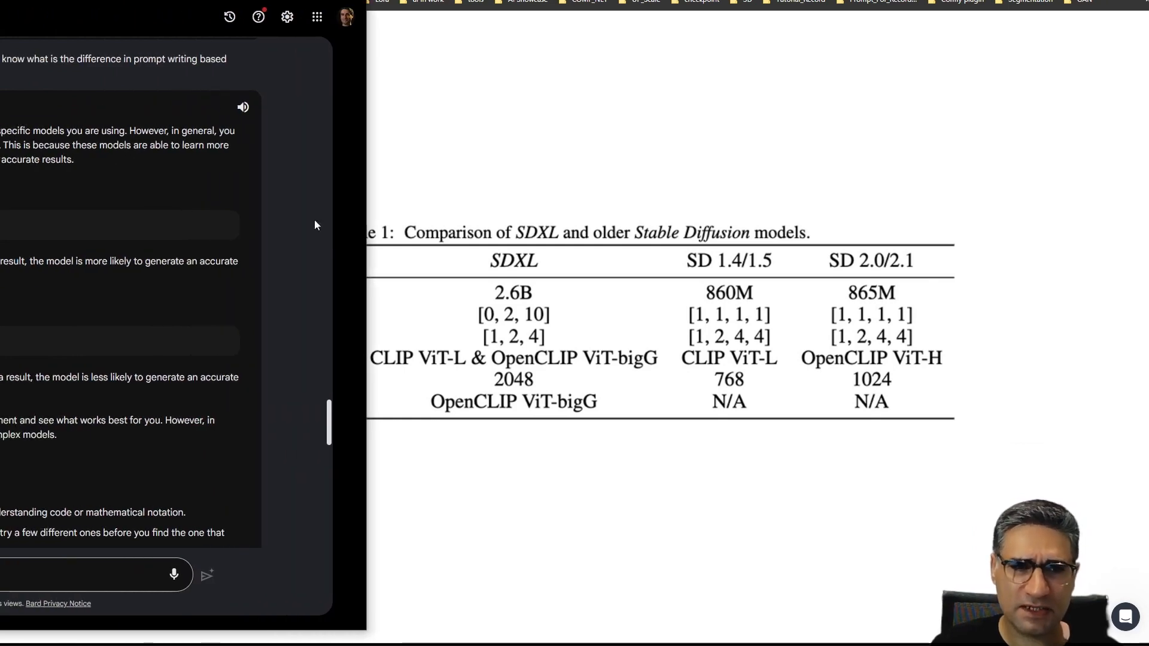
Move the Bard chat window fully into view and examine its OpenCLIP ViT-bigG versus CLIP ViT-L explanation and comparison table
{"action": "left_click_drag", "start_coordinate": [0, 0], "coordinate": [353, 0]}
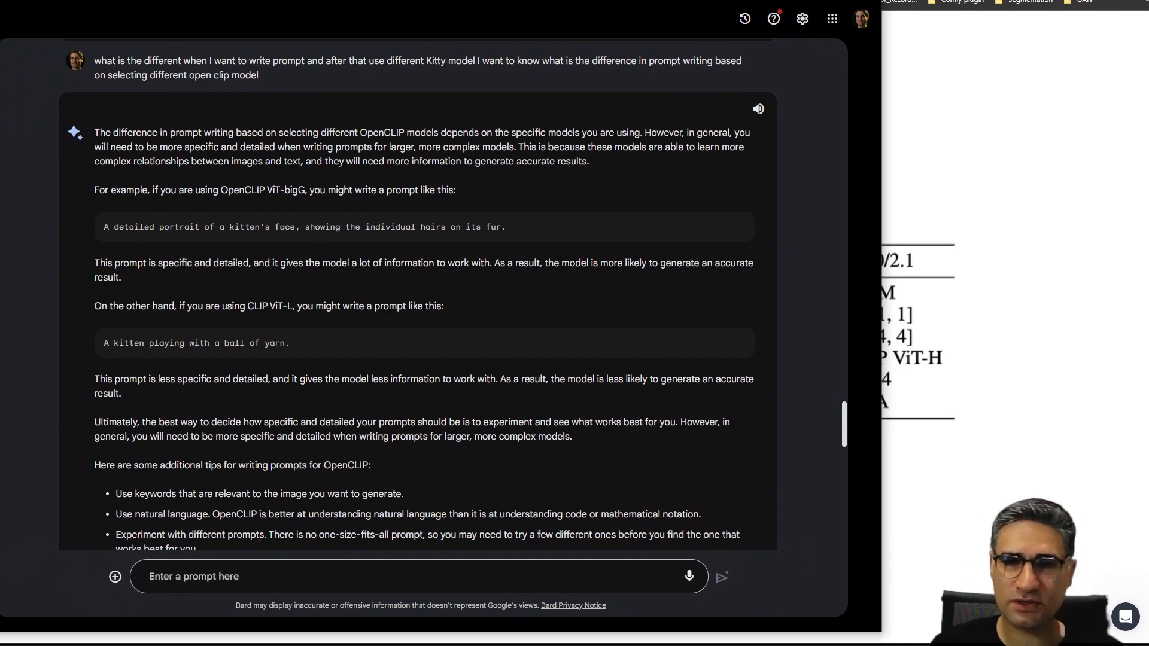
{"action": "scroll", "coordinate": [439, 436], "scroll_direction": "up", "scroll_amount": 10}
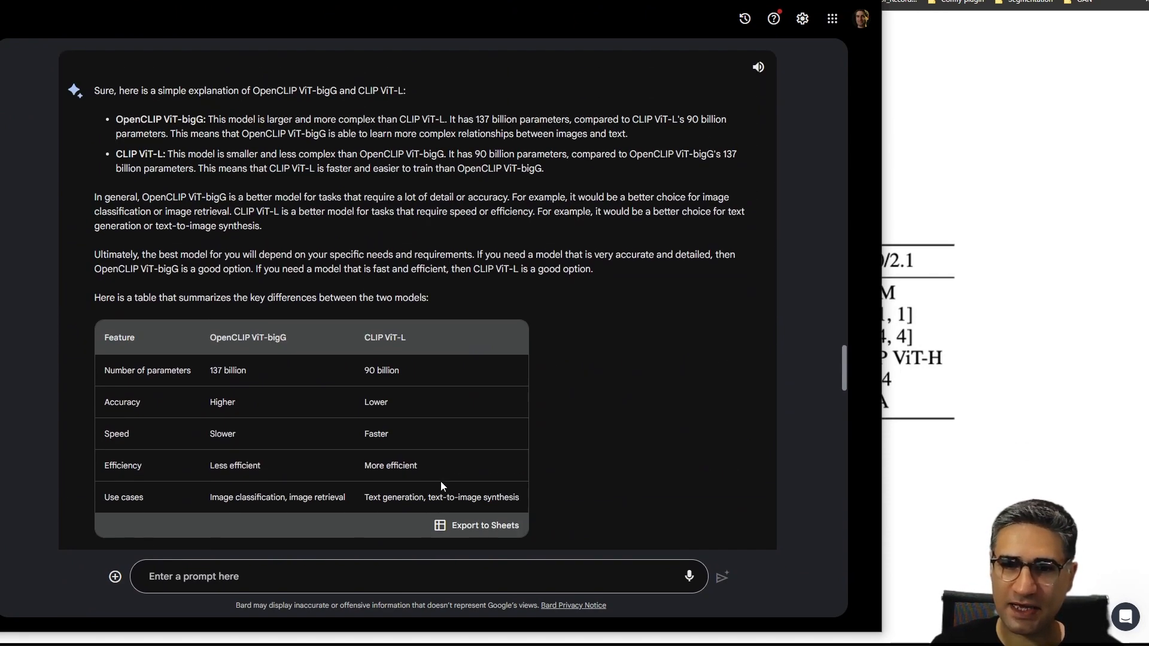
{"action": "scroll", "coordinate": [445, 477], "scroll_direction": "down", "scroll_amount": 5}
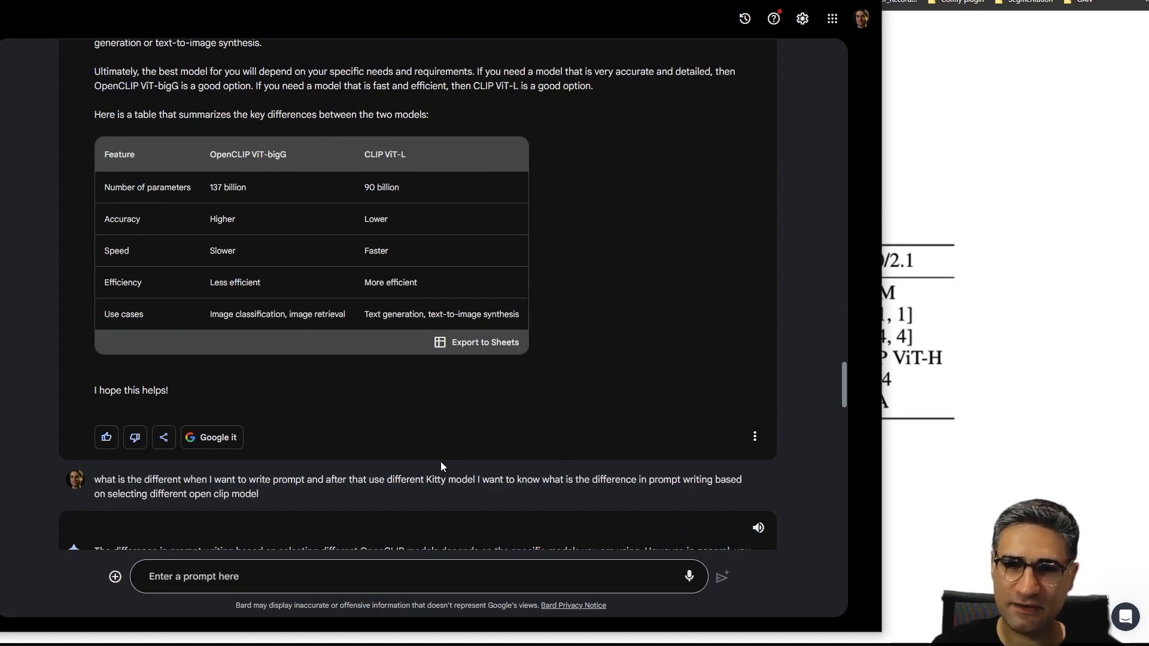
{"action": "scroll", "coordinate": [441, 461], "scroll_direction": "up", "scroll_amount": 2}
{"action": "scroll", "coordinate": [445, 461], "scroll_direction": "down", "scroll_amount": 4}
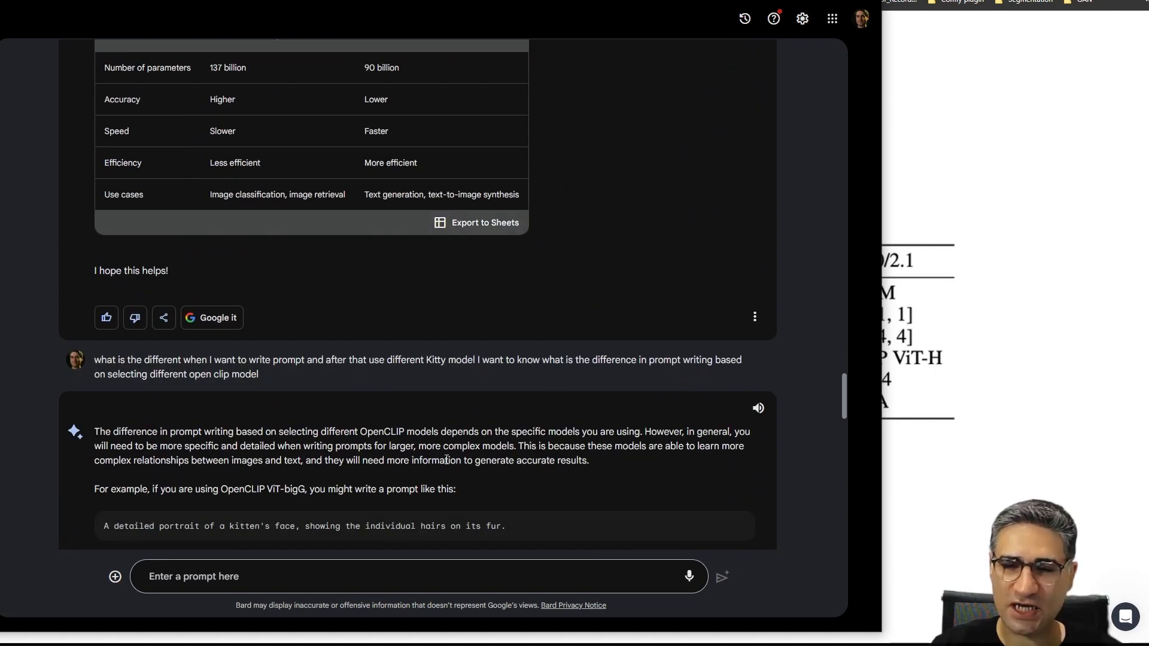
{"action": "scroll", "coordinate": [449, 459], "scroll_direction": "up", "scroll_amount": 5}
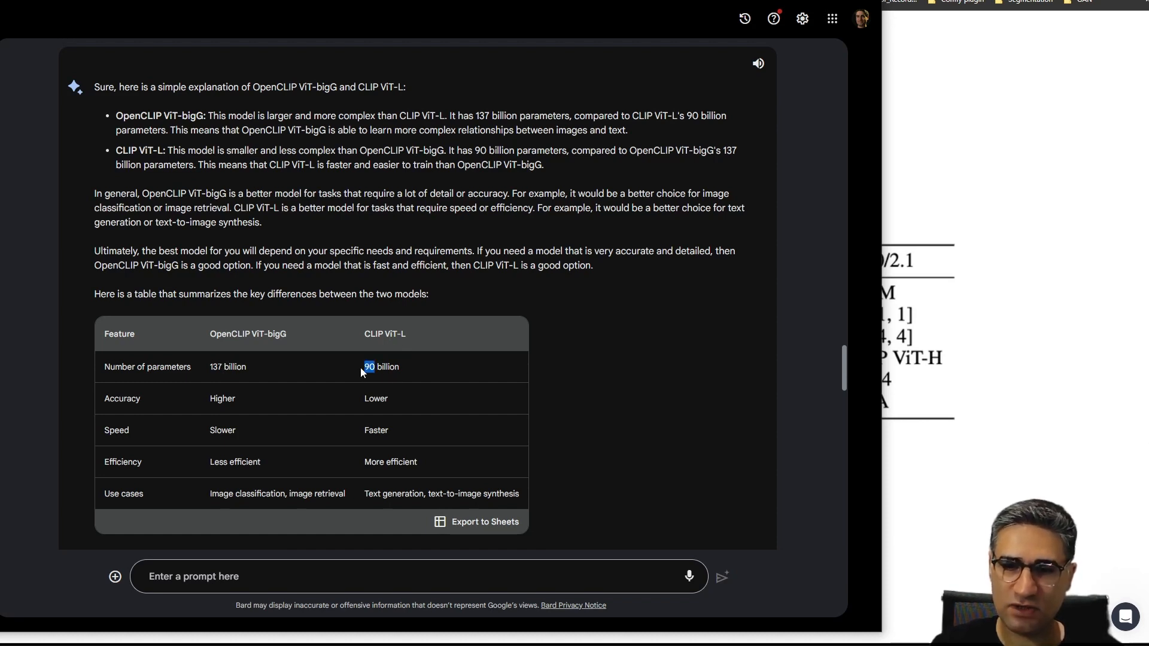
{"action": "left_click", "coordinate": [378, 366]}
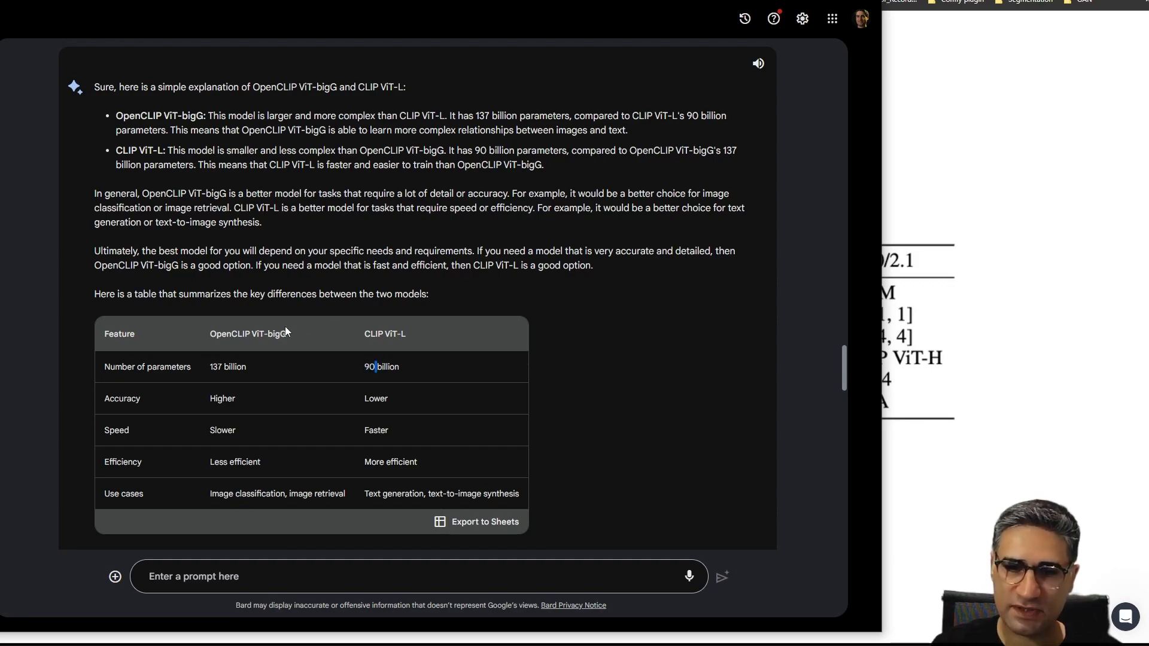
Read the Bard answers on how prompt writing differs between OpenCLIP and CLIP models, enlarging the page for legibility
{"action": "scroll", "coordinate": [253, 386], "scroll_direction": "down", "scroll_amount": 12}
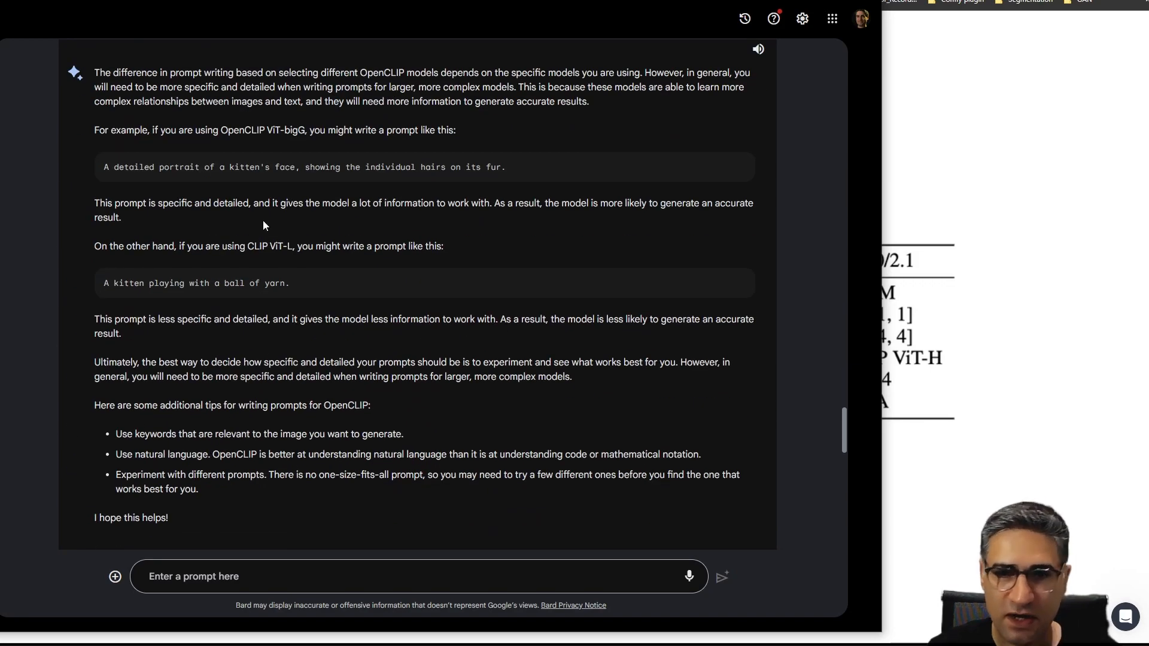
{"action": "scroll", "coordinate": [263, 221], "scroll_direction": "down", "scroll_amount": 15}
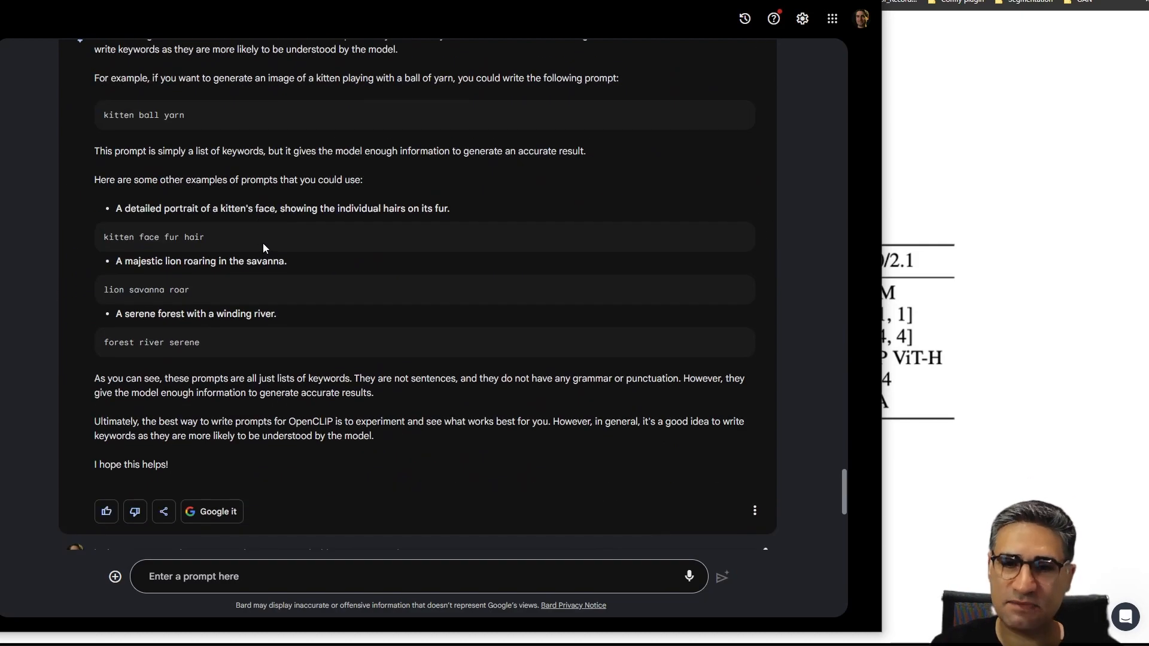
{"action": "scroll", "coordinate": [250, 286], "scroll_direction": "down", "scroll_amount": 6}
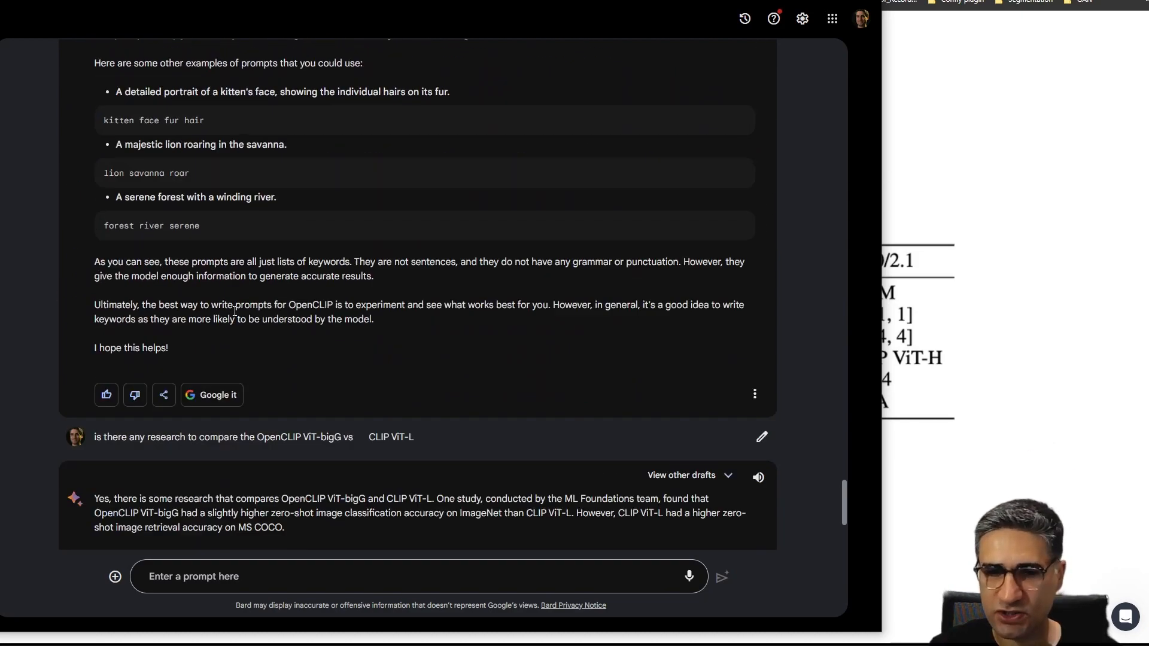
{"action": "scroll", "coordinate": [233, 326], "scroll_direction": "up", "scroll_amount": 6}
{"action": "scroll", "coordinate": [233, 328], "scroll_direction": "up", "scroll_amount": 2}
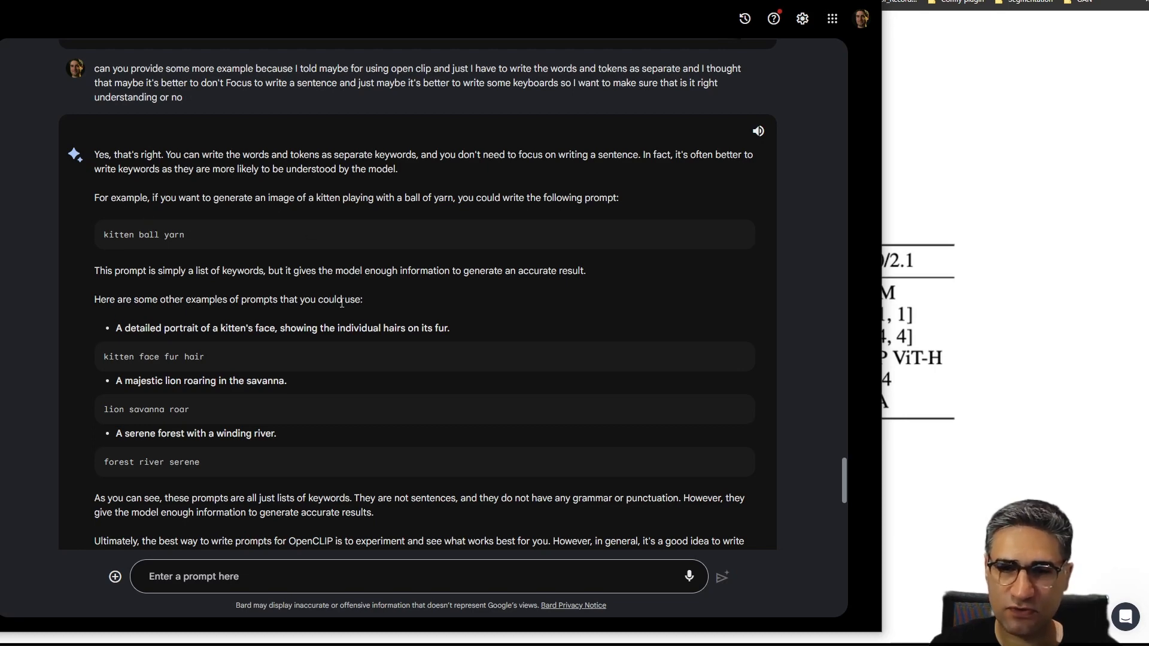
{"action": "scroll", "coordinate": [297, 297], "scroll_direction": "up", "scroll_amount": 3}
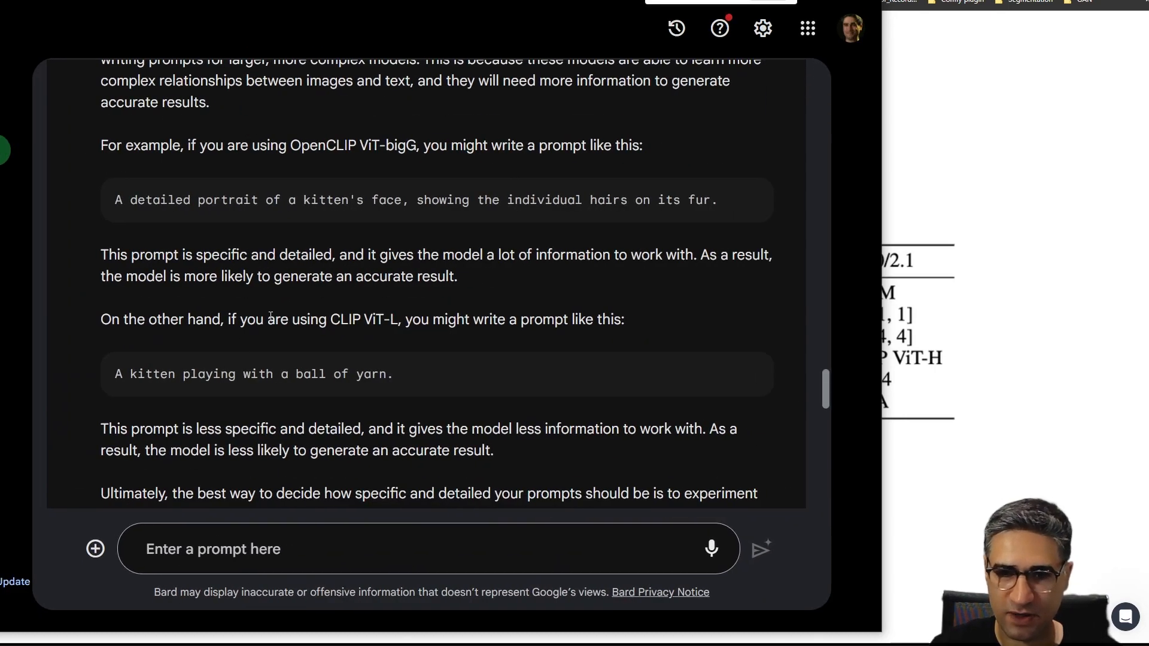
{"action": "scroll", "coordinate": [308, 336], "scroll_direction": "down", "scroll_amount": 5}
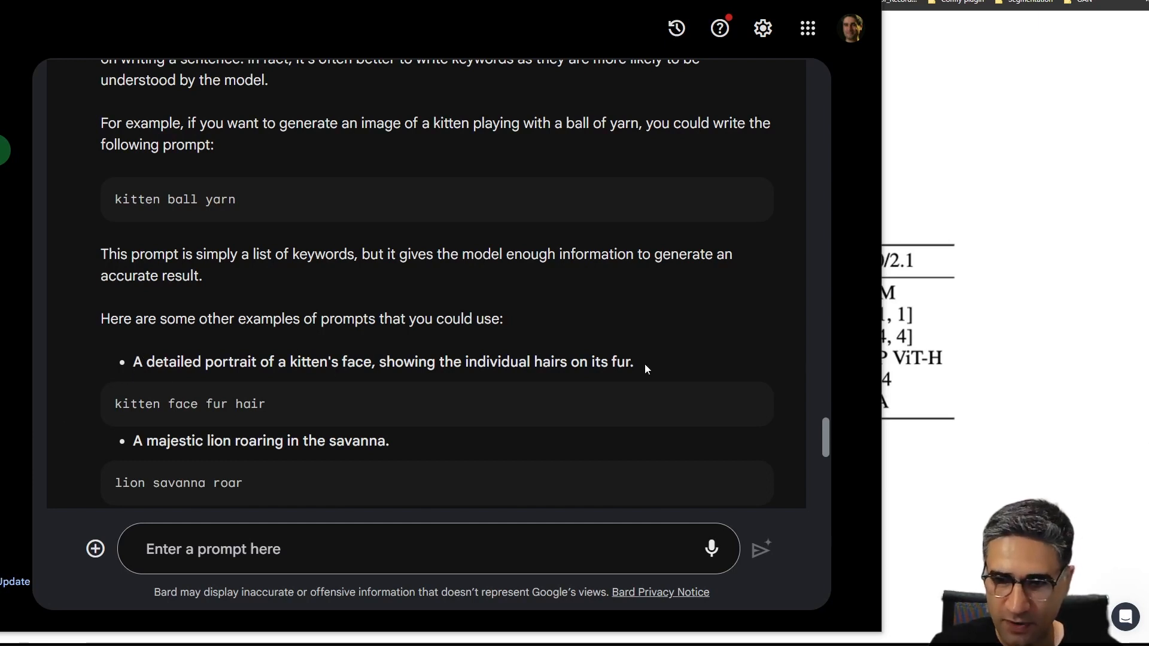
Compare the full-sentence kitten portrait prompt with its keyword version "kitten face fur hair", and review the remaining keyword prompt examples
{"action": "left_click_drag", "start_coordinate": [645, 368], "coordinate": [161, 359]}
{"action": "left_click", "coordinate": [239, 404]}
{"action": "left_click_drag", "start_coordinate": [266, 404], "coordinate": [116, 411]}
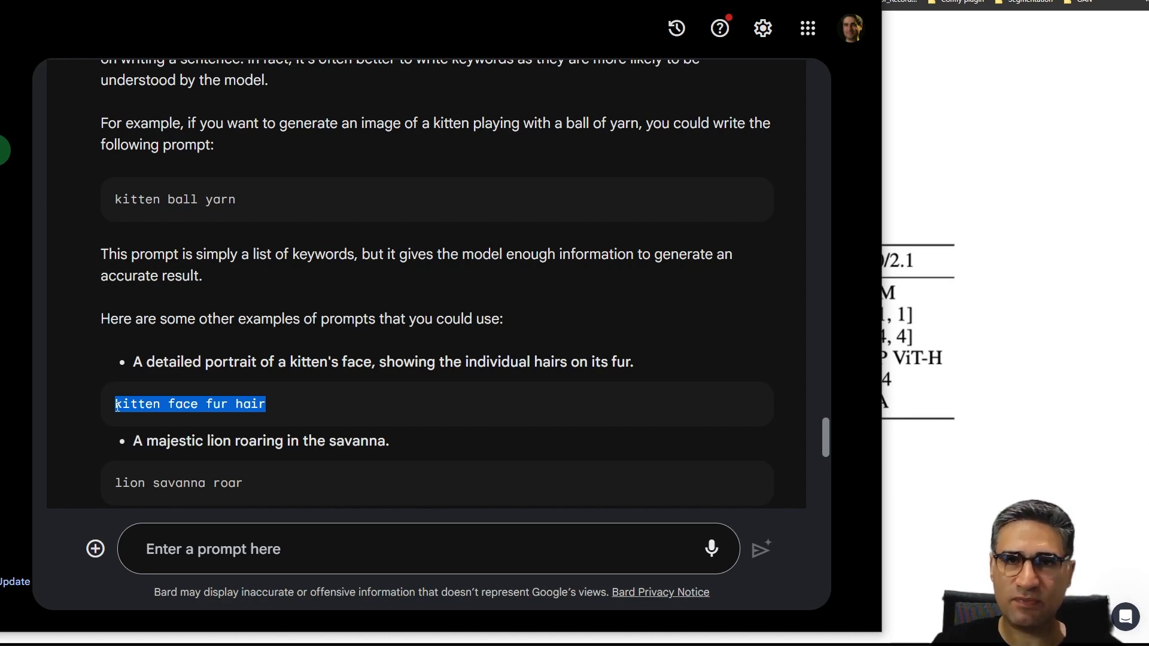
{"action": "left_click_drag", "start_coordinate": [117, 407], "coordinate": [117, 407]}
{"action": "left_click", "coordinate": [190, 406]}
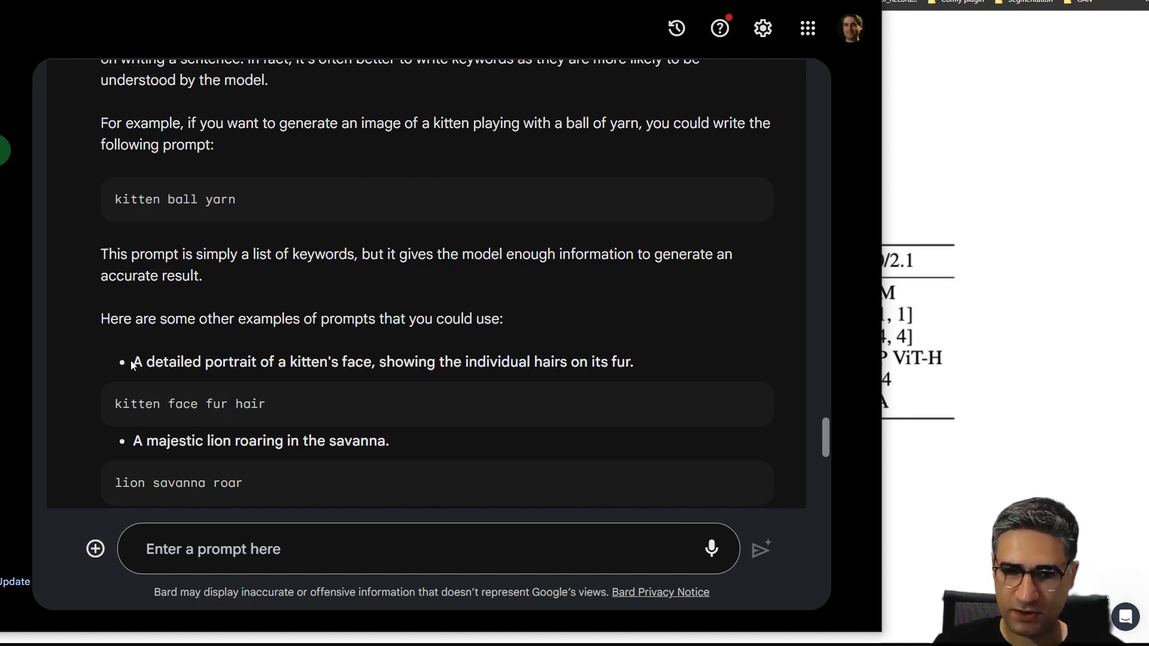
{"action": "left_click_drag", "start_coordinate": [138, 361], "coordinate": [645, 371]}
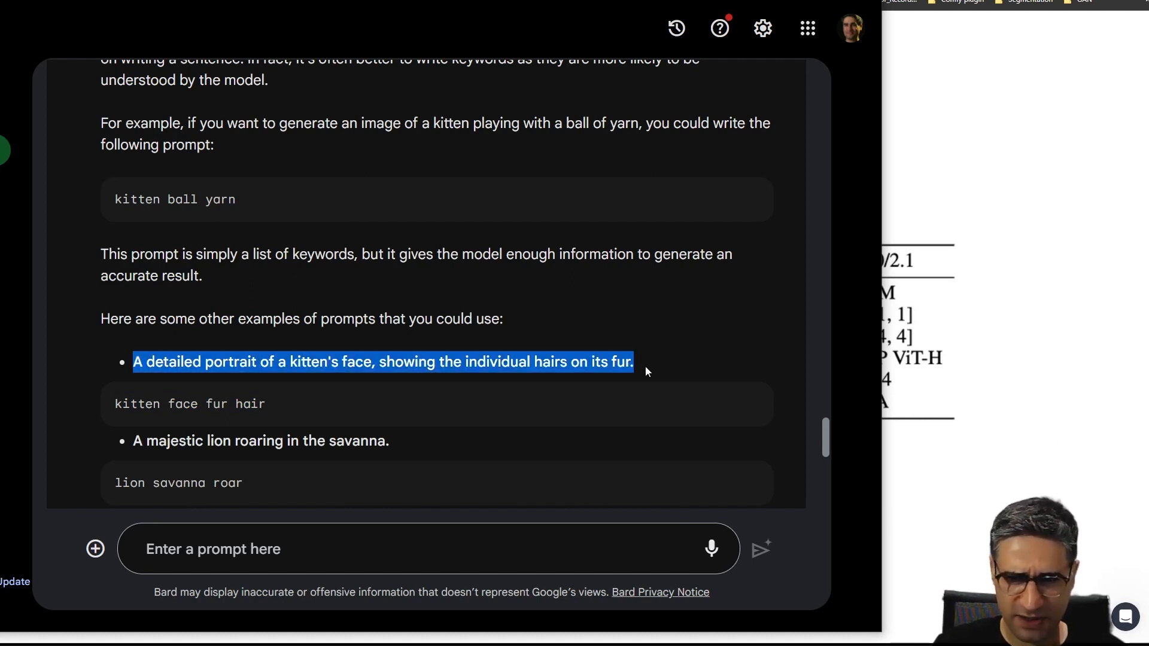
{"action": "left_click", "coordinate": [260, 411]}
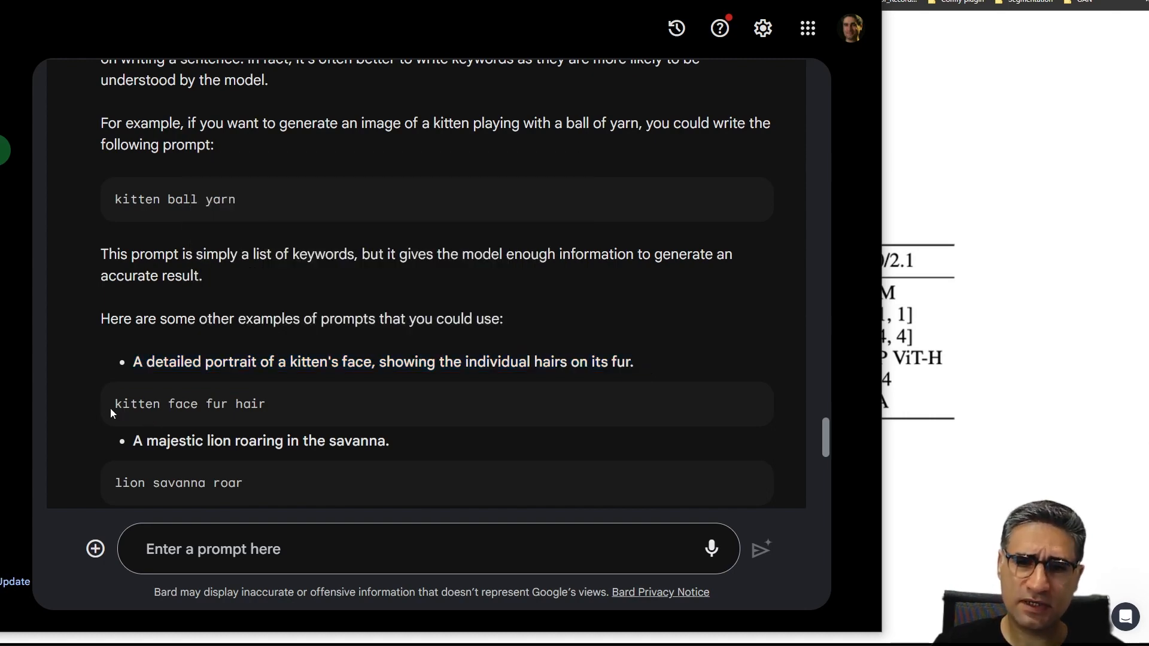
{"action": "left_click_drag", "start_coordinate": [110, 409], "coordinate": [290, 404]}
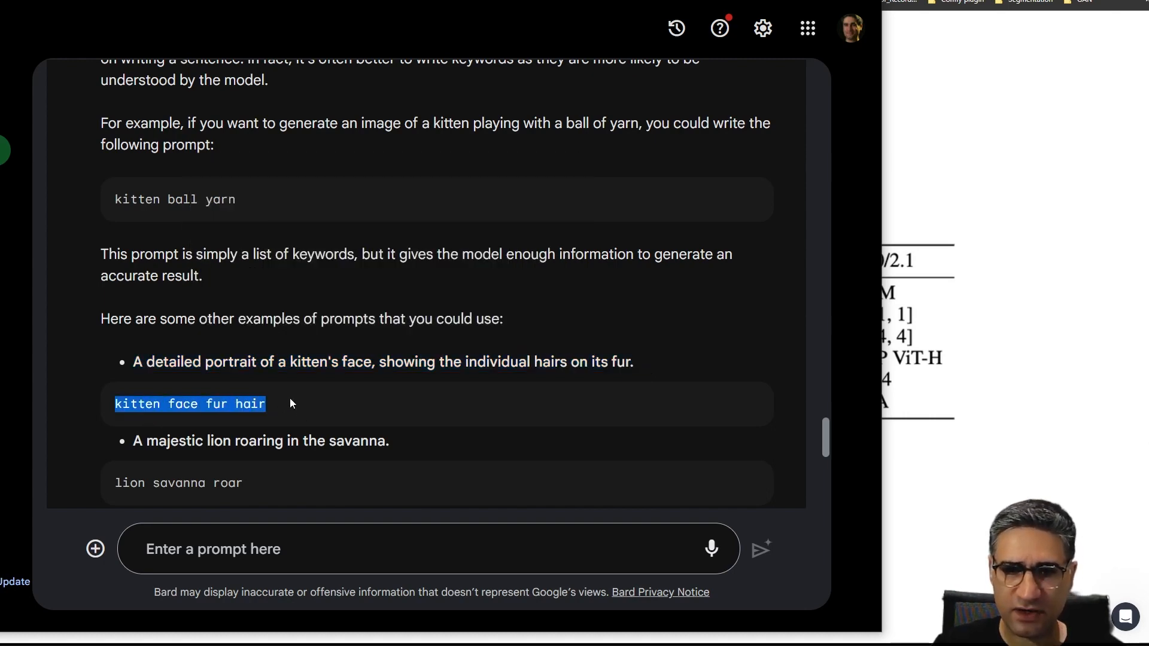
{"action": "left_click", "coordinate": [266, 409]}
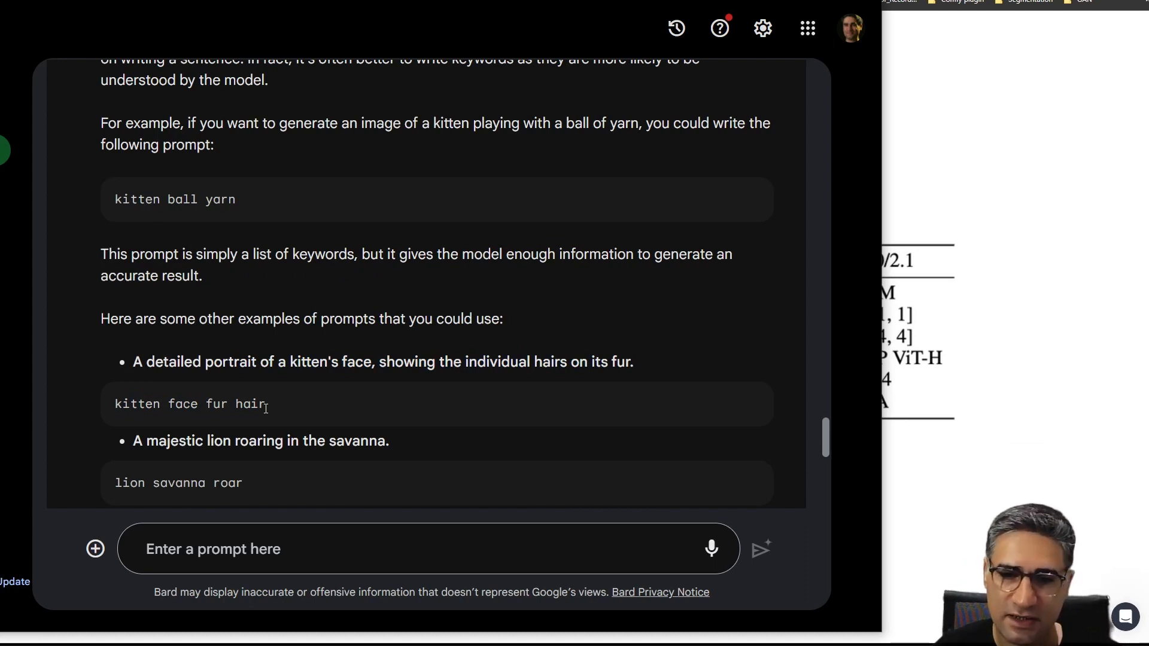
{"action": "scroll", "coordinate": [265, 408], "scroll_direction": "down", "scroll_amount": 5}
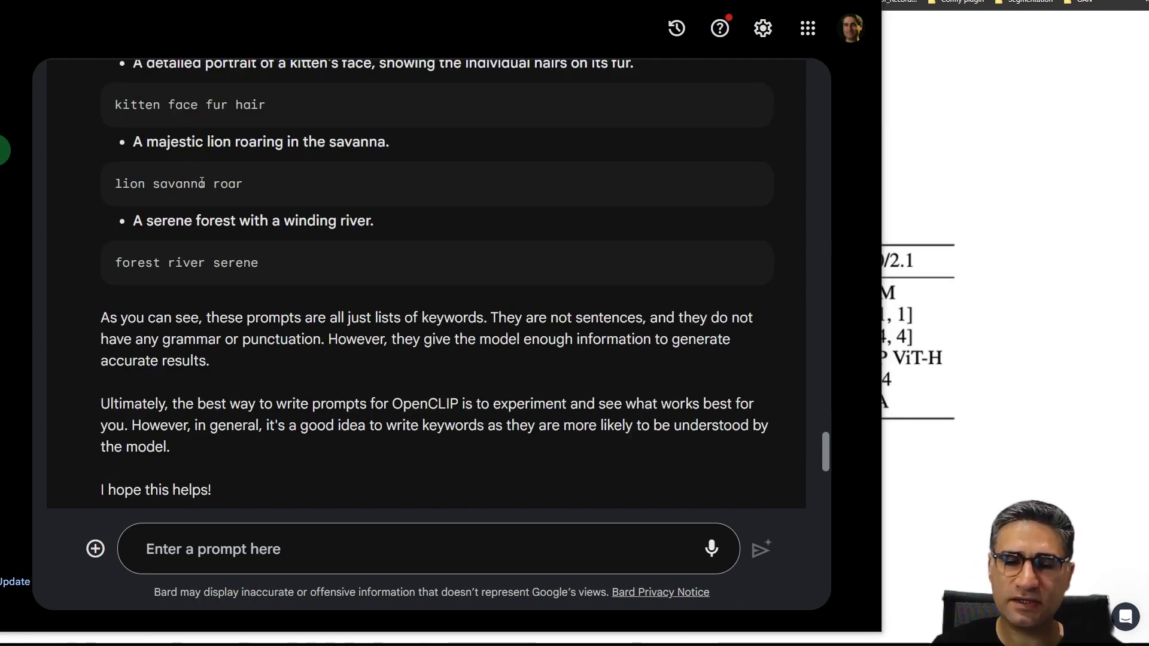
{"action": "scroll", "coordinate": [253, 328], "scroll_direction": "up", "scroll_amount": 1}
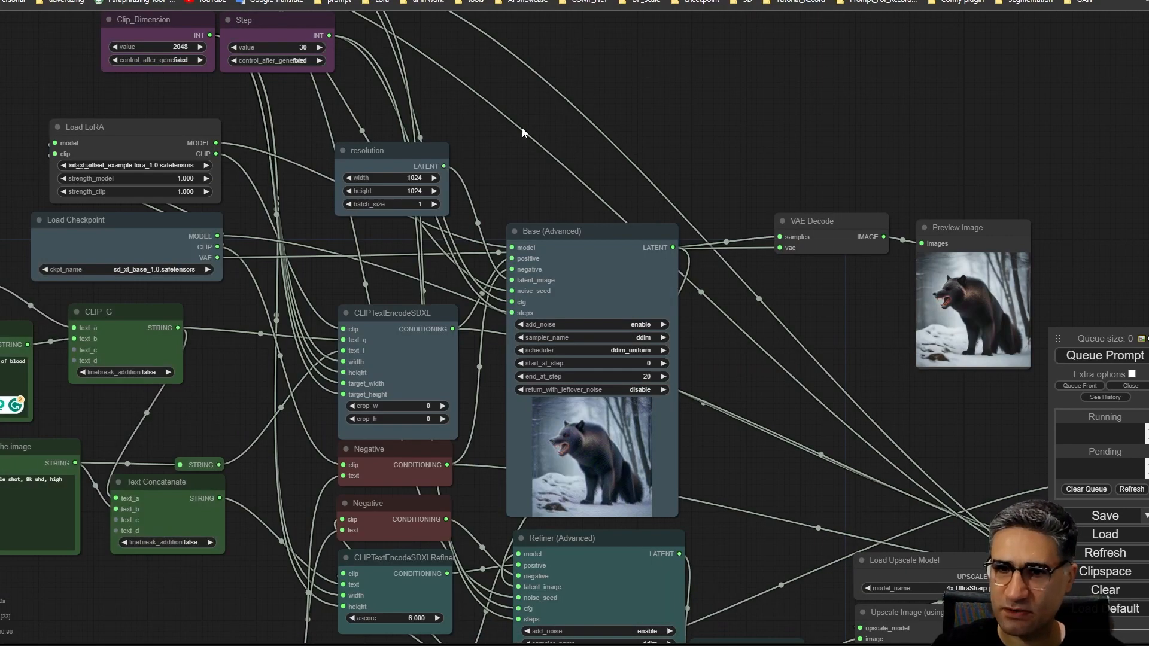
Switch to the ComfyUI workflow, add a CLIPTextEncodeSDXL node in an empty area of the canvas, and adjust its position
{"action": "left_click_drag", "start_coordinate": [60, 629], "coordinate": [239, 469]}
{"action": "scroll", "coordinate": [329, 415], "scroll_direction": "down", "scroll_amount": 3}
{"action": "left_click_drag", "start_coordinate": [330, 415], "coordinate": [461, 263]}
{"action": "scroll", "coordinate": [329, 305], "scroll_direction": "up", "scroll_amount": 5}
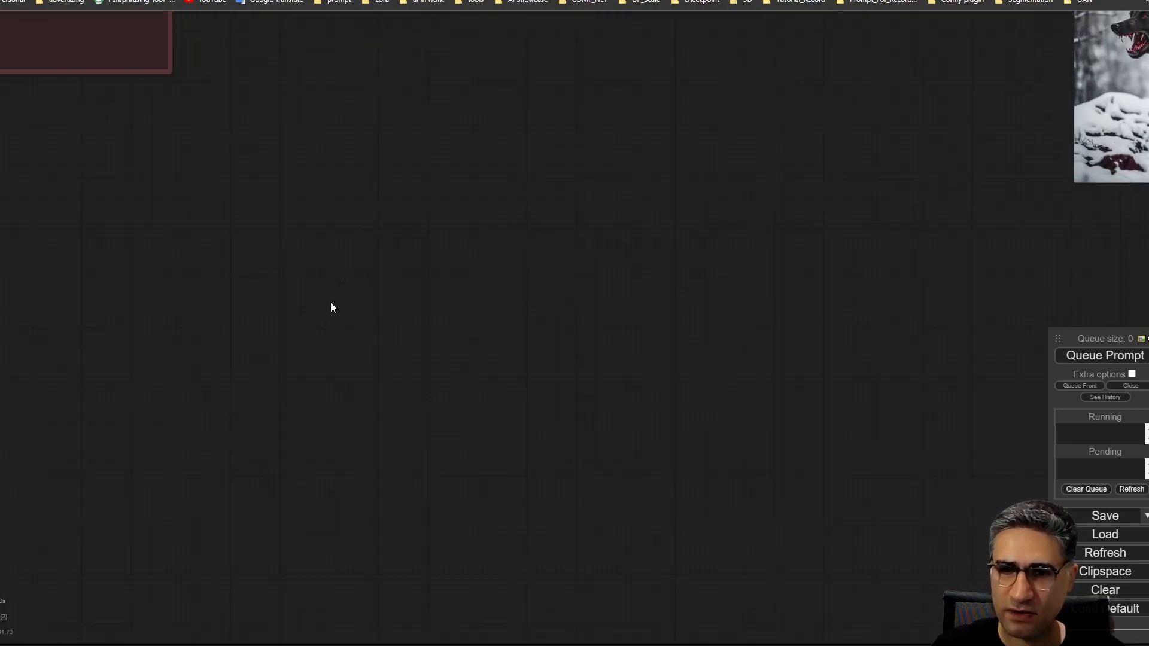
{"action": "double_click", "coordinate": [329, 307]}
{"action": "type", "text": "cl"}
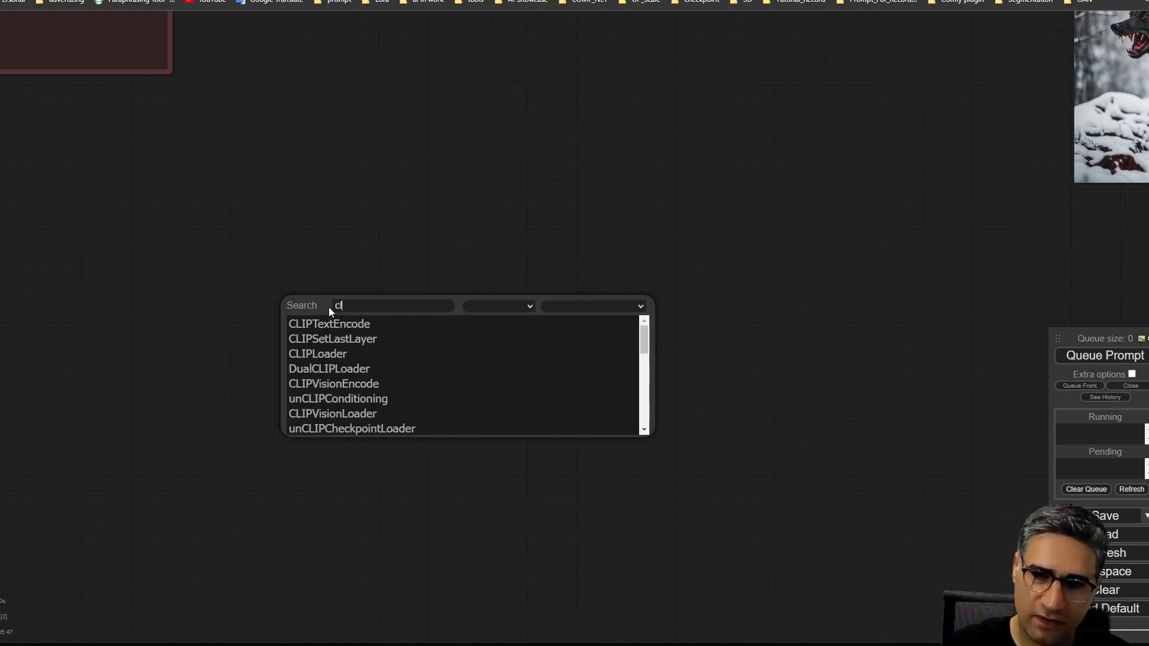
{"action": "key", "text": "BackSpace"}
{"action": "type", "text": "s"}
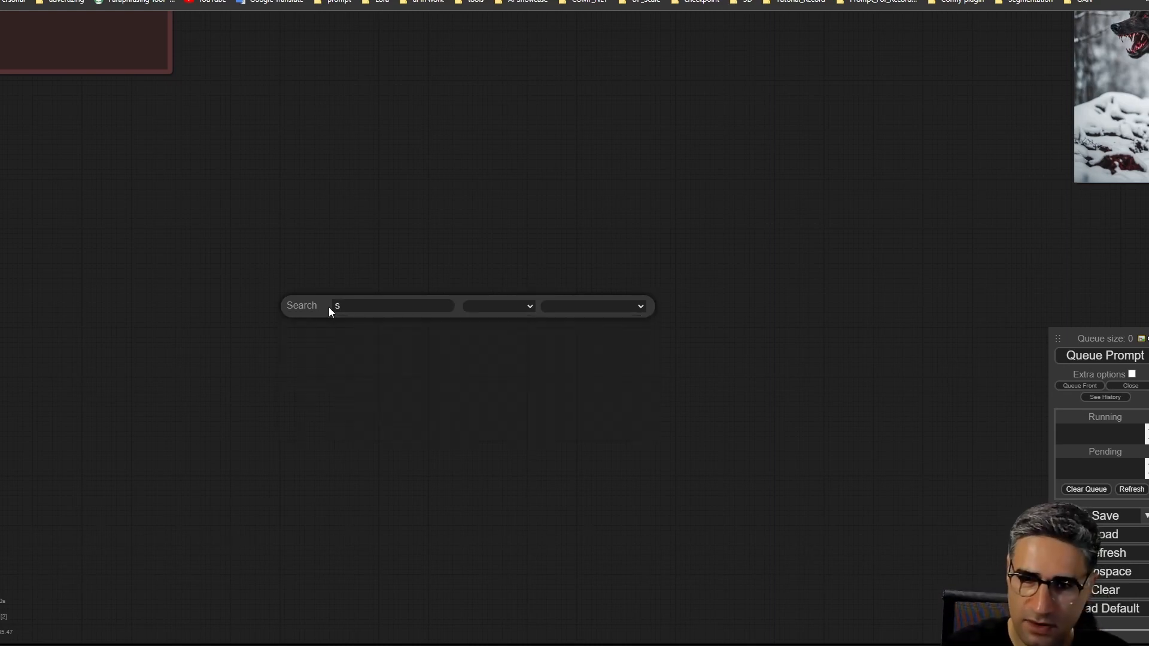
{"action": "type", "text": "dx"}
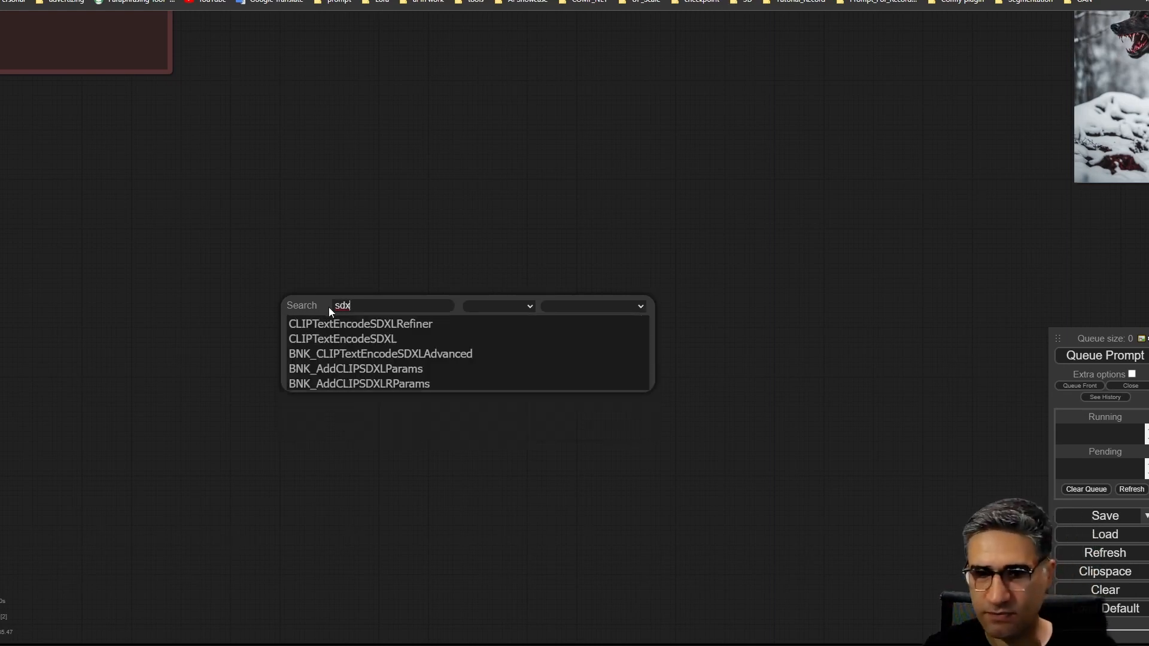
{"action": "left_click", "coordinate": [368, 344]}
{"action": "scroll", "coordinate": [432, 480], "scroll_direction": "up", "scroll_amount": 10}
{"action": "left_click_drag", "start_coordinate": [343, 484], "coordinate": [375, 598]}
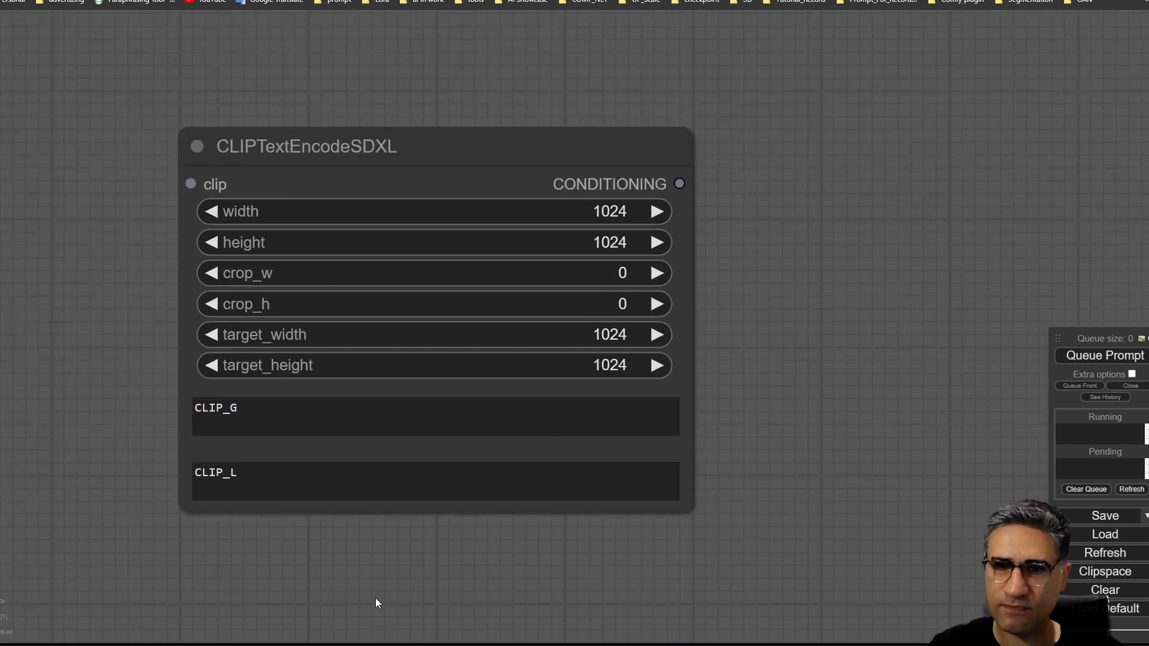
{"action": "left_click_drag", "start_coordinate": [266, 144], "coordinate": [298, 142]}
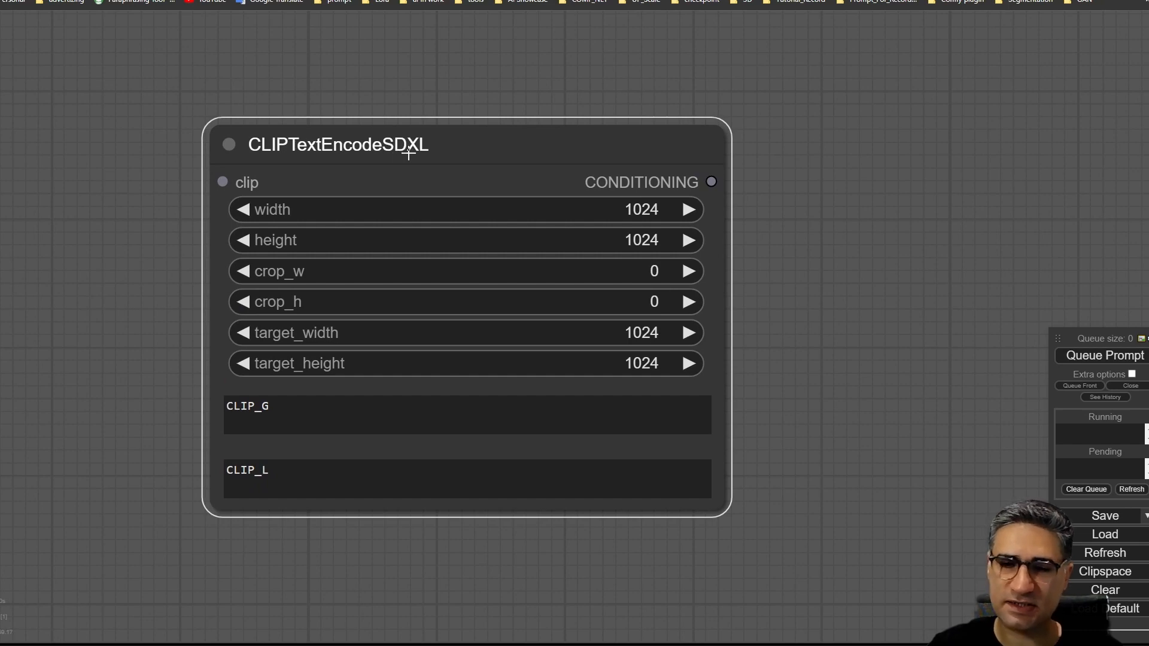
{"action": "left_click_drag", "start_coordinate": [410, 154], "coordinate": [406, 116]}
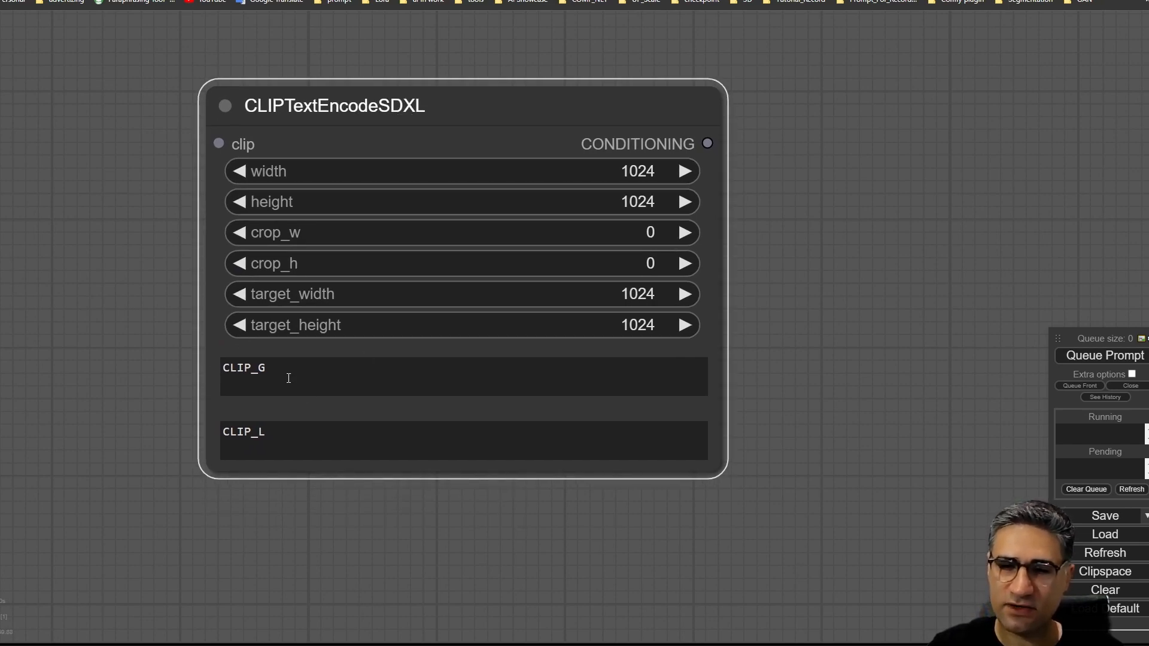
Examine the separate CLIP_G and CLIP_L prompt fields of the CLIPTextEncodeSDXL node
{"action": "mouse_move", "coordinate": [288, 378]}
{"action": "left_mouse_down"}
{"action": "mouse_move", "coordinate": [201, 375]}
{"action": "mouse_move", "coordinate": [283, 368]}
{"action": "left_mouse_up"}
{"action": "left_click", "coordinate": [251, 377]}
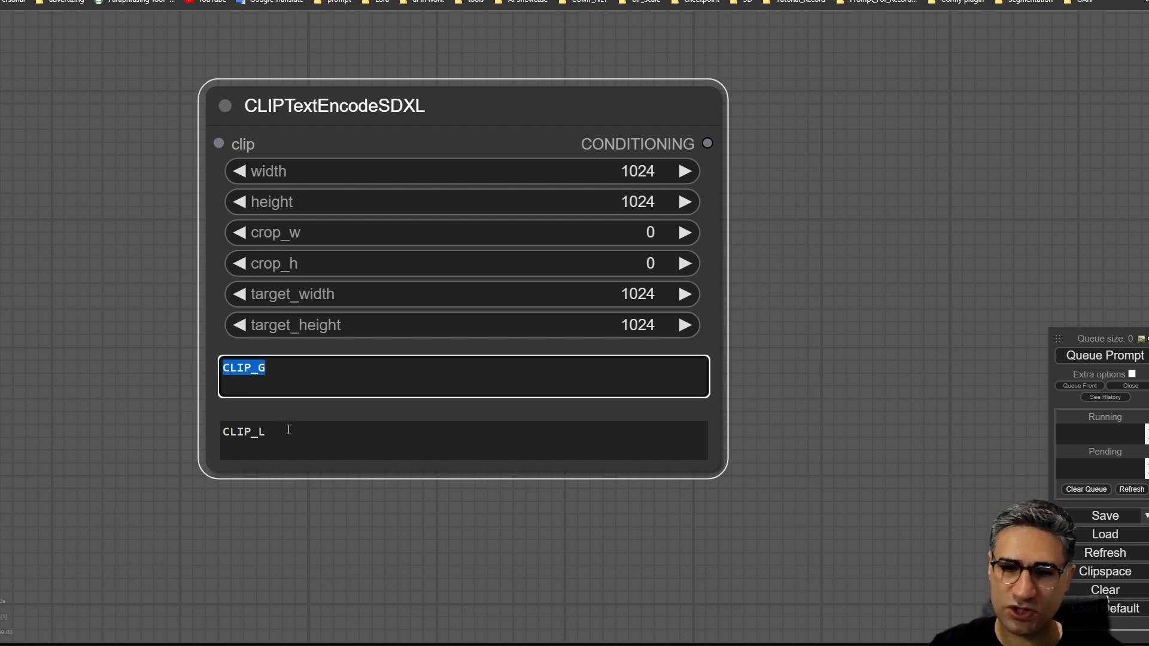
{"action": "left_click_drag", "start_coordinate": [288, 430], "coordinate": [221, 433]}
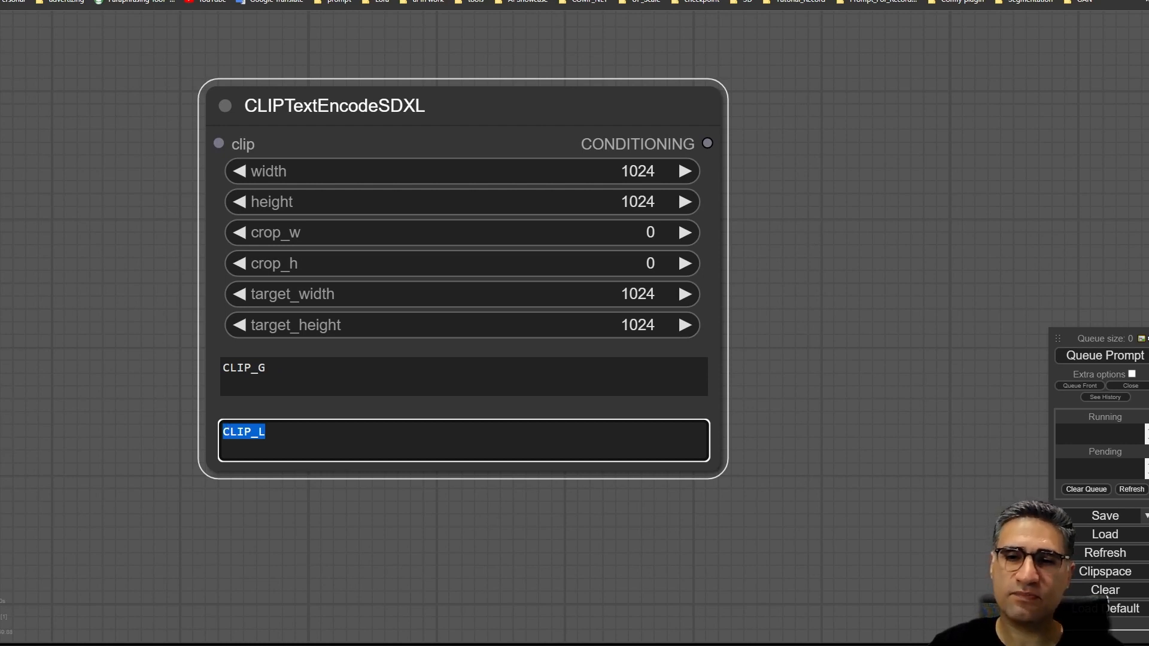
{"action": "left_click", "coordinate": [257, 367]}
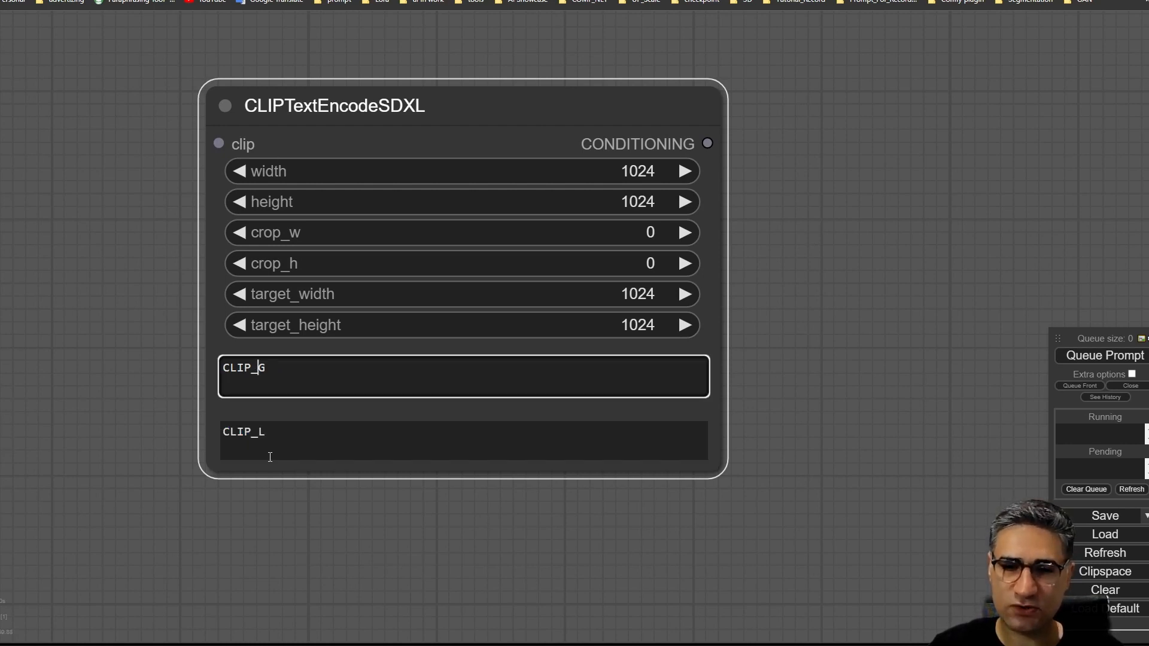
{"action": "left_click", "coordinate": [268, 441]}
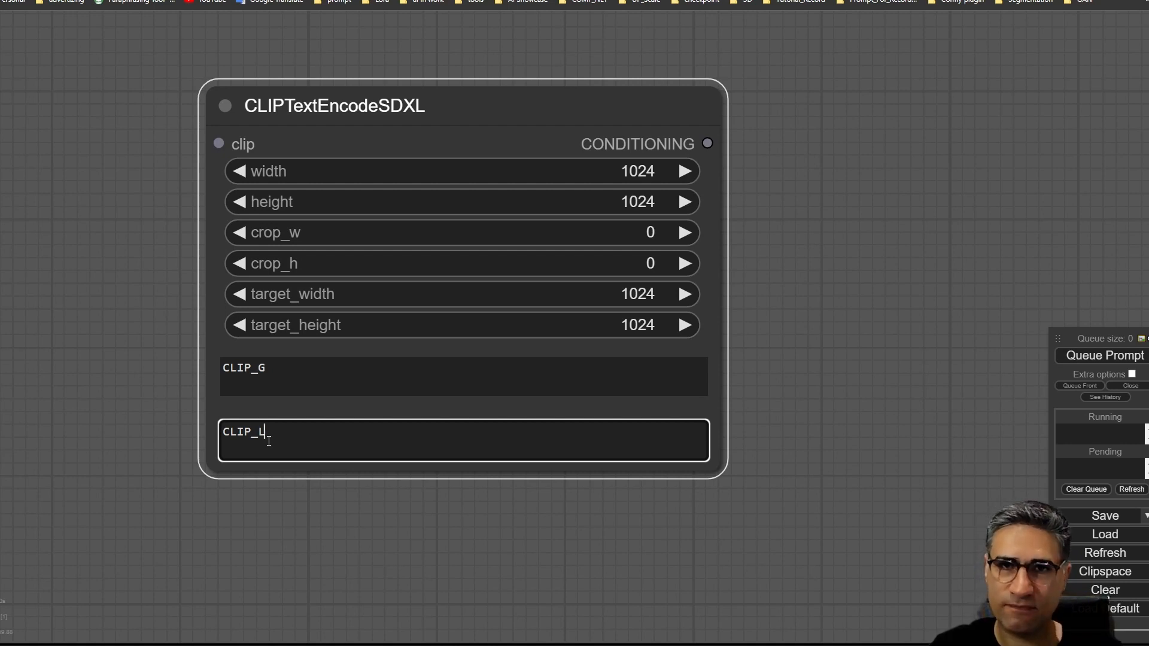
{"action": "left_click", "coordinate": [284, 368]}
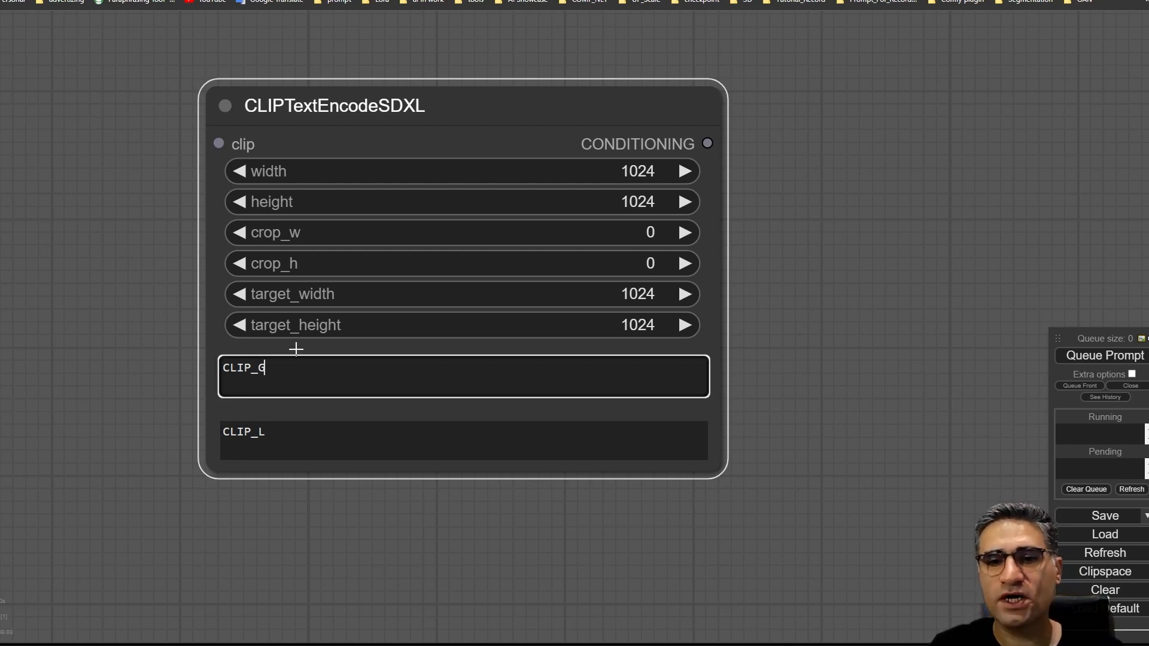
{"action": "left_click_drag", "start_coordinate": [287, 361], "coordinate": [208, 363]}
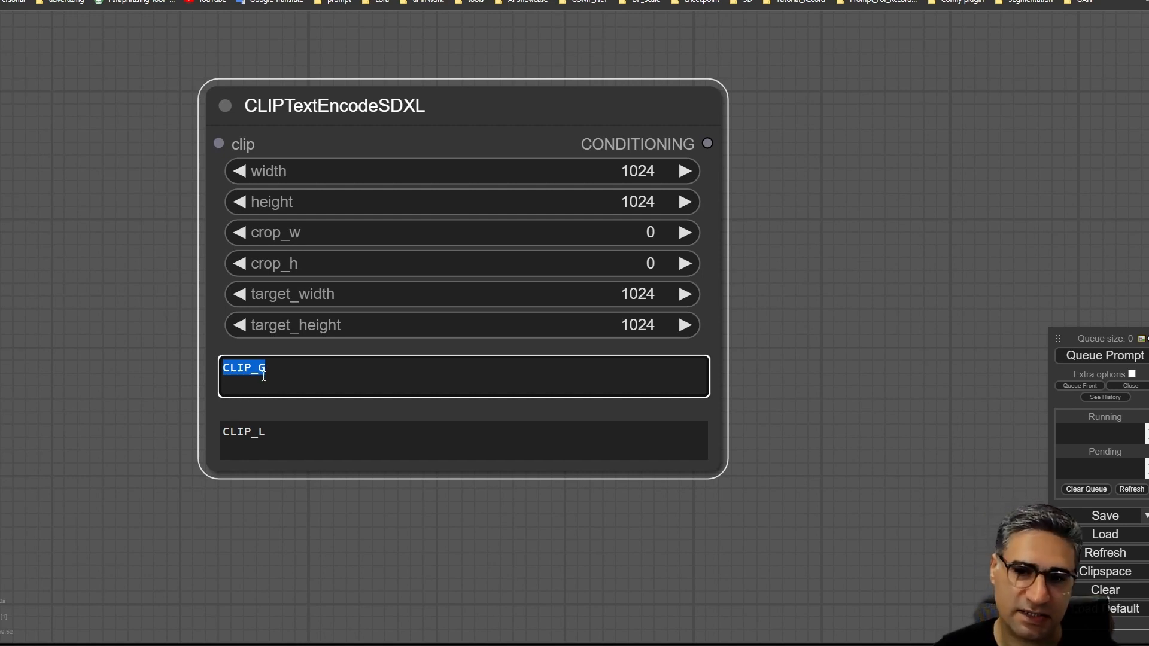
{"action": "left_click_drag", "start_coordinate": [273, 438], "coordinate": [224, 441]}
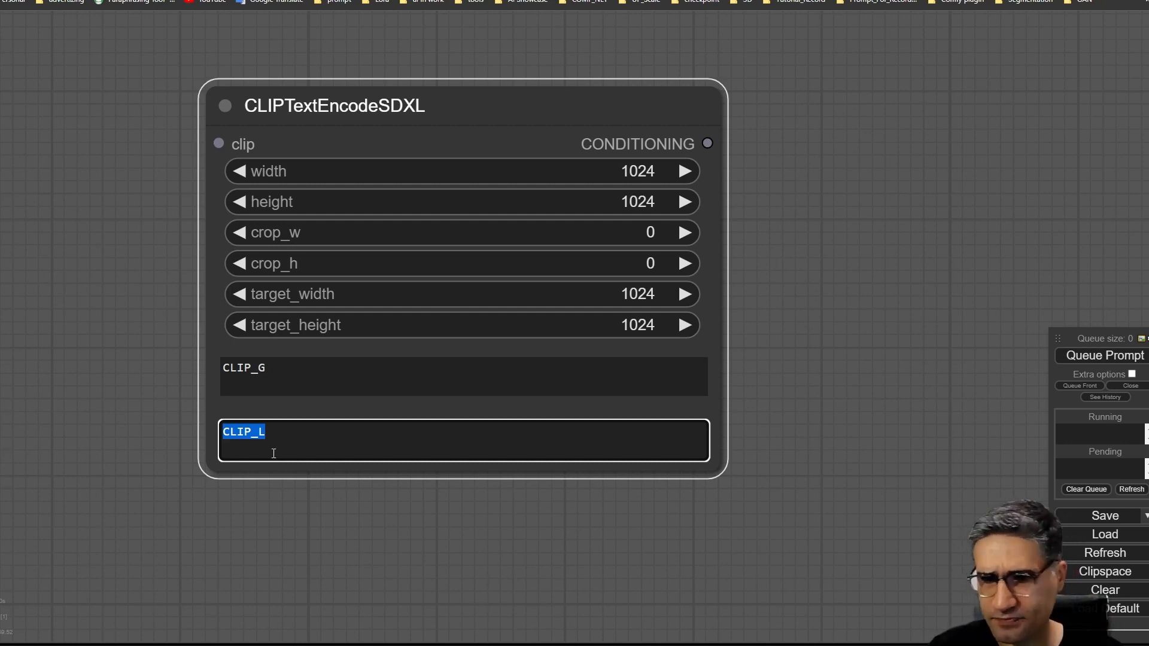
{"action": "left_click", "coordinate": [120, 345]}
{"action": "left_click", "coordinate": [293, 362]}
{"action": "scroll", "coordinate": [123, 446], "scroll_direction": "down", "scroll_amount": 3}
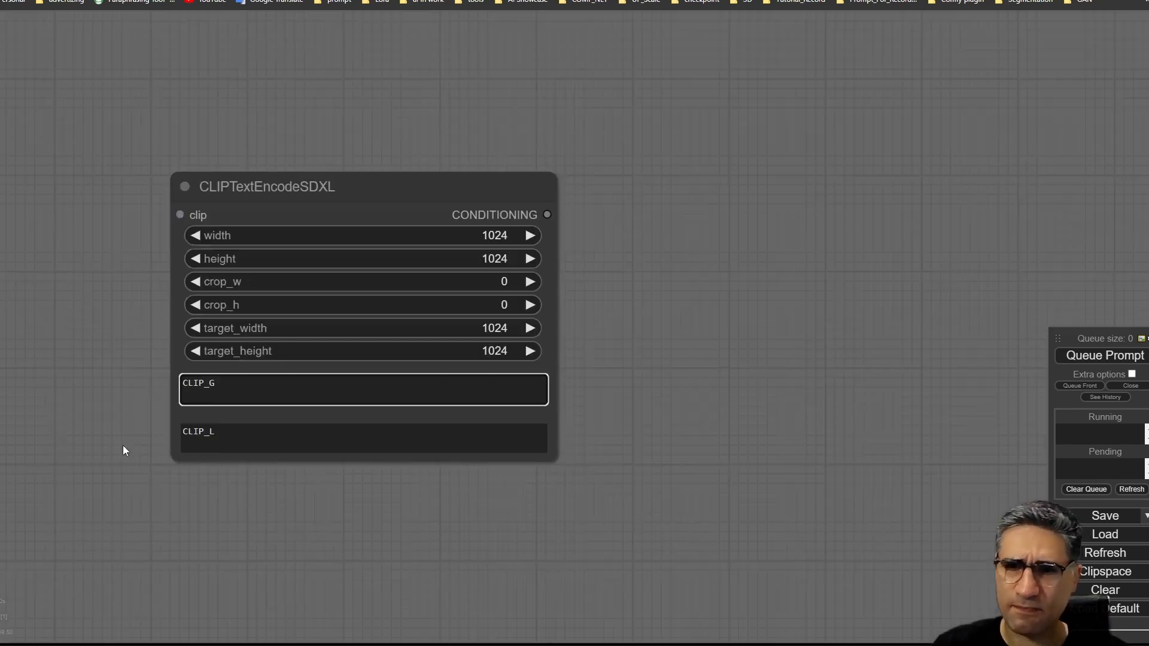
Fill the CLIPTextEncodeSDXL node's CLIP_G field with "dfsdfsfs" and its CLIP_L field with "fsfsfsdfsdf" as placeholder prompts
{"action": "scroll", "coordinate": [123, 446], "scroll_direction": "down", "scroll_amount": 3}
{"action": "left_click_drag", "start_coordinate": [123, 446], "coordinate": [223, 420]}
{"action": "left_click_drag", "start_coordinate": [378, 220], "coordinate": [405, 192]}
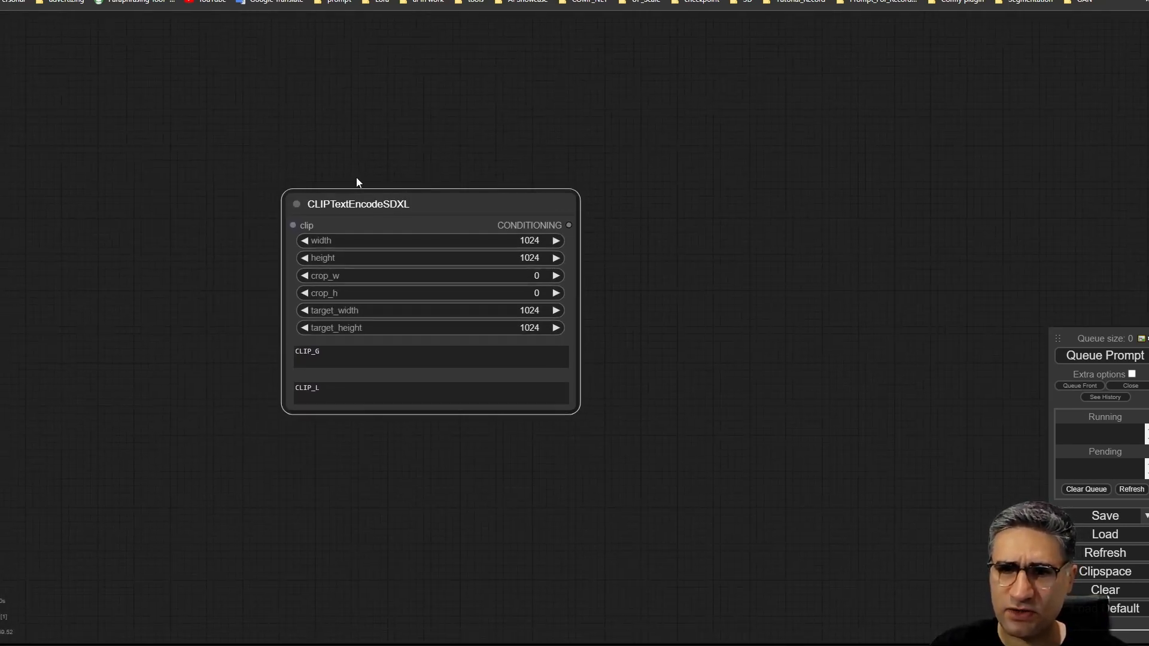
{"action": "scroll", "coordinate": [357, 197], "scroll_direction": "up", "scroll_amount": 3}
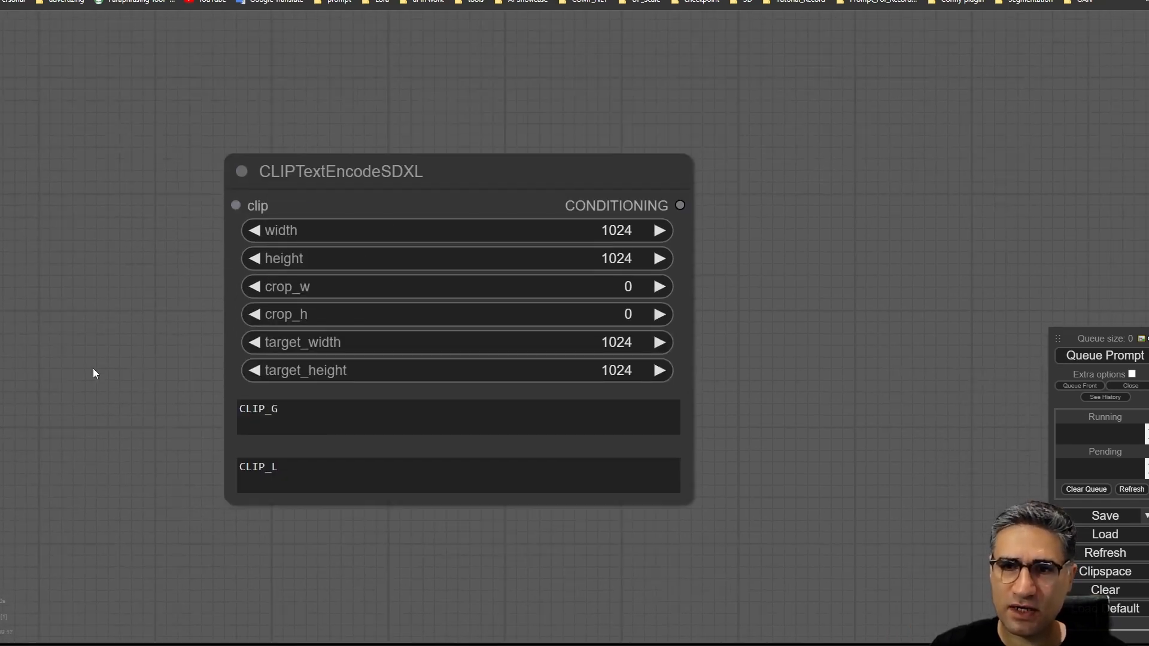
{"action": "left_click", "coordinate": [398, 159]}
{"action": "key", "text": "Tab"}
{"action": "type", "text": "dfsdfsfs"}
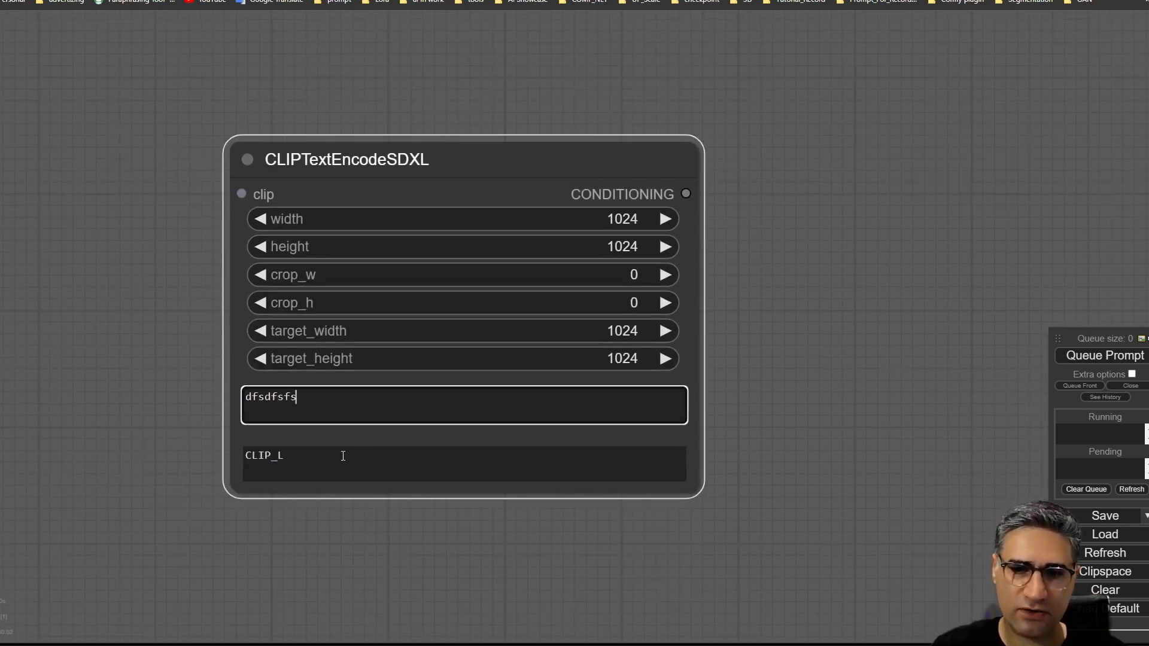
{"action": "key", "text": "Tab"}
{"action": "type", "text": "fsfsfsdfsdf"}
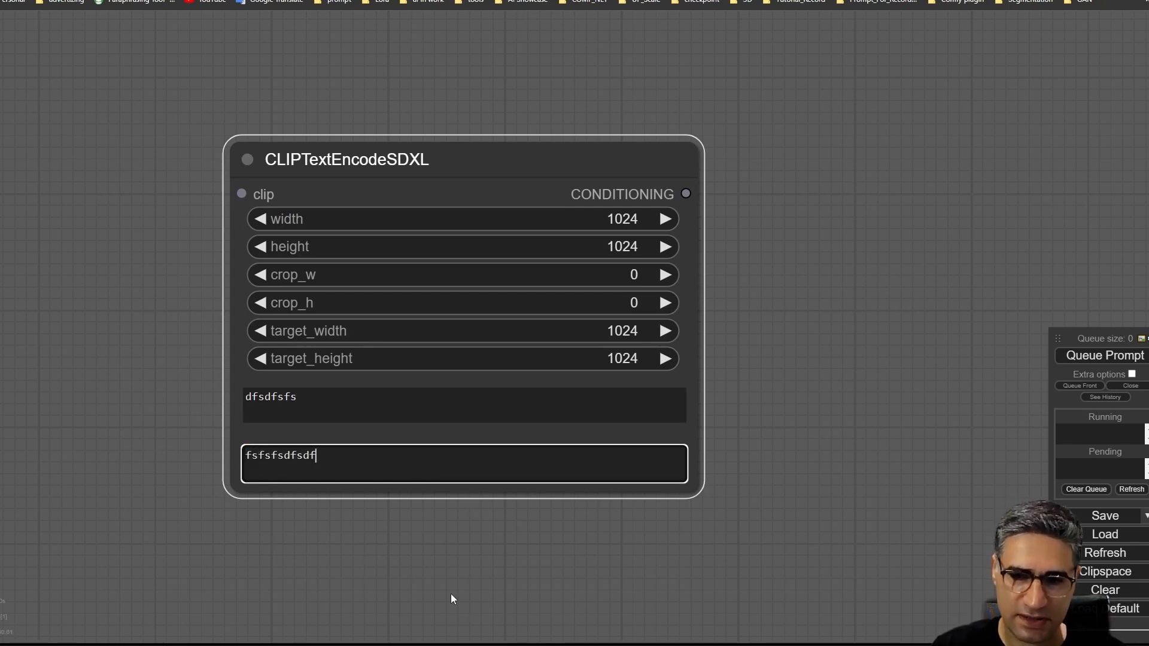
Clear the text from both prompt fields of the CLIPTextEncodeSDXL node and shift the node slightly on the canvas
{"action": "left_click", "coordinate": [351, 510]}
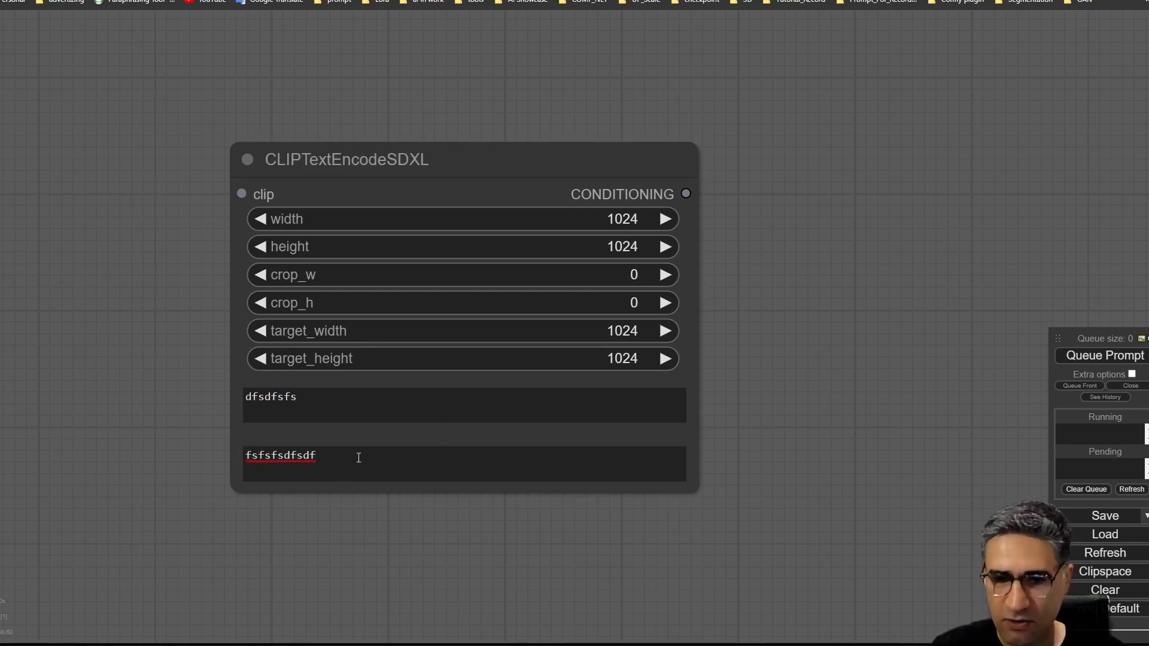
{"action": "left_click_drag", "start_coordinate": [359, 459], "coordinate": [54, 426]}
{"action": "key", "text": "BackSpace"}
{"action": "left_click_drag", "start_coordinate": [316, 400], "coordinate": [182, 379]}
{"action": "key", "text": "BackSpace"}
{"action": "left_click", "coordinate": [378, 162]}
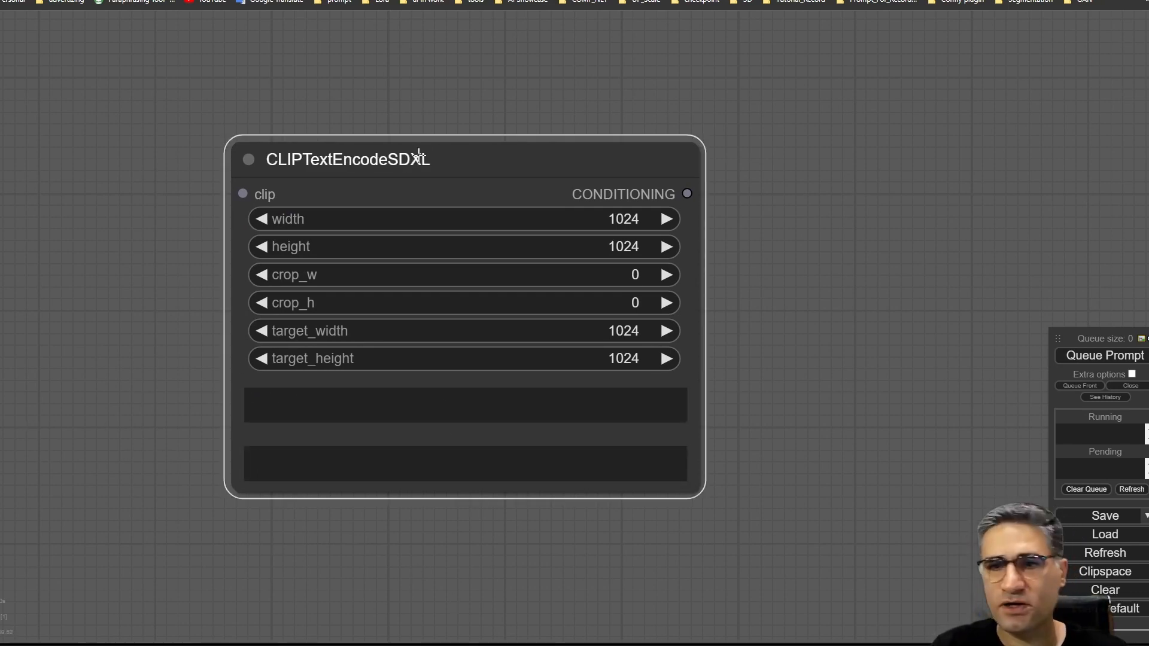
{"action": "left_click_drag", "start_coordinate": [377, 162], "coordinate": [254, 151]}
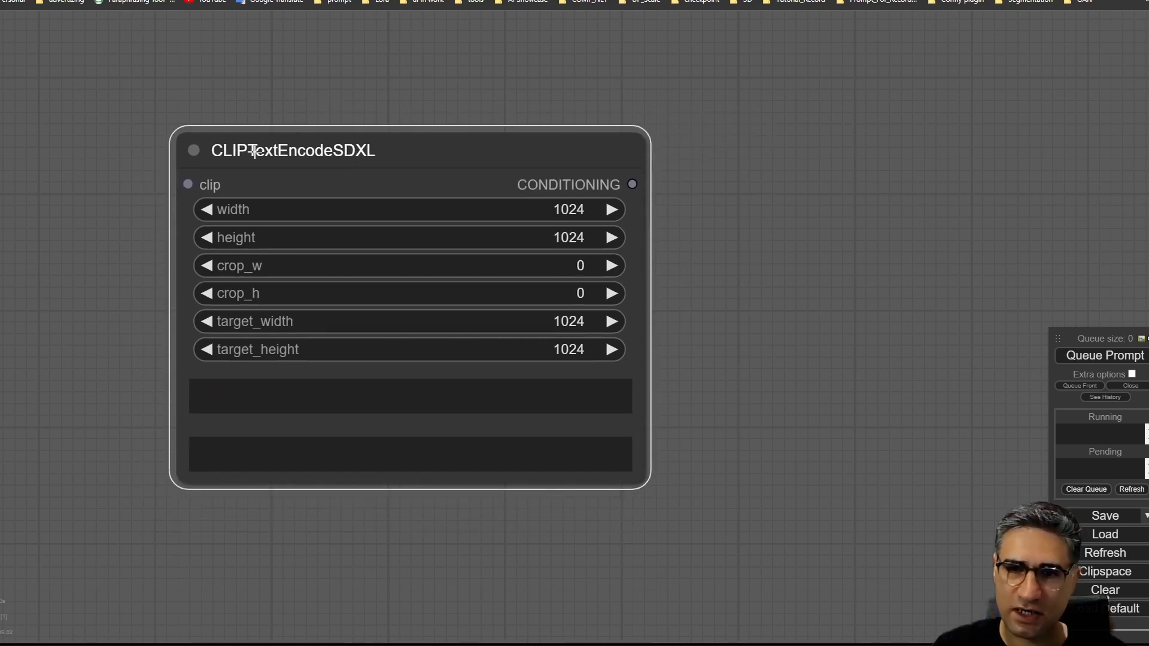
Convert the CLIPTextEncodeSDXL node's text_g and text_l fields into connectable inputs
{"action": "right_click", "coordinate": [307, 152]}
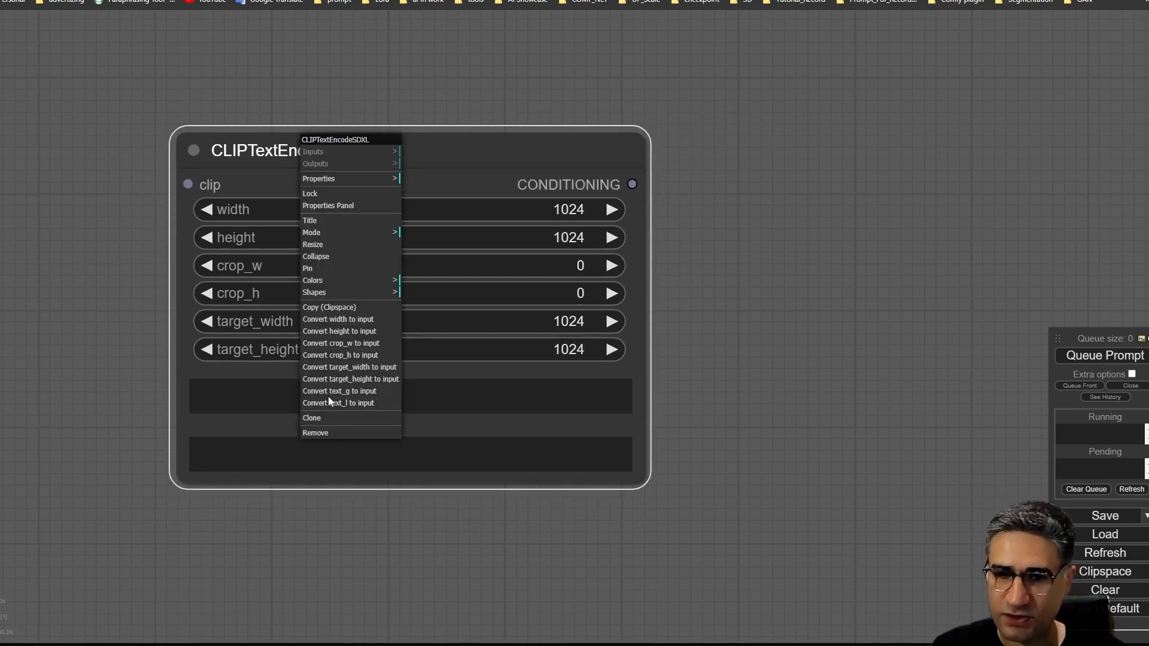
{"action": "left_click", "coordinate": [369, 395]}
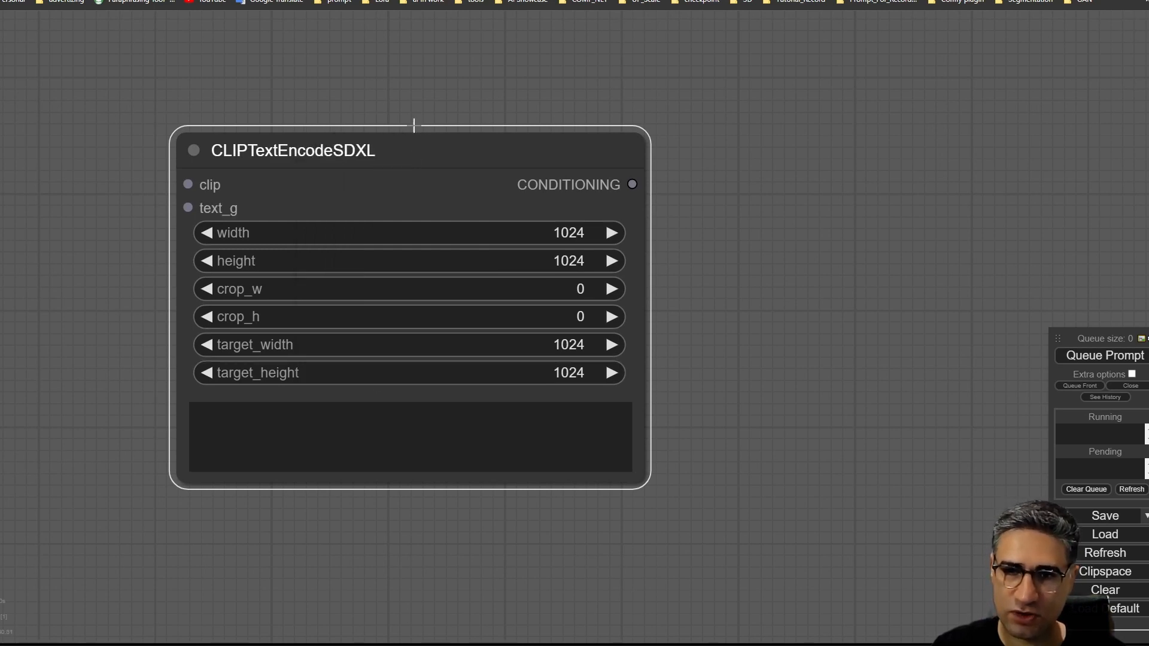
{"action": "right_click", "coordinate": [395, 148]}
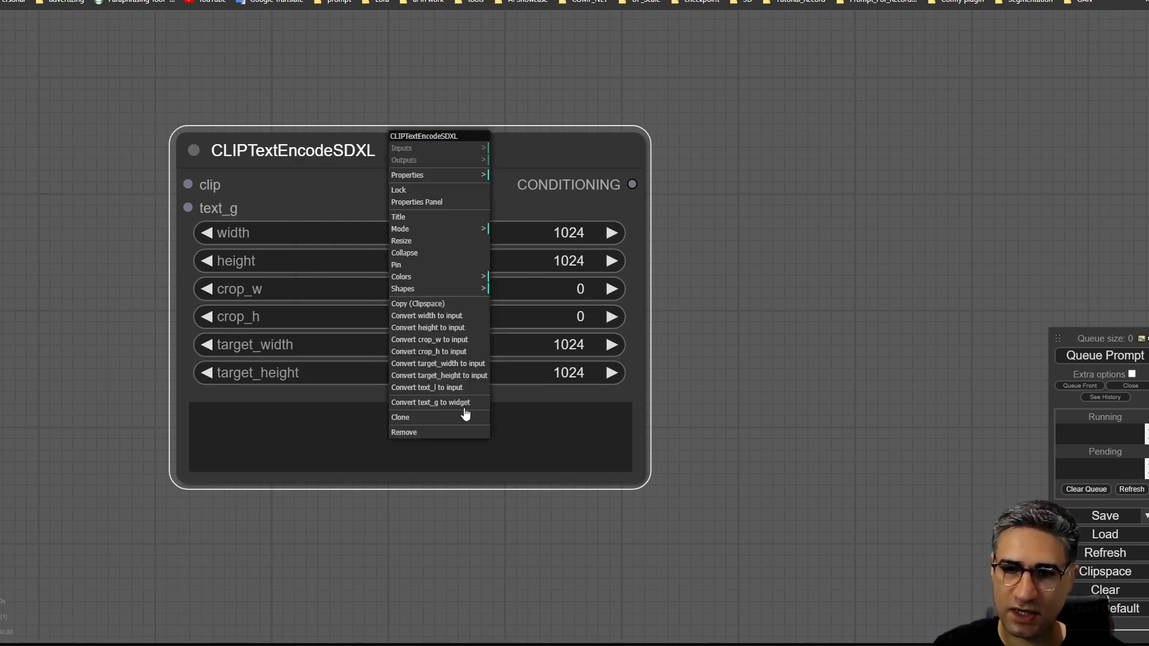
{"action": "left_click", "coordinate": [426, 388]}
{"action": "left_click_drag", "start_coordinate": [243, 143], "coordinate": [307, 131]}
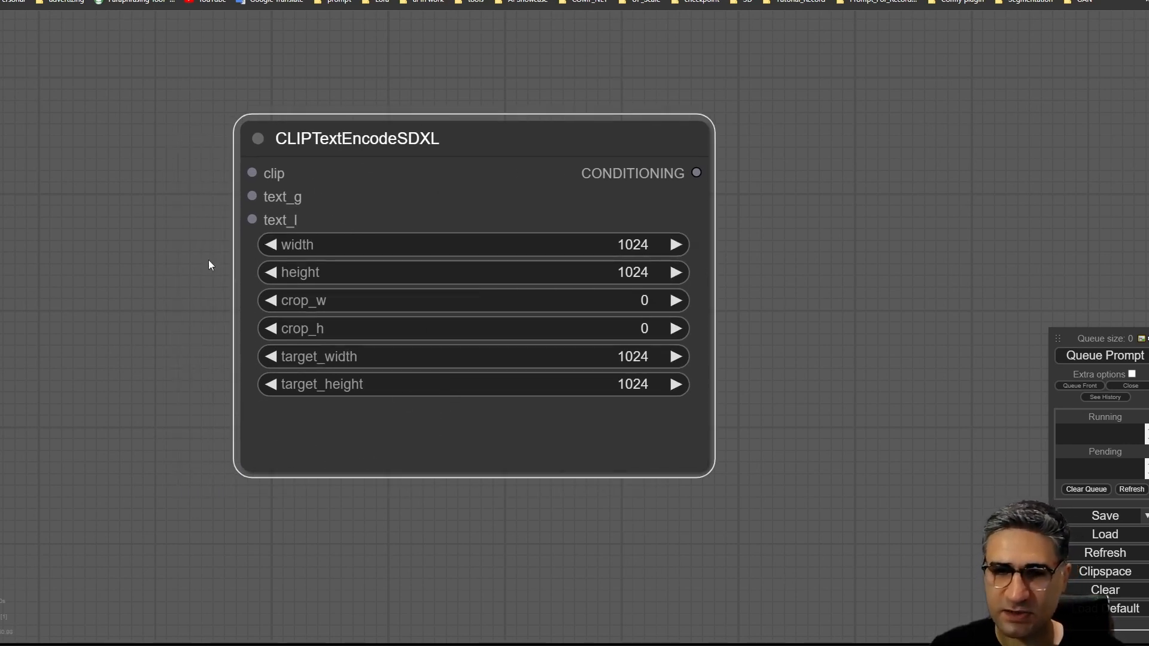
{"action": "mouse_move", "coordinate": [252, 197]}
{"action": "left_mouse_down"}
{"action": "mouse_move", "coordinate": [202, 199]}
{"action": "mouse_move", "coordinate": [249, 193]}
{"action": "left_mouse_up"}
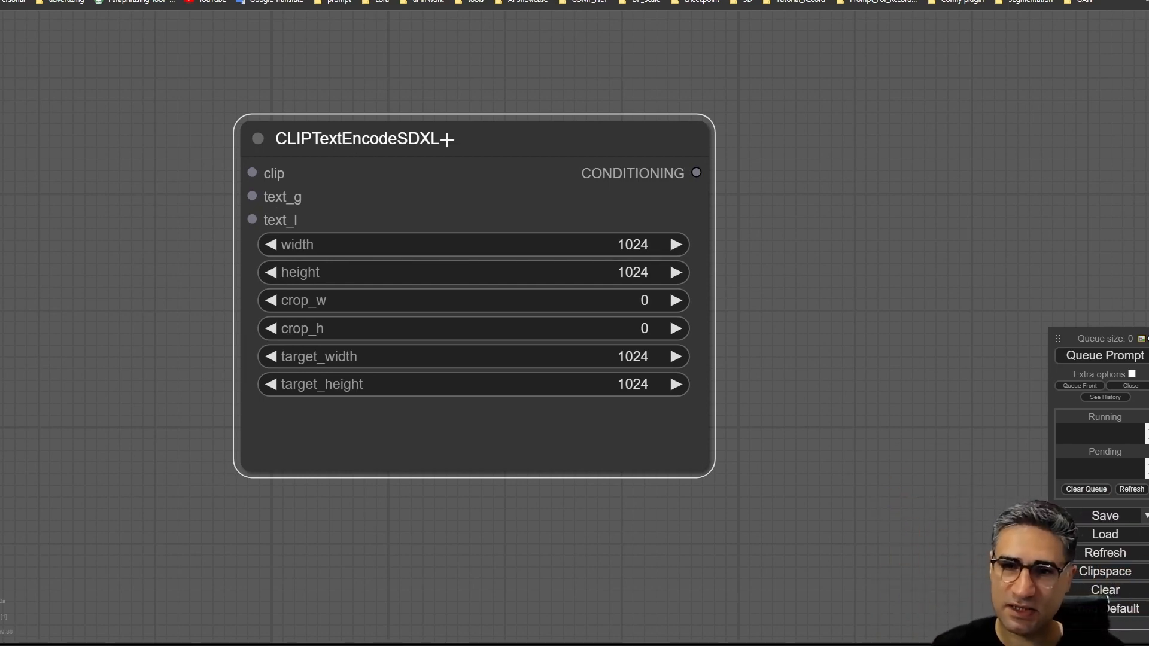
Delete the unconnected demonstration CLIPTextEncodeSDXL node from the workflow
{"action": "scroll", "coordinate": [447, 139], "scroll_direction": "down", "scroll_amount": 10}
{"action": "left_click_drag", "start_coordinate": [441, 149], "coordinate": [298, 402]}
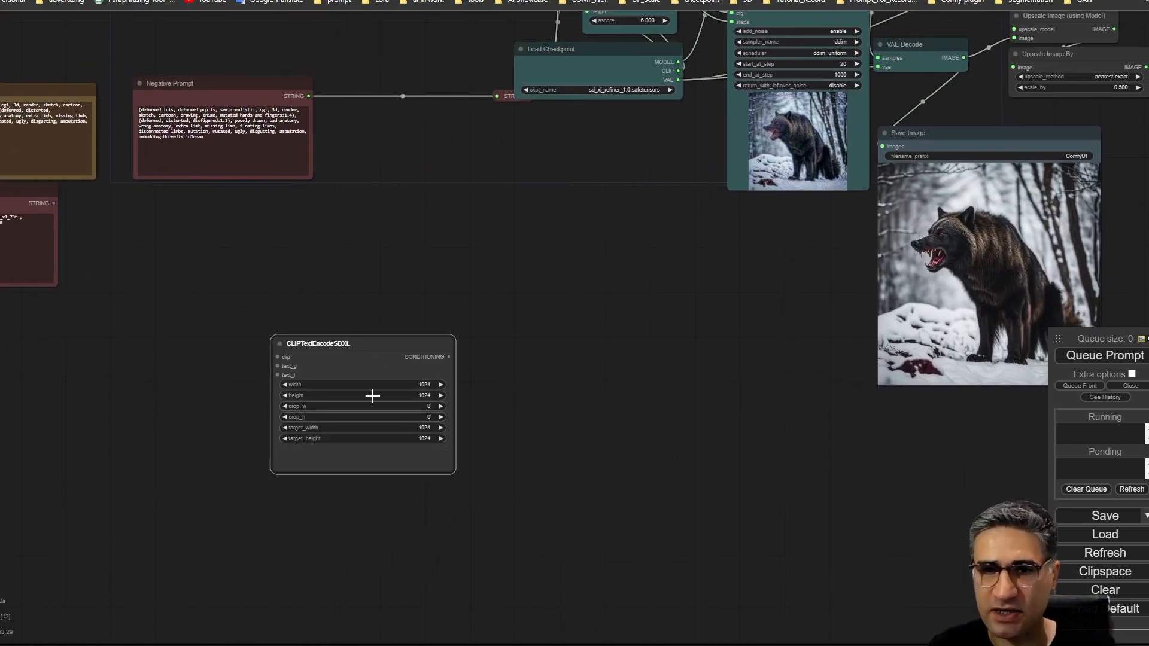
{"action": "key", "text": "Delete"}
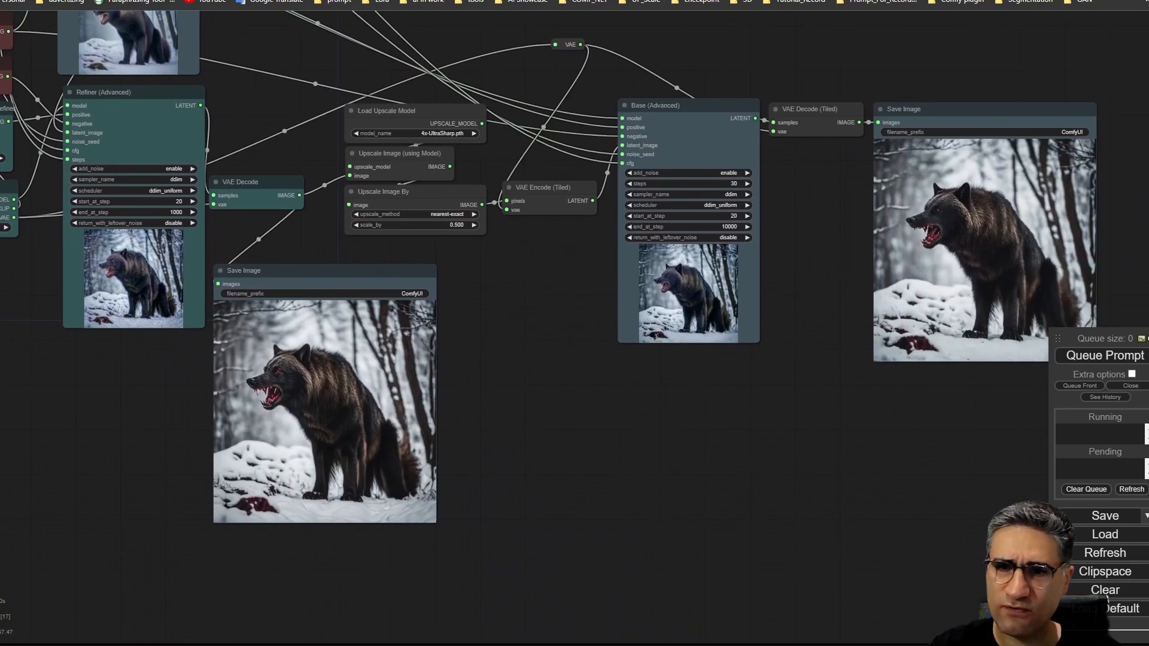
Examine how the Art Medium and sentence description prompt nodes of the existing workflow feed the CLIP_G text node
{"action": "left_click_drag", "start_coordinate": [569, 443], "coordinate": [578, 441]}
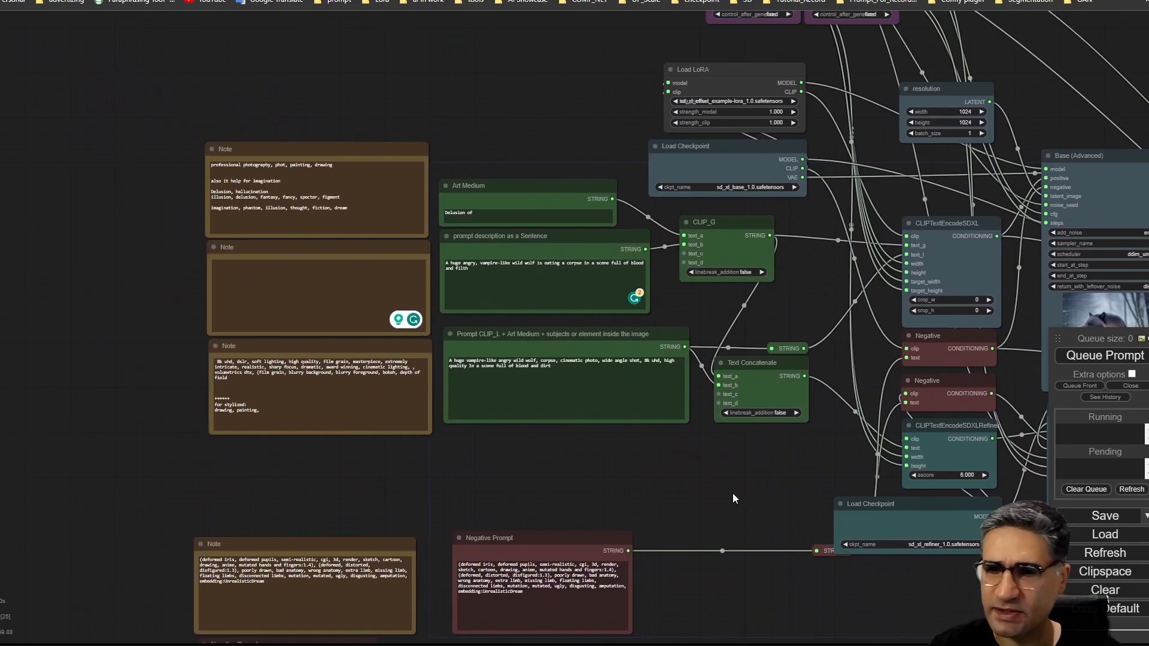
{"action": "left_click_drag", "start_coordinate": [734, 495], "coordinate": [340, 486]}
{"action": "scroll", "coordinate": [355, 117], "scroll_direction": "up", "scroll_amount": 10}
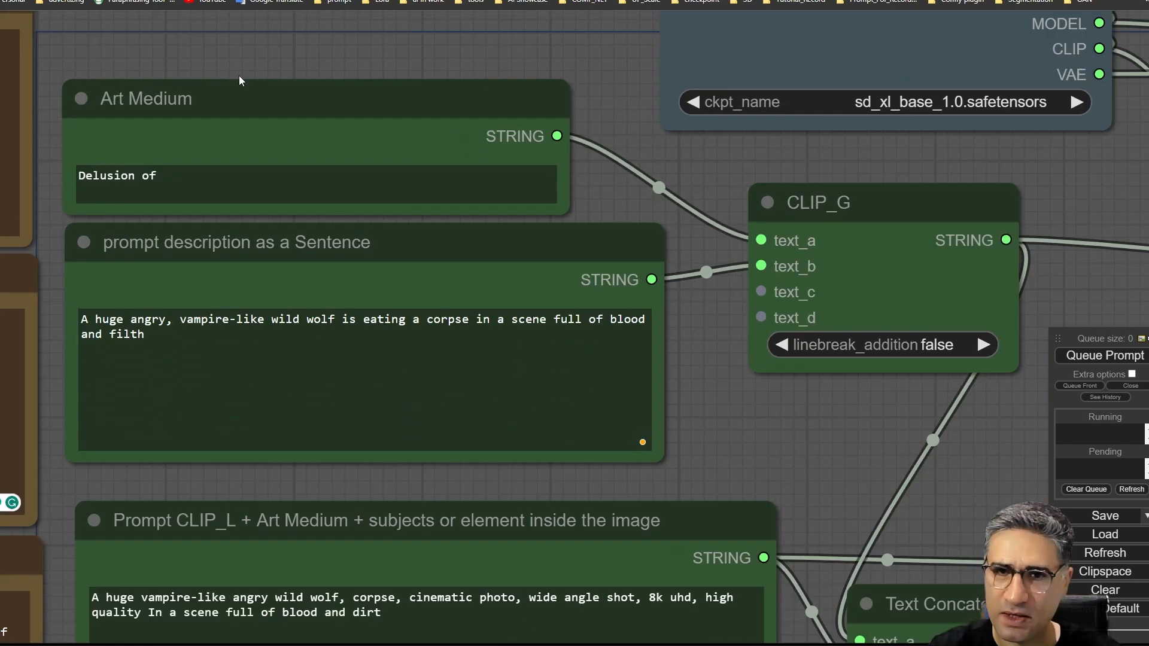
{"action": "left_click_drag", "start_coordinate": [228, 90], "coordinate": [215, 105]}
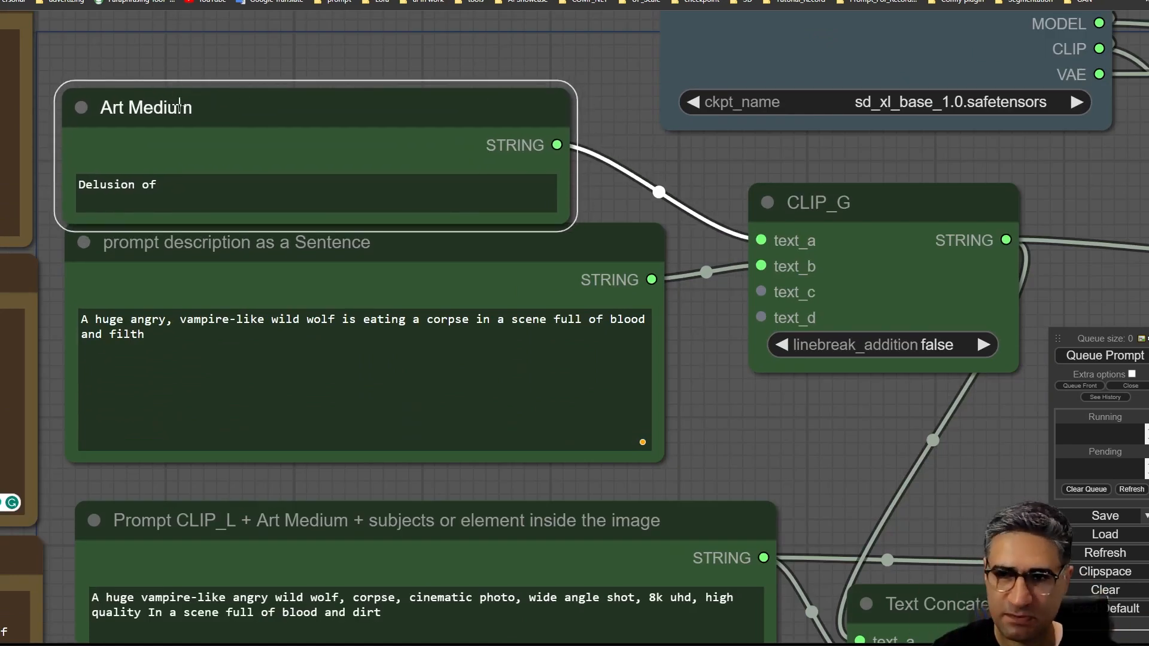
{"action": "mouse_move", "coordinate": [190, 103]}
{"action": "left_mouse_down"}
{"action": "mouse_move", "coordinate": [171, 64]}
{"action": "mouse_move", "coordinate": [192, 97]}
{"action": "left_mouse_up"}
{"action": "left_click_drag", "start_coordinate": [750, 456], "coordinate": [719, 460]}
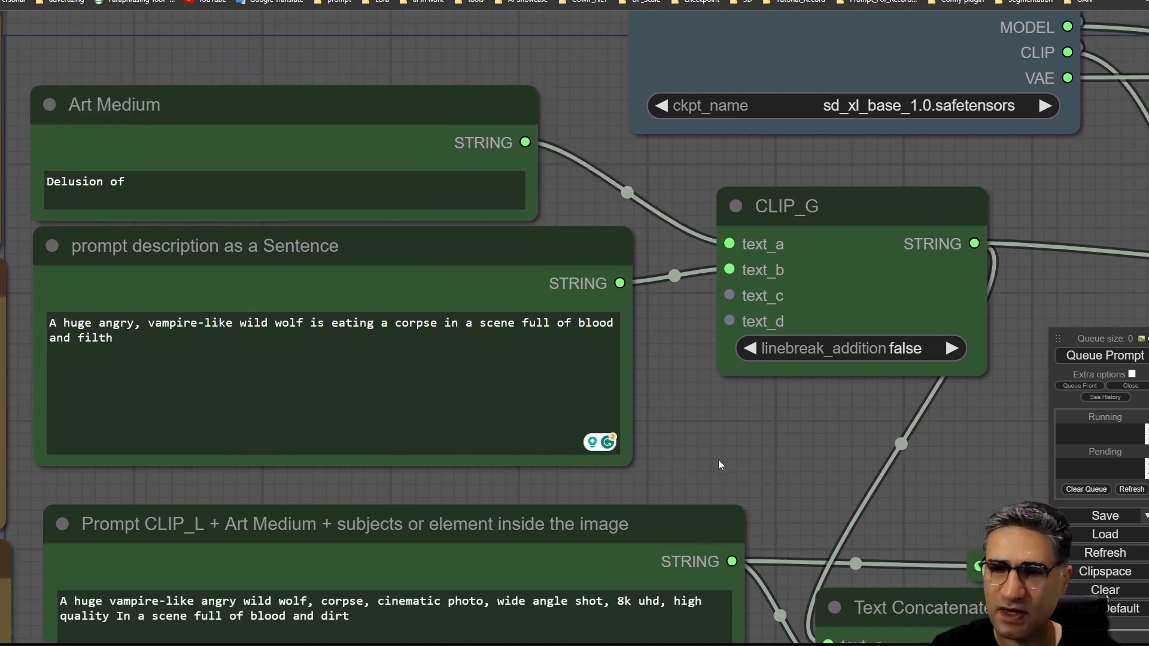
{"action": "left_click_drag", "start_coordinate": [687, 372], "coordinate": [628, 358]}
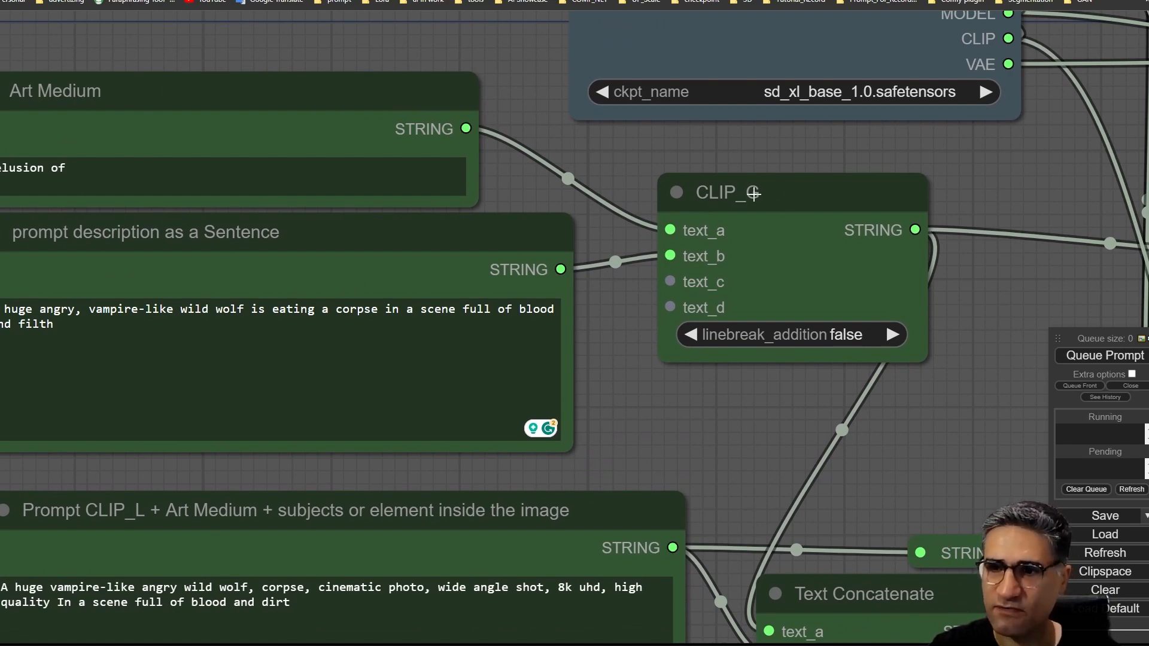
{"action": "left_click_drag", "start_coordinate": [757, 414], "coordinate": [524, 345]}
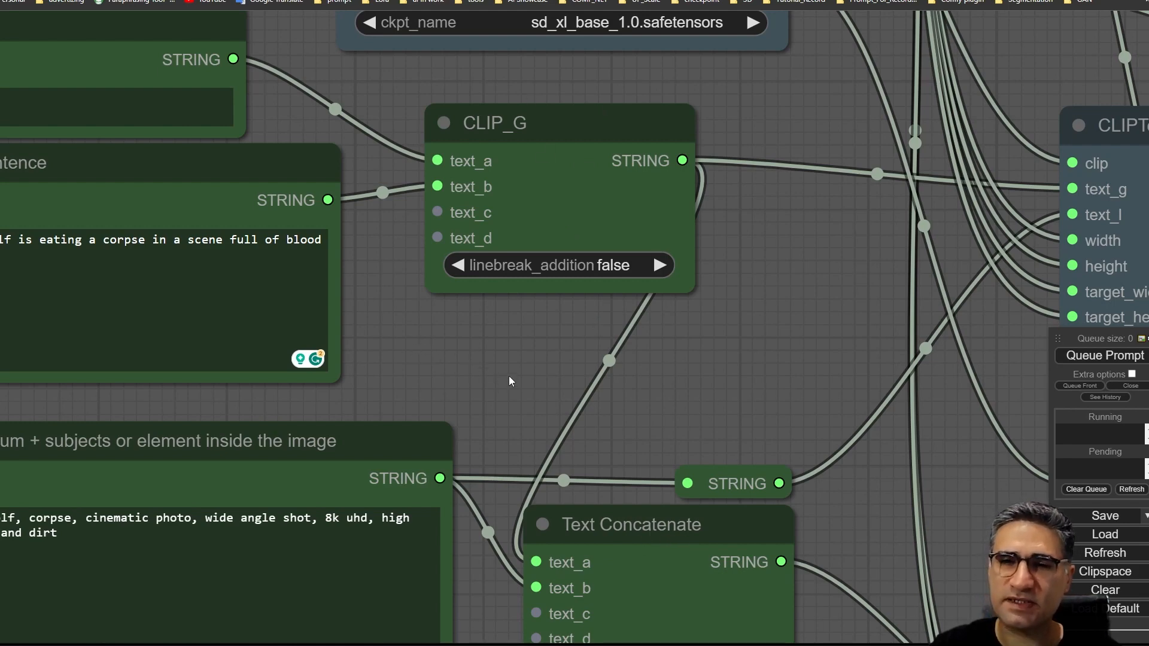
Look up the Text category of the WAS Suite among the node types that can be added
{"action": "right_click", "coordinate": [492, 351]}
{"action": "left_click", "coordinate": [515, 348]}
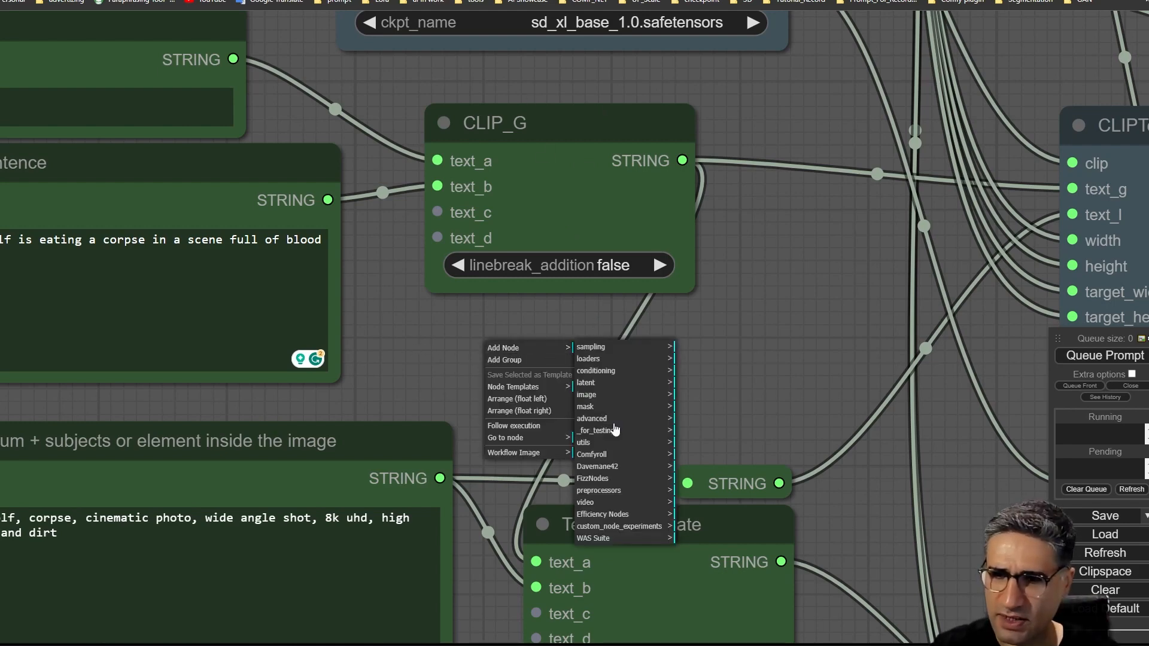
{"action": "left_click", "coordinate": [597, 539]}
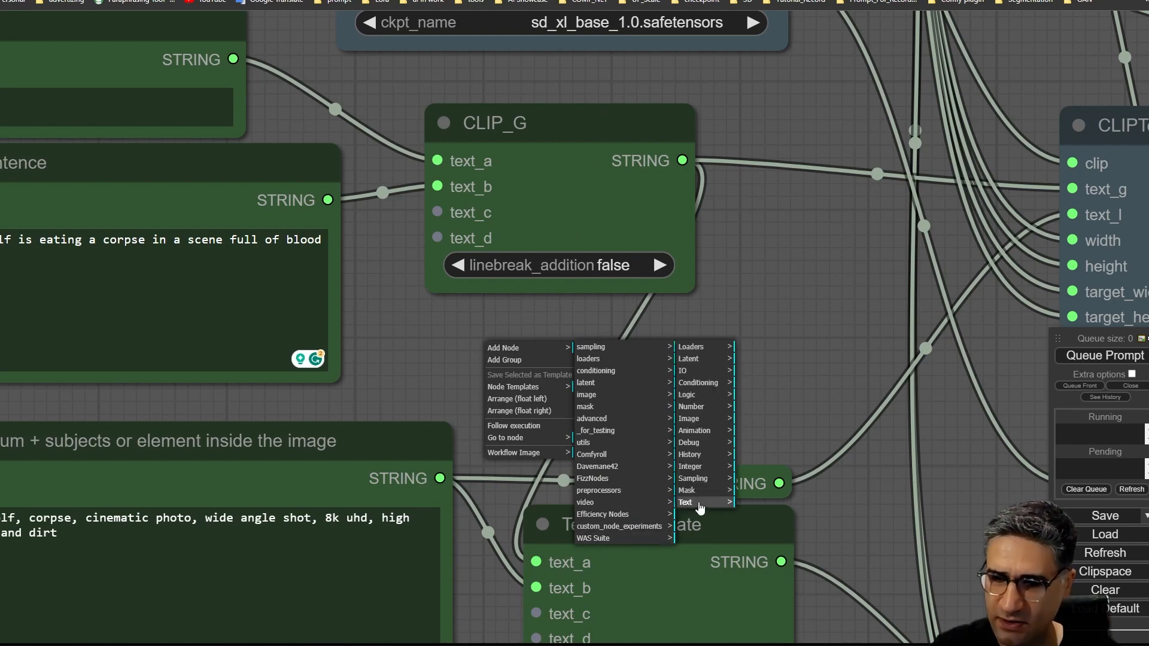
{"action": "left_click", "coordinate": [701, 507]}
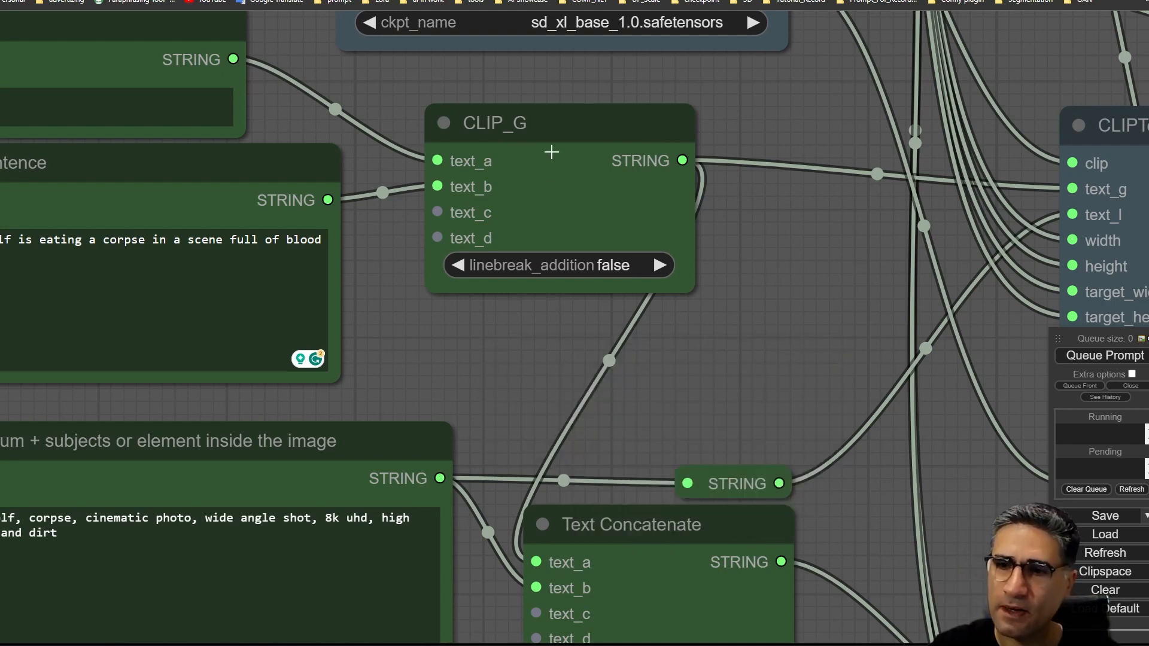
Reposition the CLIP_G node and space the sentence description node slightly apart from the Art Medium node
{"action": "left_click_drag", "start_coordinate": [551, 152], "coordinate": [577, 123]}
{"action": "left_click_drag", "start_coordinate": [571, 423], "coordinate": [665, 534]}
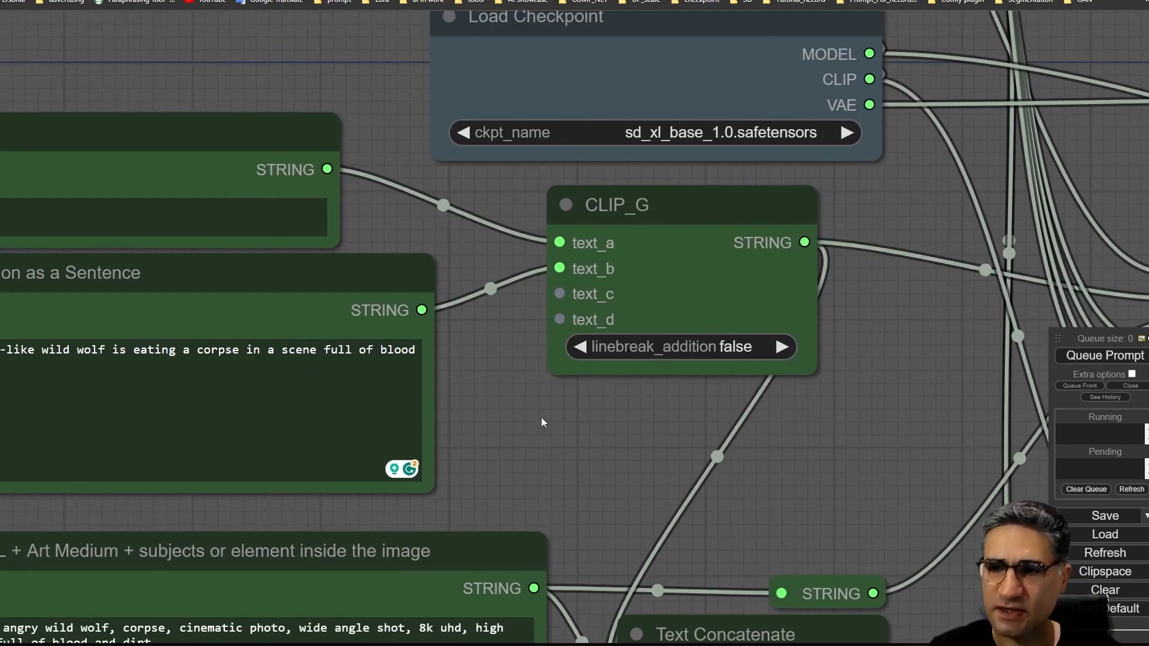
{"action": "left_click_drag", "start_coordinate": [581, 446], "coordinate": [686, 406]}
{"action": "scroll", "coordinate": [447, 417], "scroll_direction": "down", "scroll_amount": 3}
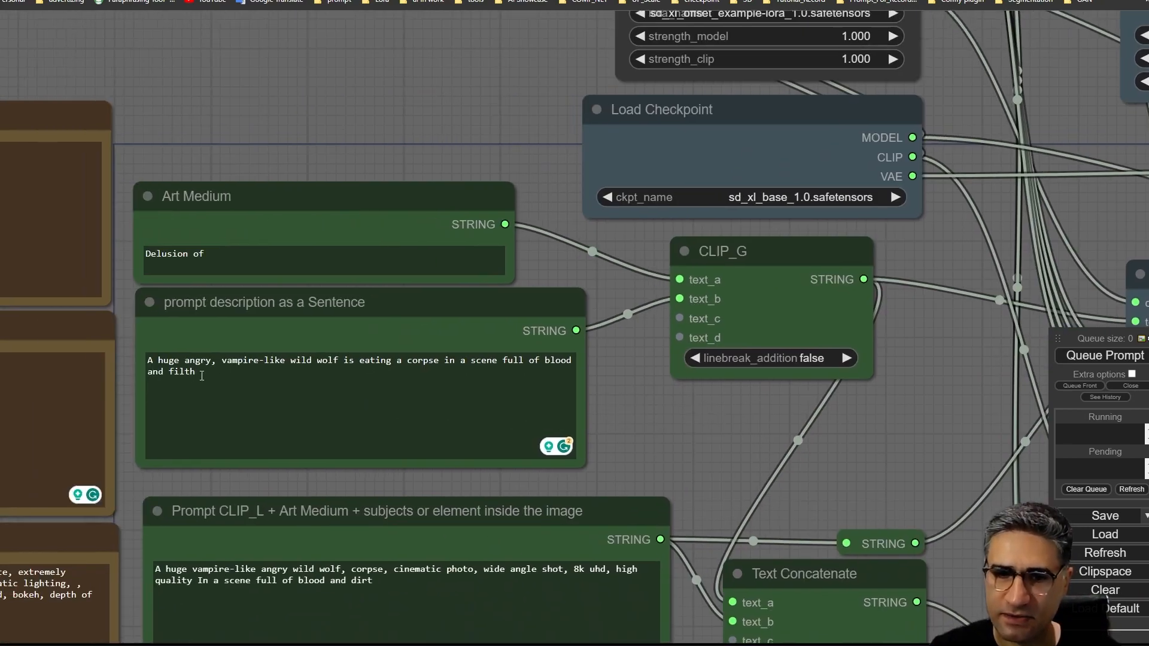
{"action": "scroll", "coordinate": [177, 359], "scroll_direction": "up", "scroll_amount": 1}
{"action": "left_click_drag", "start_coordinate": [174, 314], "coordinate": [185, 247]}
{"action": "left_click_drag", "start_coordinate": [117, 284], "coordinate": [135, 340]}
{"action": "left_click_drag", "start_coordinate": [120, 271], "coordinate": [83, 191]}
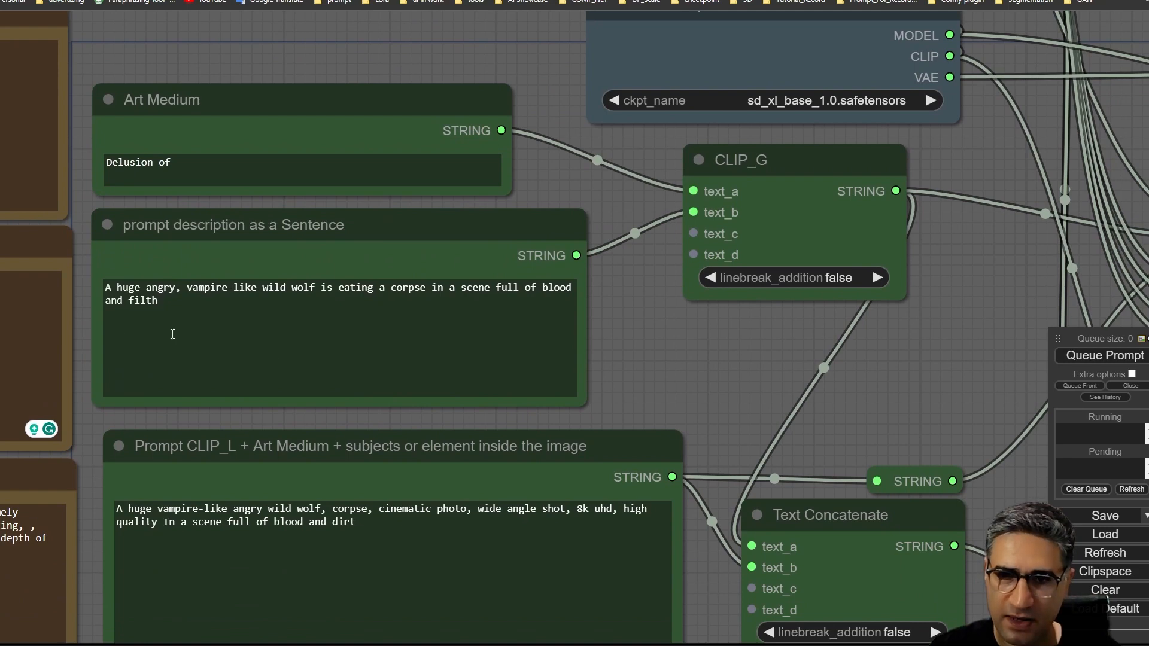
Select the CLIP_G node and trace its output to the text_g input of the connected CLIPTextEncodeSDXL node
{"action": "left_click_drag", "start_coordinate": [602, 340], "coordinate": [264, 394]}
{"action": "left_click_drag", "start_coordinate": [513, 215], "coordinate": [510, 241]}
{"action": "left_click_drag", "start_coordinate": [596, 379], "coordinate": [341, 361]}
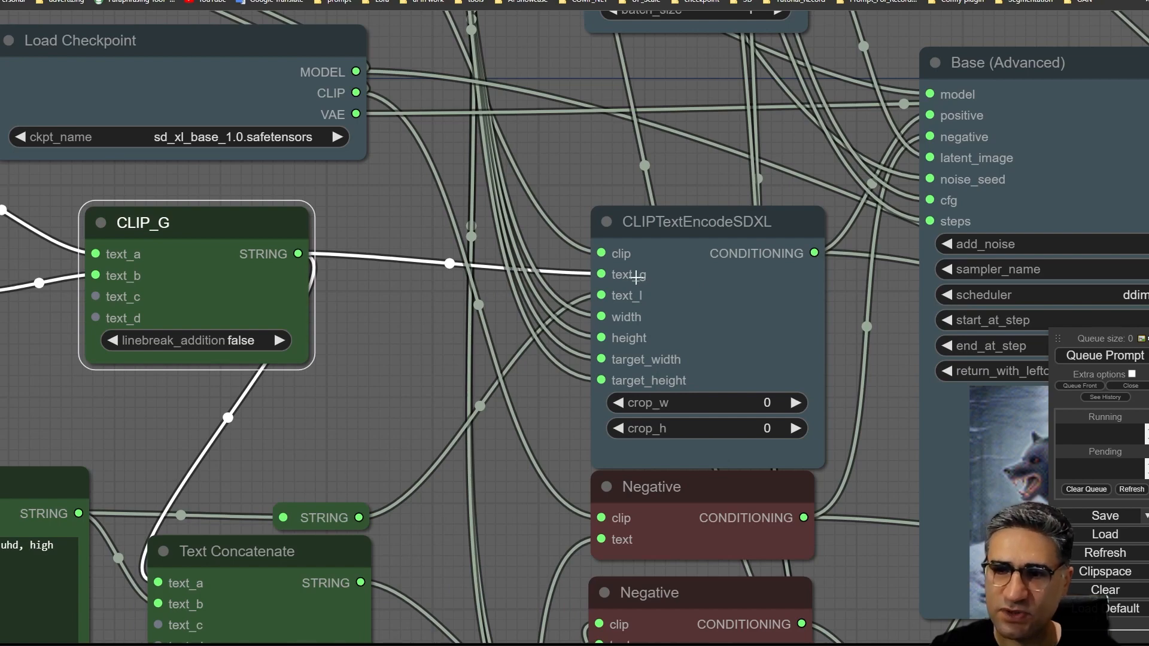
Examine the keyword prompt in the CLIP_L node, highlighting terms such as "wide angle shot, 8k uhd"
{"action": "left_click_drag", "start_coordinate": [341, 481], "coordinate": [903, 184]}
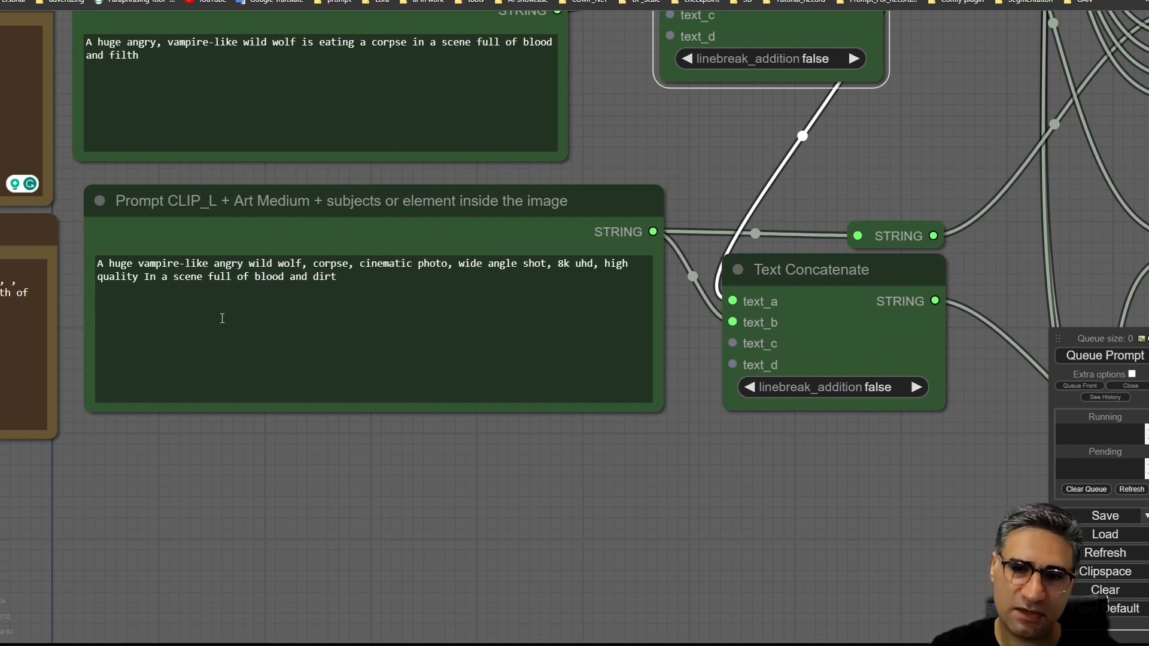
{"action": "scroll", "coordinate": [357, 491], "scroll_direction": "up", "scroll_amount": 6}
{"action": "left_click_drag", "start_coordinate": [325, 494], "coordinate": [379, 639]}
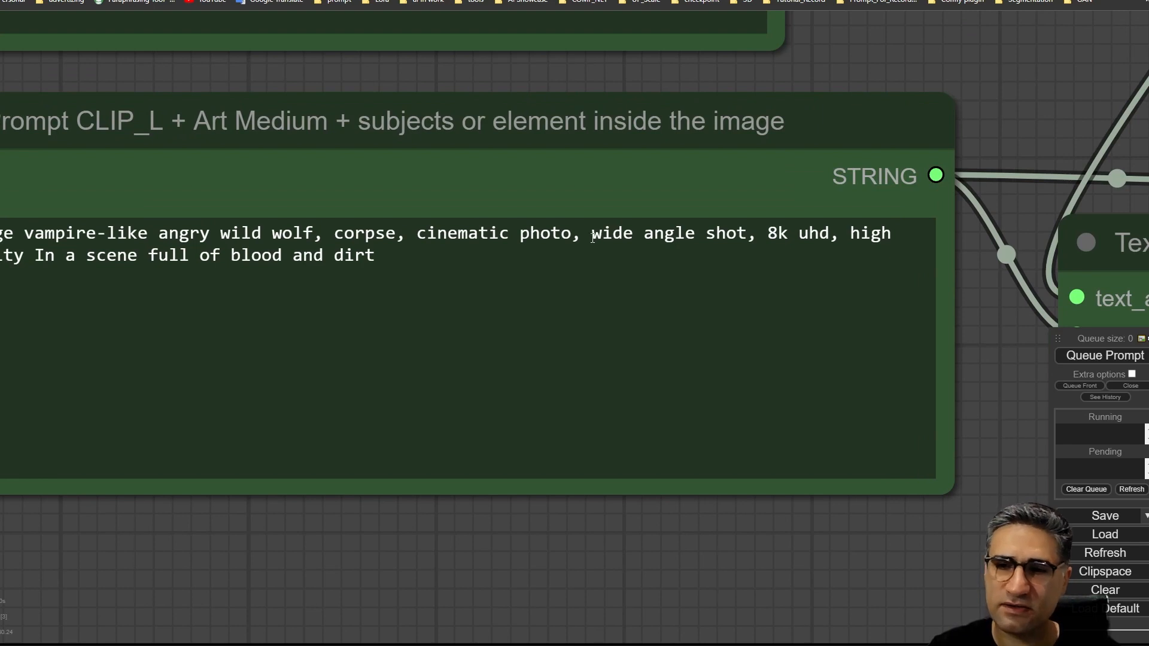
{"action": "left_click_drag", "start_coordinate": [593, 238], "coordinate": [862, 222]}
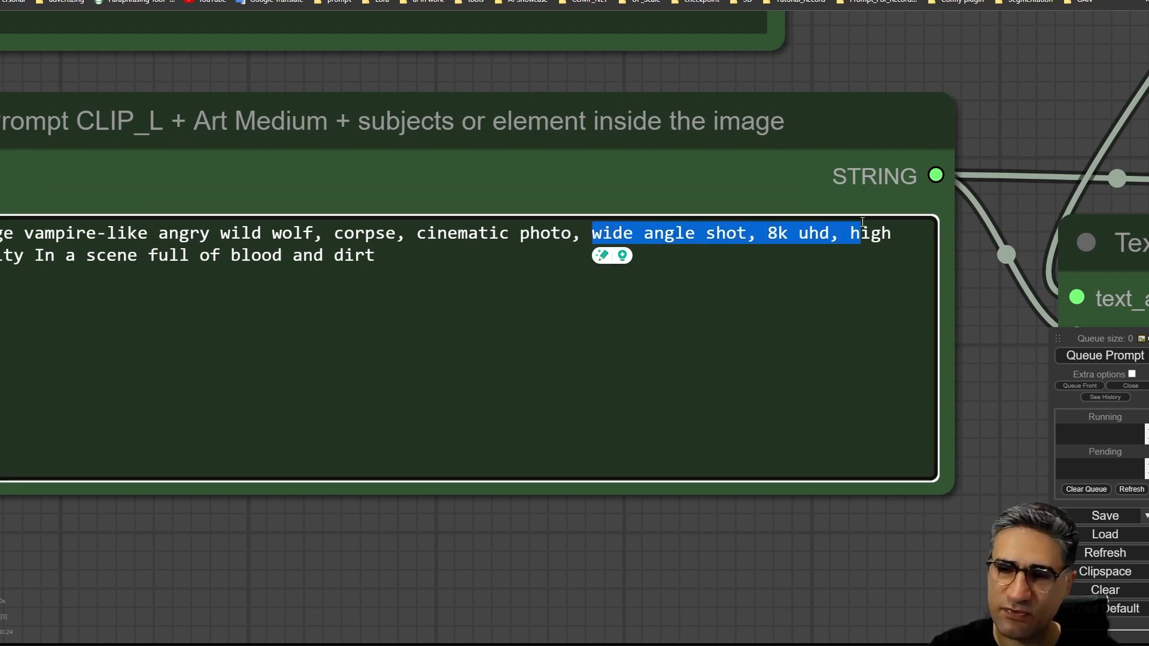
{"action": "left_click", "coordinate": [421, 225]}
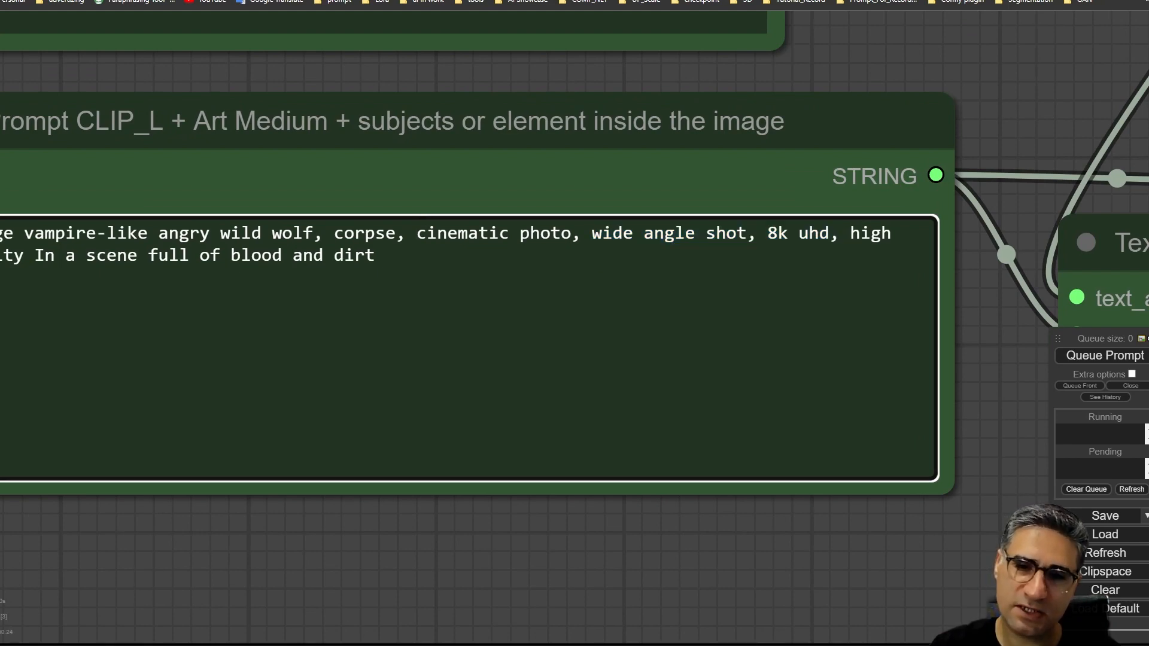
{"action": "left_click_drag", "start_coordinate": [288, 585], "coordinate": [342, 551]}
{"action": "scroll", "coordinate": [503, 579], "scroll_direction": "down", "scroll_amount": 4}
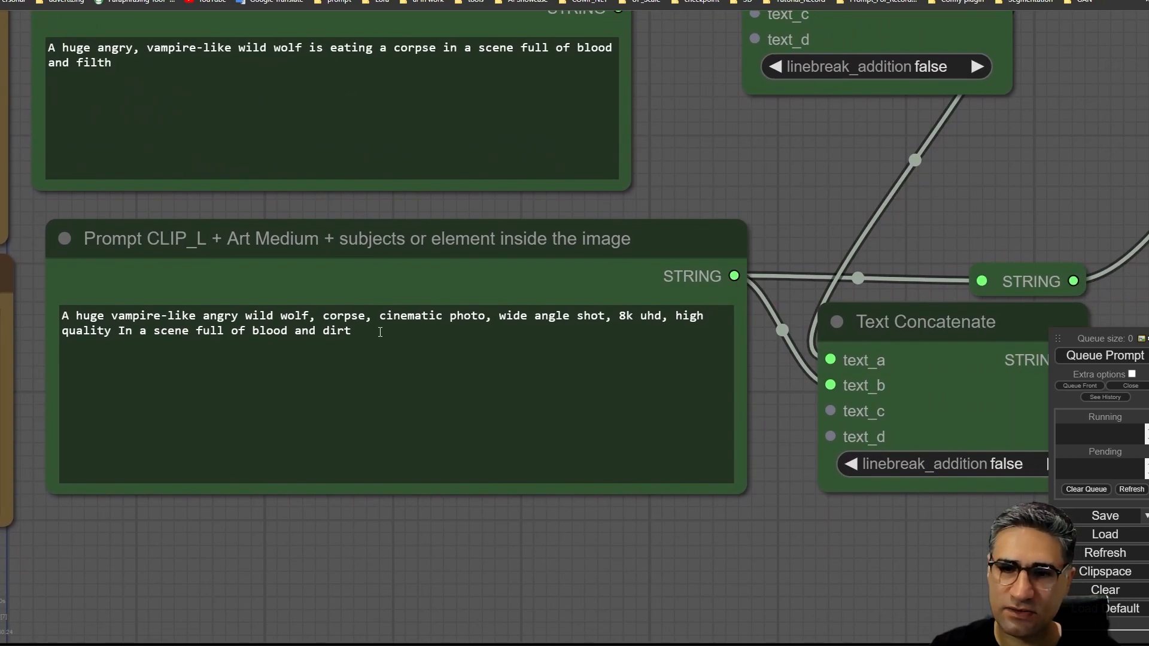
{"action": "left_click_drag", "start_coordinate": [379, 320], "coordinate": [53, 331]}
{"action": "left_click", "coordinate": [525, 401]}
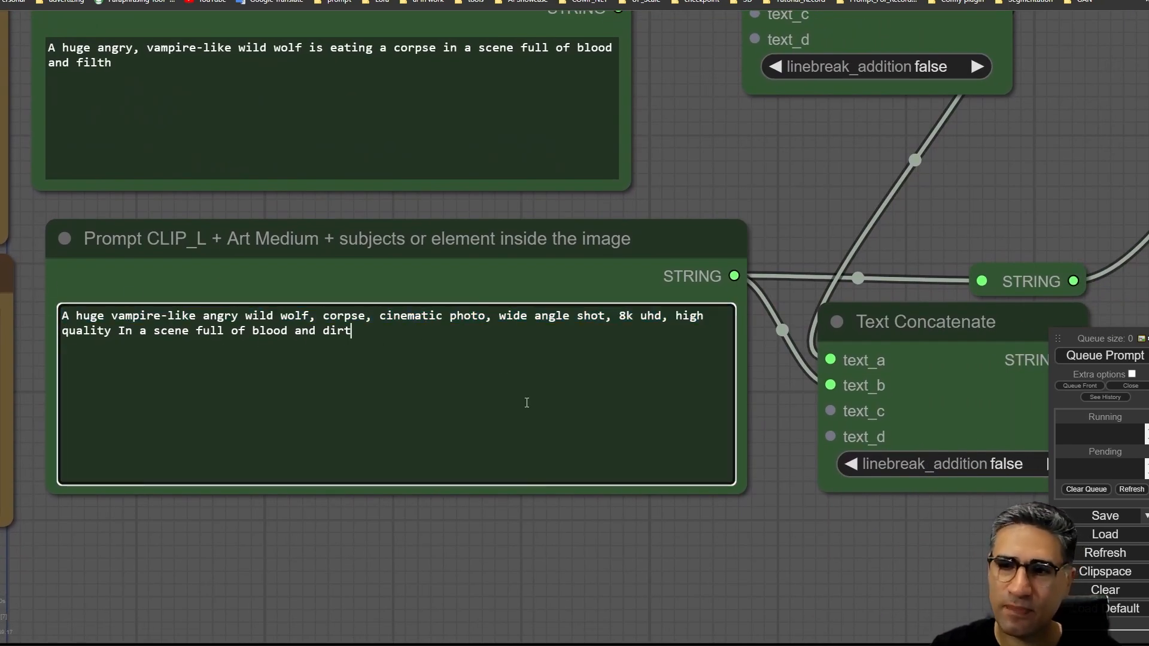
Trace the CLIP_L prompt output to the text_l input and select the CLIPTextEncodeSDXL node to highlight its connections
{"action": "scroll", "coordinate": [767, 553], "scroll_direction": "down", "scroll_amount": 4}
{"action": "left_click_drag", "start_coordinate": [766, 553], "coordinate": [346, 596]}
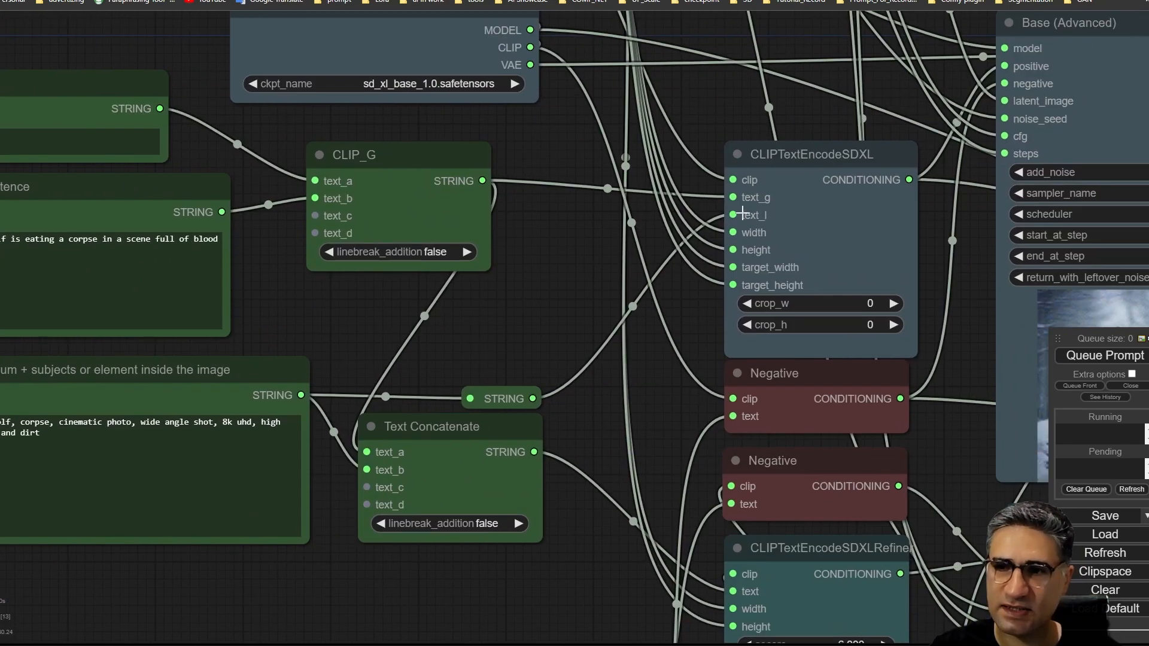
{"action": "left_click", "coordinate": [808, 164]}
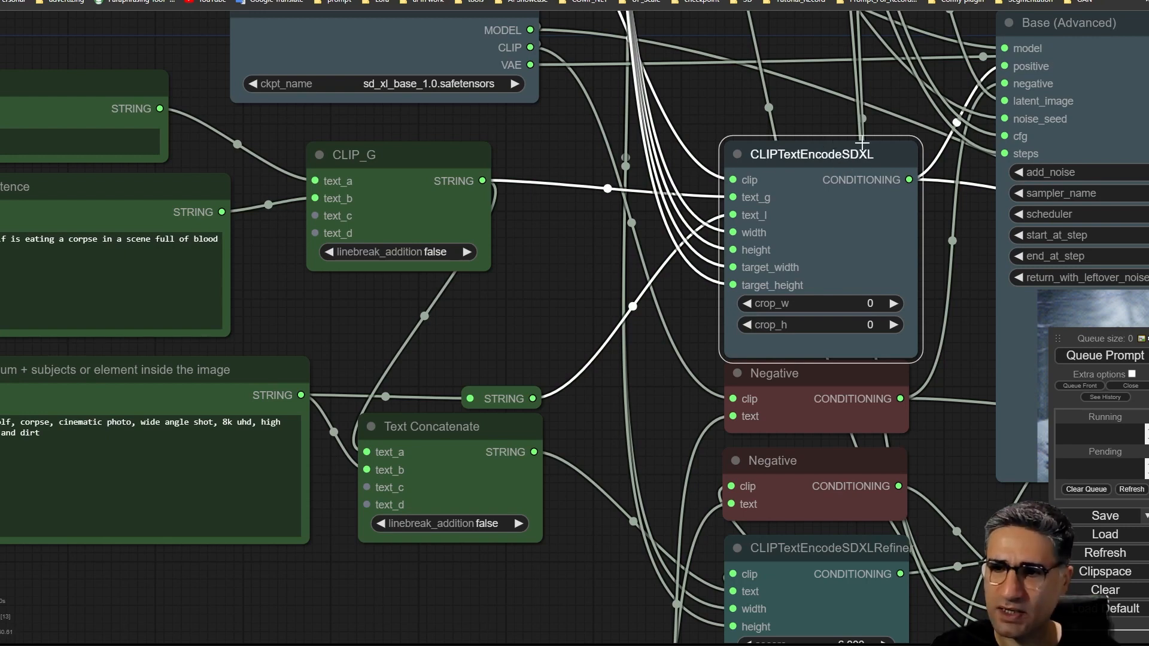
Select the CLIPTextEncodeSDXLRefiner node and examine its text, width, height and ascore settings and its connection to the refiner sampler
{"action": "left_click_drag", "start_coordinate": [519, 331], "coordinate": [529, 562]}
{"action": "scroll", "coordinate": [529, 562], "scroll_direction": "down", "scroll_amount": 5}
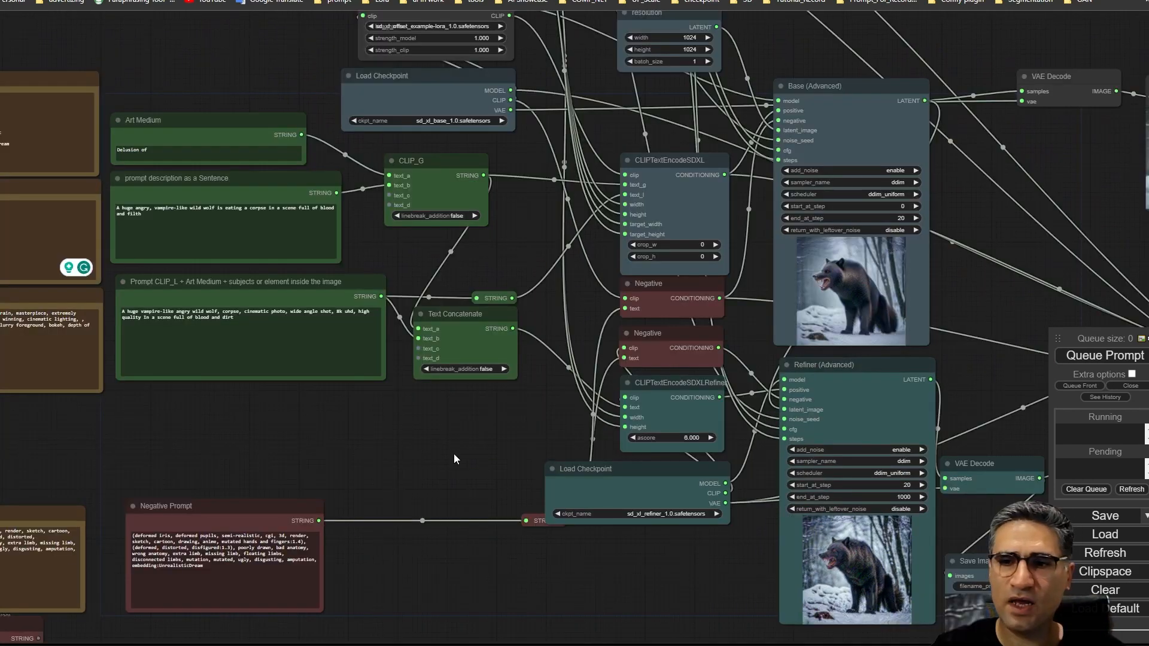
{"action": "left_click_drag", "start_coordinate": [454, 453], "coordinate": [140, 406]}
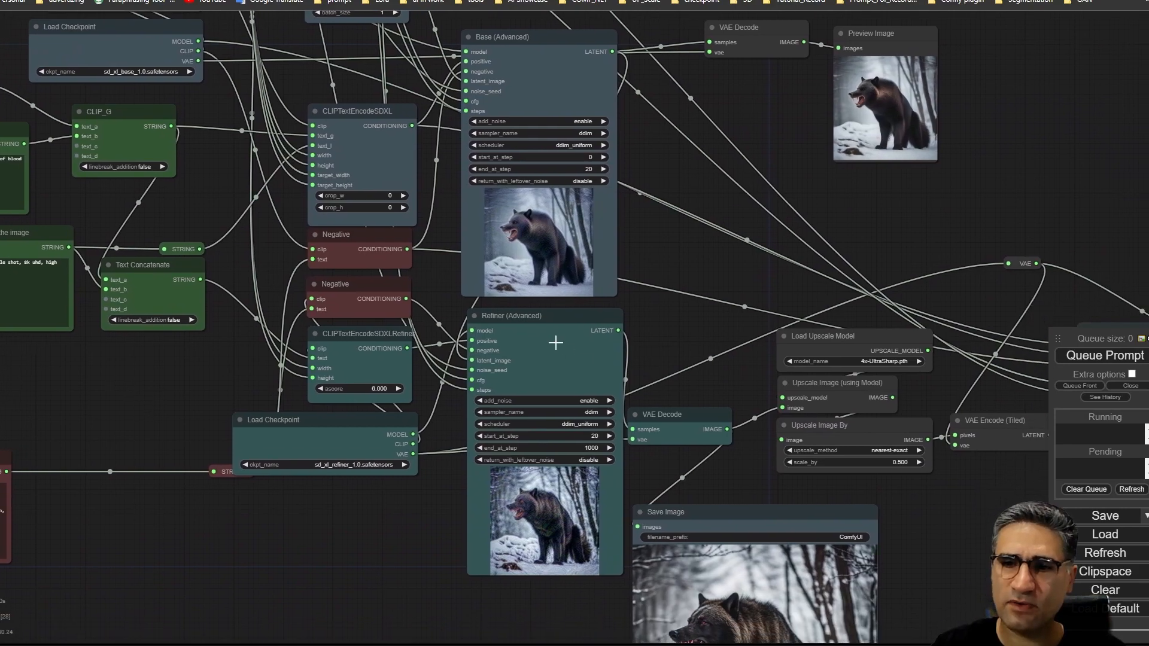
{"action": "scroll", "coordinate": [556, 343], "scroll_direction": "up", "scroll_amount": 8}
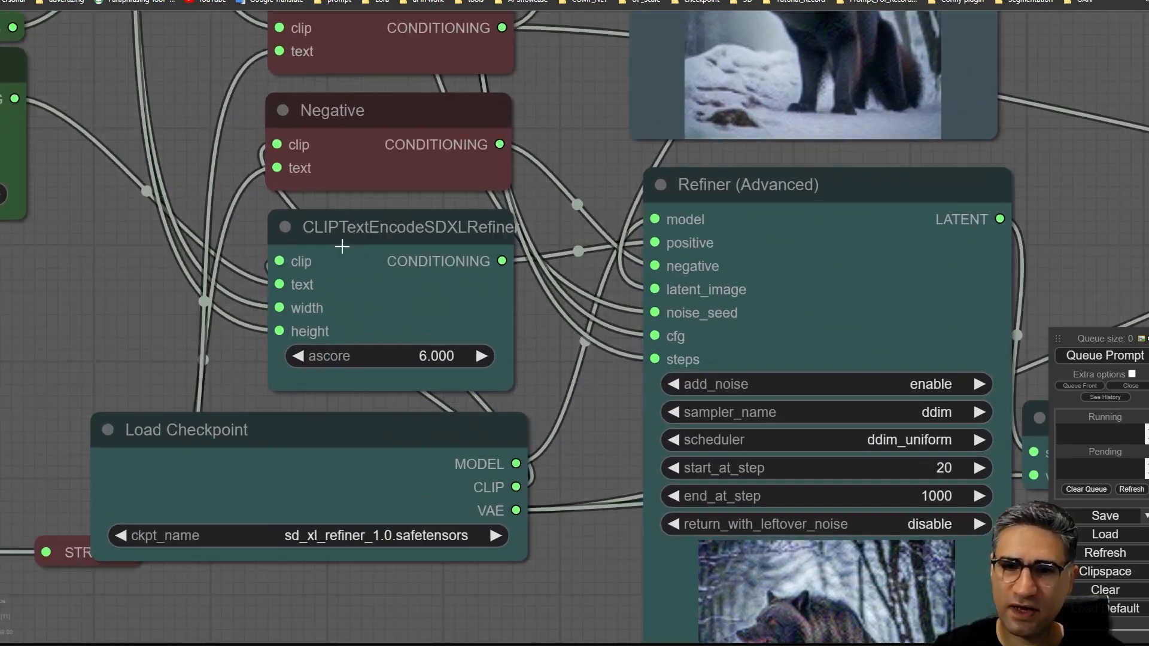
{"action": "scroll", "coordinate": [342, 246], "scroll_direction": "up", "scroll_amount": 5}
{"action": "left_click", "coordinate": [386, 221]}
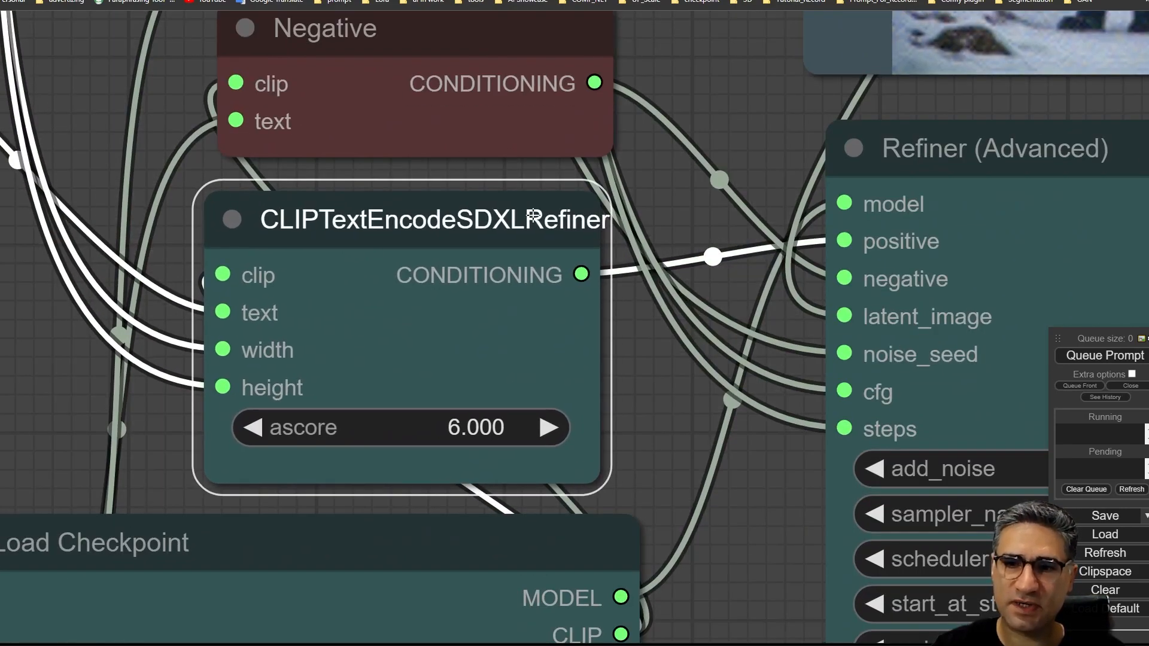
Add a spare CLIPTextEncodeSDXLRefiner node by searching for "sdx" and place it below the refiner's Load Checkpoint node
{"action": "scroll", "coordinate": [559, 373], "scroll_direction": "down", "scroll_amount": 5}
{"action": "left_click_drag", "start_coordinate": [458, 625], "coordinate": [684, 162]}
{"action": "double_click", "coordinate": [524, 254]}
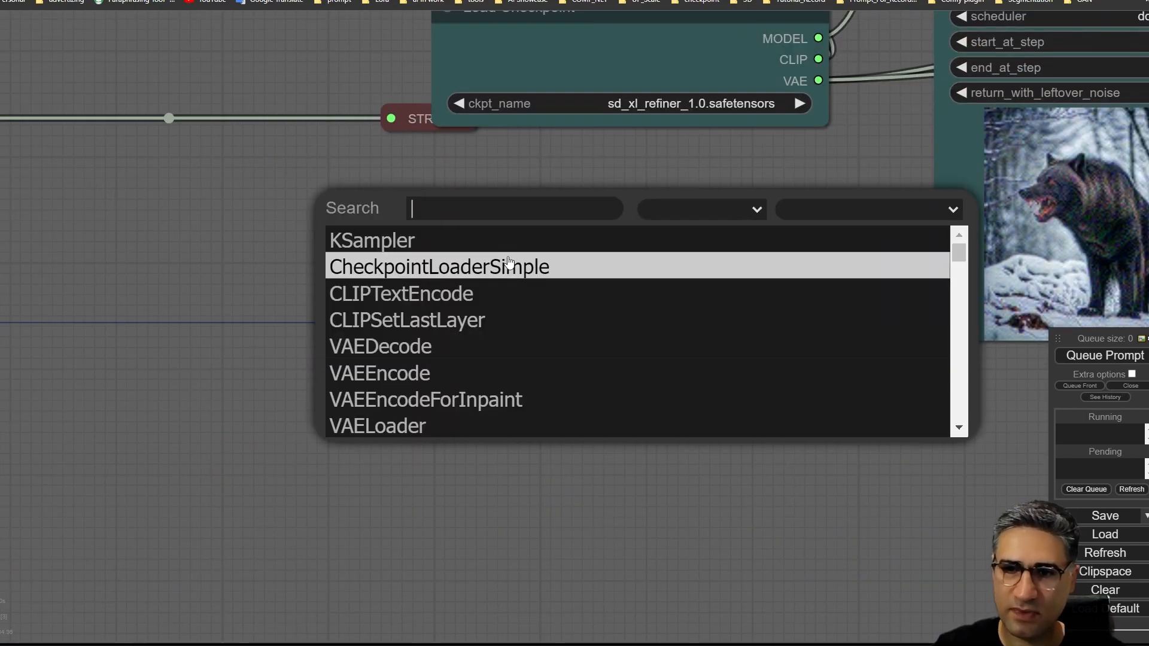
{"action": "type", "text": "sdx"}
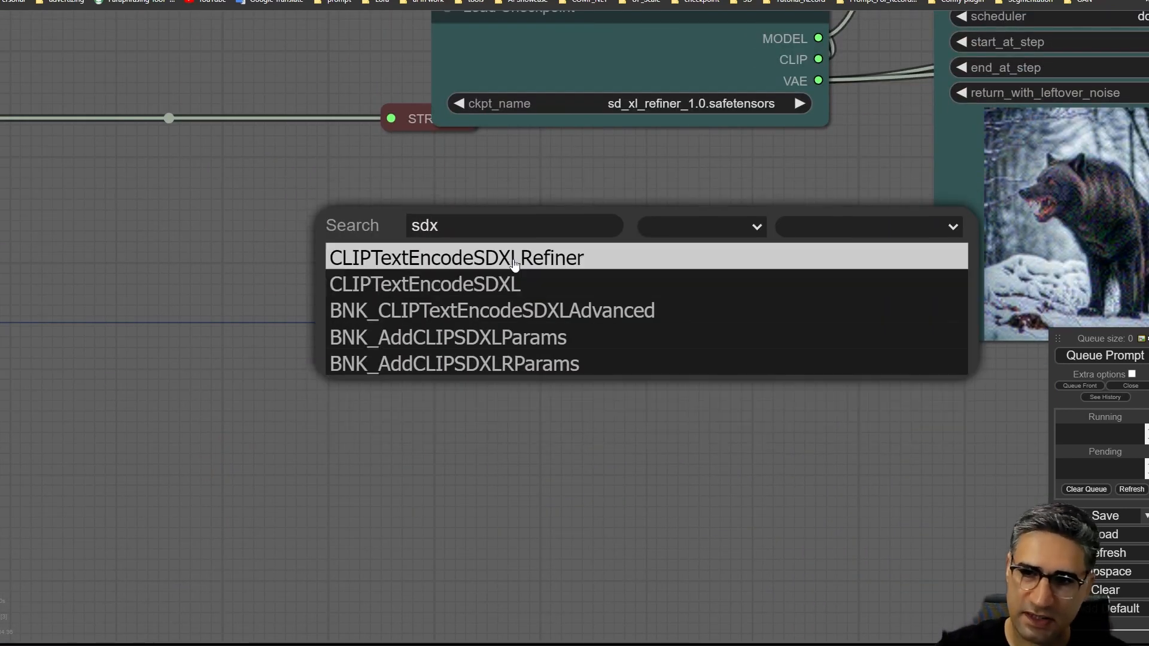
{"action": "left_click", "coordinate": [479, 264]}
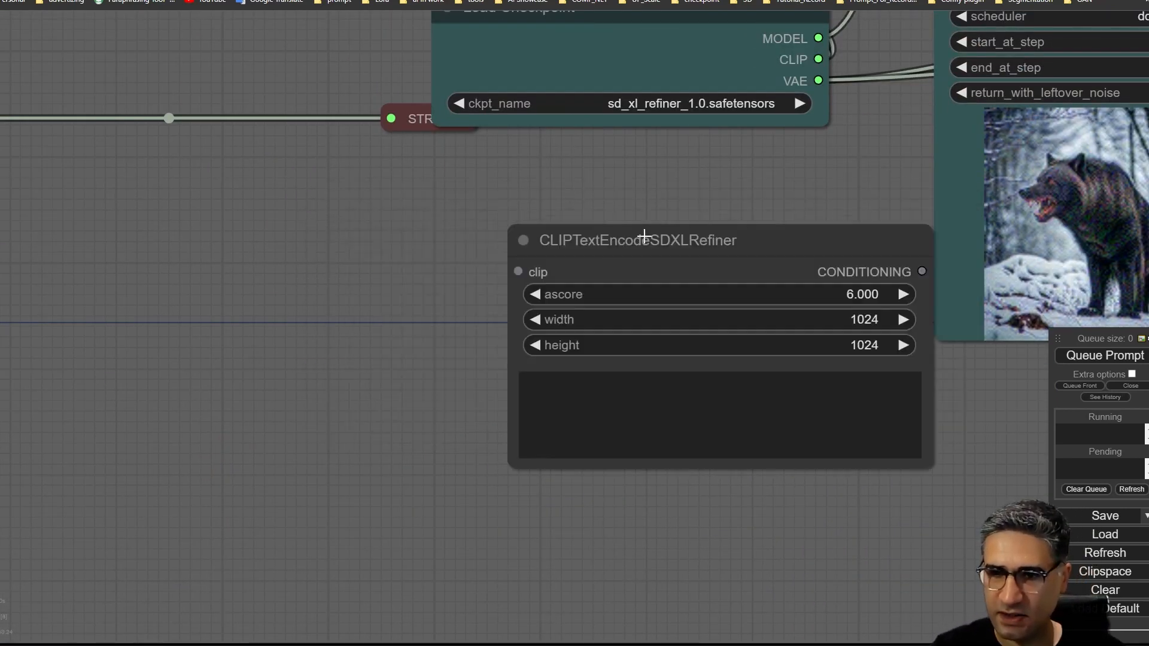
{"action": "left_click_drag", "start_coordinate": [644, 236], "coordinate": [428, 253]}
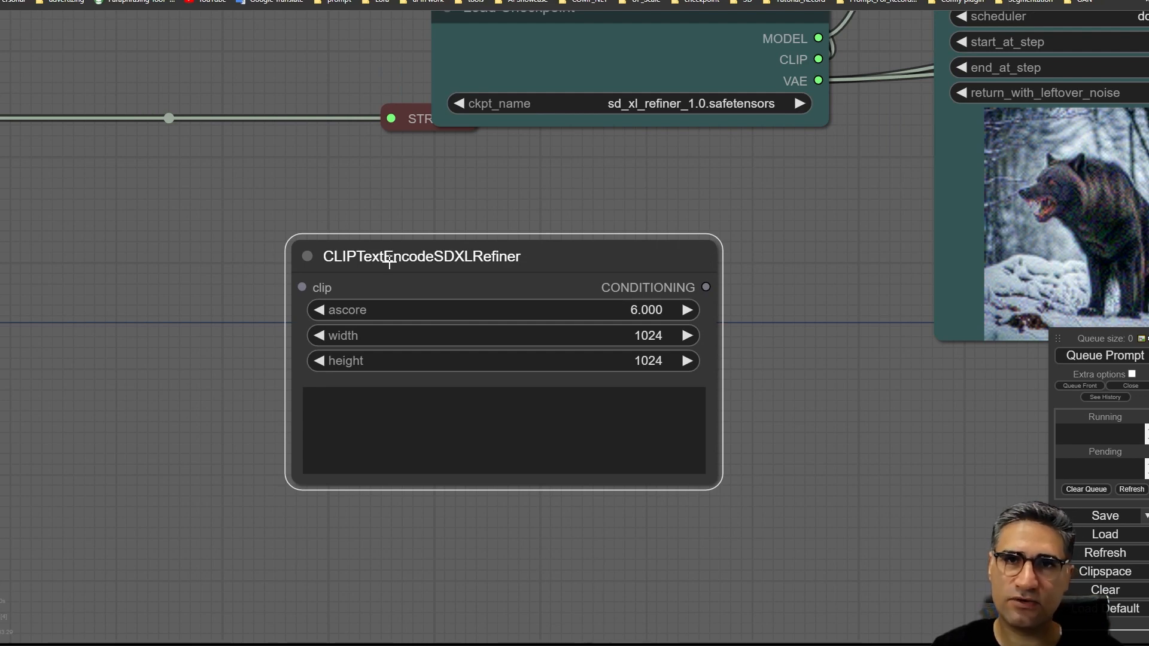
{"action": "scroll", "coordinate": [385, 264], "scroll_direction": "down", "scroll_amount": 6}
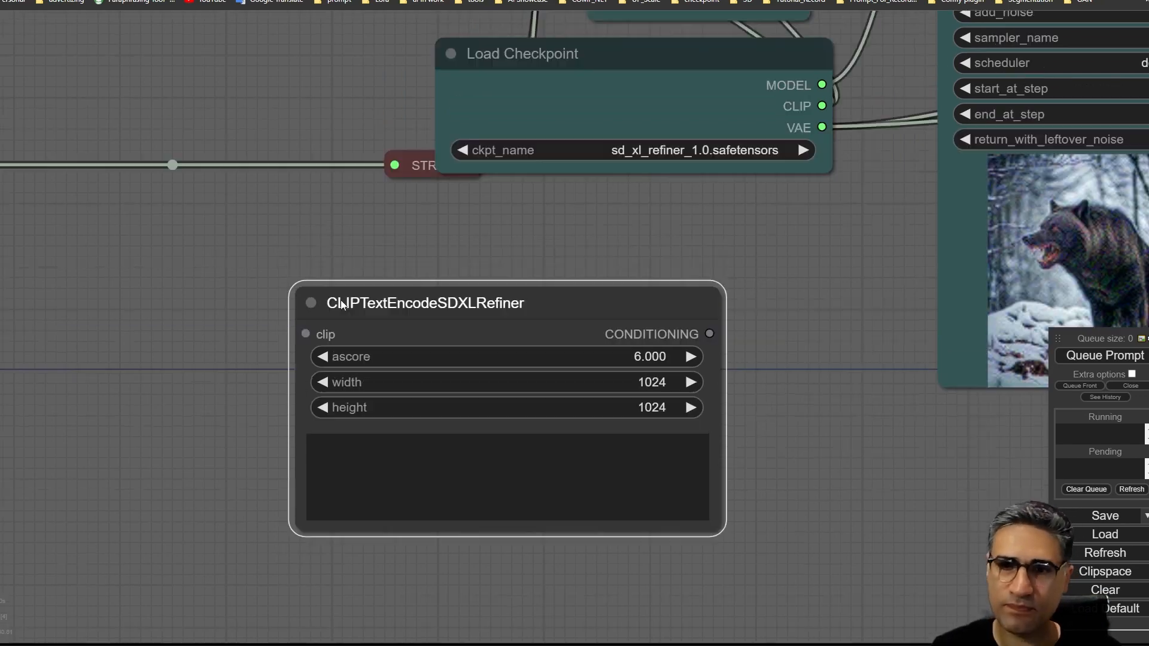
{"action": "left_click_drag", "start_coordinate": [434, 310], "coordinate": [496, 386]}
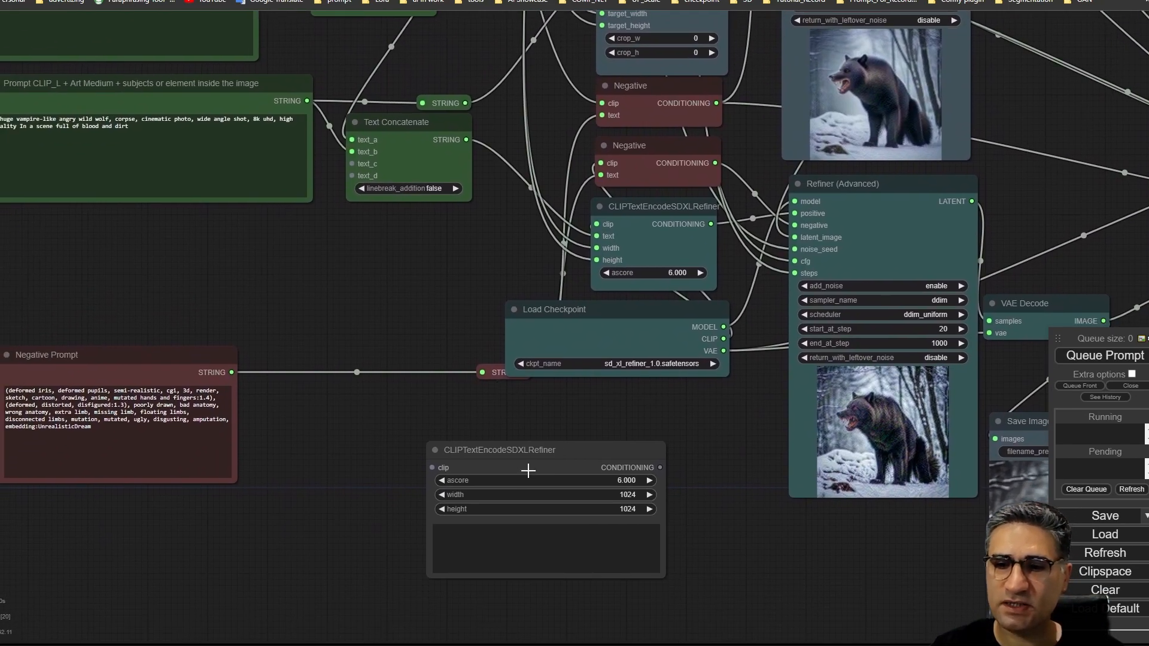
{"action": "left_click_drag", "start_coordinate": [521, 448], "coordinate": [489, 435]}
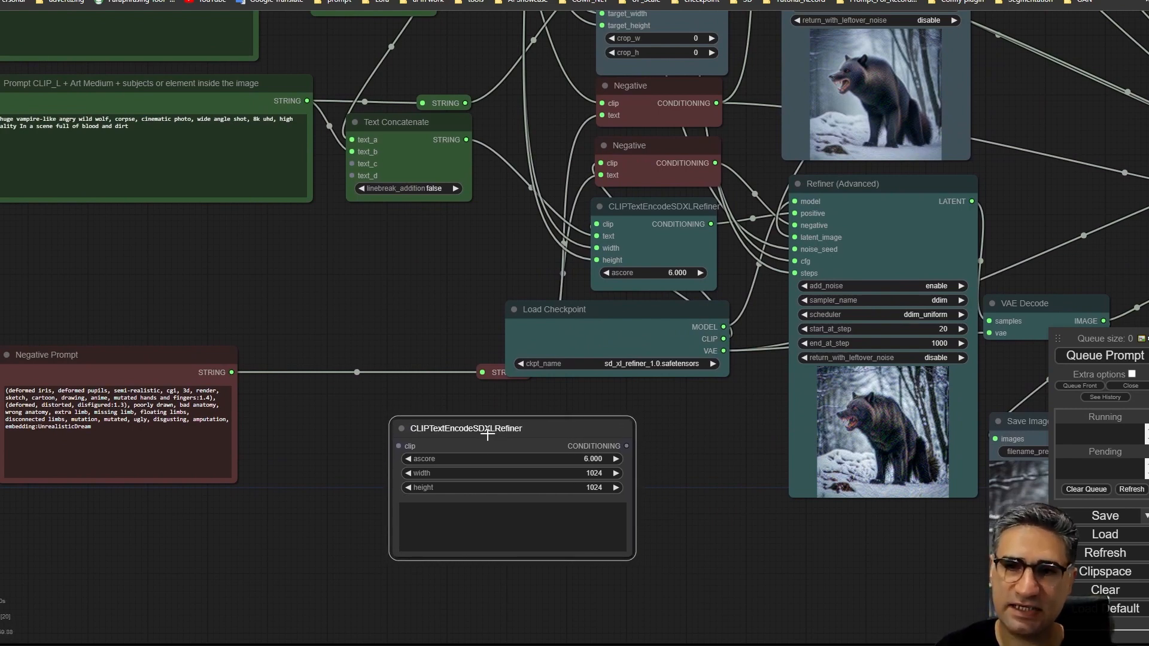
Move the spare CLIPTextEncodeSDXLRefiner node below Text Concatenate, compare it with the prompt nodes, and delete it
{"action": "left_click_drag", "start_coordinate": [403, 334], "coordinate": [485, 540]}
{"action": "left_click_drag", "start_coordinate": [580, 635], "coordinate": [433, 429]}
{"action": "scroll", "coordinate": [243, 409], "scroll_direction": "up", "scroll_amount": 3}
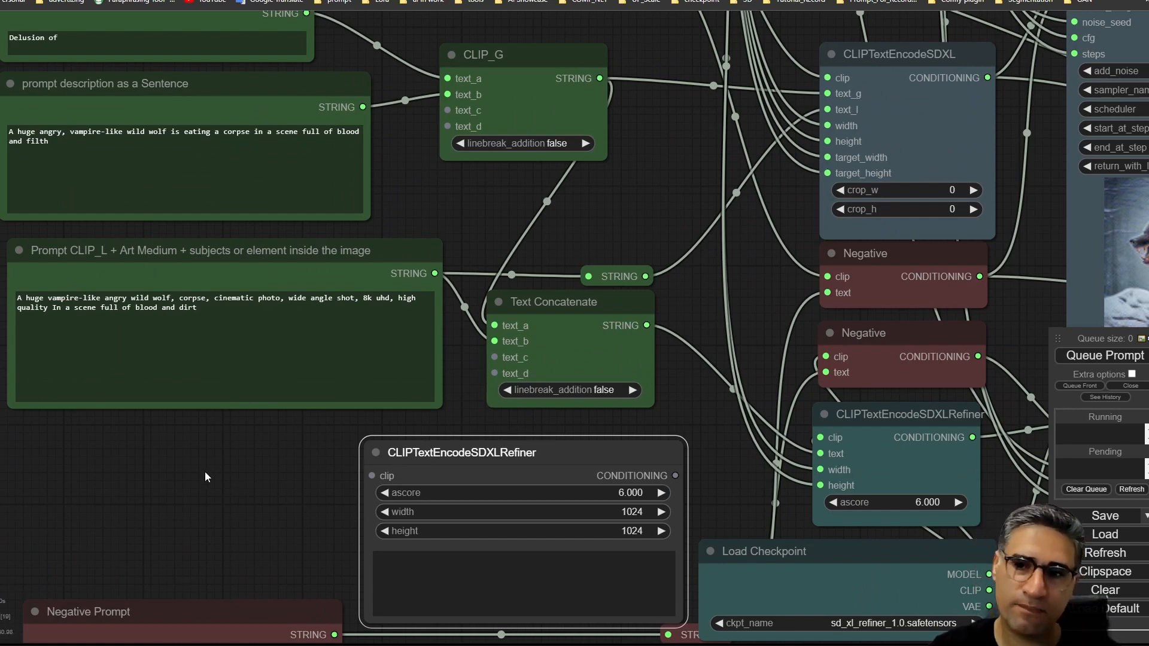
{"action": "left_click_drag", "start_coordinate": [205, 471], "coordinate": [195, 505]}
{"action": "scroll", "coordinate": [195, 506], "scroll_direction": "down", "scroll_amount": 1}
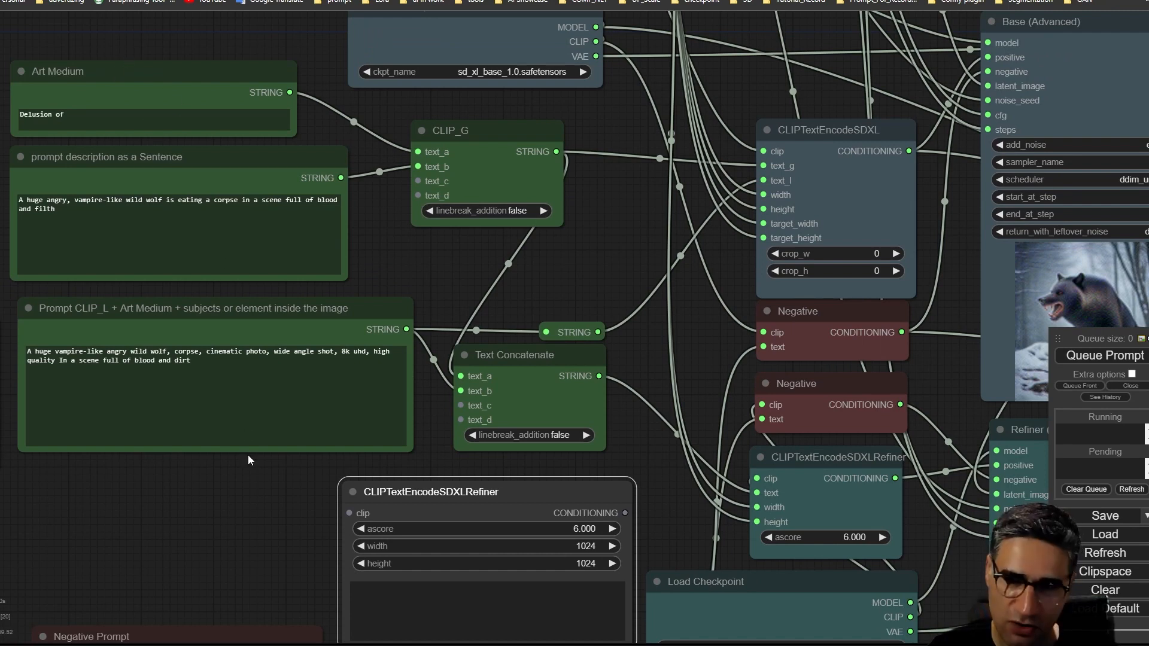
{"action": "left_click_drag", "start_coordinate": [275, 540], "coordinate": [193, 343]}
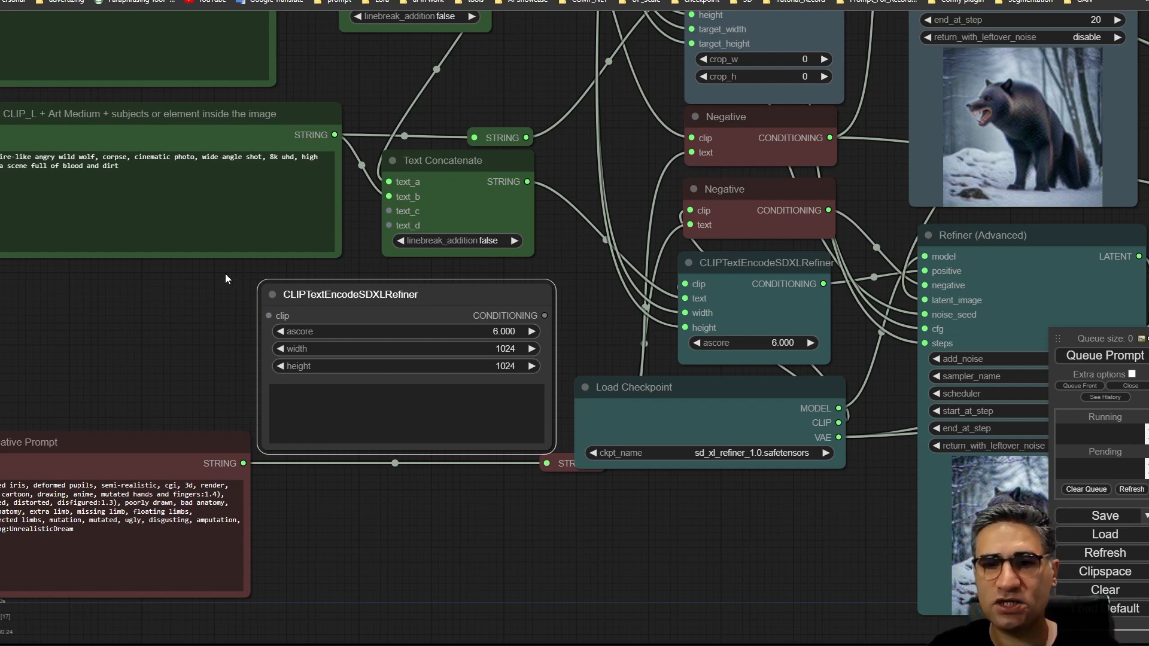
{"action": "left_click_drag", "start_coordinate": [227, 279], "coordinate": [281, 342]}
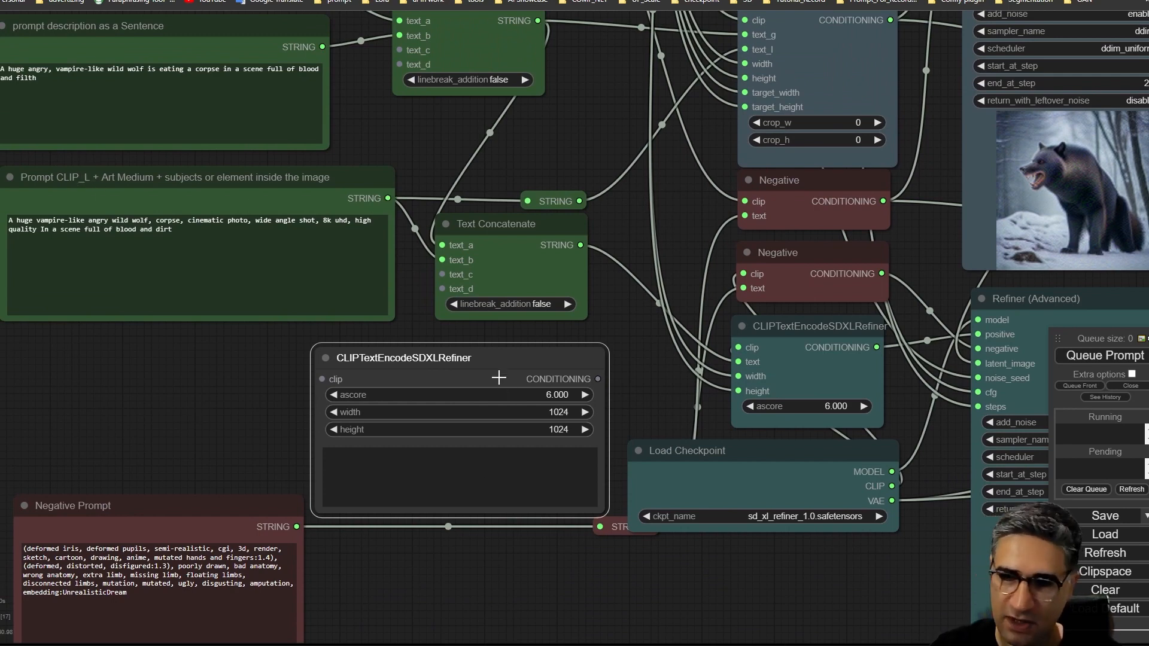
{"action": "left_click_drag", "start_coordinate": [447, 369], "coordinate": [425, 366]}
{"action": "key", "text": "Delete"}
Reposition the Load LoRA node slightly and widen it until the full file name sd_xl_offset_example-lora_1.0.safetensors is readable
{"action": "left_click_drag", "start_coordinate": [414, 466], "coordinate": [233, 645]}
{"action": "left_click_drag", "start_coordinate": [322, 308], "coordinate": [463, 537]}
{"action": "mouse_move", "coordinate": [319, 200]}
{"action": "left_mouse_down"}
{"action": "mouse_move", "coordinate": [367, 180]}
{"action": "mouse_move", "coordinate": [354, 169]}
{"action": "mouse_move", "coordinate": [329, 188]}
{"action": "left_mouse_up"}
{"action": "scroll", "coordinate": [174, 238], "scroll_direction": "up", "scroll_amount": 5}
{"action": "scroll", "coordinate": [150, 243], "scroll_direction": "up", "scroll_amount": 3}
{"action": "left_click_drag", "start_coordinate": [160, 298], "coordinate": [93, 318]}
{"action": "left_click_drag", "start_coordinate": [318, 93], "coordinate": [333, 150]}
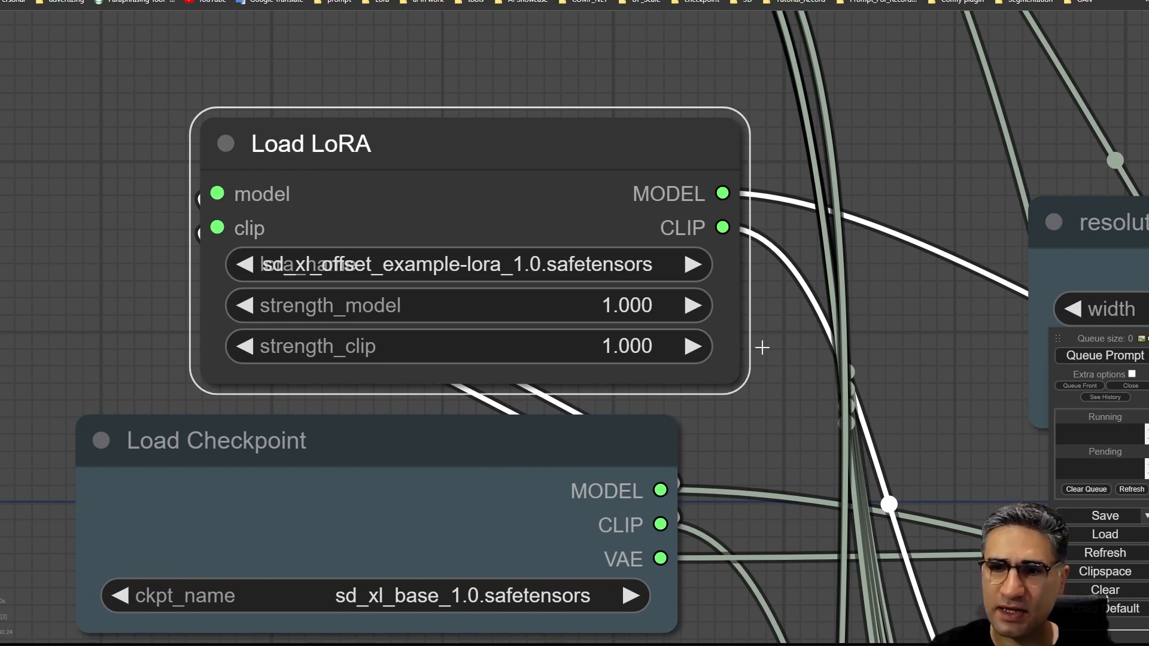
{"action": "left_click_drag", "start_coordinate": [728, 379], "coordinate": [879, 380]}
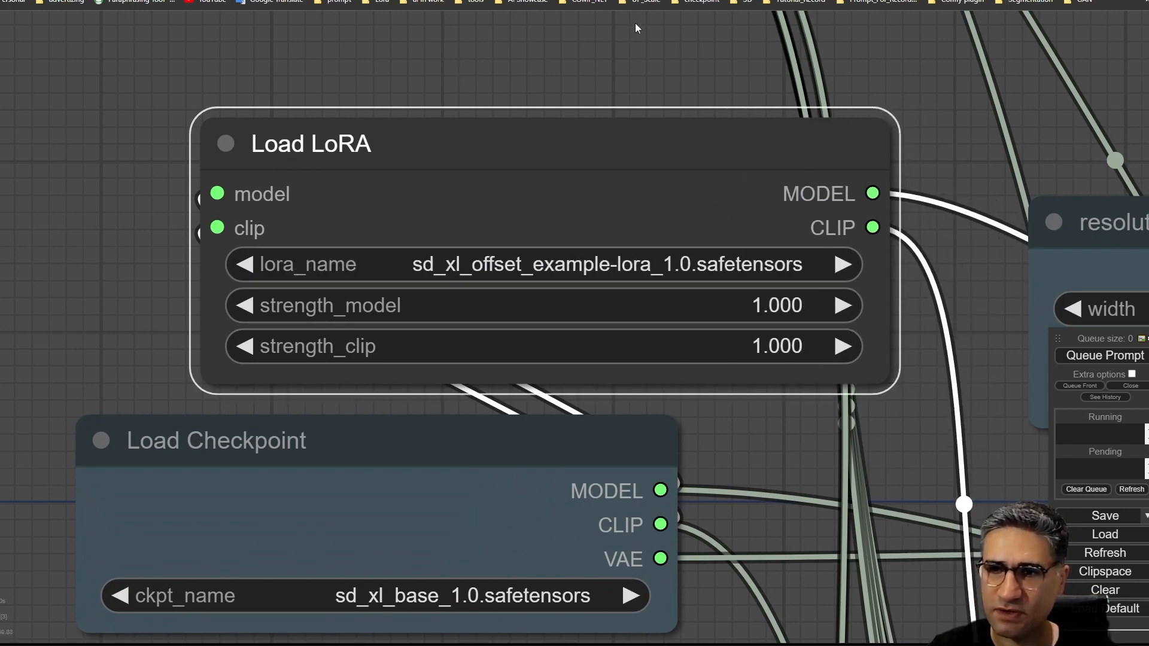
{"action": "left_click", "coordinate": [554, 59]}
{"action": "left_click_drag", "start_coordinate": [554, 59], "coordinate": [447, 51]}
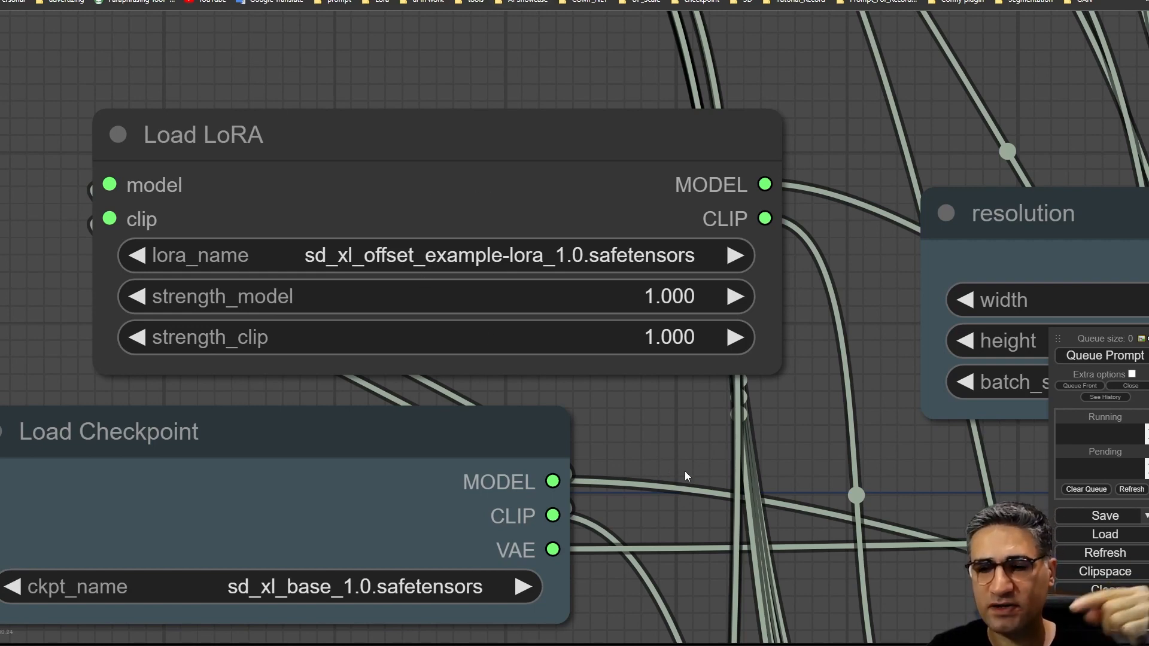
Move the base Load Checkpoint node to the left of Load LoRA and shift Load LoRA closer to it to expose their links
{"action": "left_click_drag", "start_coordinate": [672, 428], "coordinate": [660, 386]}
{"action": "scroll", "coordinate": [647, 400], "scroll_direction": "down", "scroll_amount": 7}
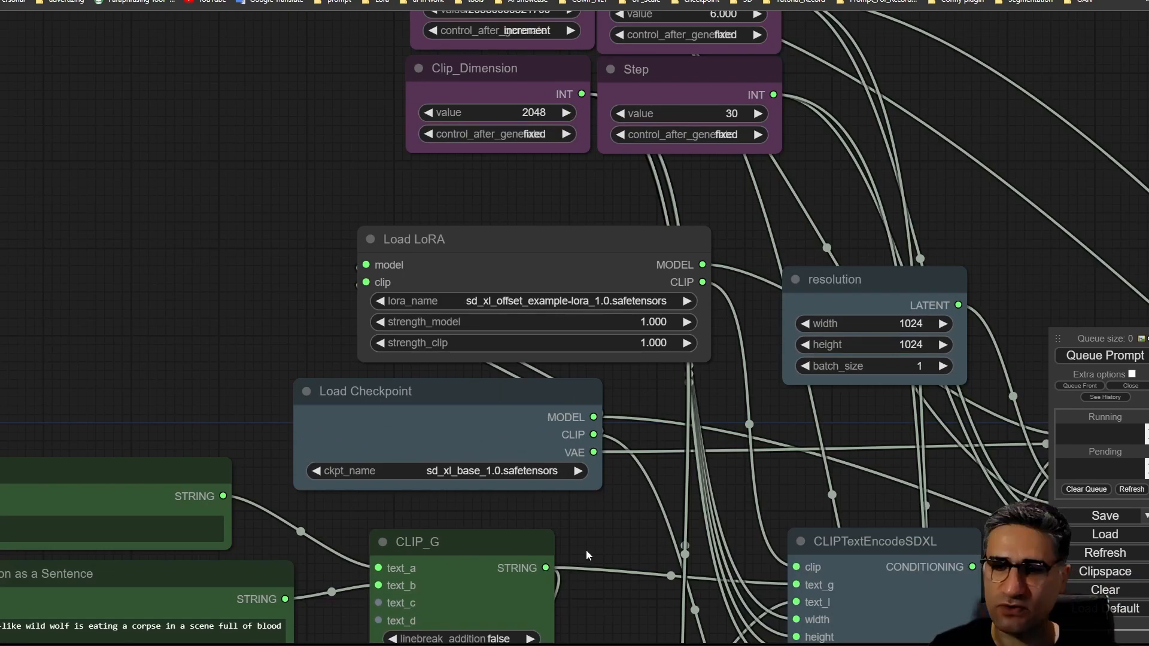
{"action": "left_click_drag", "start_coordinate": [588, 552], "coordinate": [650, 424]}
{"action": "left_click_drag", "start_coordinate": [576, 325], "coordinate": [196, 210]}
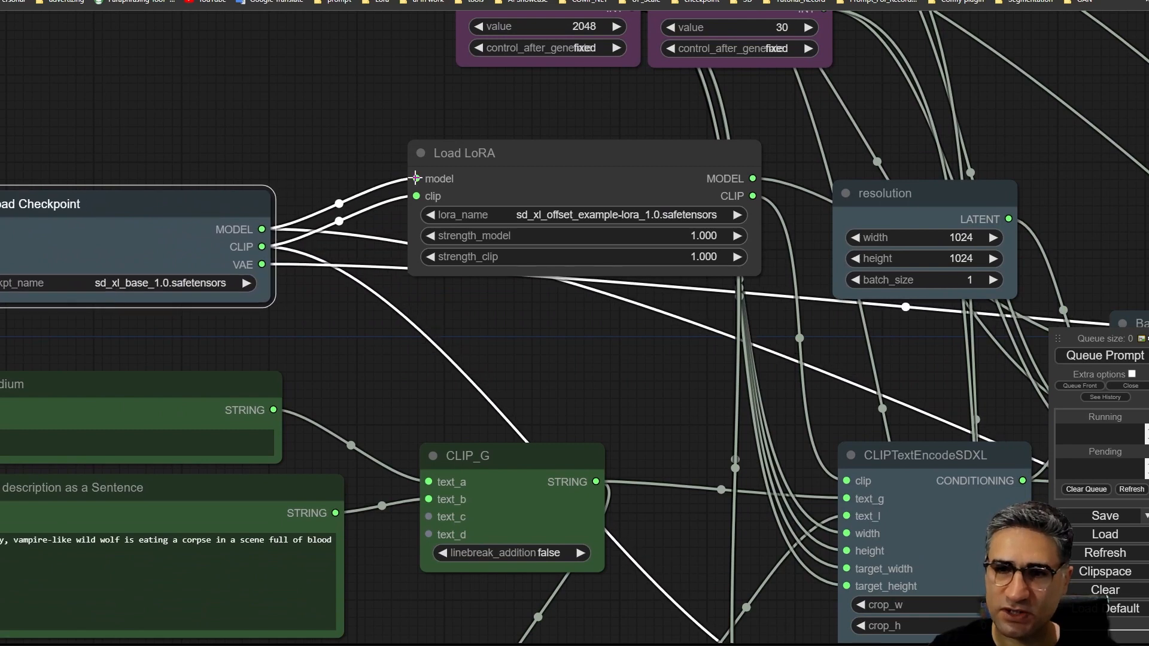
{"action": "left_click_drag", "start_coordinate": [482, 162], "coordinate": [471, 209]}
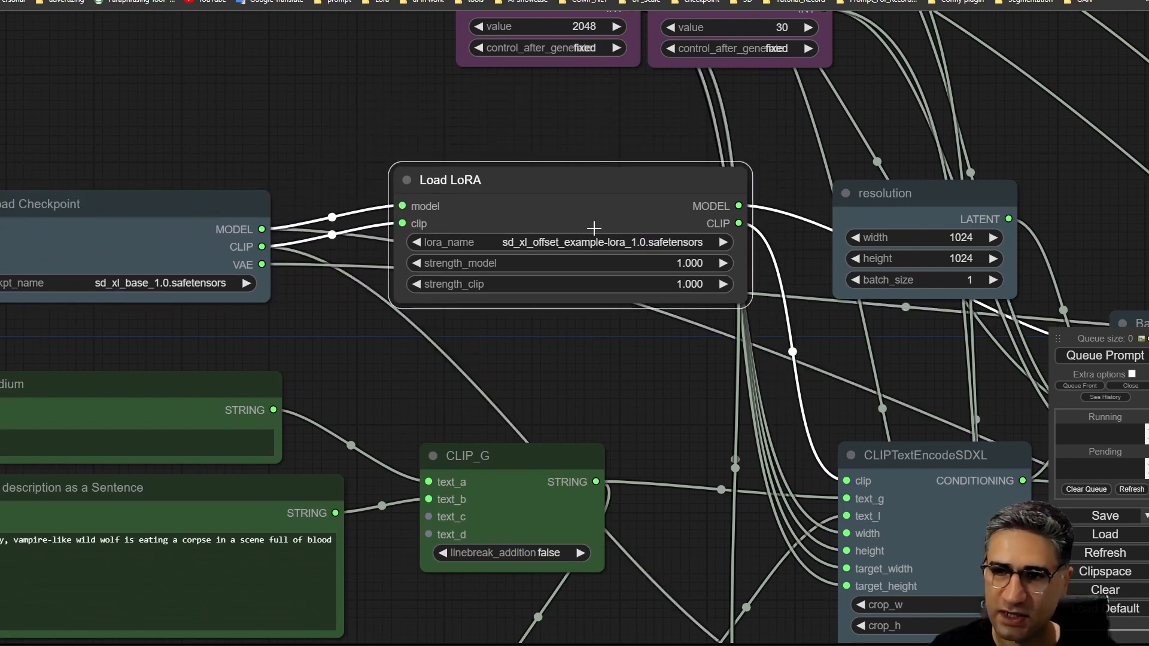
{"action": "left_click_drag", "start_coordinate": [619, 223], "coordinate": [534, 206]}
Place Load LoRA just above CLIP_G and trace its outputs to Base (Advanced) and CLIPTextEncodeSDXL
{"action": "left_click_drag", "start_coordinate": [638, 399], "coordinate": [354, 242]}
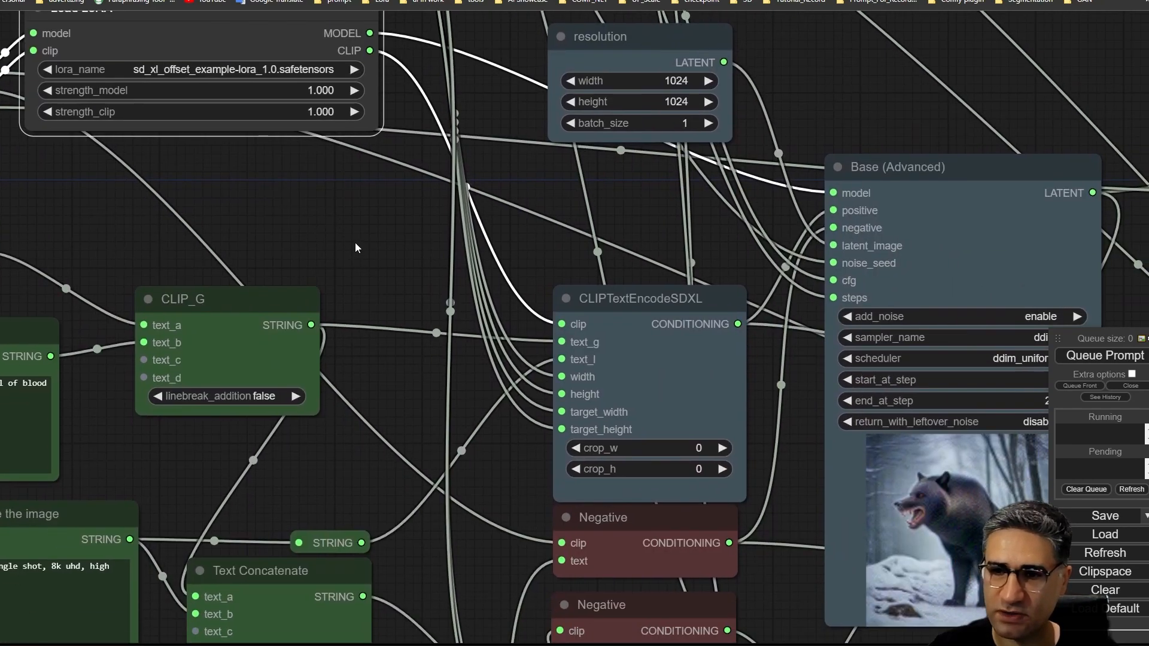
{"action": "left_click_drag", "start_coordinate": [276, 51], "coordinate": [294, 162]}
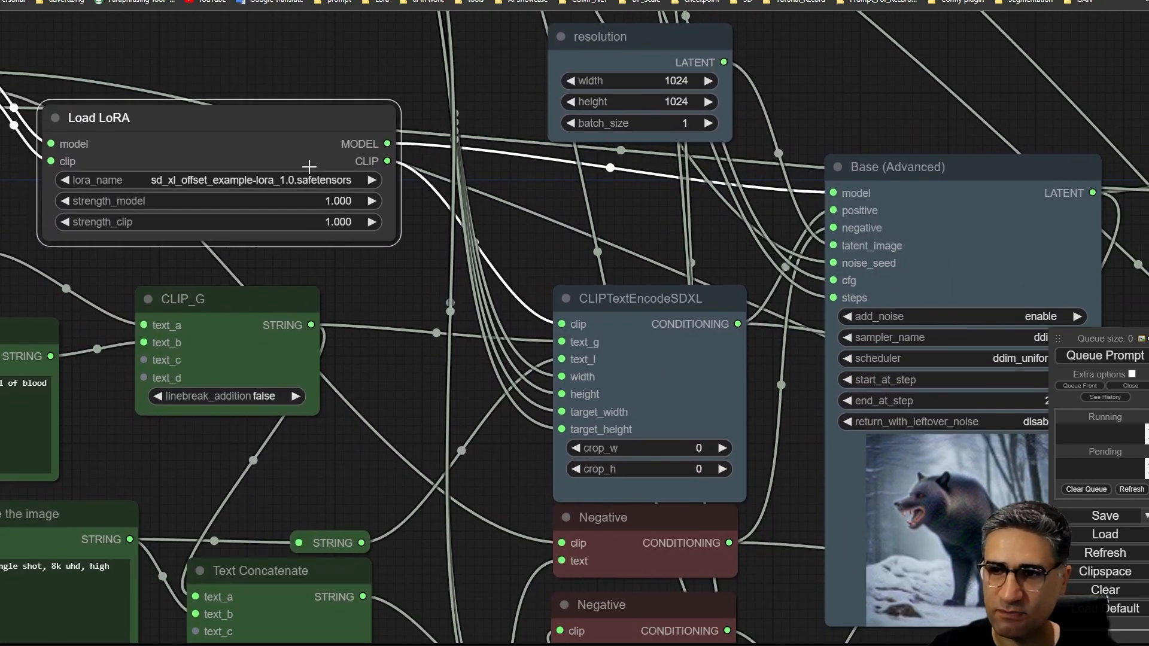
{"action": "left_click", "coordinate": [925, 169]}
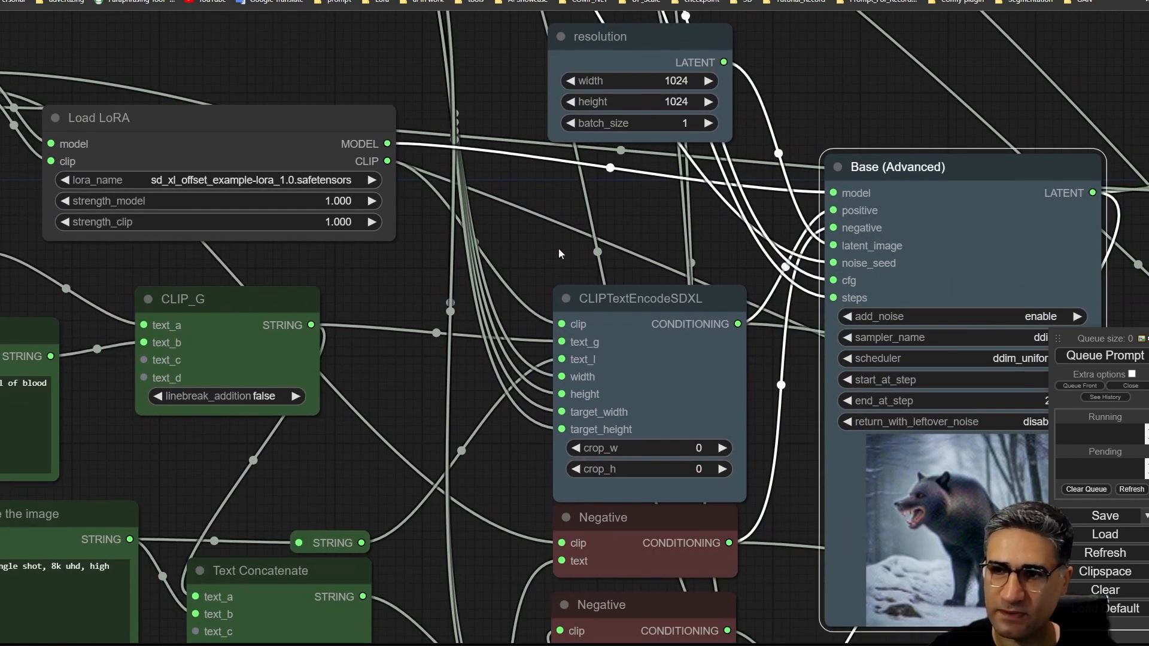
{"action": "left_click_drag", "start_coordinate": [533, 259], "coordinate": [540, 218]}
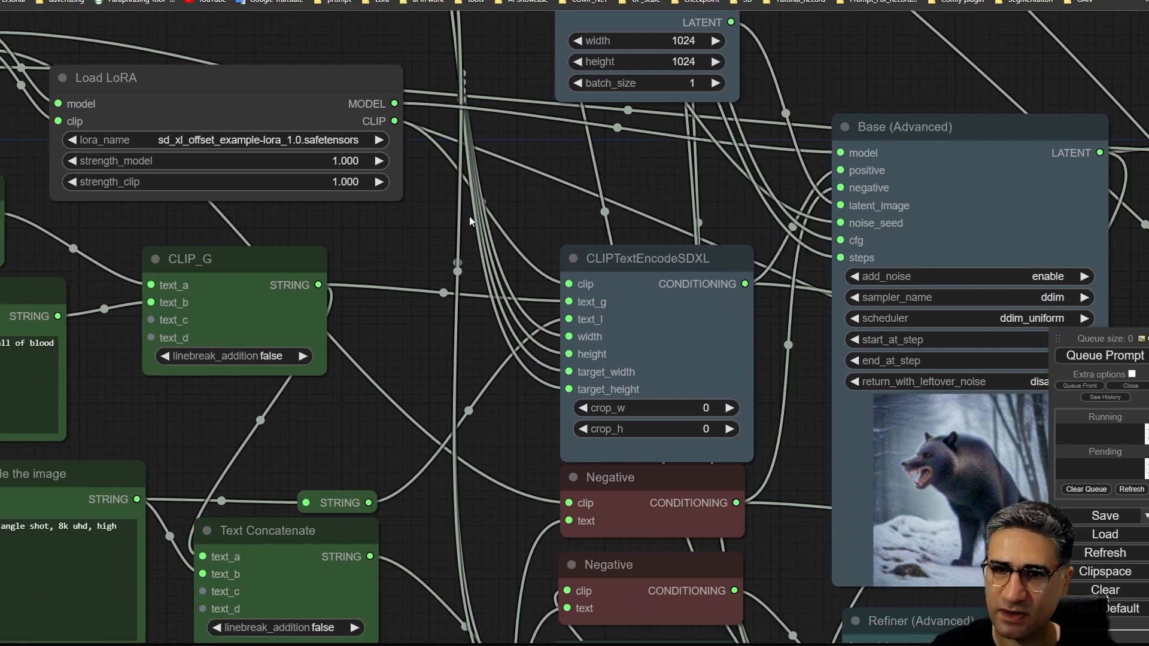
{"action": "left_click", "coordinate": [617, 264]}
{"action": "left_click_drag", "start_coordinate": [540, 203], "coordinate": [581, 194]}
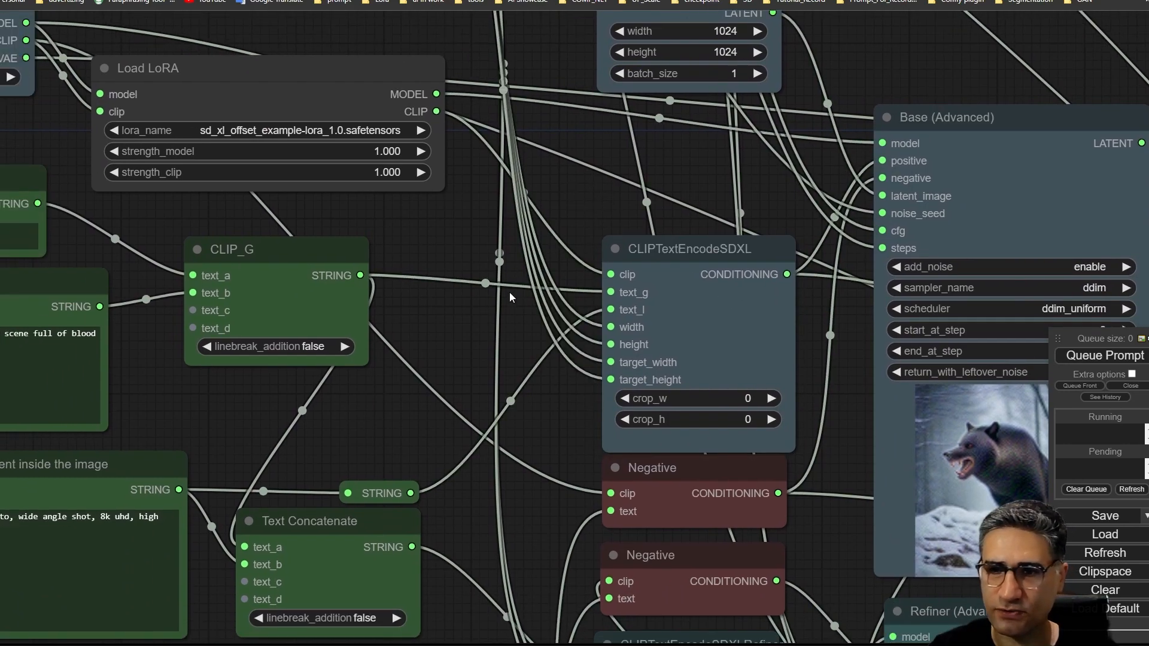
Review the overall workflow and select the Base (Advanced) sampler node to highlight its connections
{"action": "scroll", "coordinate": [509, 292], "scroll_direction": "down", "scroll_amount": 5}
{"action": "left_click_drag", "start_coordinate": [458, 293], "coordinate": [296, 217]}
{"action": "scroll", "coordinate": [398, 245], "scroll_direction": "down", "scroll_amount": 8}
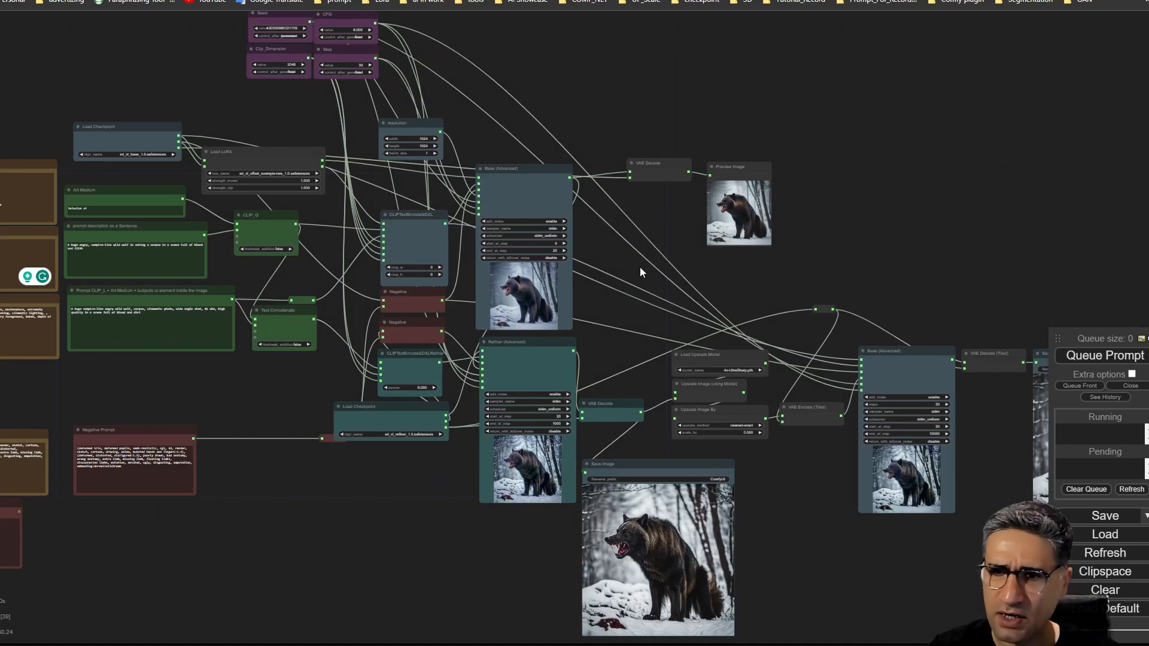
{"action": "scroll", "coordinate": [598, 263], "scroll_direction": "up", "scroll_amount": 8}
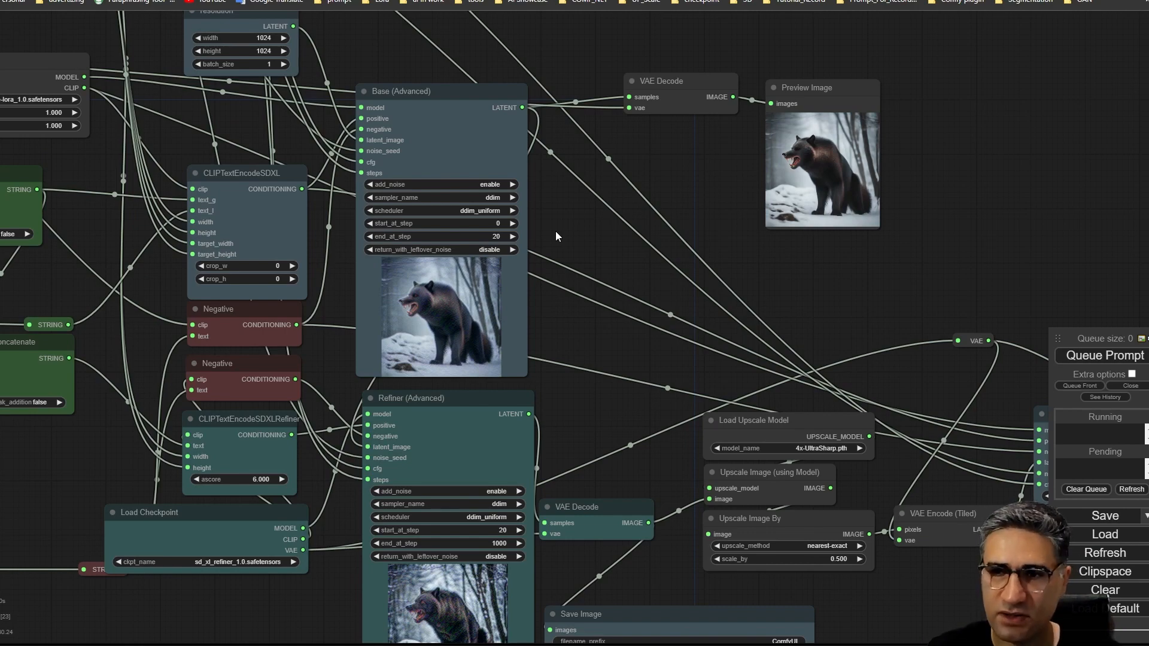
{"action": "scroll", "coordinate": [559, 227], "scroll_direction": "up", "scroll_amount": 4}
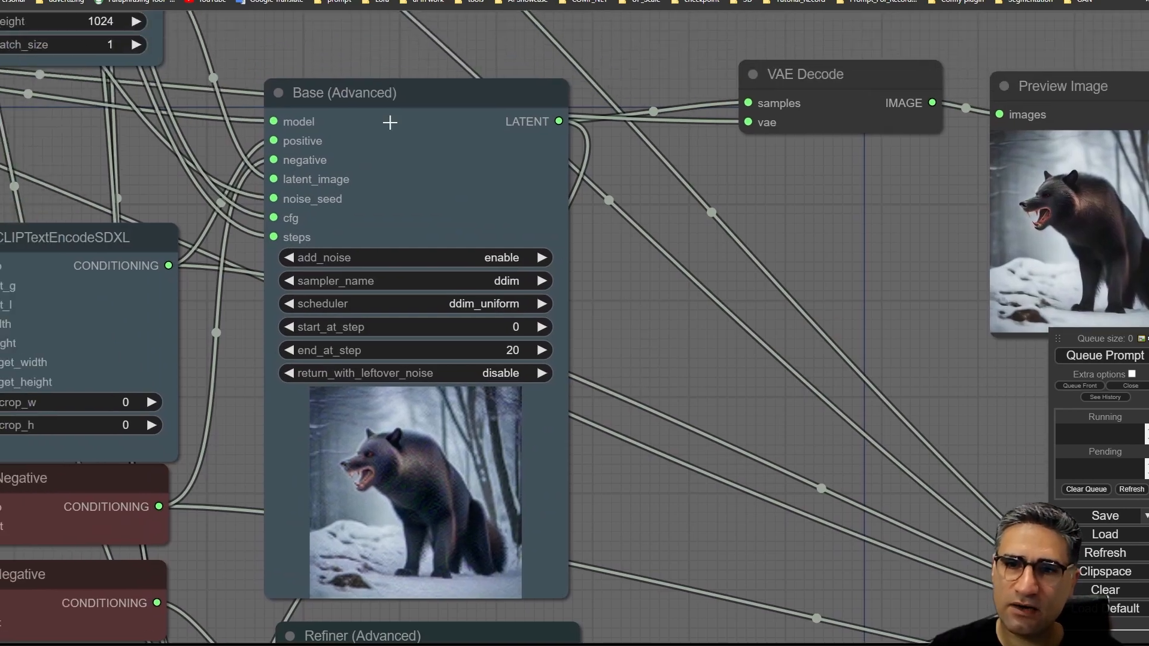
{"action": "left_click_drag", "start_coordinate": [396, 96], "coordinate": [398, 91]}
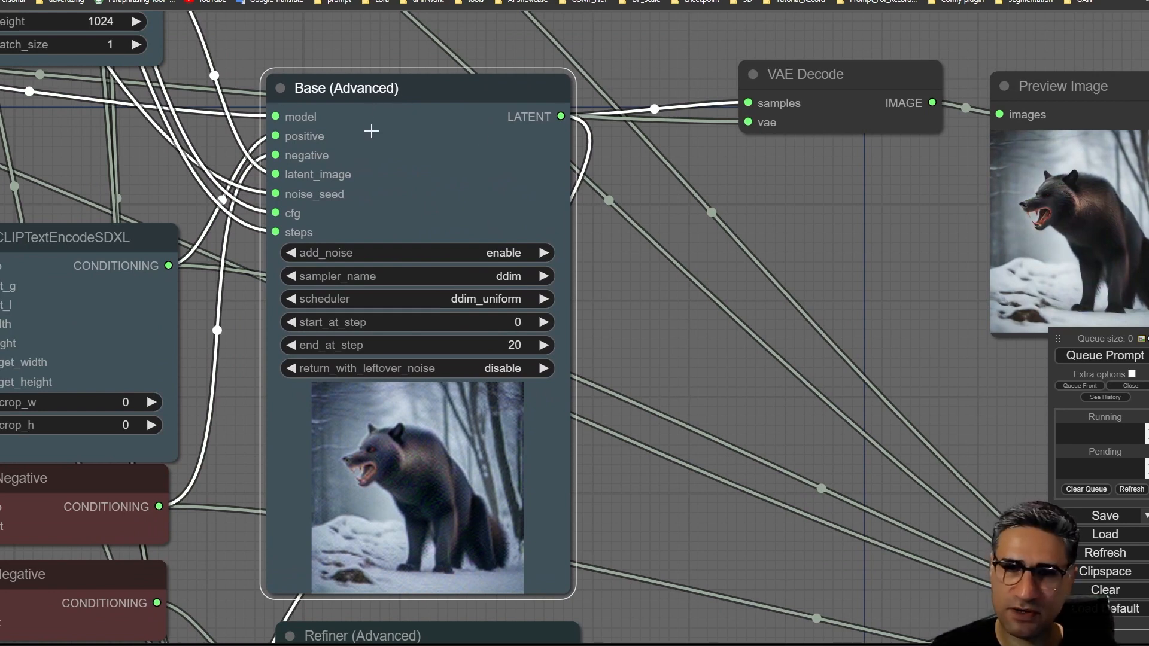
Examine the Base (Advanced) sampler settings from add_noise to return_with_leftover_noise, along with its preview and the Refiner (Advanced) node below
{"action": "left_click_drag", "start_coordinate": [674, 343], "coordinate": [667, 243]}
{"action": "scroll", "coordinate": [591, 231], "scroll_direction": "up", "scroll_amount": 3}
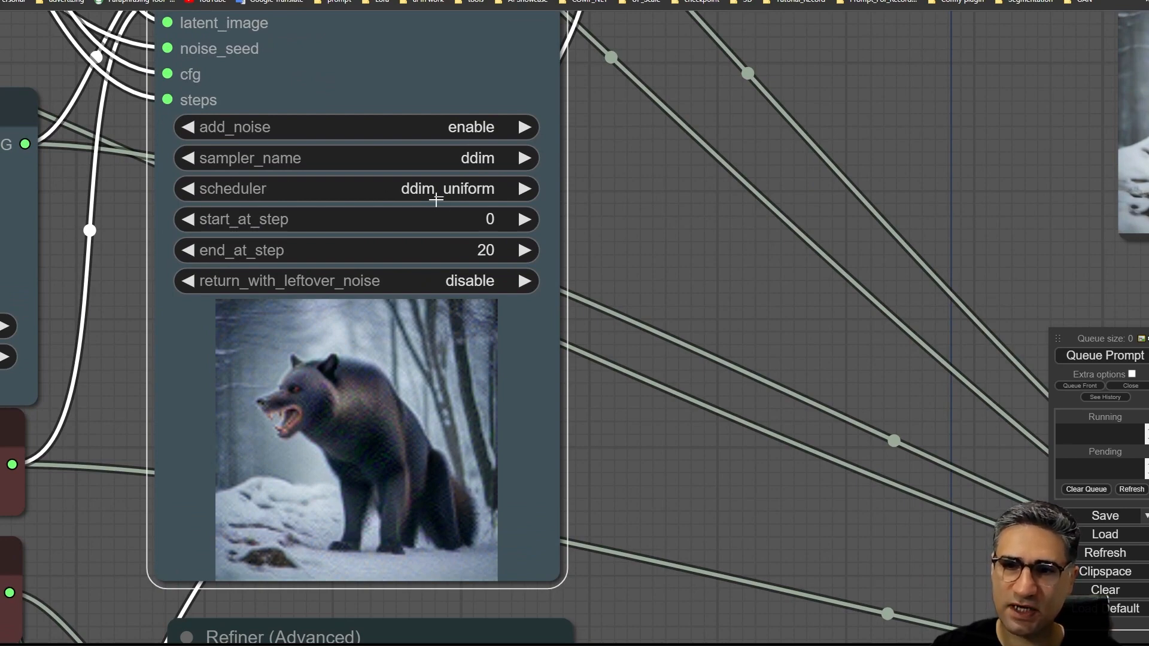
{"action": "left_click_drag", "start_coordinate": [659, 230], "coordinate": [670, 28]}
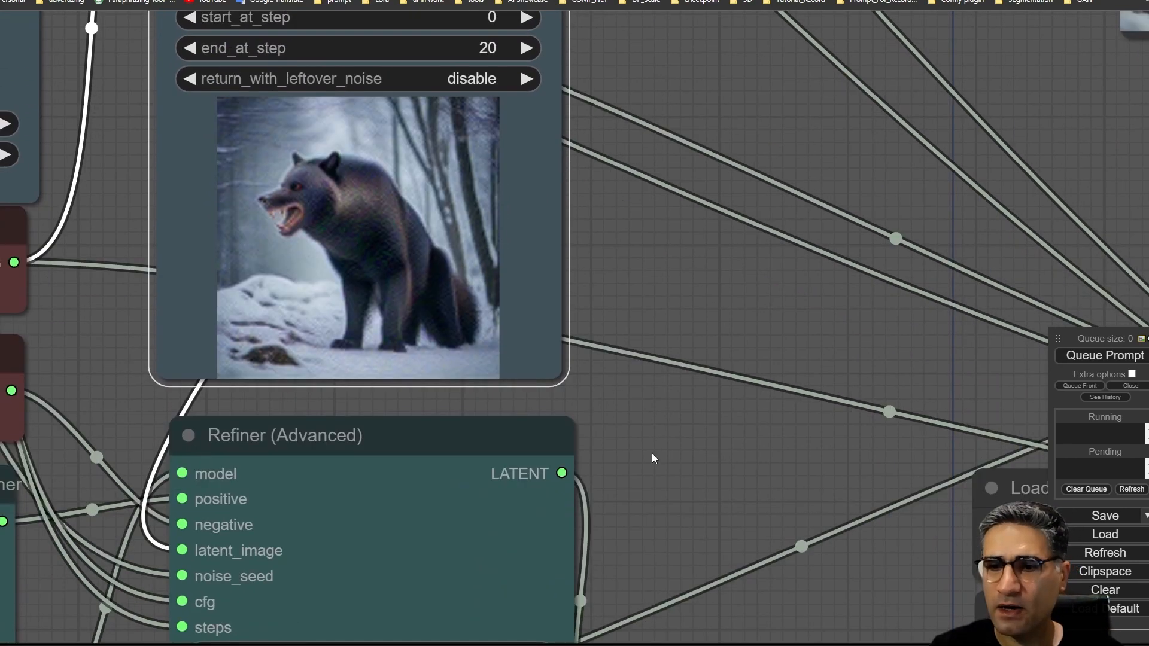
{"action": "left_click_drag", "start_coordinate": [652, 457], "coordinate": [682, 162]}
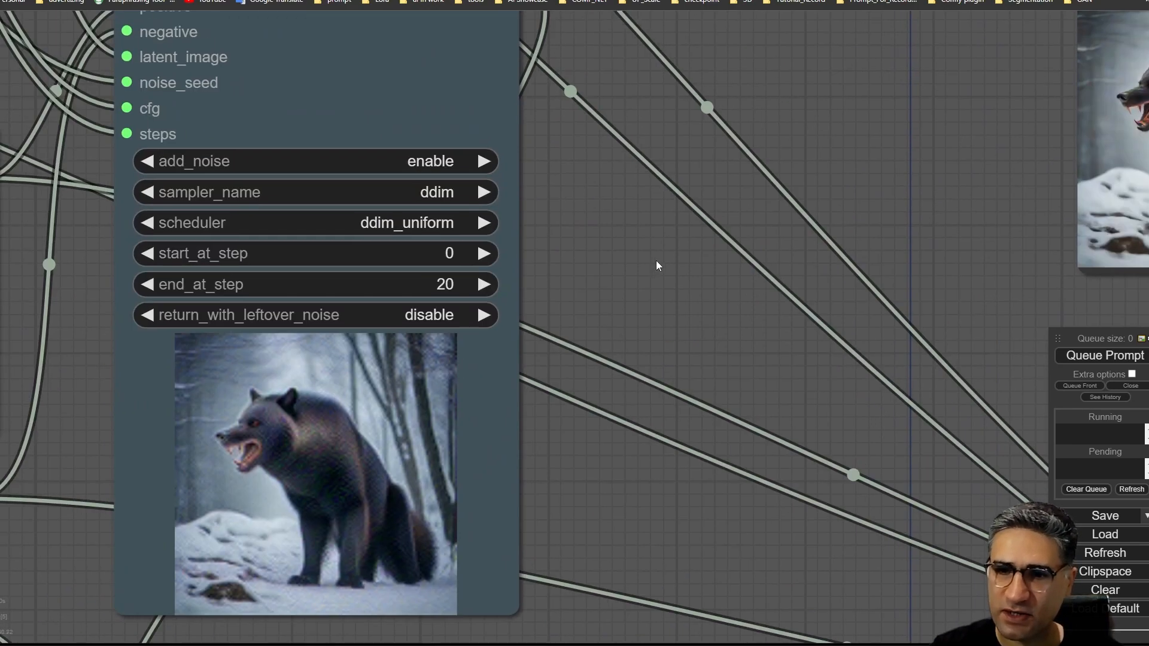
{"action": "left_click_drag", "start_coordinate": [656, 261], "coordinate": [683, 289]}
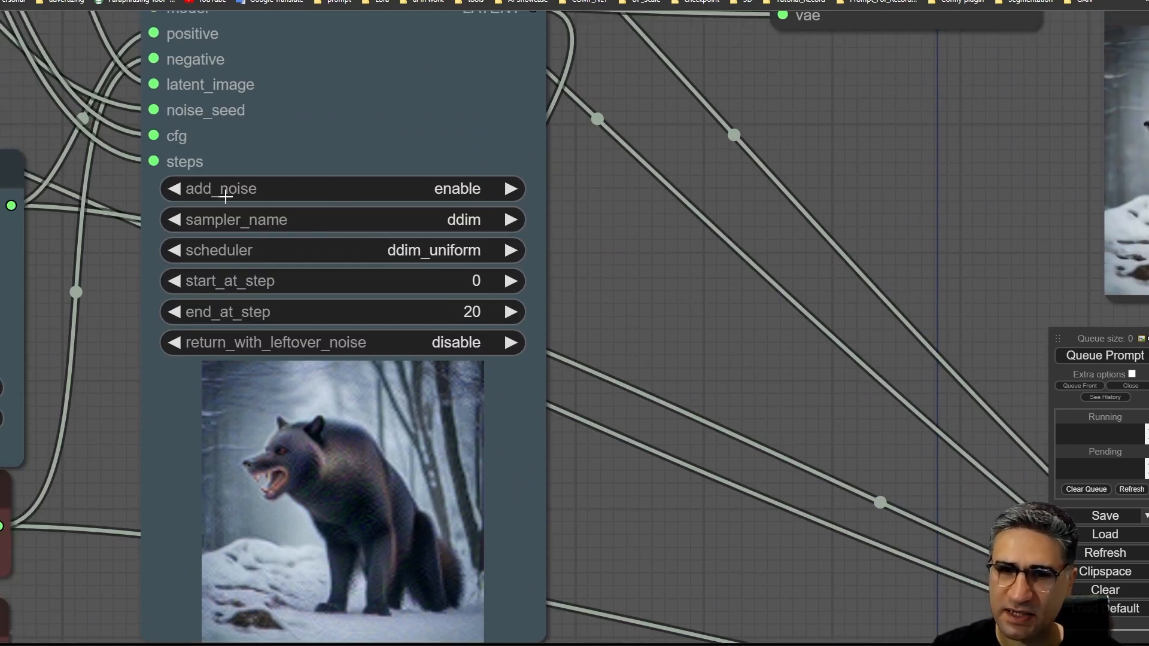
{"action": "left_click_drag", "start_coordinate": [640, 204], "coordinate": [654, 282]}
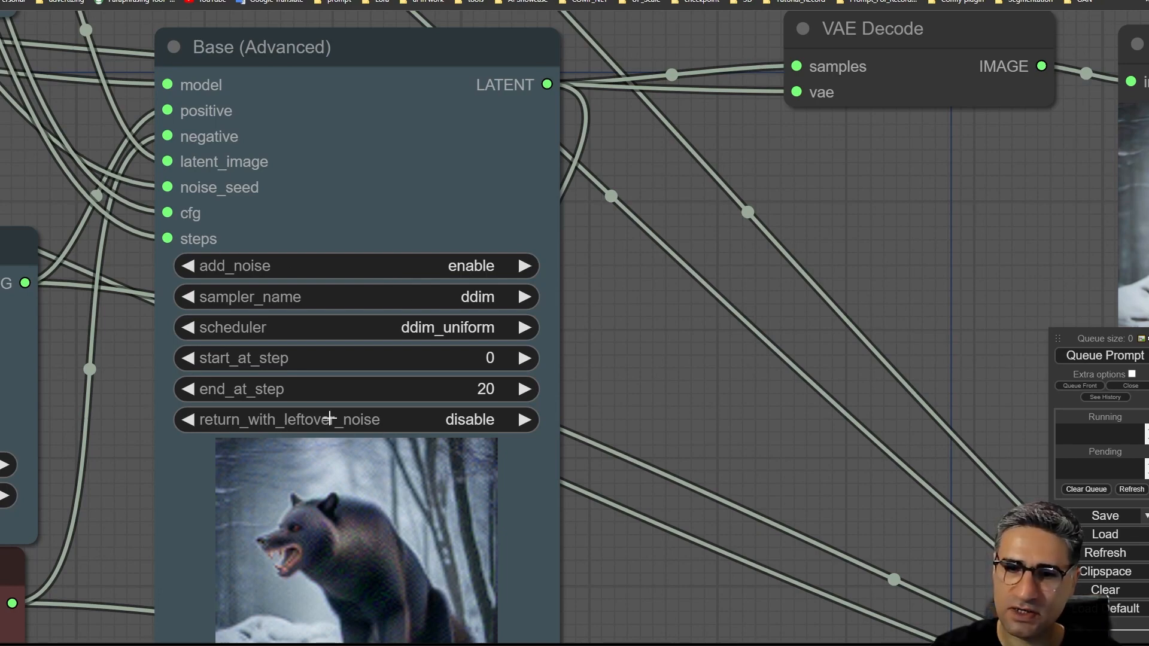
Examine the Refiner (Advanced) sampler settings from add_noise to return_with_leftover_noise and compare them with the Base (Advanced) node above
{"action": "left_click_drag", "start_coordinate": [638, 581], "coordinate": [634, 31]}
{"action": "left_click_drag", "start_coordinate": [660, 300], "coordinate": [665, 144]}
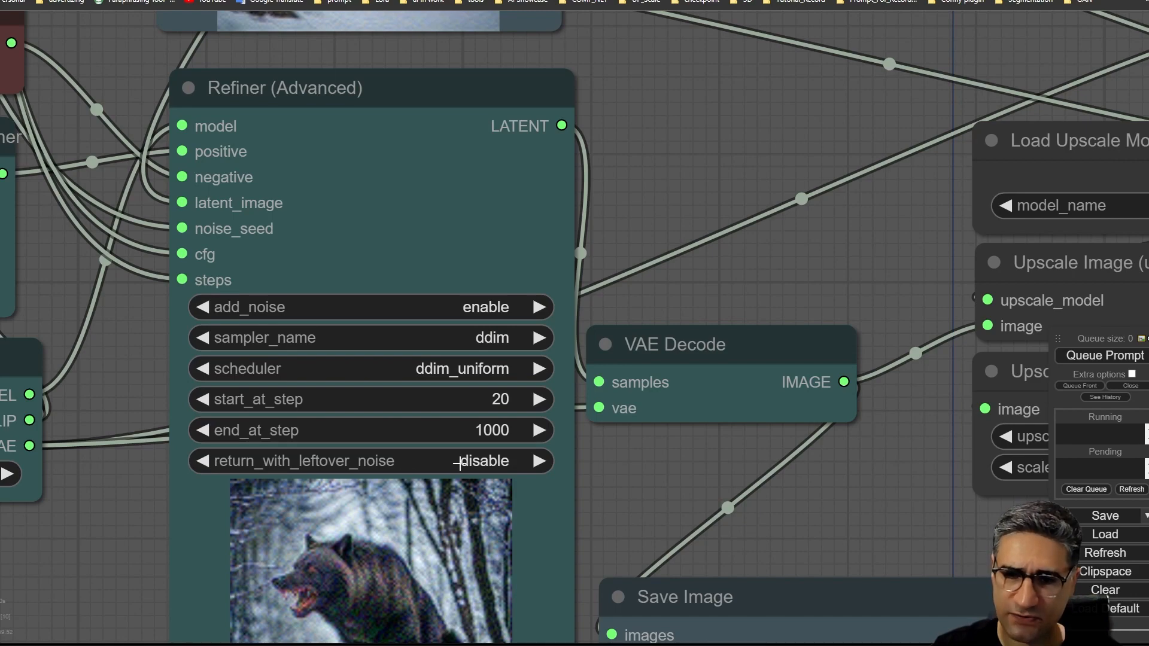
{"action": "scroll", "coordinate": [688, 130], "scroll_direction": "down", "scroll_amount": 3}
{"action": "left_click_drag", "start_coordinate": [682, 118], "coordinate": [633, 324]}
{"action": "left_click_drag", "start_coordinate": [623, 194], "coordinate": [620, 7]}
{"action": "scroll", "coordinate": [610, 292], "scroll_direction": "up", "scroll_amount": 6}
{"action": "left_click_drag", "start_coordinate": [610, 292], "coordinate": [738, 249]}
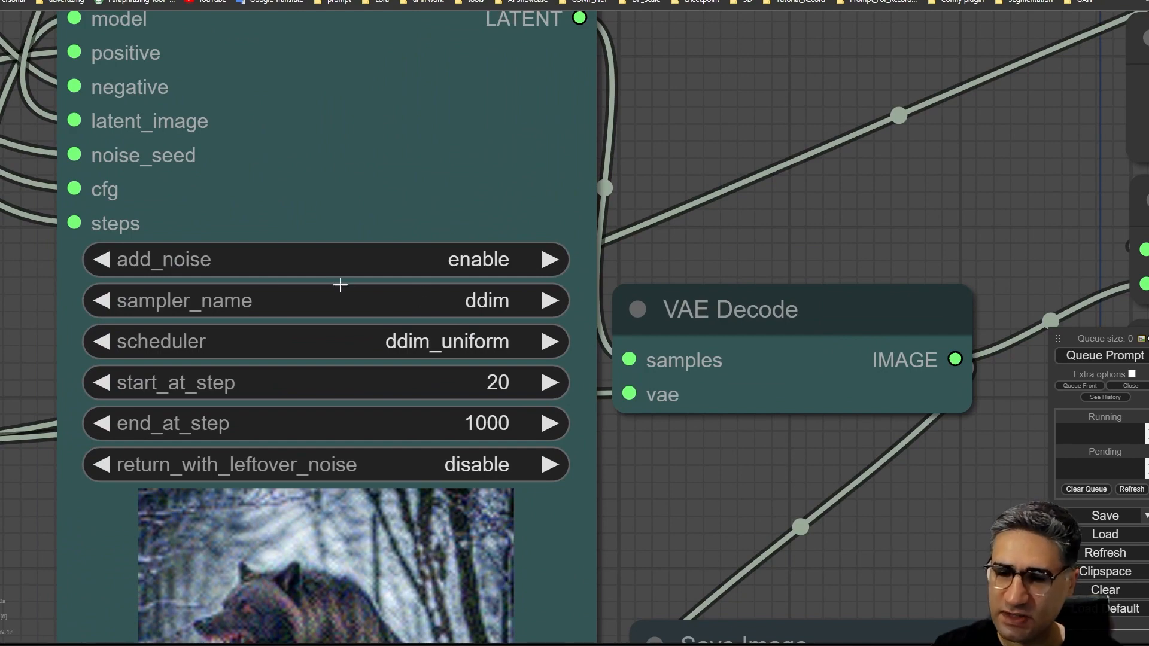
{"action": "scroll", "coordinate": [390, 351], "scroll_direction": "down", "scroll_amount": 5}
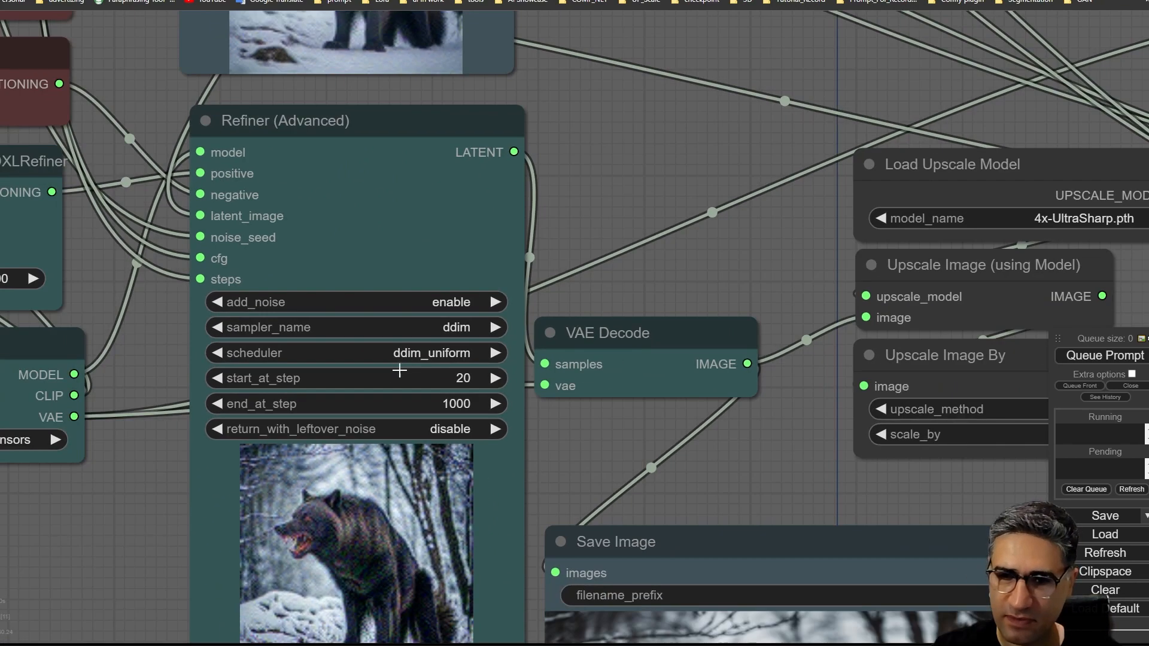
{"action": "left_click_drag", "start_coordinate": [614, 191], "coordinate": [583, 538]}
{"action": "left_click_drag", "start_coordinate": [539, 279], "coordinate": [530, 314]}
{"action": "scroll", "coordinate": [530, 313], "scroll_direction": "down", "scroll_amount": 2}
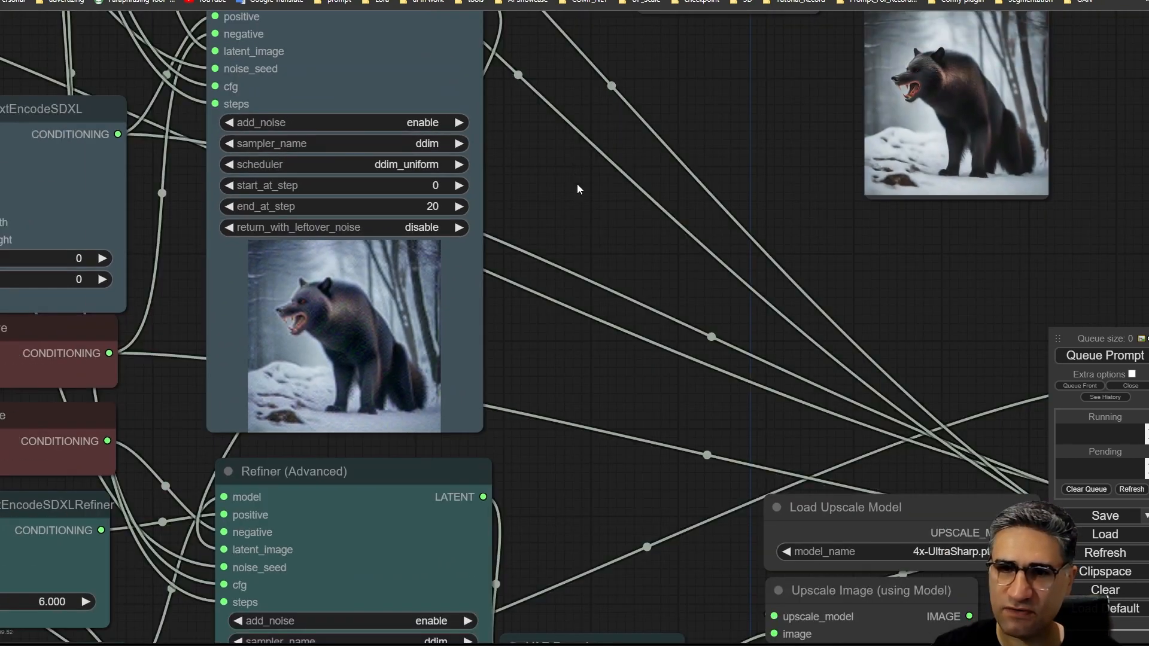
Add a KSampler node on the empty canvas beneath the refiner's Load Checkpoint node
{"action": "left_click_drag", "start_coordinate": [577, 185], "coordinate": [621, 302]}
{"action": "scroll", "coordinate": [472, 286], "scroll_direction": "down", "scroll_amount": 4}
{"action": "left_click_drag", "start_coordinate": [581, 265], "coordinate": [598, 103]}
{"action": "scroll", "coordinate": [585, 93], "scroll_direction": "down", "scroll_amount": 4}
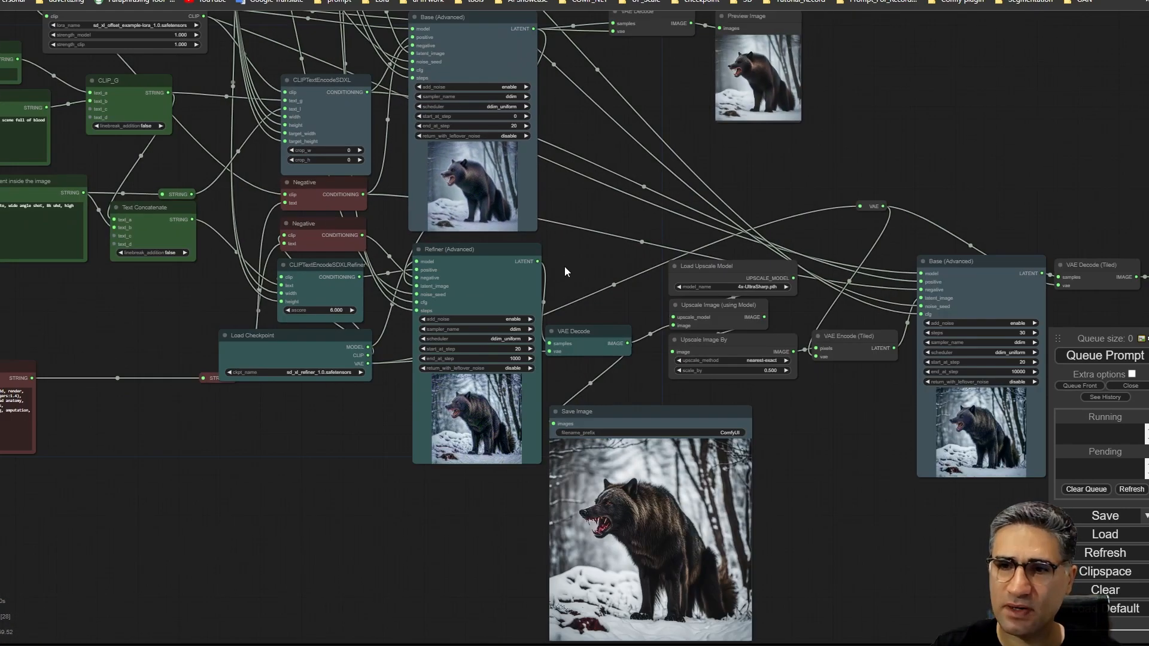
{"action": "left_click_drag", "start_coordinate": [397, 497], "coordinate": [523, 308]}
{"action": "left_click_drag", "start_coordinate": [296, 314], "coordinate": [185, 496]}
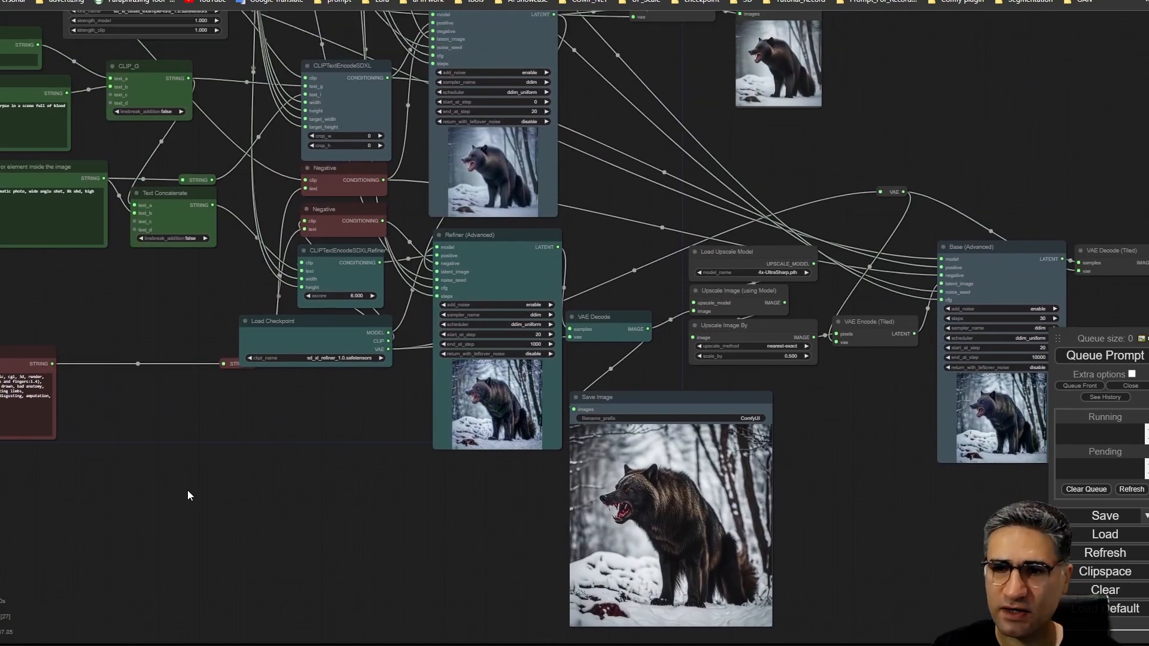
{"action": "right_click", "coordinate": [142, 496]}
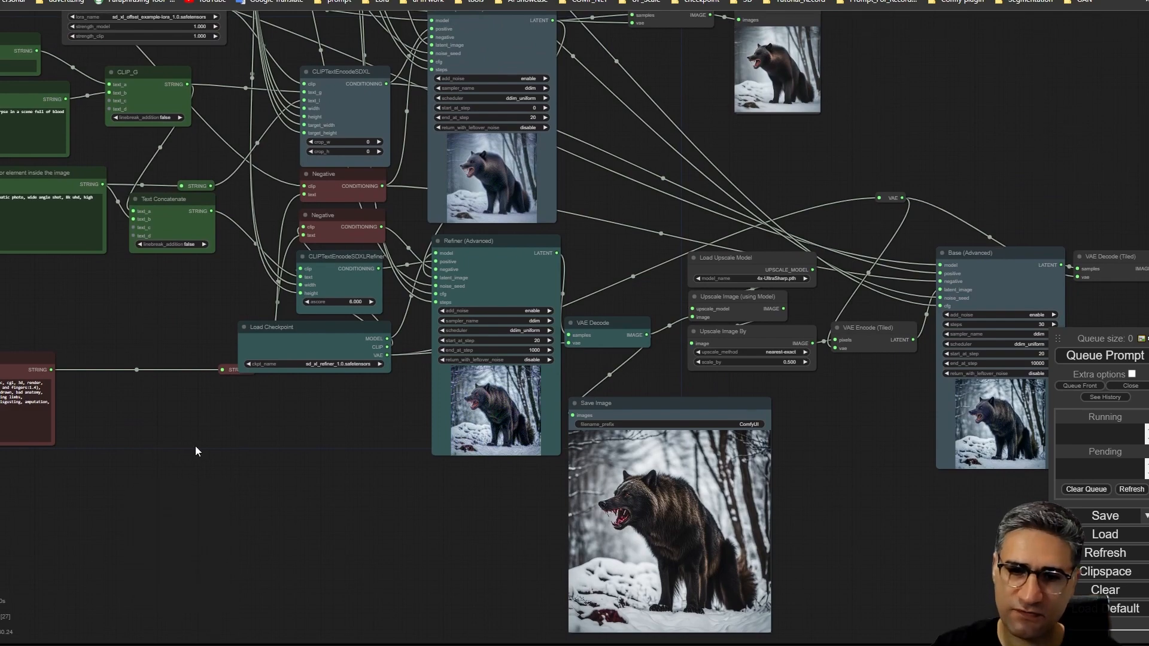
{"action": "double_click", "coordinate": [195, 446]}
{"action": "left_click", "coordinate": [199, 463]}
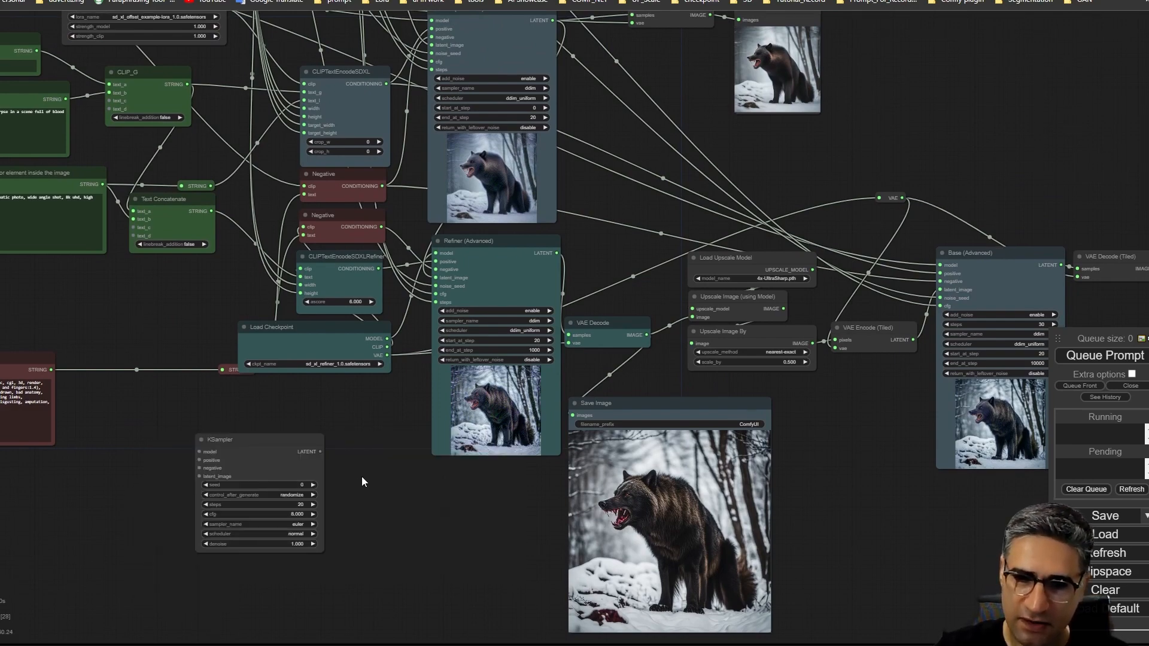
Search the node list for "sam" and add a KSamplerAdvanced node near the new KSampler
{"action": "left_click_drag", "start_coordinate": [361, 476], "coordinate": [424, 332]}
{"action": "left_click_drag", "start_coordinate": [309, 300], "coordinate": [156, 510]}
{"action": "scroll", "coordinate": [152, 523], "scroll_direction": "up", "scroll_amount": 11}
{"action": "left_click_drag", "start_coordinate": [244, 446], "coordinate": [264, 126]}
{"action": "double_click", "coordinate": [604, 189]}
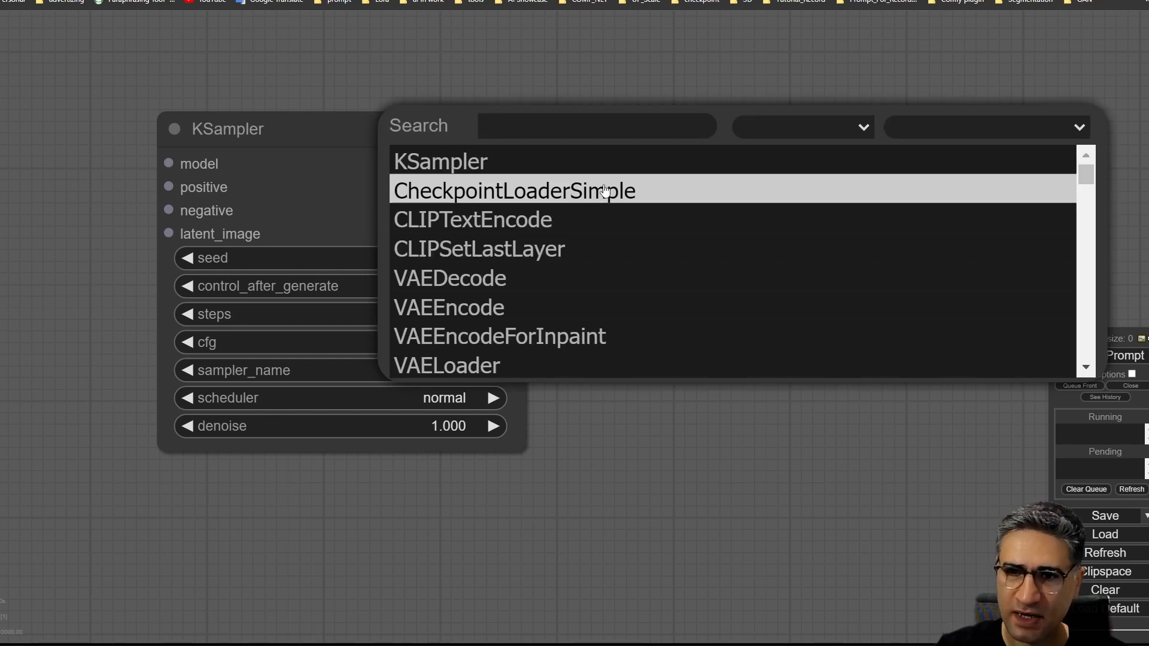
{"action": "type", "text": "ad"}
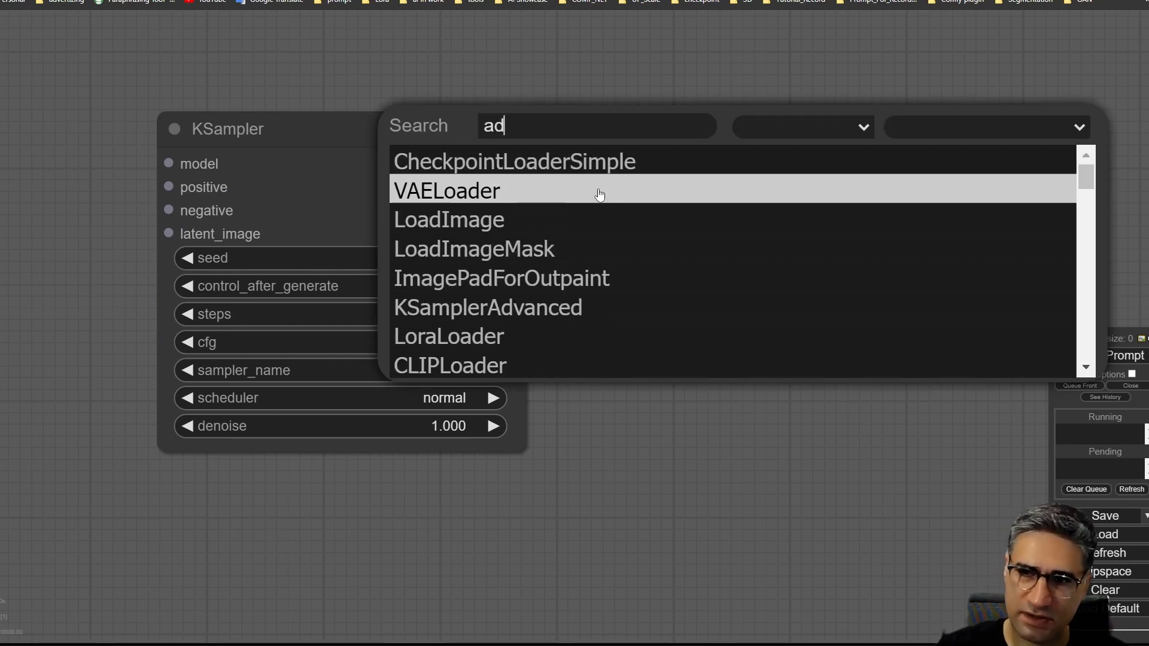
{"action": "key", "text": "BackSpace"}
{"action": "key", "text": "BackSpace"}
{"action": "type", "text": "sam"}
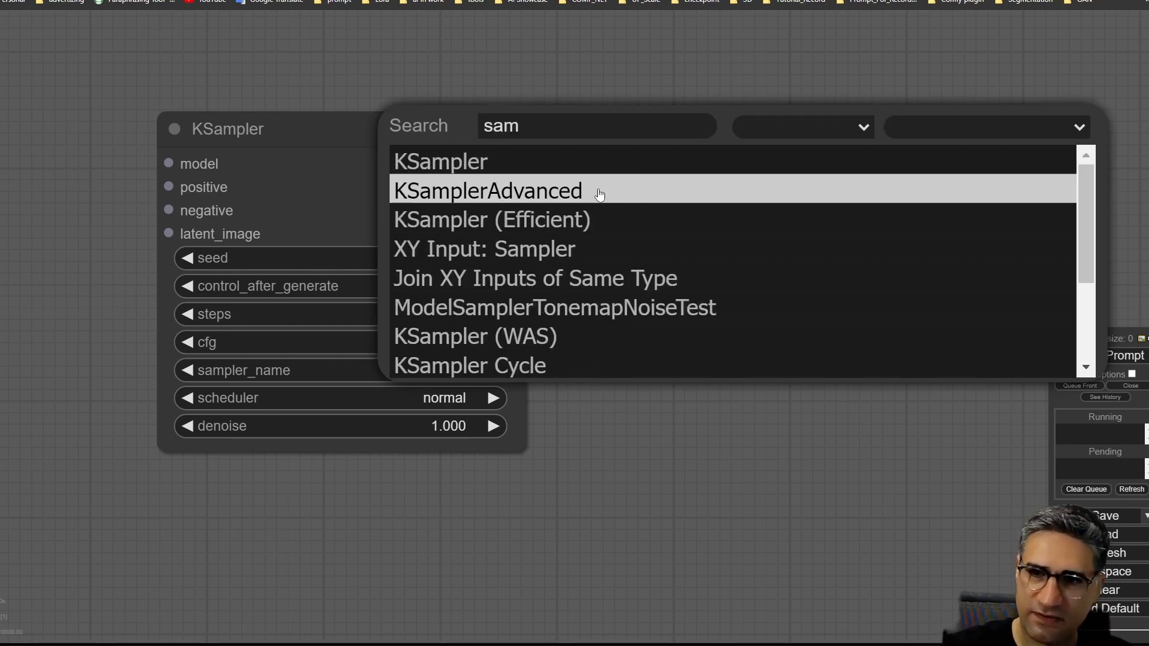
{"action": "left_click", "coordinate": [596, 191]}
Arrange the KSampler and KSampler (Advanced) nodes side by side to compare their settings
{"action": "left_click_drag", "start_coordinate": [700, 104], "coordinate": [443, 37]}
{"action": "left_click_drag", "start_coordinate": [539, 139], "coordinate": [551, 95]}
{"action": "left_click_drag", "start_coordinate": [329, 281], "coordinate": [471, 348]}
{"action": "left_click_drag", "start_coordinate": [294, 134], "coordinate": [328, 126]}
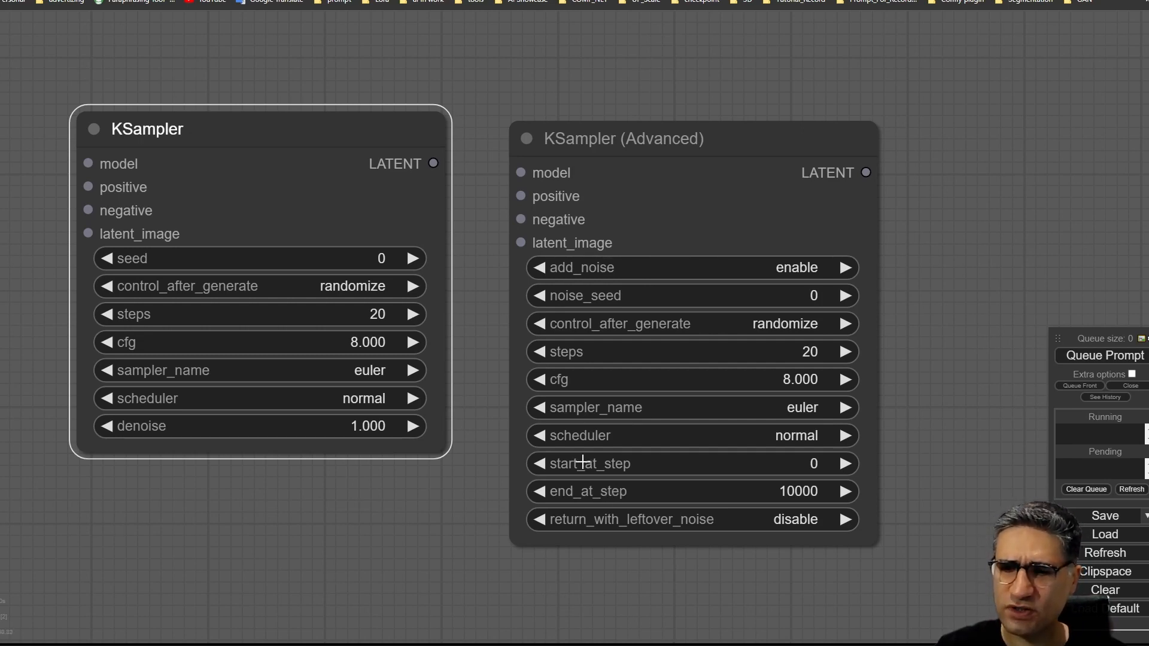
{"action": "left_click_drag", "start_coordinate": [214, 144], "coordinate": [172, 111]}
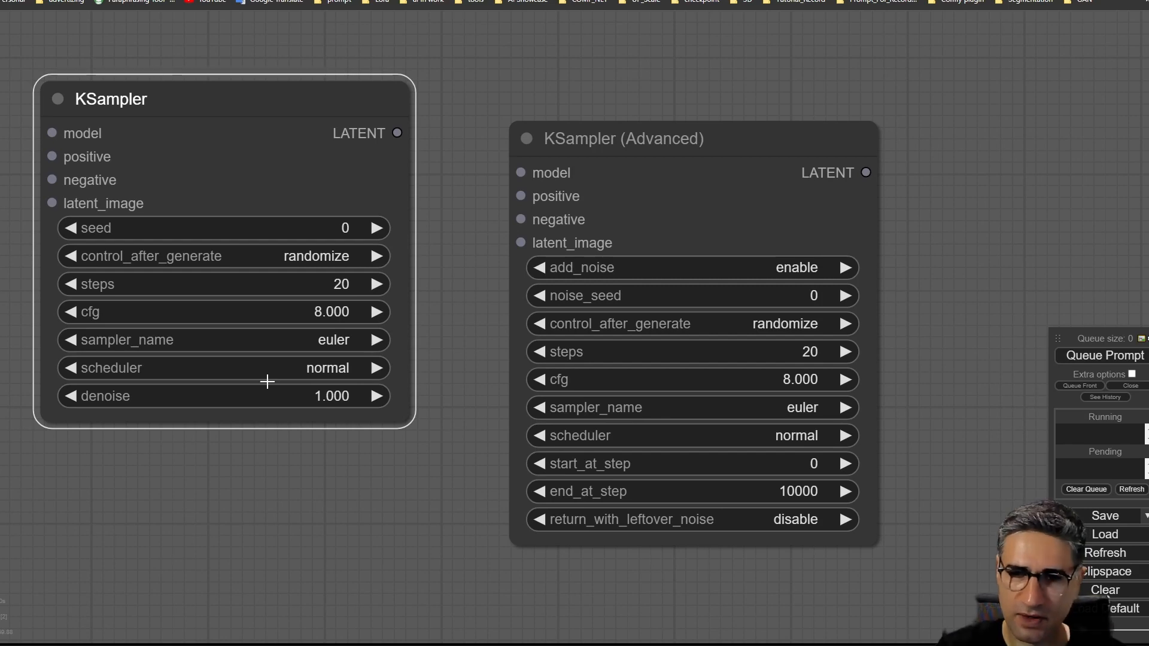
{"action": "left_click_drag", "start_coordinate": [568, 139], "coordinate": [509, 83]}
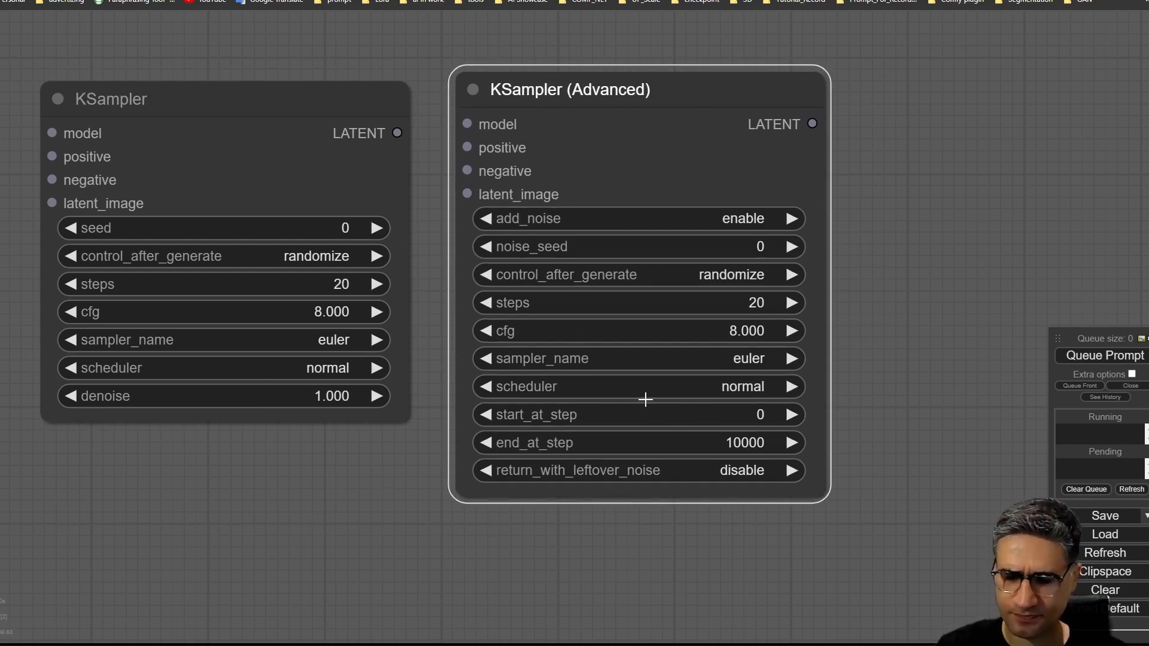
Select the Base (Advanced) node and examine its start_at_step and end_at_step settings along with its preview
{"action": "scroll", "coordinate": [646, 407], "scroll_direction": "down", "scroll_amount": 4}
{"action": "left_click_drag", "start_coordinate": [871, 48], "coordinate": [682, 389]}
{"action": "scroll", "coordinate": [699, 342], "scroll_direction": "down", "scroll_amount": 6}
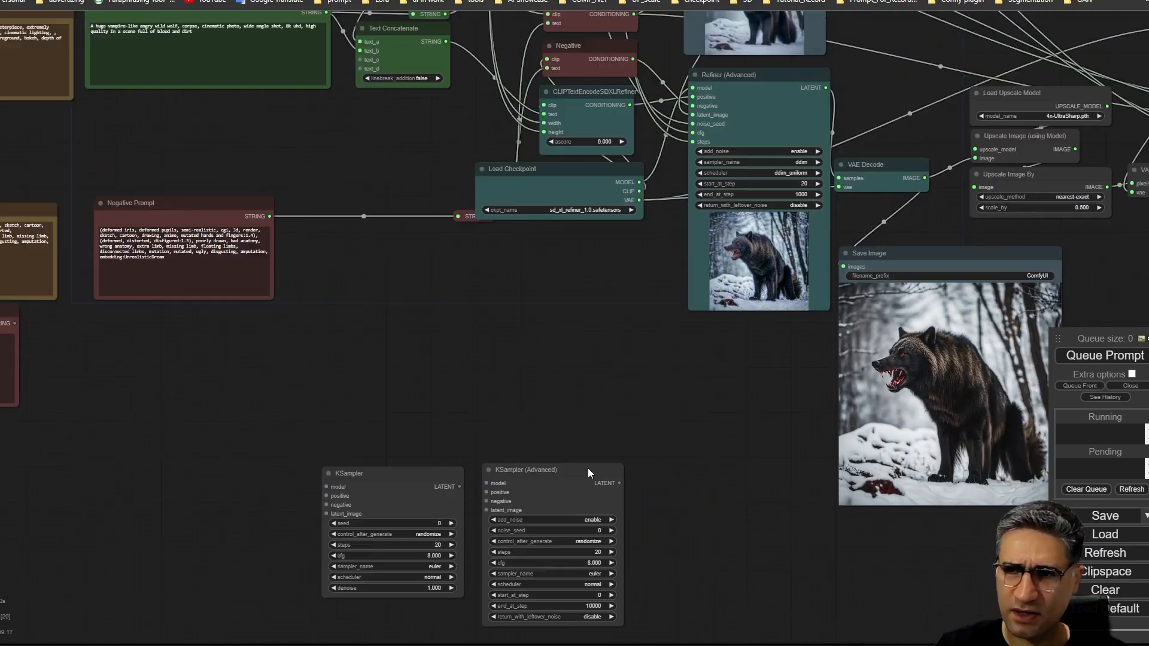
{"action": "left_click_drag", "start_coordinate": [883, 27], "coordinate": [618, 260]}
{"action": "left_click_drag", "start_coordinate": [609, 206], "coordinate": [571, 396]}
{"action": "scroll", "coordinate": [462, 356], "scroll_direction": "up", "scroll_amount": 12}
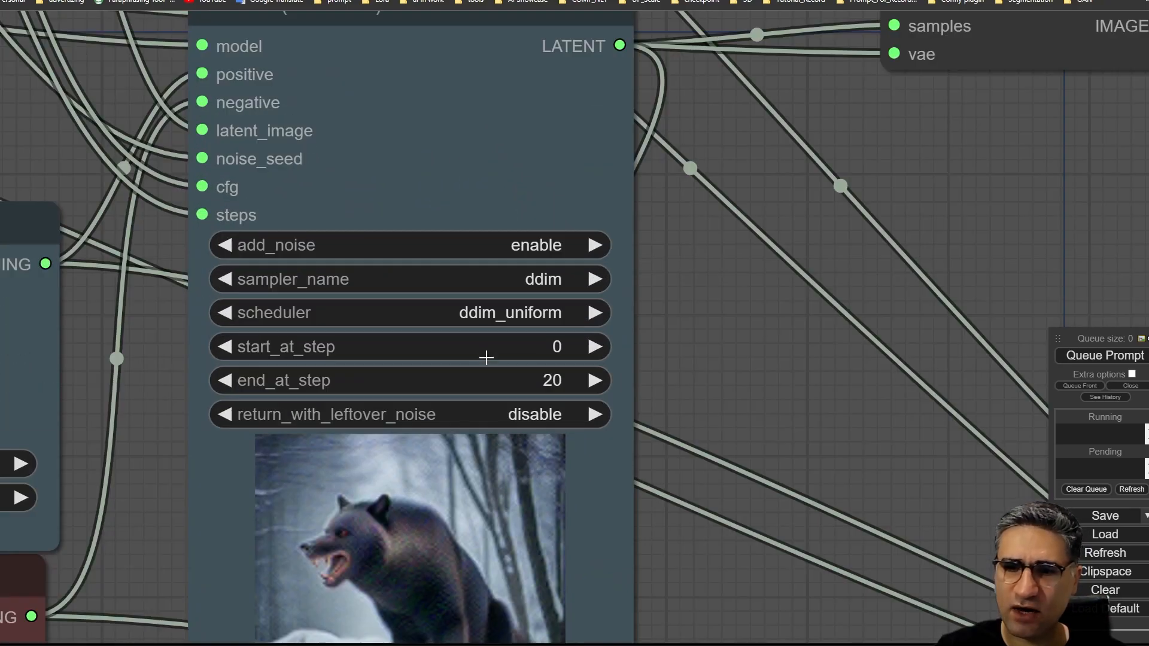
{"action": "scroll", "coordinate": [526, 313], "scroll_direction": "down", "scroll_amount": 3}
{"action": "left_click_drag", "start_coordinate": [684, 289], "coordinate": [677, 343]}
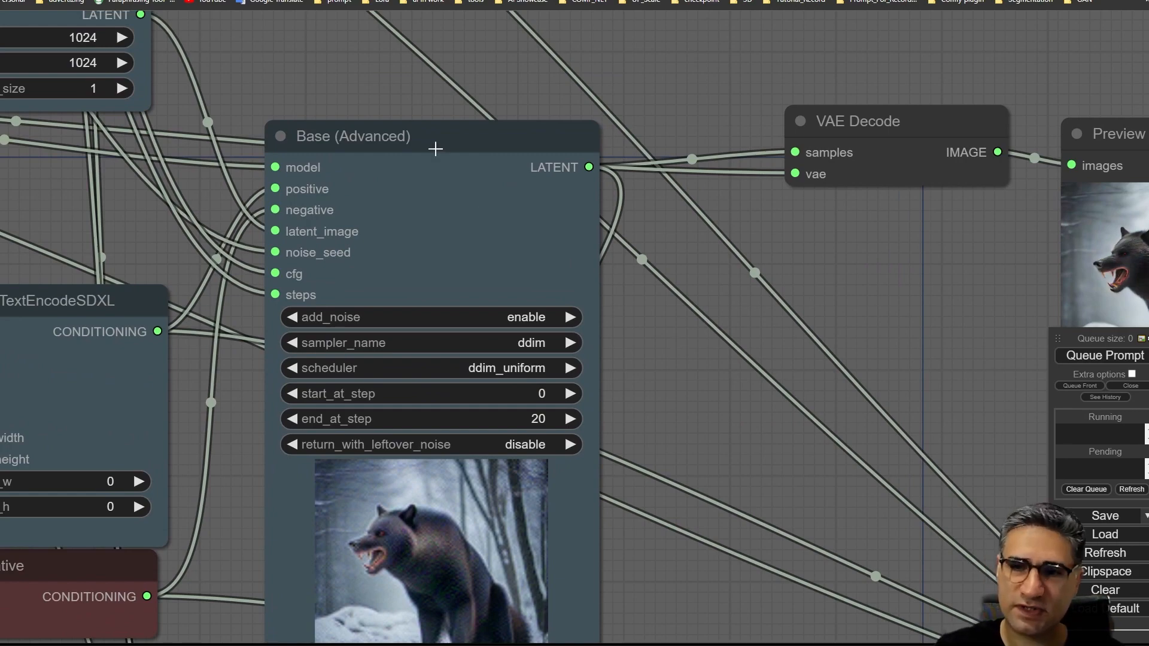
{"action": "left_click_drag", "start_coordinate": [437, 146], "coordinate": [429, 138]}
{"action": "left_click_drag", "start_coordinate": [752, 547], "coordinate": [716, 404]}
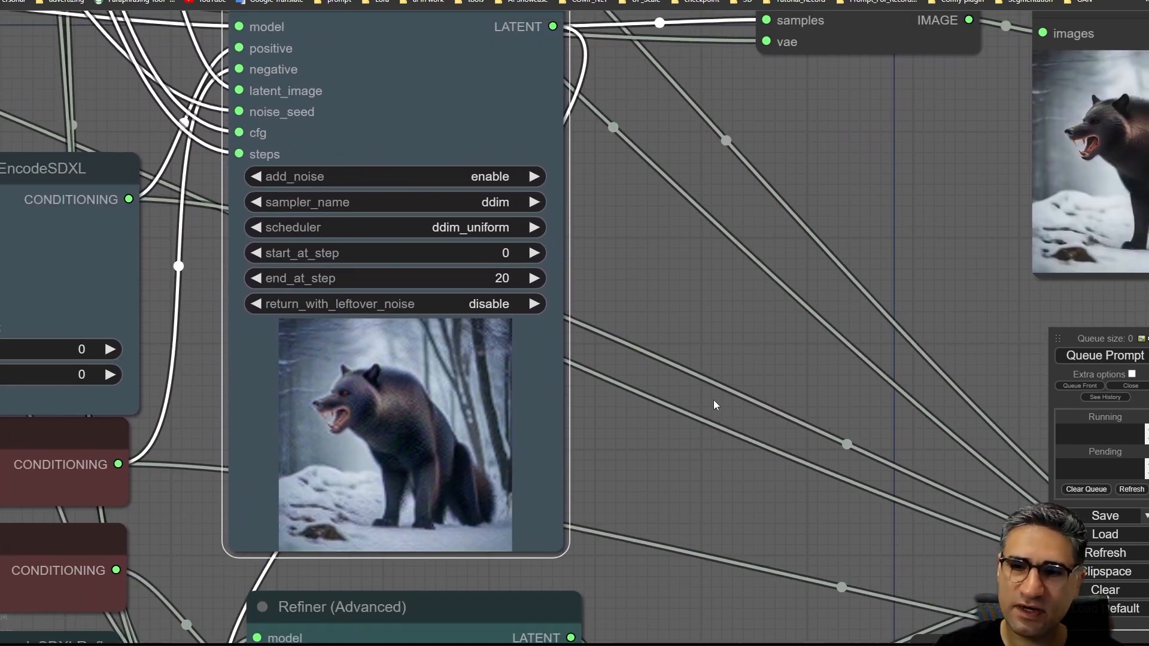
{"action": "scroll", "coordinate": [321, 249], "scroll_direction": "up", "scroll_amount": 5}
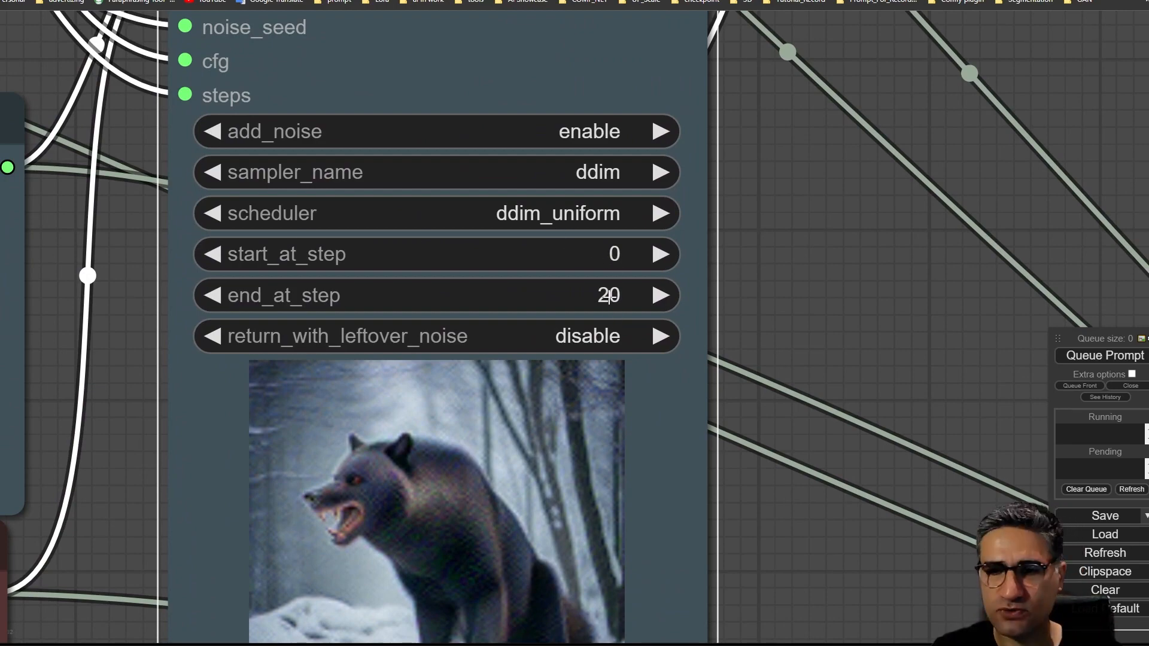
Select the Refiner (Advanced) node and examine its latent input, start_at_step, end_at_step and leftover noise settings
{"action": "scroll", "coordinate": [609, 300], "scroll_direction": "down", "scroll_amount": 3}
{"action": "left_click_drag", "start_coordinate": [831, 577], "coordinate": [737, 96]}
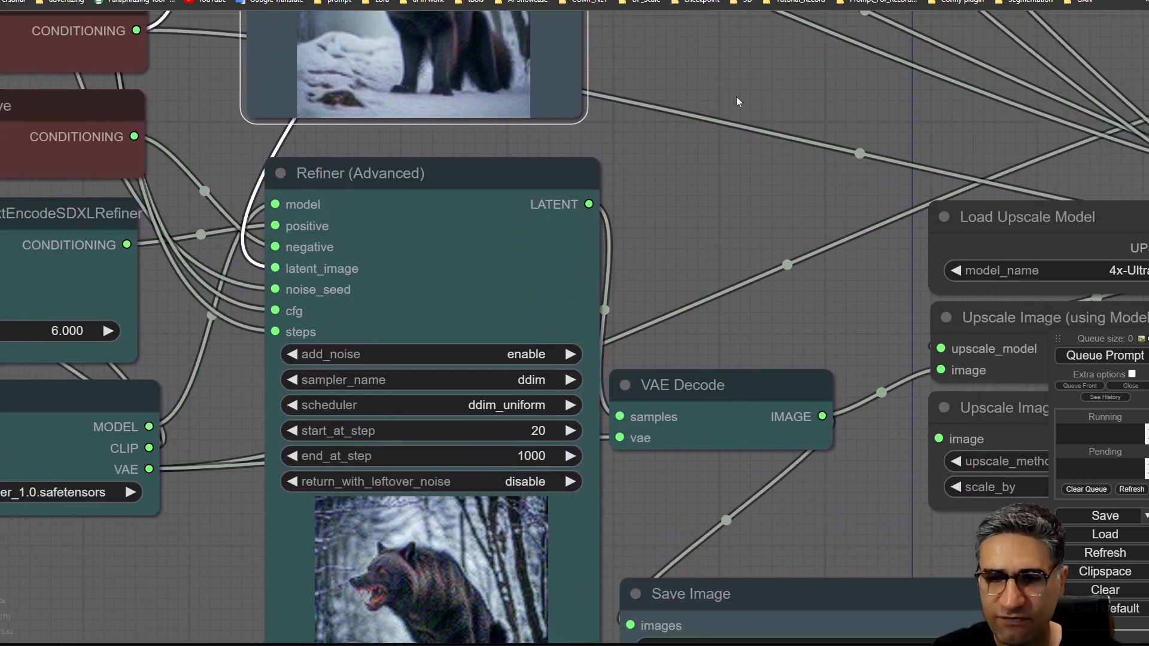
{"action": "left_click_drag", "start_coordinate": [608, 121], "coordinate": [649, 297]}
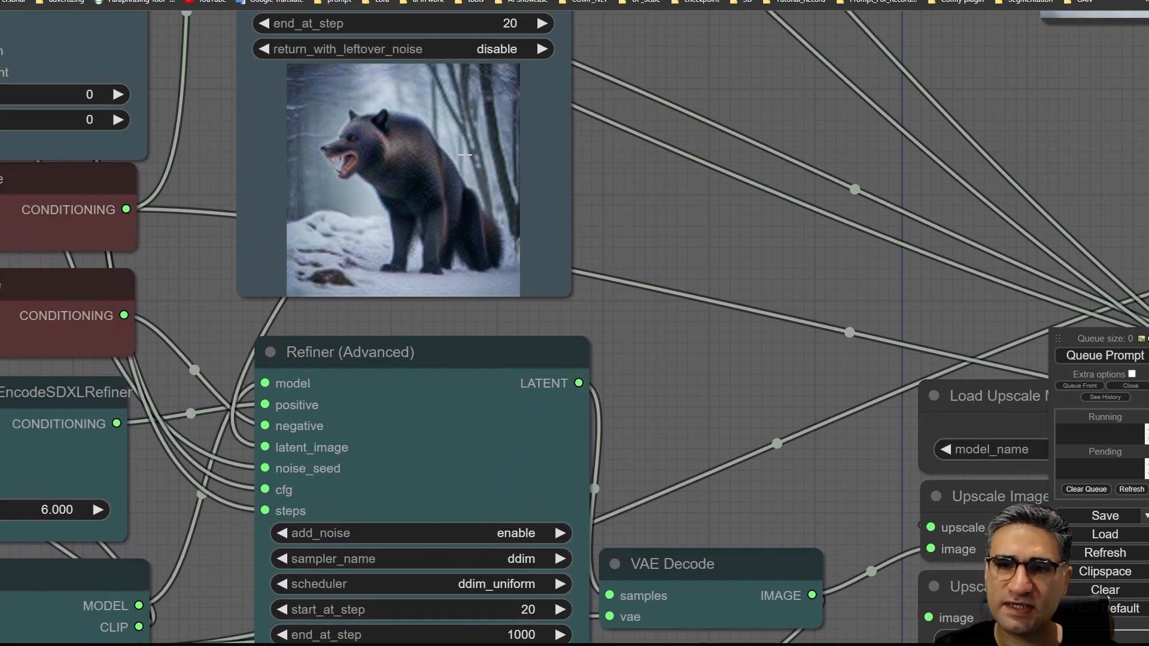
{"action": "left_click_drag", "start_coordinate": [666, 415], "coordinate": [670, 253]}
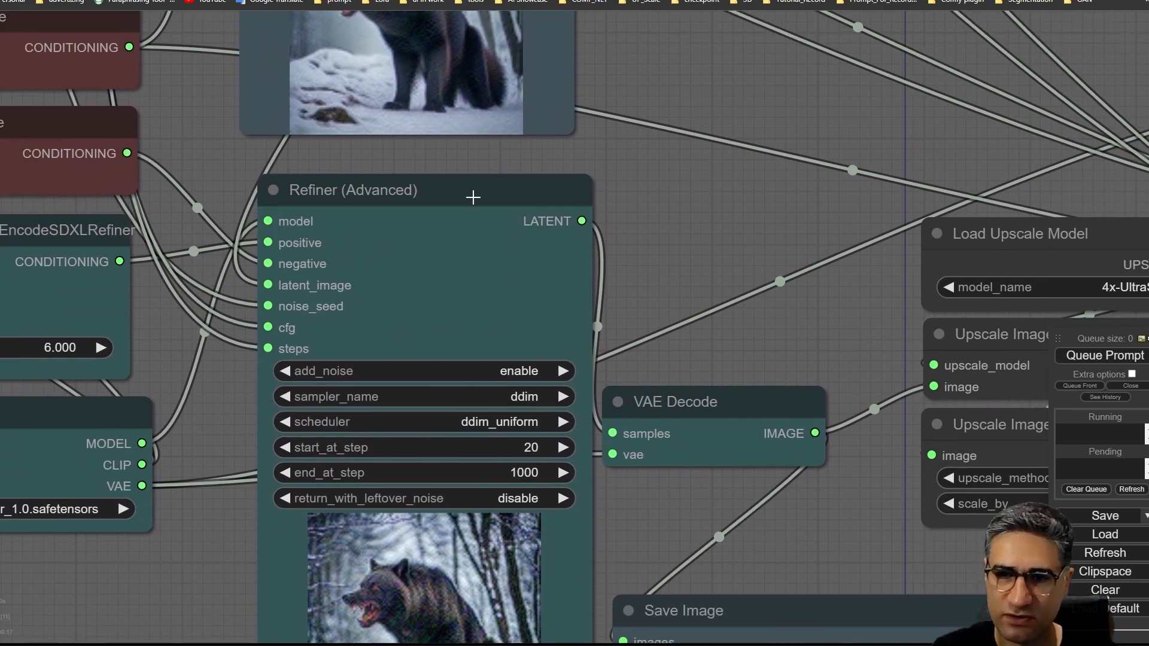
{"action": "left_click", "coordinate": [473, 198]}
{"action": "scroll", "coordinate": [527, 419], "scroll_direction": "up", "scroll_amount": 5}
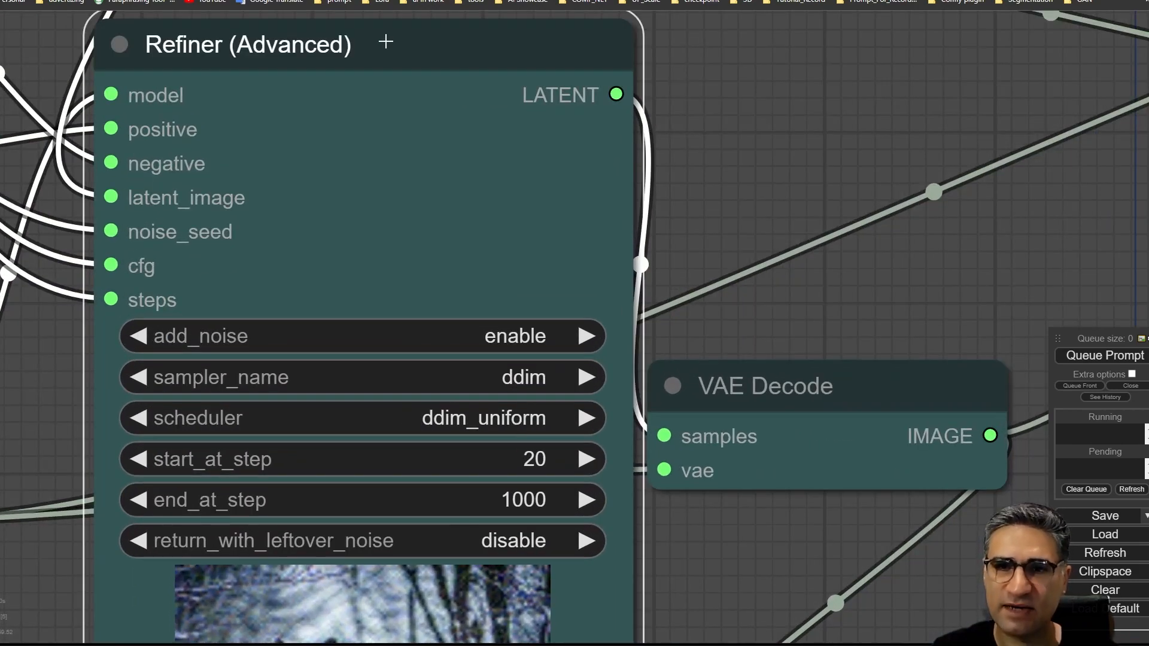
{"action": "left_click_drag", "start_coordinate": [790, 247], "coordinate": [804, 71]}
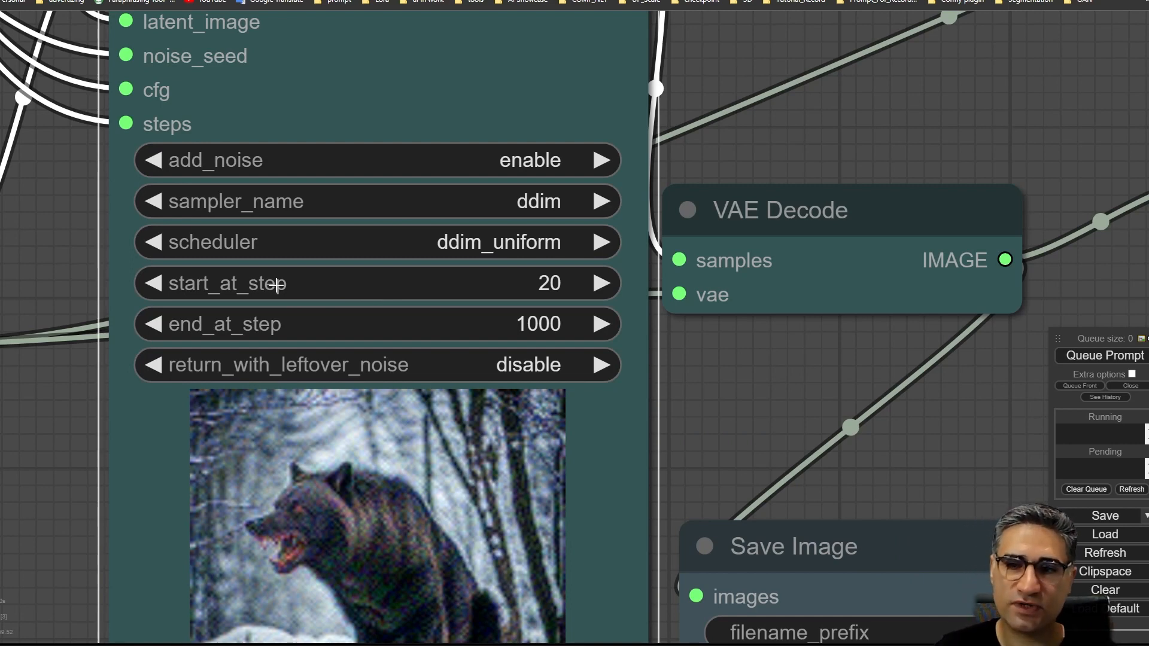
{"action": "scroll", "coordinate": [461, 287], "scroll_direction": "down", "scroll_amount": 4}
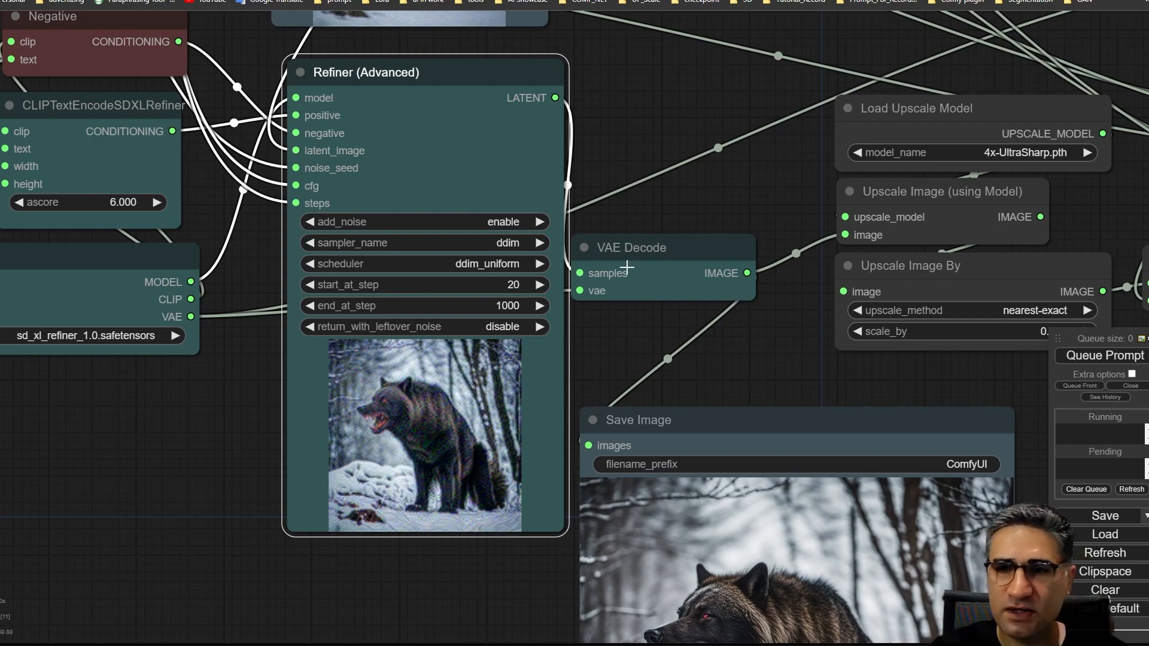
Compare the start and end steps of the Base (Advanced) and Refiner (Advanced) samplers with the value in the Step node
{"action": "left_click_drag", "start_coordinate": [654, 120], "coordinate": [645, 418]}
{"action": "scroll", "coordinate": [645, 418], "scroll_direction": "down", "scroll_amount": 7}
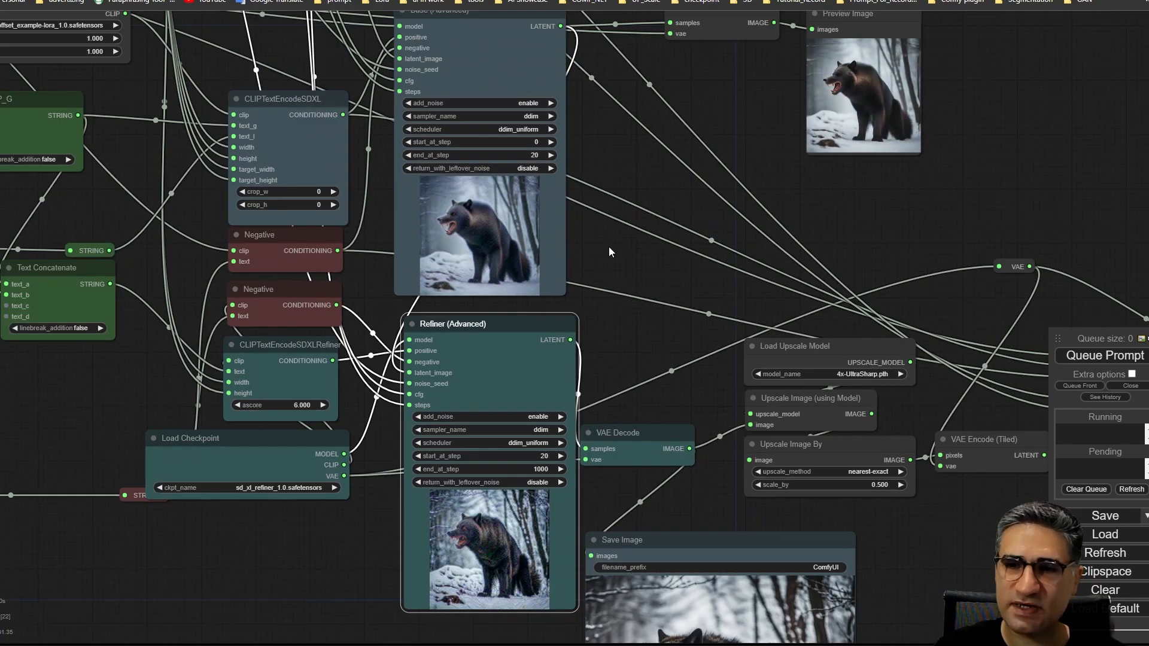
{"action": "scroll", "coordinate": [608, 247], "scroll_direction": "up", "scroll_amount": 2}
{"action": "left_click", "coordinate": [445, 62]}
{"action": "left_click_drag", "start_coordinate": [444, 63], "coordinate": [456, 63]}
{"action": "scroll", "coordinate": [444, 209], "scroll_direction": "up", "scroll_amount": 7}
{"action": "scroll", "coordinate": [444, 209], "scroll_direction": "up", "scroll_amount": 3}
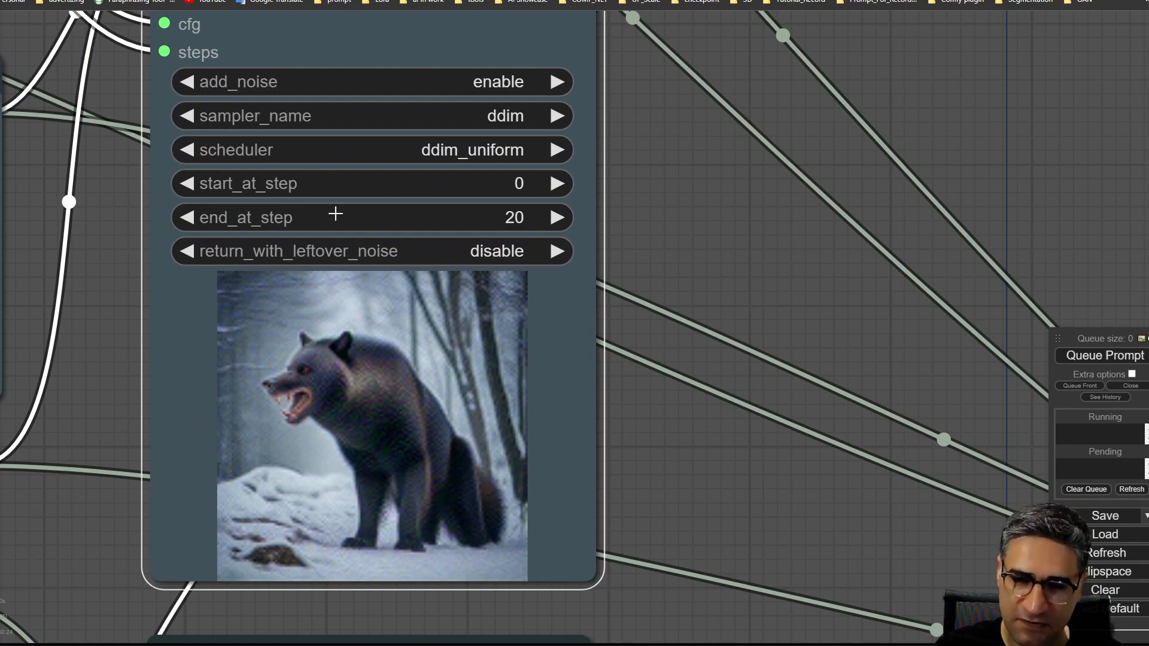
{"action": "scroll", "coordinate": [335, 214], "scroll_direction": "down", "scroll_amount": 5}
{"action": "scroll", "coordinate": [415, 461], "scroll_direction": "up", "scroll_amount": 5}
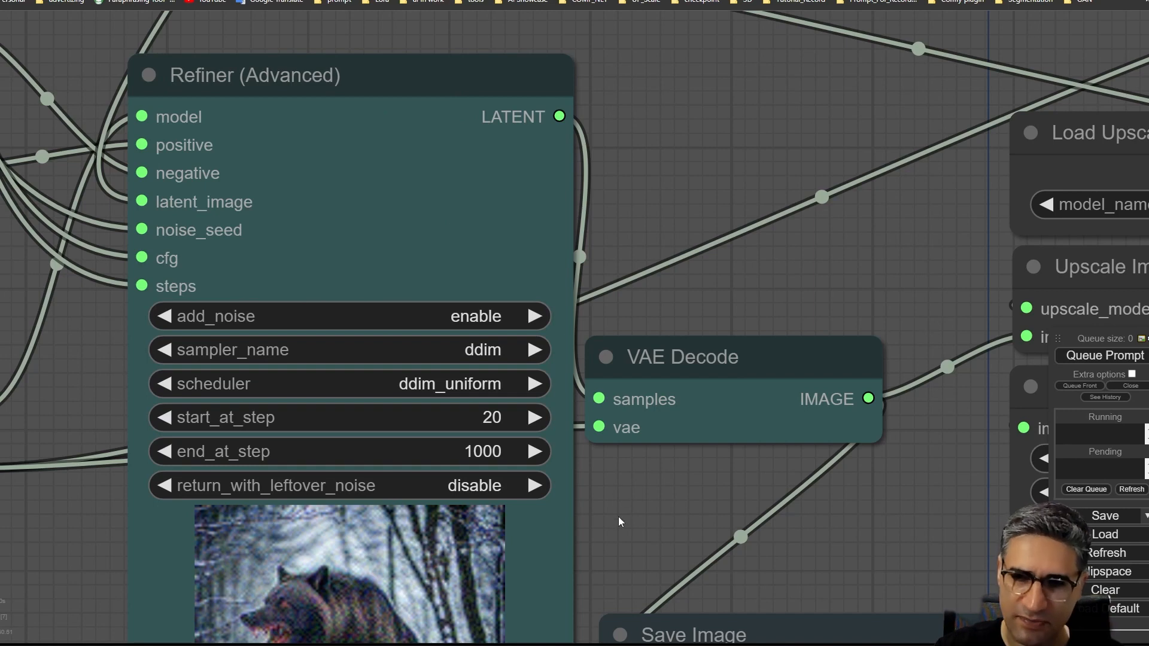
{"action": "left_click_drag", "start_coordinate": [619, 517], "coordinate": [606, 386]}
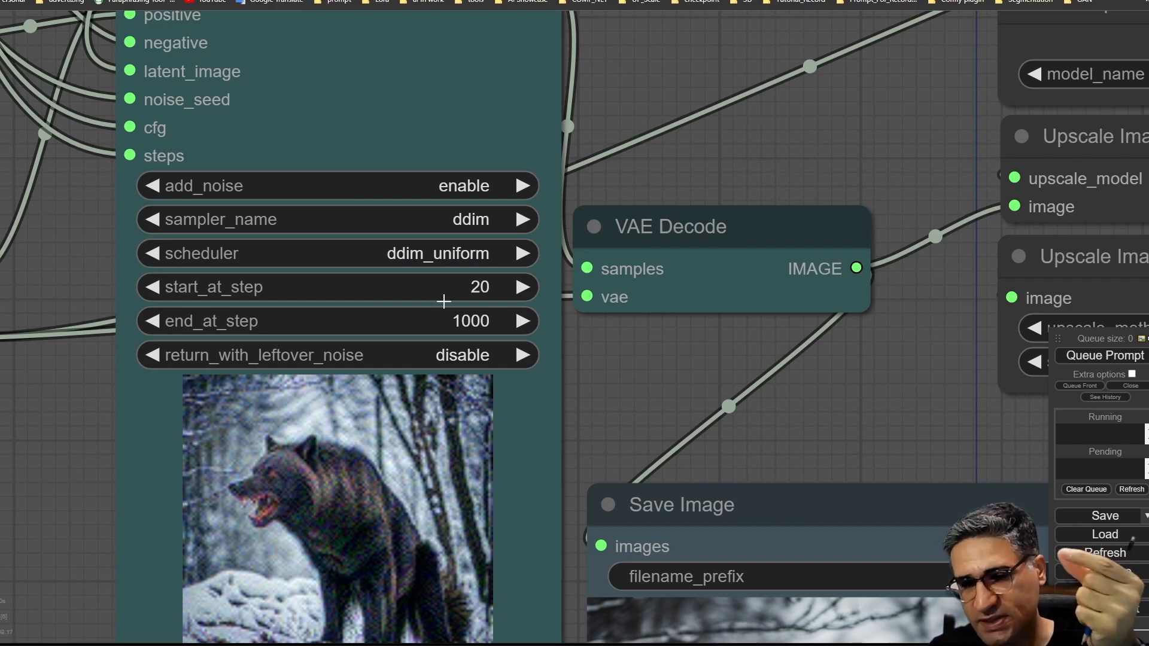
{"action": "scroll", "coordinate": [454, 296], "scroll_direction": "down", "scroll_amount": 12}
{"action": "left_click_drag", "start_coordinate": [526, 237], "coordinate": [476, 566]}
{"action": "left_click_drag", "start_coordinate": [440, 377], "coordinate": [601, 540]}
{"action": "scroll", "coordinate": [261, 310], "scroll_direction": "up", "scroll_amount": 12}
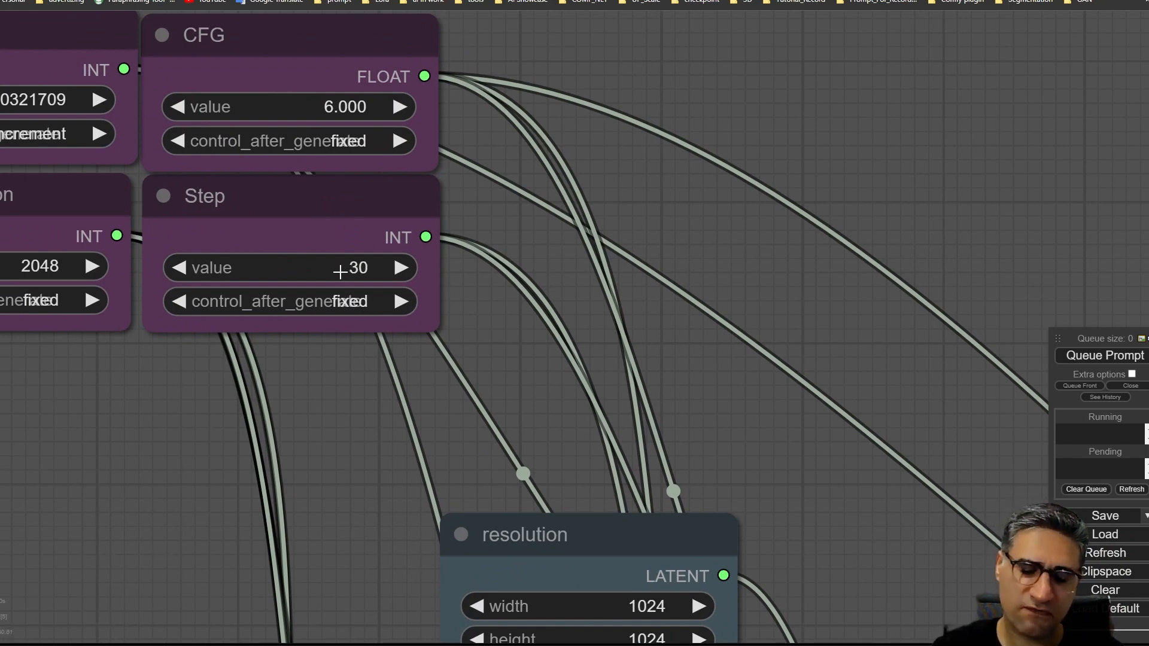
Spread out Load Upscale Model, Upscale Image (using Model), Upscale Image By and VAE Encode (Tiled) to expose their links
{"action": "scroll", "coordinate": [341, 409], "scroll_direction": "down", "scroll_amount": 5}
{"action": "left_click_drag", "start_coordinate": [353, 553], "coordinate": [221, 7]}
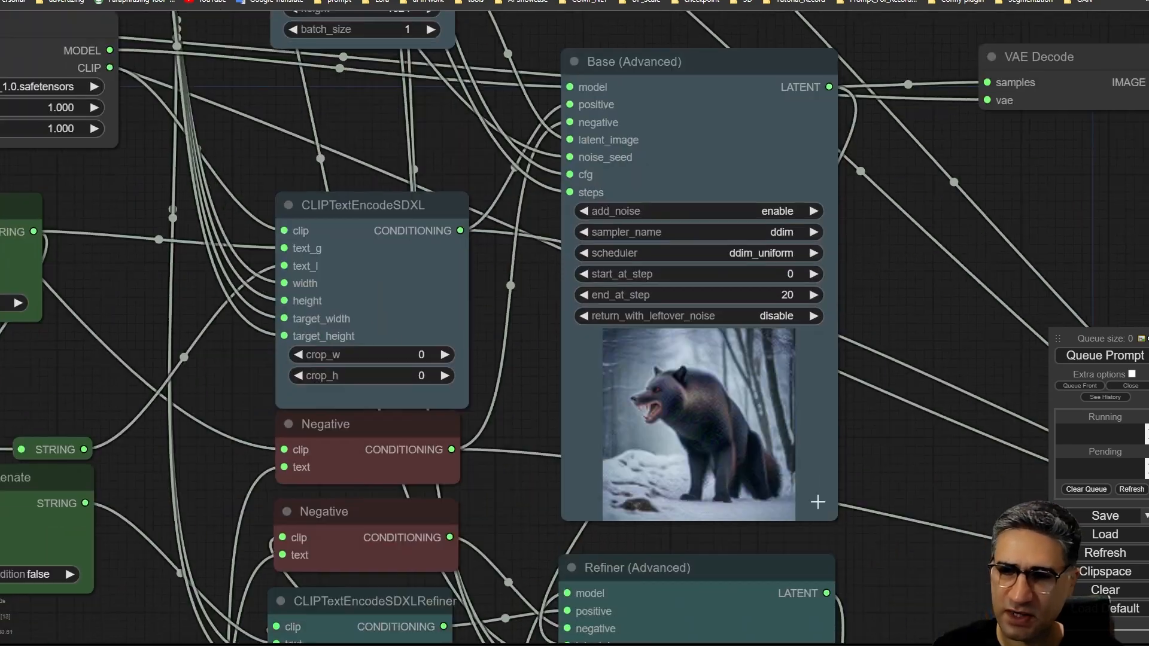
{"action": "left_click_drag", "start_coordinate": [818, 502], "coordinate": [241, 0]}
{"action": "left_click_drag", "start_coordinate": [749, 426], "coordinate": [421, 512]}
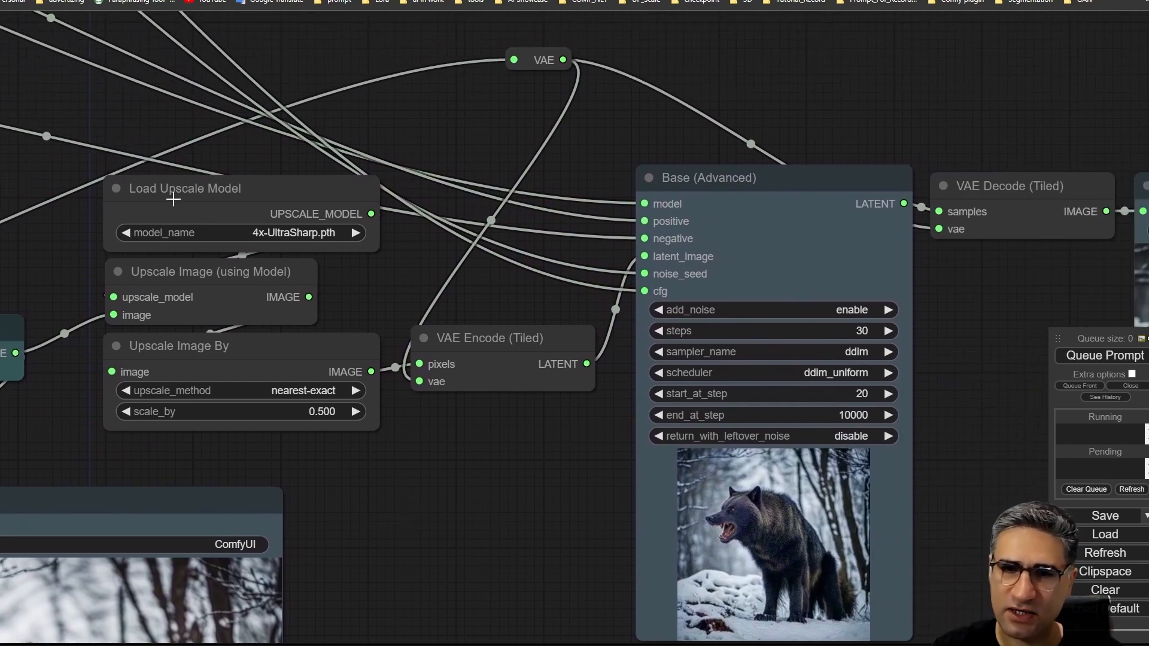
{"action": "left_click_drag", "start_coordinate": [173, 199], "coordinate": [172, 172]}
{"action": "left_click_drag", "start_coordinate": [247, 271], "coordinate": [110, 247]}
{"action": "left_click_drag", "start_coordinate": [316, 376], "coordinate": [448, 440]}
{"action": "left_click_drag", "start_coordinate": [529, 339], "coordinate": [660, 306]}
{"action": "left_click_drag", "start_coordinate": [435, 453], "coordinate": [461, 351]}
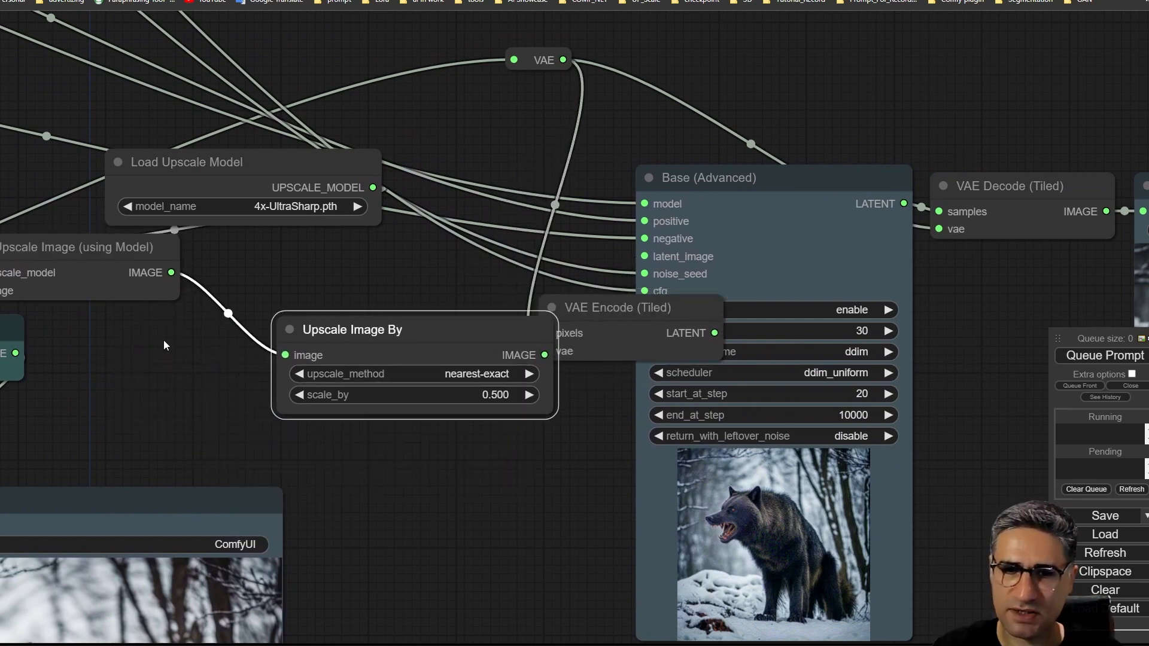
Place Upscale Image (using Model) between VAE Decode and Upscale Image By, and raise VAE Decode further above Save Image
{"action": "left_click_drag", "start_coordinate": [163, 340], "coordinate": [419, 334]}
{"action": "left_click_drag", "start_coordinate": [314, 257], "coordinate": [420, 395]}
{"action": "scroll", "coordinate": [133, 331], "scroll_direction": "up", "scroll_amount": 4}
{"action": "left_click_drag", "start_coordinate": [136, 322], "coordinate": [212, 259]}
{"action": "left_click_drag", "start_coordinate": [120, 150], "coordinate": [427, 107]}
{"action": "scroll", "coordinate": [441, 180], "scroll_direction": "down", "scroll_amount": 3}
{"action": "scroll", "coordinate": [445, 205], "scroll_direction": "down", "scroll_amount": 1}
{"action": "left_click_drag", "start_coordinate": [462, 276], "coordinate": [243, 298]}
{"action": "left_click_drag", "start_coordinate": [339, 217], "coordinate": [321, 201]}
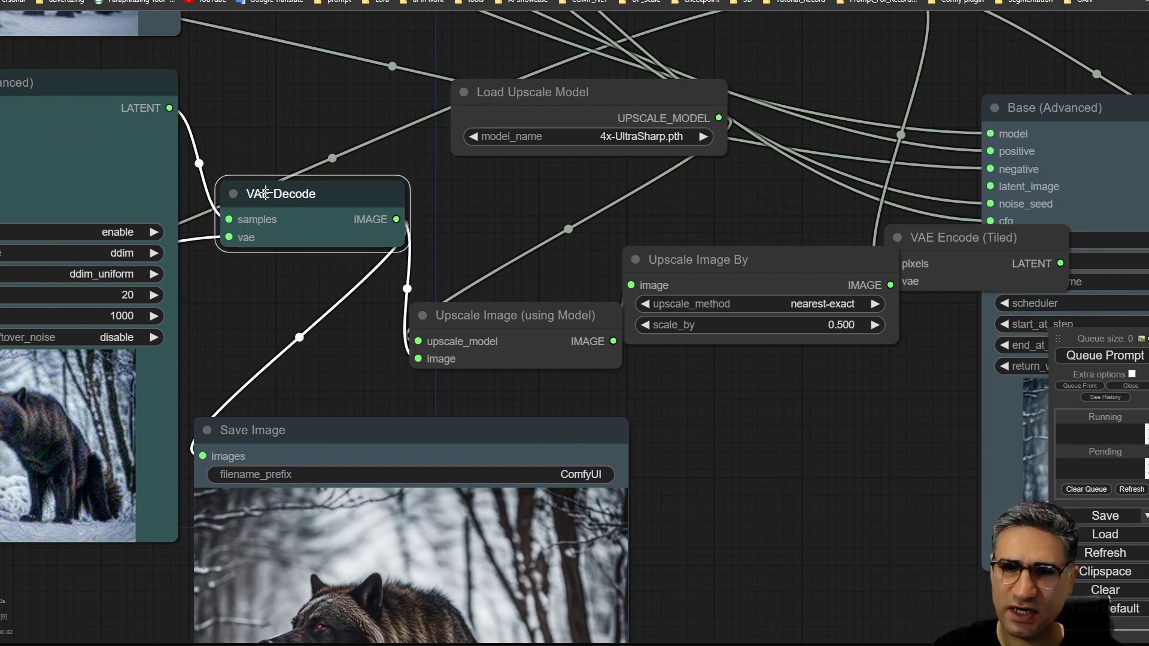
{"action": "left_click_drag", "start_coordinate": [472, 268], "coordinate": [298, 212]}
{"action": "left_click_drag", "start_coordinate": [330, 274], "coordinate": [328, 256]}
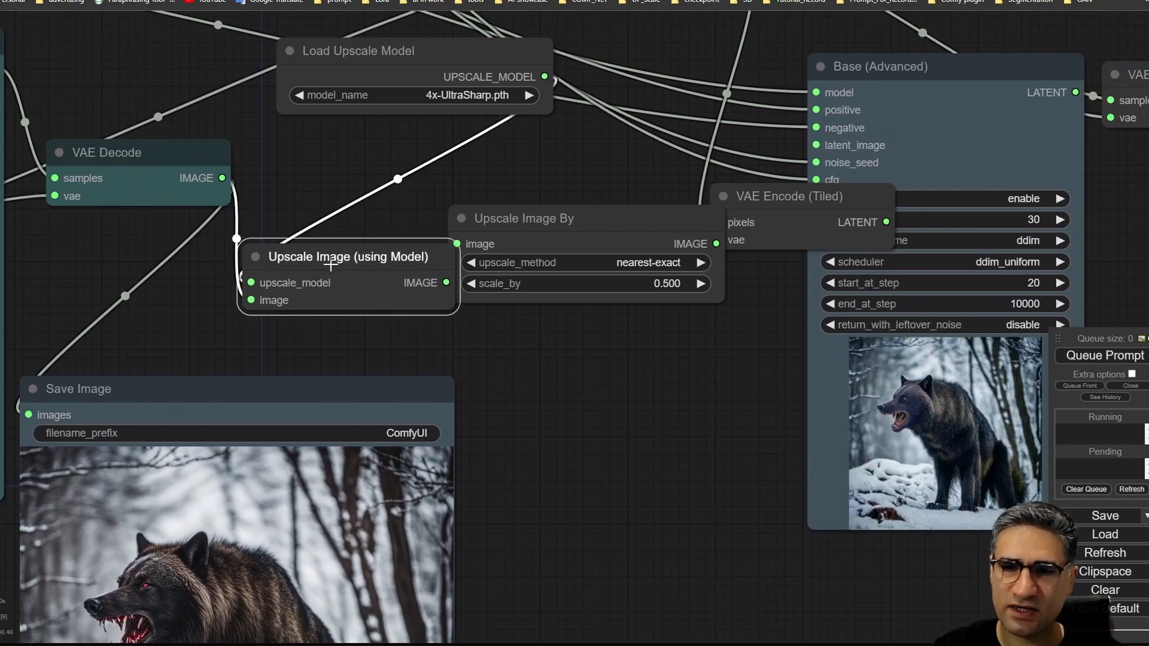
Move the Load Upscale Model node slightly left and down, above Upscale Image (using Model)
{"action": "scroll", "coordinate": [309, 257], "scroll_direction": "up", "scroll_amount": 1}
{"action": "scroll", "coordinate": [308, 258], "scroll_direction": "up", "scroll_amount": 2}
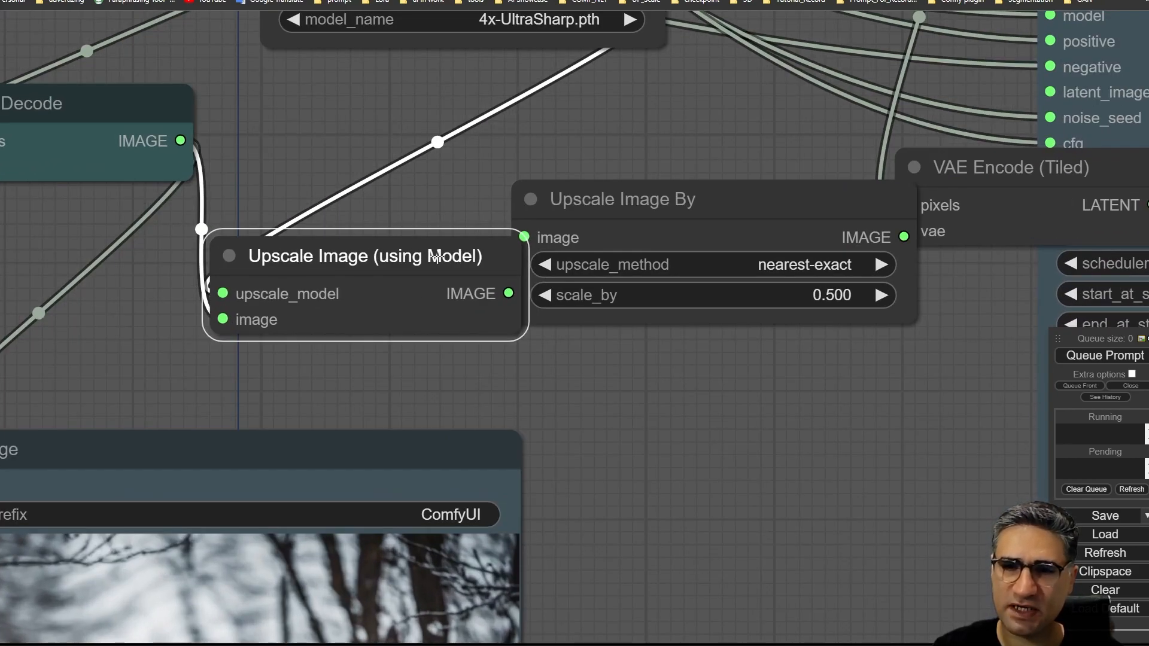
{"action": "left_click_drag", "start_coordinate": [454, 185], "coordinate": [308, 327]}
{"action": "left_click_drag", "start_coordinate": [308, 112], "coordinate": [243, 138]}
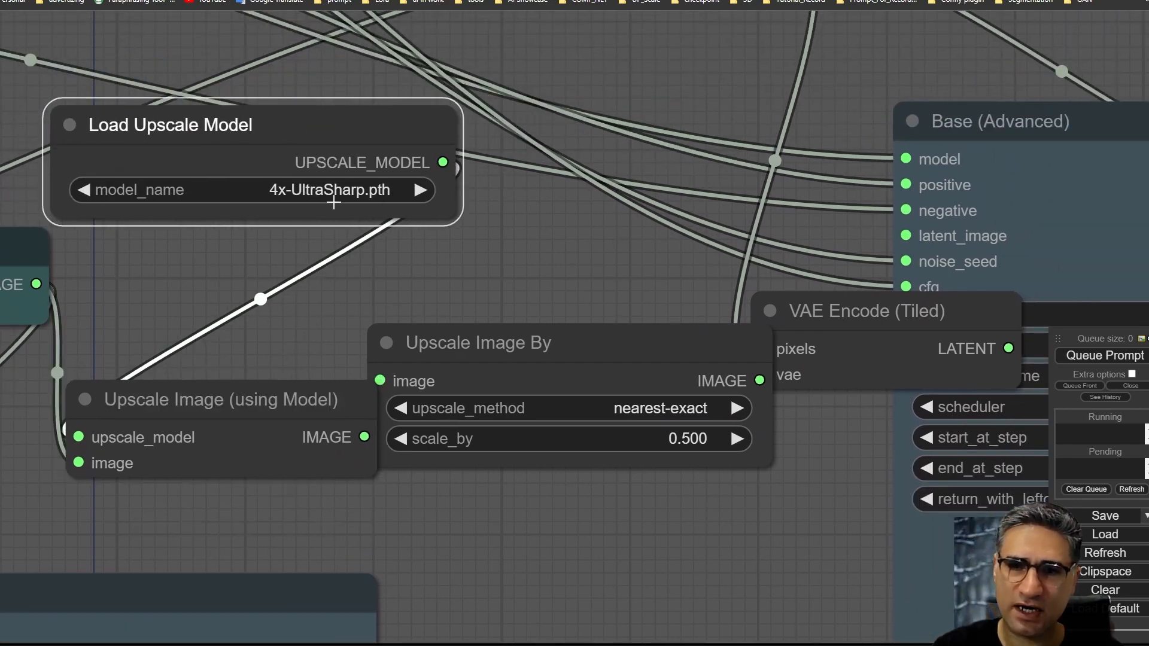
Move Upscale Image By clear of Upscale Image (using Model), and shift VAE Encode (Tiled) off the final Base (Advanced) sampler
{"action": "left_click_drag", "start_coordinate": [508, 299], "coordinate": [383, 165]}
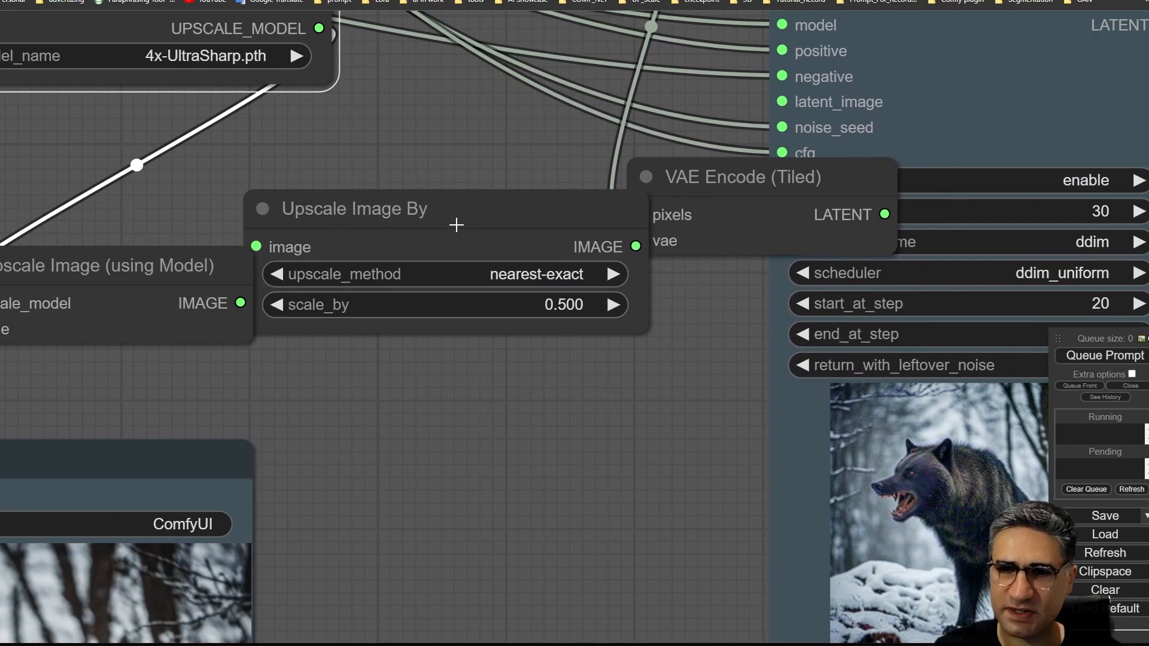
{"action": "left_click_drag", "start_coordinate": [457, 223], "coordinate": [501, 279]}
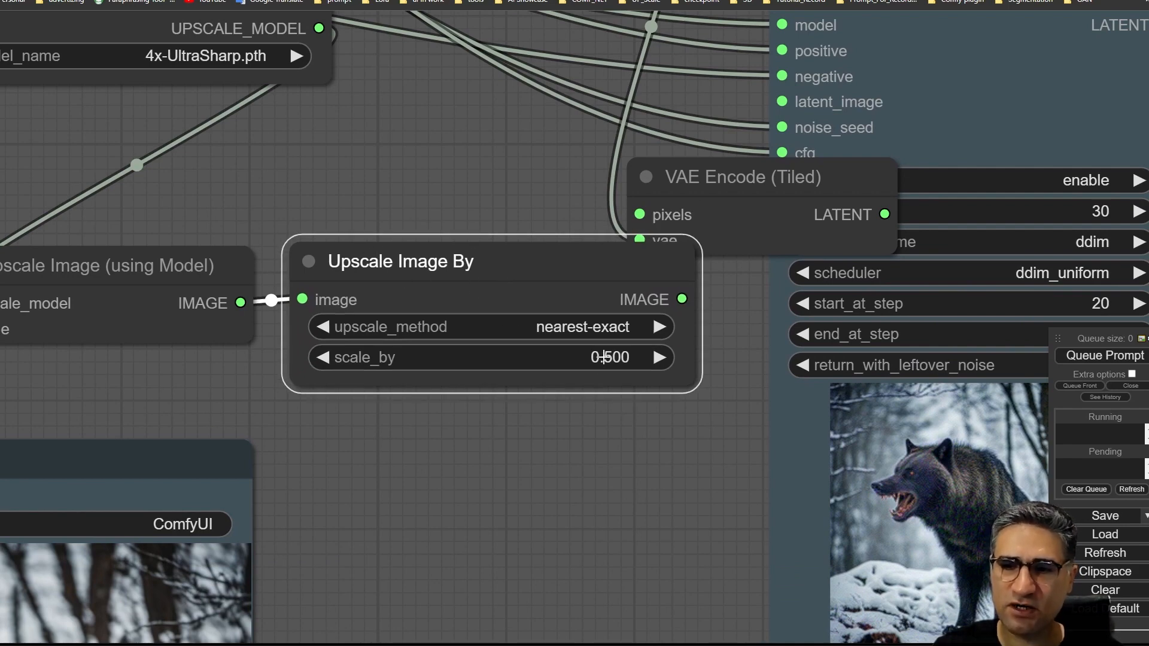
{"action": "left_click_drag", "start_coordinate": [504, 450], "coordinate": [175, 522]}
{"action": "left_click_drag", "start_coordinate": [421, 260], "coordinate": [260, 168]}
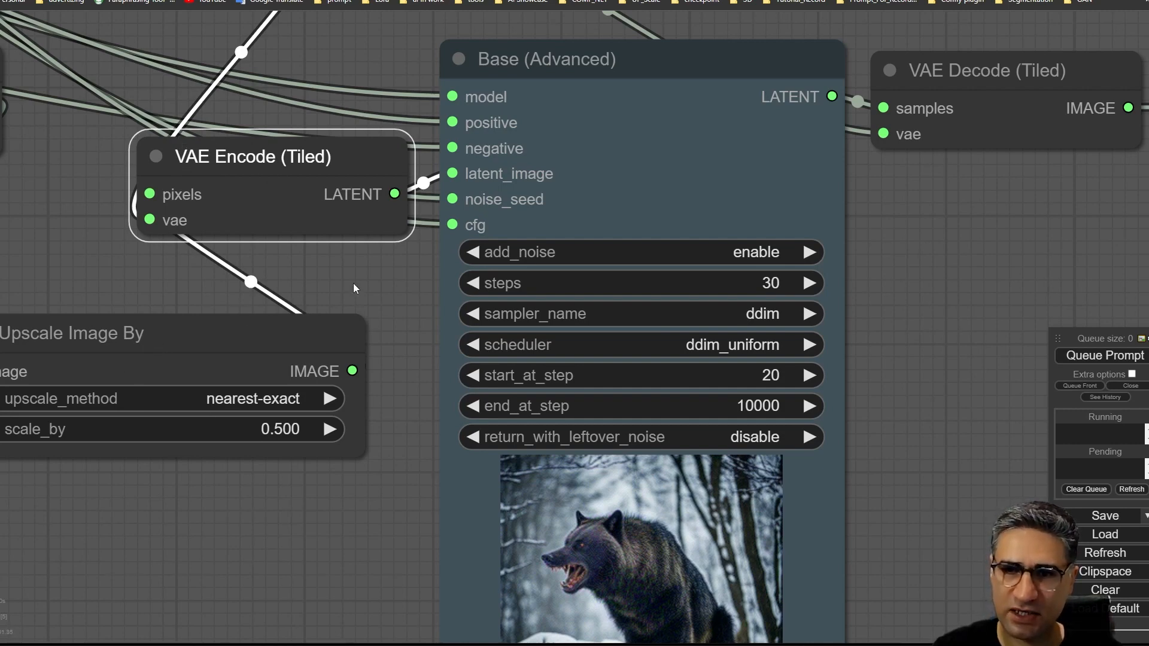
Select the final Base (Advanced) sampler after the upscale and examine its steps, sampler, scheduler, start_at_step and end_at_step settings
{"action": "left_click_drag", "start_coordinate": [353, 284], "coordinate": [93, 391]}
{"action": "left_click", "coordinate": [333, 178]}
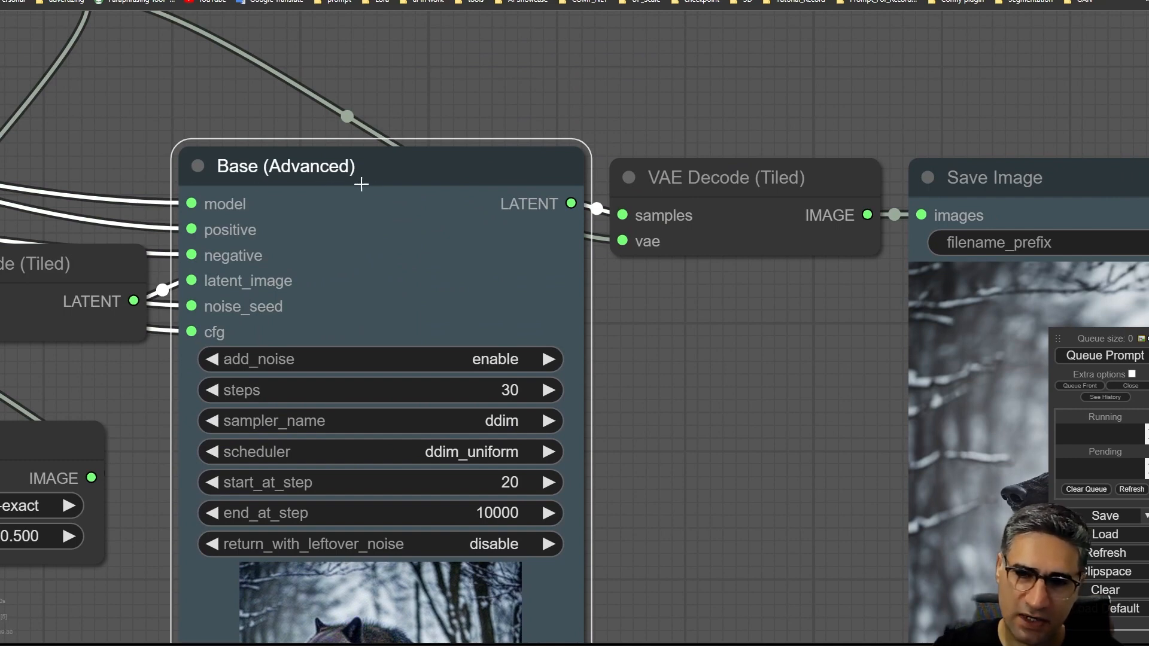
{"action": "mouse_move", "coordinate": [358, 167]}
{"action": "left_mouse_down"}
{"action": "mouse_move", "coordinate": [340, 150]}
{"action": "mouse_move", "coordinate": [371, 173]}
{"action": "left_mouse_up"}
{"action": "scroll", "coordinate": [484, 263], "scroll_direction": "down", "scroll_amount": 6}
{"action": "left_click_drag", "start_coordinate": [570, 360], "coordinate": [430, 277]}
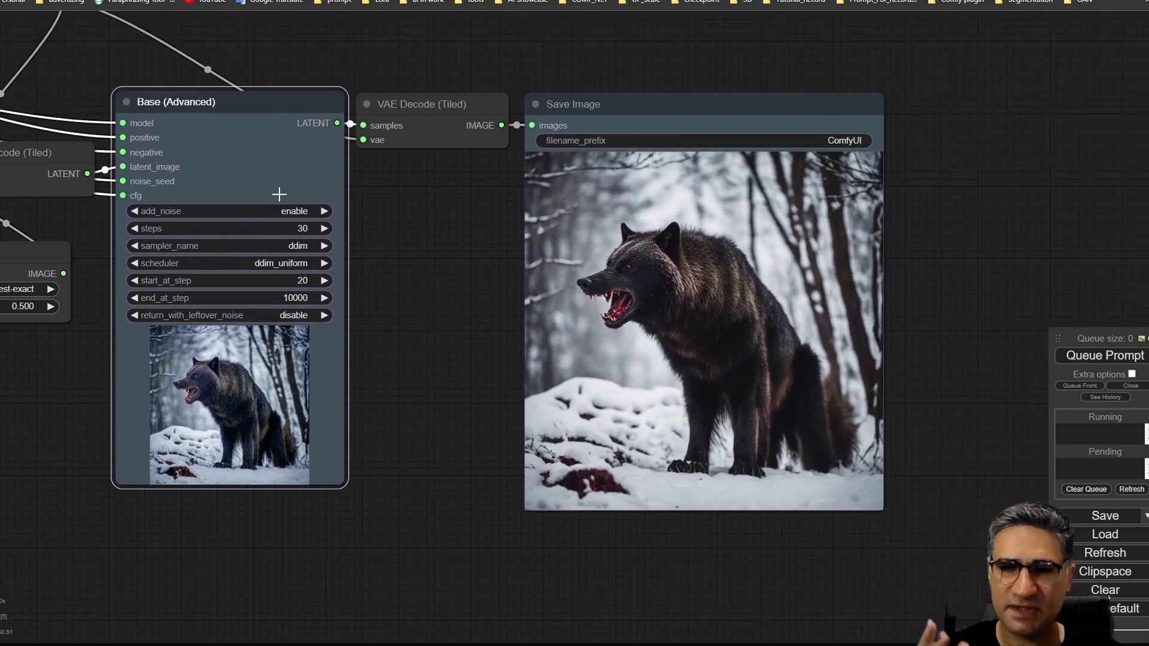
{"action": "scroll", "coordinate": [384, 332], "scroll_direction": "up", "scroll_amount": 4}
{"action": "left_click_drag", "start_coordinate": [387, 318], "coordinate": [516, 385]}
{"action": "scroll", "coordinate": [275, 313], "scroll_direction": "up", "scroll_amount": 5}
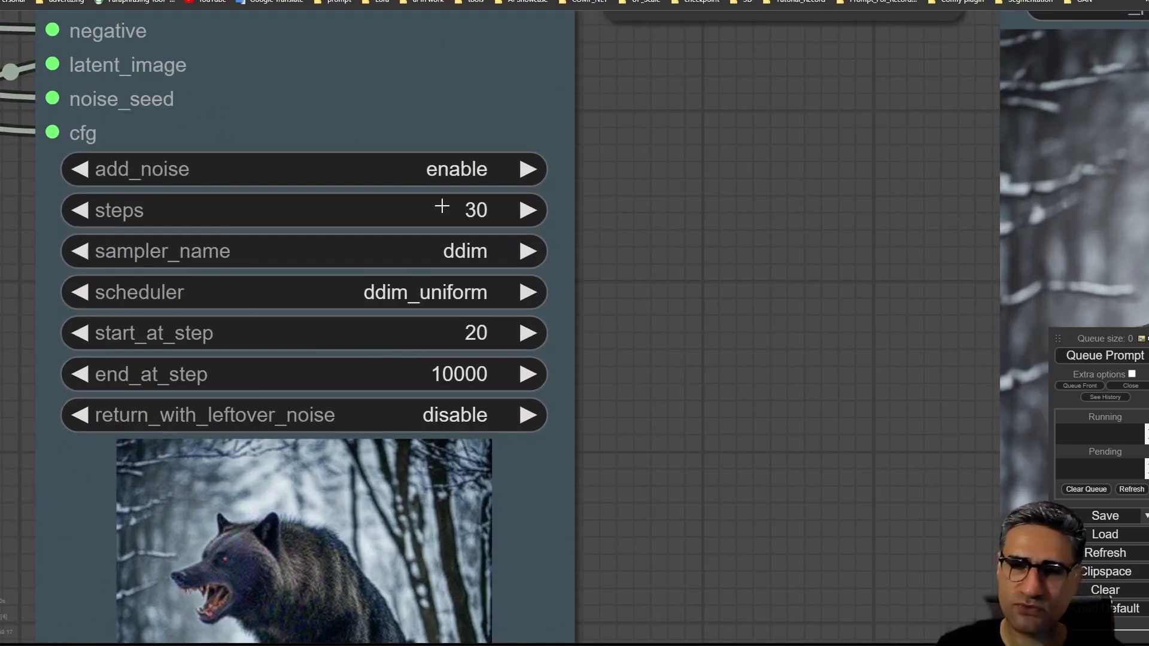
{"action": "scroll", "coordinate": [441, 206], "scroll_direction": "down", "scroll_amount": 2}
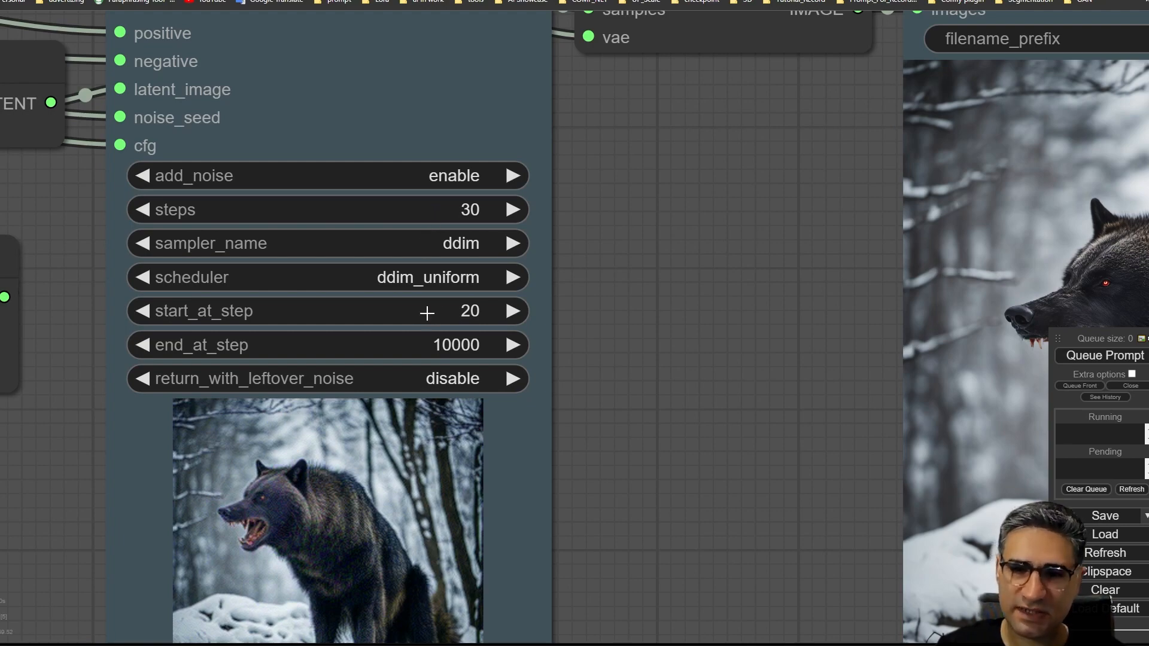
{"action": "scroll", "coordinate": [427, 322], "scroll_direction": "down", "scroll_amount": 4}
Open the image from the final Save Image node on its own and enlarge it to full size
{"action": "left_click_drag", "start_coordinate": [640, 398], "coordinate": [16, 236]}
{"action": "right_click", "coordinate": [334, 172]}
{"action": "left_click", "coordinate": [386, 176]}
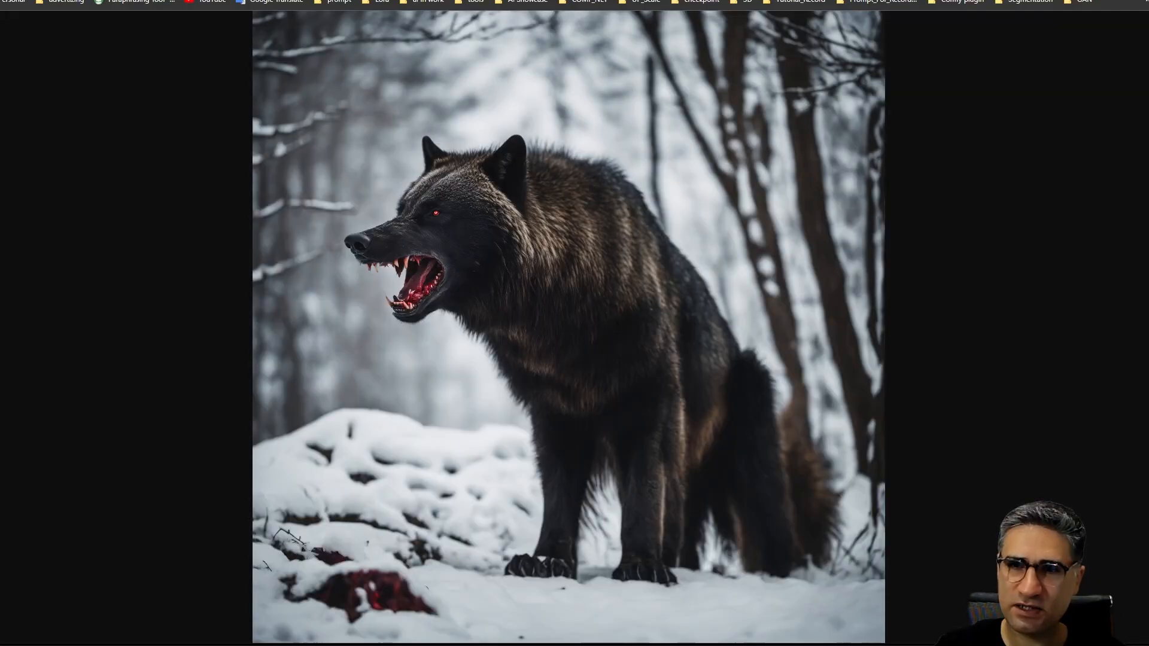
{"action": "left_click", "coordinate": [560, 285]}
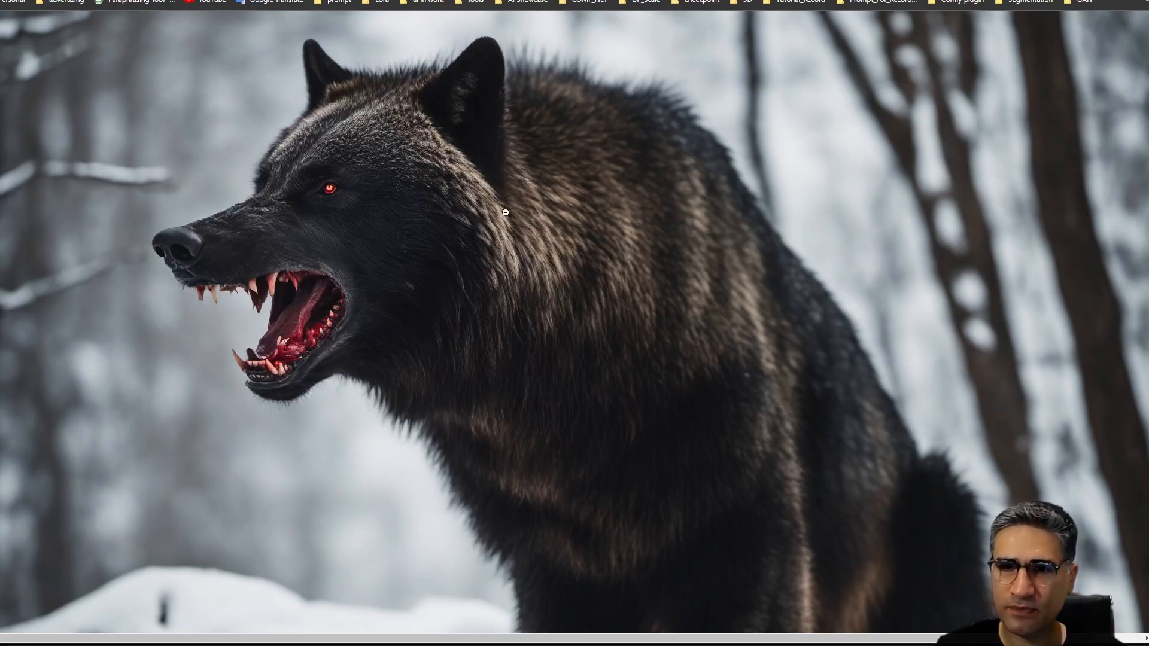
Inspect the fur, eyes, teeth and snowy background of the full-size upscaled wolf image, and return to the workflow
{"action": "scroll", "coordinate": [551, 331], "scroll_direction": "up", "scroll_amount": 4}
{"action": "scroll", "coordinate": [549, 356], "scroll_direction": "down", "scroll_amount": 8}
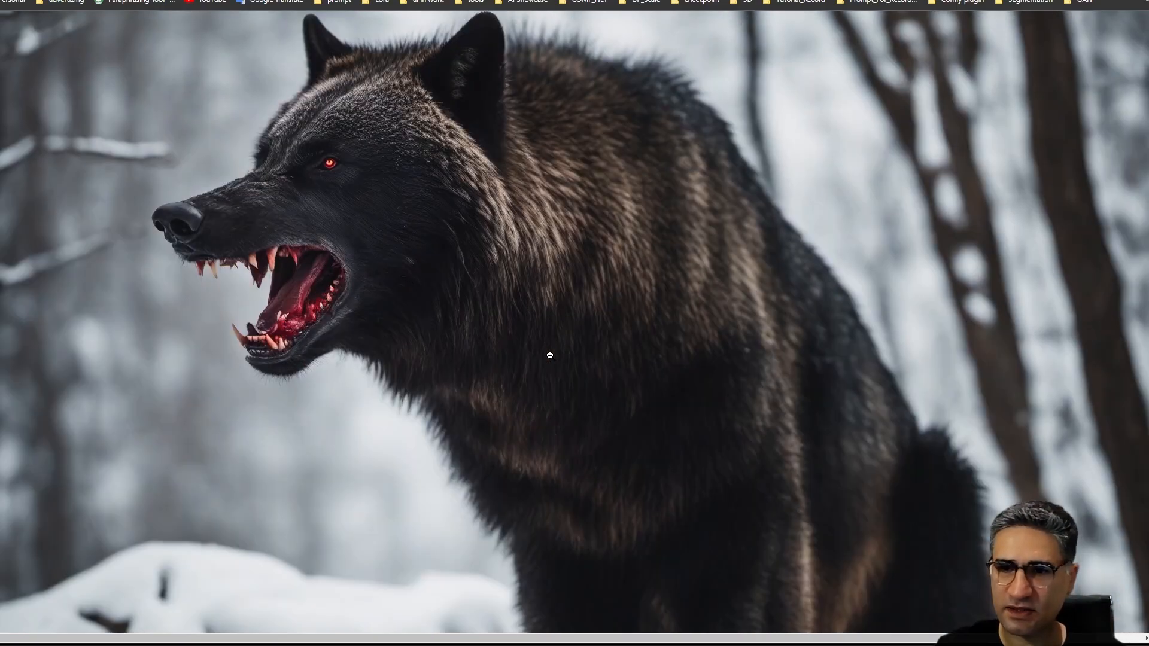
{"action": "scroll", "coordinate": [558, 348], "scroll_direction": "down", "scroll_amount": 1}
{"action": "scroll", "coordinate": [552, 393], "scroll_direction": "up", "scroll_amount": 6}
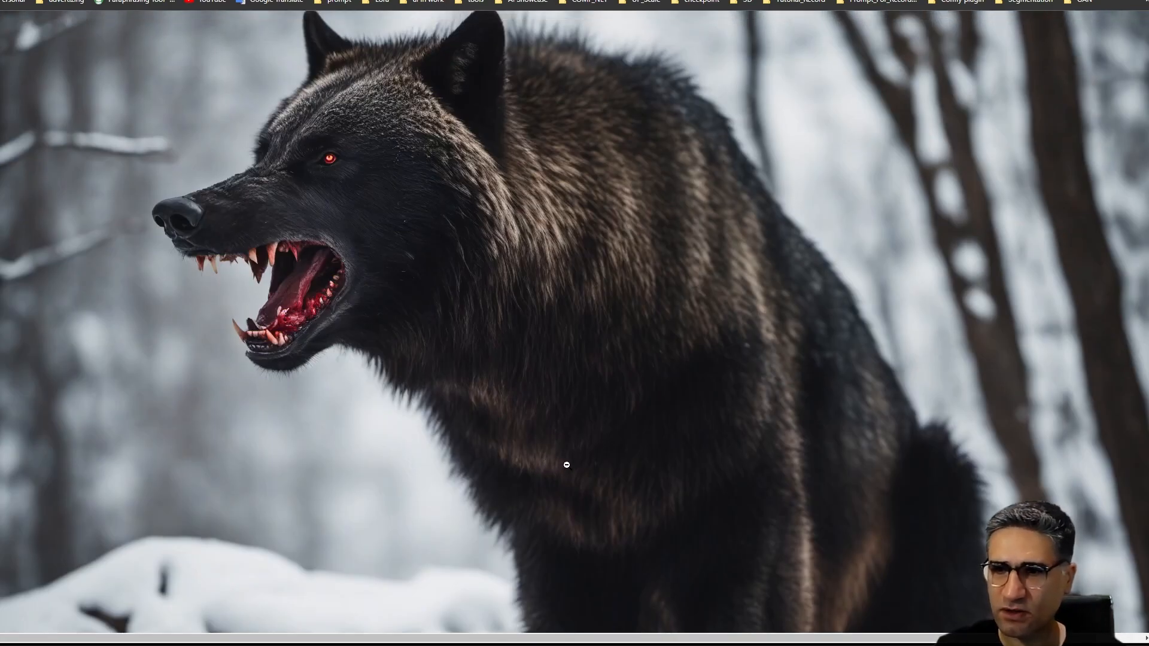
{"action": "scroll", "coordinate": [557, 461], "scroll_direction": "up", "scroll_amount": 4}
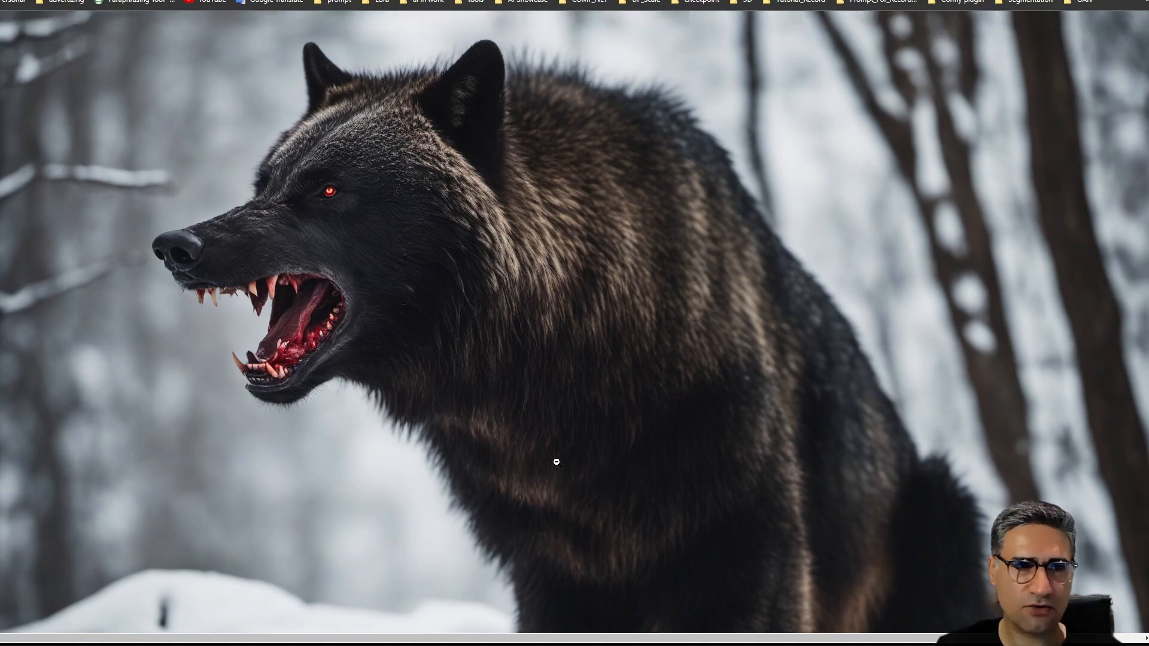
{"action": "scroll", "coordinate": [536, 486], "scroll_direction": "down", "scroll_amount": 2}
{"action": "scroll", "coordinate": [532, 489], "scroll_direction": "down", "scroll_amount": 8}
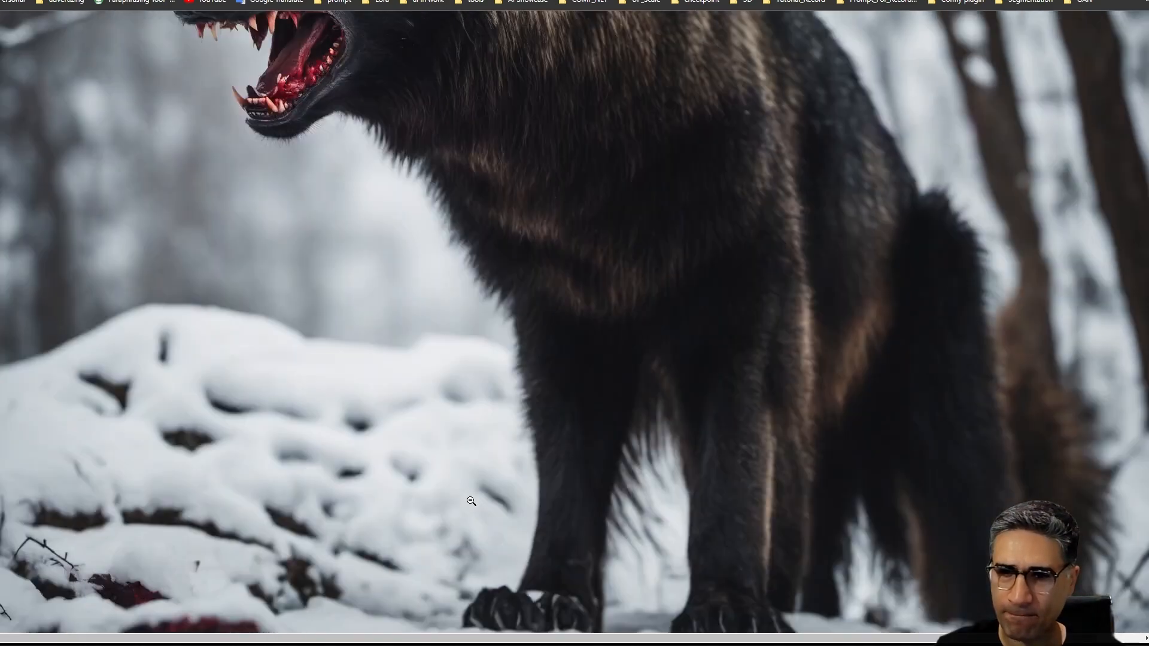
{"action": "scroll", "coordinate": [482, 494], "scroll_direction": "up", "scroll_amount": 10}
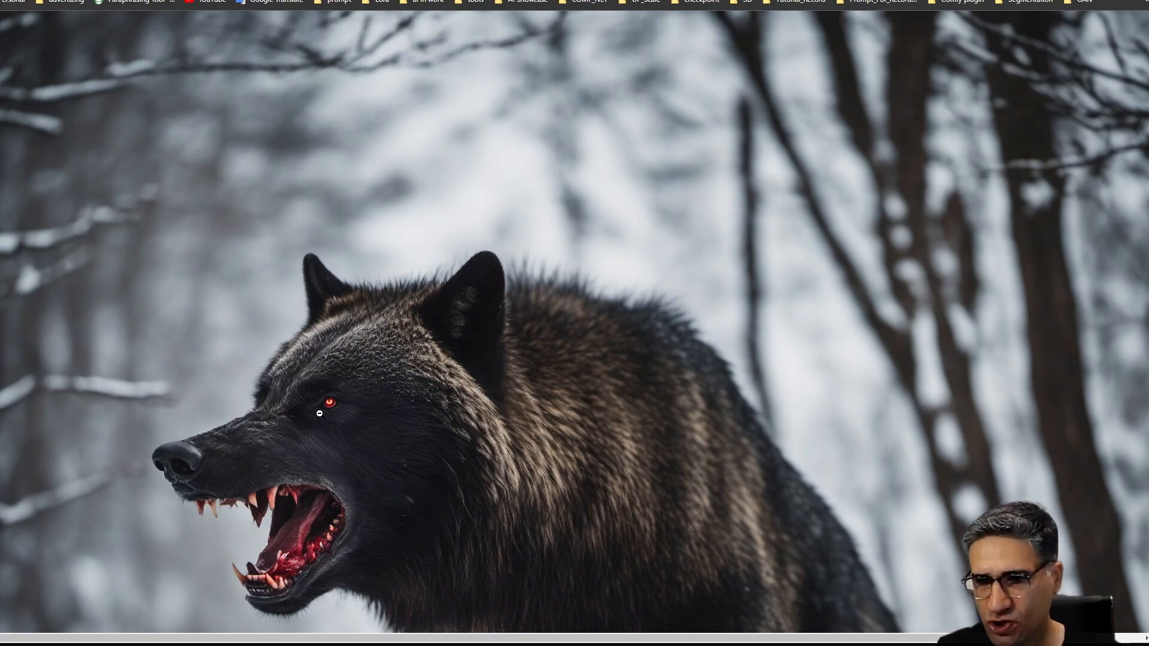
{"action": "scroll", "coordinate": [323, 413], "scroll_direction": "down", "scroll_amount": 8}
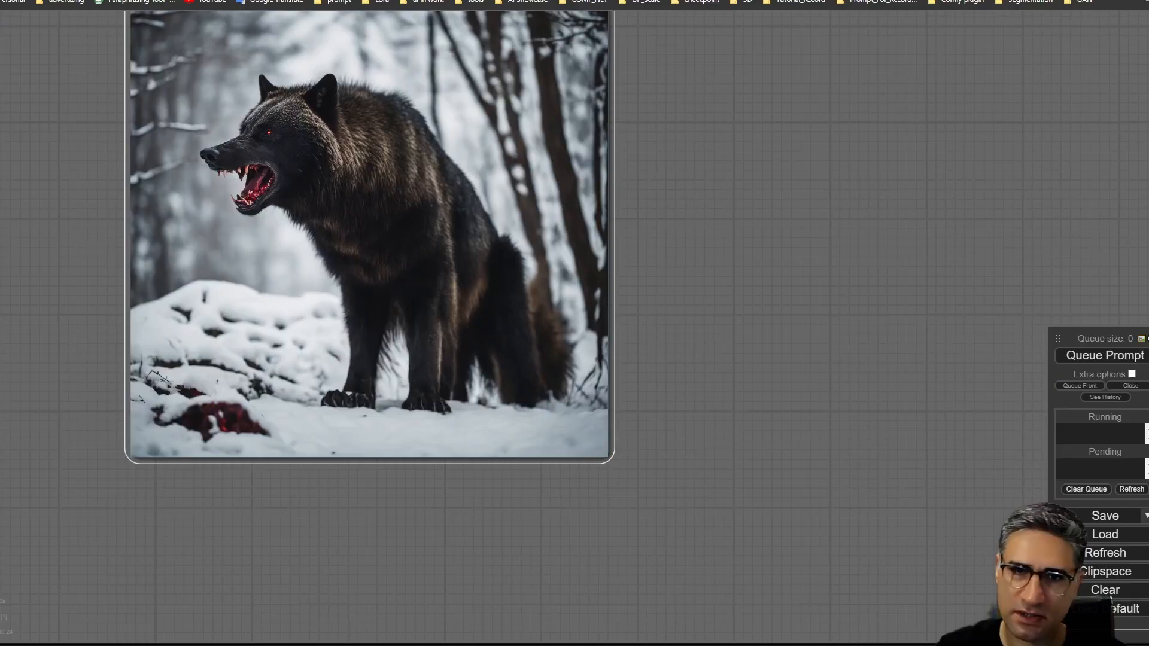
Move the sd_xl_base_1.0 Load Checkpoint node up and right, above the Load LoRA node
{"action": "scroll", "coordinate": [688, 359], "scroll_direction": "down", "scroll_amount": 10}
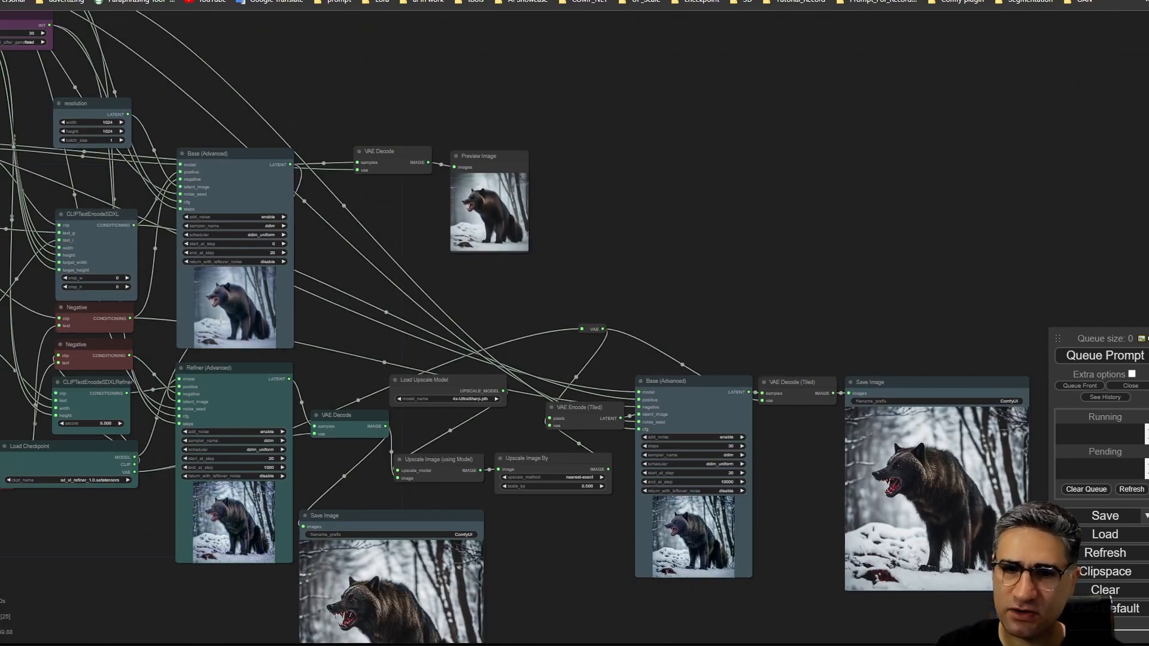
{"action": "left_click_drag", "start_coordinate": [413, 335], "coordinate": [919, 372]}
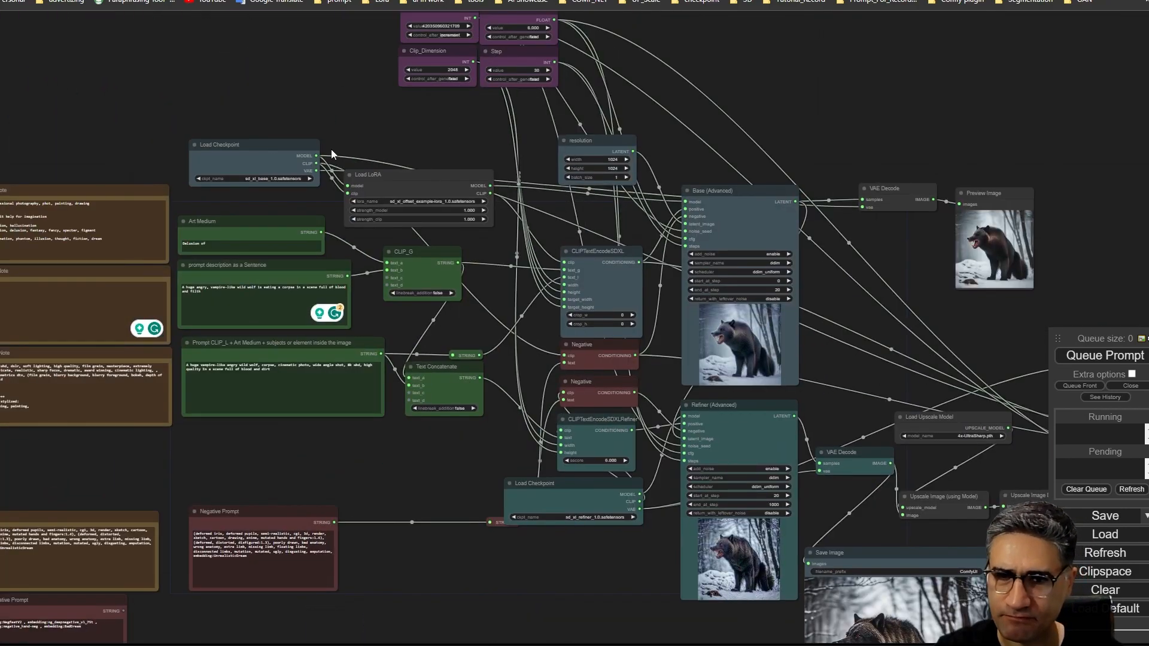
{"action": "scroll", "coordinate": [266, 141], "scroll_direction": "up", "scroll_amount": 6}
{"action": "left_click_drag", "start_coordinate": [266, 141], "coordinate": [404, 84]}
{"action": "scroll", "coordinate": [431, 144], "scroll_direction": "up", "scroll_amount": 5}
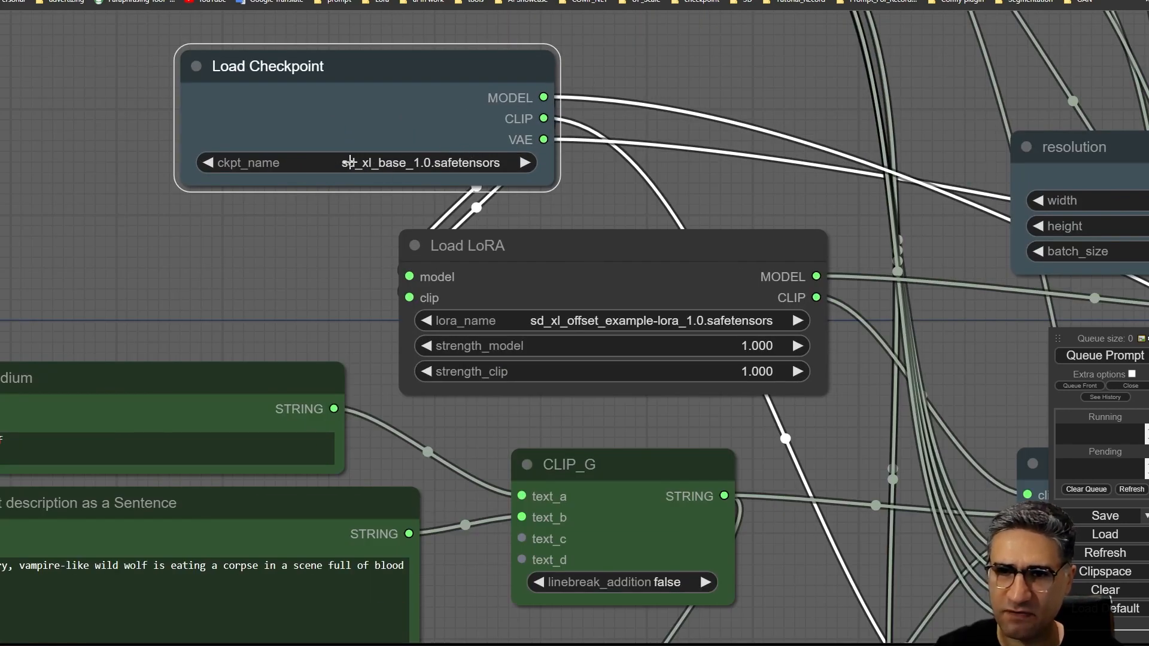
Examine the sd_xl_refiner_1.0 Load Checkpoint node and its links to the Refiner (Advanced) sampler
{"action": "left_click_drag", "start_coordinate": [595, 496], "coordinate": [615, 457]}
{"action": "left_click_drag", "start_coordinate": [659, 415], "coordinate": [281, 59]}
{"action": "scroll", "coordinate": [450, 317], "scroll_direction": "down", "scroll_amount": 6}
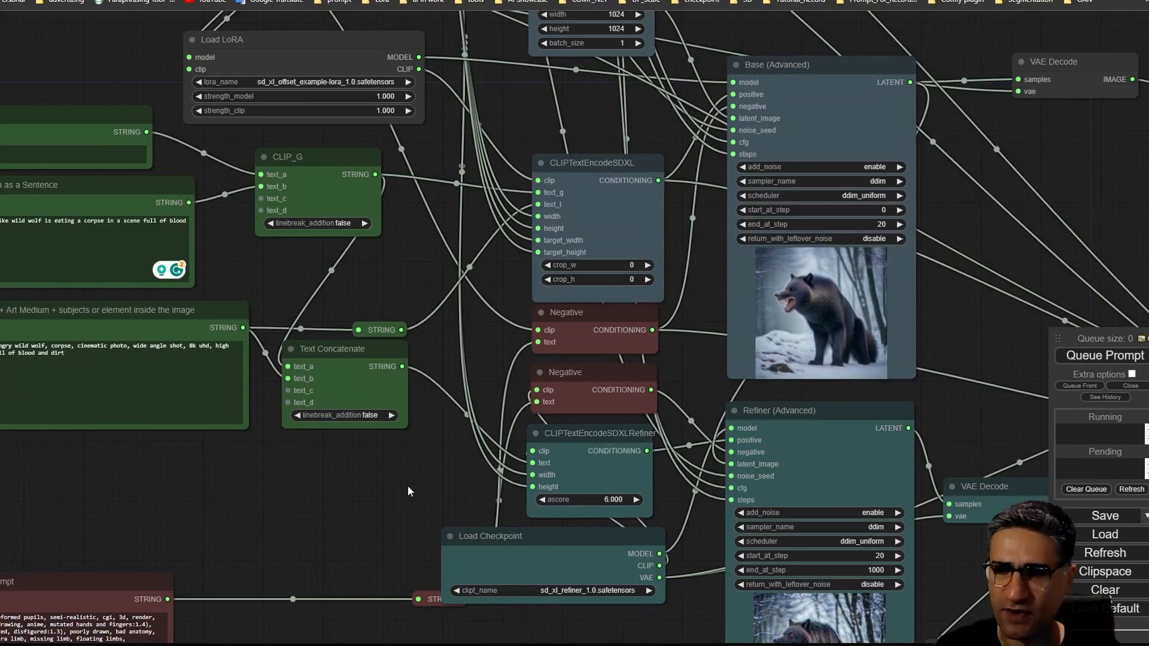
{"action": "scroll", "coordinate": [343, 336], "scroll_direction": "down", "scroll_amount": 6}
{"action": "scroll", "coordinate": [385, 383], "scroll_direction": "up", "scroll_amount": 10}
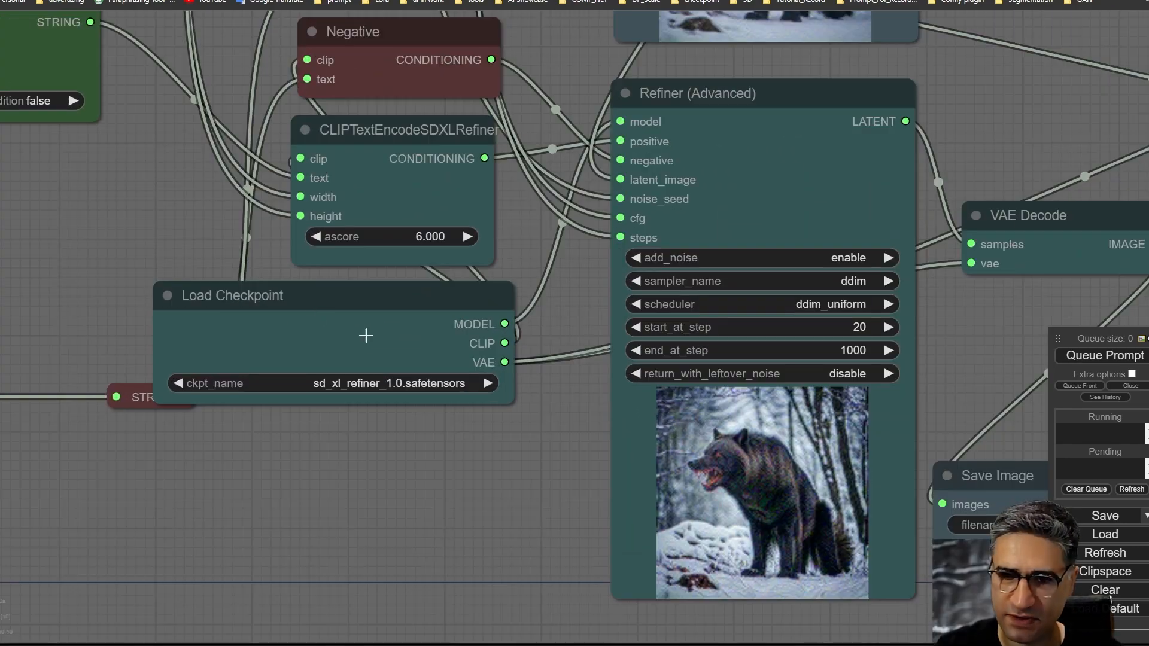
Move the final Base (Advanced) sampler slightly up and left, toward VAE Encode (Tiled)
{"action": "scroll", "coordinate": [366, 336], "scroll_direction": "down", "scroll_amount": 6}
{"action": "scroll", "coordinate": [657, 215], "scroll_direction": "up", "scroll_amount": 7}
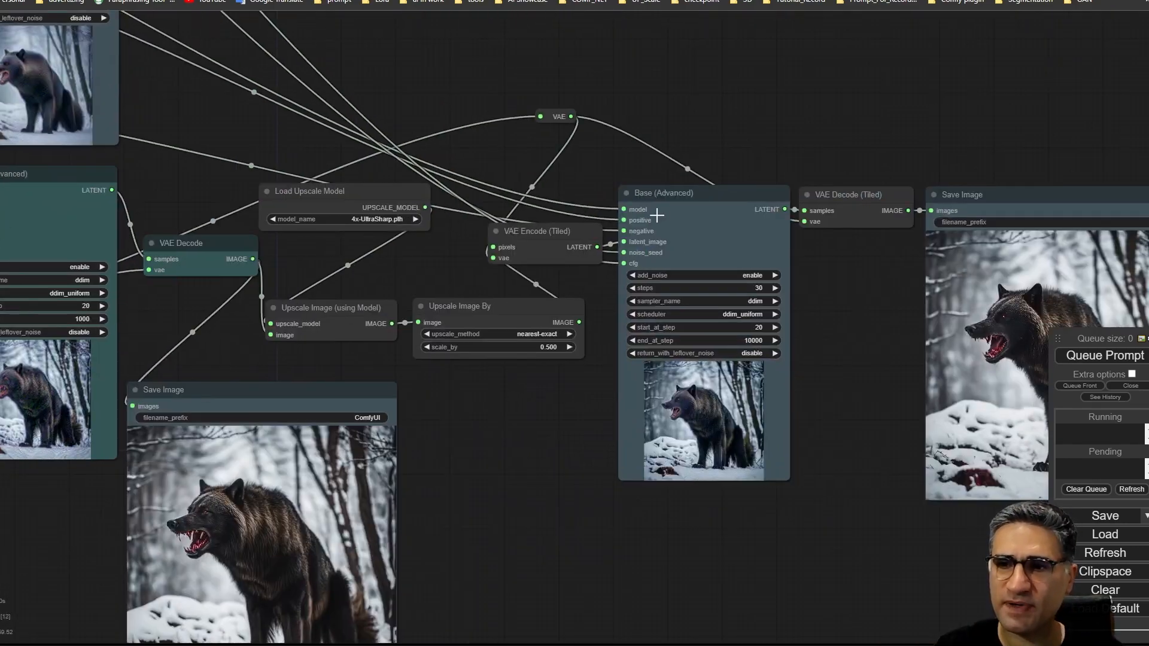
{"action": "left_click_drag", "start_coordinate": [656, 215], "coordinate": [638, 191]}
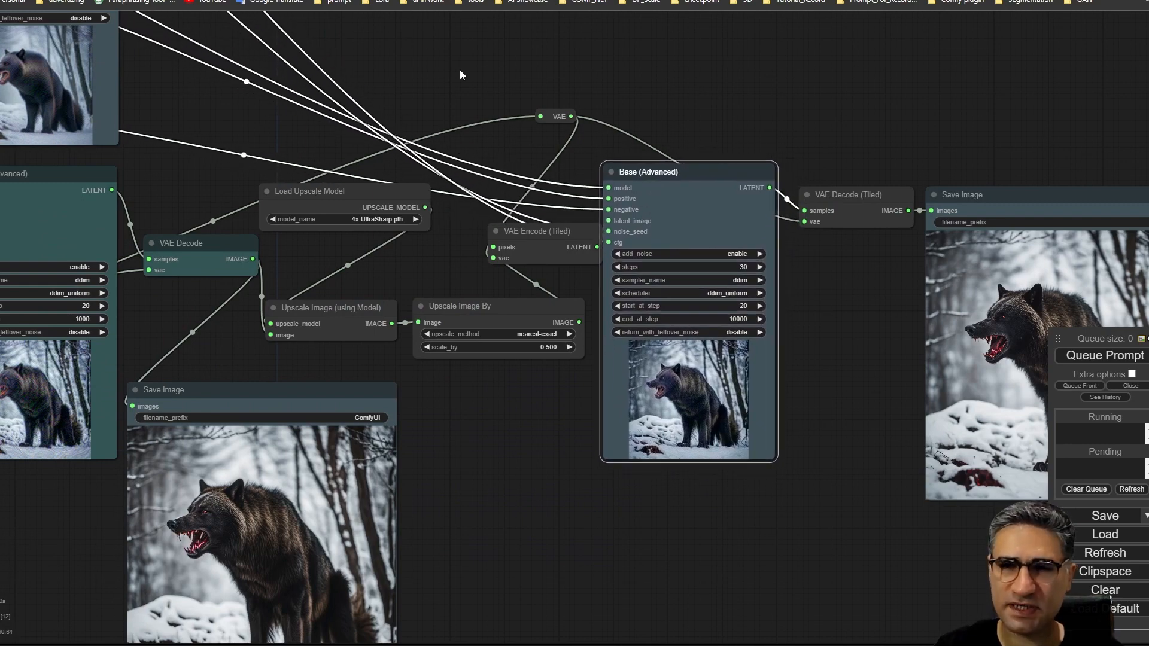
Shift the base Load Checkpoint node further right so it sits directly above Load LoRA
{"action": "scroll", "coordinate": [460, 70], "scroll_direction": "down", "scroll_amount": 6}
{"action": "scroll", "coordinate": [250, 237], "scroll_direction": "up", "scroll_amount": 8}
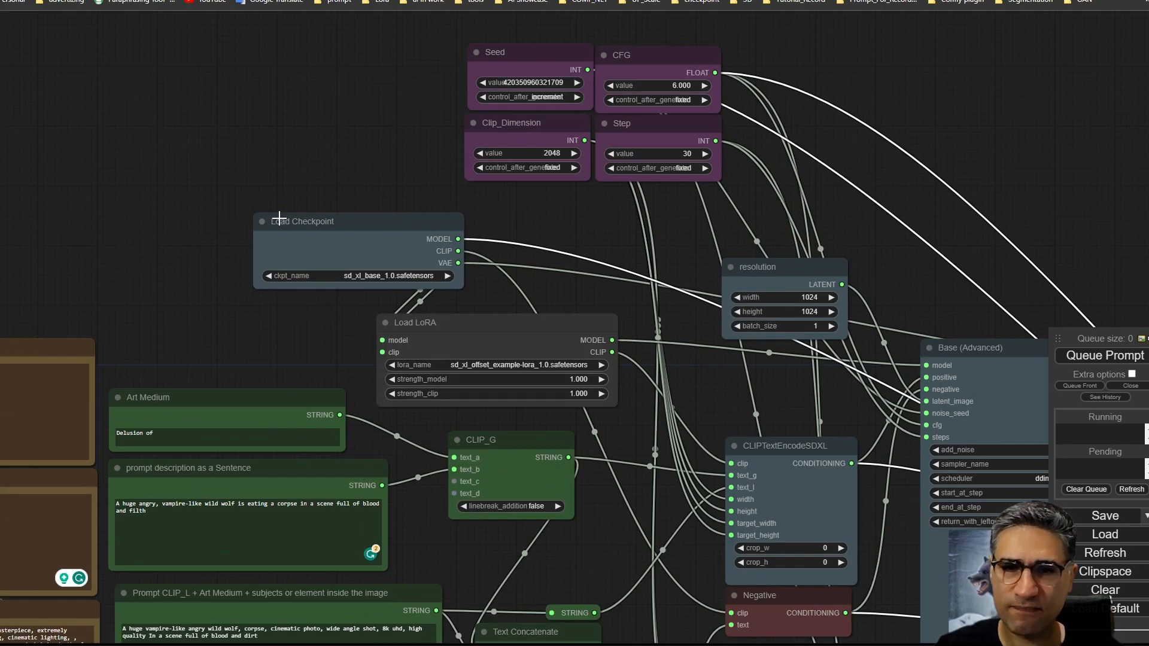
{"action": "scroll", "coordinate": [279, 217], "scroll_direction": "up", "scroll_amount": 5}
{"action": "left_click_drag", "start_coordinate": [441, 251], "coordinate": [608, 278]}
{"action": "left_click_drag", "start_coordinate": [277, 287], "coordinate": [182, 220]}
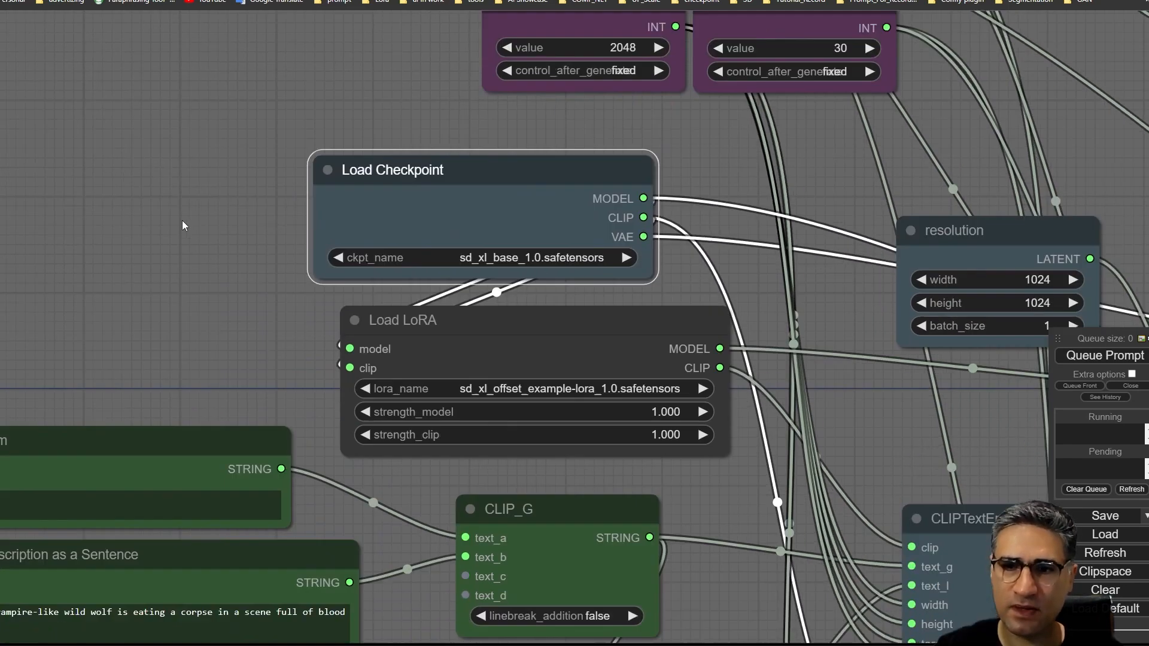
{"action": "left_click_drag", "start_coordinate": [242, 262], "coordinate": [178, 219]}
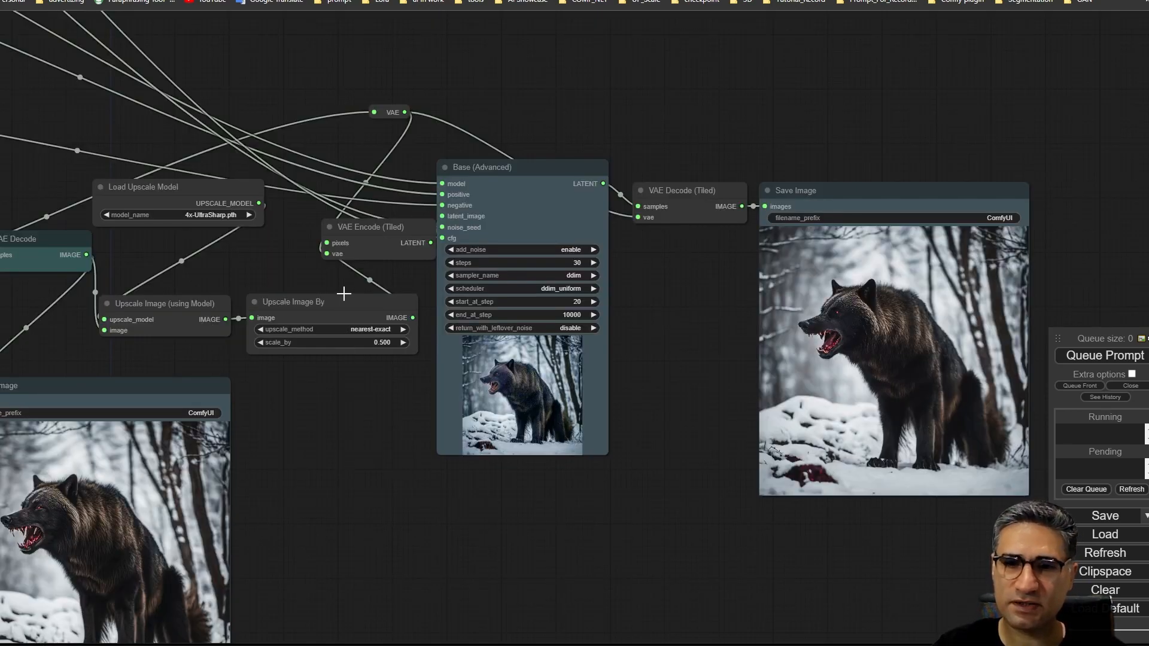
Move VAE Encode (Tiled) away from the final Base (Advanced) sampler to expose its link to latent_image
{"action": "scroll", "coordinate": [419, 254], "scroll_direction": "up", "scroll_amount": 10}
{"action": "left_click", "coordinate": [279, 212]}
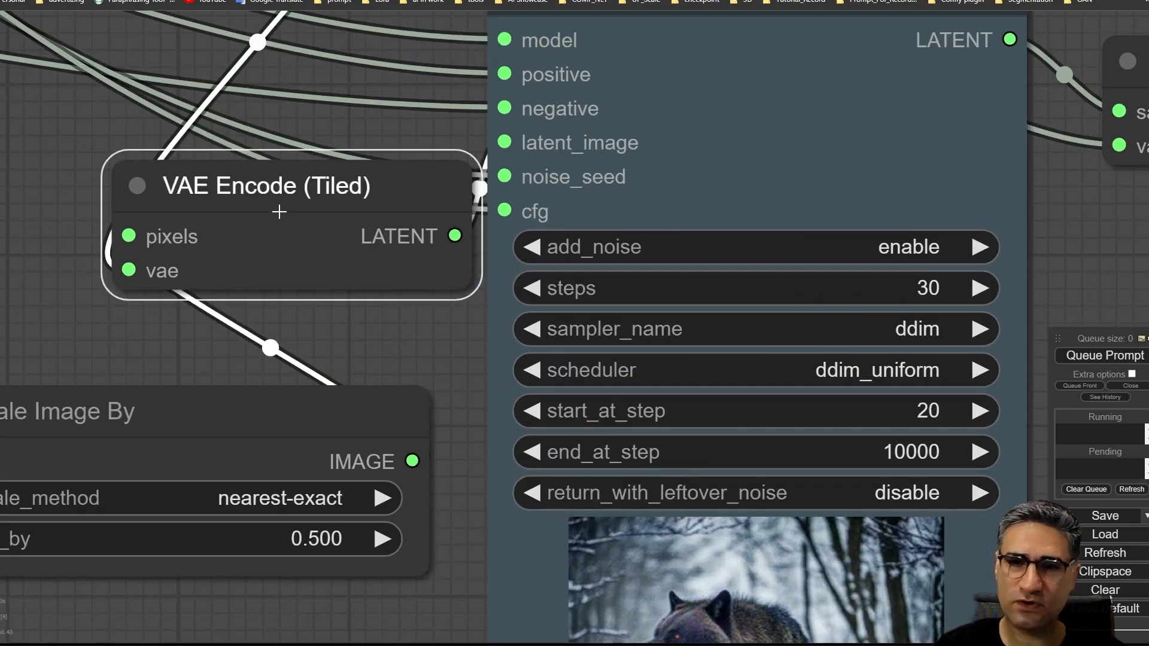
{"action": "left_click_drag", "start_coordinate": [222, 183], "coordinate": [151, 182]}
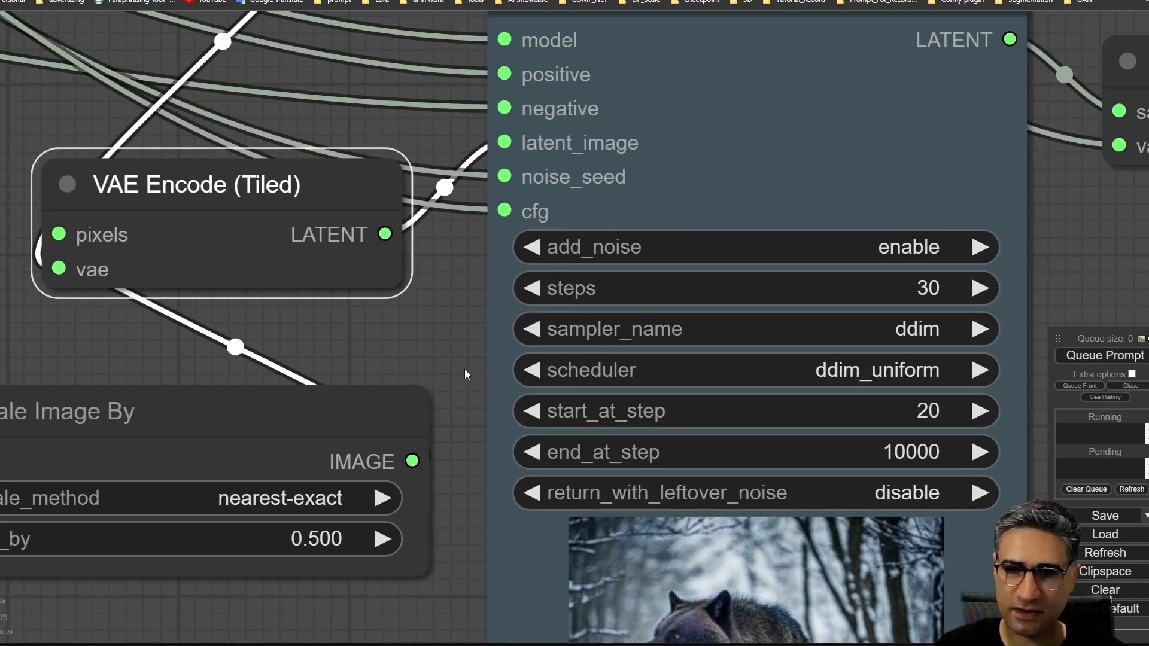
Move VAE Decode (Tiled) up and closer to the final Base (Advanced) sampler
{"action": "left_click_drag", "start_coordinate": [1086, 302], "coordinate": [360, 476]}
{"action": "left_click_drag", "start_coordinate": [439, 236], "coordinate": [441, 220]}
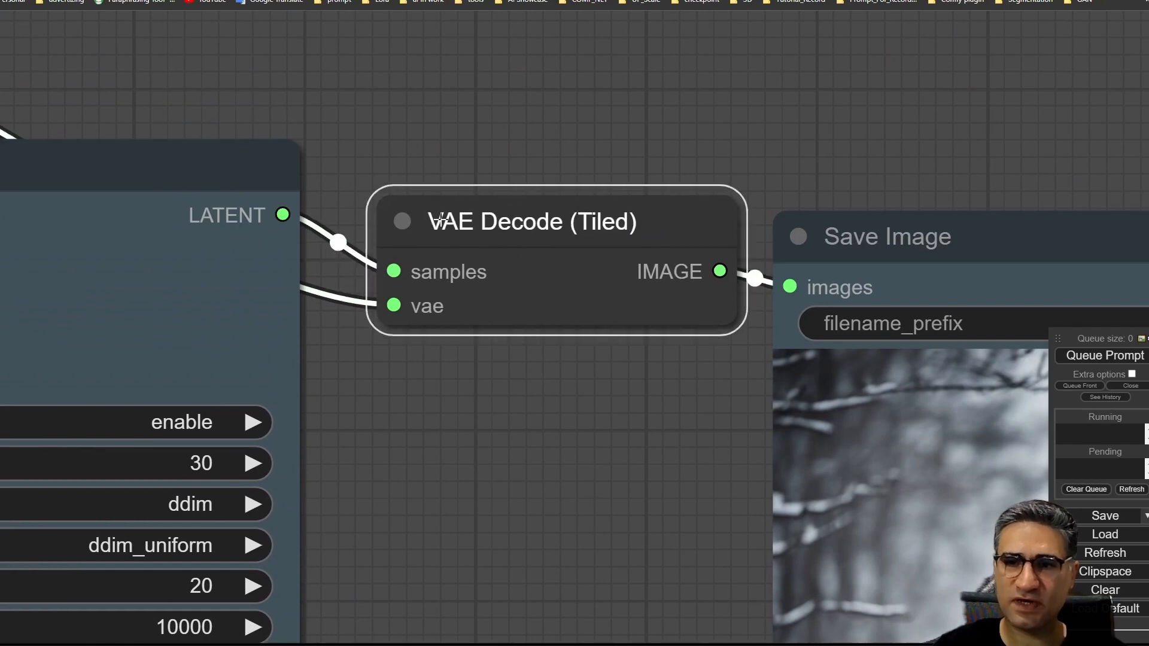
{"action": "left_click_drag", "start_coordinate": [509, 472], "coordinate": [533, 439]}
{"action": "scroll", "coordinate": [534, 383], "scroll_direction": "down", "scroll_amount": 5}
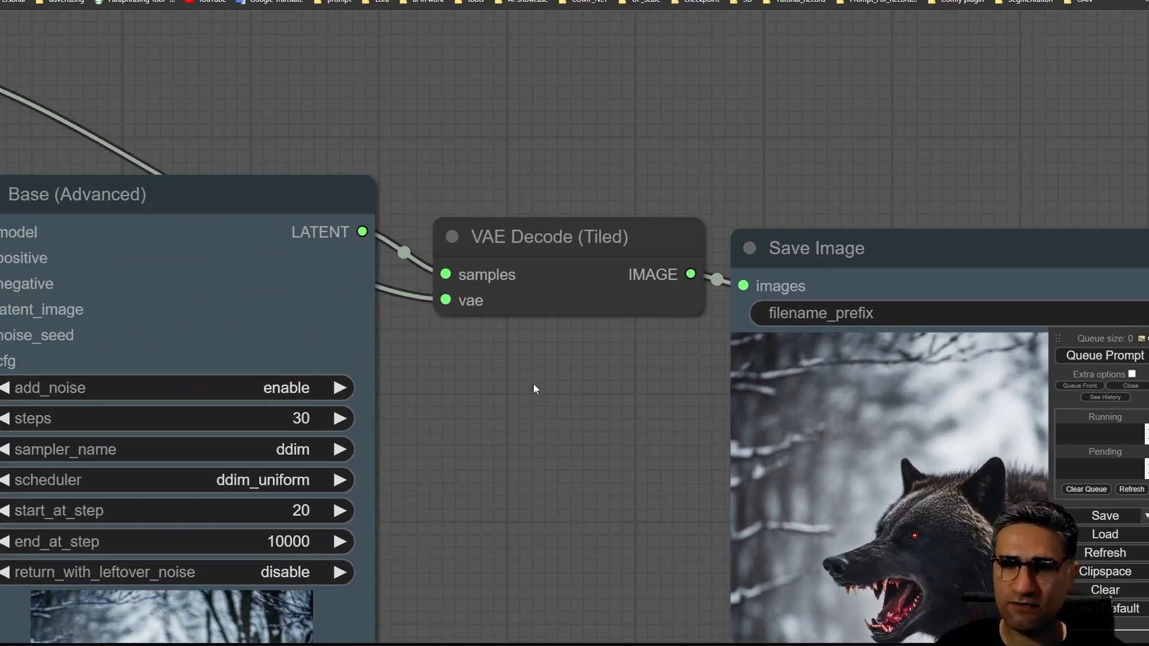
{"action": "left_click_drag", "start_coordinate": [528, 270], "coordinate": [501, 245]}
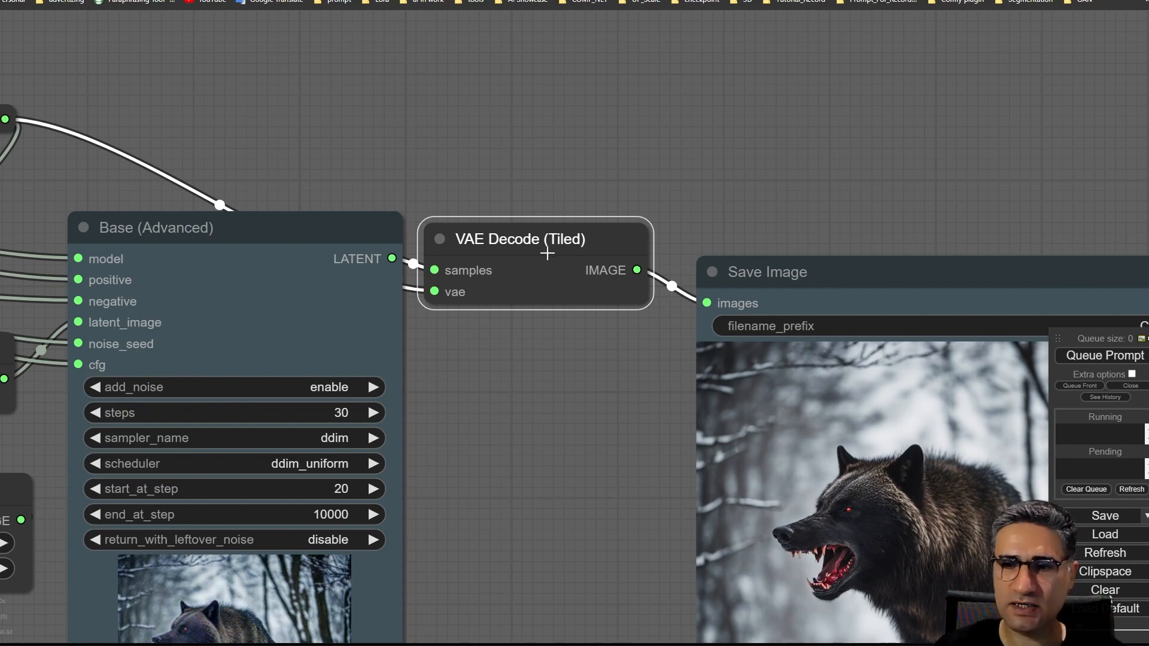
{"action": "left_click_drag", "start_coordinate": [551, 538], "coordinate": [673, 348]}
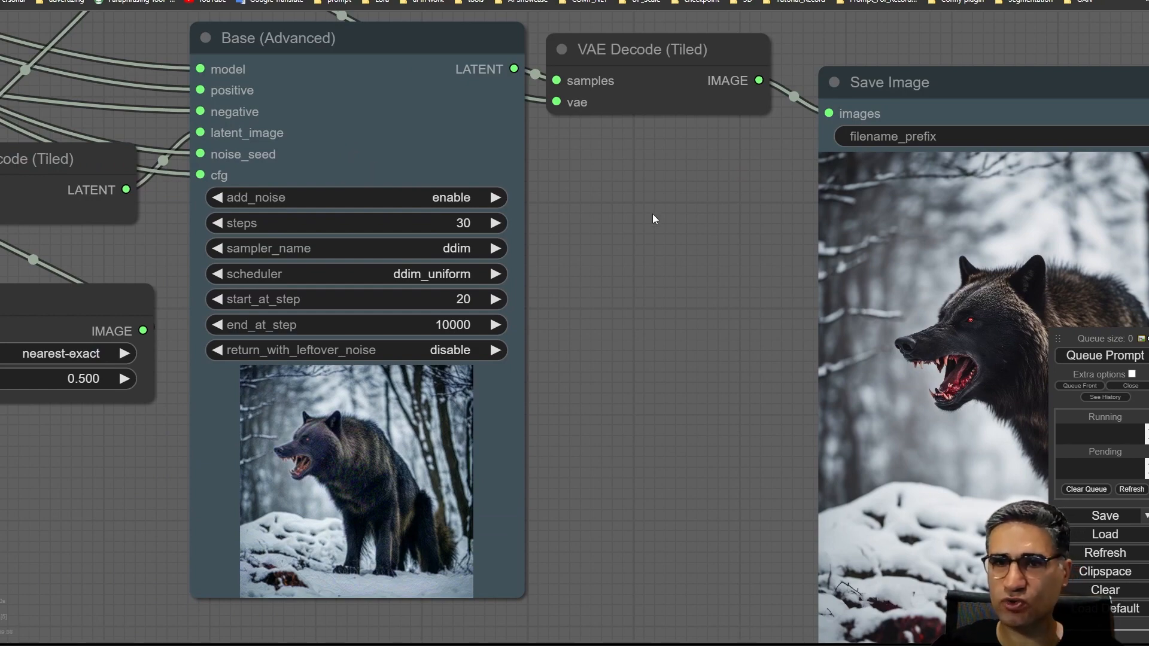
{"action": "scroll", "coordinate": [584, 241], "scroll_direction": "down", "scroll_amount": 4}
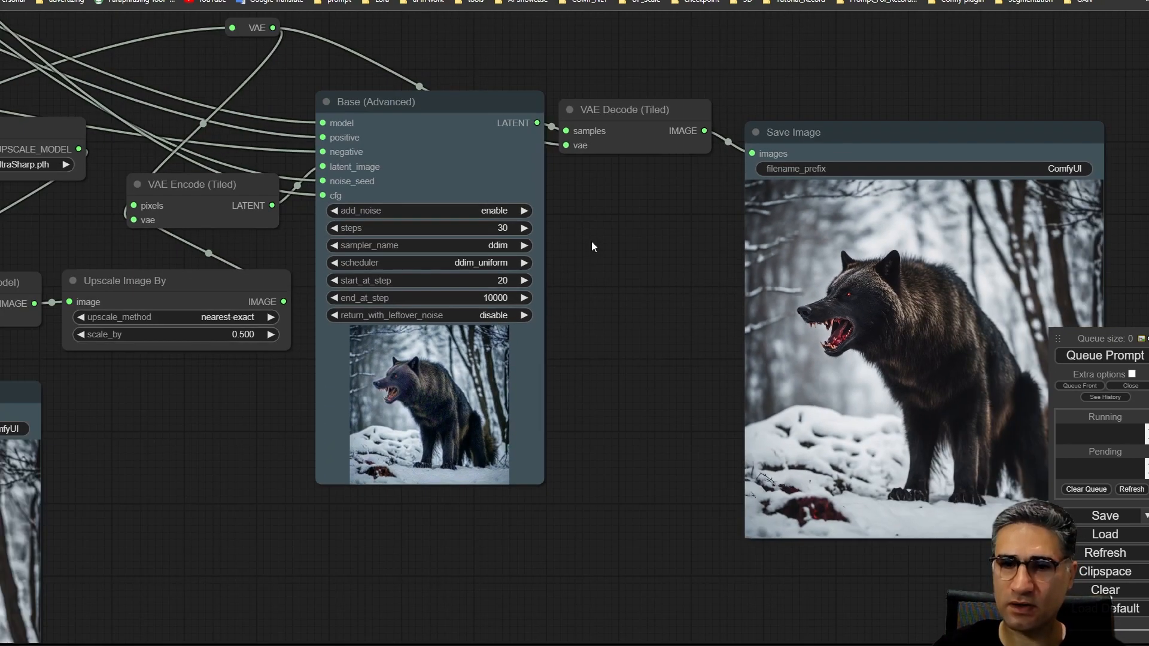
{"action": "left_click_drag", "start_coordinate": [595, 241], "coordinate": [630, 476]}
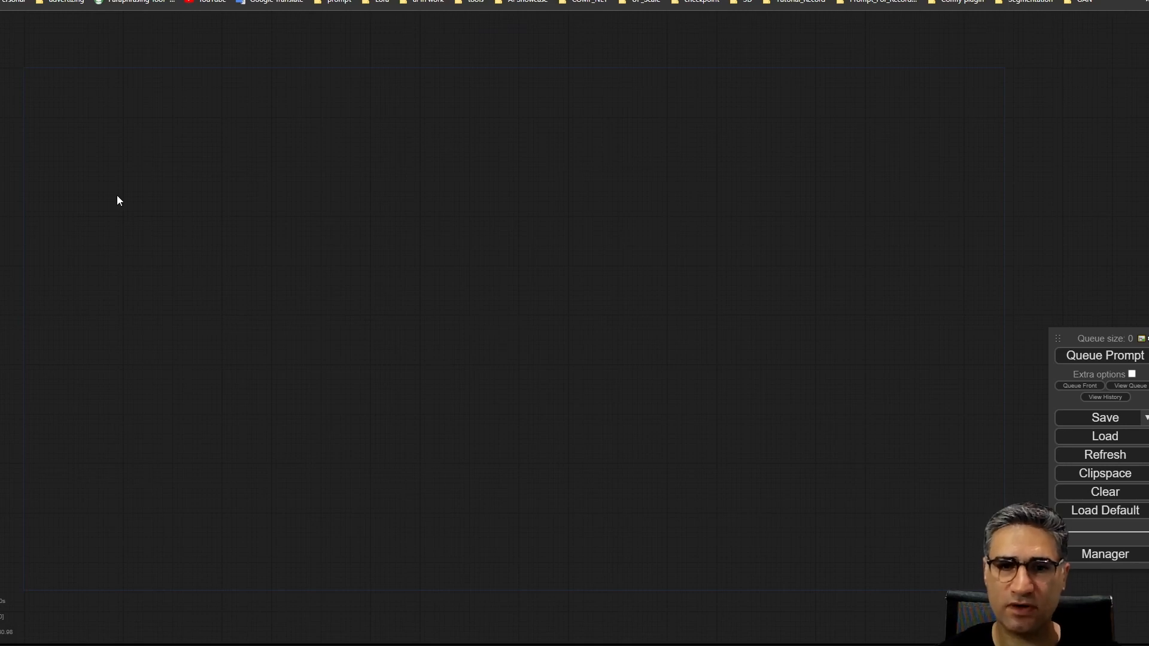
Add a Load Checkpoint node to the upper-left area of the empty canvas
{"action": "scroll", "coordinate": [124, 158], "scroll_direction": "up", "scroll_amount": 8}
{"action": "left_click_drag", "start_coordinate": [124, 147], "coordinate": [267, 178]}
{"action": "scroll", "coordinate": [272, 187], "scroll_direction": "up", "scroll_amount": 2}
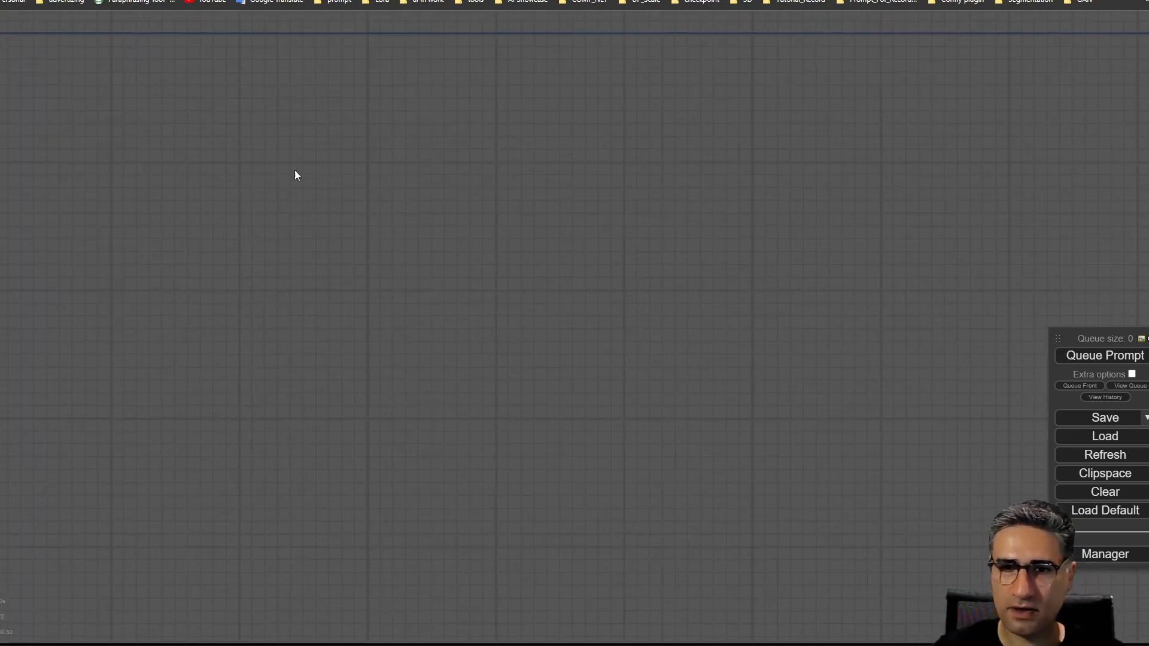
{"action": "double_click", "coordinate": [295, 173]}
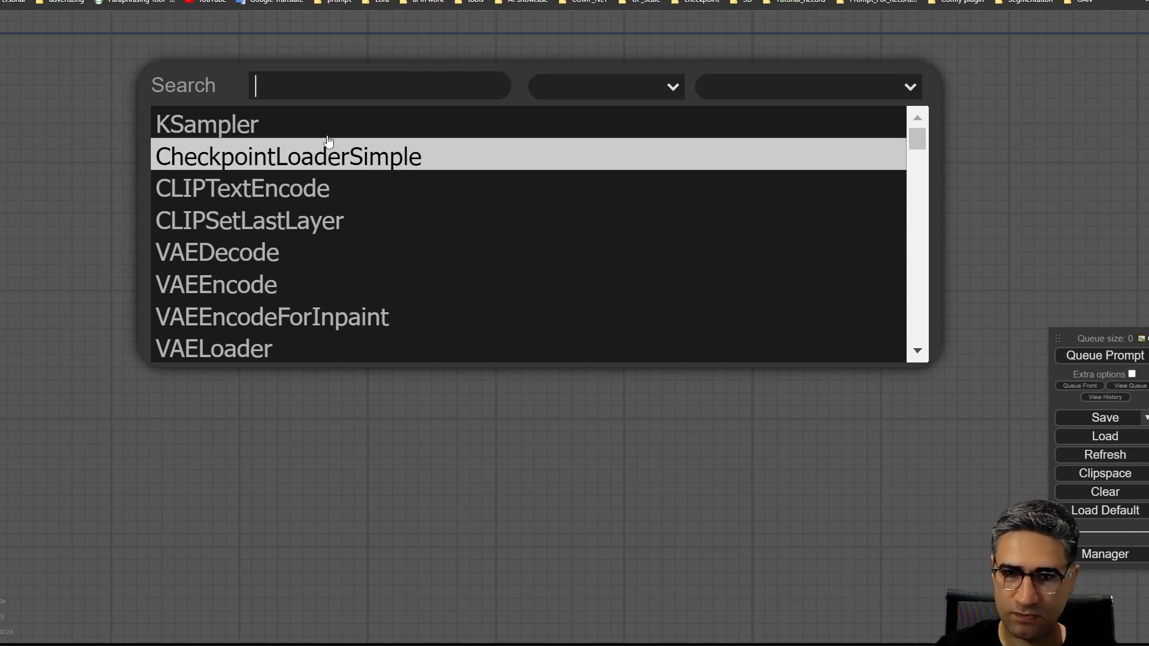
{"action": "left_click", "coordinate": [358, 163]}
Set the Load Checkpoint node's checkpoint to sd_xl_base_1.0.safetensors
{"action": "scroll", "coordinate": [512, 281], "scroll_direction": "down", "scroll_amount": 5}
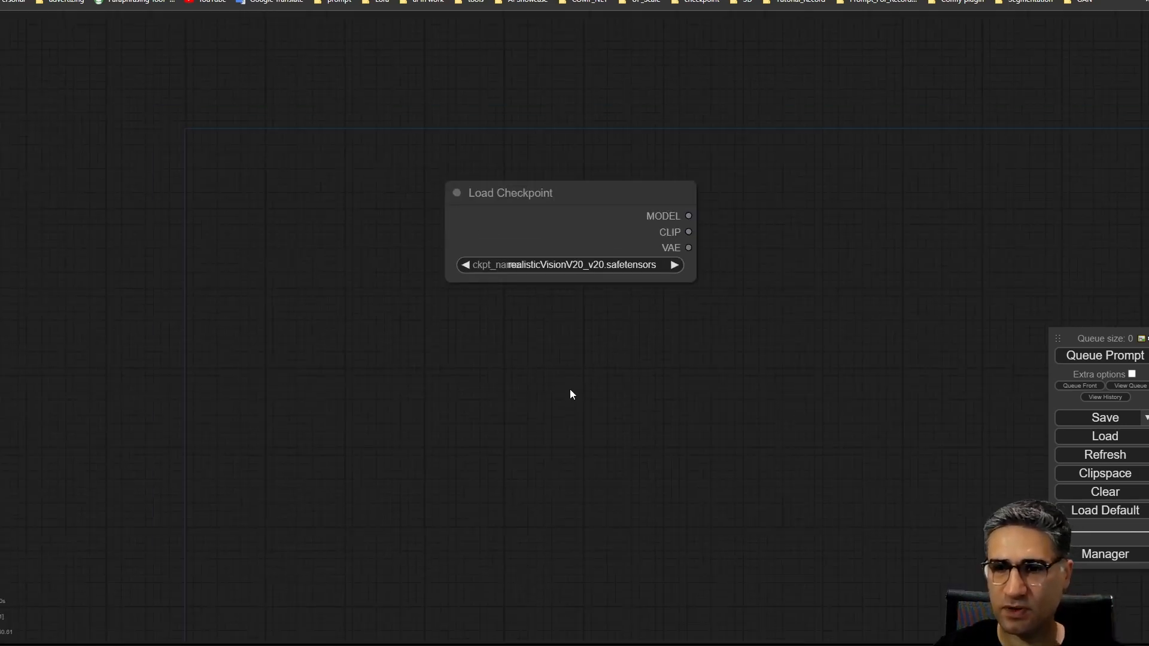
{"action": "left_click_drag", "start_coordinate": [570, 389], "coordinate": [426, 392]}
{"action": "scroll", "coordinate": [473, 296], "scroll_direction": "up", "scroll_amount": 6}
{"action": "left_click", "coordinate": [442, 248]}
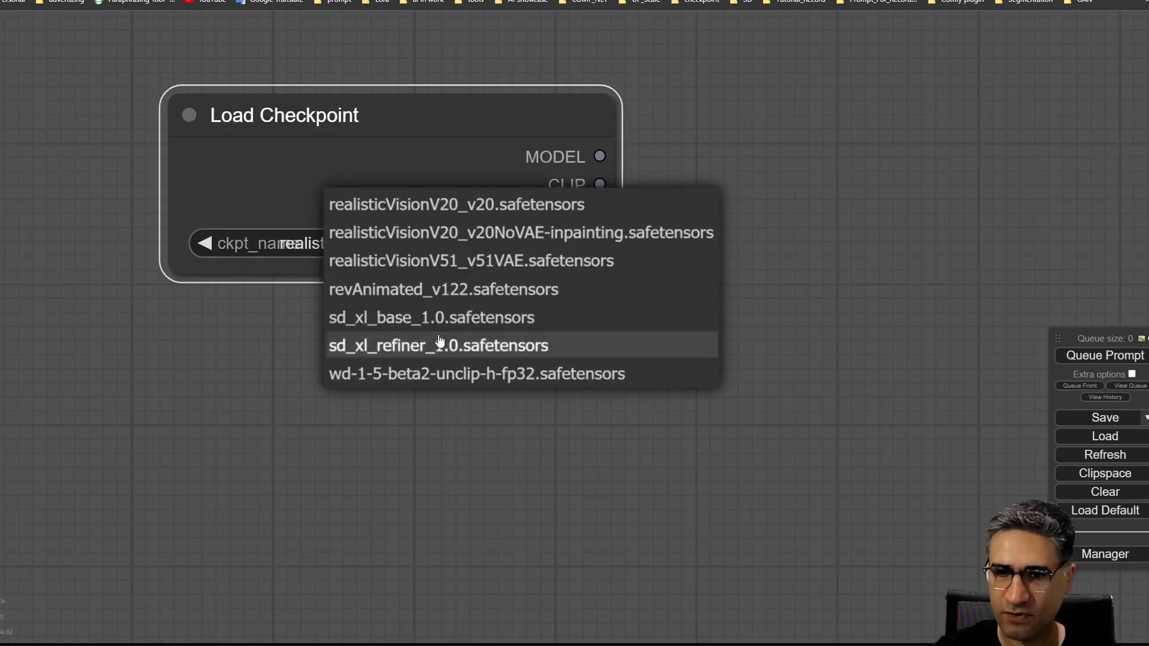
{"action": "left_click", "coordinate": [406, 321]}
Duplicate the base Load Checkpoint node and place the copy directly beneath the original
{"action": "left_click", "coordinate": [387, 459]}
{"action": "left_click_drag", "start_coordinate": [526, 355], "coordinate": [582, 369]}
{"action": "scroll", "coordinate": [379, 329], "scroll_direction": "down", "scroll_amount": 7}
{"action": "left_click_drag", "start_coordinate": [447, 212], "coordinate": [266, 296]}
{"action": "left_click", "coordinate": [311, 268]}
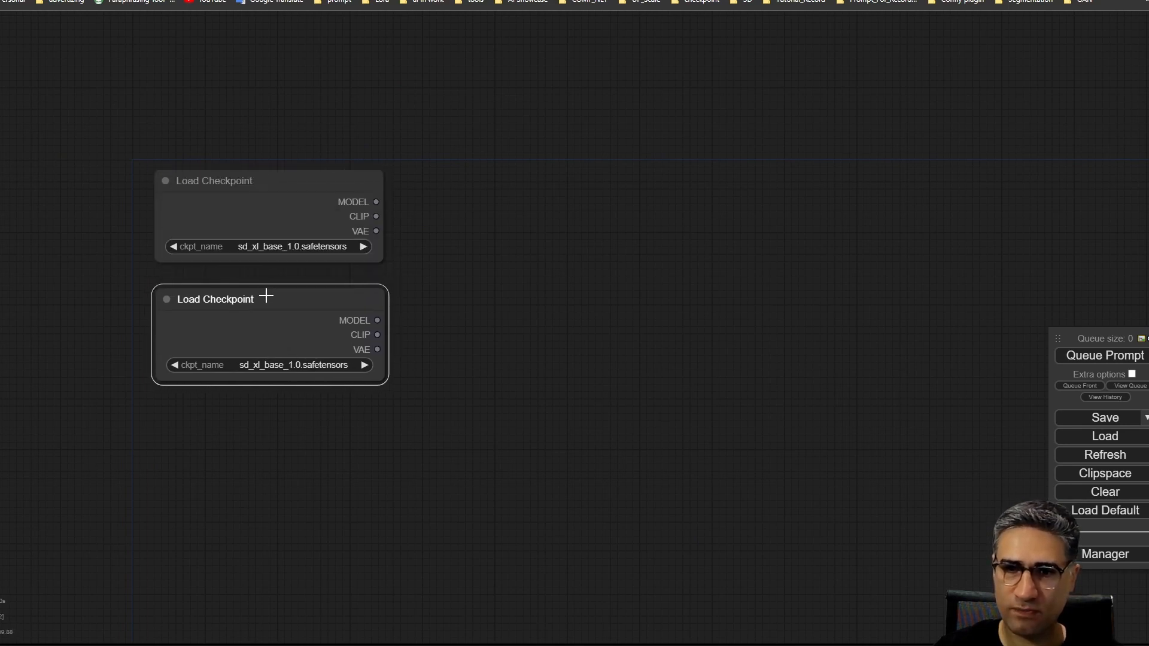
Set the lower Load Checkpoint node's checkpoint to sd_xl_refiner_1.0.safetensors
{"action": "scroll", "coordinate": [329, 431], "scroll_direction": "up", "scroll_amount": 7}
{"action": "left_click", "coordinate": [315, 312]}
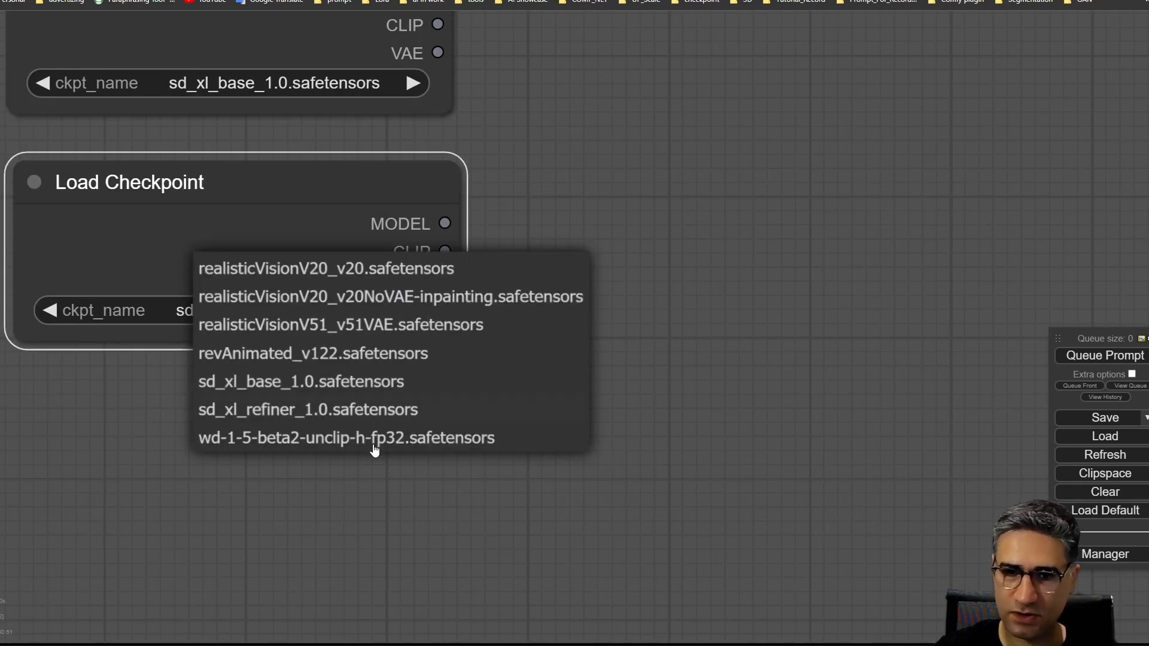
{"action": "left_click", "coordinate": [314, 420]}
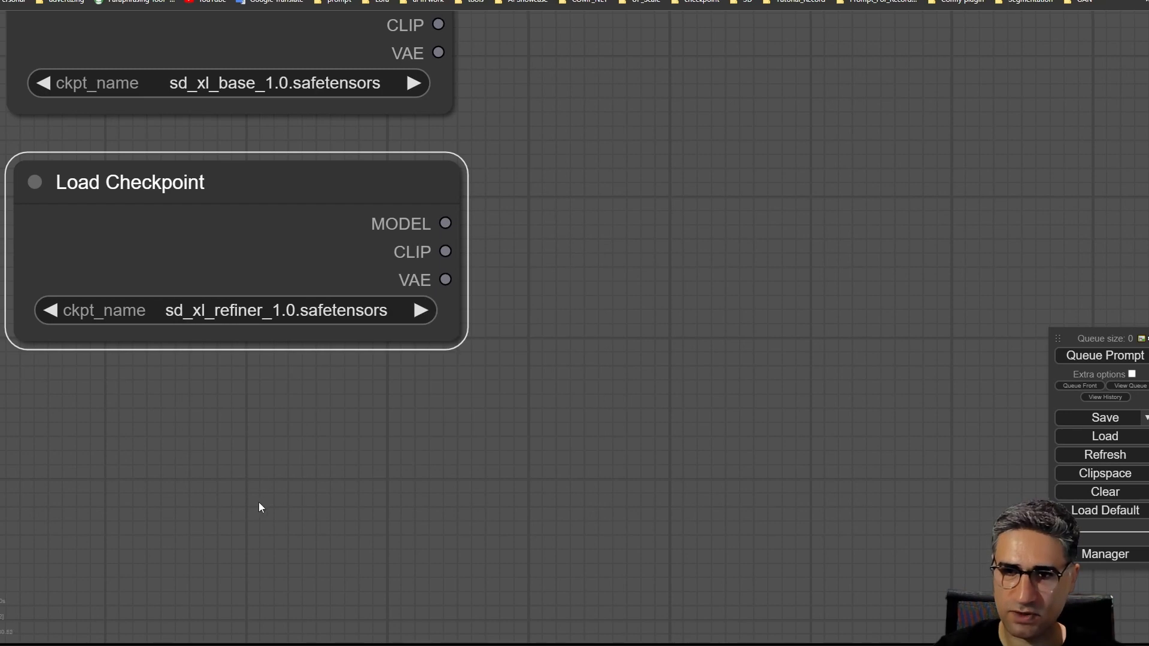
Add a Load LoRA node fed by the base checkpoint's MODEL output and align it beside that checkpoint
{"action": "scroll", "coordinate": [583, 329], "scroll_direction": "down", "scroll_amount": 4}
{"action": "left_click_drag", "start_coordinate": [584, 329], "coordinate": [425, 365]}
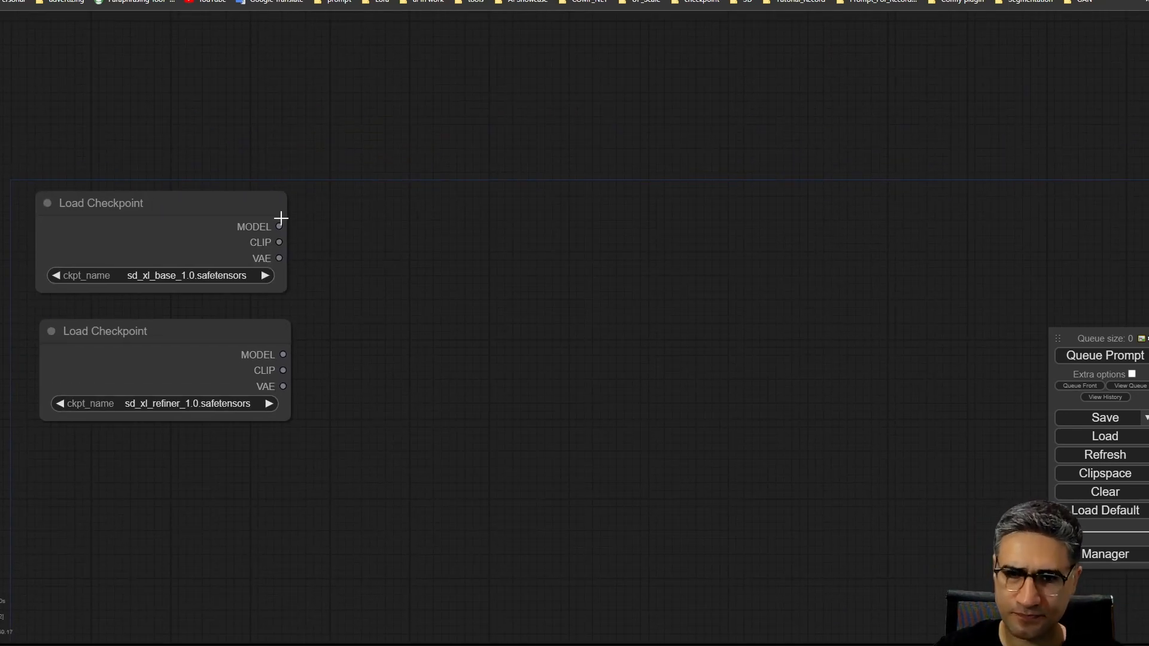
{"action": "scroll", "coordinate": [255, 254], "scroll_direction": "up", "scroll_amount": 8}
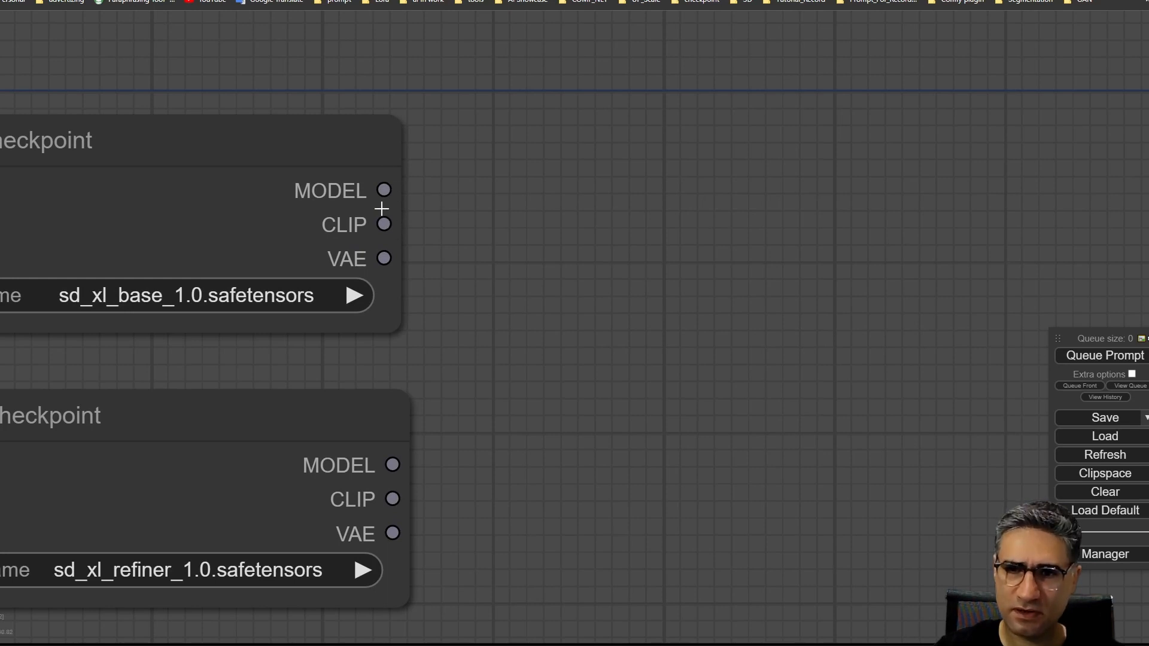
{"action": "left_click_drag", "start_coordinate": [384, 191], "coordinate": [450, 167]}
{"action": "left_click", "coordinate": [473, 245]}
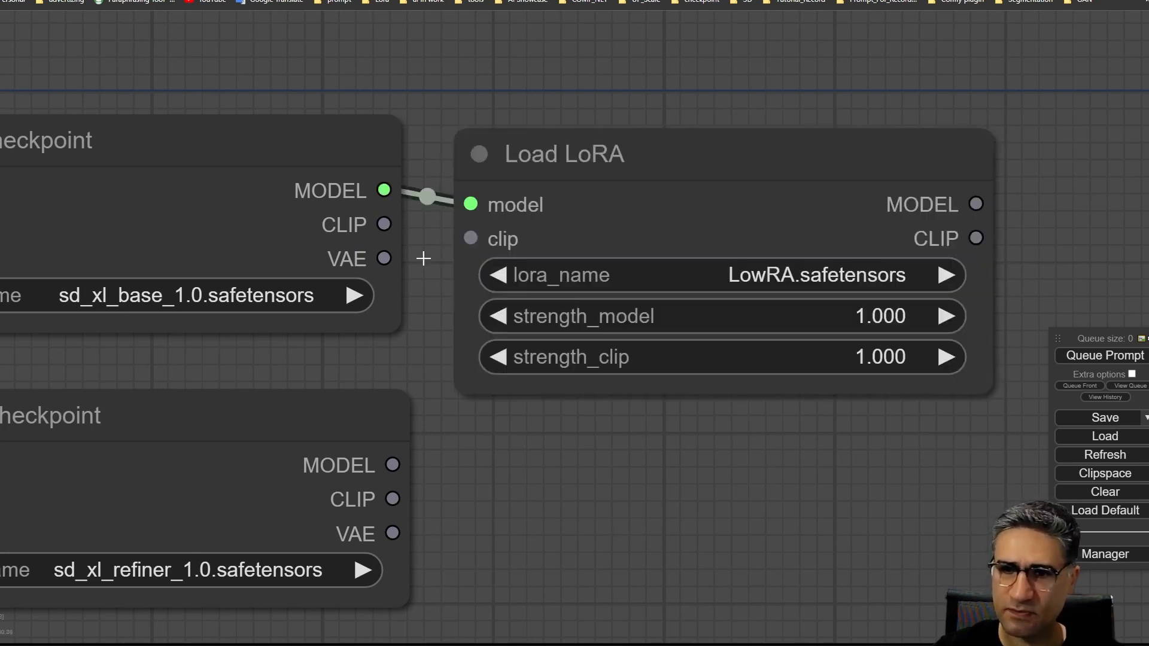
{"action": "mouse_move", "coordinate": [693, 159]}
{"action": "left_mouse_down"}
{"action": "mouse_move", "coordinate": [716, 141]}
{"action": "mouse_move", "coordinate": [704, 146]}
{"action": "left_mouse_up"}
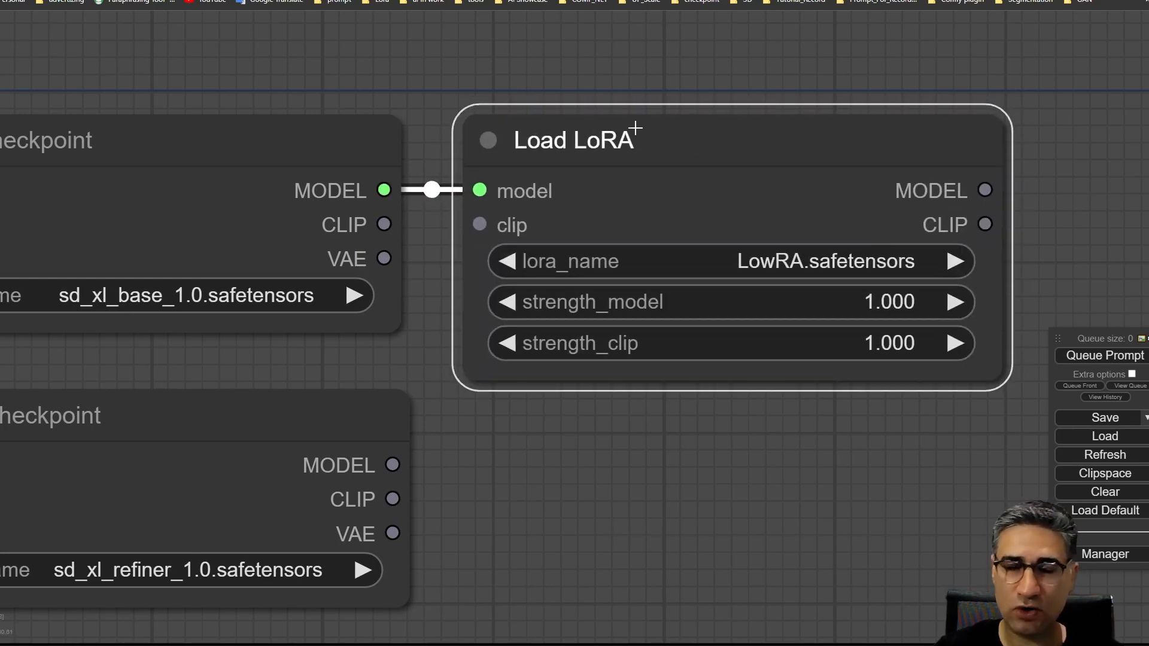
Set Load LoRA to sd_xl_offset_example-lora_1.0.safetensors and connect the base checkpoint's CLIP output to its clip input
{"action": "left_click_drag", "start_coordinate": [352, 35], "coordinate": [216, 29]}
{"action": "scroll", "coordinate": [402, 134], "scroll_direction": "down", "scroll_amount": 3}
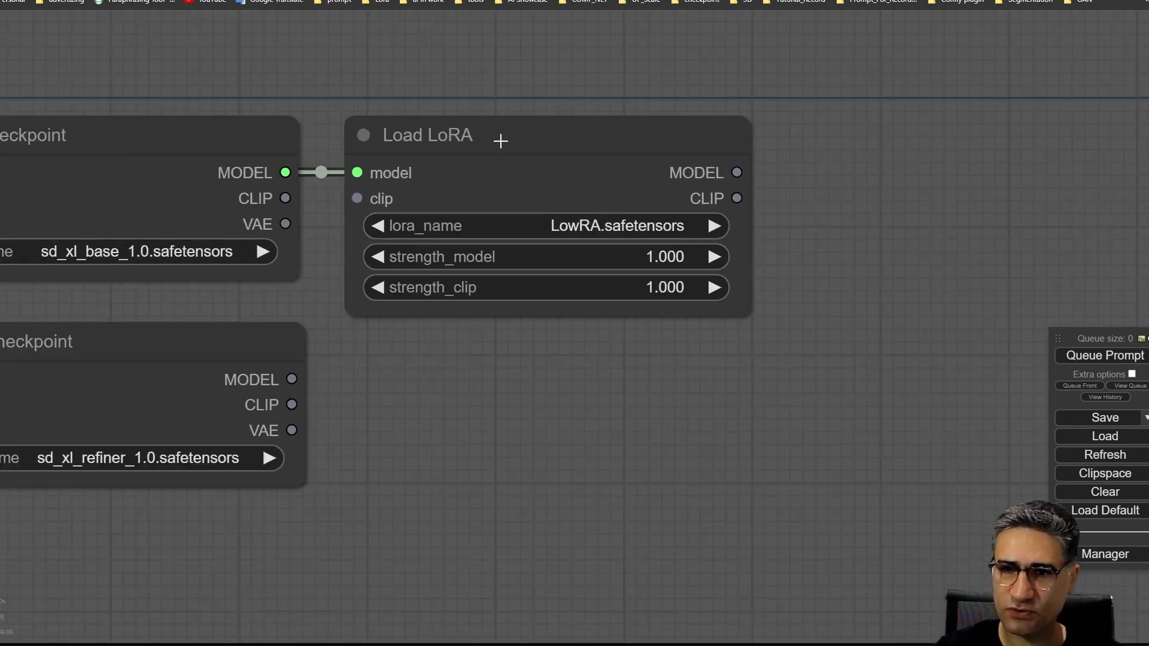
{"action": "left_click", "coordinate": [572, 226]}
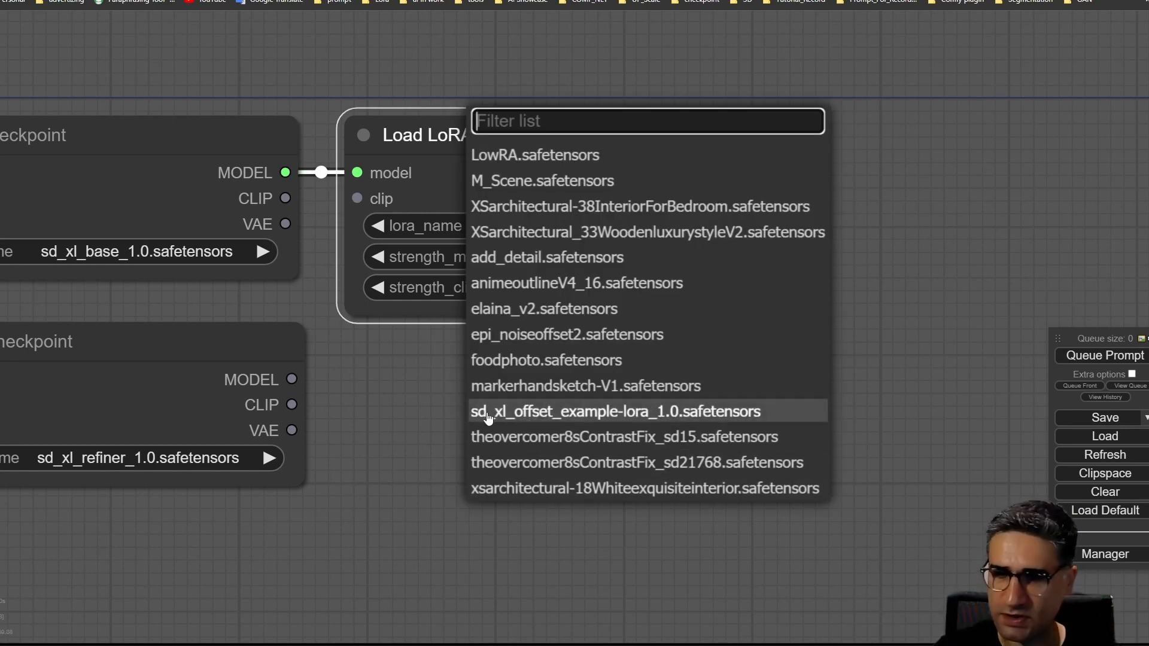
{"action": "left_click", "coordinate": [522, 416]}
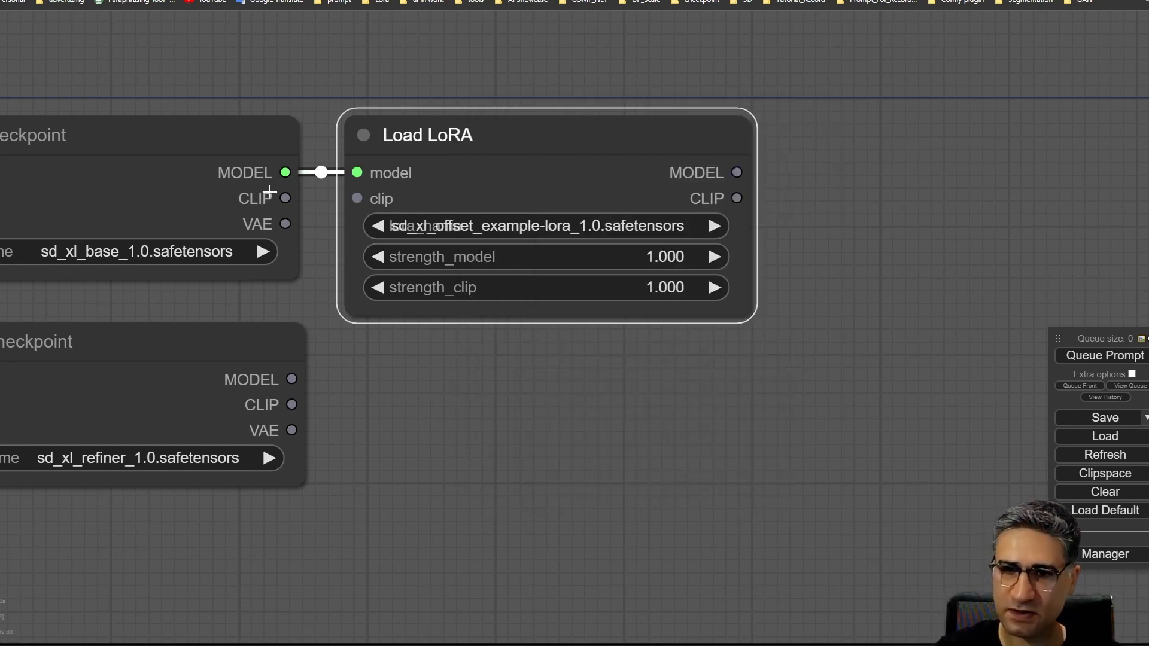
{"action": "left_click_drag", "start_coordinate": [285, 198], "coordinate": [358, 198]}
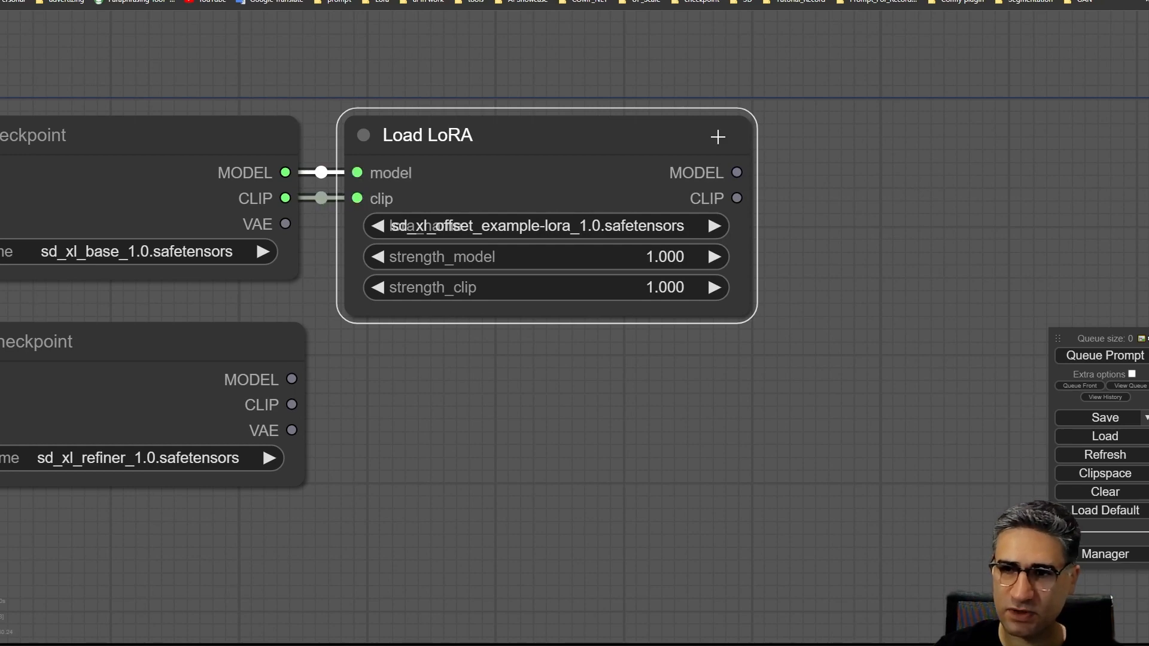
Search for "adv" and add a KSampler (Advanced) node to the right of Load LoRA
{"action": "left_click_drag", "start_coordinate": [699, 196], "coordinate": [655, 176]}
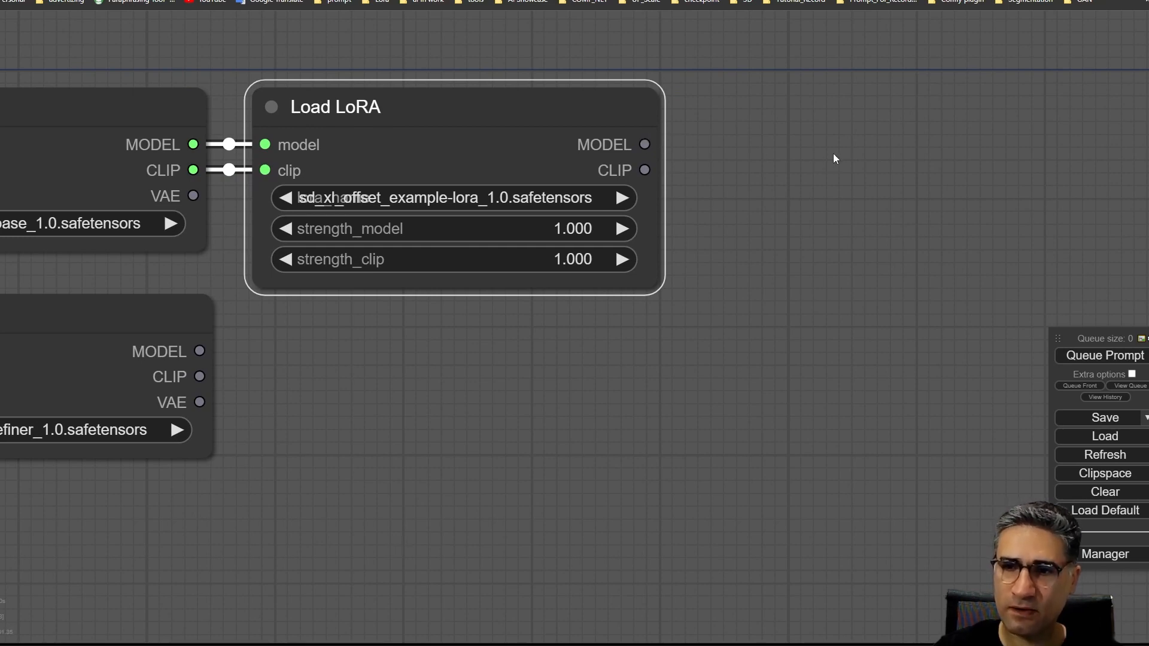
{"action": "left_click_drag", "start_coordinate": [773, 172], "coordinate": [530, 183]}
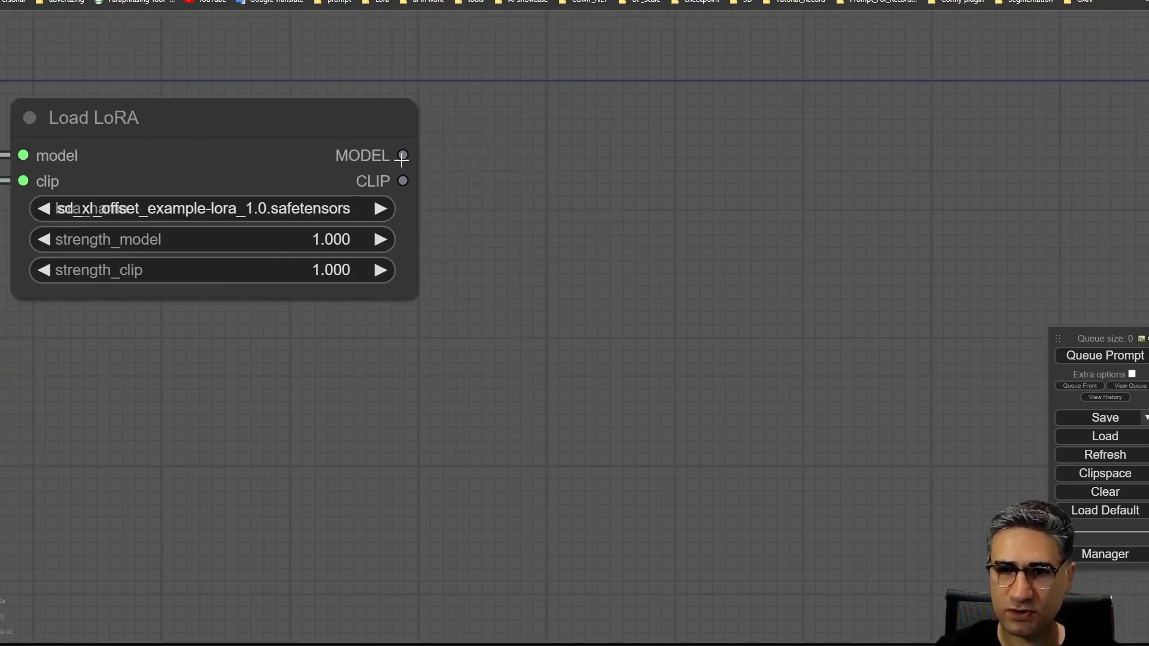
{"action": "left_click_drag", "start_coordinate": [582, 150], "coordinate": [519, 152]}
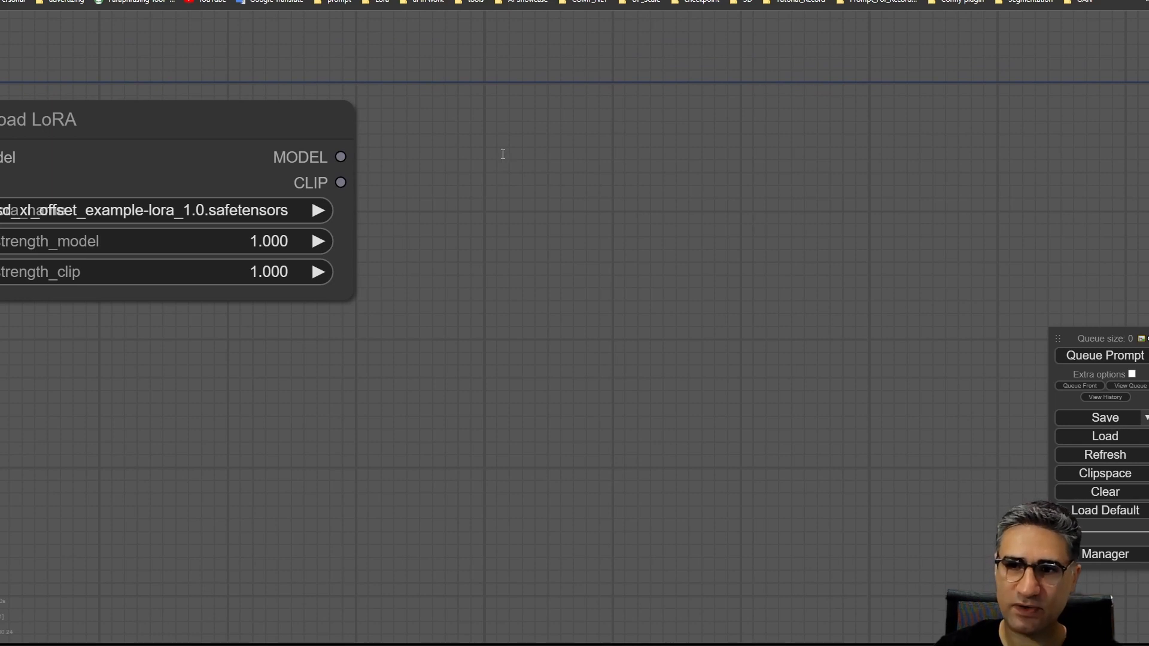
{"action": "double_click", "coordinate": [502, 154]}
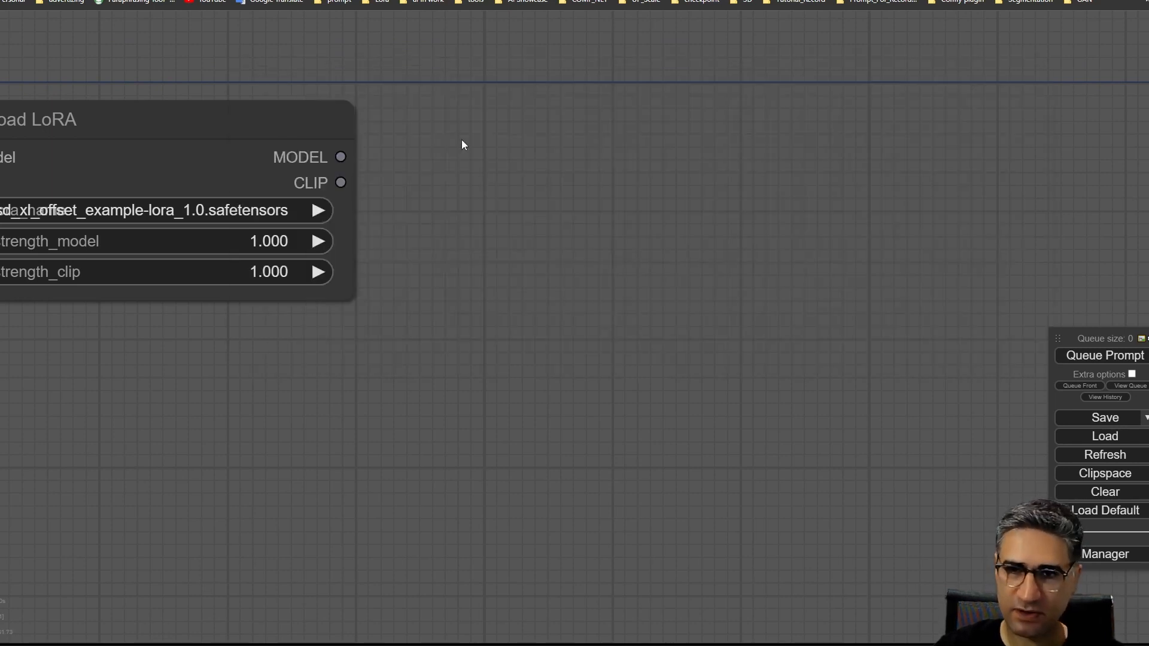
{"action": "double_click", "coordinate": [463, 145]}
{"action": "type", "text": "ad"}
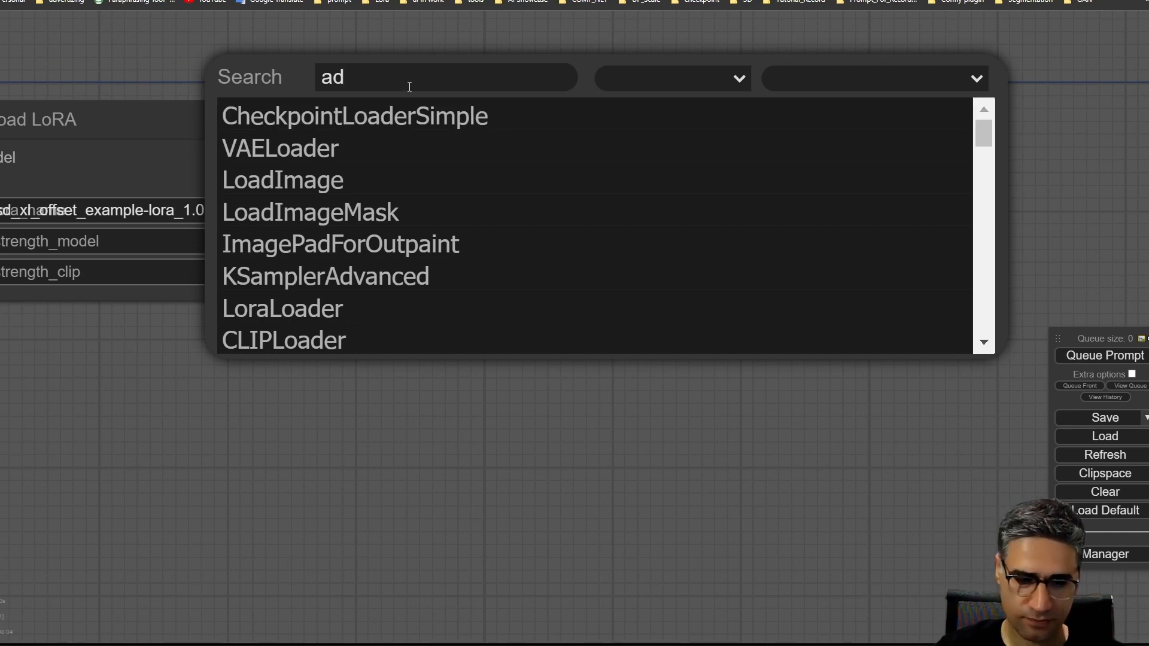
{"action": "type", "text": "v"}
{"action": "left_click", "coordinate": [569, 122]}
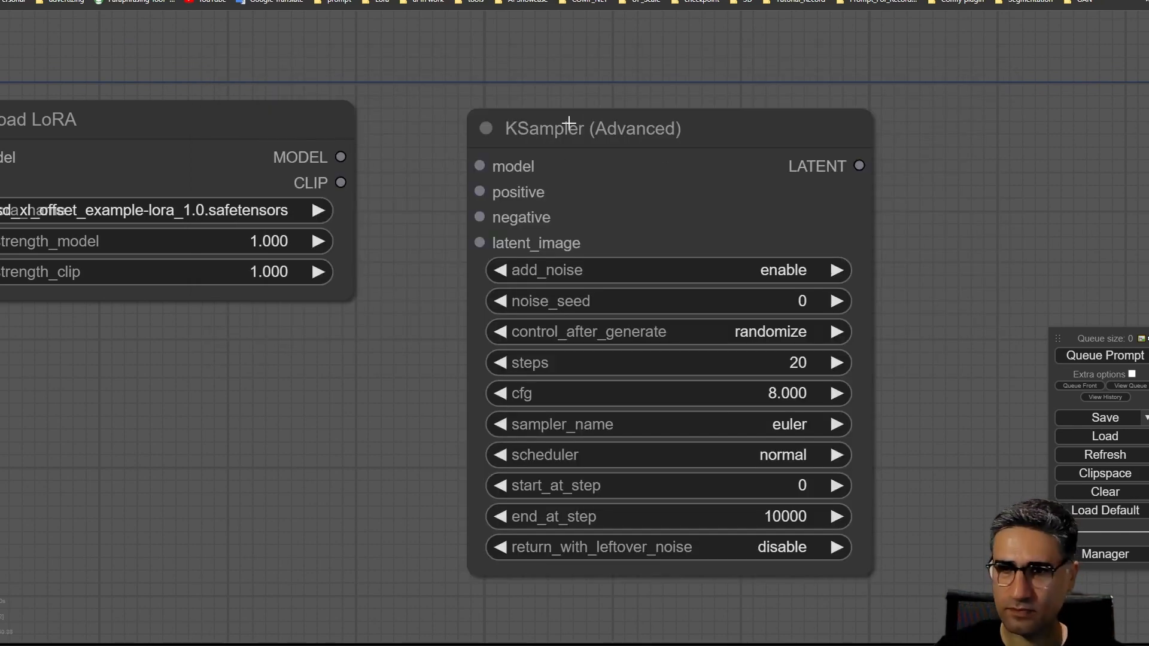
Connect Load LoRA's MODEL output to the KSampler (Advanced) model input and move the sampler farther away from Load LoRA
{"action": "left_click_drag", "start_coordinate": [341, 157], "coordinate": [480, 154]}
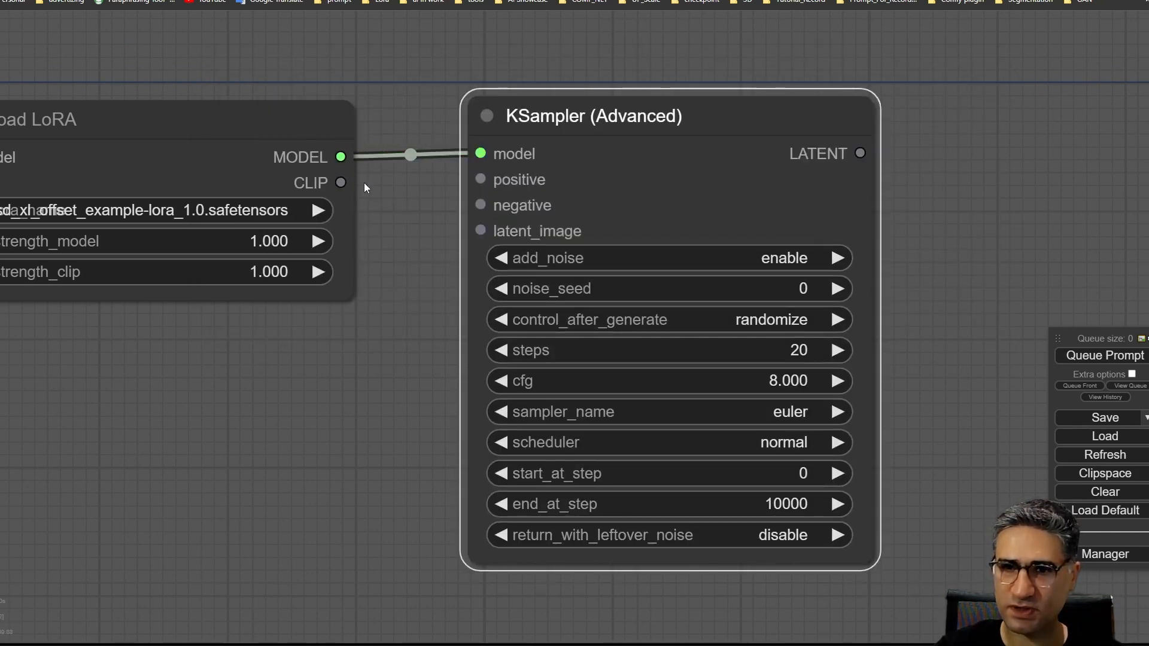
{"action": "left_click_drag", "start_coordinate": [683, 118], "coordinate": [836, 114]}
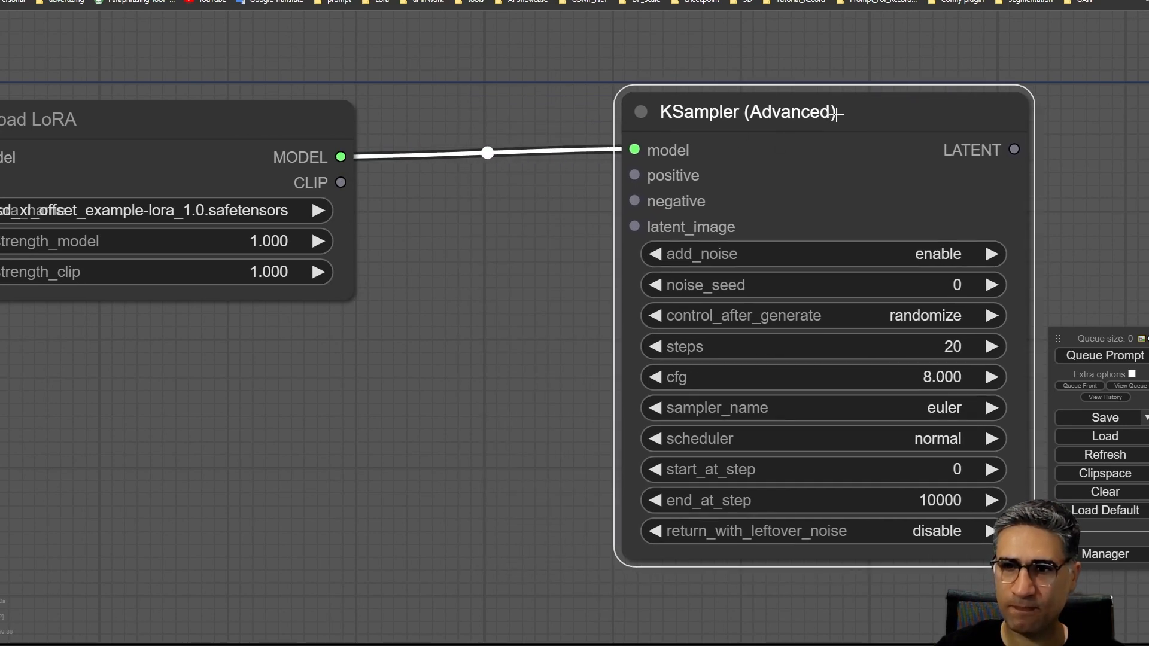
{"action": "scroll", "coordinate": [408, 244], "scroll_direction": "down", "scroll_amount": 5}
{"action": "left_click_drag", "start_coordinate": [434, 252], "coordinate": [518, 250]}
{"action": "left_click_drag", "start_coordinate": [760, 149], "coordinate": [798, 156]}
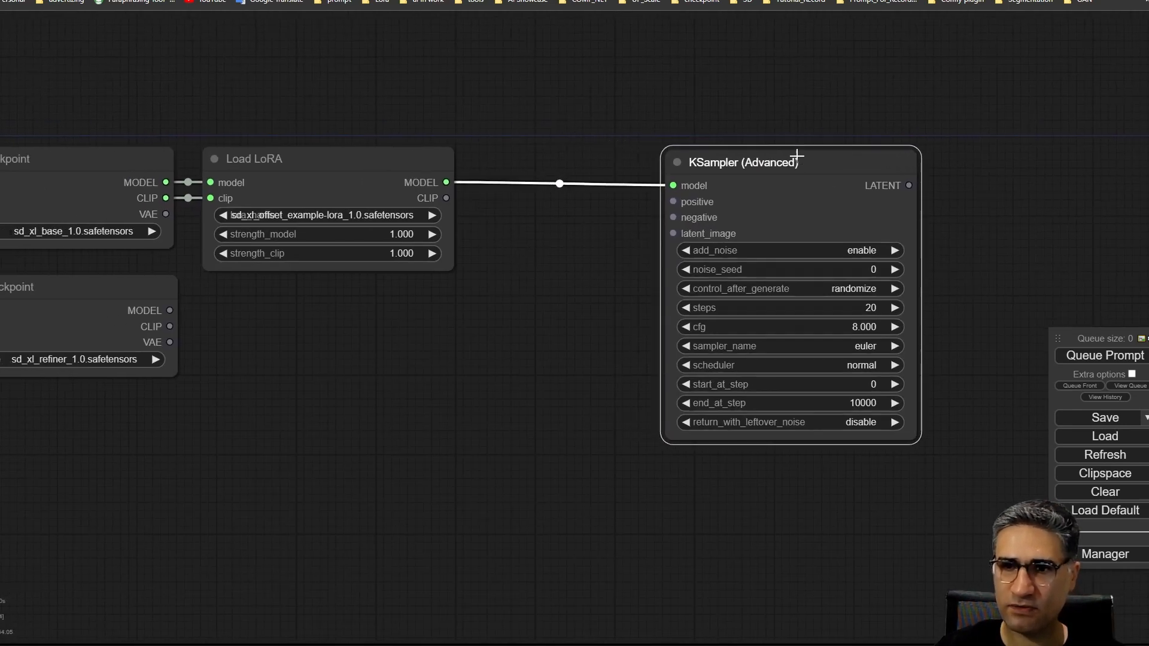
Add an Empty Latent Image node linked to the sampler's latent_image input and place it above KSampler (Advanced)
{"action": "left_click_drag", "start_coordinate": [630, 232], "coordinate": [529, 239]}
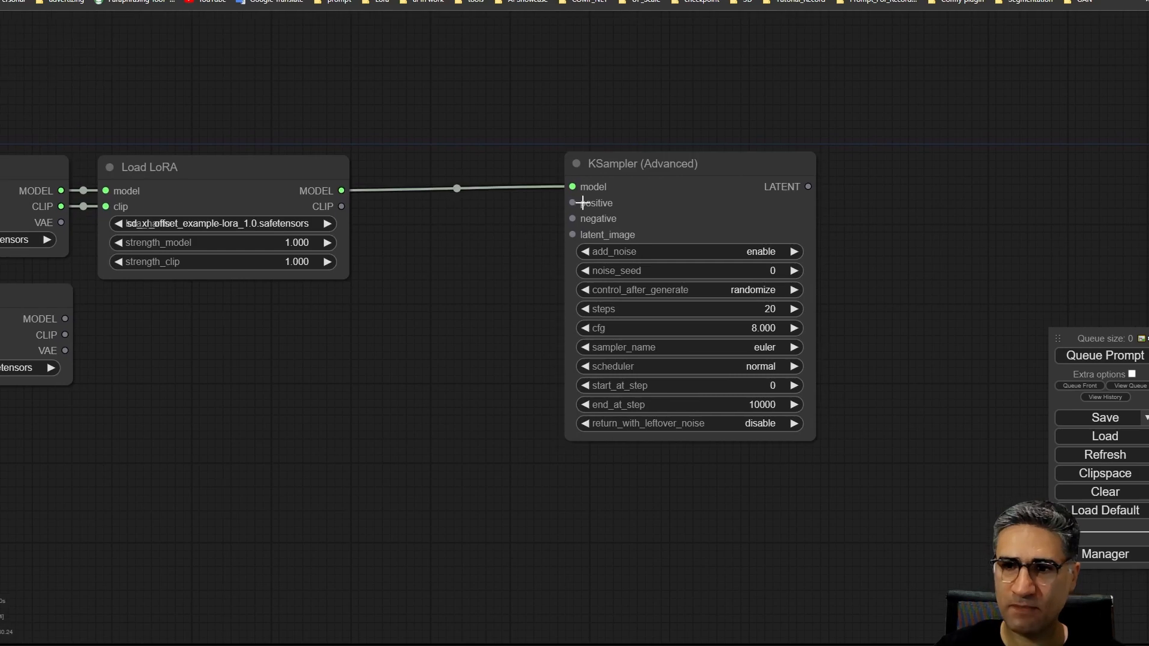
{"action": "scroll", "coordinate": [570, 202], "scroll_direction": "up", "scroll_amount": 5}
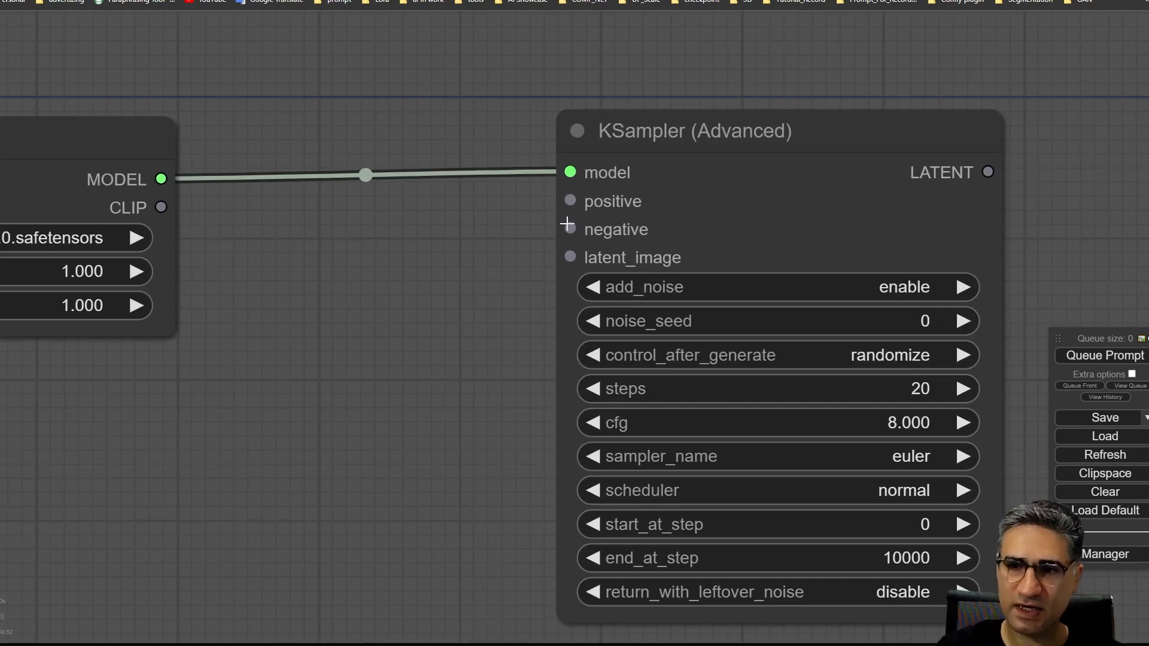
{"action": "scroll", "coordinate": [569, 257], "scroll_direction": "down", "scroll_amount": 4}
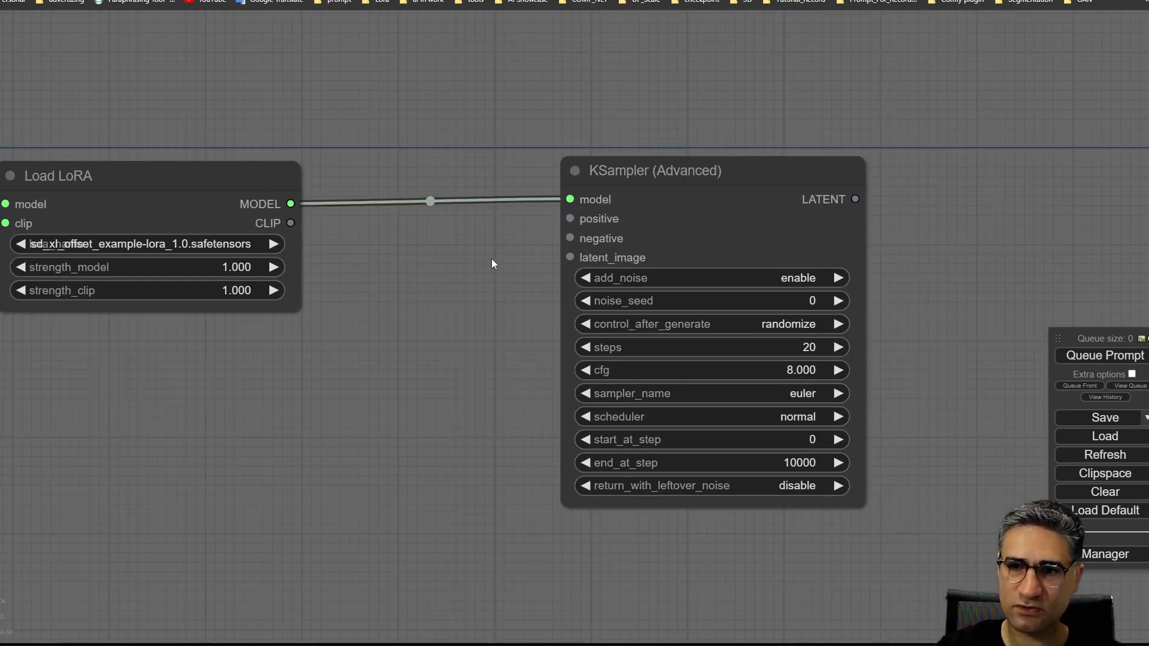
{"action": "left_click_drag", "start_coordinate": [492, 261], "coordinate": [544, 285]}
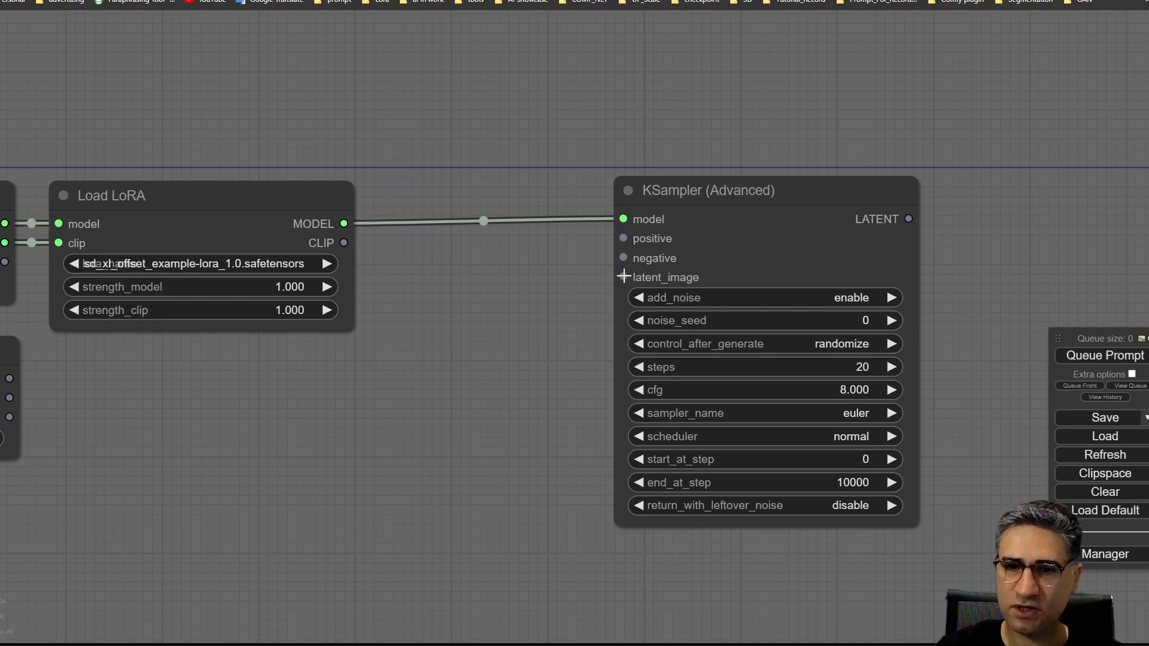
{"action": "left_click_drag", "start_coordinate": [625, 276], "coordinate": [588, 70]}
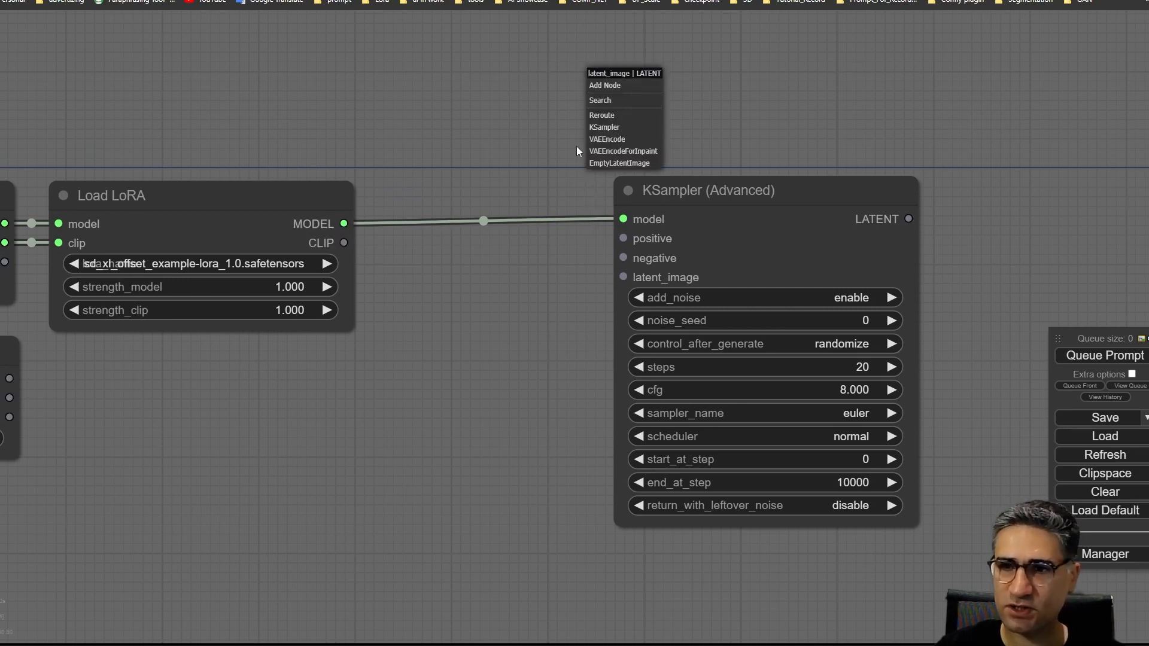
{"action": "left_click", "coordinate": [620, 163]}
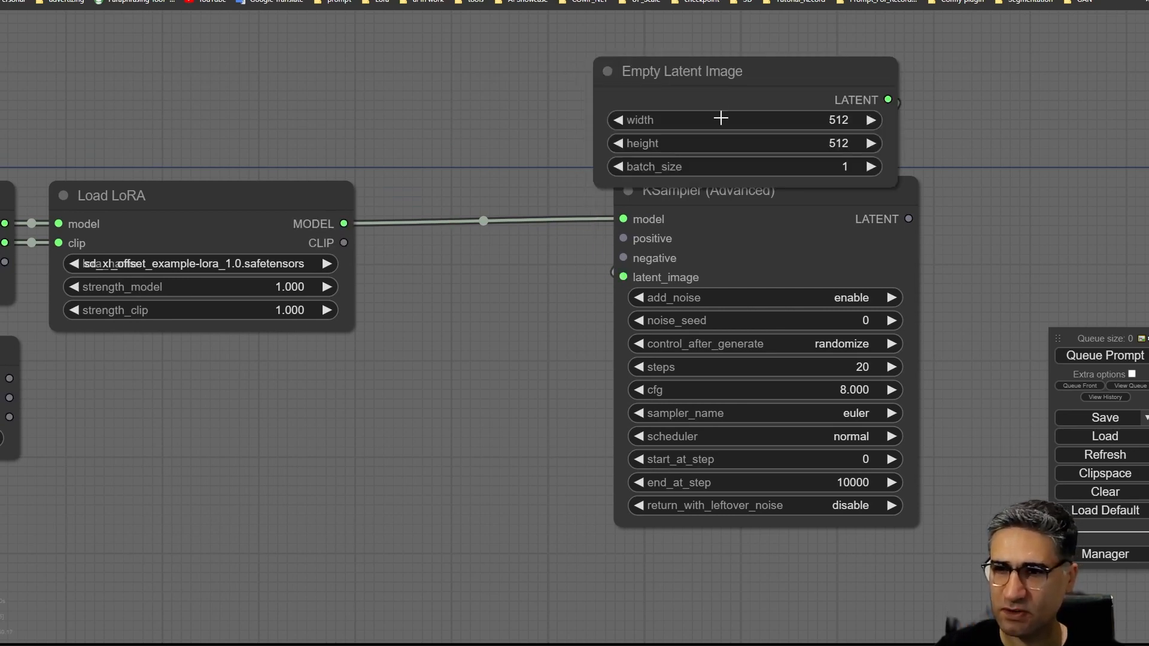
{"action": "left_click_drag", "start_coordinate": [727, 89], "coordinate": [753, 79]}
Set the Empty Latent Image width to 1024
{"action": "left_click", "coordinate": [837, 111]}
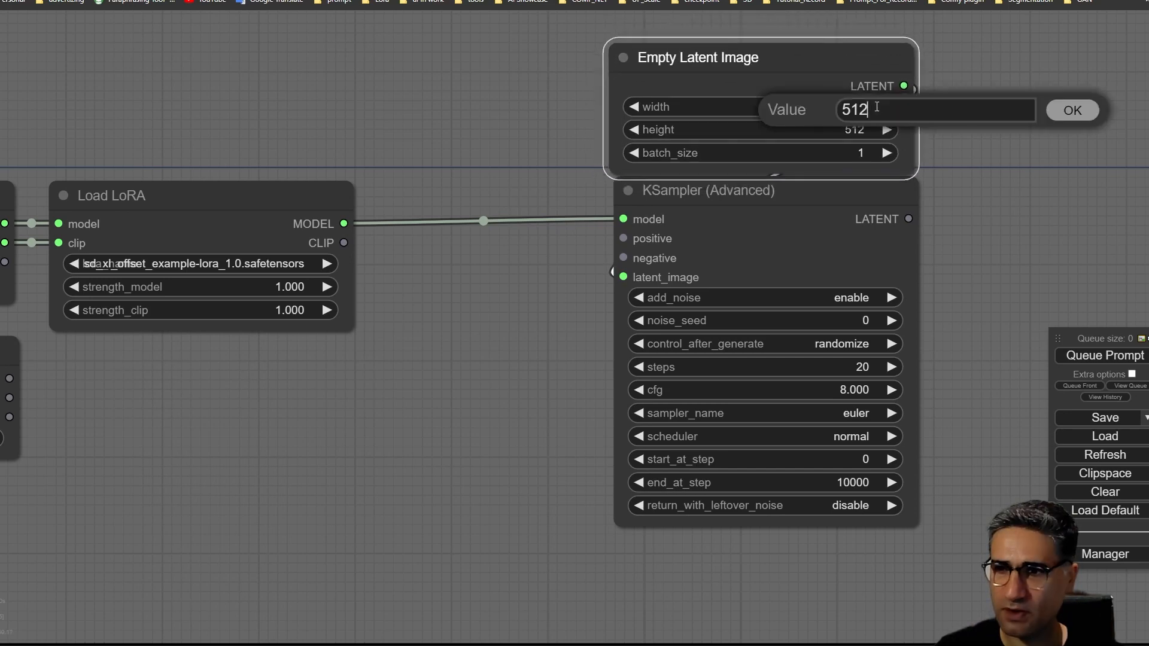
{"action": "type", "text": "10254"}
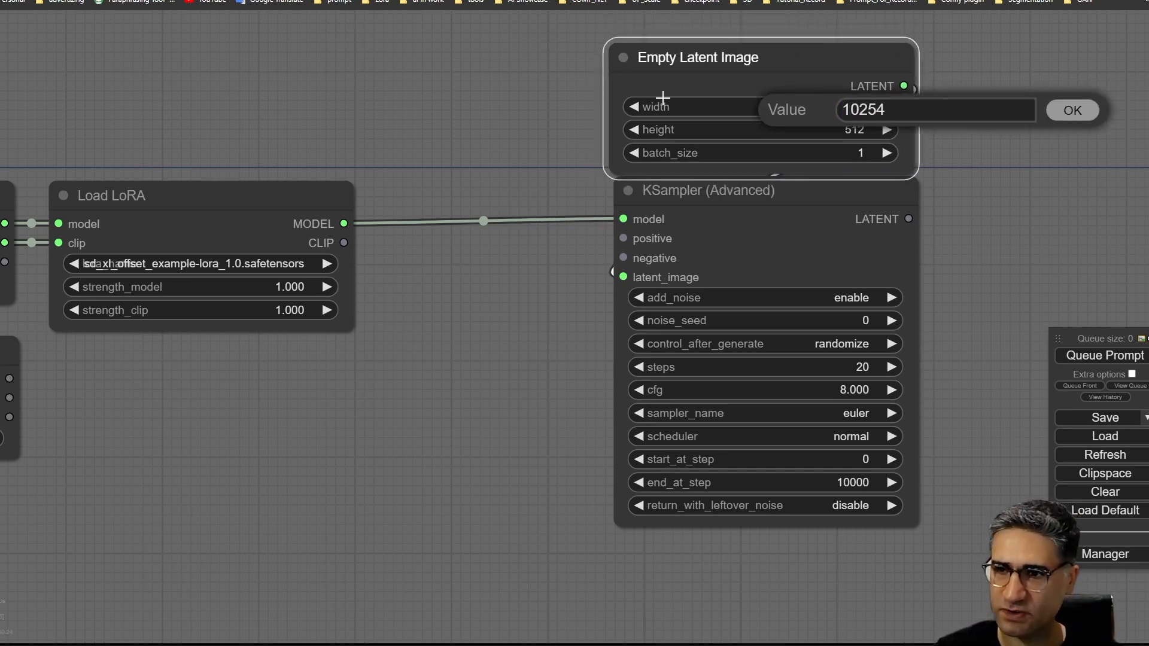
{"action": "key", "text": "BackSpace"}
{"action": "key", "text": "BackSpace"}
{"action": "type", "text": "4"}
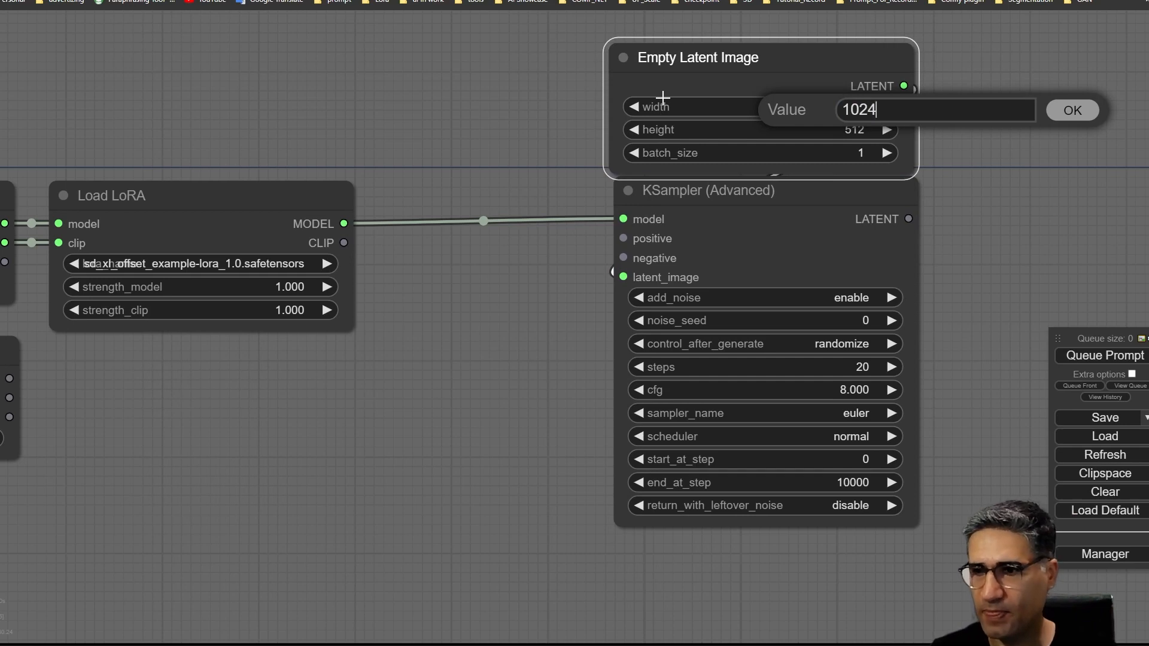
{"action": "key", "text": "Return"}
Set the Empty Latent Image batch size to 2 and its height to 1024
{"action": "left_click", "coordinate": [825, 148]}
{"action": "left_click", "coordinate": [848, 128]}
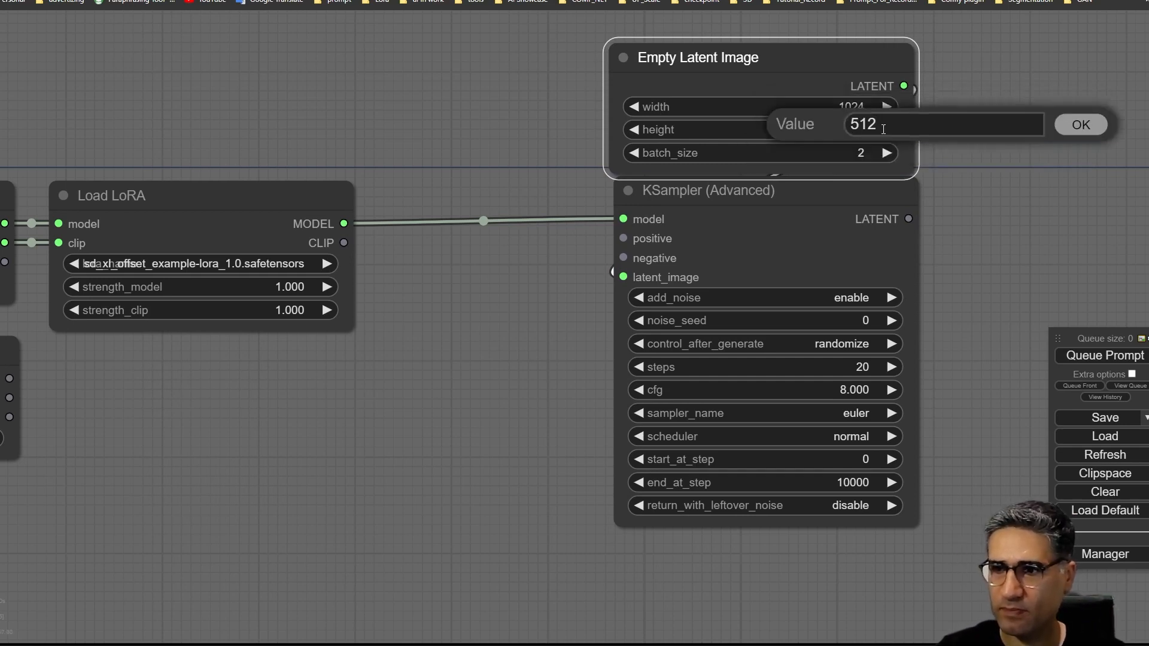
{"action": "key", "text": "ctrl+a"}
{"action": "type", "text": "1024"}
{"action": "key", "text": "Return"}
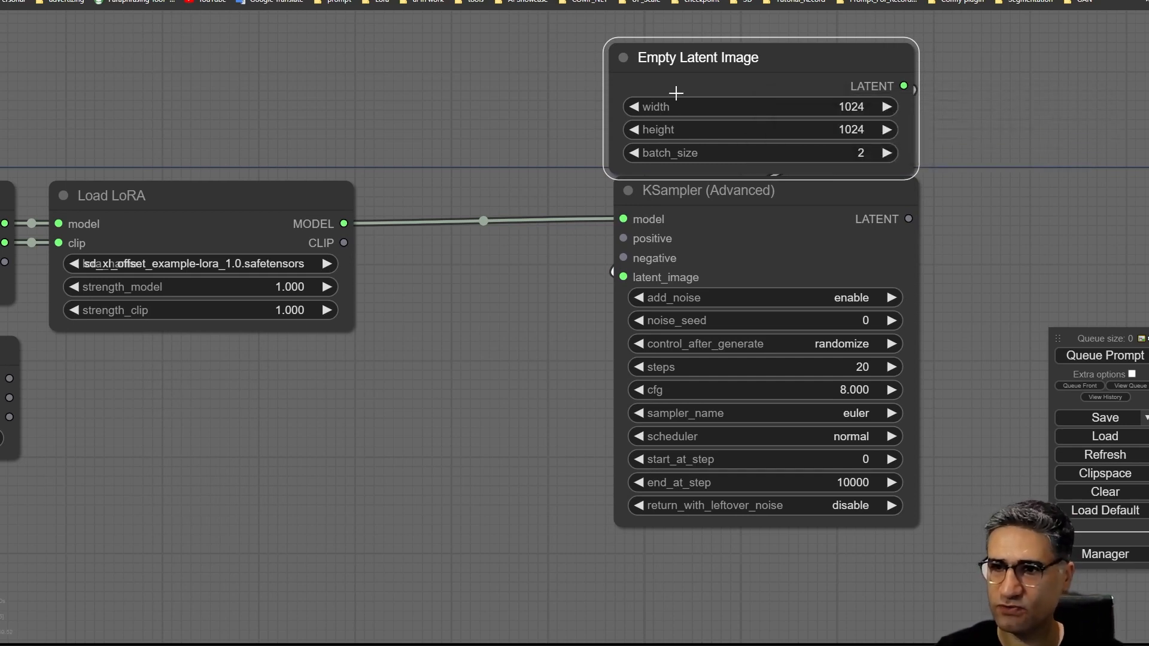
Set the Empty Latent Image batch size to 1 and nudge the node clear of the KSampler (Advanced) below it
{"action": "left_click", "coordinate": [711, 157]}
{"action": "type", "text": "1"}
{"action": "left_click", "coordinate": [952, 151]}
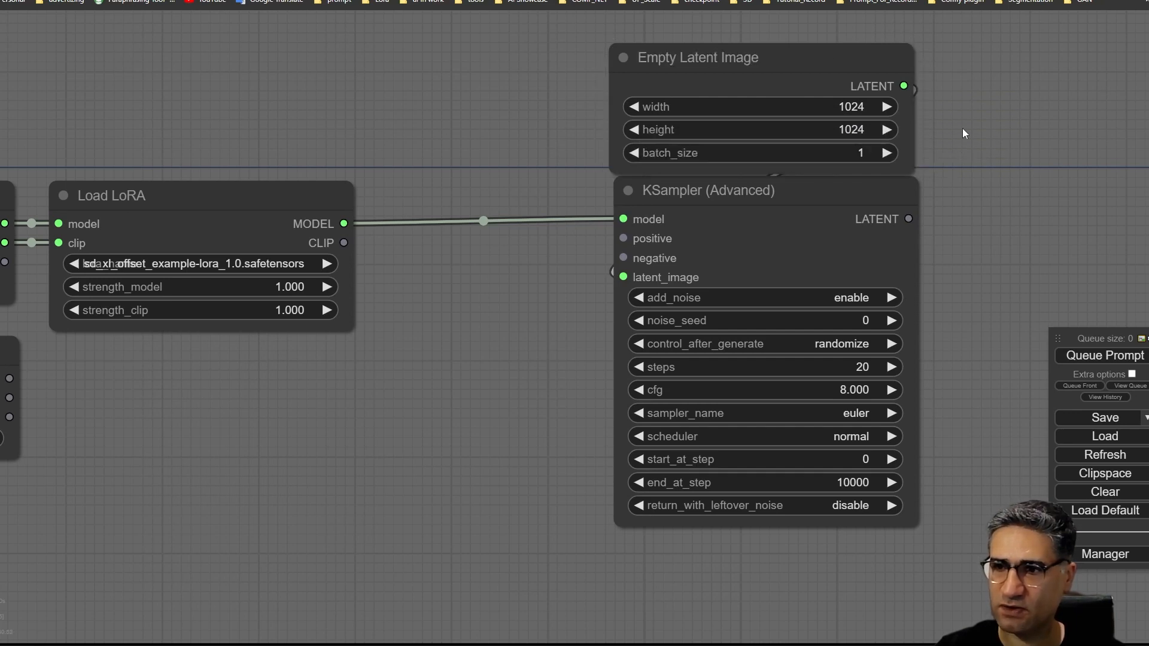
{"action": "left_click_drag", "start_coordinate": [831, 62], "coordinate": [832, 63]}
{"action": "left_click", "coordinate": [453, 150]}
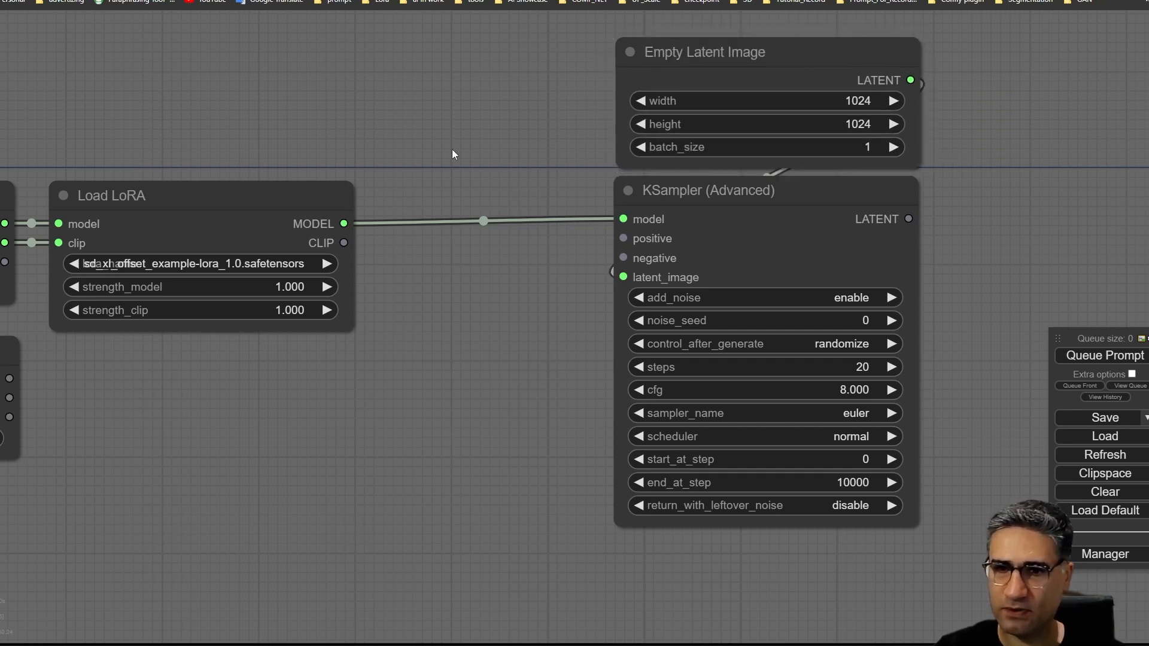
Add a CLIP Text Encode (Prompt) node below Load LoRA and shrink it to a compact size
{"action": "left_click_drag", "start_coordinate": [452, 314], "coordinate": [452, 340]}
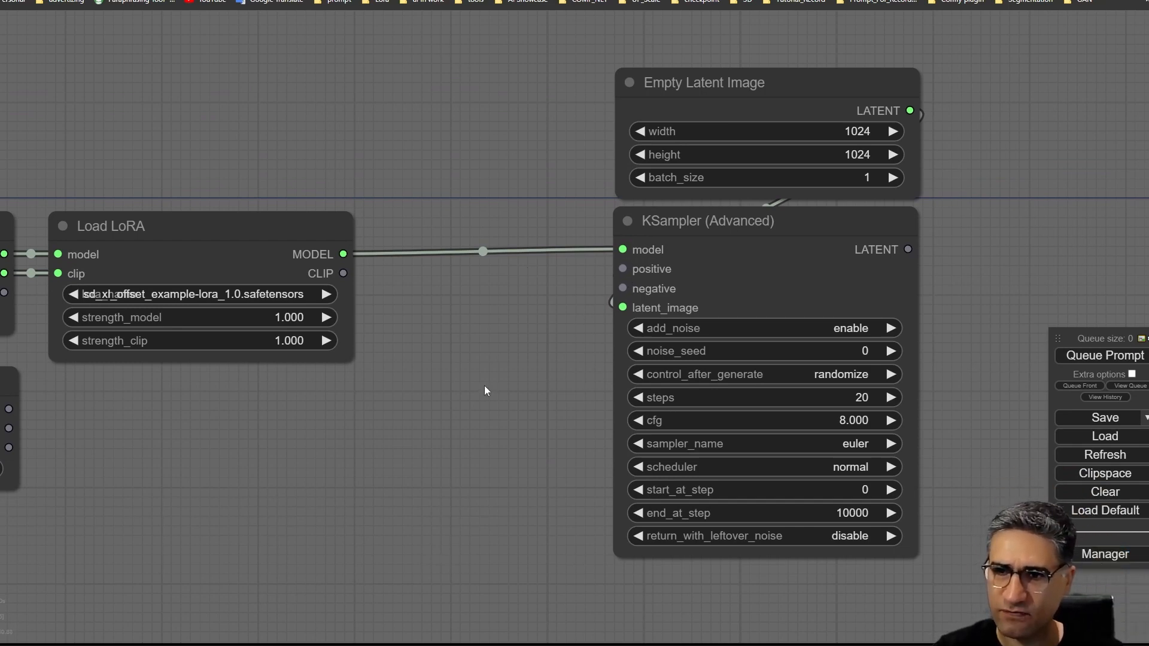
{"action": "double_click", "coordinate": [417, 405]}
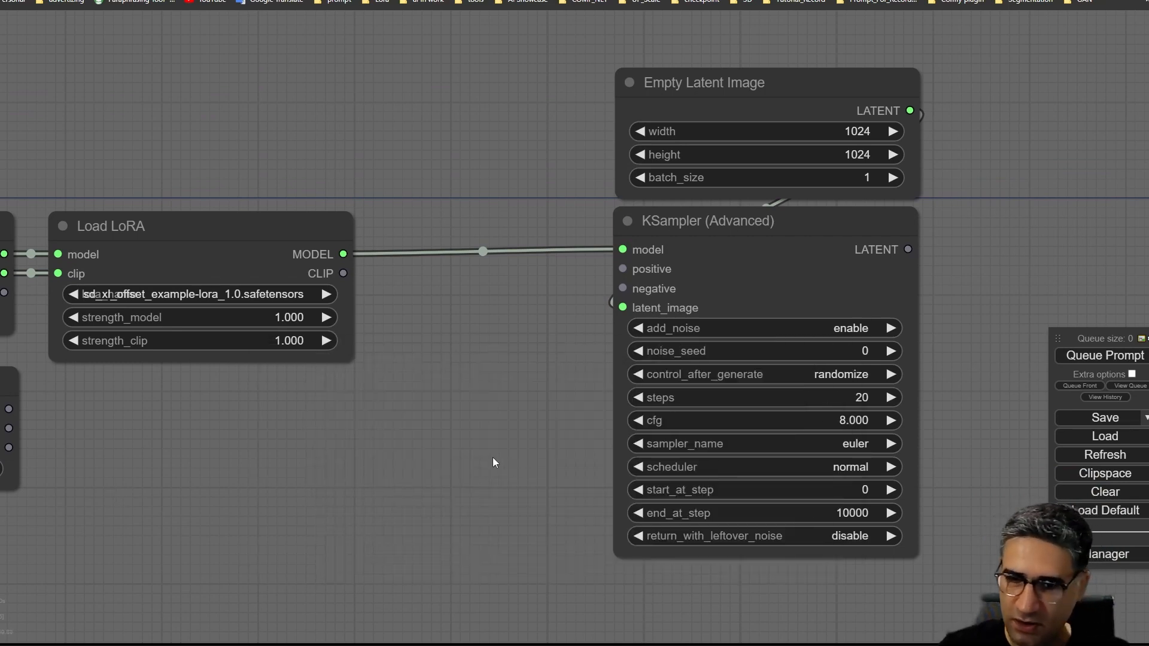
{"action": "double_click", "coordinate": [494, 458]}
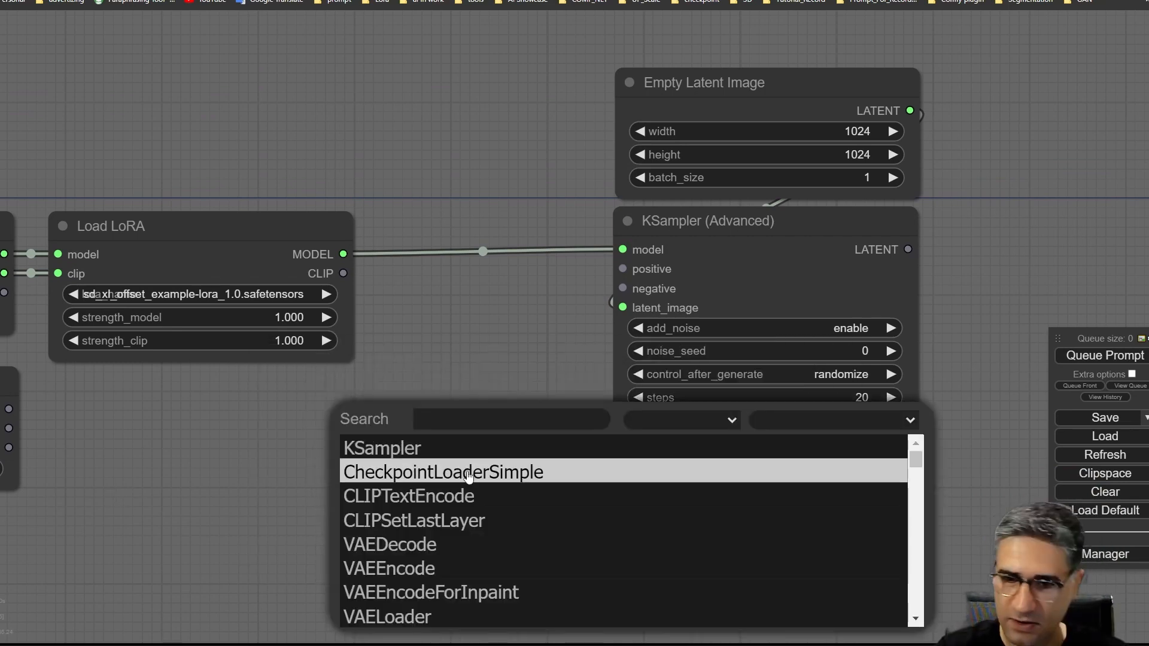
{"action": "left_click", "coordinate": [446, 497]}
{"action": "left_click_drag", "start_coordinate": [593, 450], "coordinate": [226, 418]}
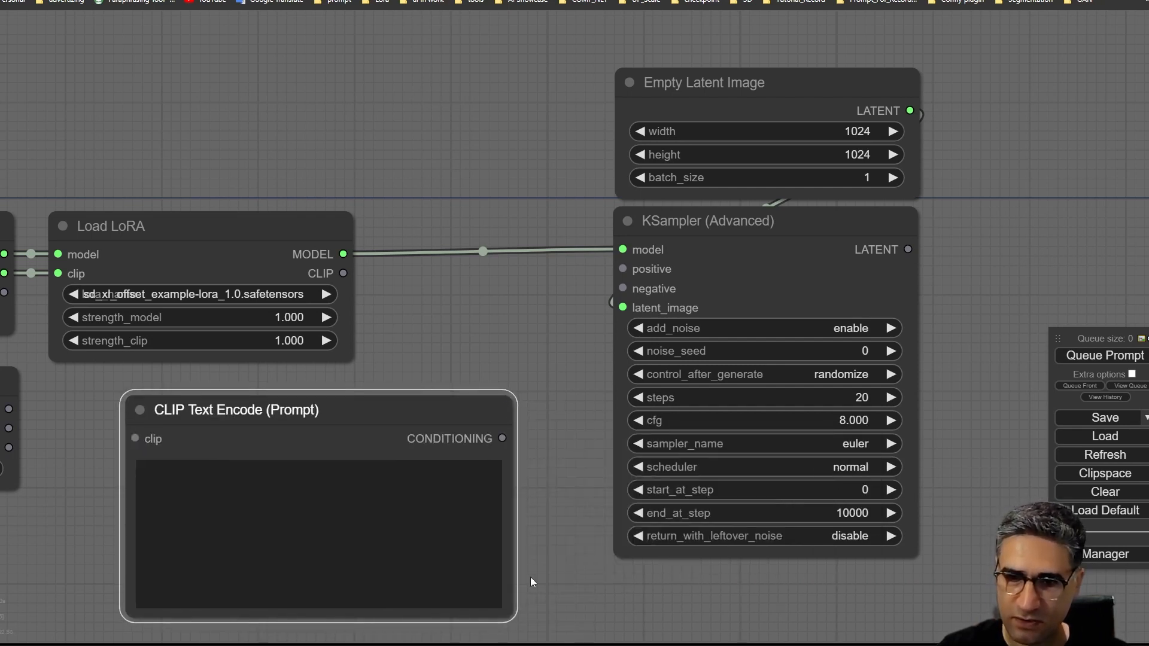
{"action": "left_click_drag", "start_coordinate": [510, 615], "coordinate": [442, 535]}
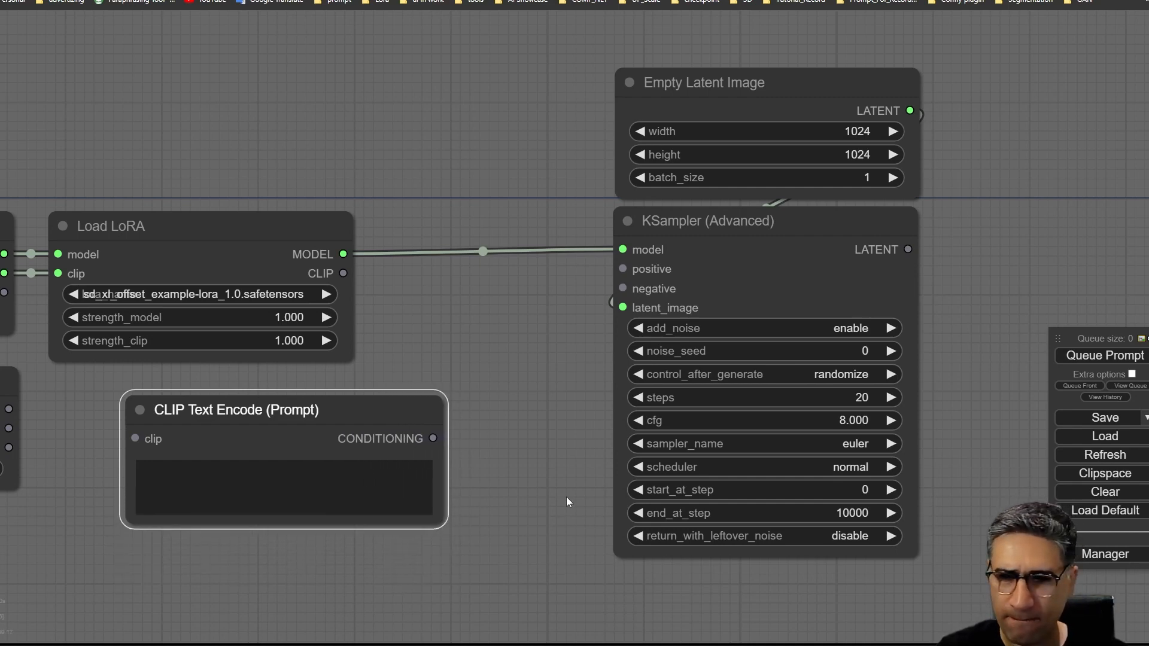
Connect the CLIP Text Encode (Prompt) CONDITIONING output to the negative input of KSampler (Advanced)
{"action": "left_click_drag", "start_coordinate": [541, 409], "coordinate": [554, 318]}
{"action": "left_click_drag", "start_coordinate": [484, 280], "coordinate": [496, 339]}
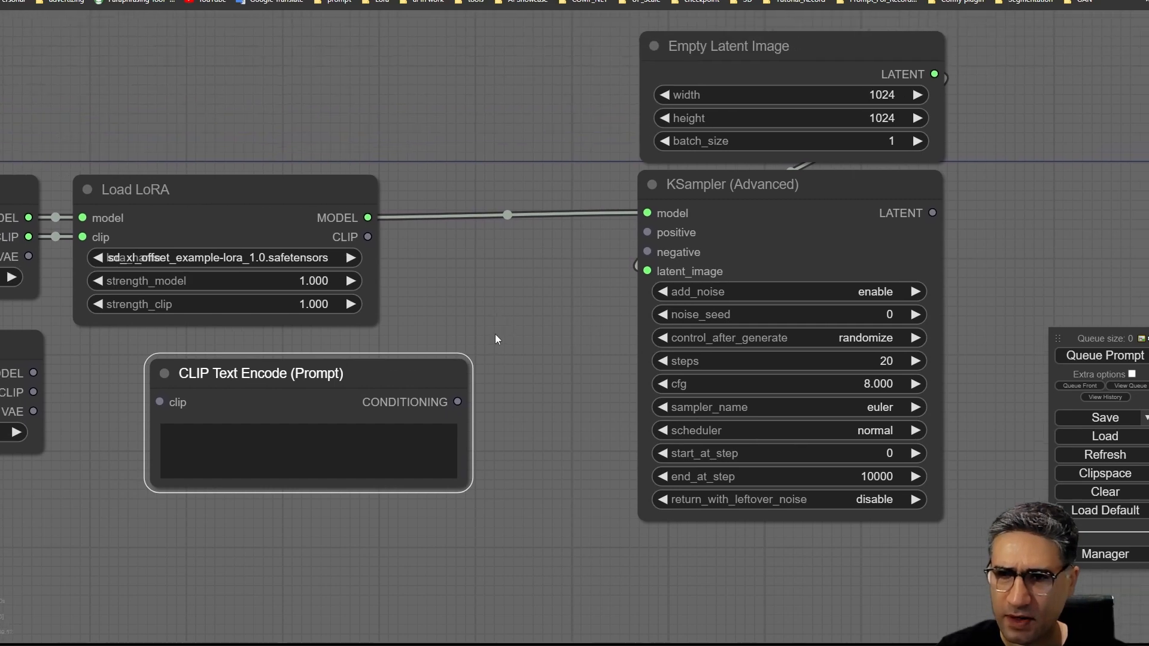
{"action": "left_click_drag", "start_coordinate": [458, 402], "coordinate": [647, 252]}
{"action": "left_click_drag", "start_coordinate": [402, 340], "coordinate": [415, 332]}
Colour the CLIP Text Encode (Prompt) node red and move it lower beneath Load LoRA
{"action": "right_click", "coordinate": [370, 365]}
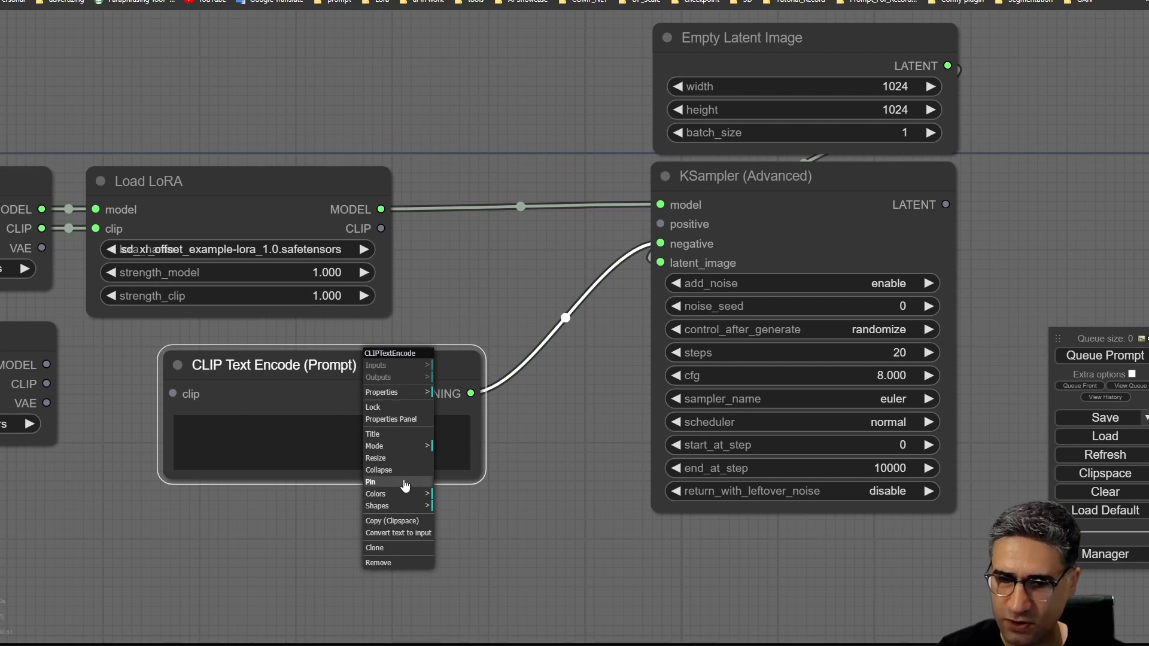
{"action": "left_click", "coordinate": [413, 507]}
{"action": "left_click", "coordinate": [413, 494]}
{"action": "left_click", "coordinate": [458, 500]}
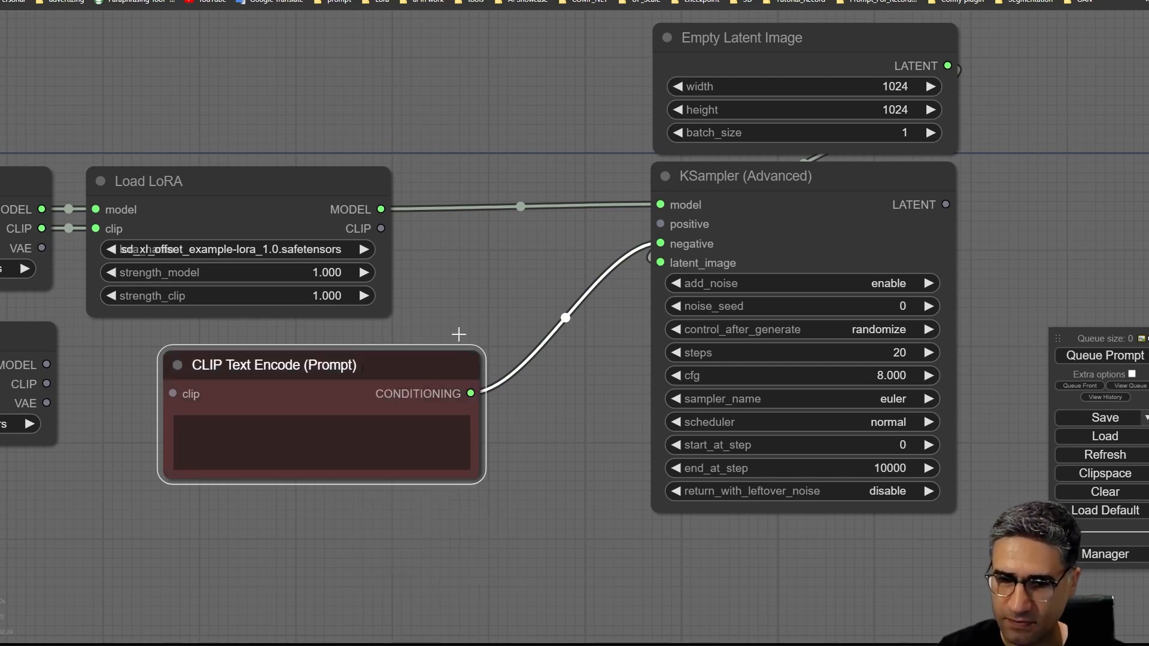
{"action": "left_click_drag", "start_coordinate": [426, 363], "coordinate": [458, 438]}
{"action": "left_click", "coordinate": [501, 276]}
Add a CLIPTextEncodeSDXLRefiner node and place it below the other nodes, out of the way
{"action": "left_click_drag", "start_coordinate": [387, 47], "coordinate": [350, 124]}
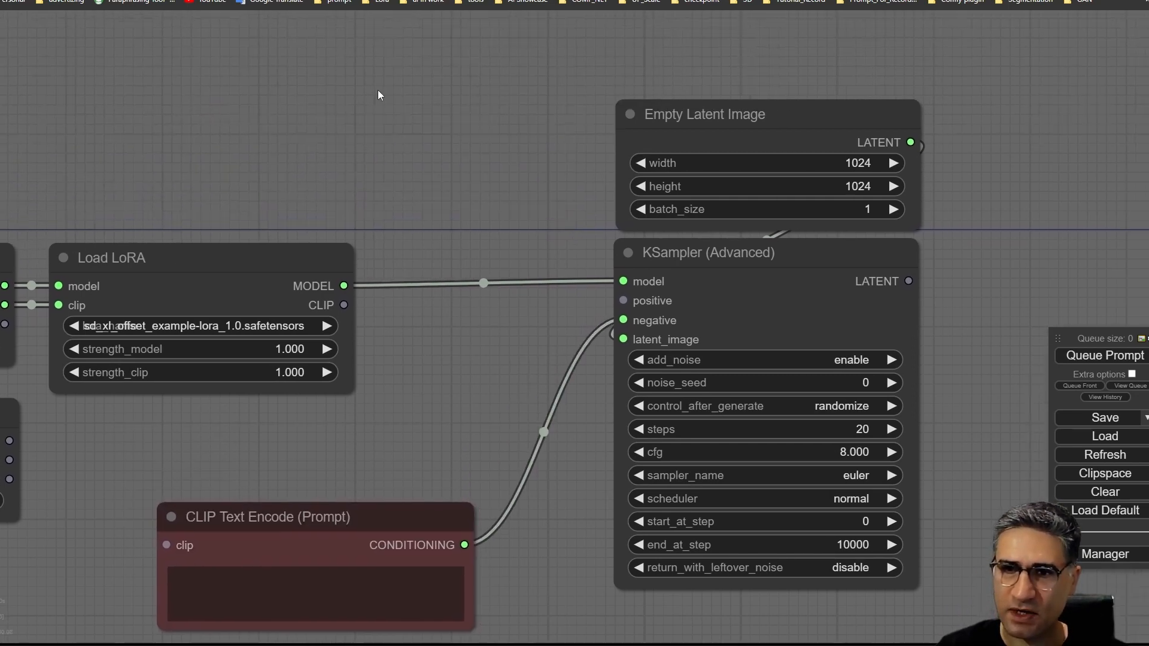
{"action": "double_click", "coordinate": [379, 90]}
{"action": "type", "text": "sdx"}
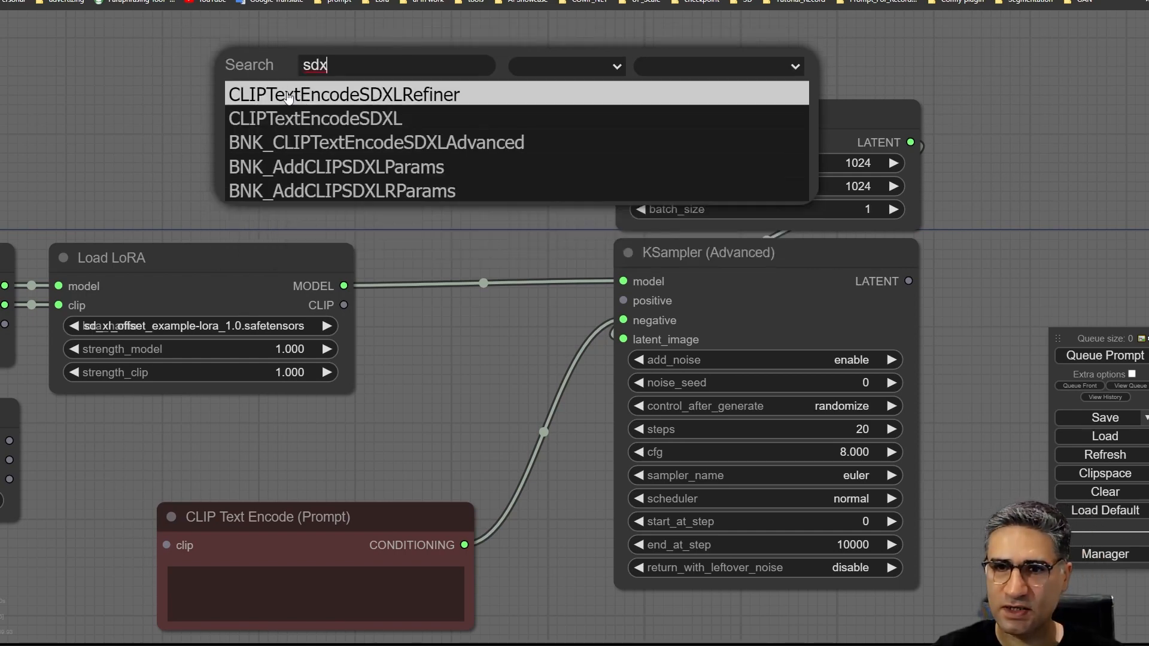
{"action": "left_click", "coordinate": [417, 95]}
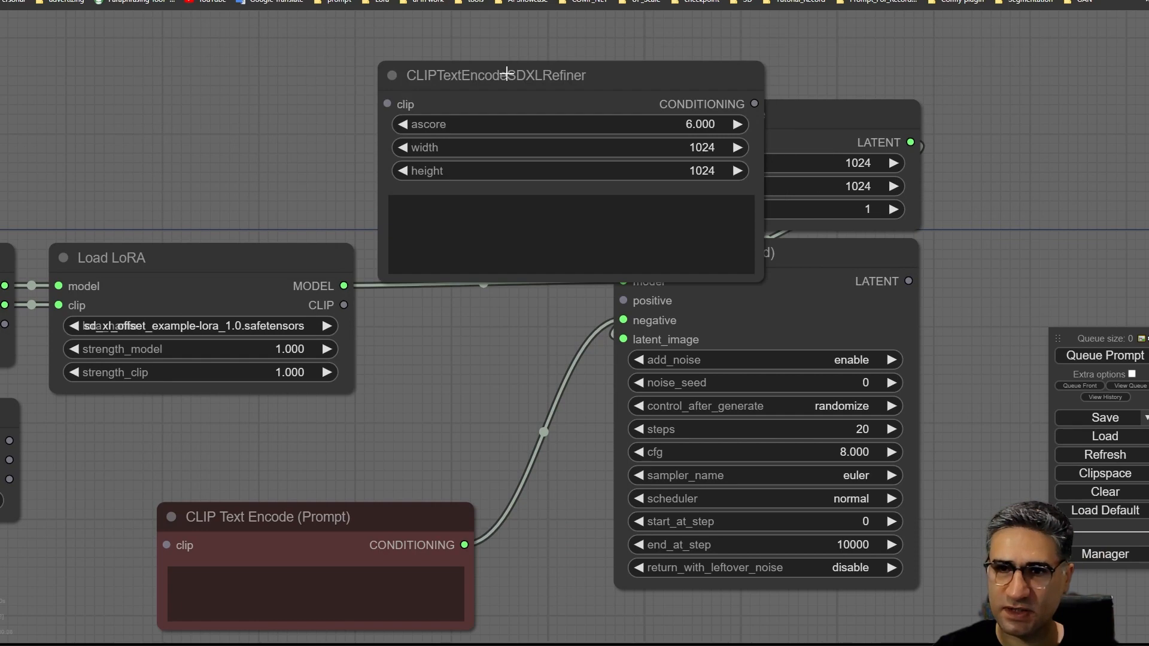
{"action": "left_click_drag", "start_coordinate": [569, 84], "coordinate": [284, 645]}
{"action": "scroll", "coordinate": [395, 461], "scroll_direction": "down", "scroll_amount": 4}
{"action": "left_click_drag", "start_coordinate": [406, 473], "coordinate": [580, 174]}
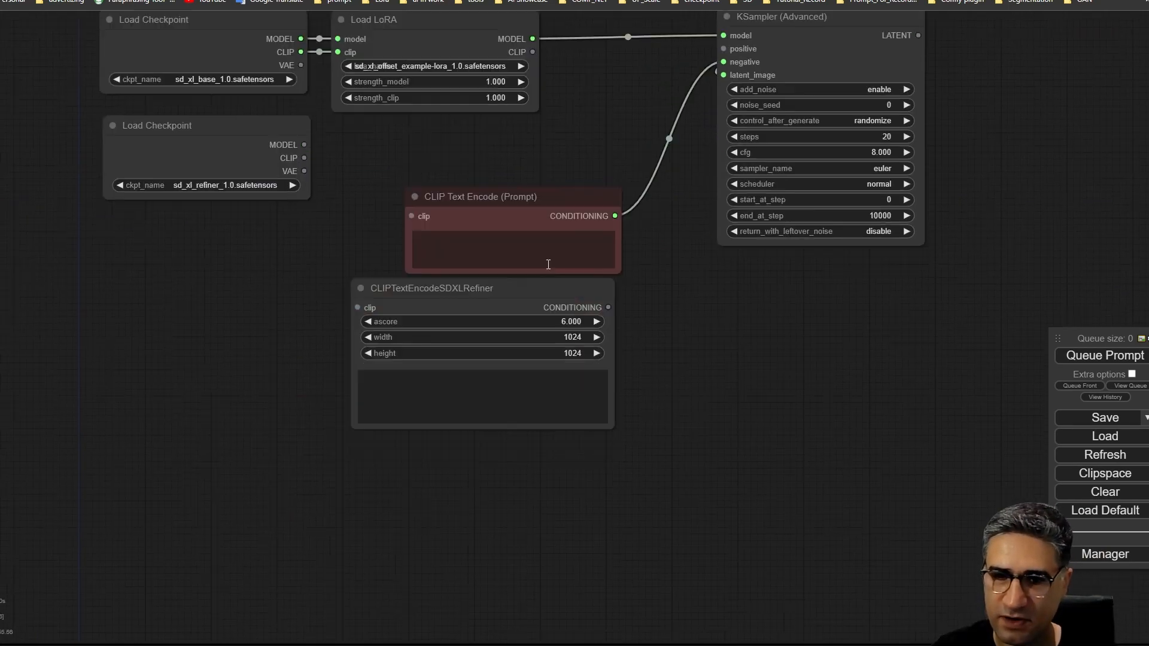
{"action": "left_click_drag", "start_coordinate": [542, 287], "coordinate": [182, 516]}
{"action": "left_click_drag", "start_coordinate": [512, 176], "coordinate": [273, 565]}
Add a CLIPTextEncodeSDXL node and place it above Load LoRA, beside Empty Latent Image
{"action": "double_click", "coordinate": [341, 300]}
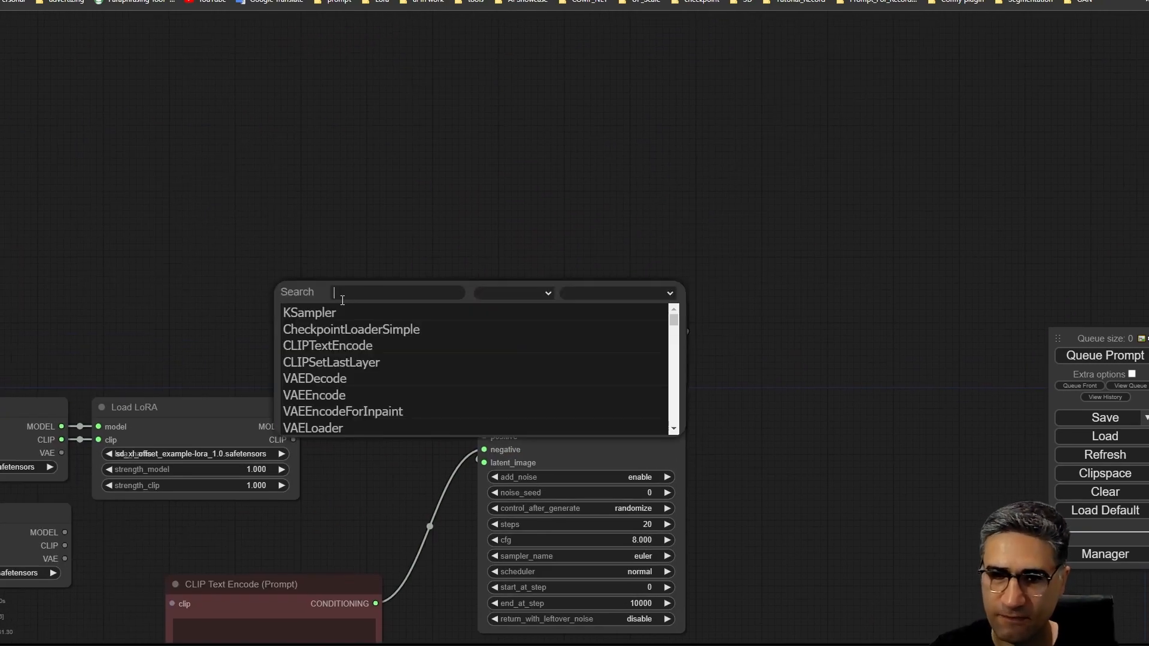
{"action": "type", "text": "sdxl"}
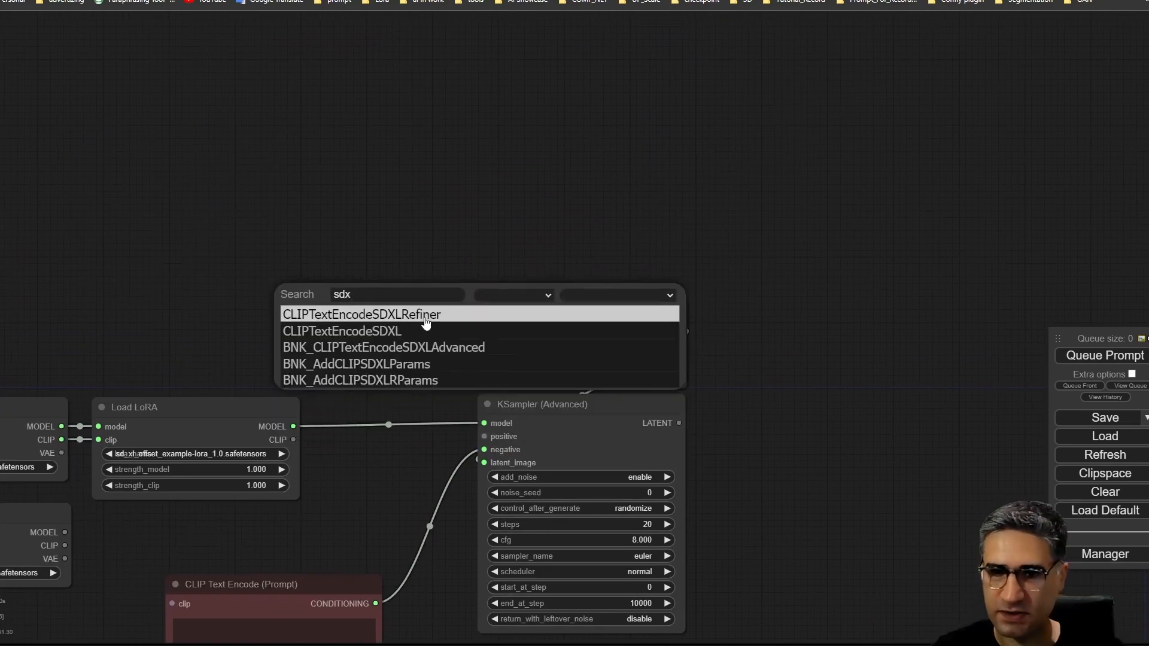
{"action": "left_click", "coordinate": [410, 331]}
{"action": "scroll", "coordinate": [370, 374], "scroll_direction": "up", "scroll_amount": 2}
{"action": "scroll", "coordinate": [348, 353], "scroll_direction": "up", "scroll_amount": 3}
{"action": "left_click_drag", "start_coordinate": [477, 249], "coordinate": [229, 43]}
{"action": "left_click_drag", "start_coordinate": [637, 69], "coordinate": [653, 88]}
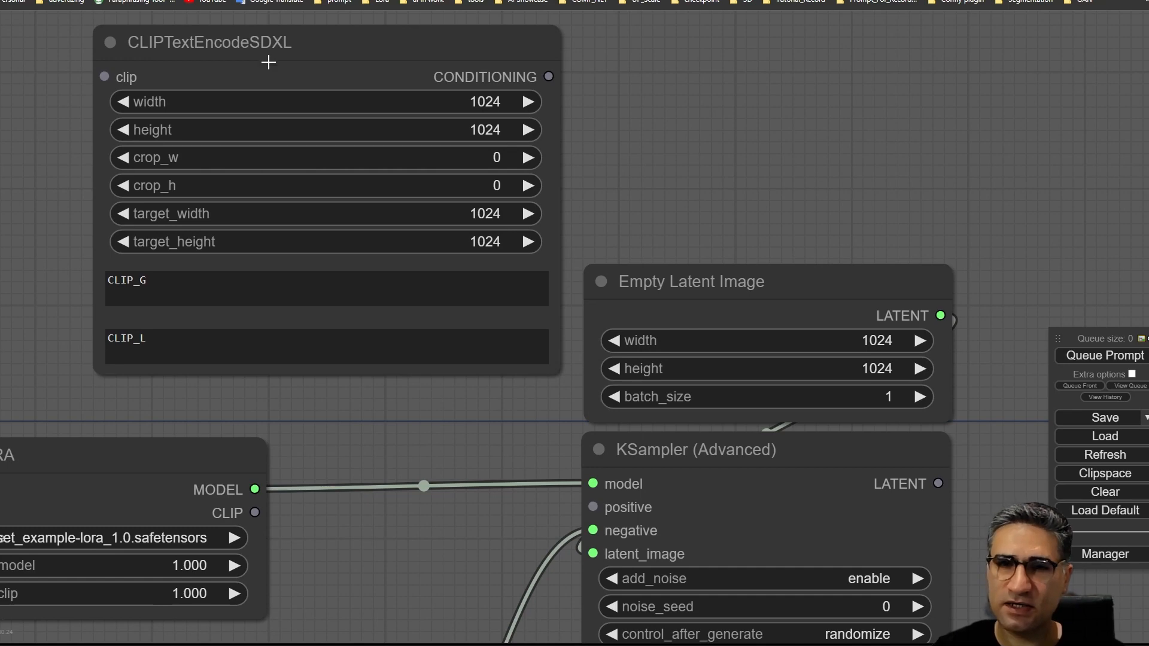
Set the CLIPTextEncodeSDXL width to 4048
{"action": "left_click_drag", "start_coordinate": [501, 484], "coordinate": [437, 363]}
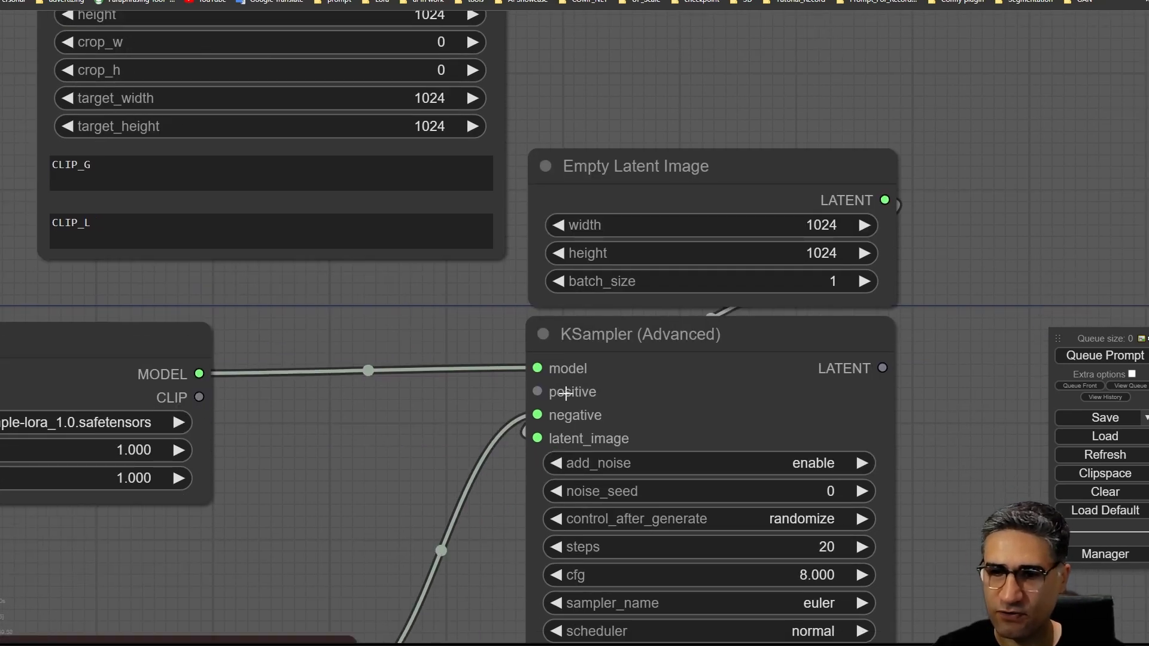
{"action": "left_click_drag", "start_coordinate": [244, 323], "coordinate": [625, 275]}
{"action": "scroll", "coordinate": [468, 286], "scroll_direction": "down", "scroll_amount": 4}
{"action": "left_click_drag", "start_coordinate": [359, 193], "coordinate": [321, 237]}
{"action": "left_click_drag", "start_coordinate": [301, 112], "coordinate": [59, 164]}
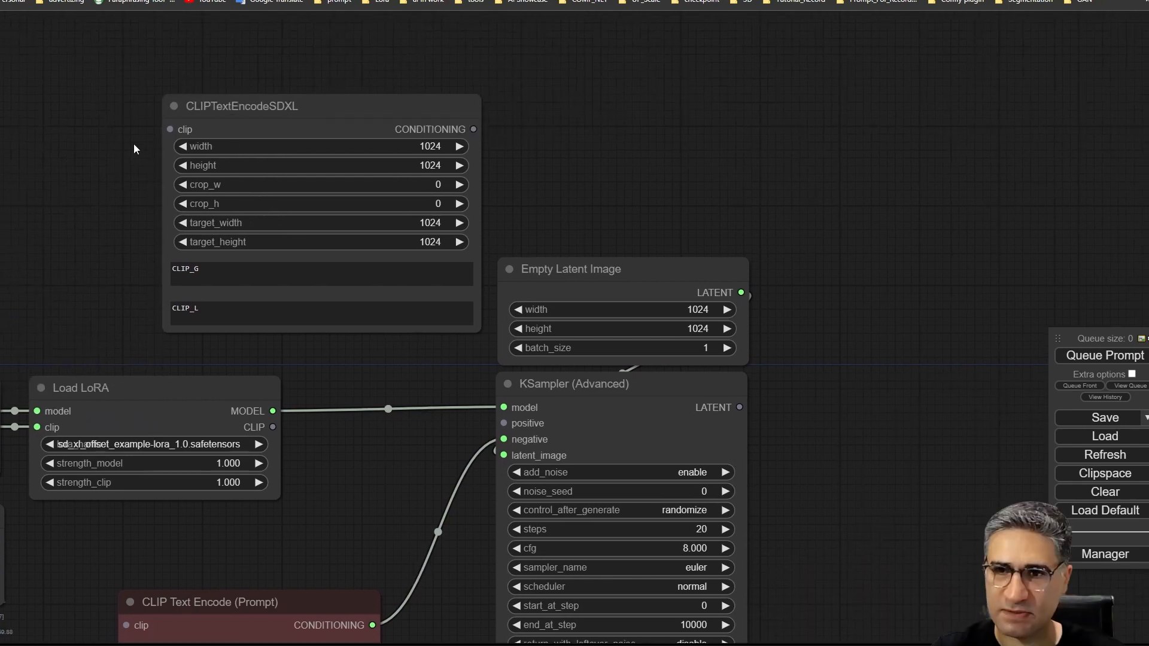
{"action": "scroll", "coordinate": [442, 82], "scroll_direction": "up", "scroll_amount": 2}
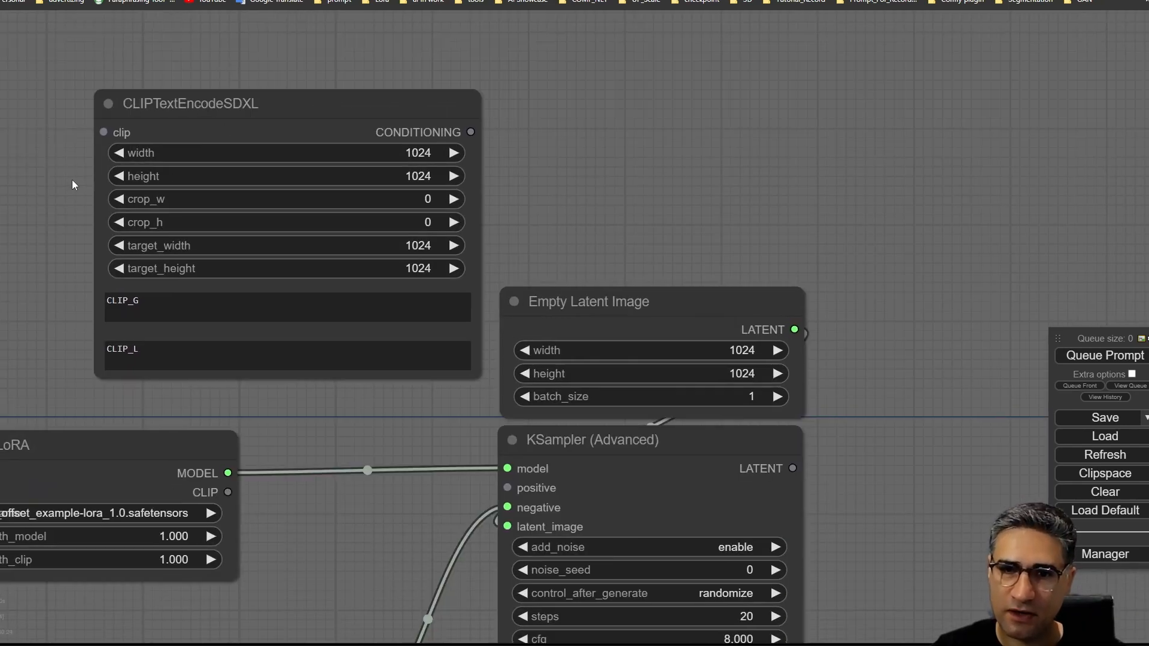
{"action": "scroll", "coordinate": [60, 178], "scroll_direction": "up", "scroll_amount": 4}
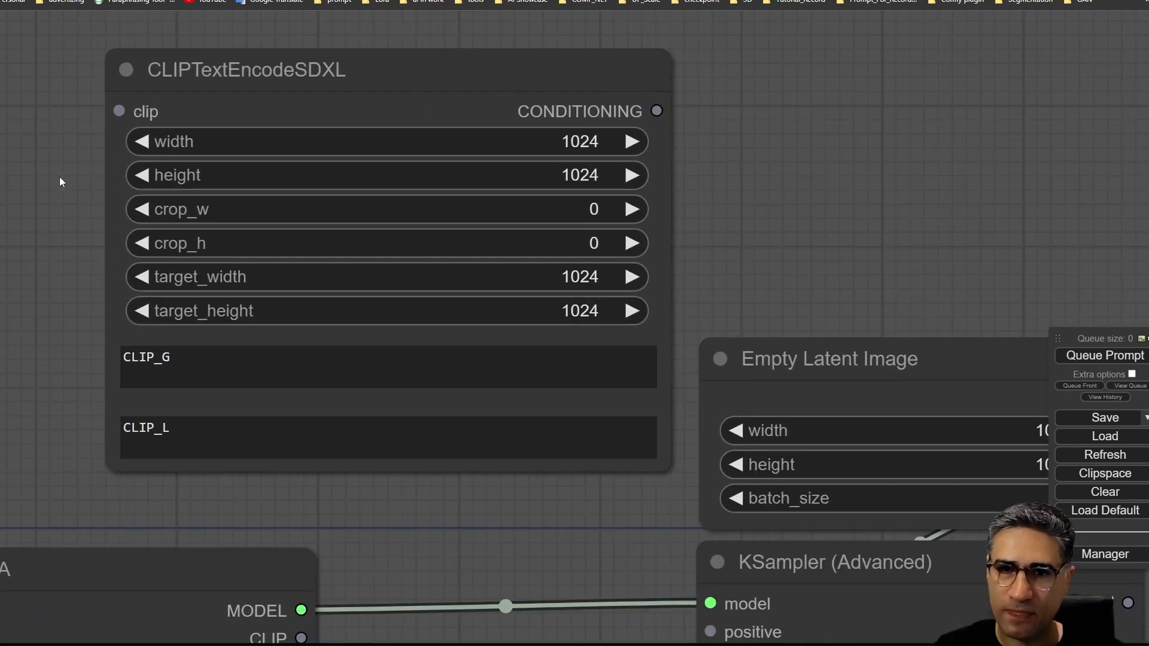
{"action": "left_click", "coordinate": [552, 138]}
{"action": "key", "text": "ctrl+a"}
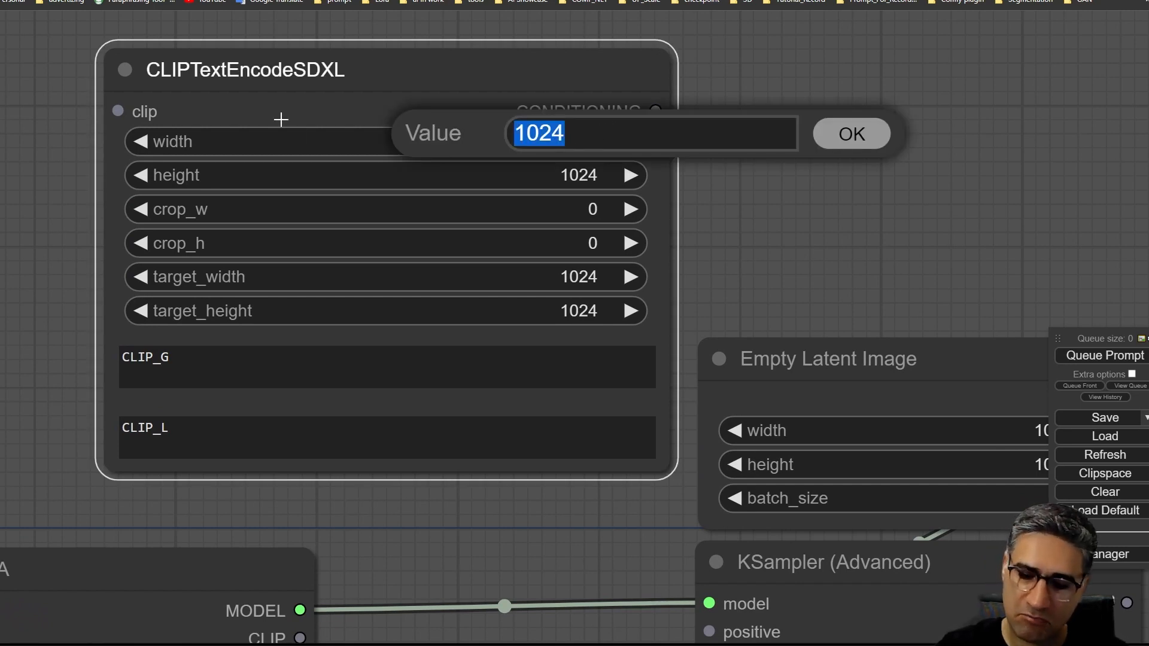
{"action": "type", "text": "4048"}
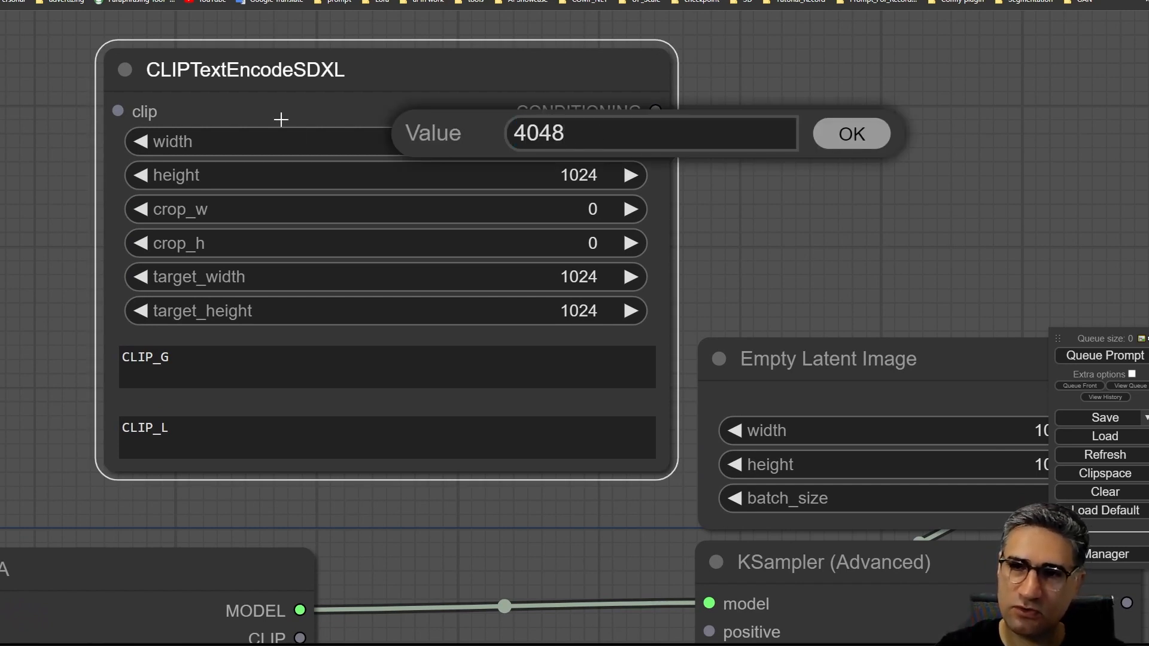
{"action": "key", "text": "Return"}
Set the CLIPTextEncodeSDXL height to 4048
{"action": "left_click", "coordinate": [497, 168]}
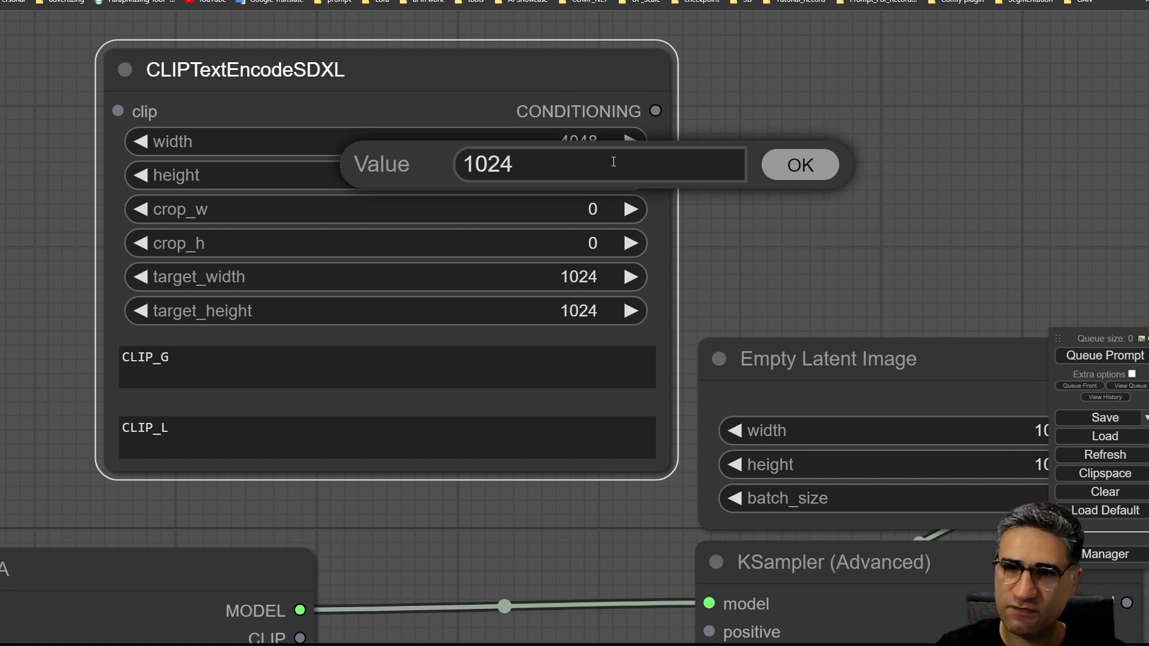
{"action": "key", "text": "ctrl+a"}
{"action": "type", "text": "408"}
{"action": "key", "text": "Return"}
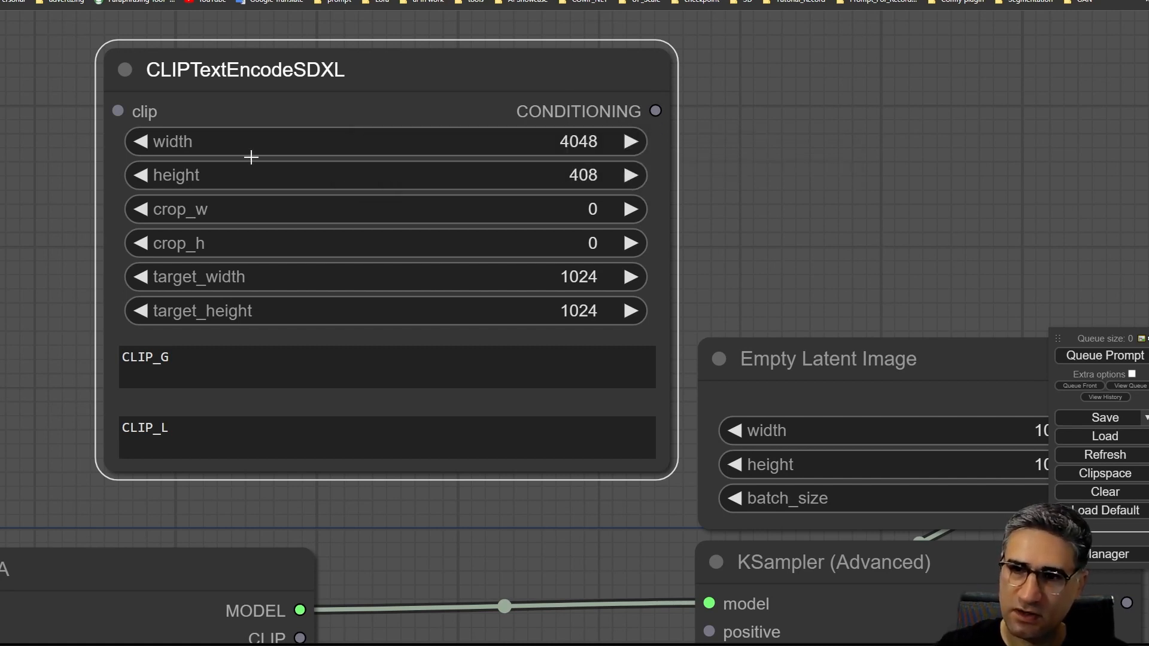
{"action": "left_click", "coordinate": [598, 175]}
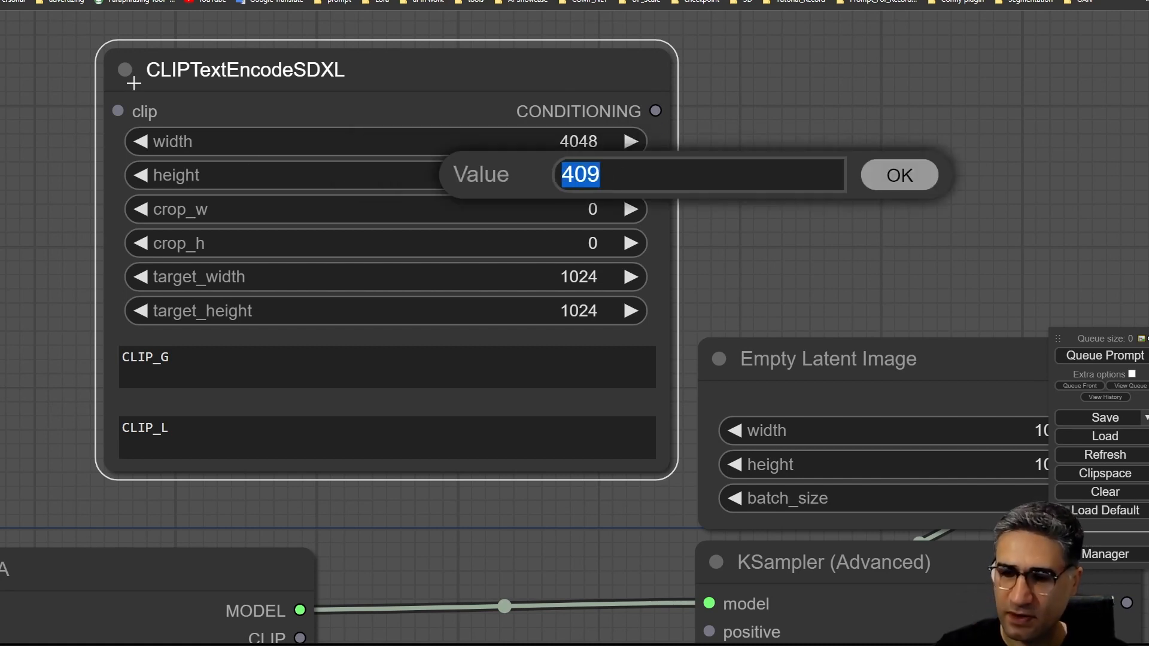
{"action": "type", "text": "4048"}
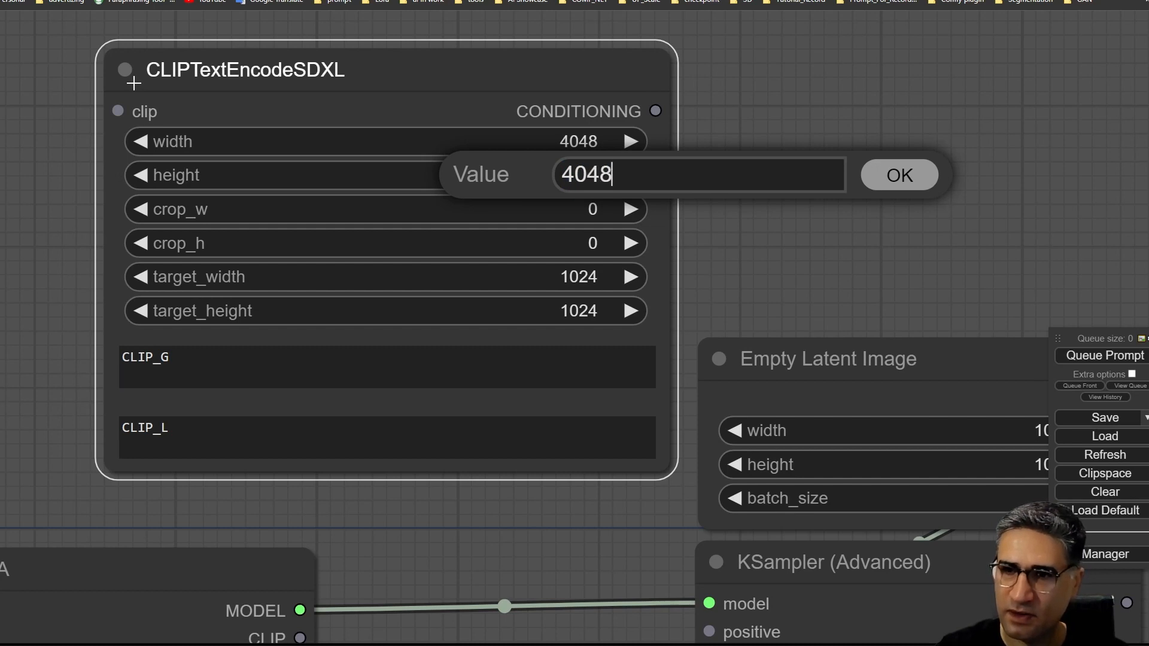
{"action": "key", "text": "Return"}
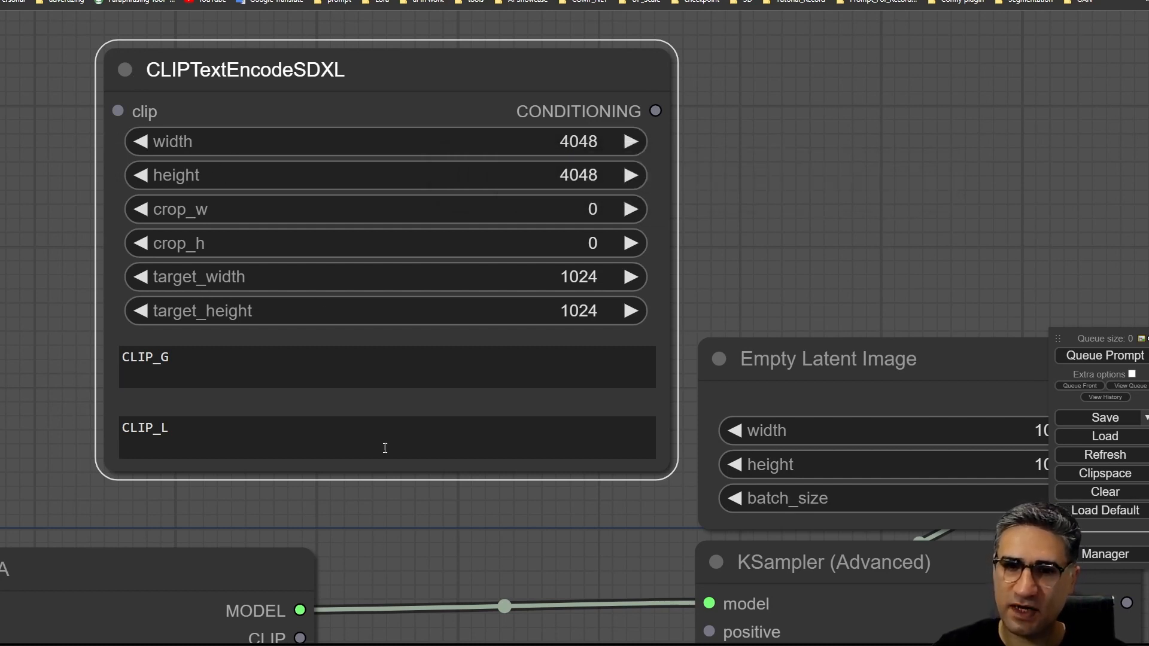
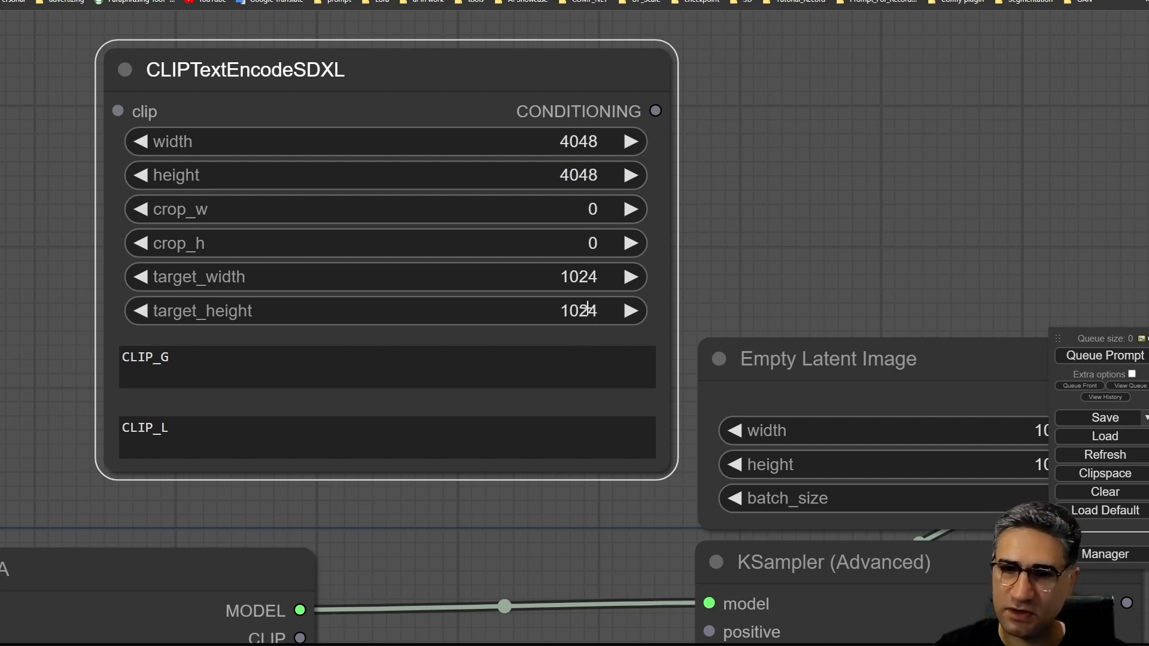
Colour the CLIPTextEncodeSDXL node green and connect its CONDITIONING output to the positive input of KSampler (Advanced)
{"action": "left_click_drag", "start_coordinate": [573, 623], "coordinate": [365, 453]}
{"action": "scroll", "coordinate": [365, 452], "scroll_direction": "down", "scroll_amount": 5}
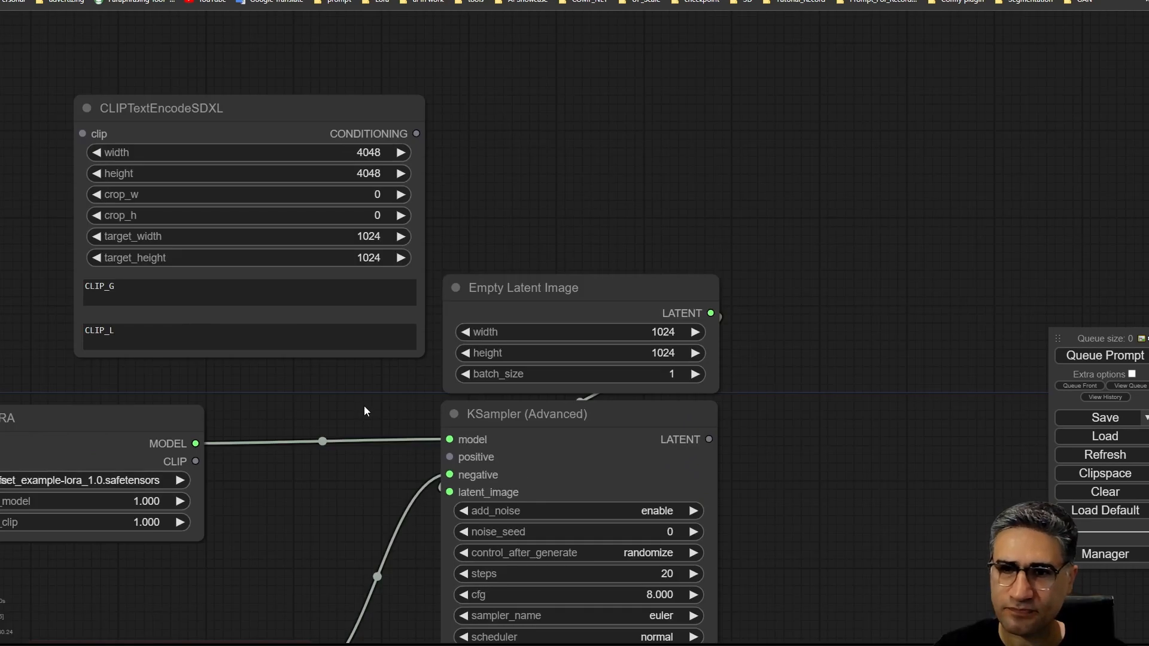
{"action": "left_click_drag", "start_coordinate": [277, 107], "coordinate": [235, 84]}
{"action": "right_click", "coordinate": [234, 83]}
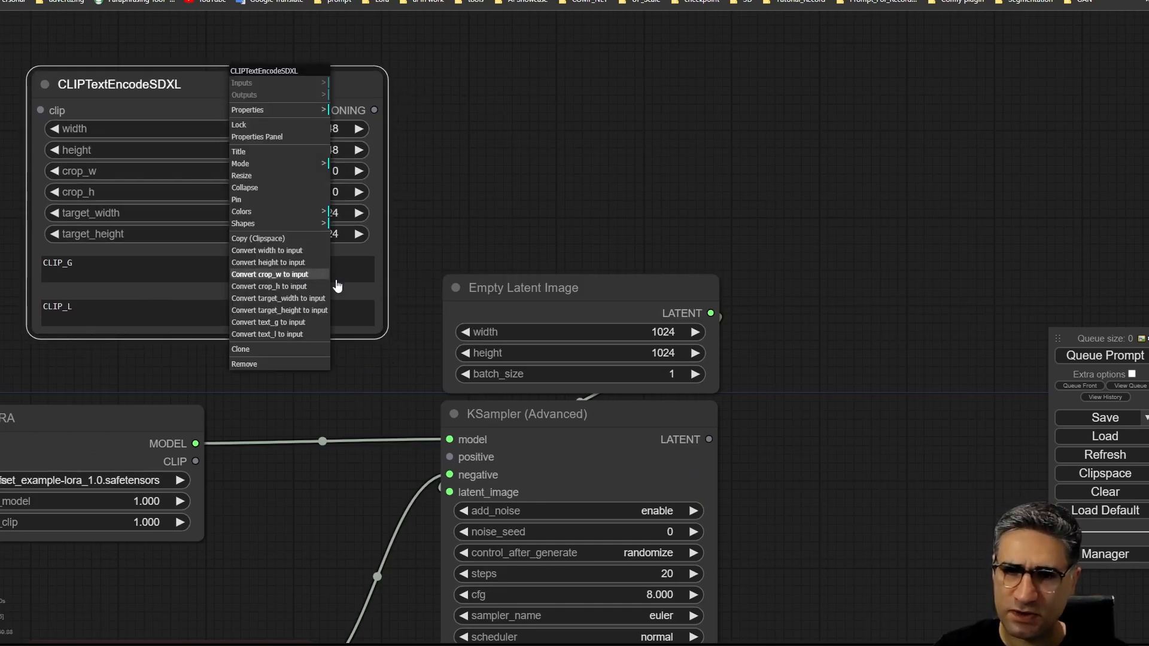
{"action": "left_click", "coordinate": [281, 212]}
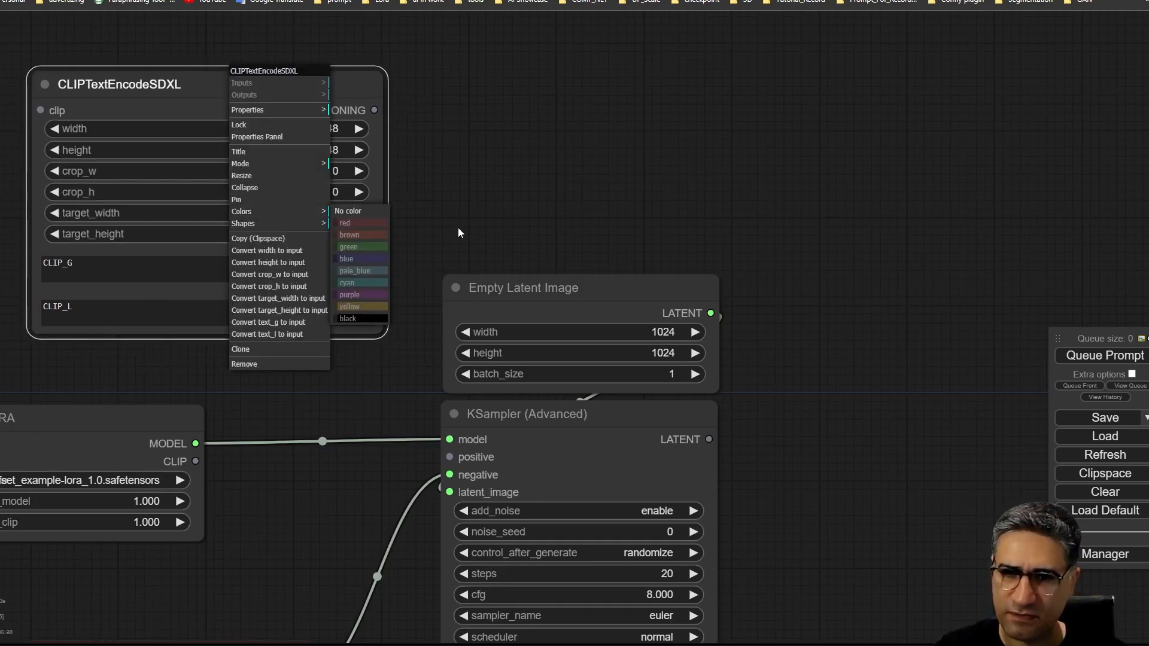
{"action": "left_click", "coordinate": [354, 246]}
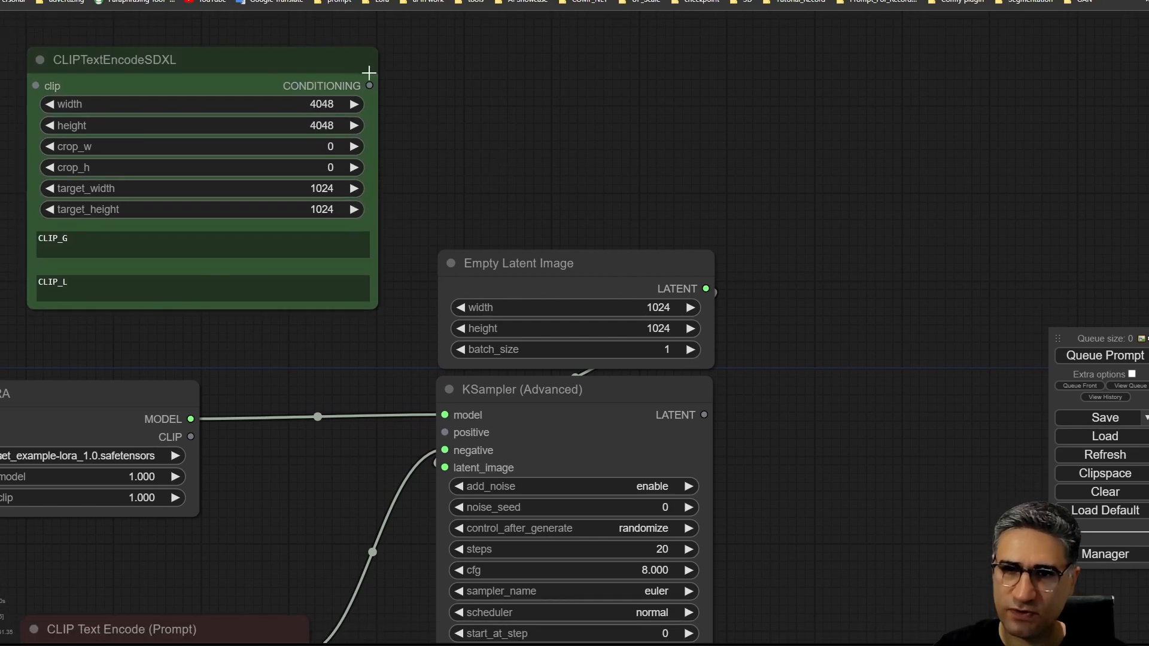
{"action": "left_click_drag", "start_coordinate": [385, 147], "coordinate": [443, 439]}
{"action": "left_click_drag", "start_coordinate": [443, 427], "coordinate": [445, 433]}
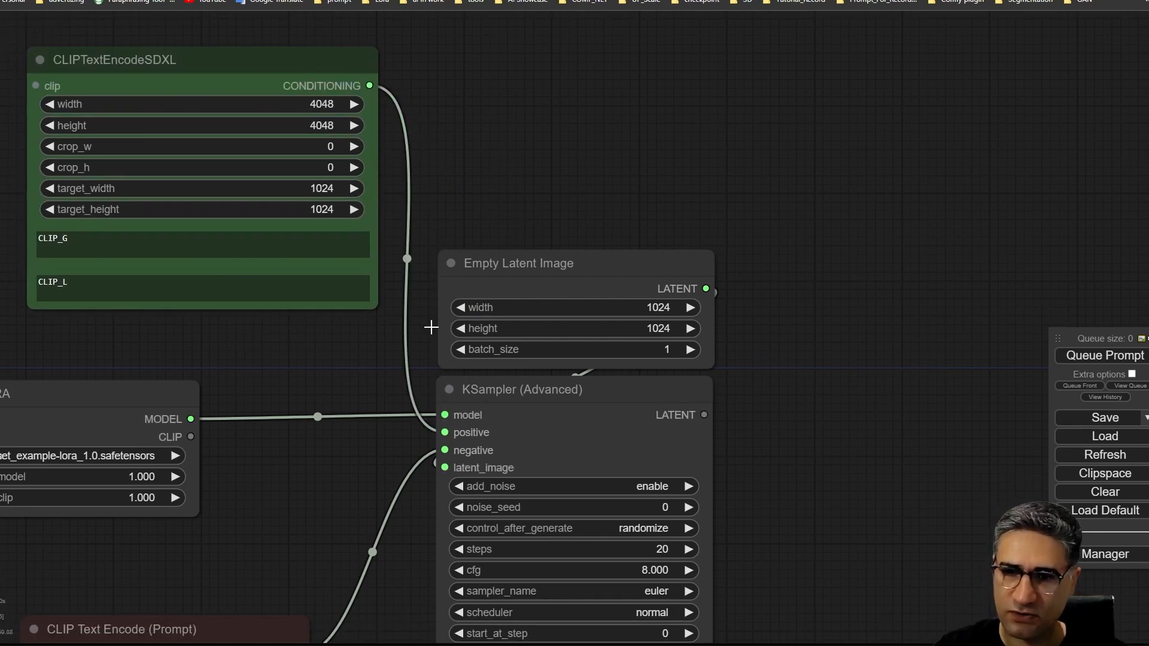
Move Empty Latent Image and KSampler (Advanced) together farther right, then shift both text encode nodes right to leave space beside Load LoRA
{"action": "scroll", "coordinate": [253, 426], "scroll_direction": "down", "scroll_amount": 5}
{"action": "left_click_drag", "start_coordinate": [680, 239], "coordinate": [455, 634]}
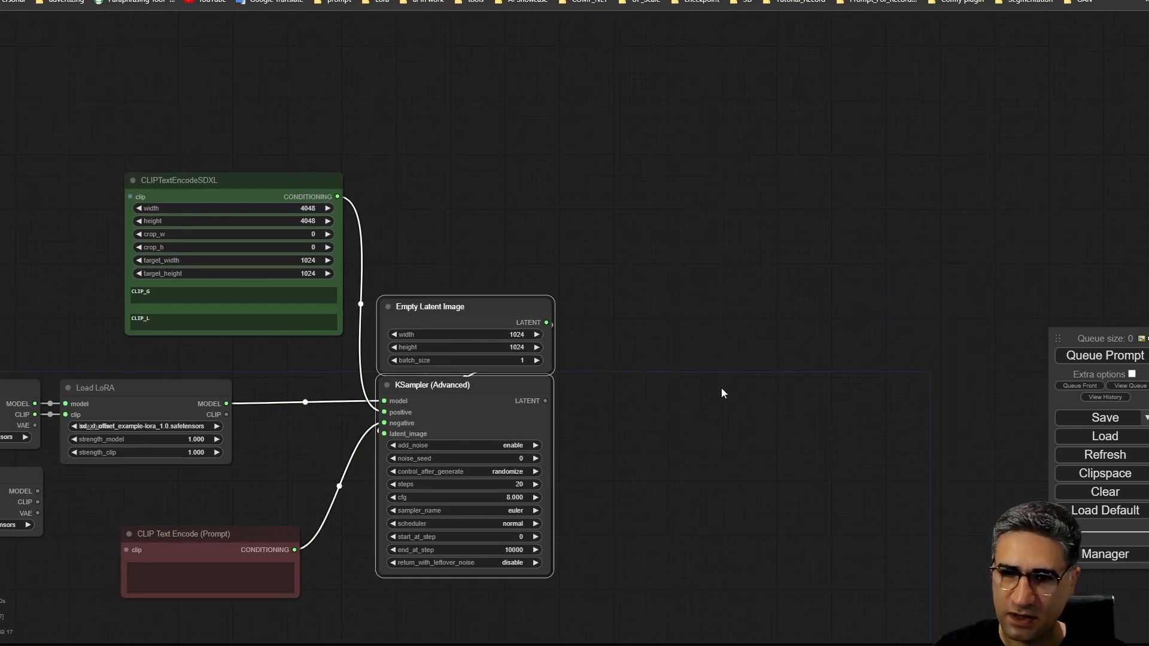
{"action": "left_click_drag", "start_coordinate": [740, 391], "coordinate": [600, 236]}
{"action": "left_click_drag", "start_coordinate": [323, 148], "coordinate": [631, 150]}
{"action": "left_click_drag", "start_coordinate": [320, 189], "coordinate": [444, 214]}
{"action": "left_click_drag", "start_coordinate": [249, 421], "coordinate": [472, 344]}
{"action": "left_click_drag", "start_coordinate": [312, 61], "coordinate": [538, 99]}
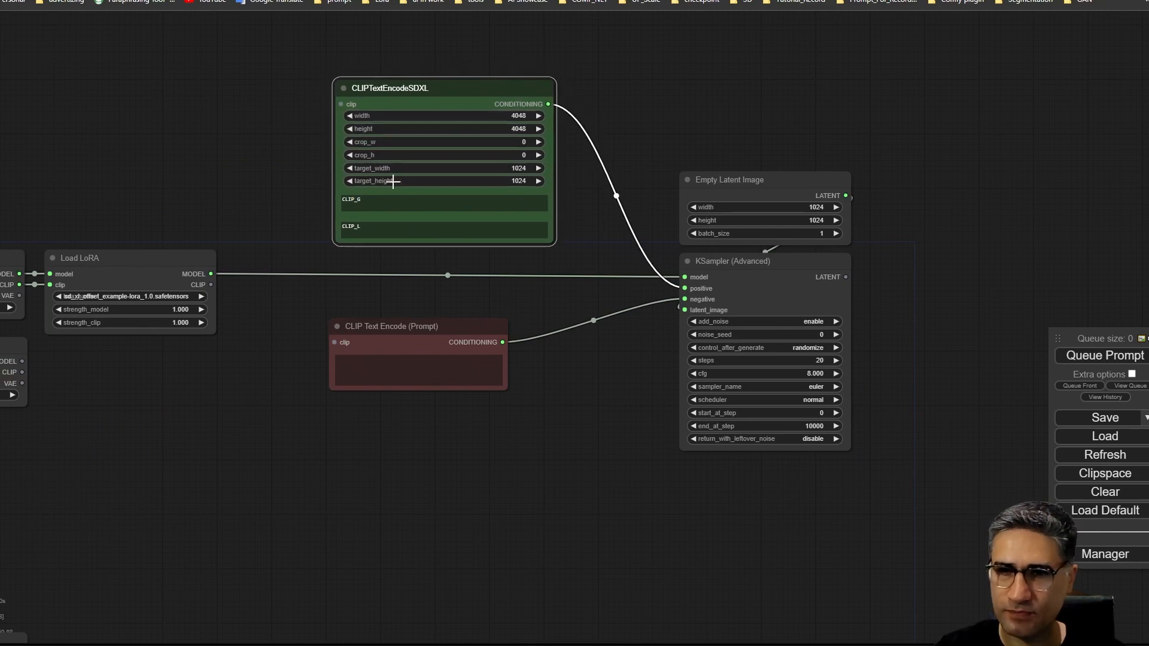
{"action": "scroll", "coordinate": [367, 192], "scroll_direction": "up", "scroll_amount": 5}
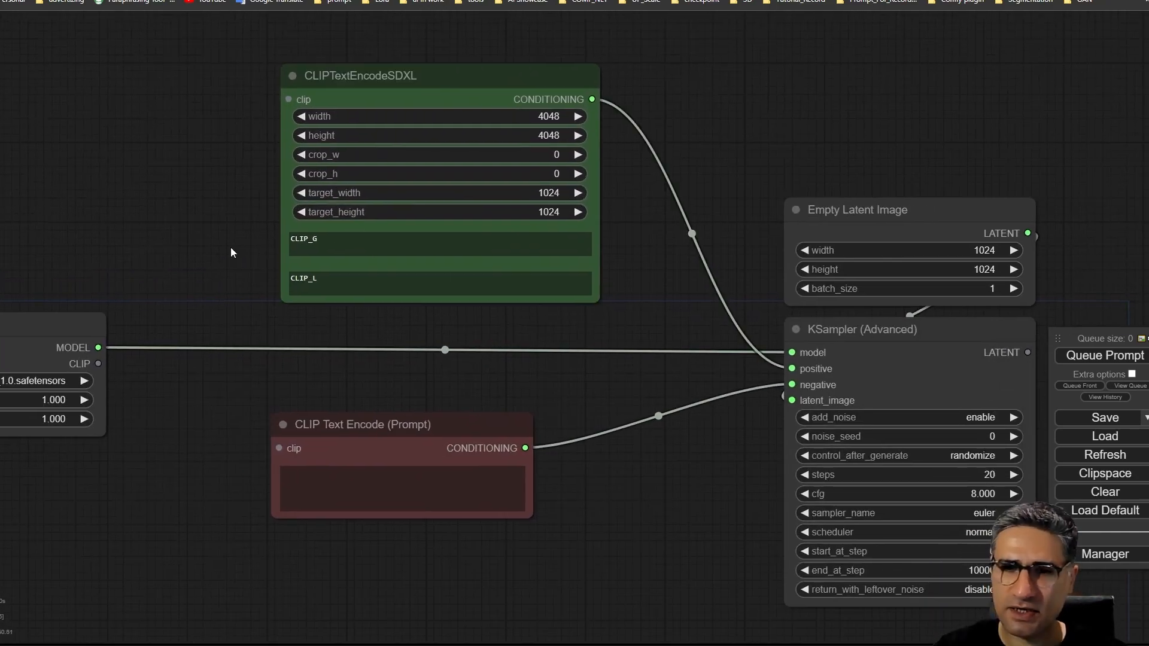
{"action": "left_click_drag", "start_coordinate": [338, 245], "coordinate": [277, 237]}
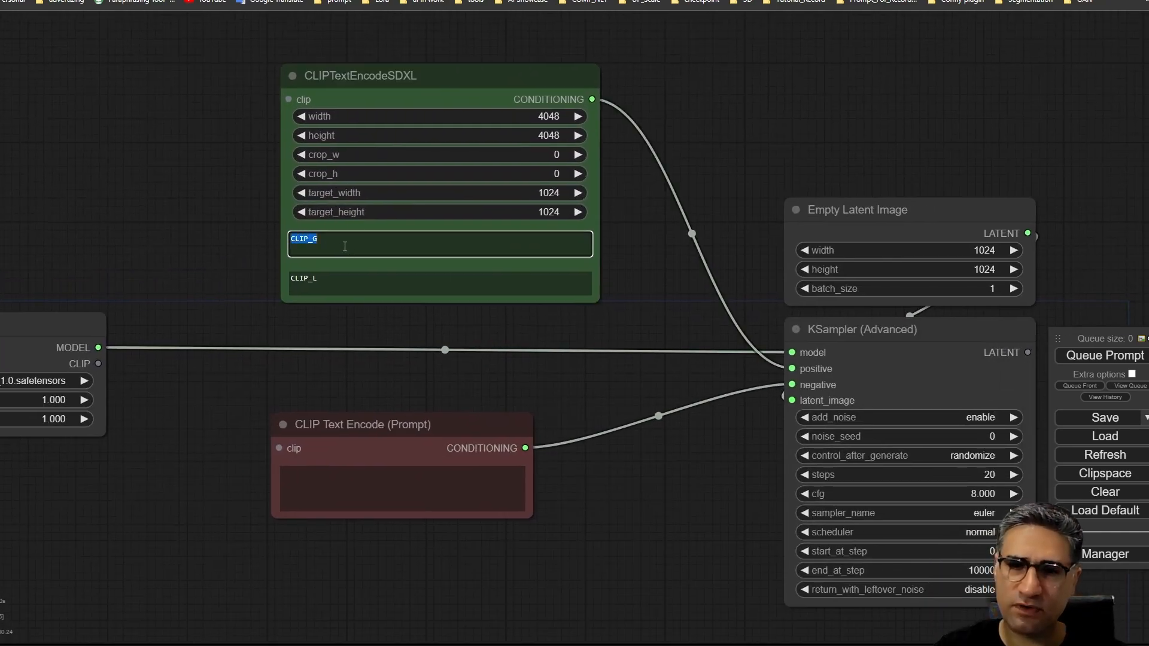
{"action": "left_click", "coordinate": [217, 223]}
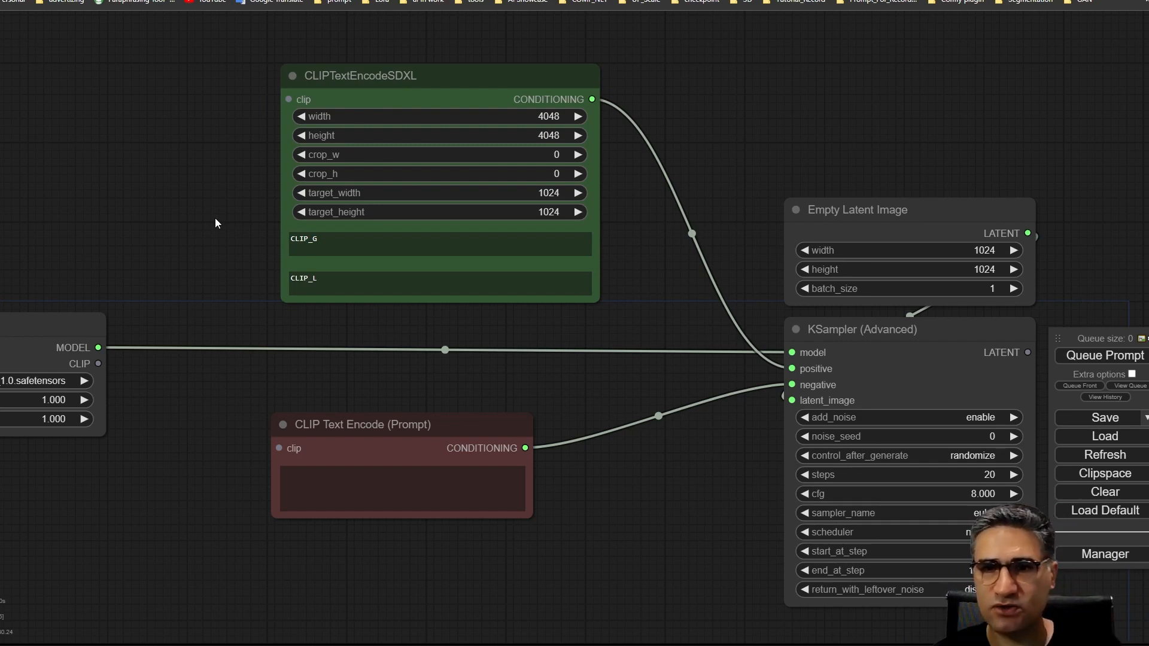
Add a WAS Suite Text Multiline node and place it above Load LoRA, to the left of CLIPTextEncodeSDXL
{"action": "left_click_drag", "start_coordinate": [146, 148], "coordinate": [343, 179]}
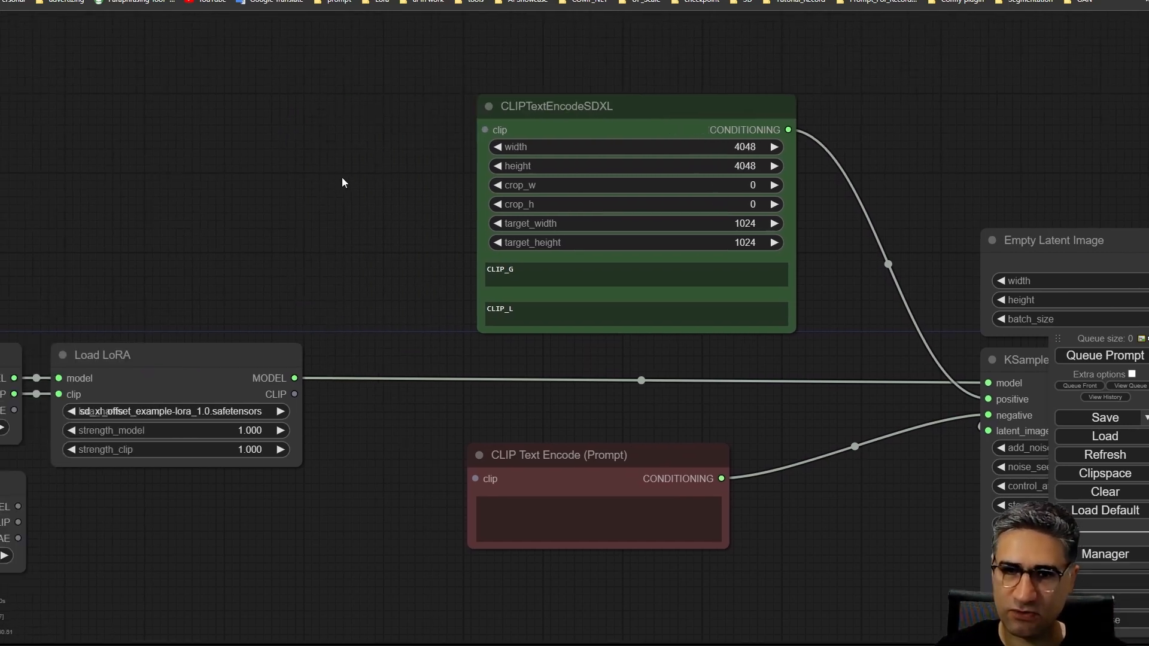
{"action": "right_click", "coordinate": [219, 143]}
{"action": "left_click", "coordinate": [246, 142]}
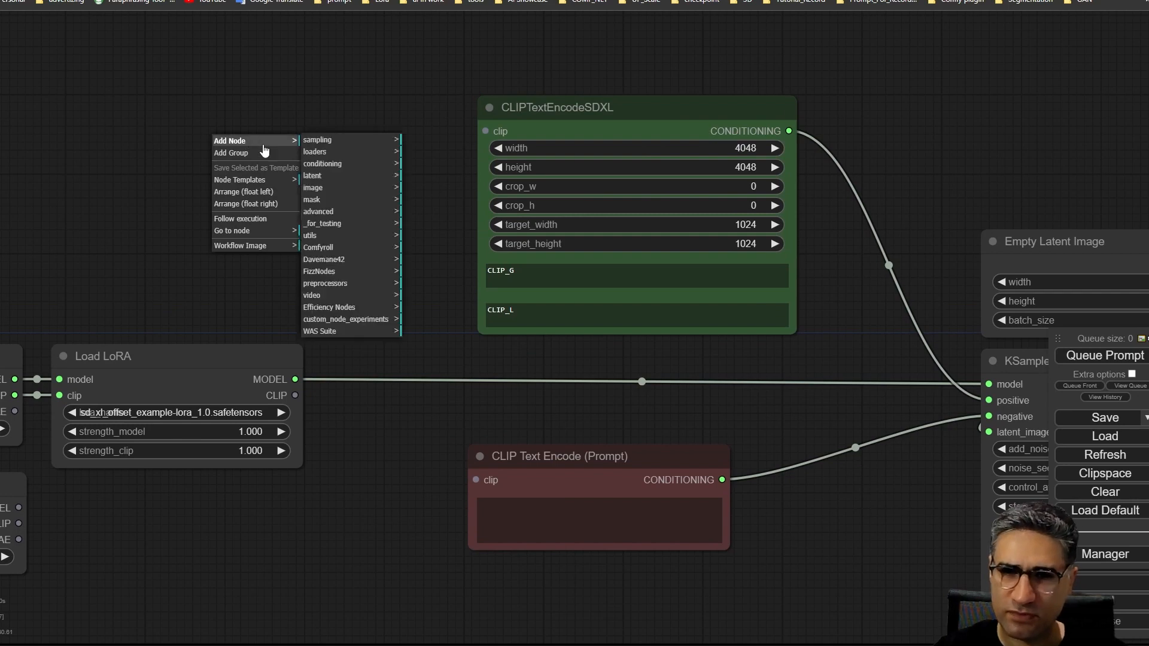
{"action": "left_click", "coordinate": [332, 333]}
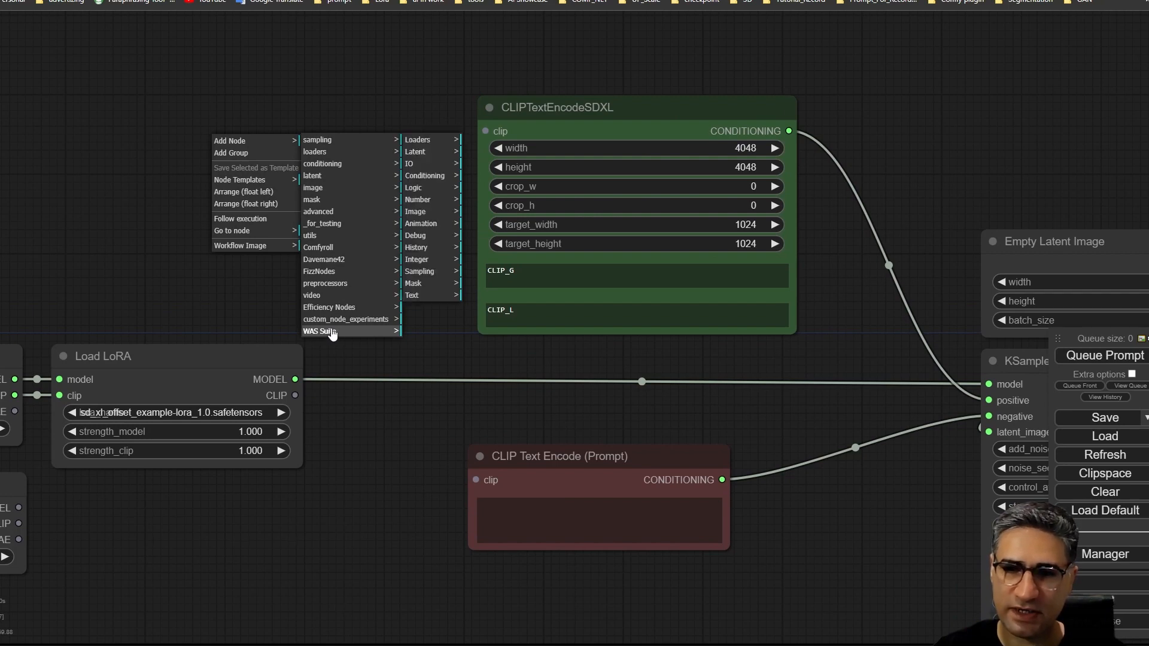
{"action": "left_click", "coordinate": [435, 296]}
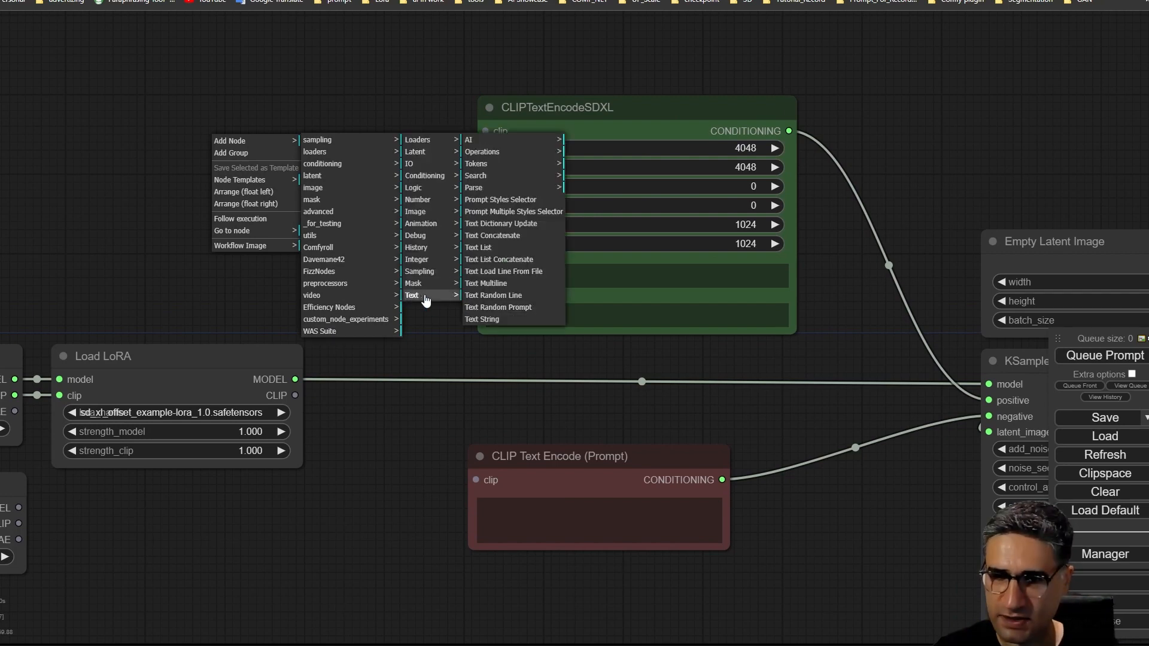
{"action": "left_click", "coordinate": [485, 284]}
{"action": "left_click_drag", "start_coordinate": [413, 134], "coordinate": [272, 82]}
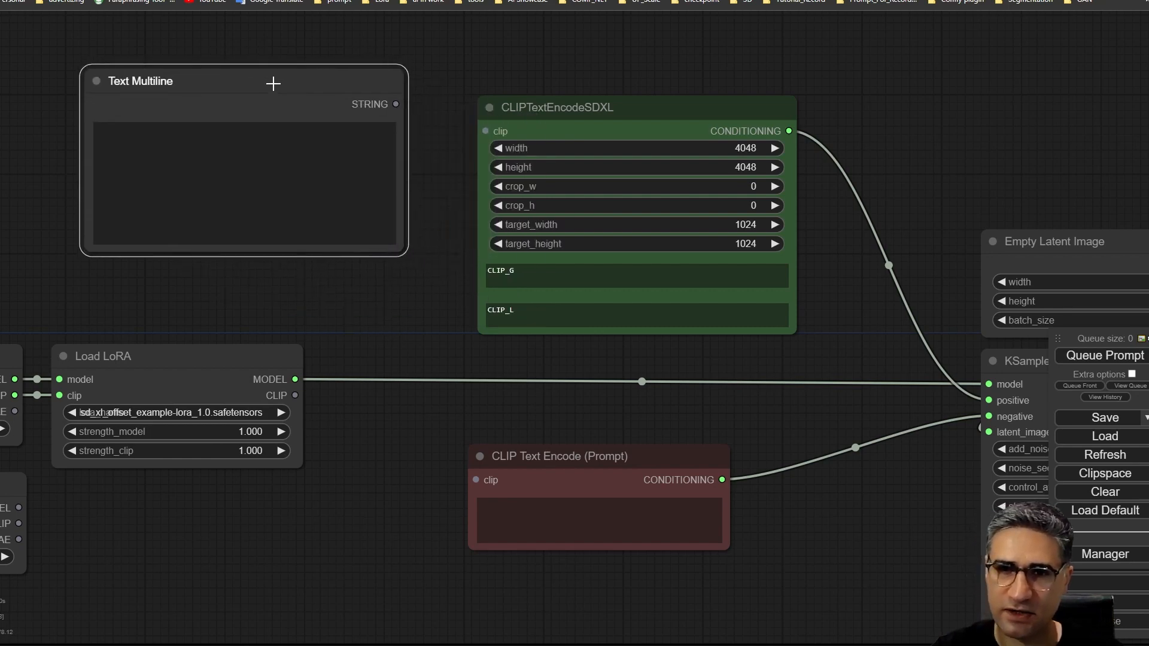
{"action": "left_click_drag", "start_coordinate": [396, 261], "coordinate": [473, 259]}
Colour the Text Multiline node green
{"action": "left_click", "coordinate": [295, 104]}
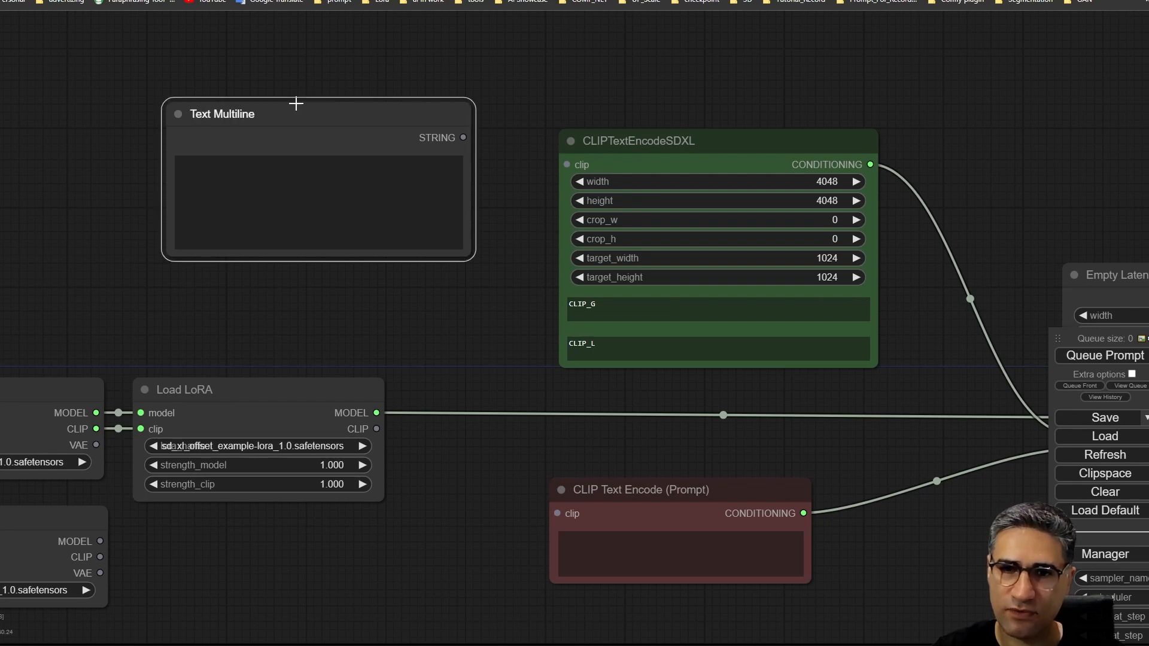
{"action": "right_click", "coordinate": [302, 101]}
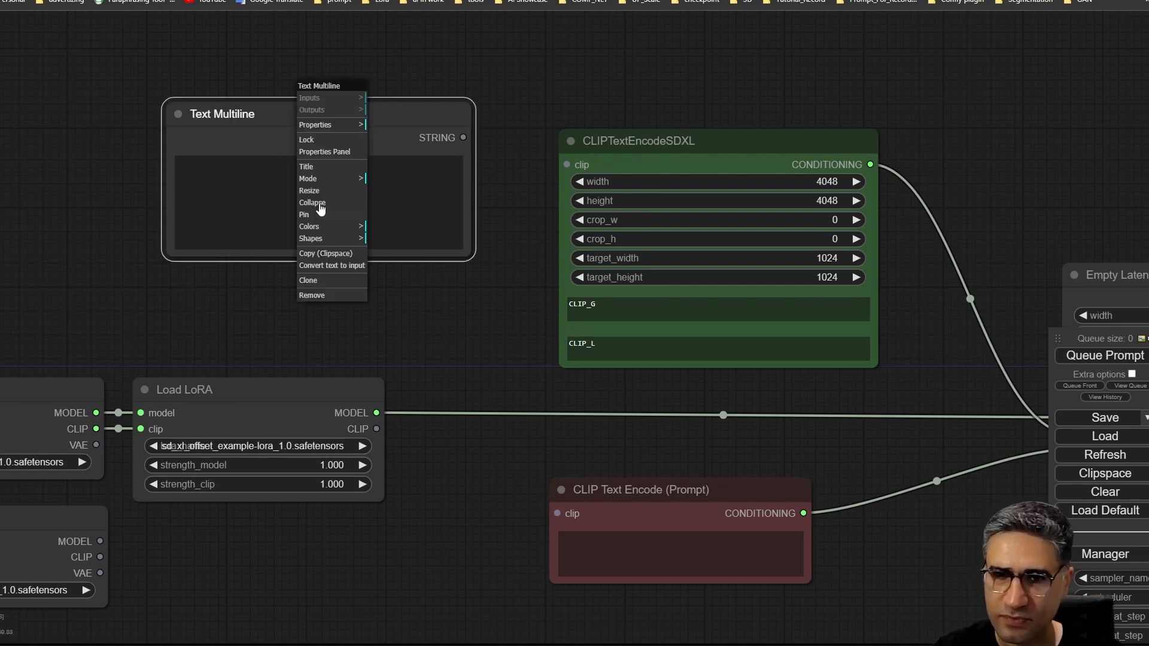
{"action": "left_click", "coordinate": [326, 227]}
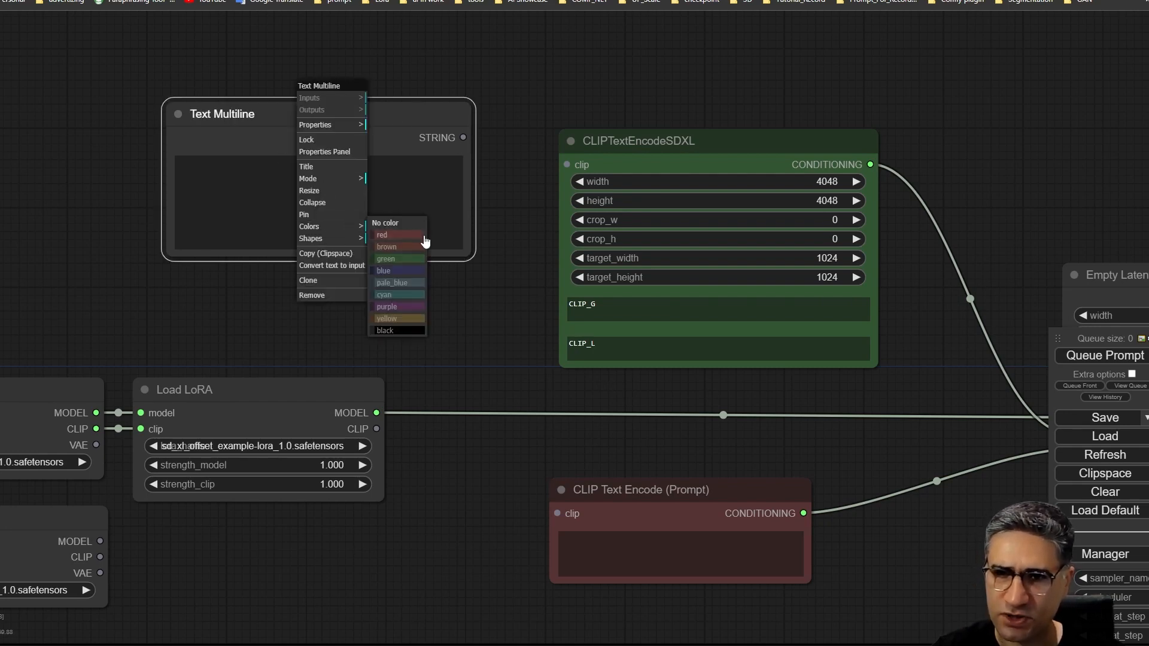
{"action": "left_click", "coordinate": [400, 259]}
Convert the text_g and text_l fields of CLIPTextEncodeSDXL to inputs, shifting the node slightly upward
{"action": "left_click", "coordinate": [692, 136]}
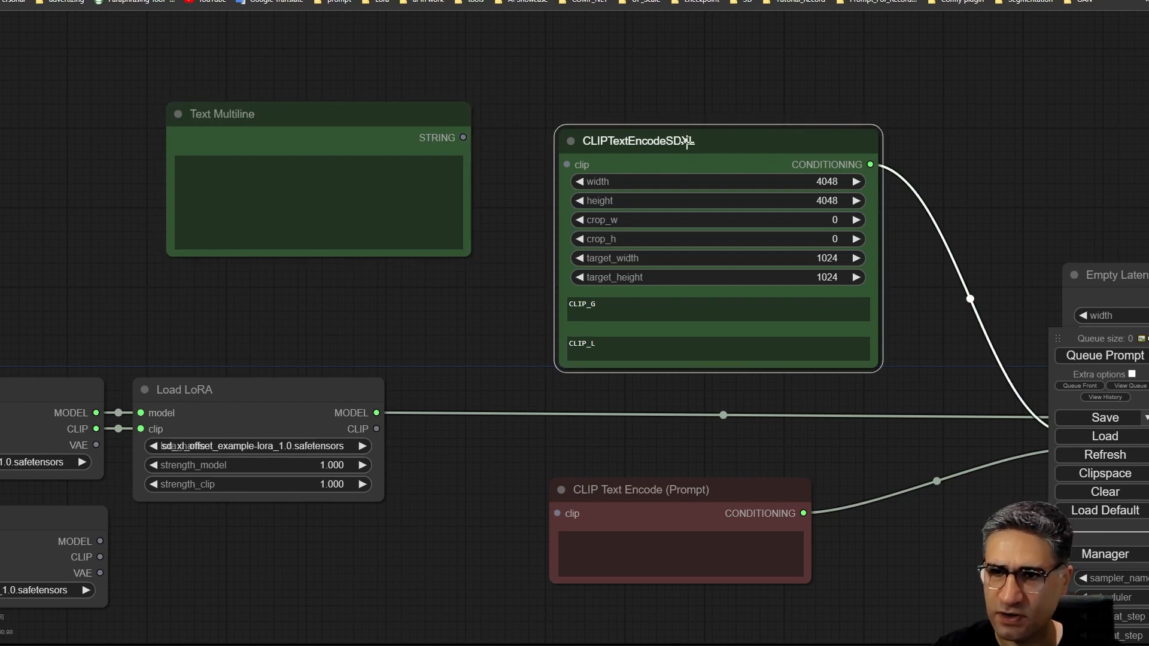
{"action": "right_click", "coordinate": [693, 136]}
{"action": "left_click", "coordinate": [584, 68]}
{"action": "left_click_drag", "start_coordinate": [635, 140], "coordinate": [657, 101]}
{"action": "right_click", "coordinate": [658, 101]}
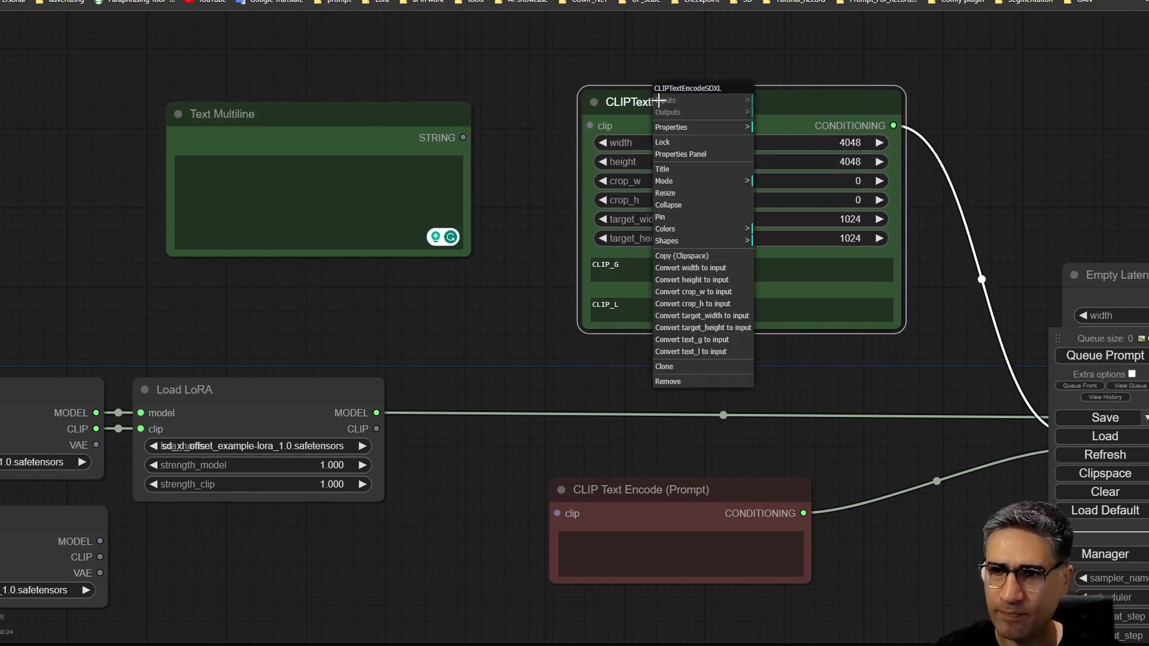
{"action": "left_click", "coordinate": [714, 343]}
{"action": "right_click", "coordinate": [713, 99]}
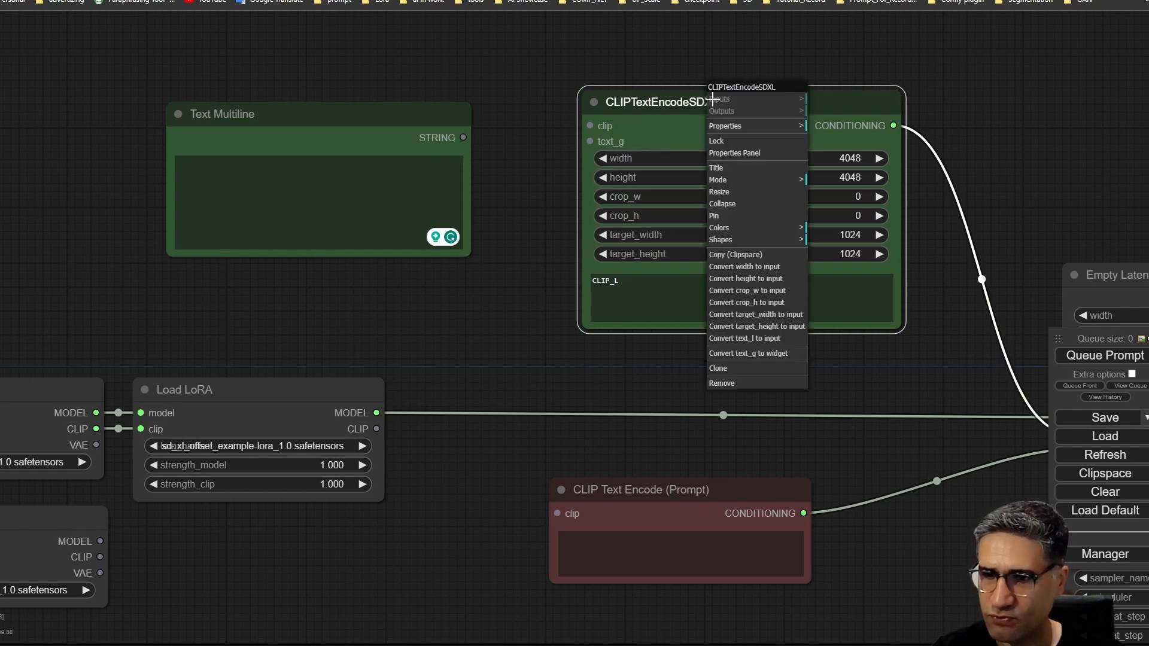
{"action": "left_click", "coordinate": [771, 339]}
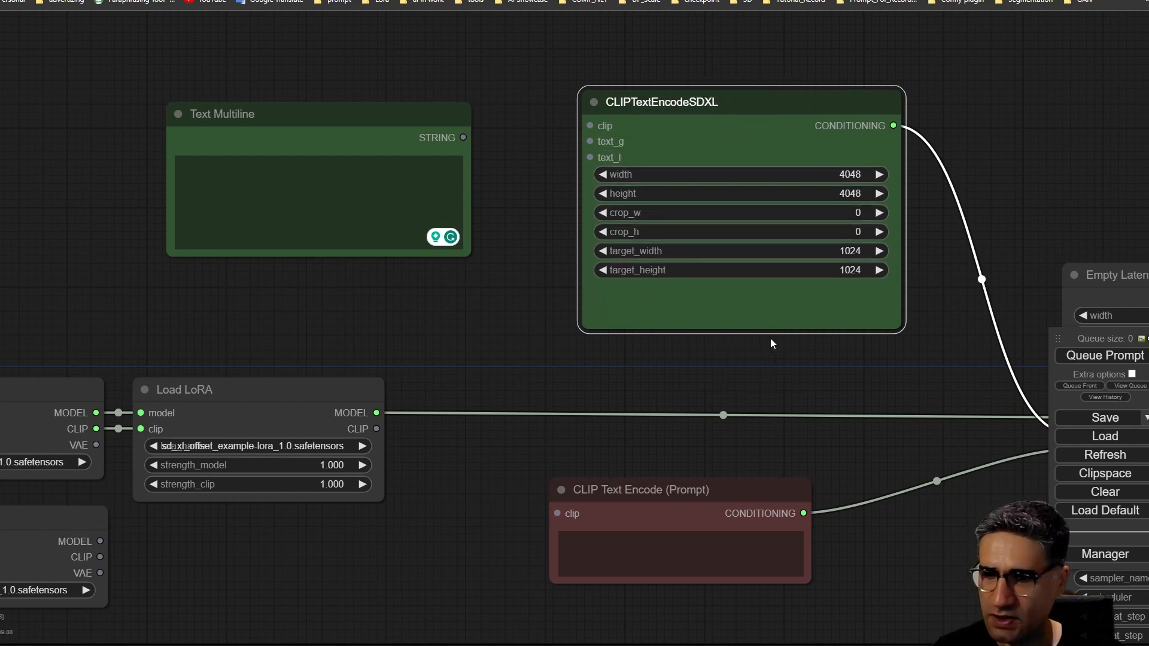
Move the Text Multiline node up and duplicate it, placing the copy directly below the original
{"action": "left_click", "coordinate": [510, 327]}
{"action": "left_click_drag", "start_coordinate": [380, 116], "coordinate": [391, 41]}
{"action": "scroll", "coordinate": [411, 211], "scroll_direction": "down", "scroll_amount": 2}
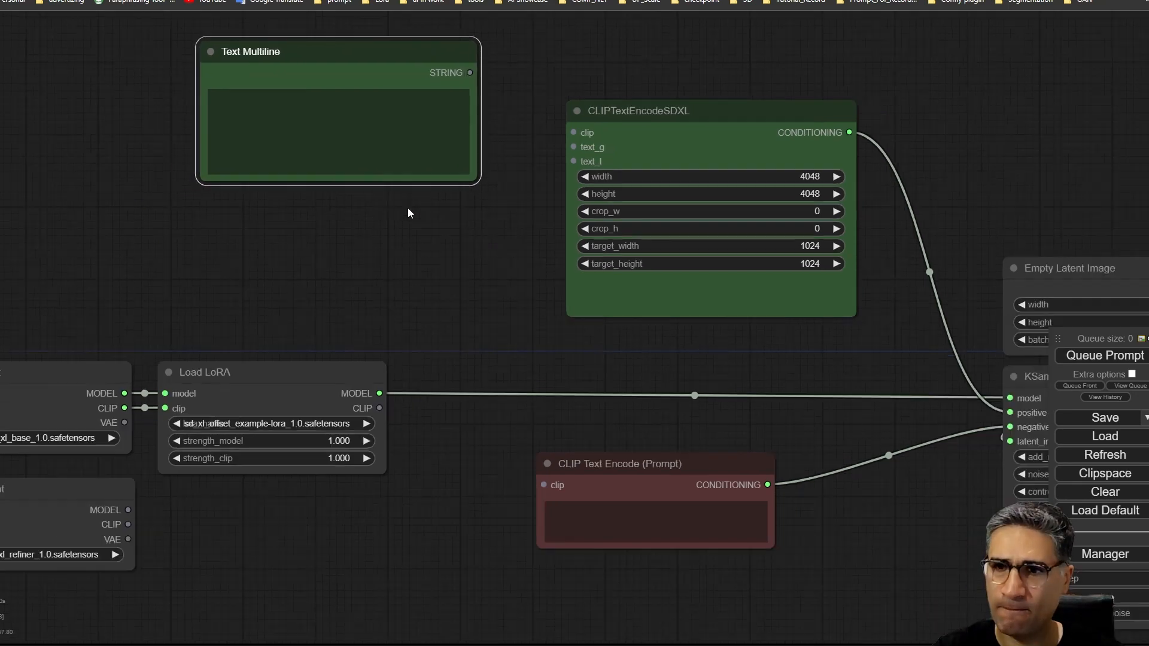
{"action": "left_click_drag", "start_coordinate": [411, 213], "coordinate": [435, 264]}
{"action": "left_click_drag", "start_coordinate": [393, 116], "coordinate": [392, 256]}
Title the upper text node Text Multiline_G and the lower one Text Multiline_L
{"action": "right_click", "coordinate": [334, 117]}
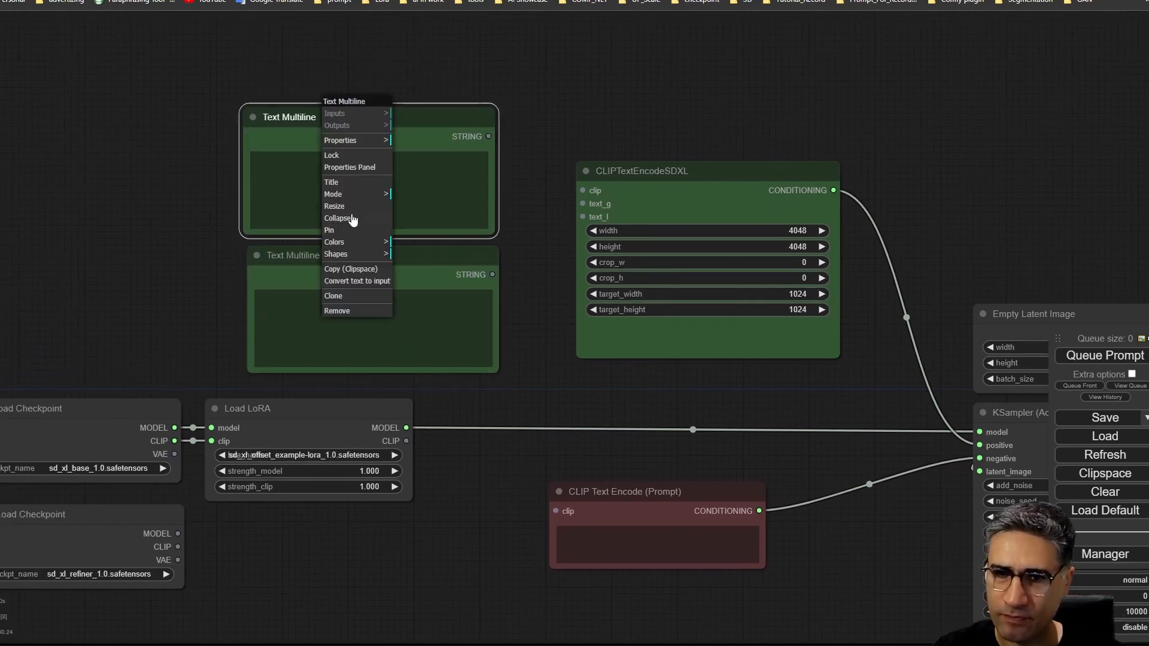
{"action": "left_click", "coordinate": [333, 182]}
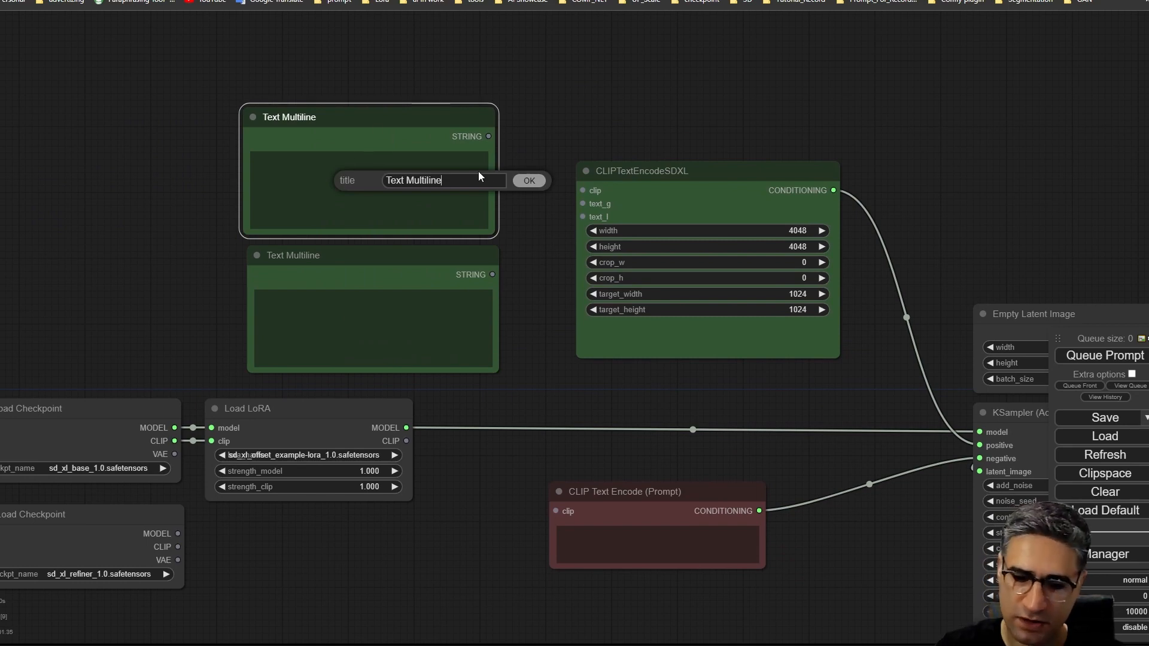
{"action": "type", "text": "_G"}
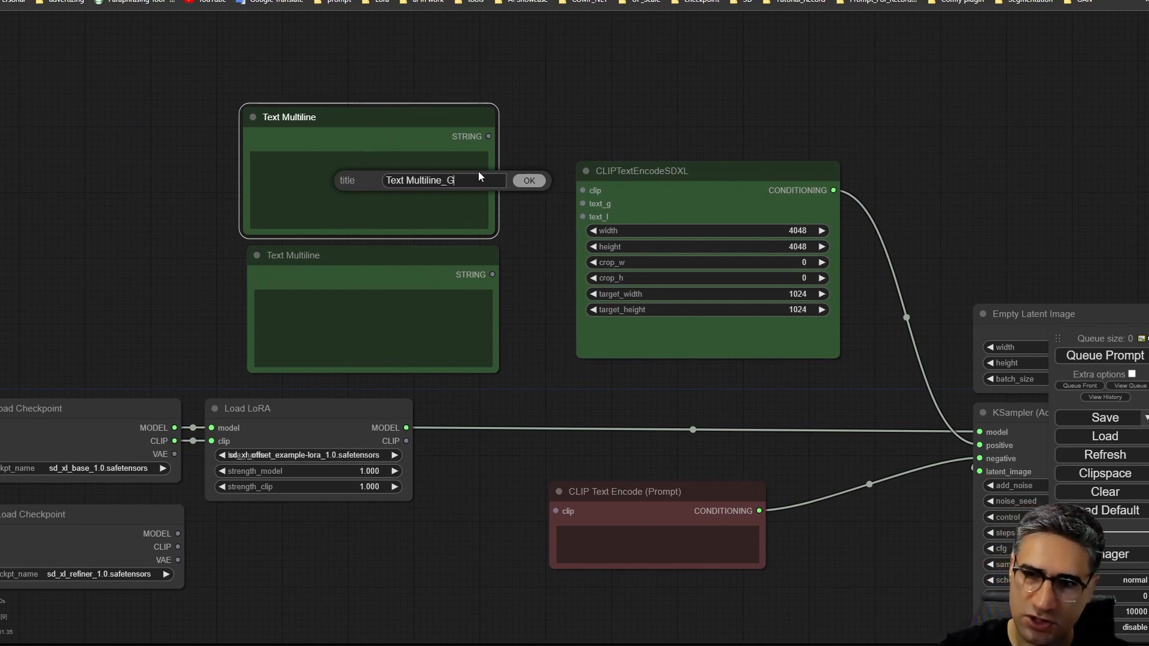
{"action": "left_click", "coordinate": [529, 180]}
{"action": "right_click", "coordinate": [334, 261]}
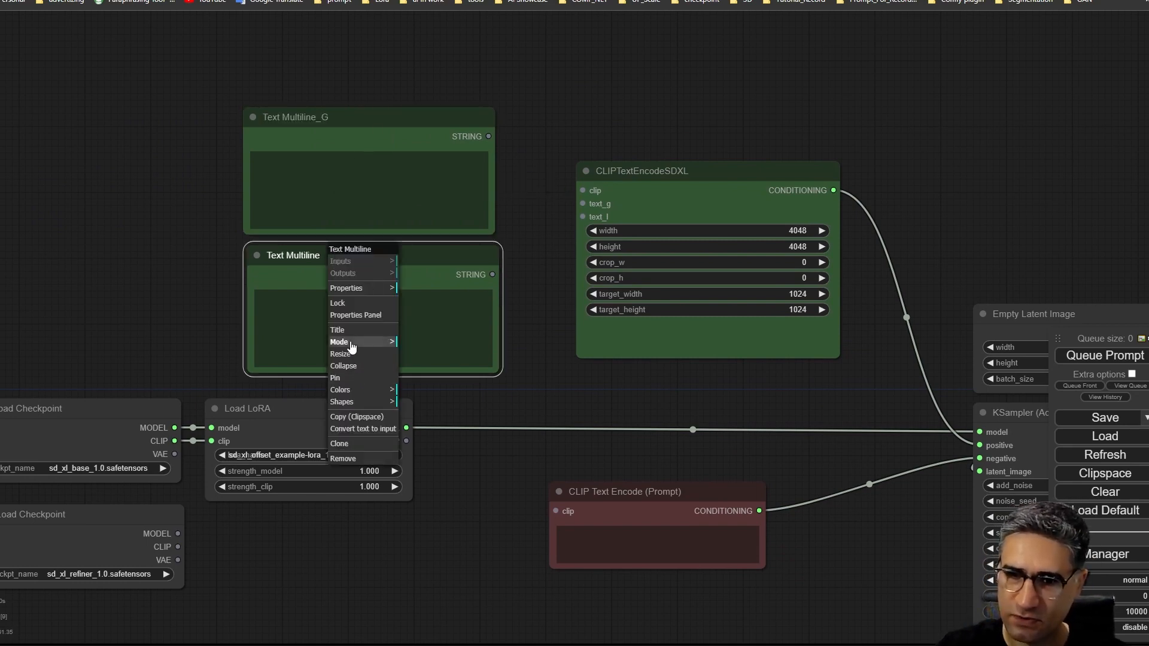
{"action": "left_click", "coordinate": [338, 331]}
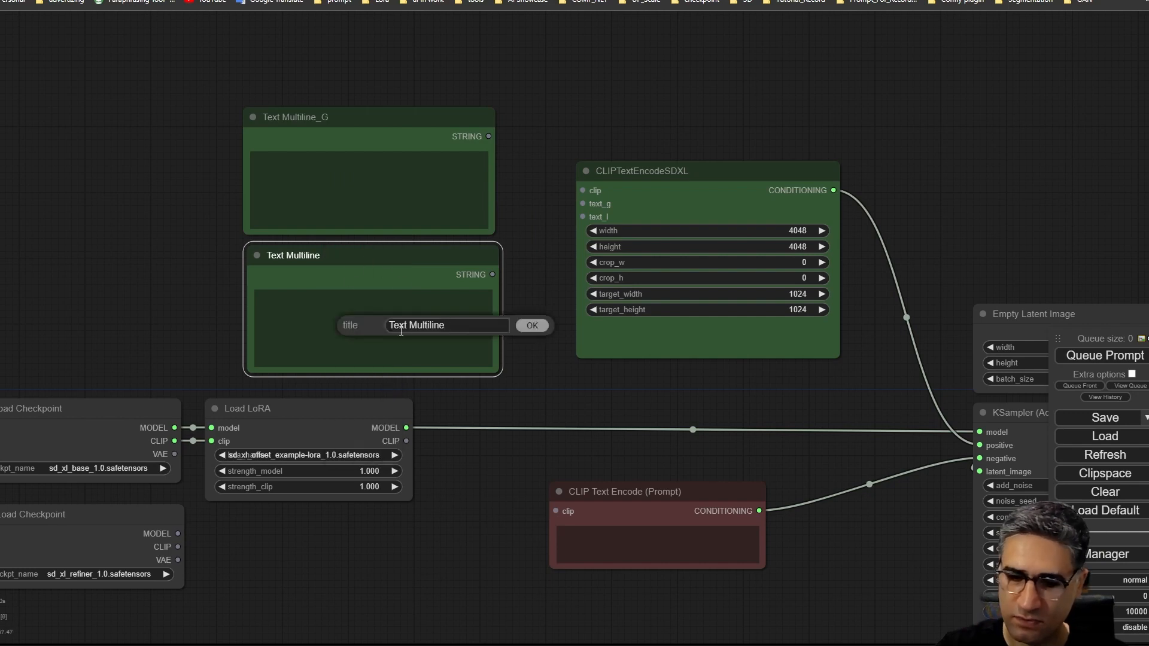
{"action": "key", "text": "Return"}
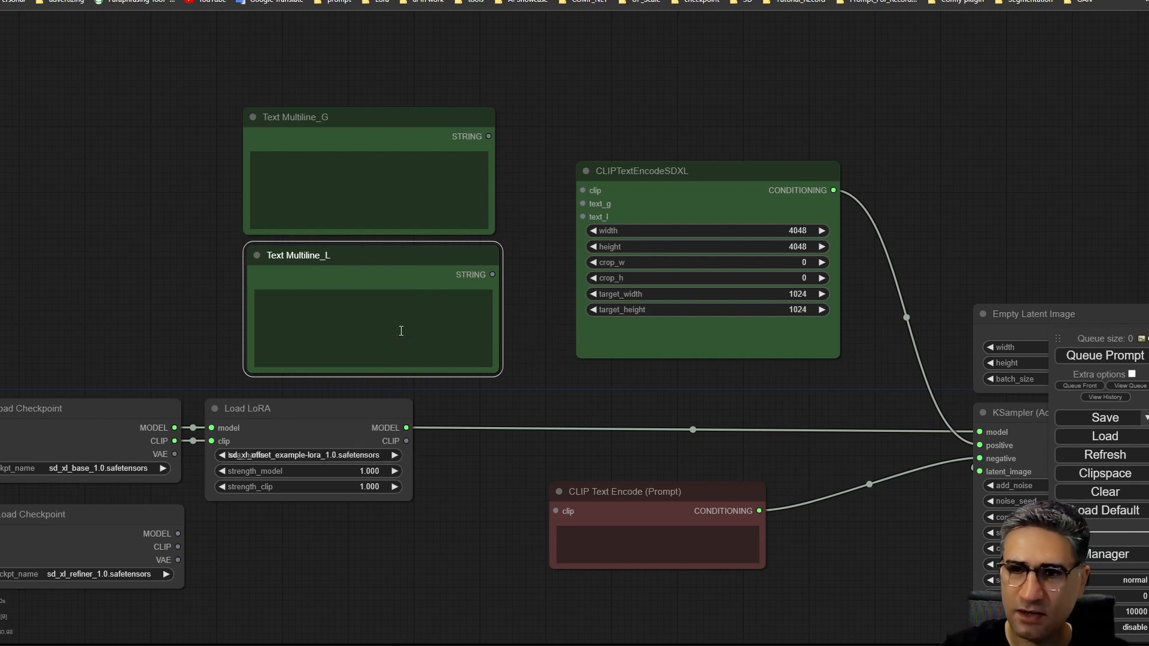
Connect Text Multiline_G to text_g and Text Multiline_L to text_l on CLIPTextEncodeSDXL, moving the encoder slightly right for clearance
{"action": "left_click_drag", "start_coordinate": [516, 217], "coordinate": [372, 175]}
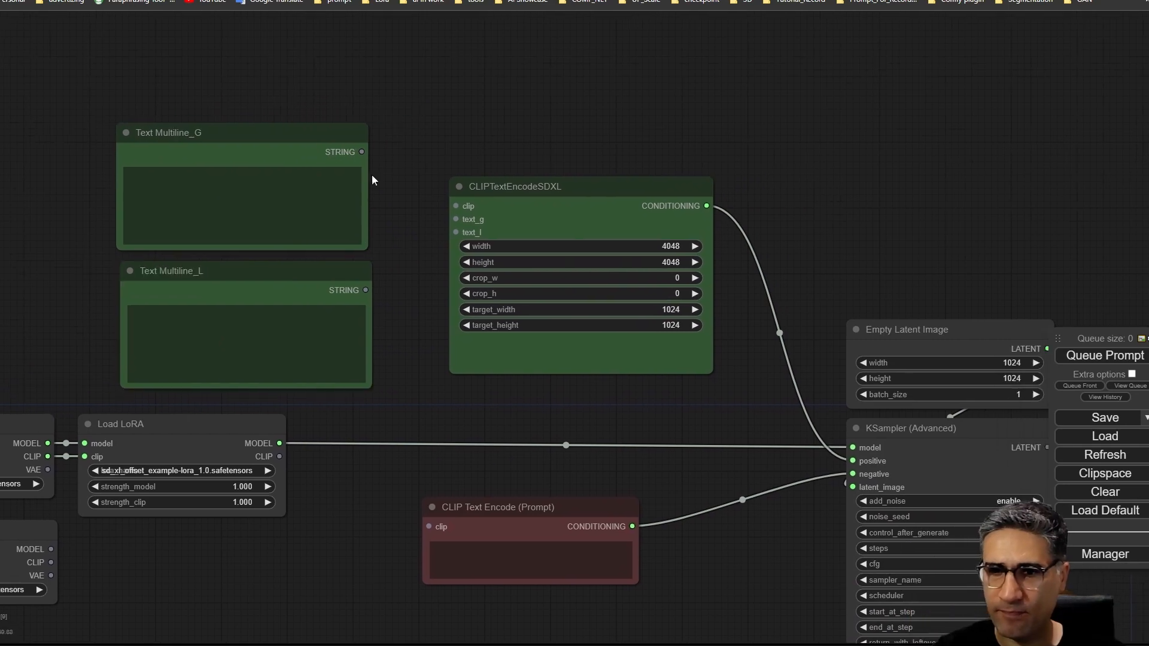
{"action": "left_click_drag", "start_coordinate": [610, 188], "coordinate": [680, 166]}
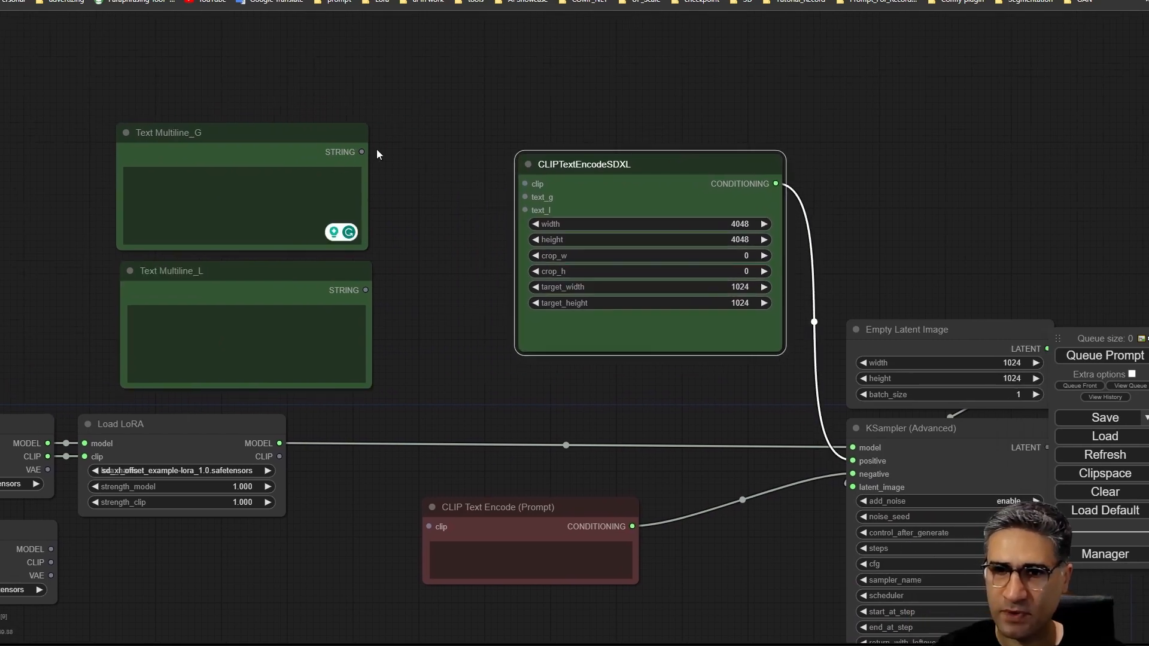
{"action": "left_click_drag", "start_coordinate": [363, 150], "coordinate": [525, 197]}
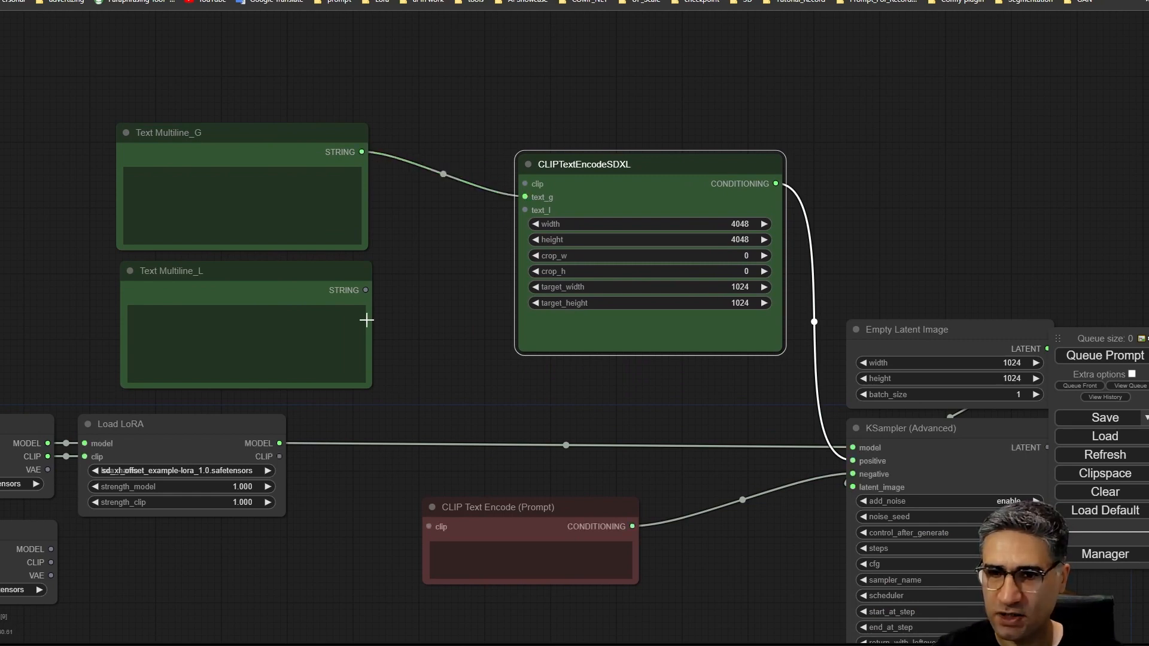
{"action": "left_click_drag", "start_coordinate": [369, 283], "coordinate": [525, 210]}
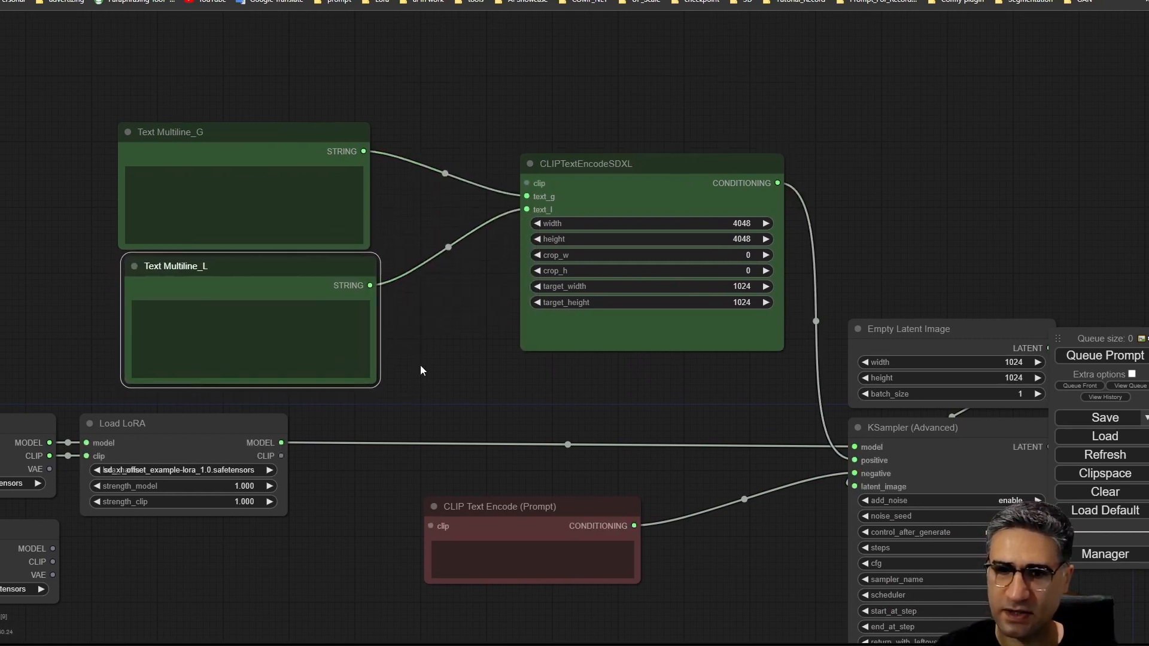
Connect the CLIP output of Load LoRA to the clip input of CLIPTextEncodeSDXL
{"action": "left_click_drag", "start_coordinate": [420, 365], "coordinate": [473, 279]}
{"action": "scroll", "coordinate": [402, 429], "scroll_direction": "up", "scroll_amount": 2}
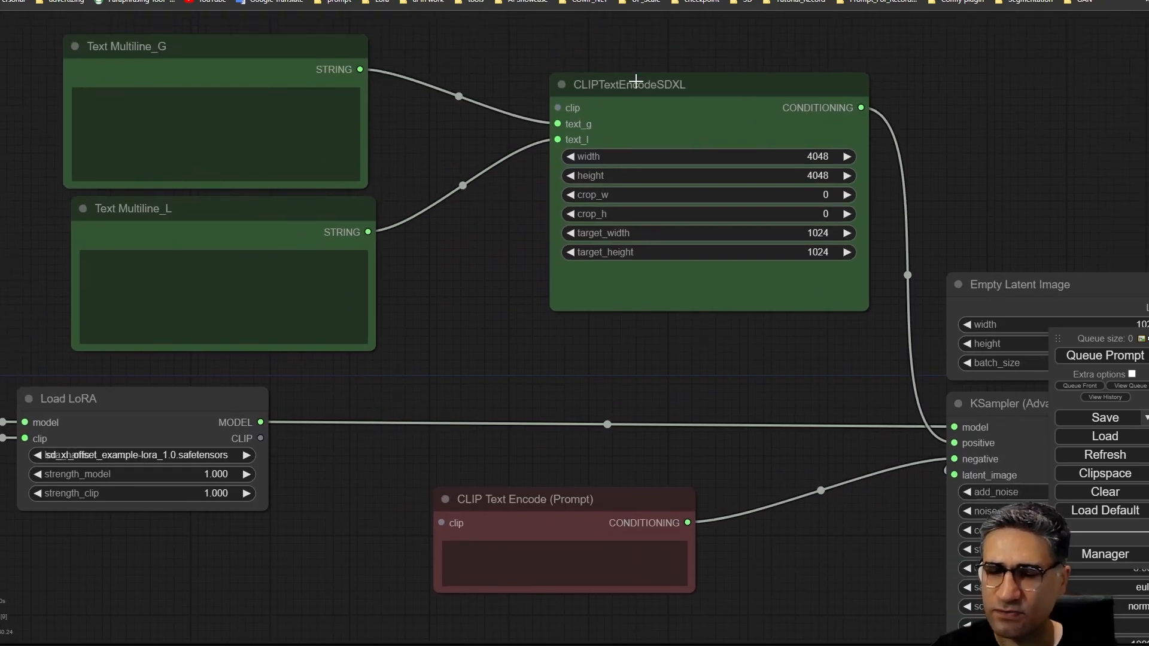
{"action": "left_click", "coordinate": [636, 80]}
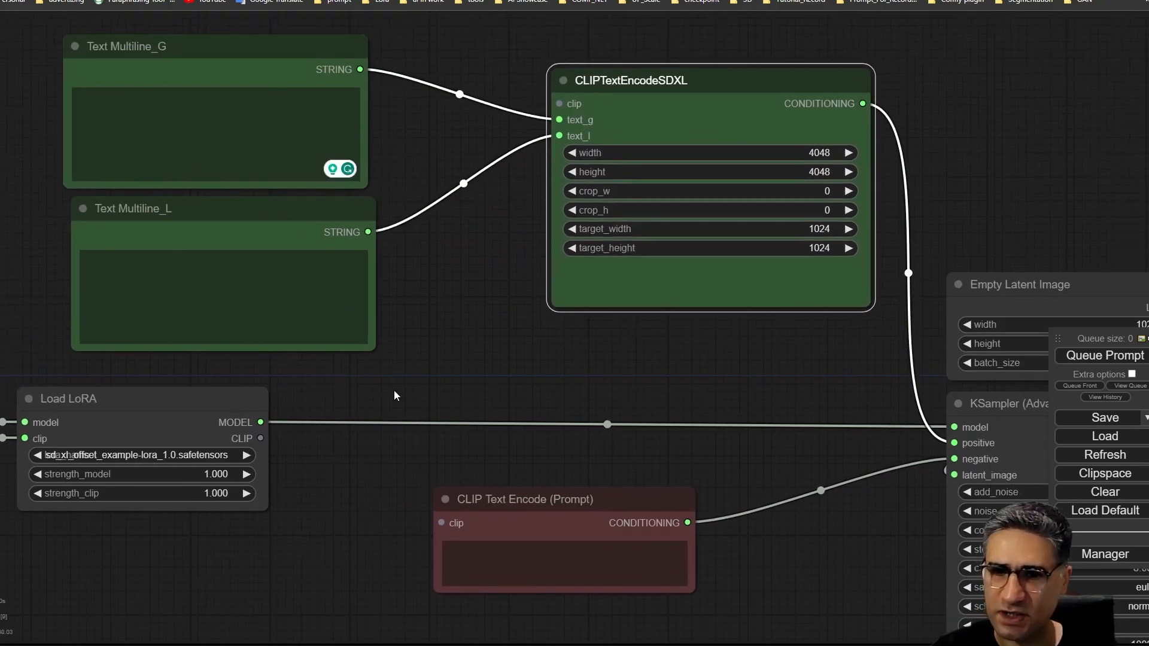
{"action": "left_click_drag", "start_coordinate": [395, 395], "coordinate": [708, 246]}
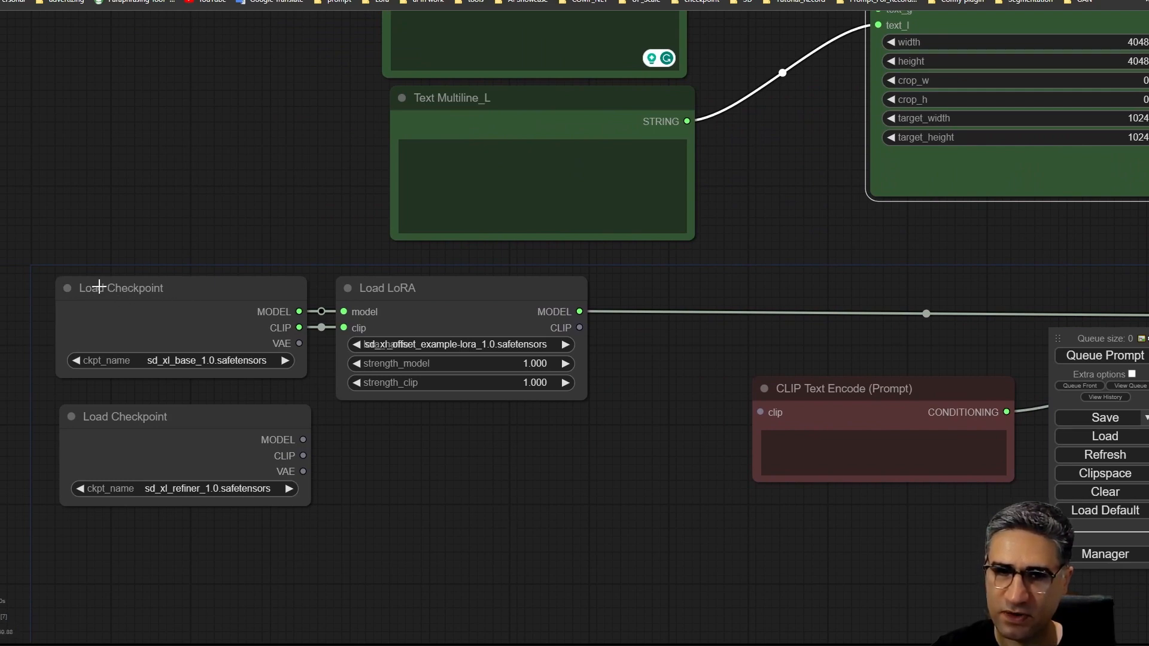
{"action": "left_click_drag", "start_coordinate": [487, 465], "coordinate": [313, 539]}
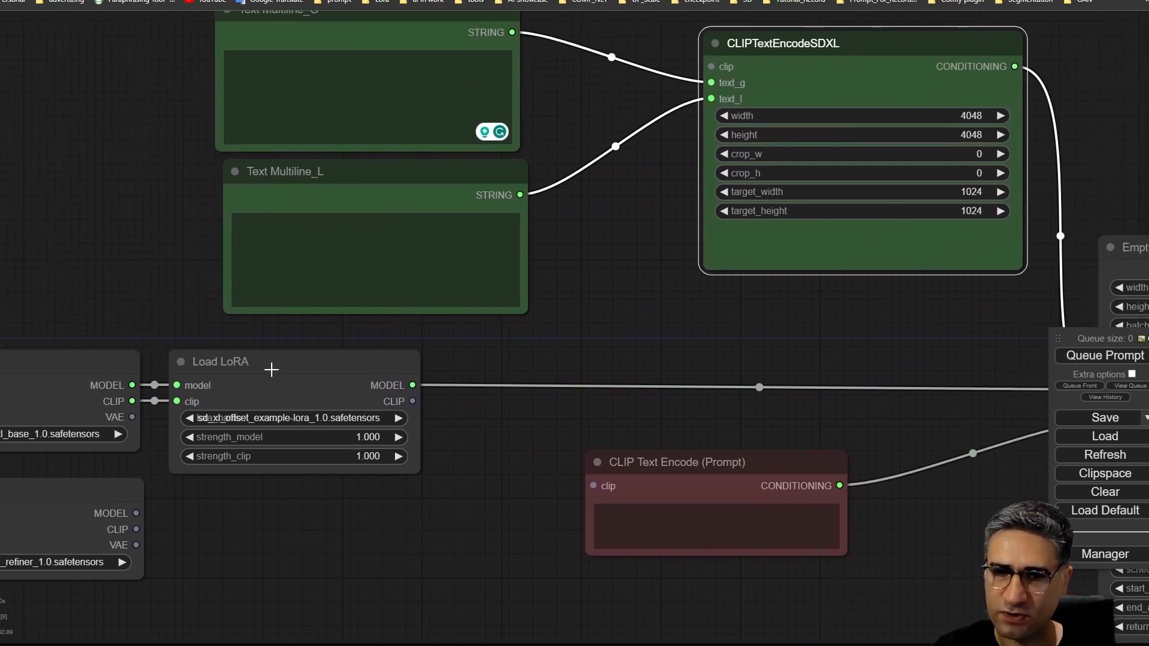
{"action": "left_click", "coordinate": [268, 361]}
{"action": "left_click_drag", "start_coordinate": [511, 346], "coordinate": [503, 347]}
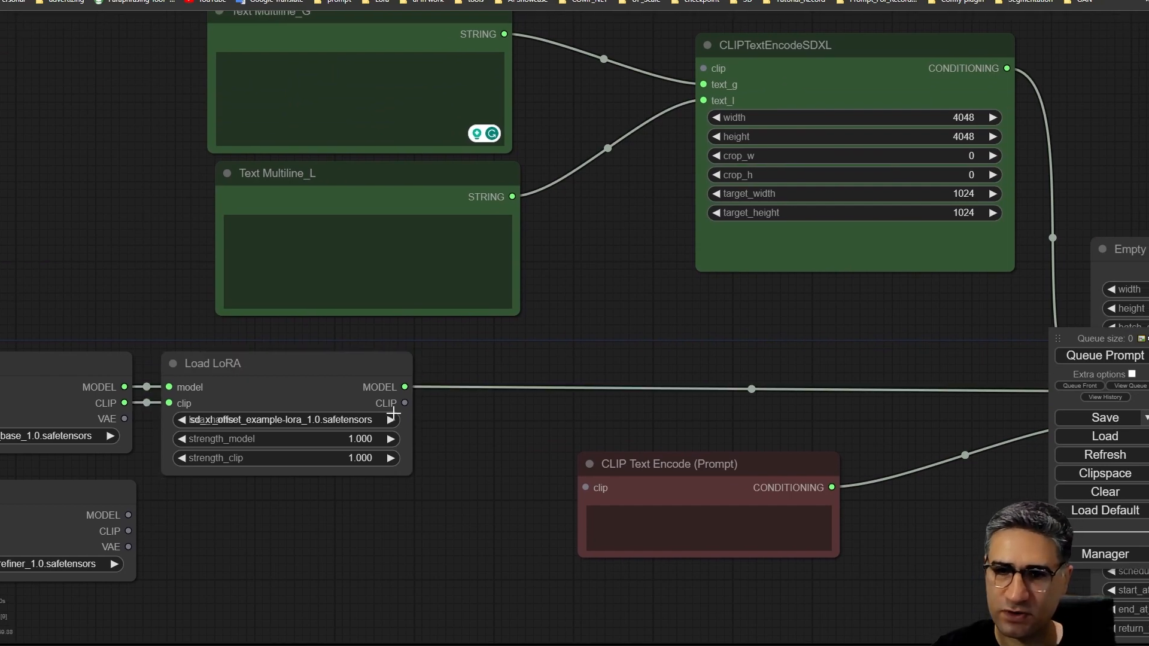
{"action": "left_click_drag", "start_coordinate": [407, 400], "coordinate": [677, 80]}
{"action": "left_click_drag", "start_coordinate": [581, 350], "coordinate": [497, 352]}
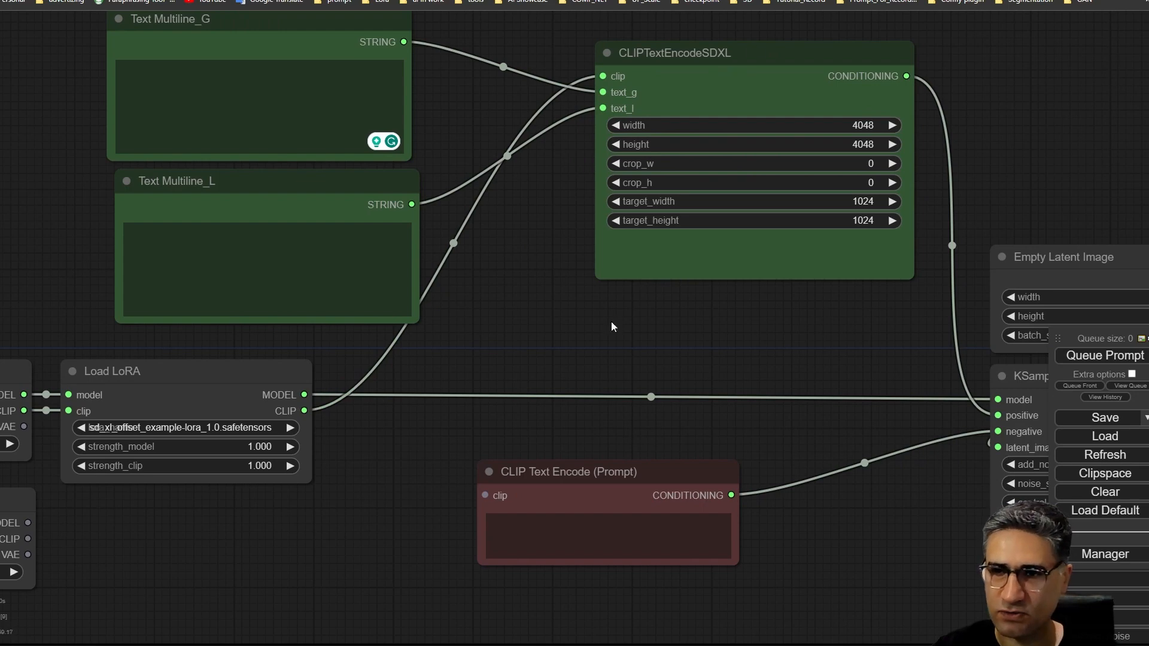
{"action": "left_click_drag", "start_coordinate": [612, 327], "coordinate": [511, 409]}
{"action": "left_click_drag", "start_coordinate": [337, 398], "coordinate": [536, 381]}
{"action": "scroll", "coordinate": [486, 299], "scroll_direction": "down", "scroll_amount": 2}
{"action": "left_click_drag", "start_coordinate": [700, 383], "coordinate": [651, 349]}
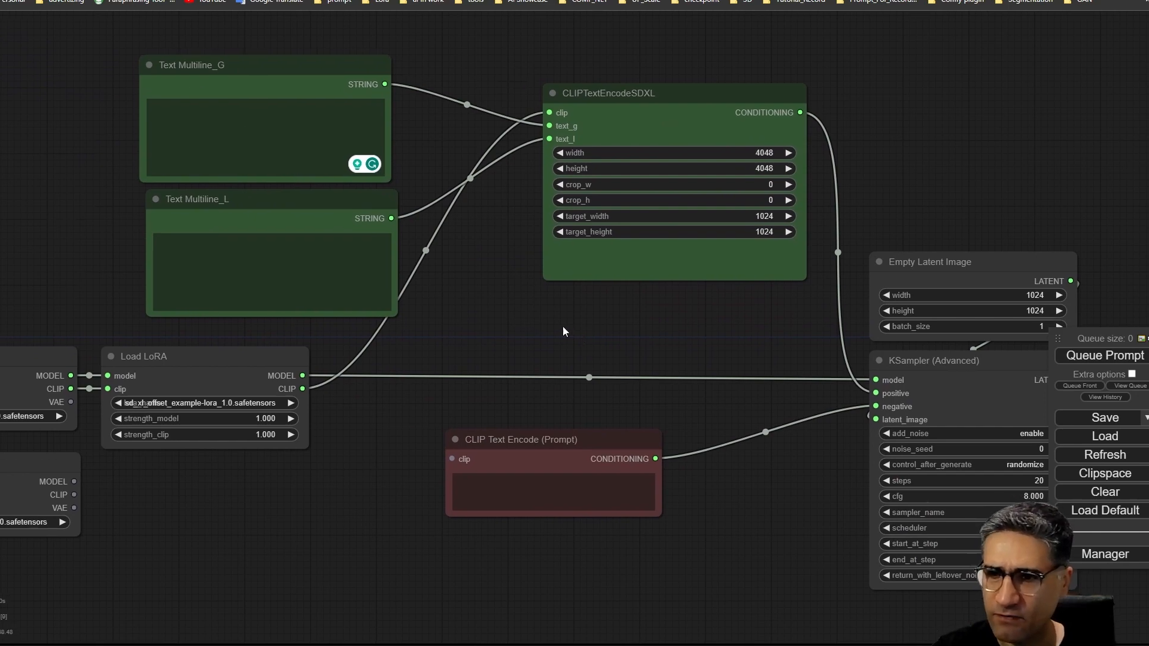
{"action": "left_click_drag", "start_coordinate": [562, 325], "coordinate": [460, 259]}
{"action": "scroll", "coordinate": [473, 475], "scroll_direction": "up", "scroll_amount": 5}
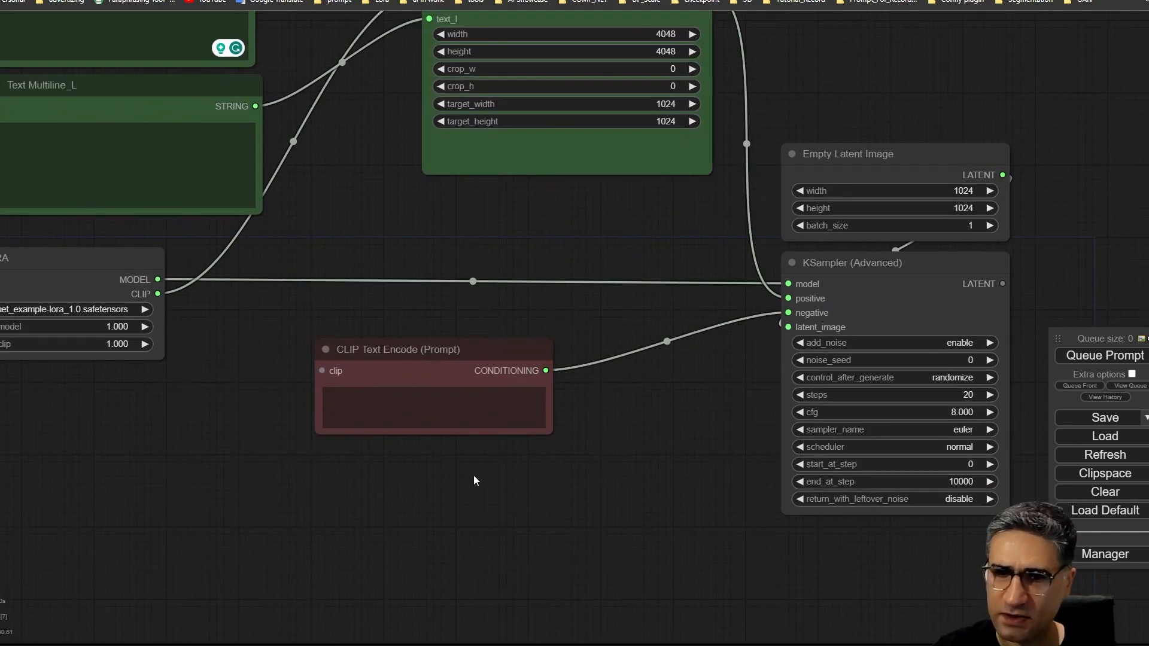
{"action": "left_click_drag", "start_coordinate": [457, 443], "coordinate": [517, 428]}
{"action": "left_click", "coordinate": [371, 276]}
{"action": "left_click_drag", "start_coordinate": [371, 275], "coordinate": [474, 263]}
{"action": "left_click", "coordinate": [519, 342]}
{"action": "type", "text": "fsdfsfsddf"}
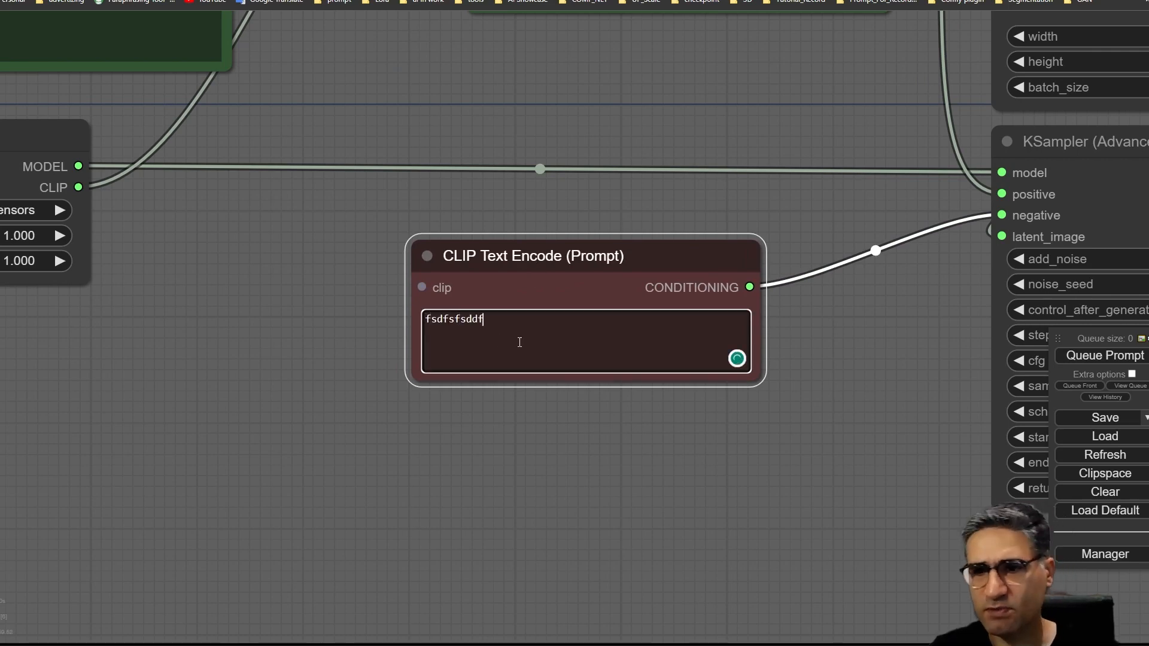
{"action": "key", "text": "BackSpace"}
{"action": "key", "text": "BackSpace"}
{"action": "key", "text": "BackSpace"}
{"action": "key", "text": "BackSpace"}
{"action": "key", "text": "BackSpace"}
{"action": "key", "text": "BackSpace"}
{"action": "key", "text": "BackSpace"}
{"action": "key", "text": "BackSpace"}
{"action": "key", "text": "BackSpace"}
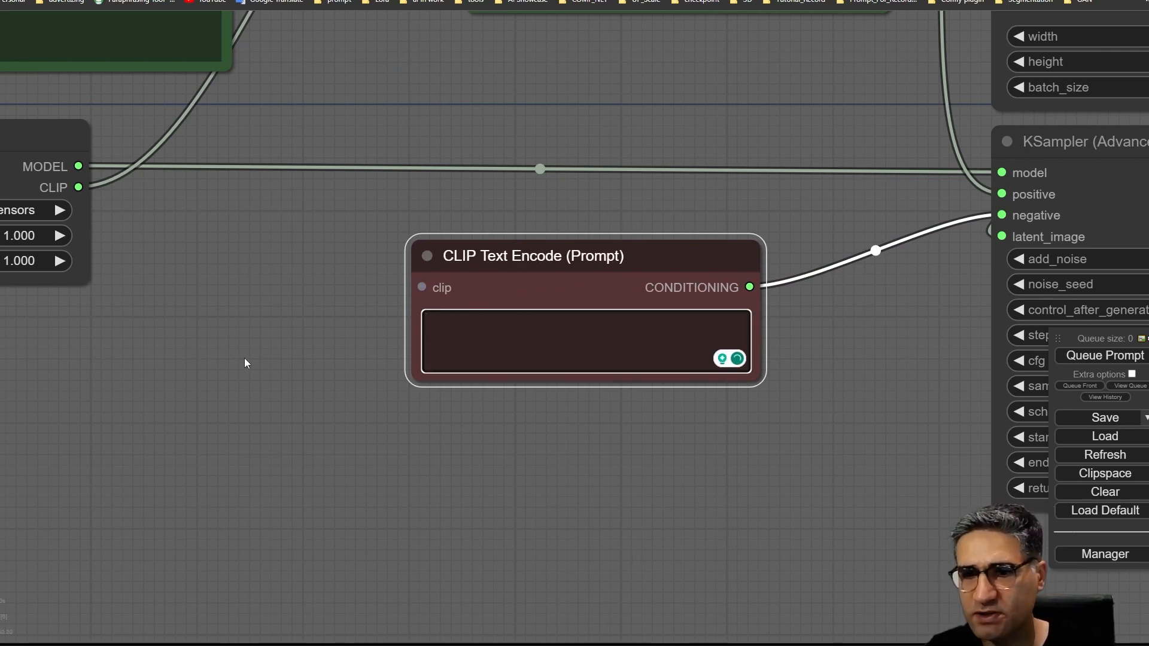
Place a duplicate of the Text Multiline_L node below Load LoRA and colour the copy red
{"action": "left_click_drag", "start_coordinate": [244, 358], "coordinate": [365, 408]}
{"action": "scroll", "coordinate": [378, 290], "scroll_direction": "down", "scroll_amount": 2}
{"action": "left_click_drag", "start_coordinate": [252, 86], "coordinate": [338, 488]}
{"action": "right_click", "coordinate": [287, 489]}
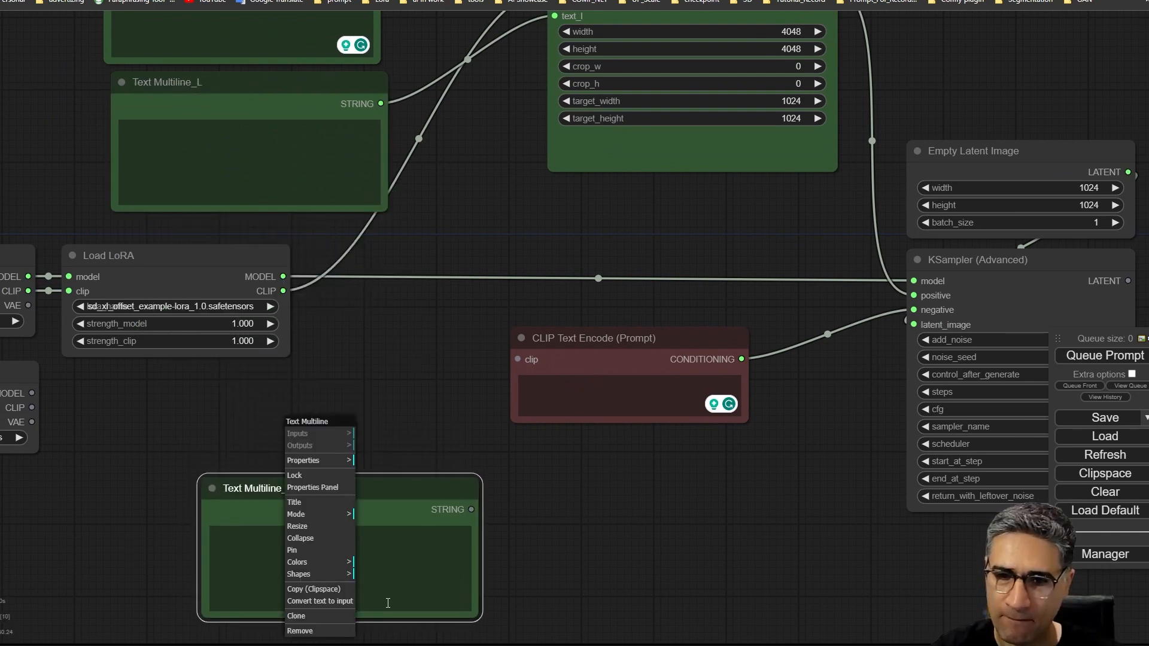
{"action": "left_click", "coordinate": [338, 563]}
{"action": "left_click", "coordinate": [386, 536]}
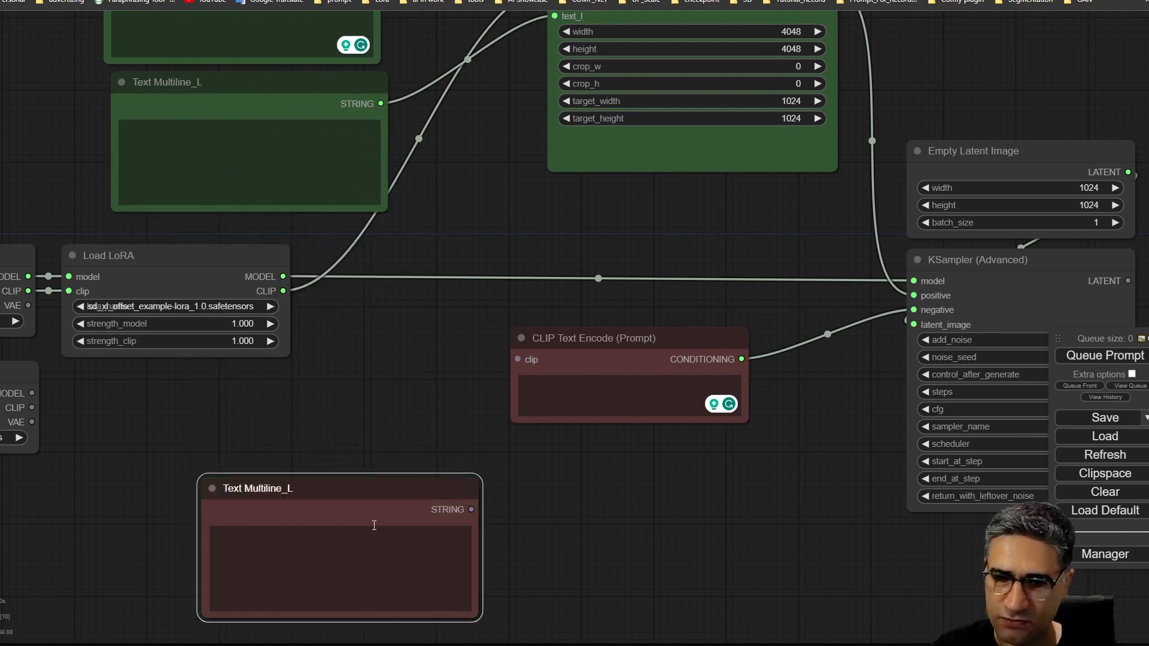
Title the red multiline text node Negative
{"action": "right_click", "coordinate": [278, 482]}
{"action": "left_click", "coordinate": [328, 504]}
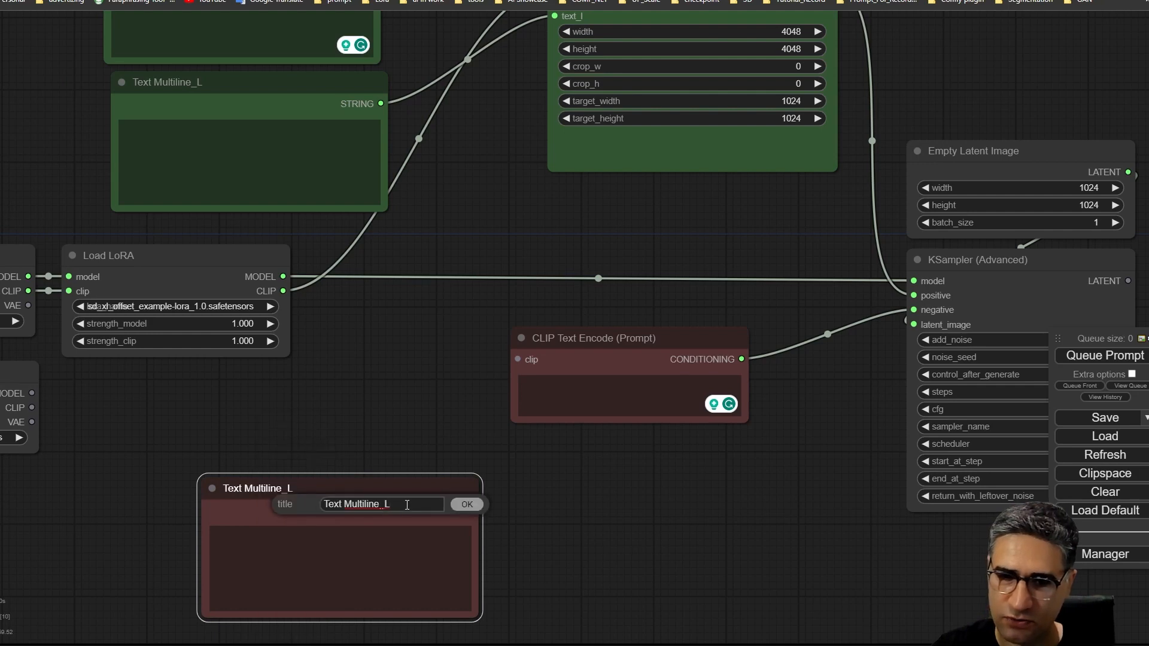
{"action": "left_click_drag", "start_coordinate": [407, 505], "coordinate": [184, 511]}
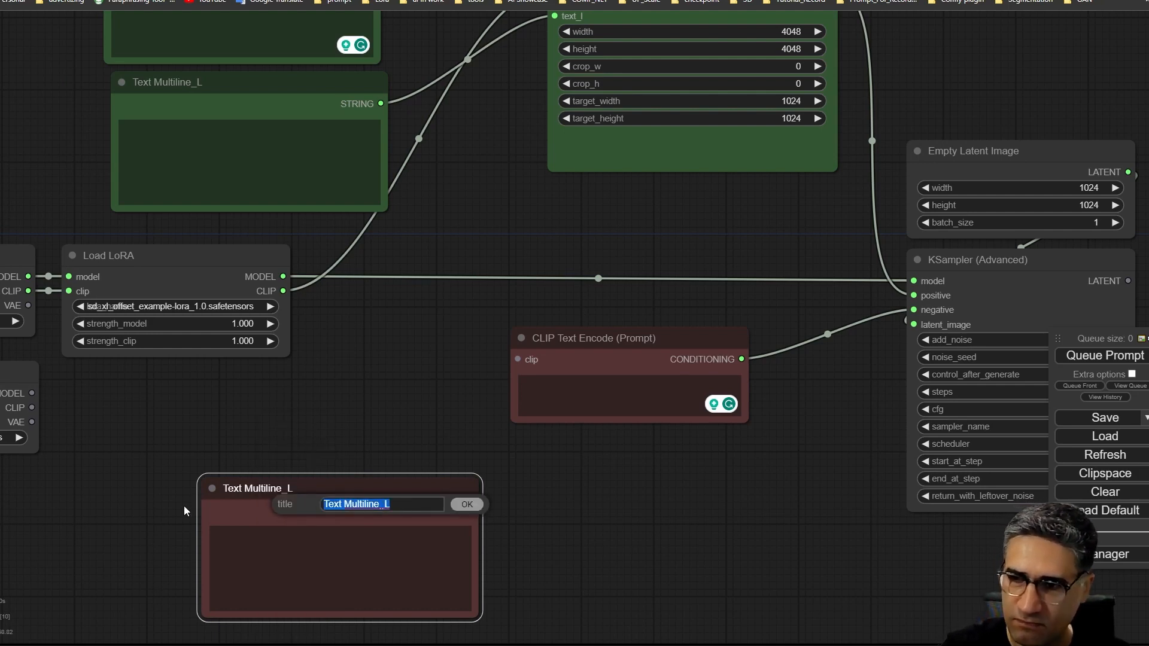
{"action": "type", "text": "Negati"}
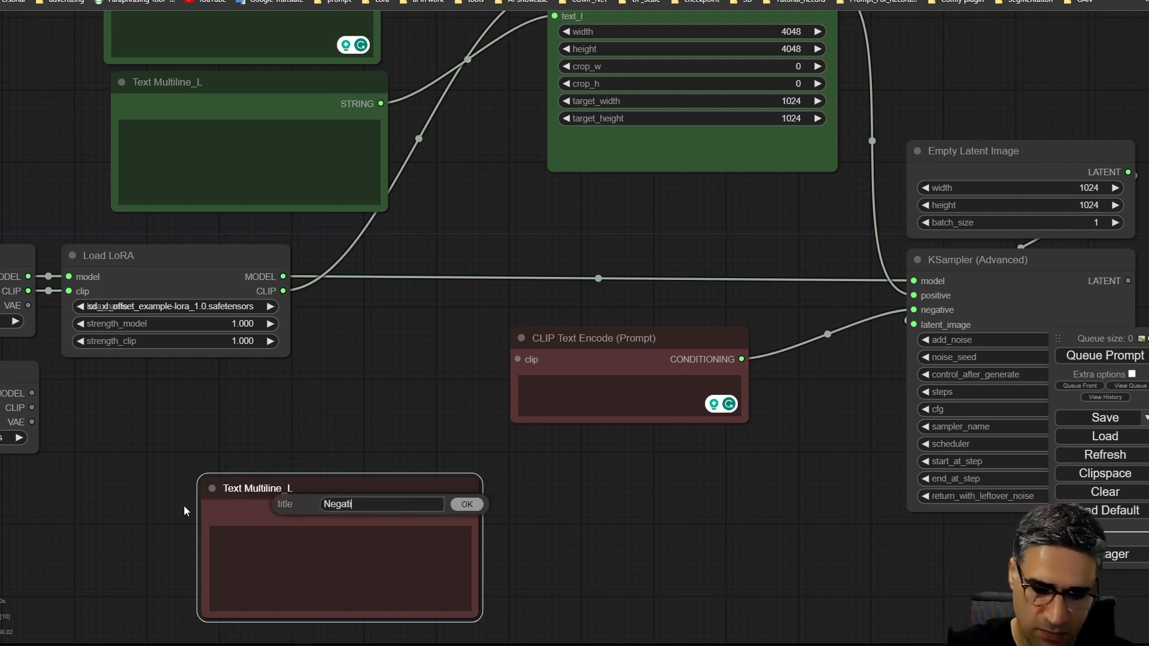
{"action": "type", "text": "ve"}
{"action": "key", "text": "Return"}
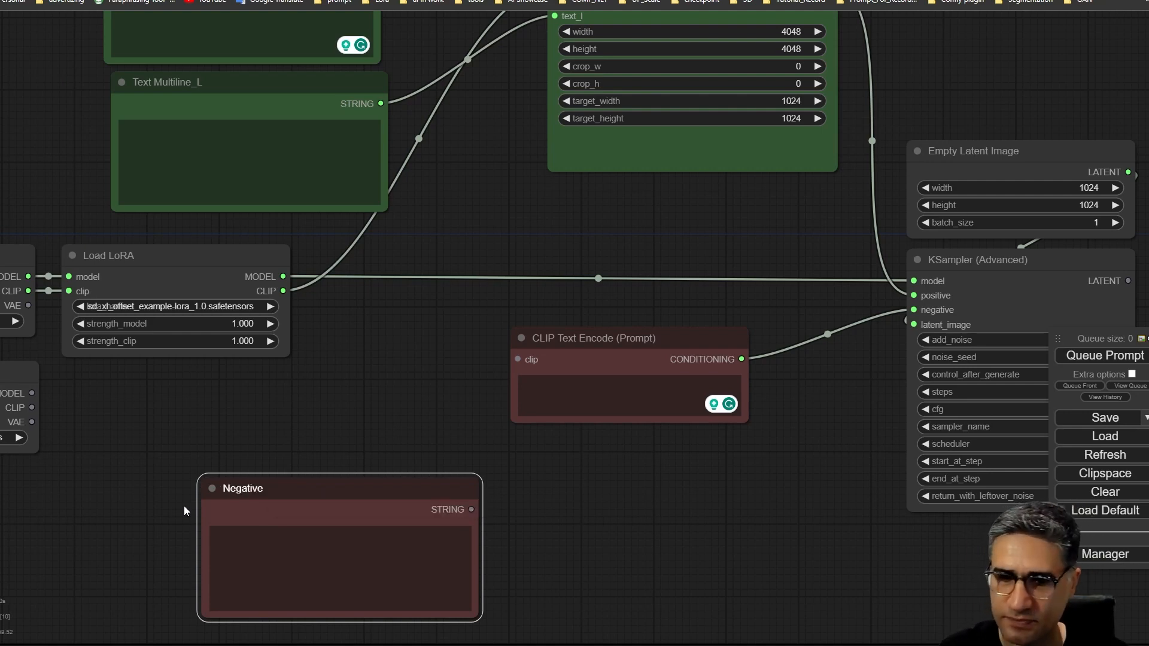
Convert the text of the CLIP Text Encode (Prompt) node to an input and connect the Negative node's STRING output to it
{"action": "left_click", "coordinate": [629, 346]}
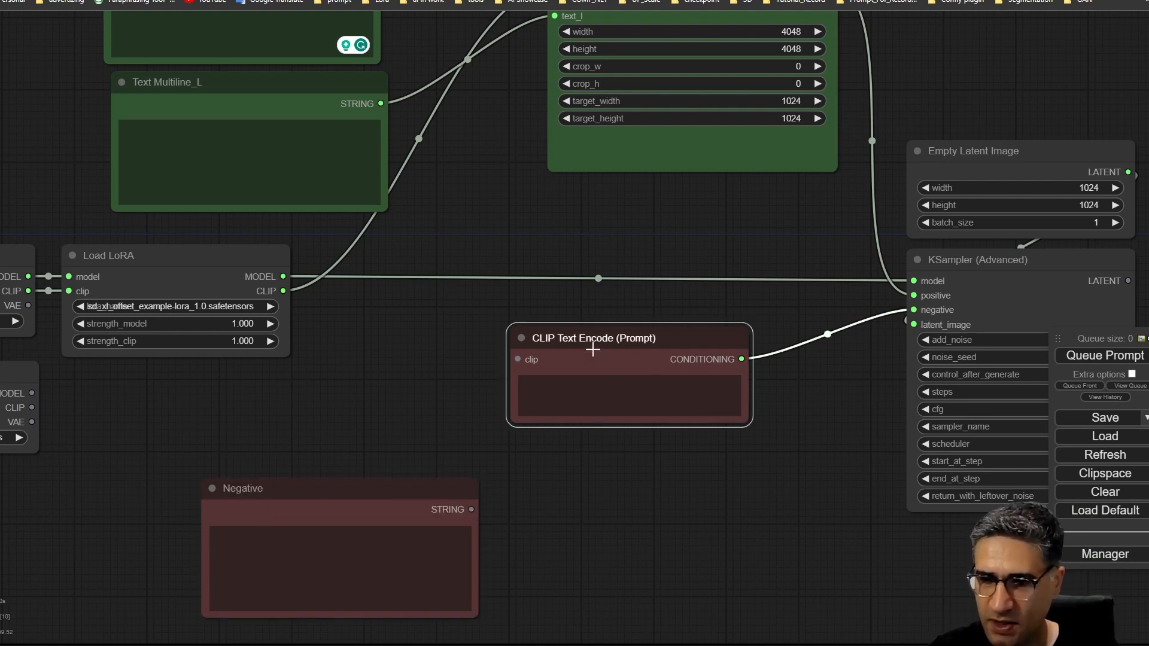
{"action": "scroll", "coordinate": [623, 337], "scroll_direction": "up", "scroll_amount": 6}
{"action": "right_click", "coordinate": [580, 330]}
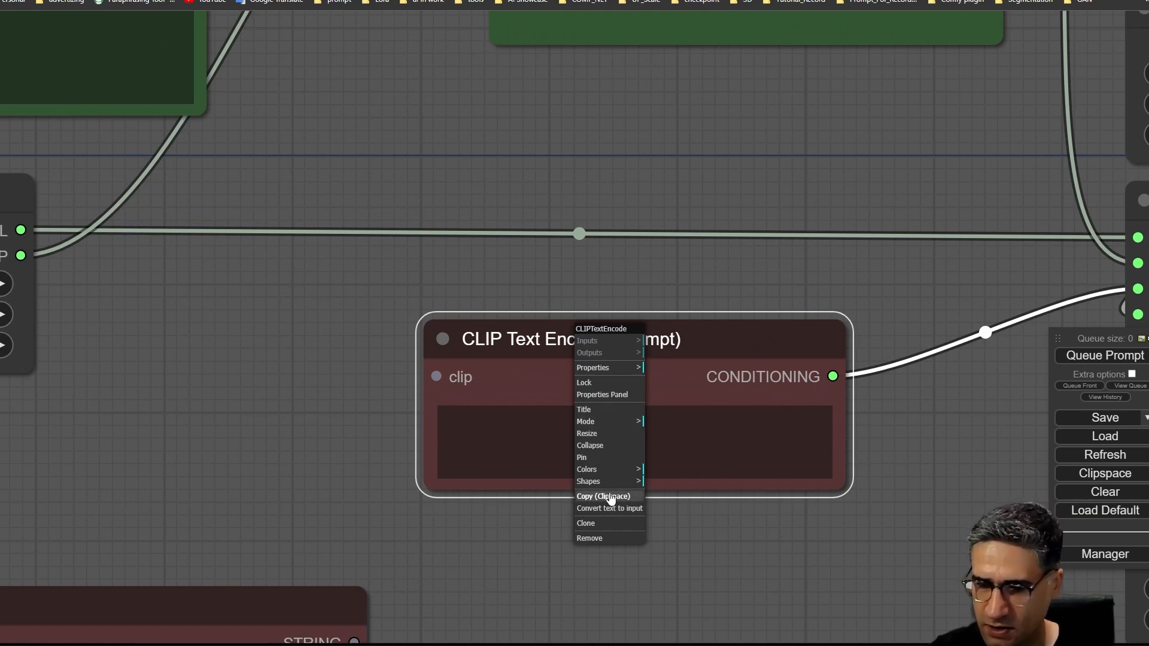
{"action": "left_click", "coordinate": [620, 514]}
{"action": "scroll", "coordinate": [446, 321], "scroll_direction": "down", "scroll_amount": 5}
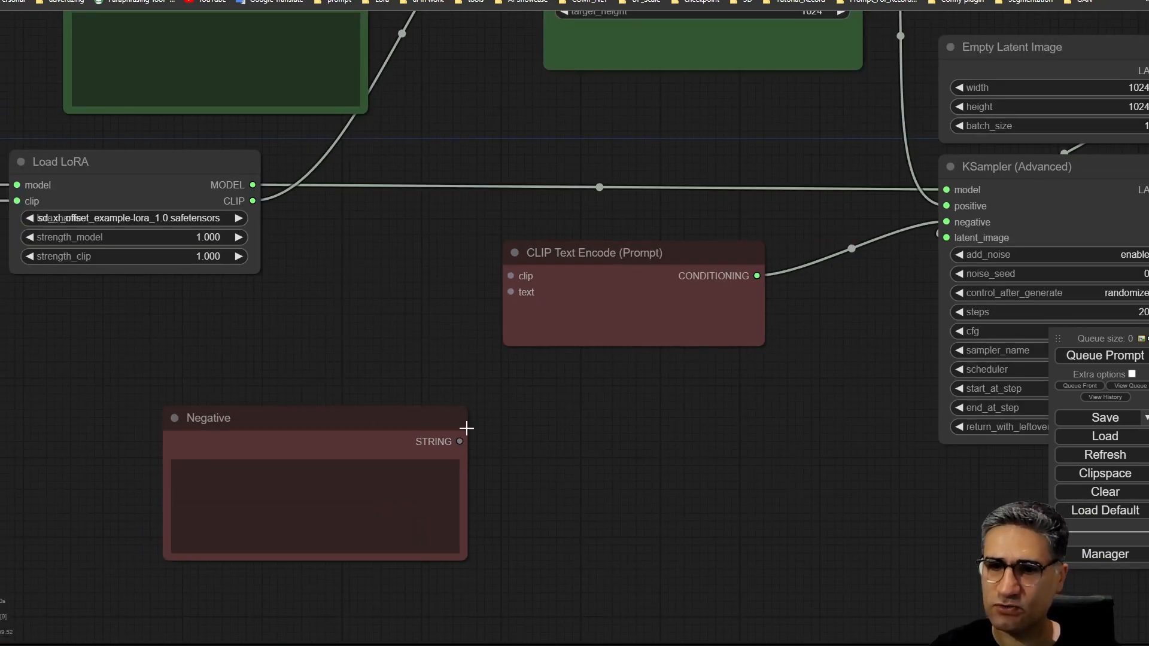
{"action": "left_click_drag", "start_coordinate": [460, 441], "coordinate": [511, 291]}
Collapse the CLIP Text Encode (Prompt) node and place it beside the KSampler's negative input
{"action": "left_click_drag", "start_coordinate": [694, 528], "coordinate": [560, 589]}
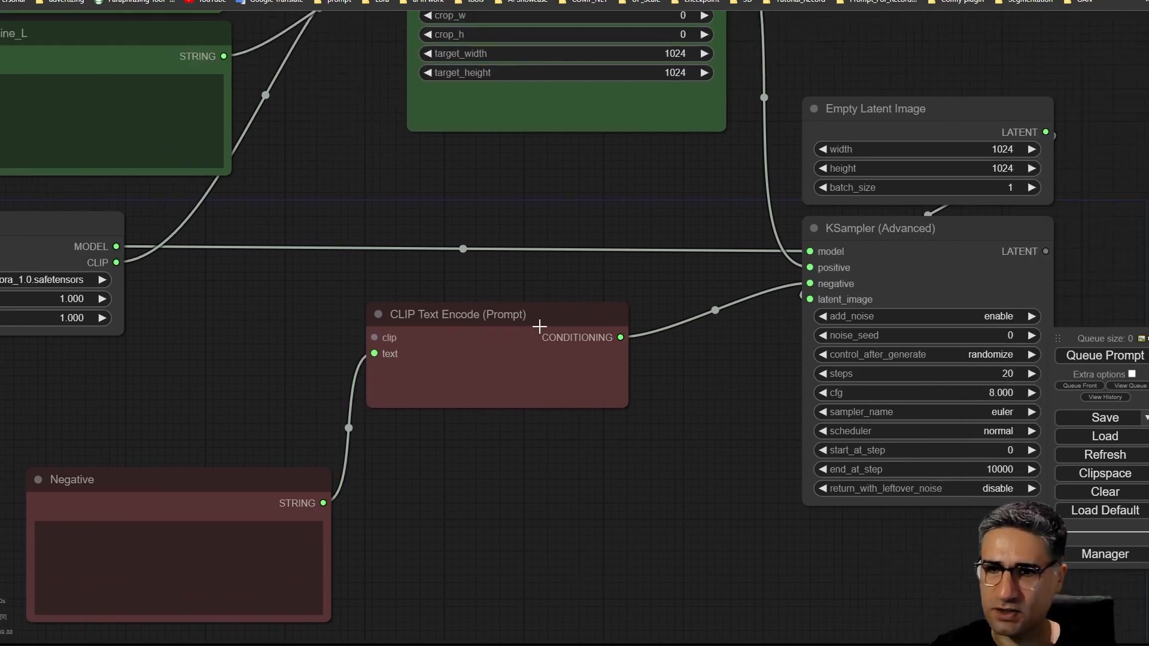
{"action": "left_click_drag", "start_coordinate": [539, 326], "coordinate": [599, 284]}
{"action": "left_click_drag", "start_coordinate": [609, 418], "coordinate": [452, 550]}
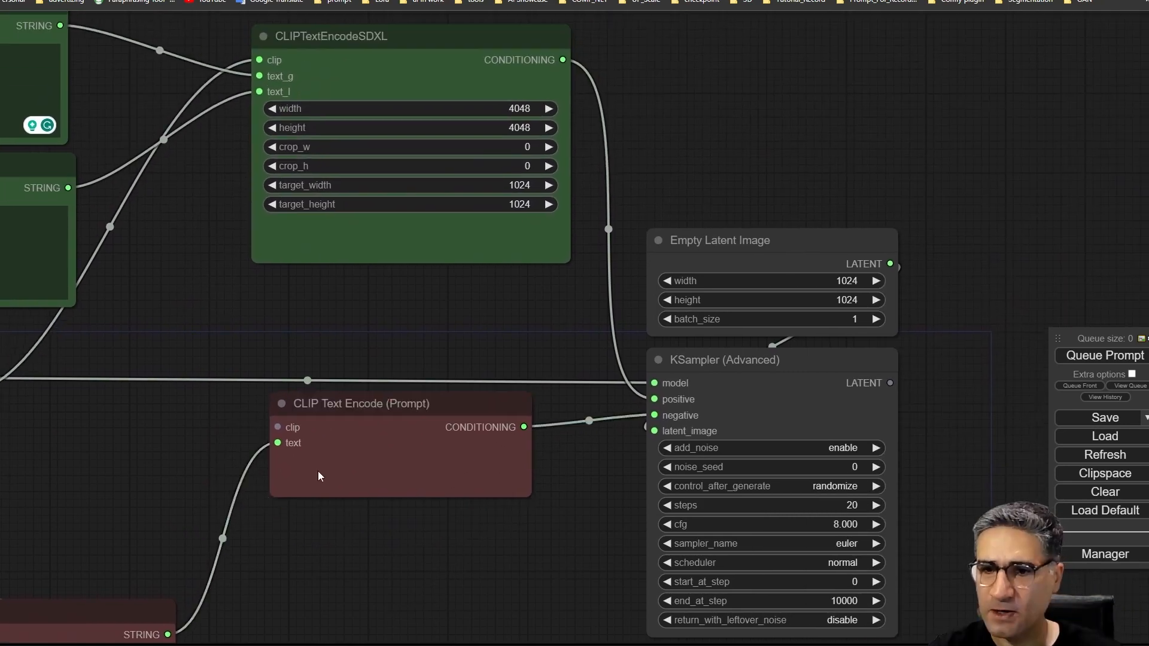
{"action": "left_click_drag", "start_coordinate": [459, 412], "coordinate": [479, 405]}
{"action": "left_click", "coordinate": [304, 393]}
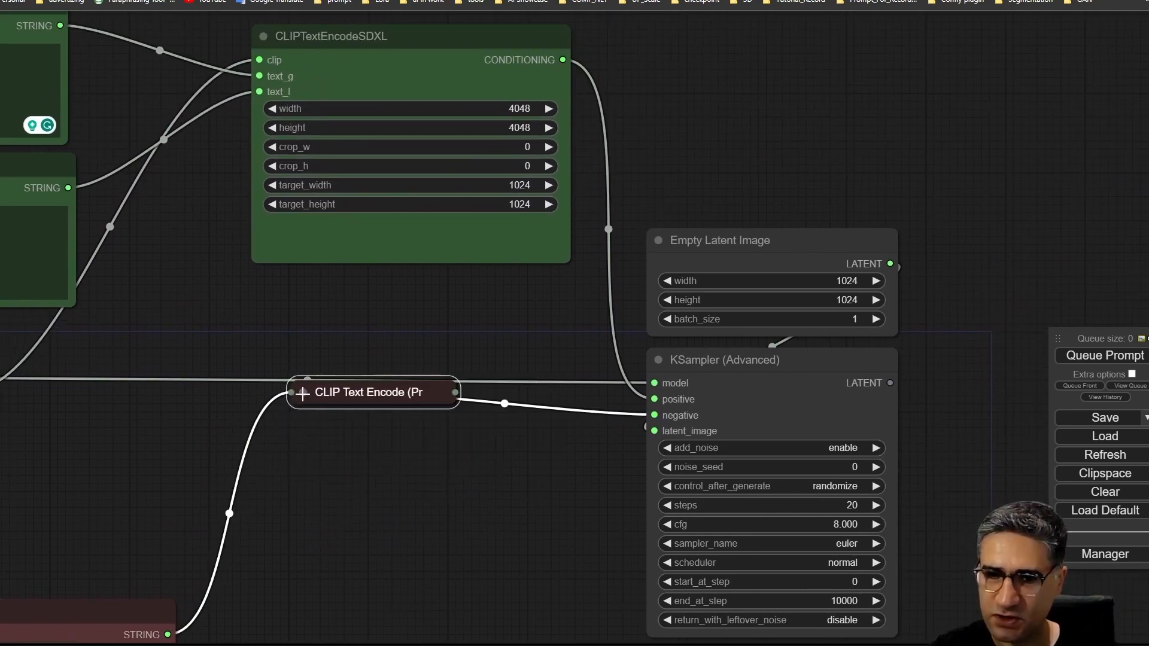
{"action": "left_click_drag", "start_coordinate": [338, 404], "coordinate": [416, 427]}
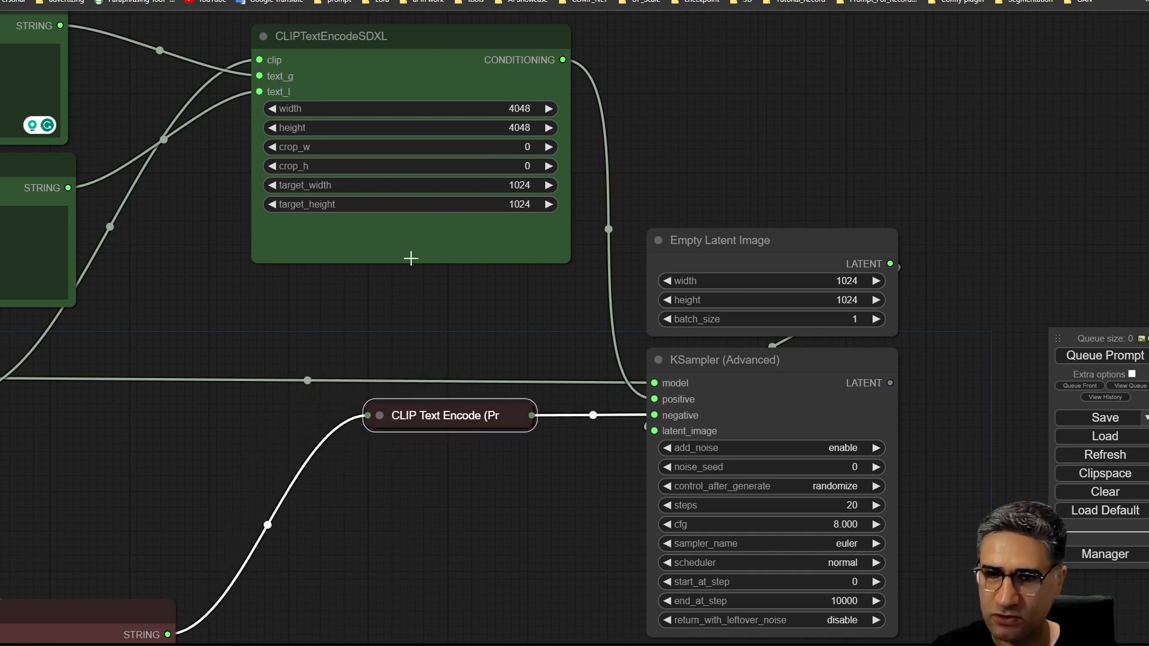
Collapse the CLIPTextEncodeSDXL node and place it just above the collapsed CLIP Text Encode node
{"action": "mouse_move", "coordinate": [411, 257]}
{"action": "left_mouse_down"}
{"action": "mouse_move", "coordinate": [418, 299]}
{"action": "mouse_move", "coordinate": [419, 253]}
{"action": "left_mouse_up"}
{"action": "left_click_drag", "start_coordinate": [426, 320], "coordinate": [473, 429]}
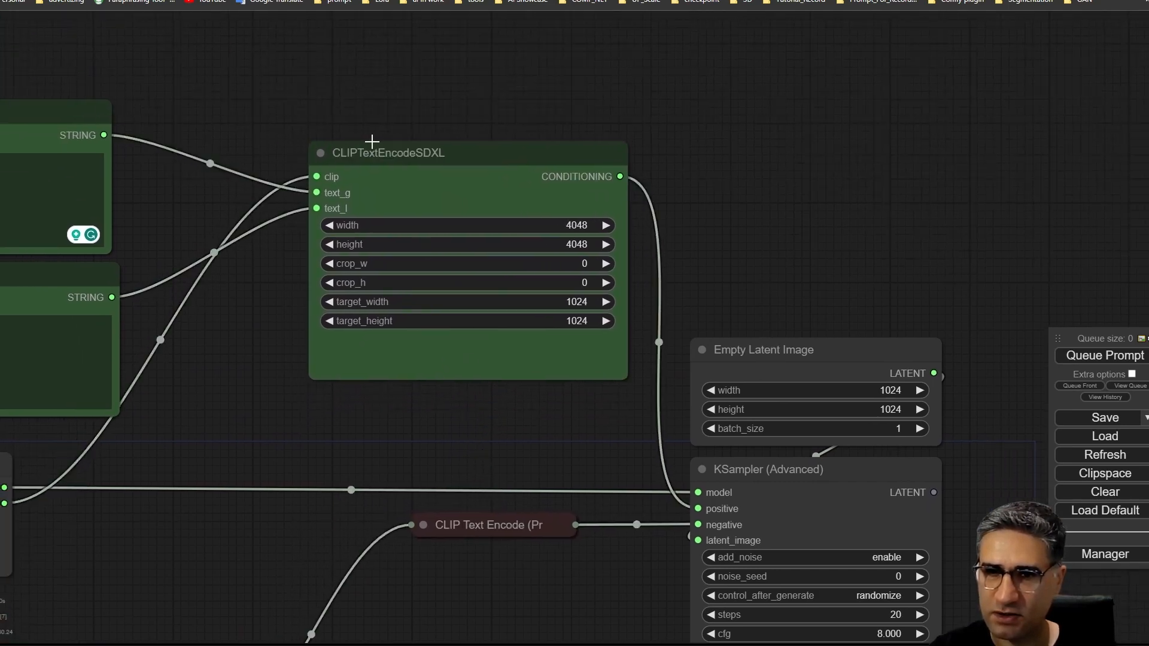
{"action": "left_click", "coordinate": [403, 162]}
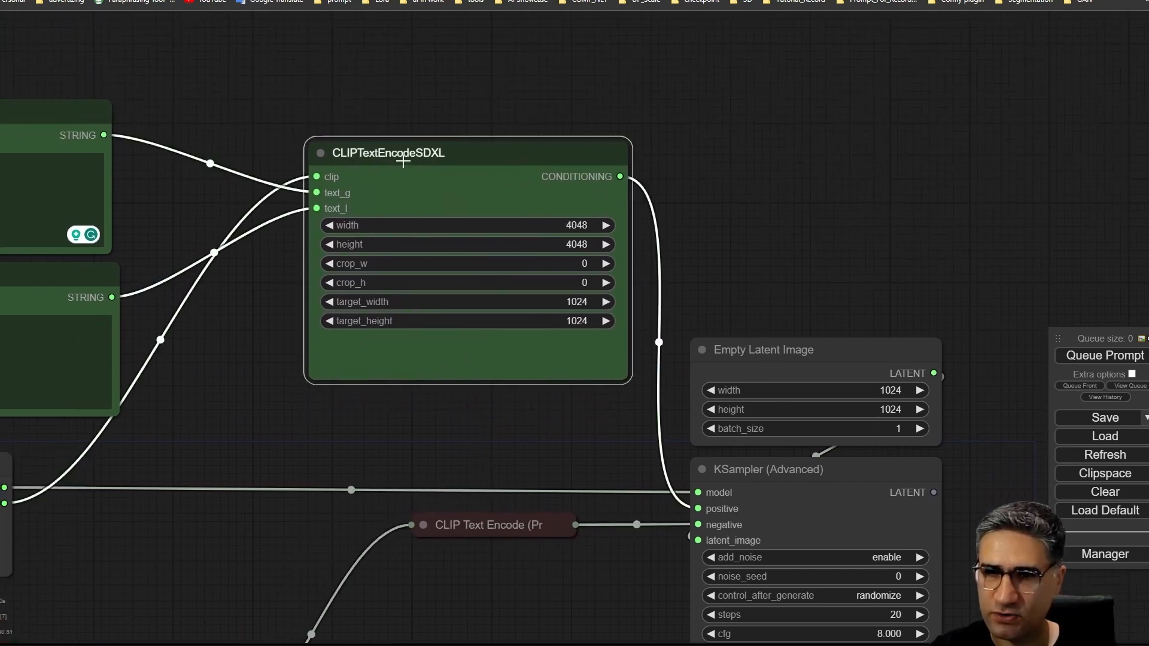
{"action": "left_click", "coordinate": [321, 153]}
{"action": "left_click_drag", "start_coordinate": [418, 152], "coordinate": [529, 491]}
Align the Text Multiline_L node directly below Text Multiline_G
{"action": "left_click_drag", "start_coordinate": [519, 356], "coordinate": [539, 146]}
{"action": "left_click_drag", "start_coordinate": [546, 426], "coordinate": [717, 564]}
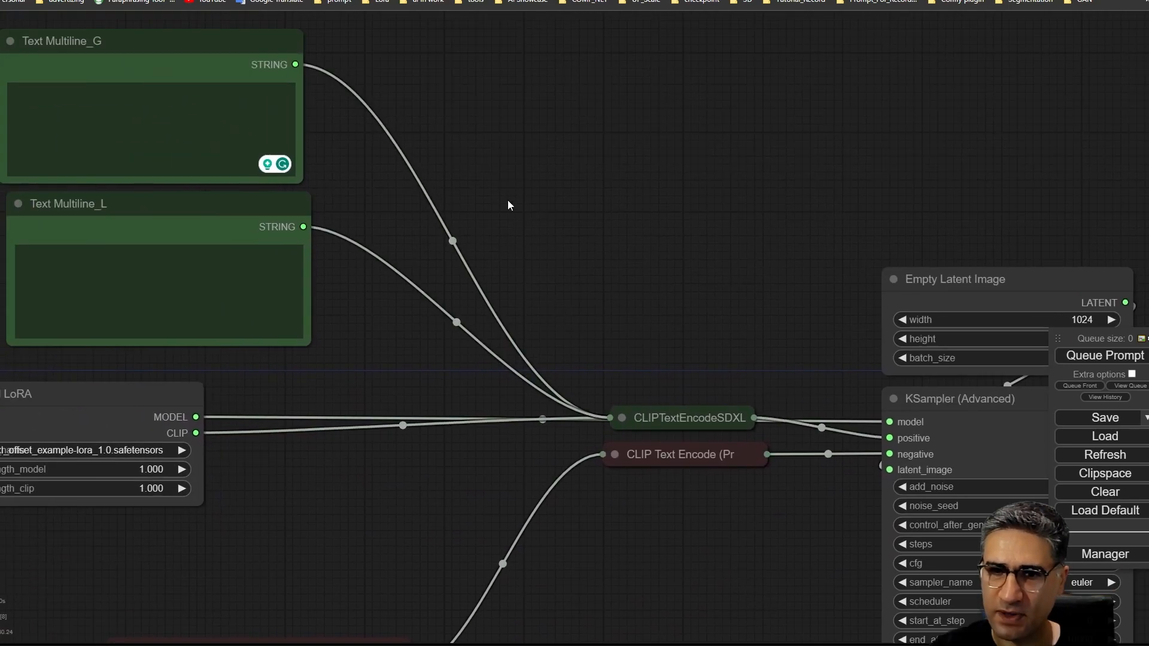
{"action": "left_click_drag", "start_coordinate": [560, 179], "coordinate": [783, 270]}
{"action": "left_click", "coordinate": [409, 303]}
{"action": "left_click_drag", "start_coordinate": [410, 303], "coordinate": [401, 295]}
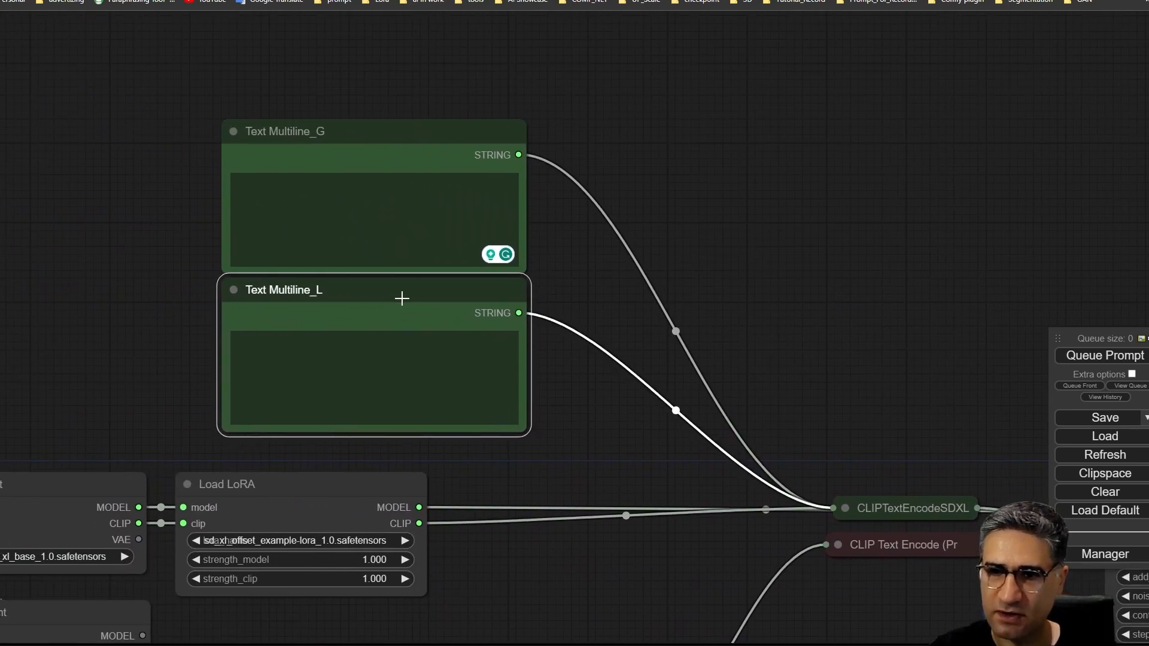
Move the Negative text node directly above Text Multiline_G so the three text nodes form one column
{"action": "left_click_drag", "start_coordinate": [379, 72], "coordinate": [171, 357]}
{"action": "left_click_drag", "start_coordinate": [401, 141], "coordinate": [293, 159]}
{"action": "left_click", "coordinate": [519, 426]}
{"action": "left_click_drag", "start_coordinate": [519, 456], "coordinate": [372, 146]}
{"action": "scroll", "coordinate": [456, 336], "scroll_direction": "down", "scroll_amount": 4}
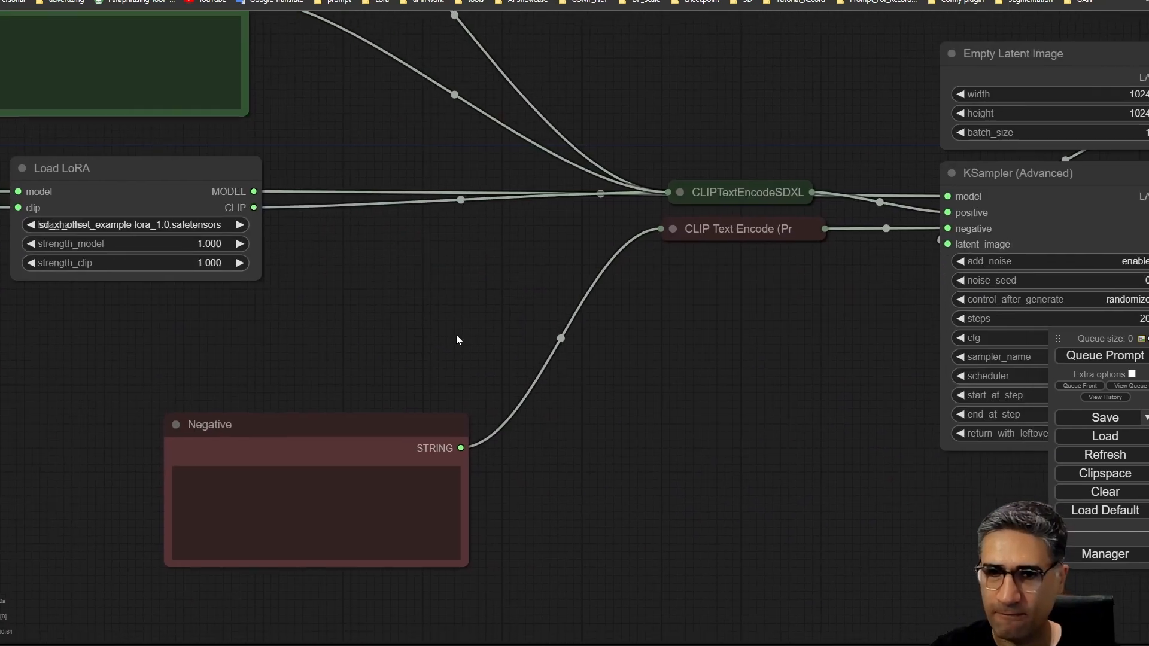
{"action": "left_click_drag", "start_coordinate": [504, 468], "coordinate": [581, 473]}
{"action": "scroll", "coordinate": [557, 465], "scroll_direction": "down", "scroll_amount": 1}
{"action": "mouse_move", "coordinate": [545, 513]}
{"action": "left_mouse_down"}
{"action": "mouse_move", "coordinate": [450, 490]}
{"action": "mouse_move", "coordinate": [452, 96]}
{"action": "mouse_move", "coordinate": [308, 39]}
{"action": "mouse_move", "coordinate": [313, 20]}
{"action": "mouse_move", "coordinate": [326, 28]}
{"action": "left_mouse_up"}
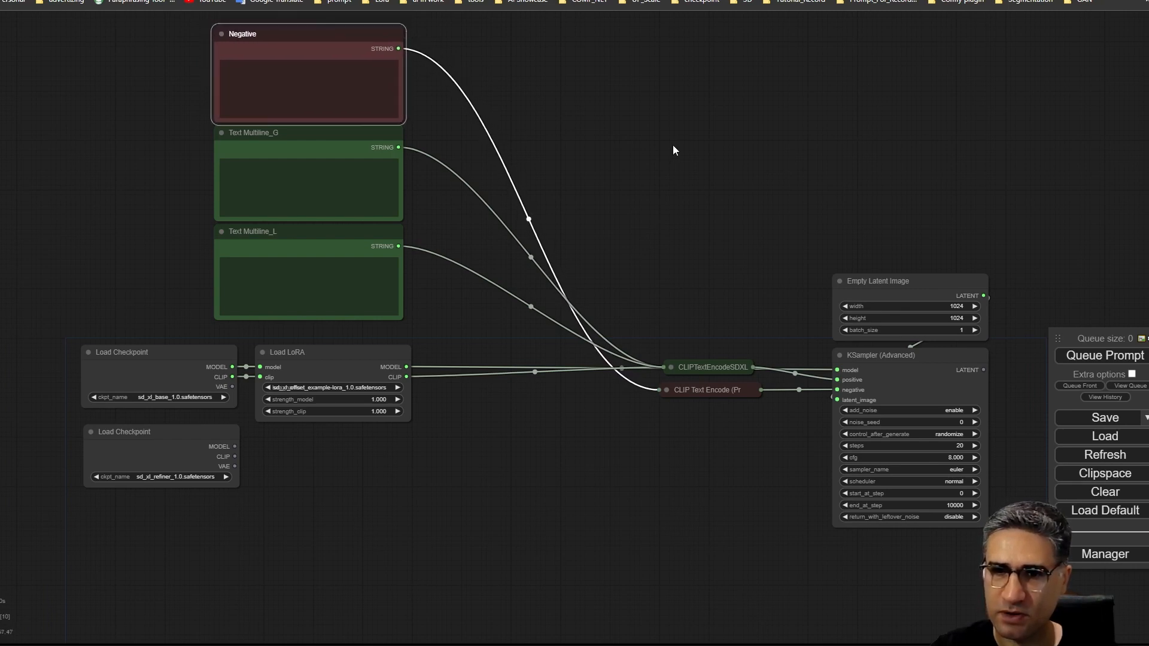
Move the two collapsed encoders, Empty Latent Image and KSampler (Advanced) left, closer to Load LoRA
{"action": "left_click", "coordinate": [675, 148]}
{"action": "left_click_drag", "start_coordinate": [575, 448], "coordinate": [402, 363]}
{"action": "left_click_drag", "start_coordinate": [527, 458], "coordinate": [435, 447]}
{"action": "left_click_drag", "start_coordinate": [891, 102], "coordinate": [428, 514]}
{"action": "left_click_drag", "start_coordinate": [675, 187], "coordinate": [533, 203]}
{"action": "left_click", "coordinate": [322, 480]}
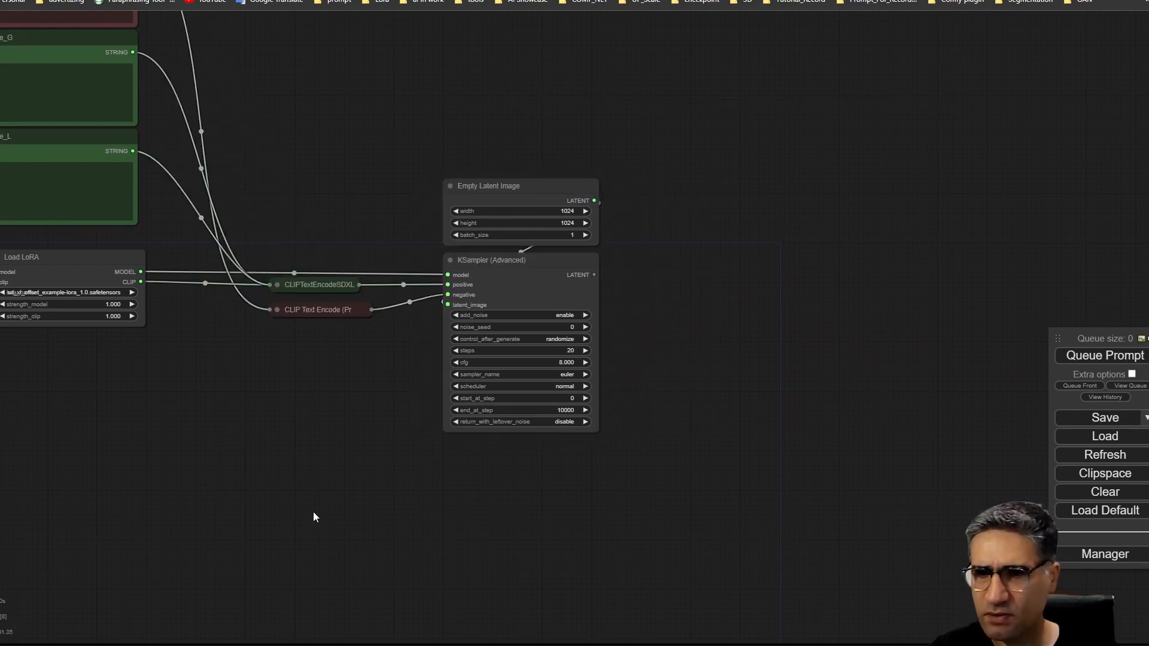
Set the KSampler (Advanced) sampler_name to ddim and its scheduler to ddim_uniform
{"action": "scroll", "coordinate": [629, 279], "scroll_direction": "up", "scroll_amount": 5}
{"action": "left_click_drag", "start_coordinate": [593, 323], "coordinate": [464, 270]}
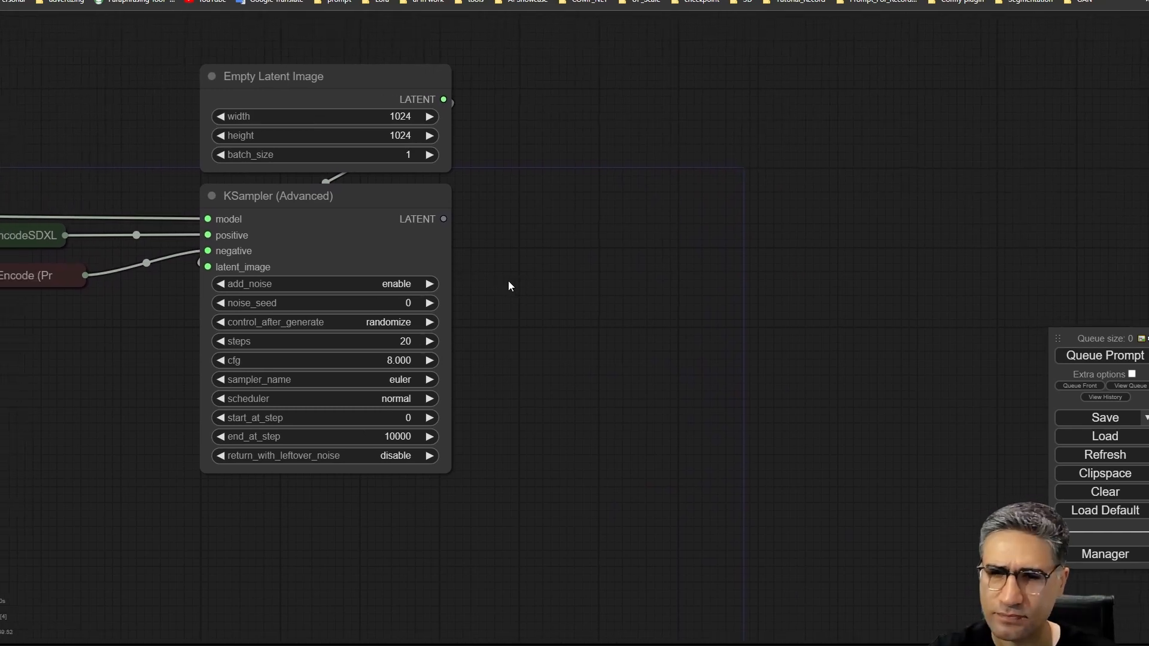
{"action": "left_click_drag", "start_coordinate": [579, 438], "coordinate": [632, 390]}
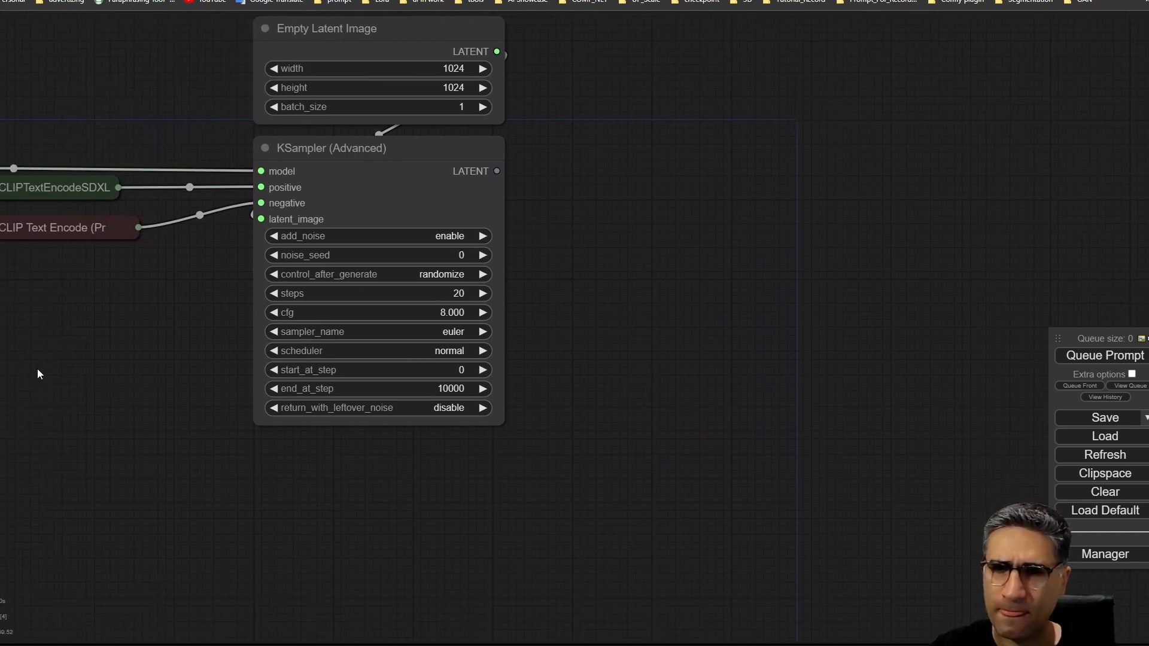
{"action": "scroll", "coordinate": [490, 343], "scroll_direction": "up", "scroll_amount": 6}
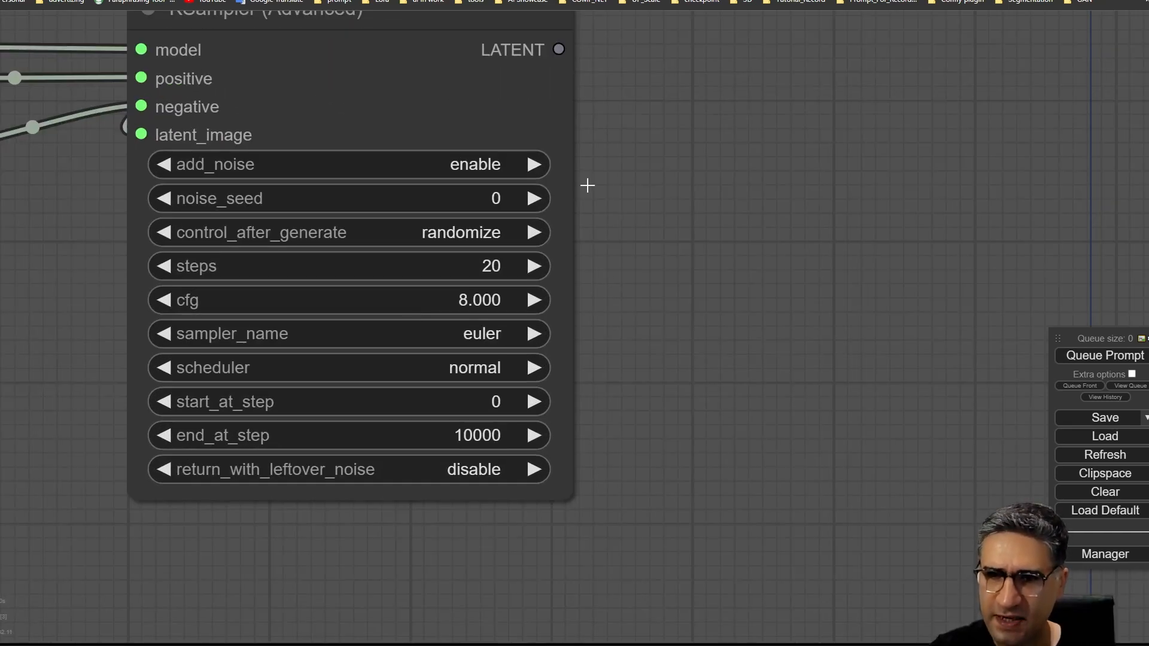
{"action": "left_click_drag", "start_coordinate": [588, 185], "coordinate": [616, 176]}
{"action": "left_click", "coordinate": [437, 326]}
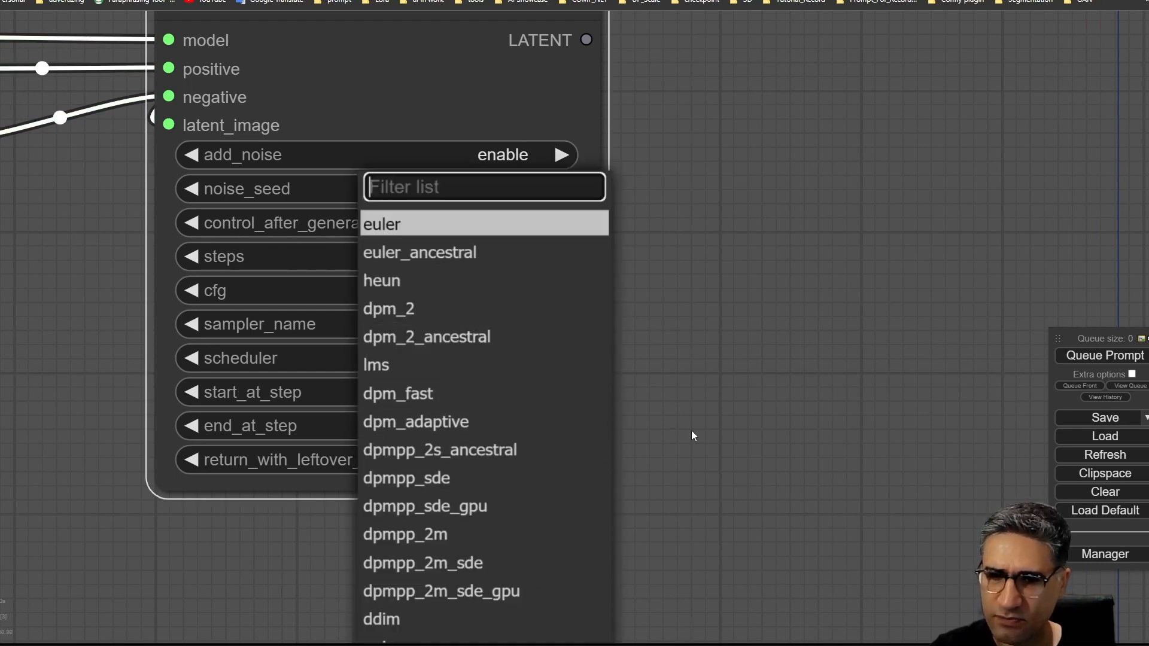
{"action": "scroll", "coordinate": [705, 437], "scroll_direction": "down", "scroll_amount": 5}
{"action": "left_click_drag", "start_coordinate": [796, 470], "coordinate": [766, 448]}
{"action": "left_click", "coordinate": [550, 341]}
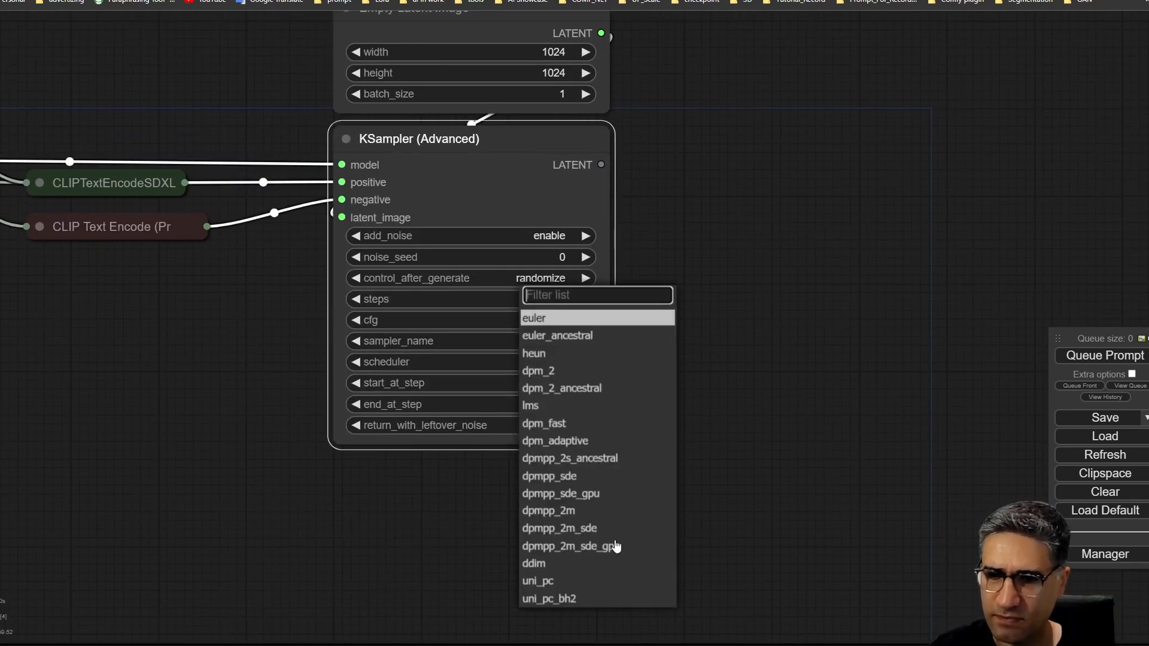
{"action": "left_click", "coordinate": [581, 565]}
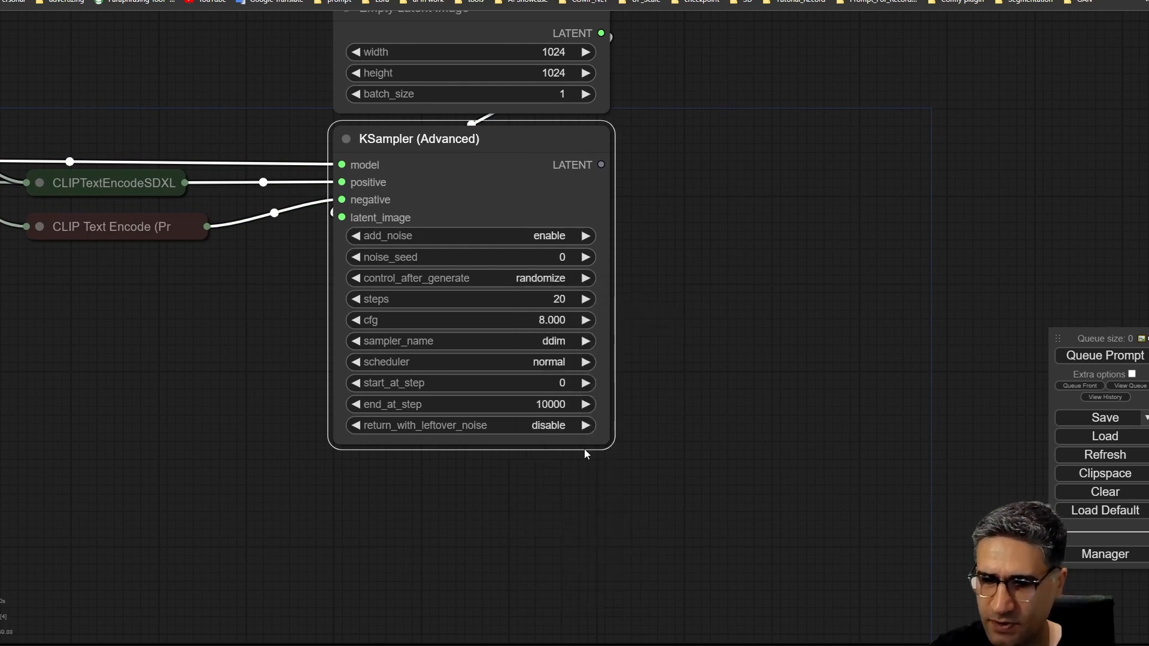
{"action": "left_click", "coordinate": [537, 363]}
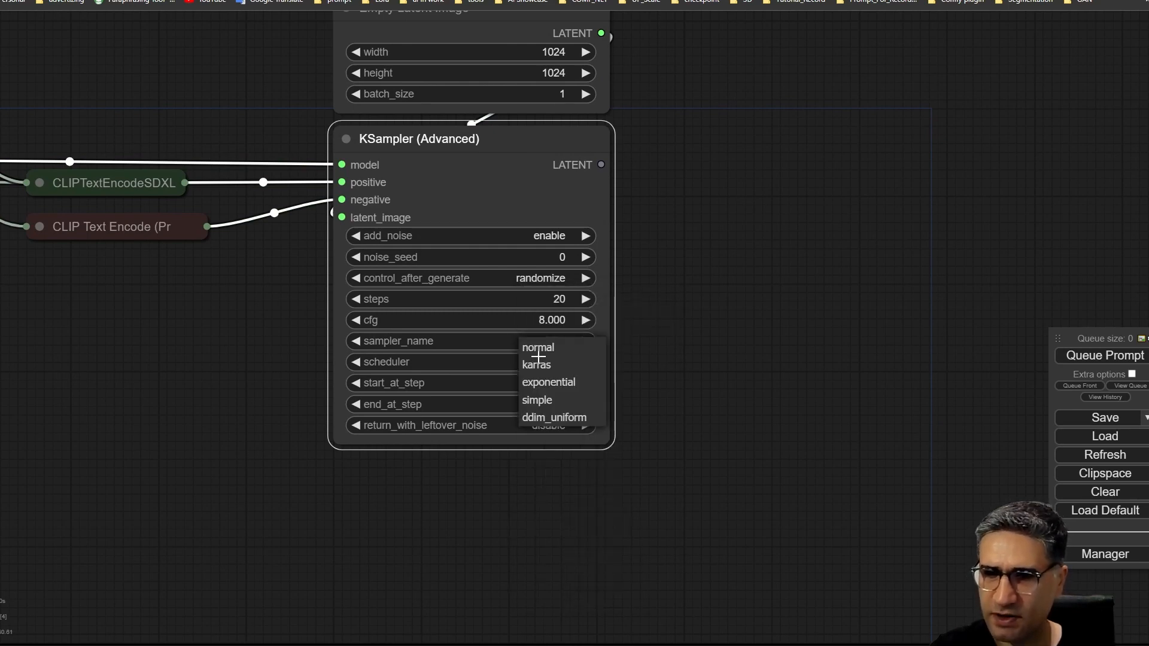
{"action": "left_click", "coordinate": [569, 418]}
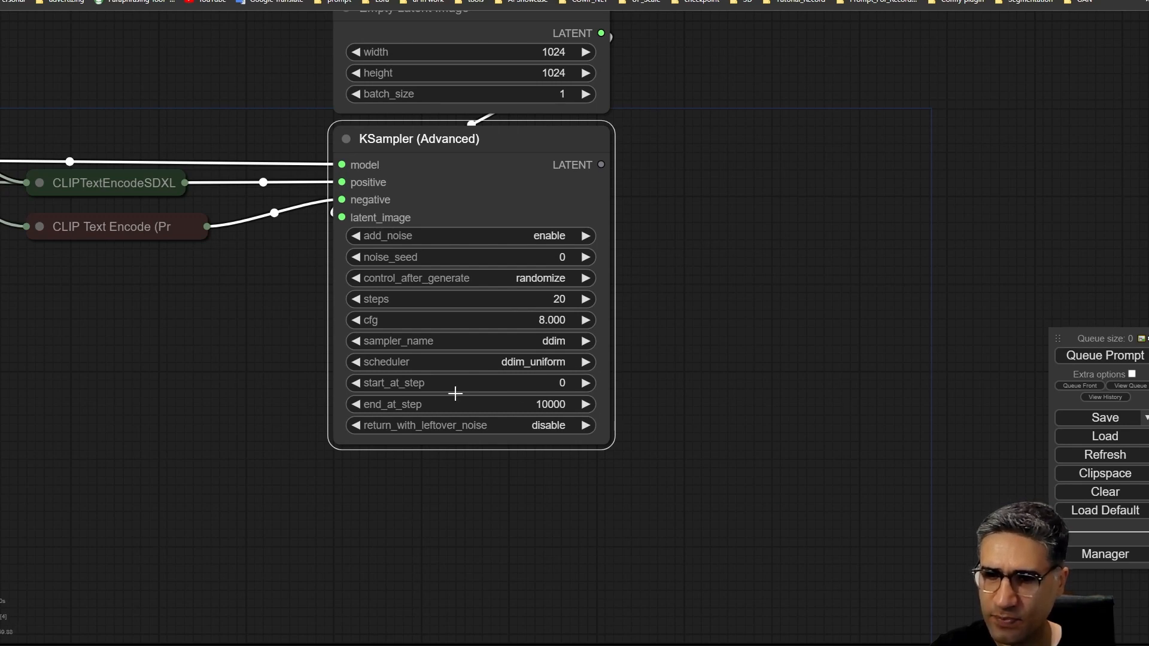
{"action": "left_click", "coordinate": [524, 402]}
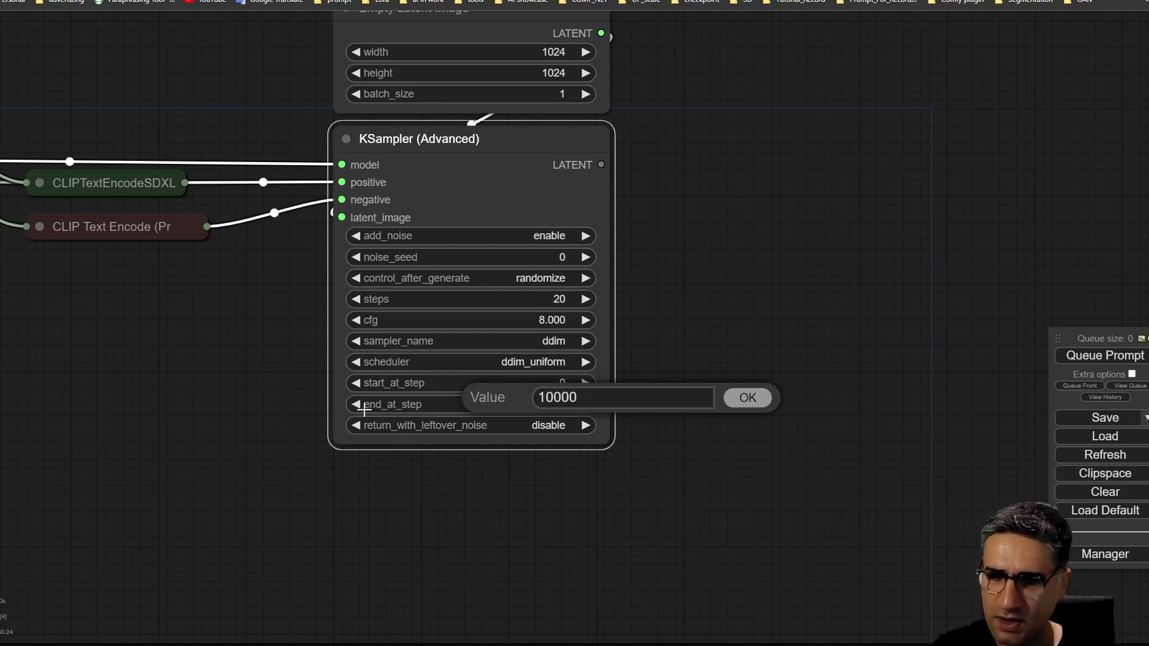
{"action": "left_click", "coordinate": [748, 398]}
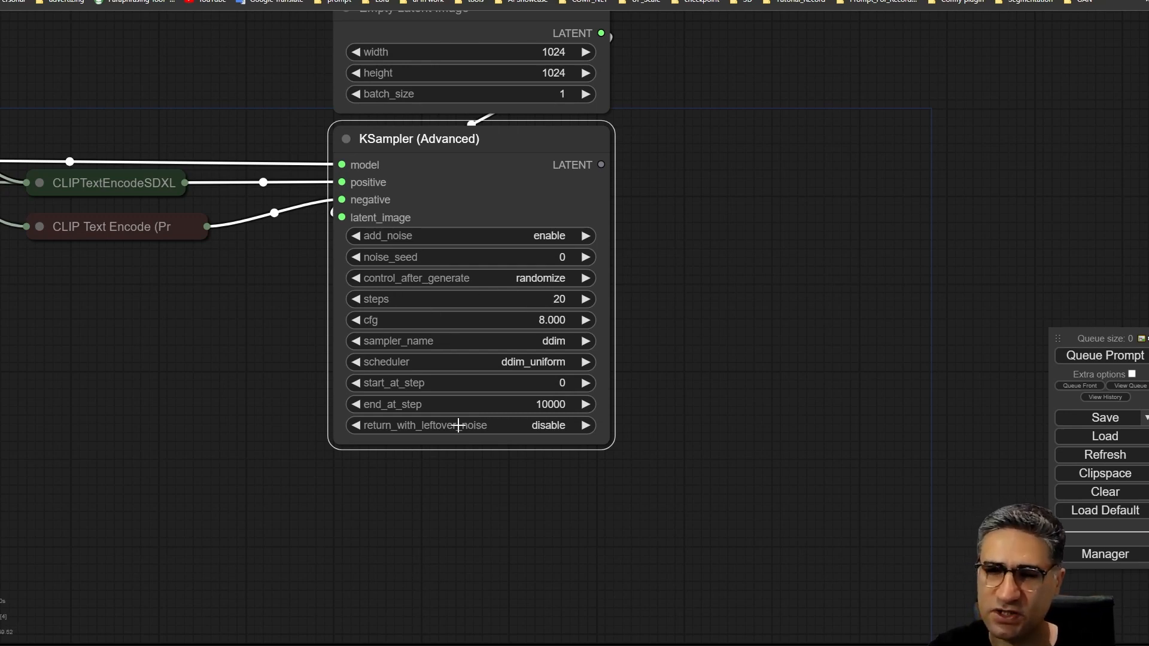
{"action": "left_click", "coordinate": [464, 515]}
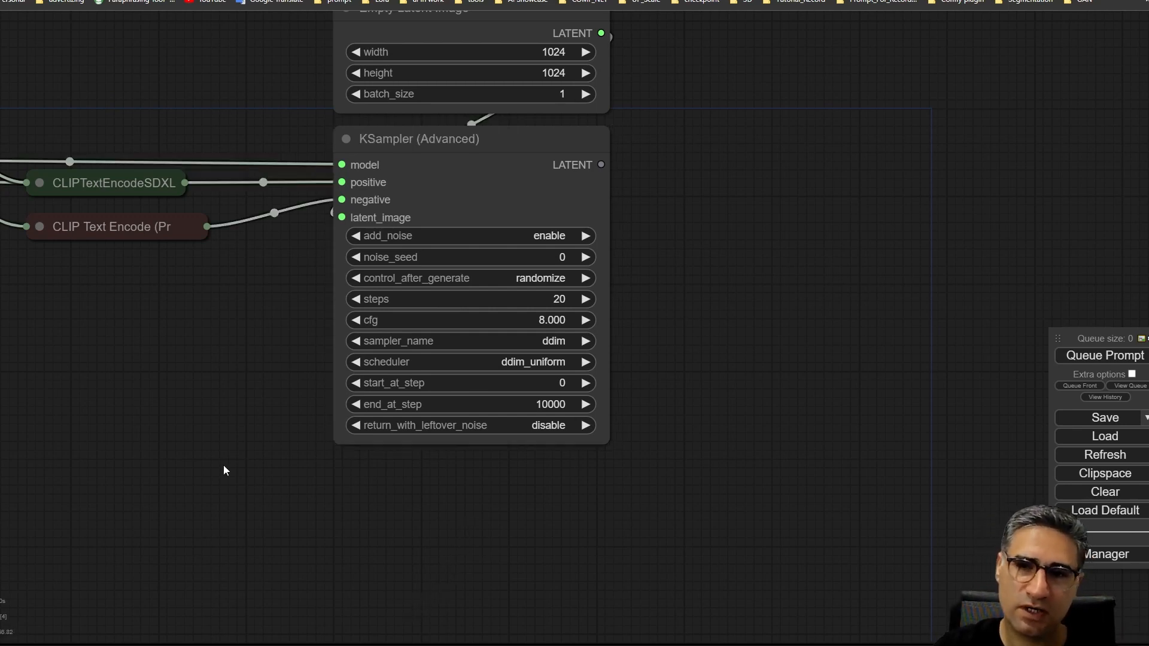
{"action": "left_click_drag", "start_coordinate": [224, 465], "coordinate": [238, 594]}
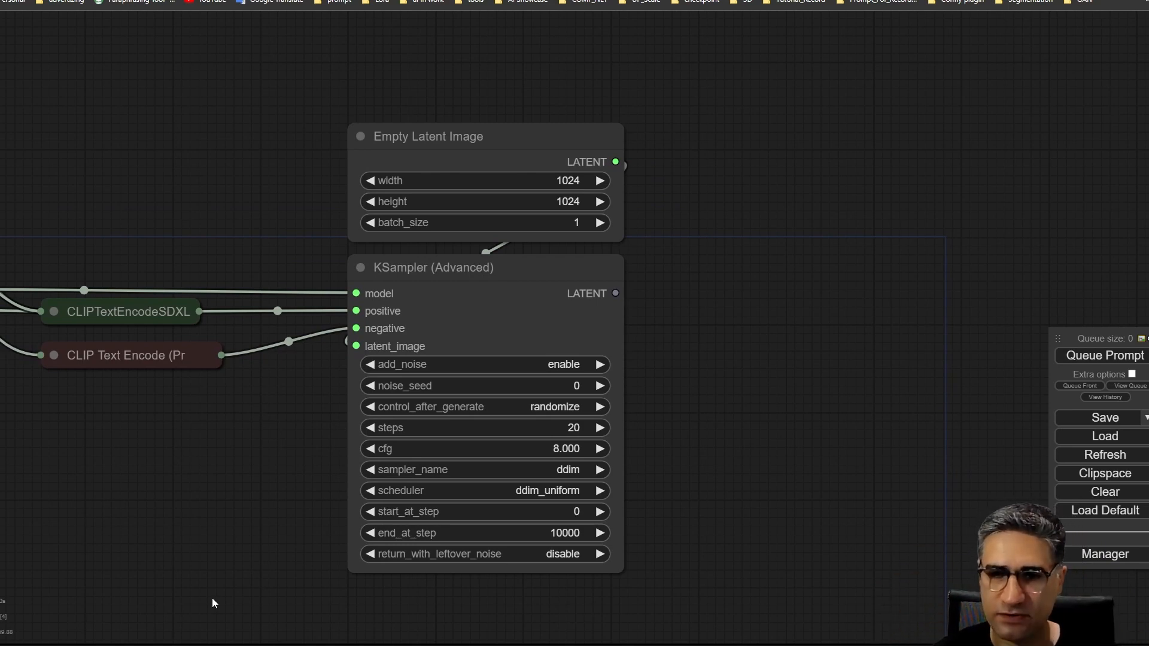
Move the Empty Latent Image node down slightly so it sits closer above KSampler (Advanced)
{"action": "left_click_drag", "start_coordinate": [227, 535], "coordinate": [216, 537]}
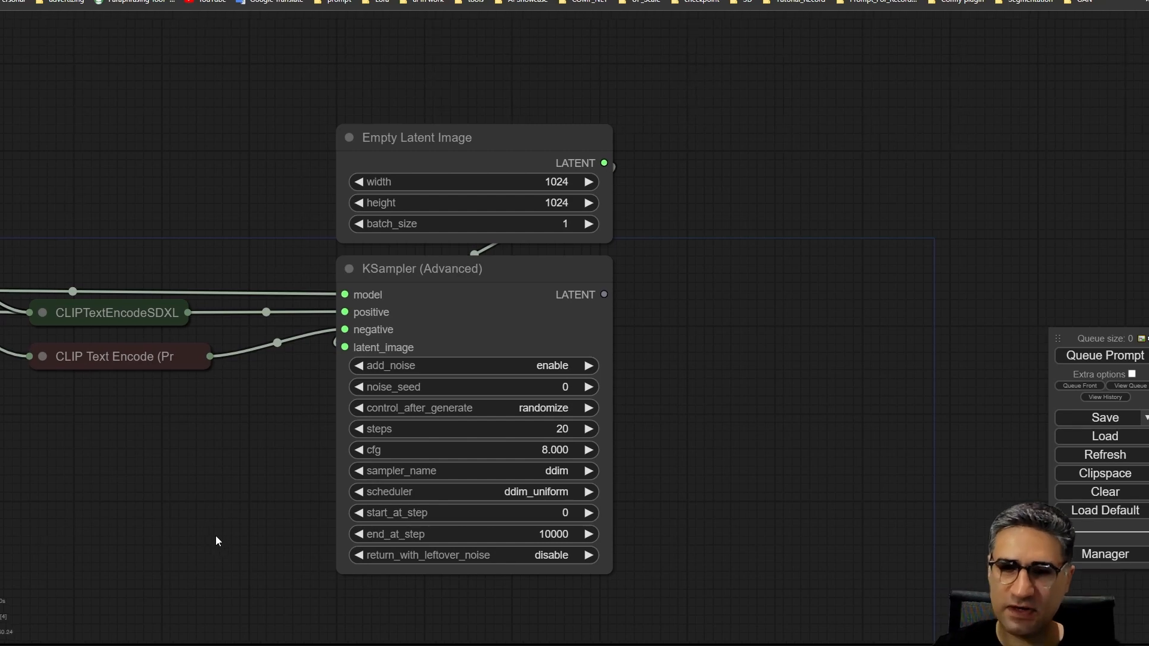
{"action": "left_click_drag", "start_coordinate": [213, 482], "coordinate": [203, 482]}
{"action": "left_click_drag", "start_coordinate": [455, 142], "coordinate": [457, 149]}
Convert the end_at_step widget of KSampler (Advanced) to an input
{"action": "left_click", "coordinate": [500, 271]}
{"action": "right_click", "coordinate": [501, 272]}
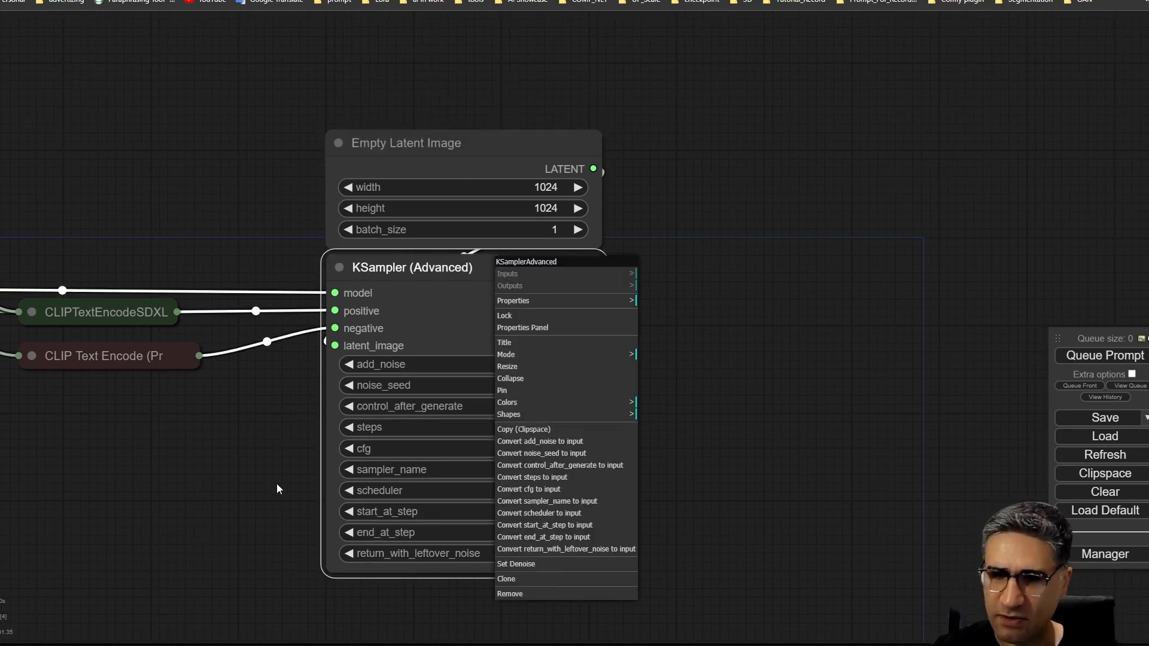
{"action": "left_click", "coordinate": [241, 460]}
{"action": "scroll", "coordinate": [259, 437], "scroll_direction": "up", "scroll_amount": 3}
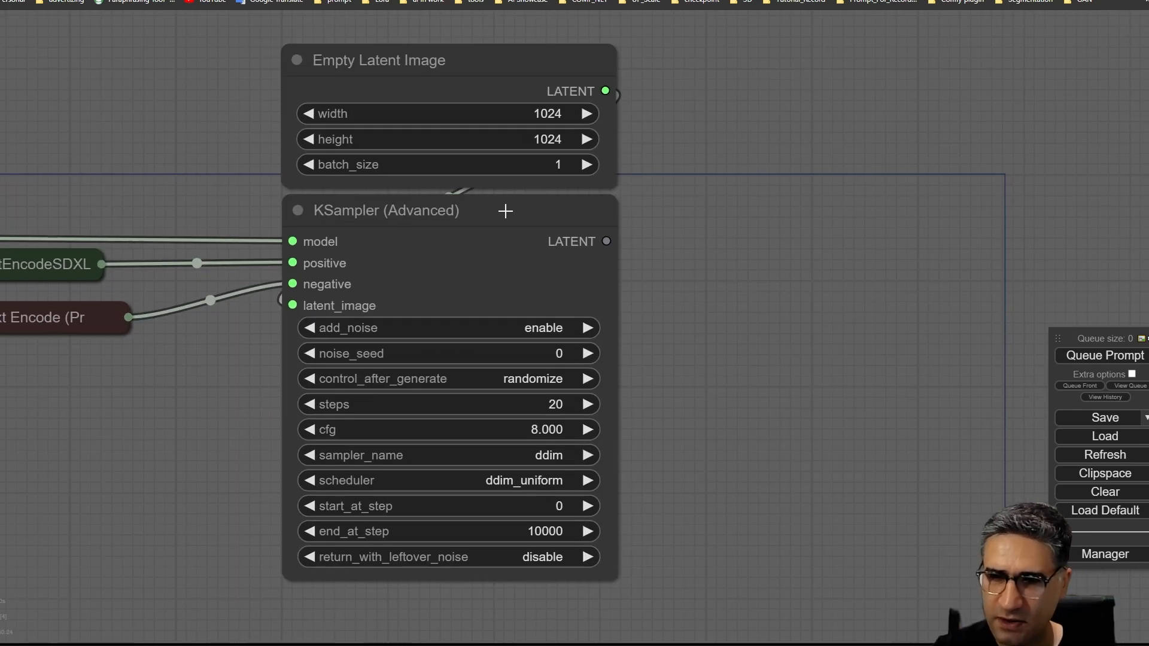
{"action": "right_click", "coordinate": [506, 211]}
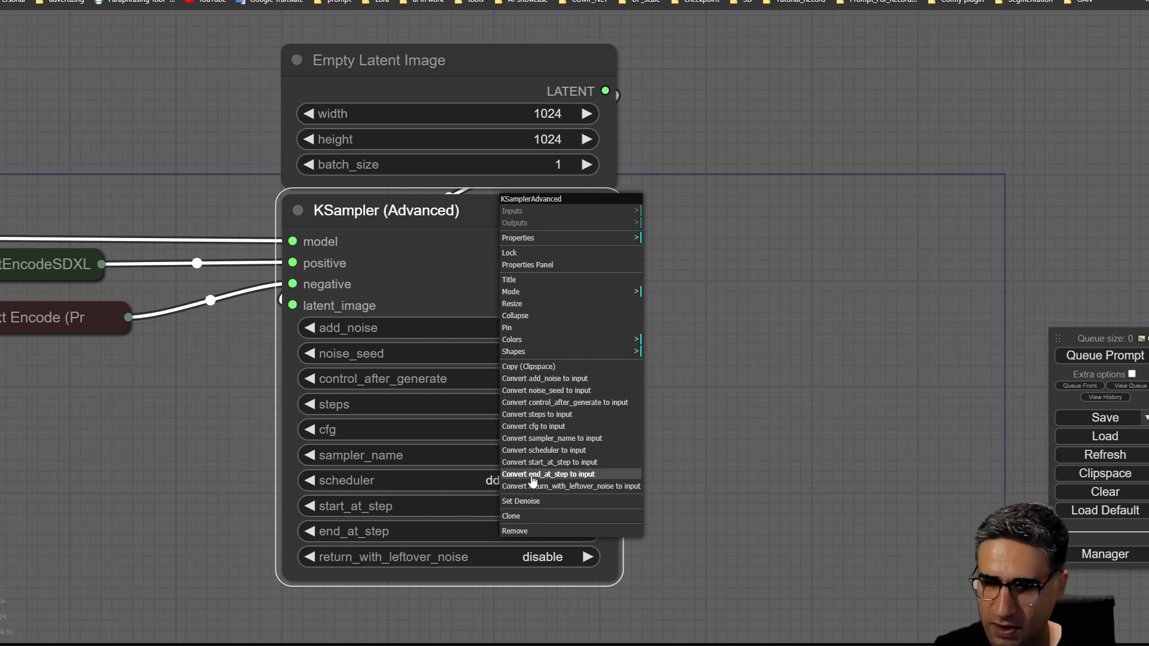
{"action": "left_click", "coordinate": [593, 475]}
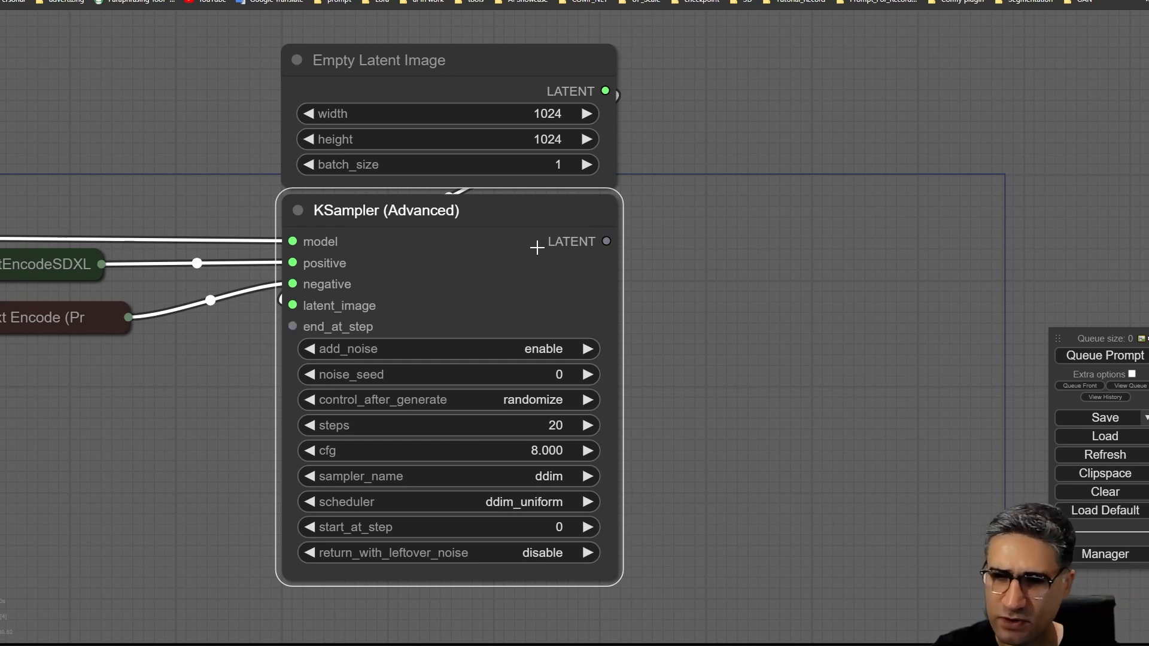
Convert the cfg, steps and noise_seed widgets of KSampler (Advanced) to inputs
{"action": "right_click", "coordinate": [489, 222]}
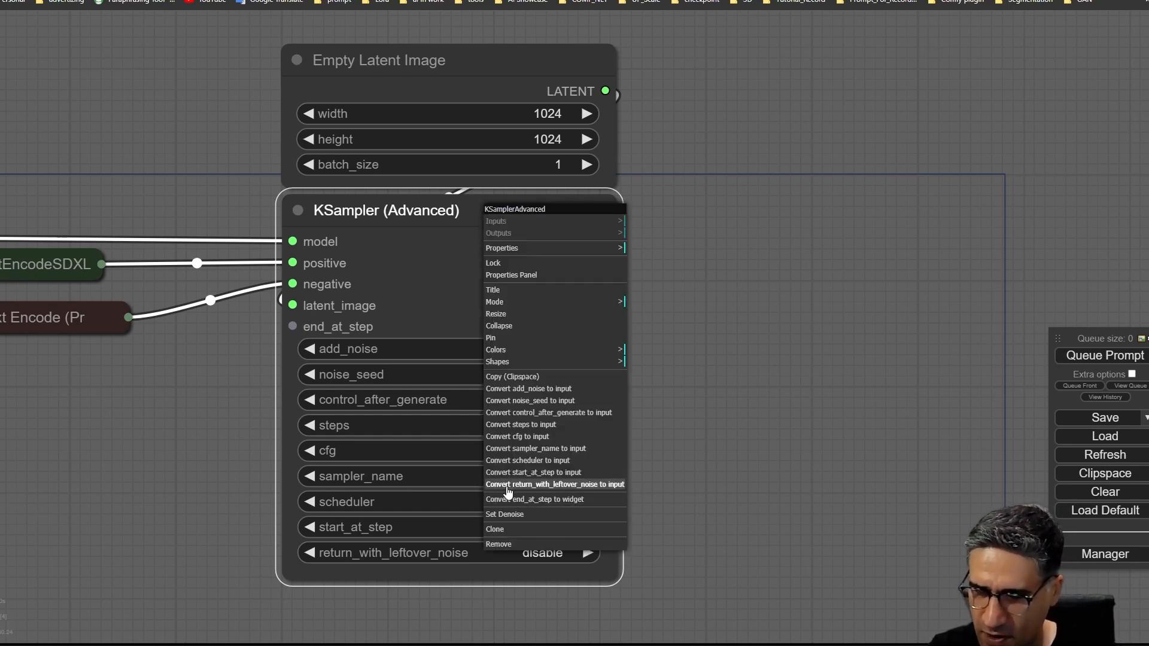
{"action": "left_click", "coordinate": [502, 438]}
{"action": "right_click", "coordinate": [470, 215]}
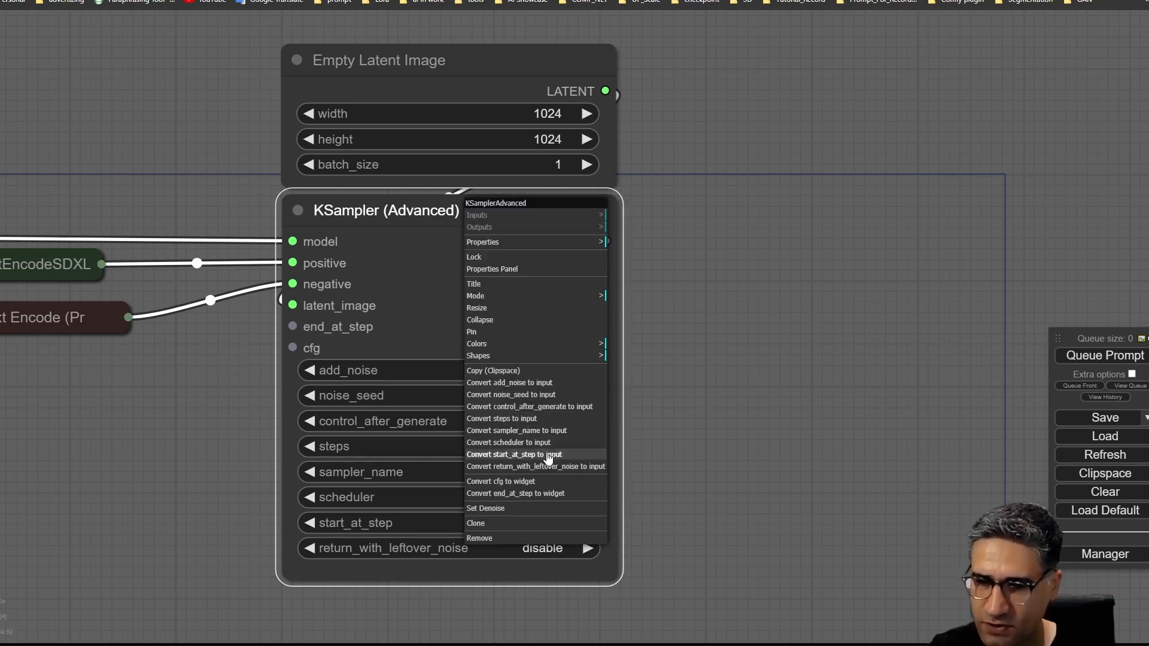
{"action": "left_click", "coordinate": [538, 426]}
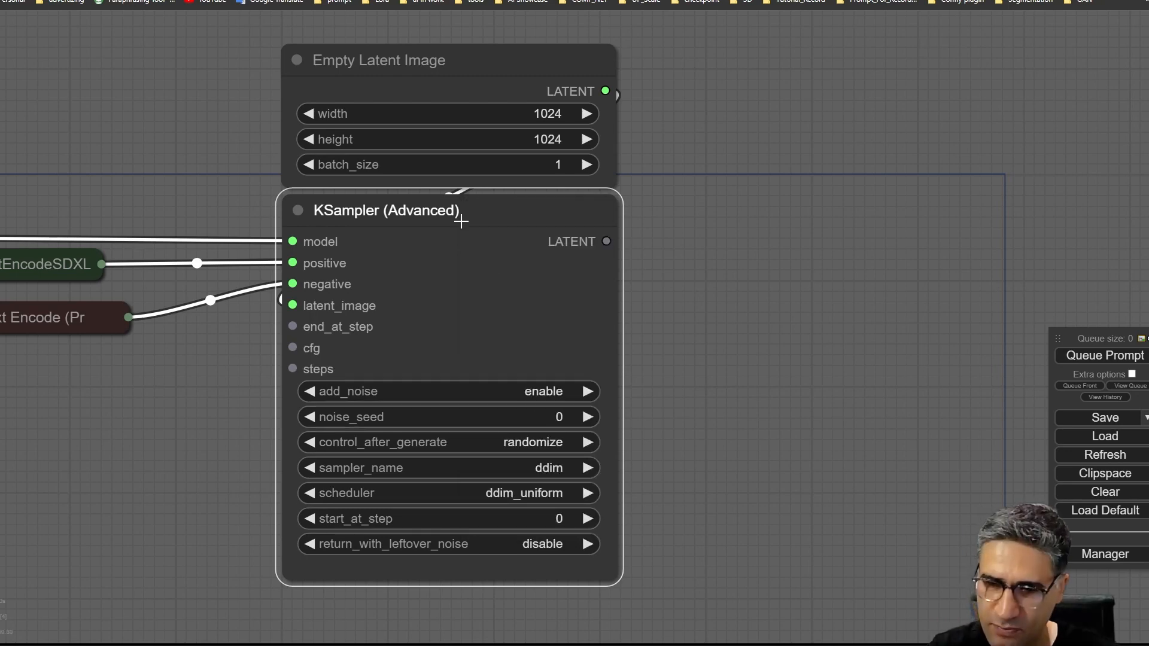
{"action": "right_click", "coordinate": [462, 215]}
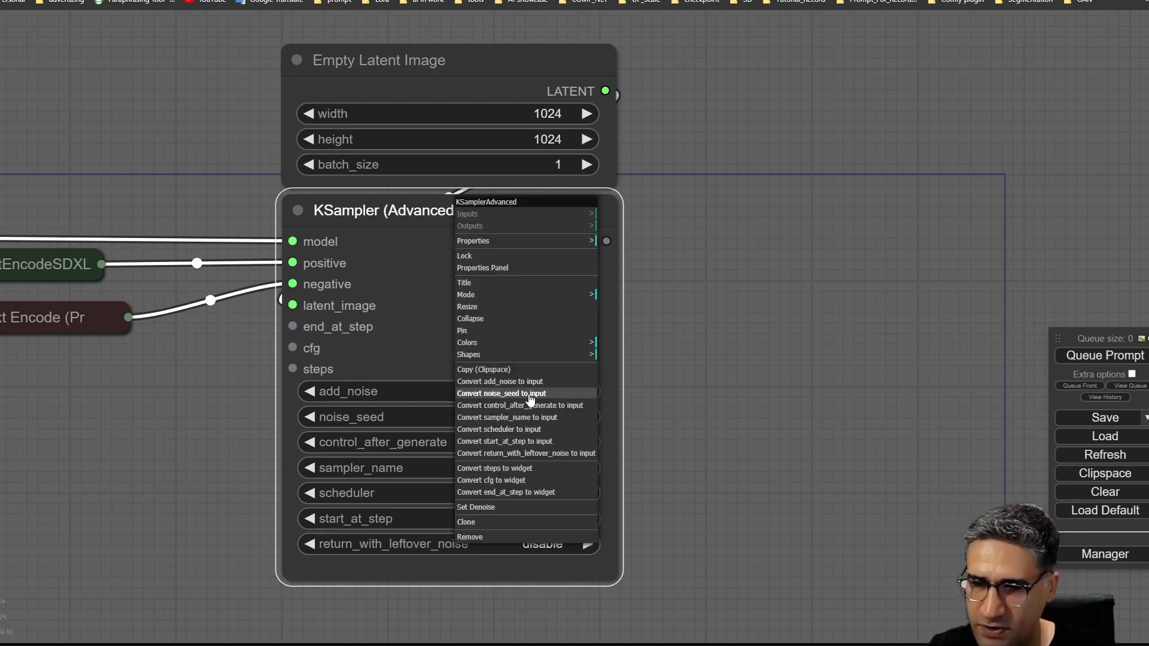
{"action": "left_click", "coordinate": [505, 393]}
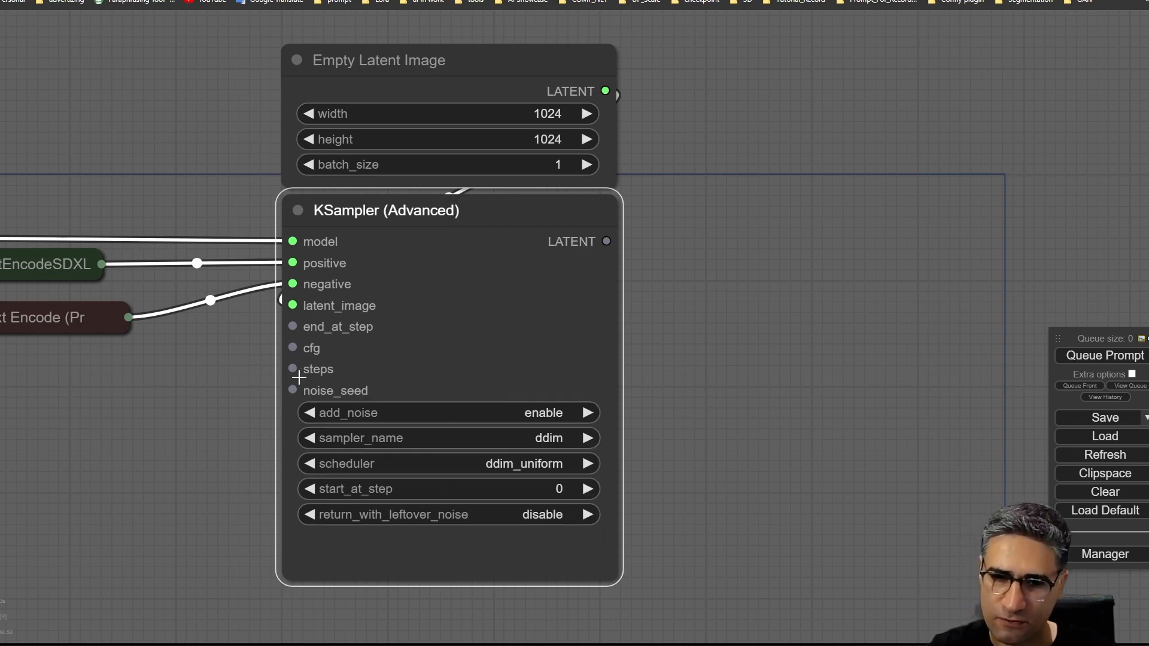
{"action": "left_click_drag", "start_coordinate": [254, 418], "coordinate": [349, 334]}
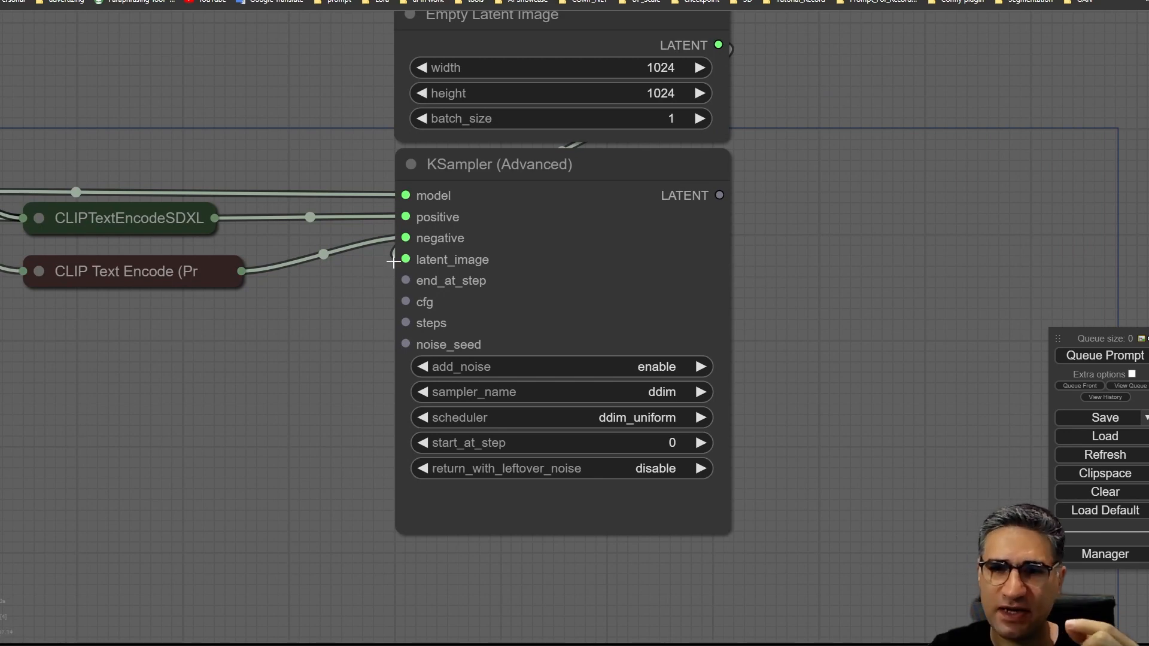
{"action": "right_click", "coordinate": [225, 351]}
{"action": "left_click", "coordinate": [237, 349]}
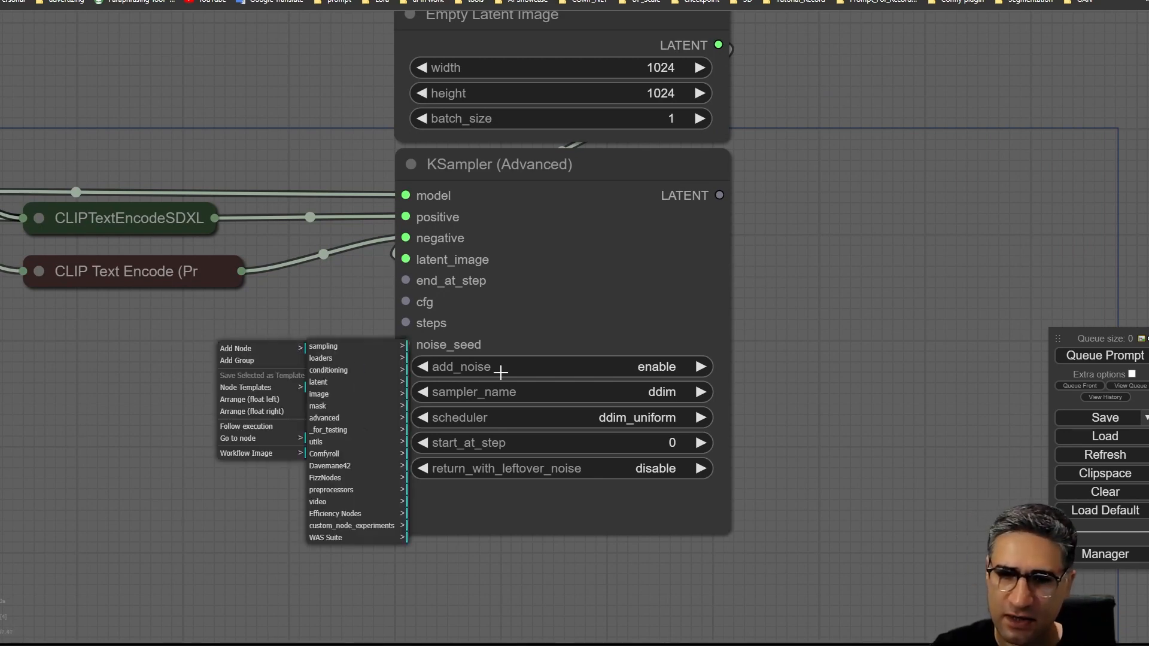
{"action": "left_click", "coordinate": [336, 442]}
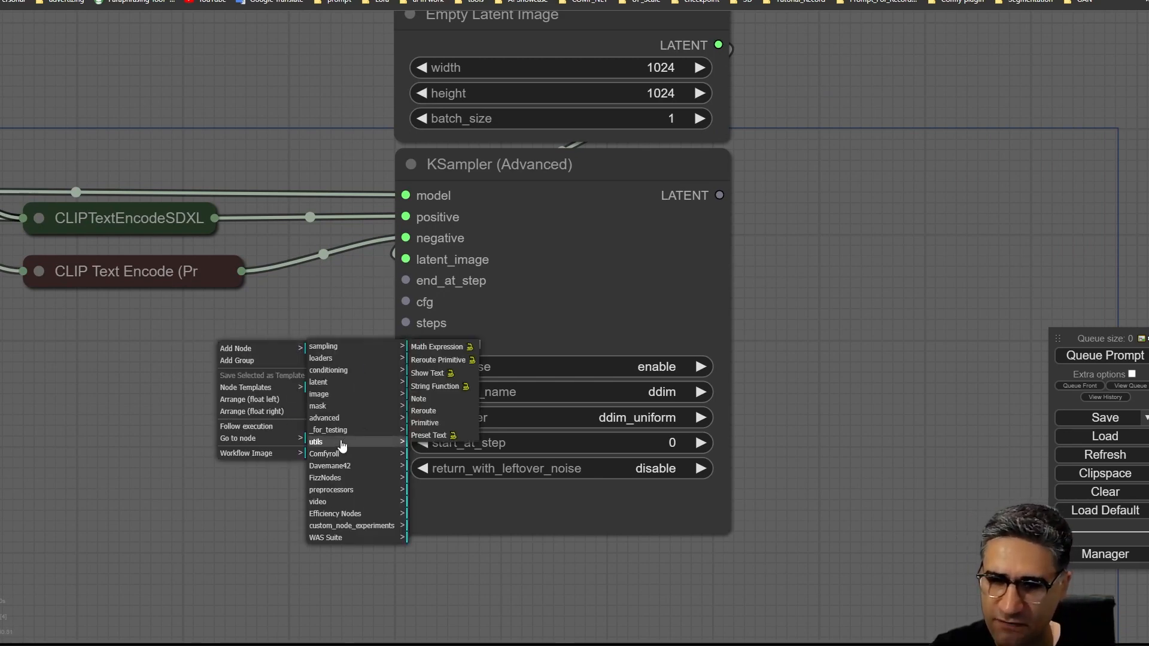
{"action": "left_click", "coordinate": [432, 429]}
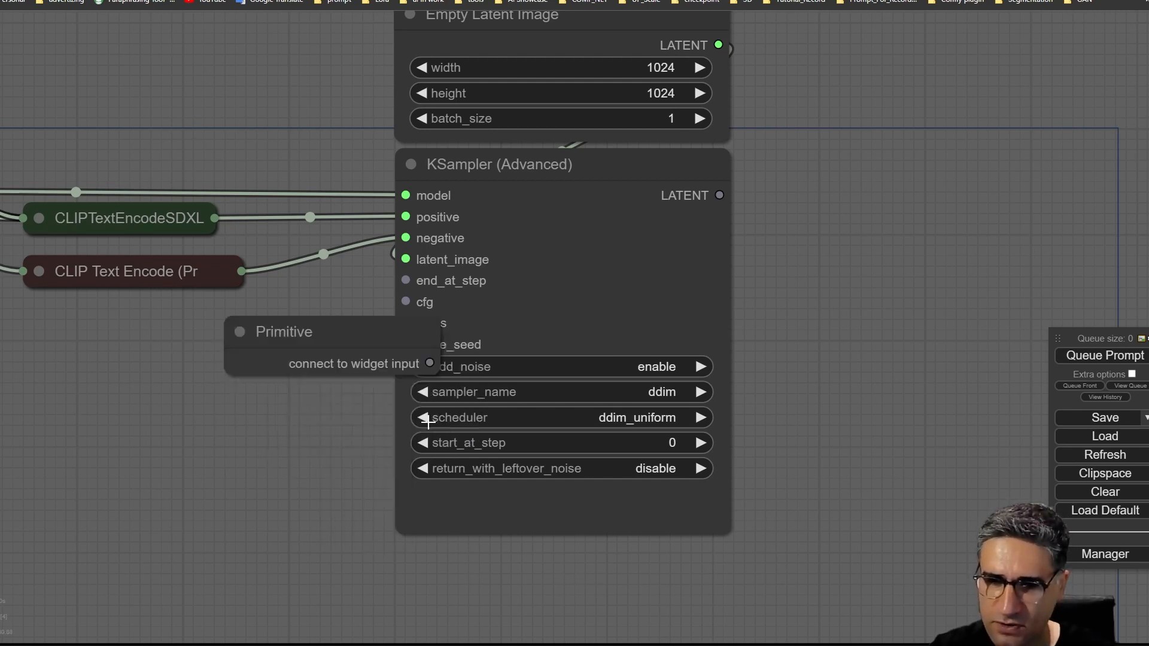
{"action": "left_click_drag", "start_coordinate": [347, 341], "coordinate": [208, 397]}
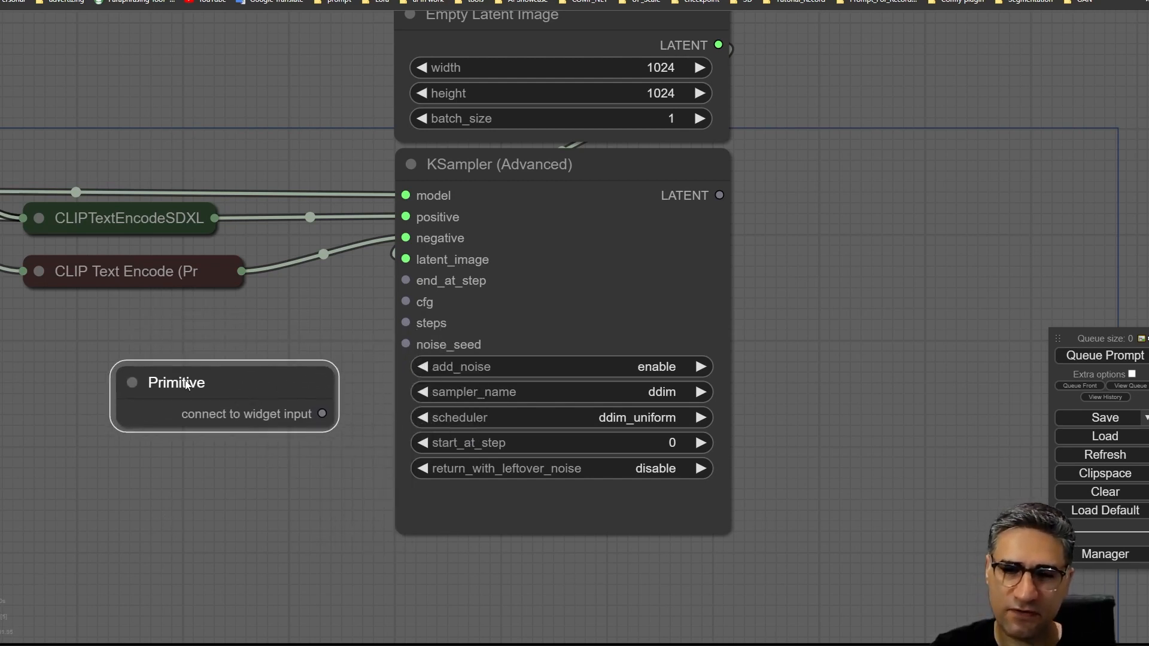
{"action": "key", "text": "Delete"}
Add four Primitive nodes stacked in a column beside the KSampler (Advanced) inputs, below the collapsed encoders
{"action": "right_click", "coordinate": [216, 335]}
{"action": "left_click", "coordinate": [219, 338]}
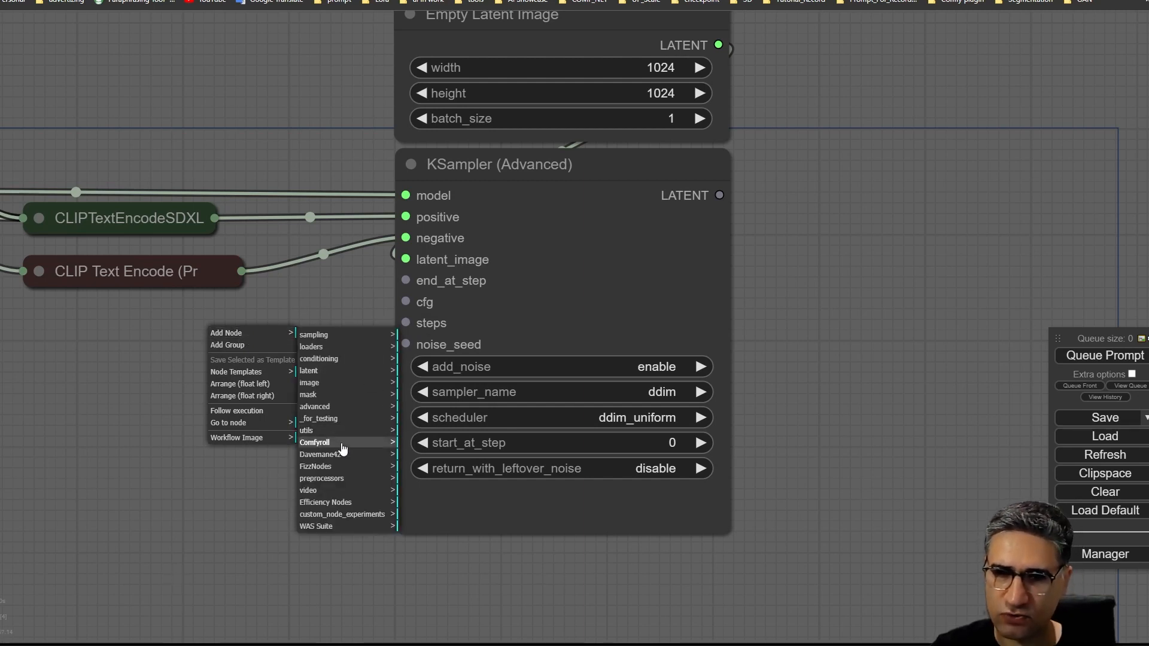
{"action": "left_click", "coordinate": [320, 432]}
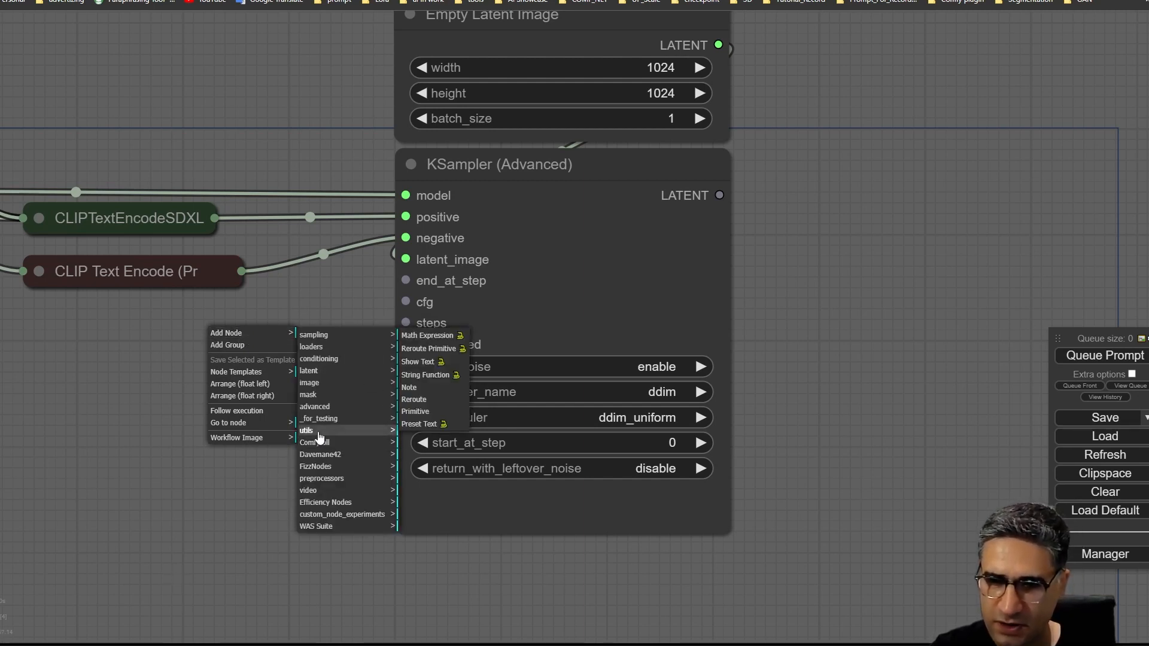
{"action": "left_click", "coordinate": [418, 413]}
{"action": "mouse_move", "coordinate": [329, 320]}
{"action": "left_mouse_down"}
{"action": "mouse_move", "coordinate": [266, 342]}
{"action": "mouse_move", "coordinate": [259, 402]}
{"action": "left_mouse_up"}
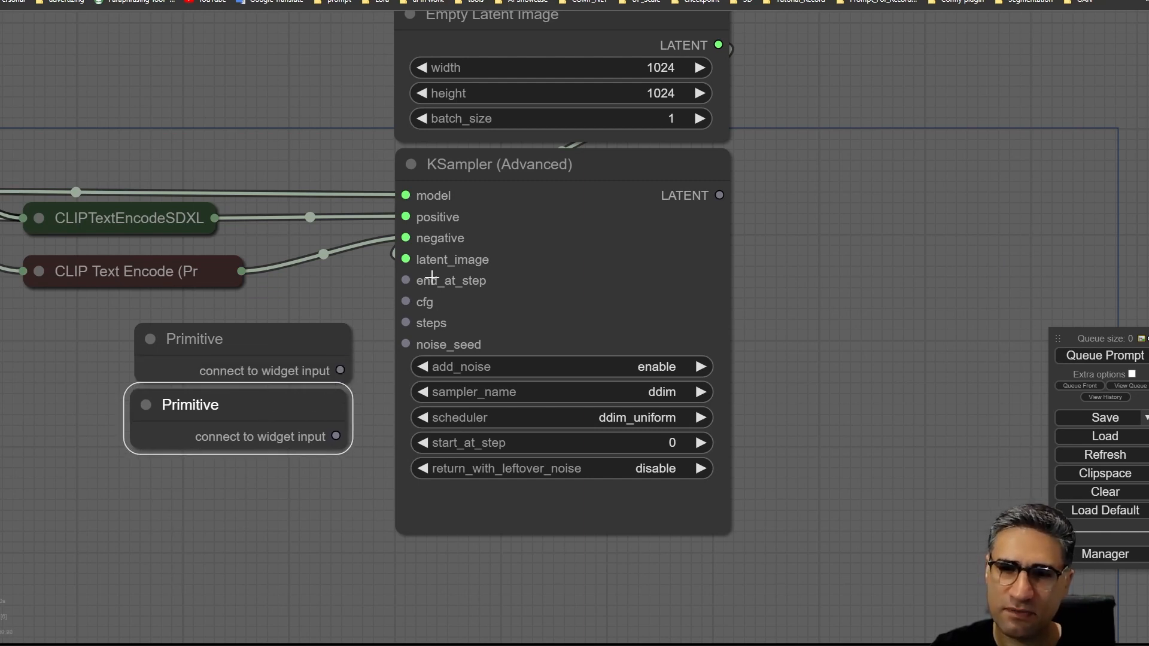
{"action": "left_click_drag", "start_coordinate": [246, 406], "coordinate": [241, 568]}
{"action": "left_click_drag", "start_coordinate": [113, 449], "coordinate": [123, 423]}
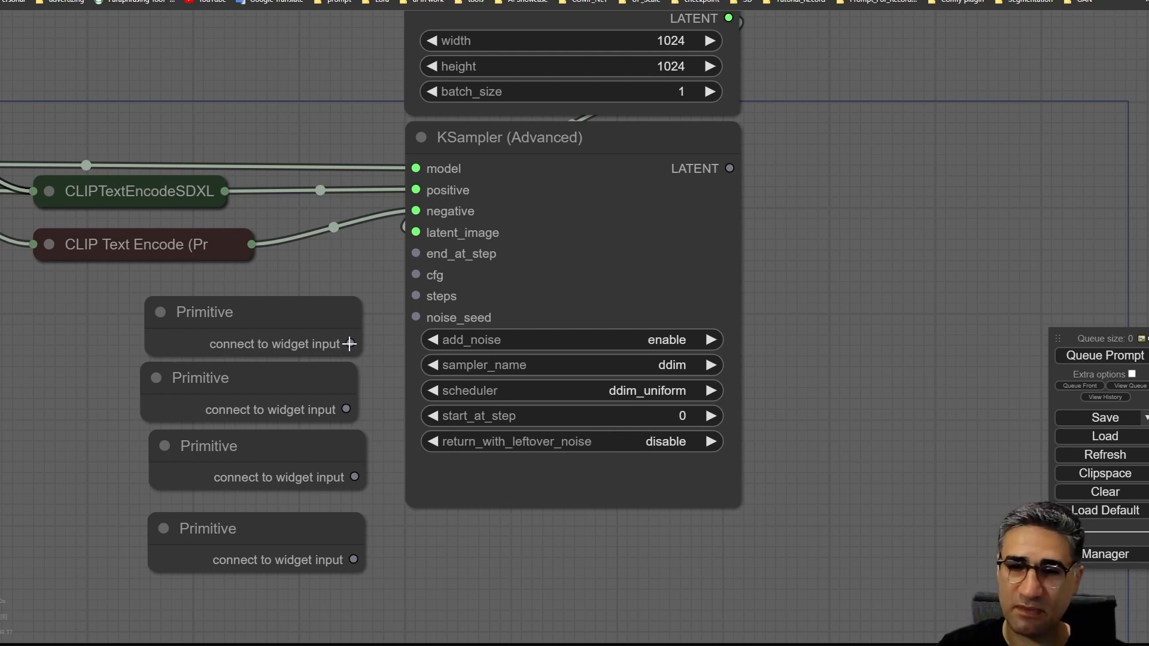
Connect one Primitive to end_at_step and another to cfg, placing the first above the collapsed encoders and the second just below them
{"action": "left_click_drag", "start_coordinate": [349, 344], "coordinate": [416, 253]}
{"action": "left_click_drag", "start_coordinate": [333, 332], "coordinate": [315, 84]}
{"action": "left_click_drag", "start_coordinate": [346, 409], "coordinate": [416, 274]}
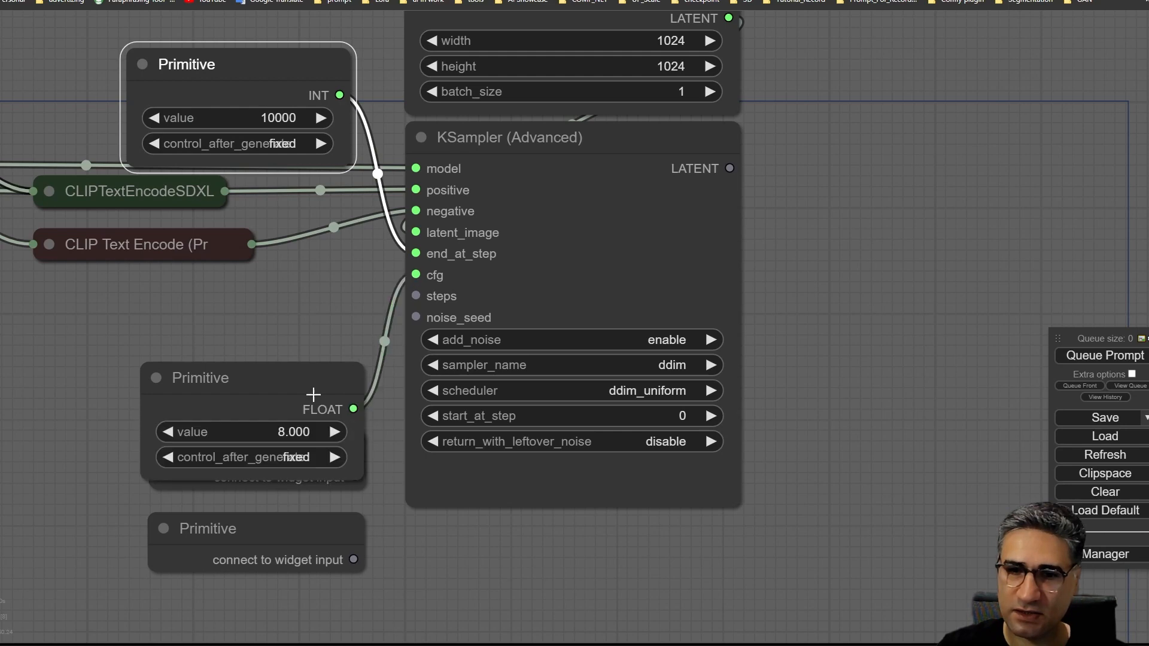
{"action": "left_click_drag", "start_coordinate": [313, 396], "coordinate": [303, 277]}
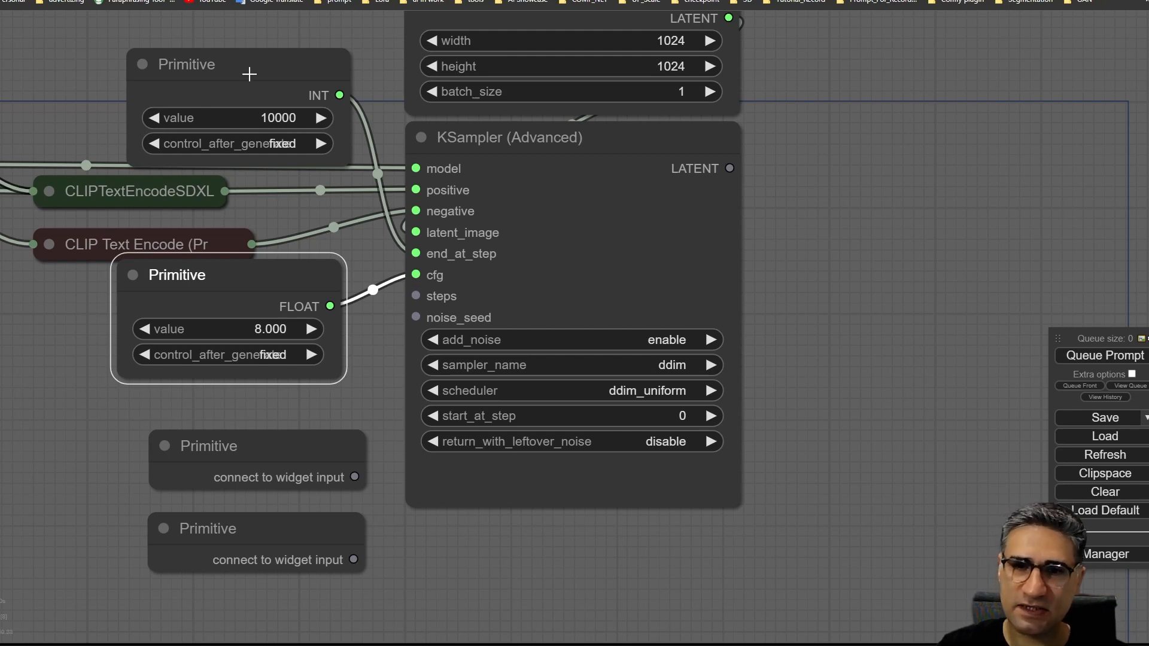
{"action": "left_click_drag", "start_coordinate": [190, 76], "coordinate": [171, 78]}
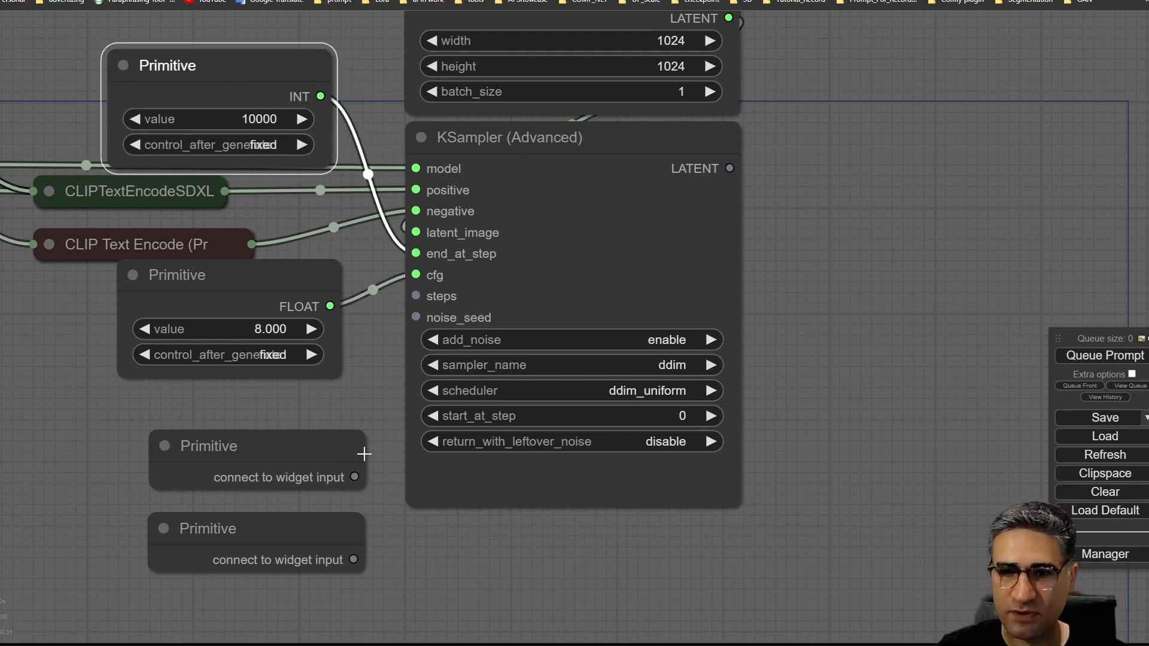
Connect the remaining two Primitive nodes to the sampler's steps and noise_seed inputs, moving the steps one up under the cfg one
{"action": "left_click_drag", "start_coordinate": [354, 477], "coordinate": [409, 295]}
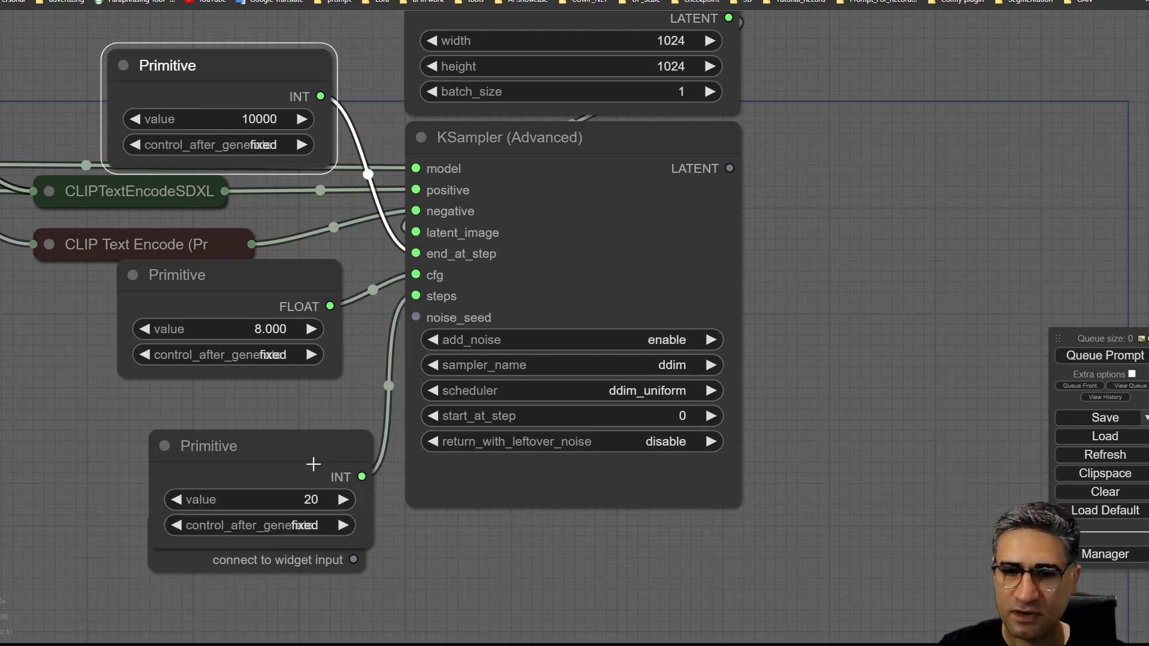
{"action": "left_click_drag", "start_coordinate": [314, 464], "coordinate": [308, 403]}
{"action": "left_click_drag", "start_coordinate": [308, 540], "coordinate": [417, 319]}
Move the Primitive node feeding end_at_step up slightly and retitle it END_STEP
{"action": "scroll", "coordinate": [468, 584], "scroll_direction": "down", "scroll_amount": 1}
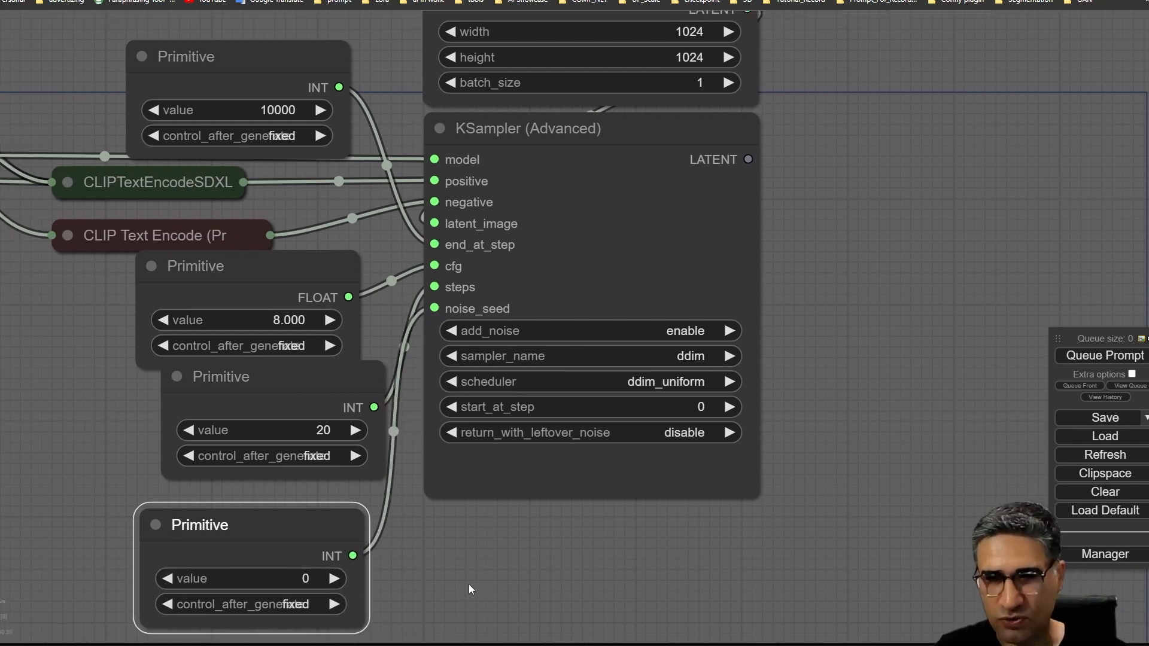
{"action": "scroll", "coordinate": [455, 586], "scroll_direction": "down", "scroll_amount": 2}
{"action": "left_click_drag", "start_coordinate": [454, 587], "coordinate": [421, 638]}
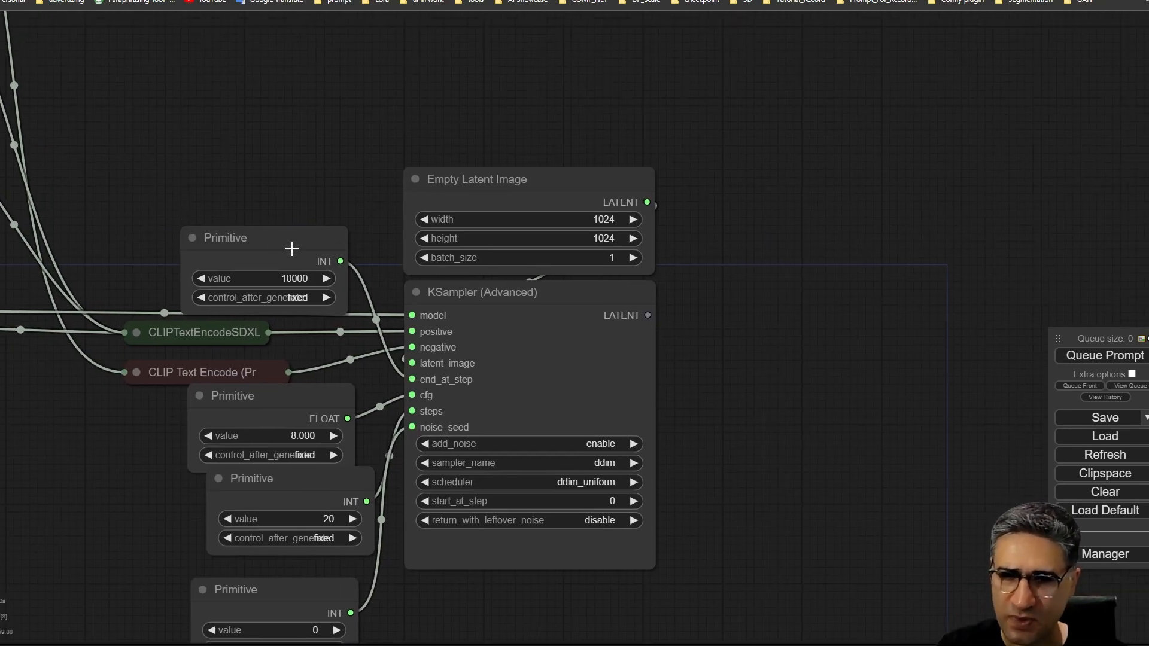
{"action": "left_click_drag", "start_coordinate": [292, 249], "coordinate": [300, 225]}
{"action": "right_click", "coordinate": [269, 214]}
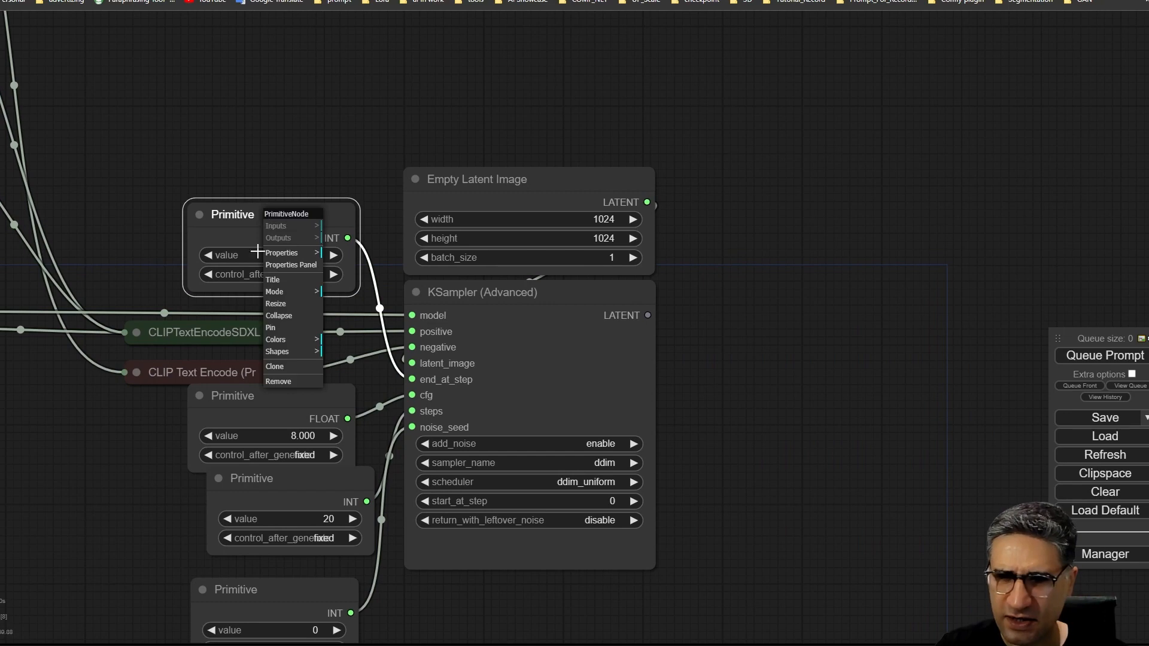
{"action": "left_click", "coordinate": [295, 280]}
{"action": "left_click_drag", "start_coordinate": [377, 276], "coordinate": [284, 279]}
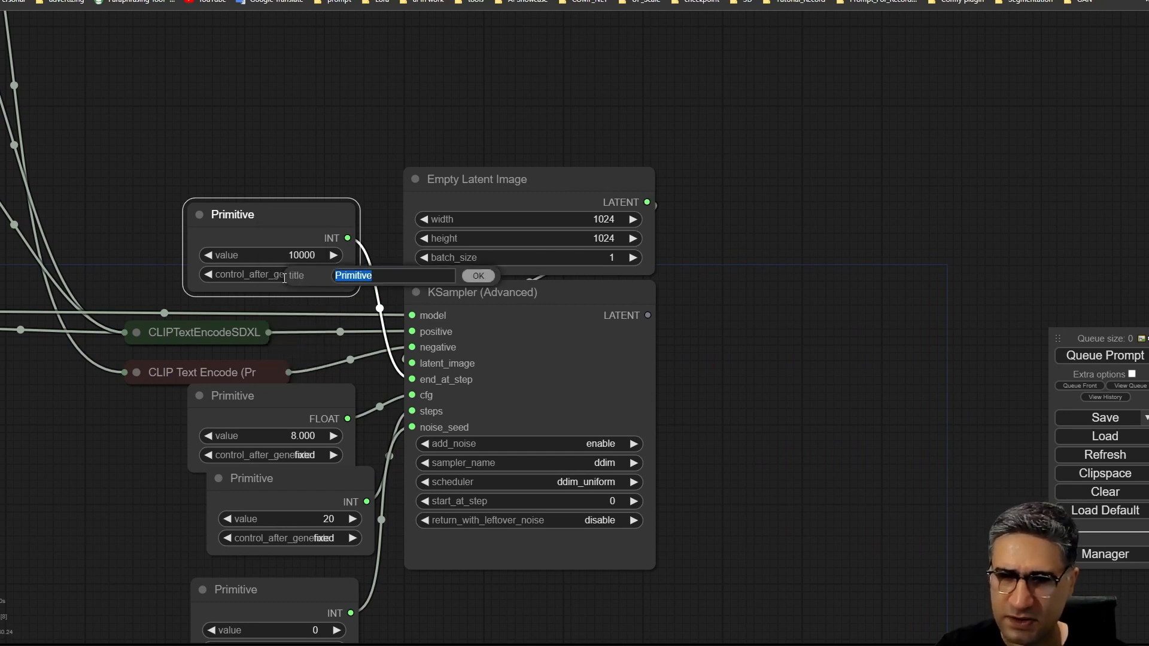
{"action": "type", "text": "END_STEP"}
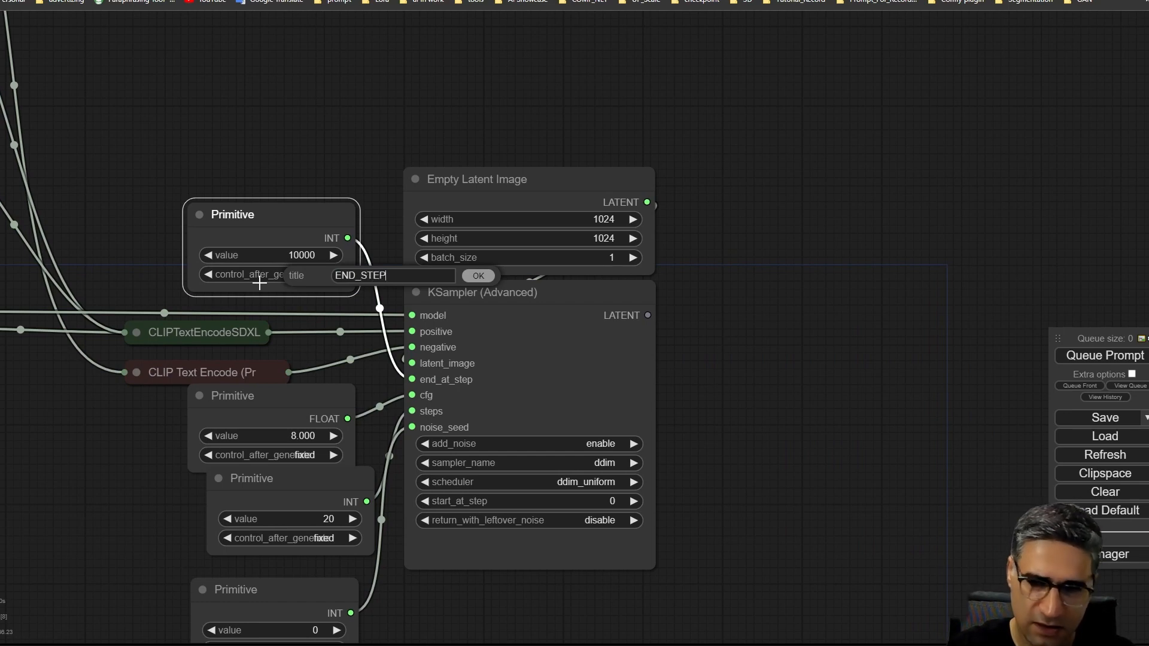
{"action": "key", "text": "Return"}
Move the Primitive node feeding cfg up slightly and replace its title with a new one
{"action": "left_click_drag", "start_coordinate": [271, 405], "coordinate": [275, 390]}
{"action": "right_click", "coordinate": [277, 381]}
{"action": "left_click", "coordinate": [295, 444]}
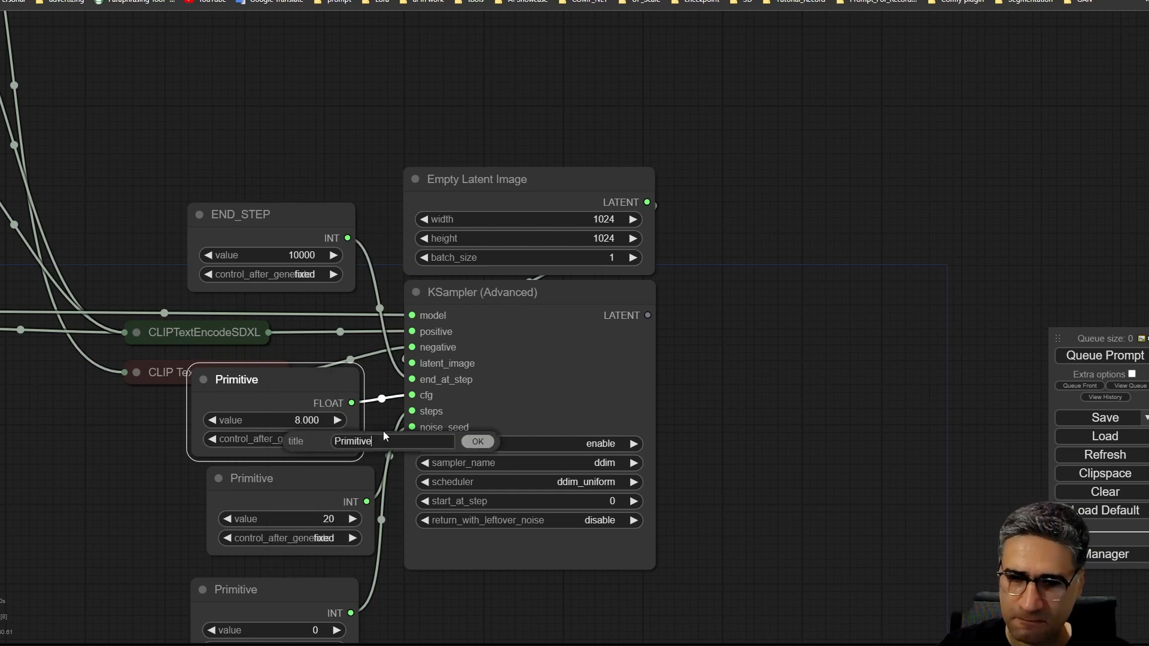
{"action": "double_click", "coordinate": [363, 442]}
{"action": "type", "text": "CF"}
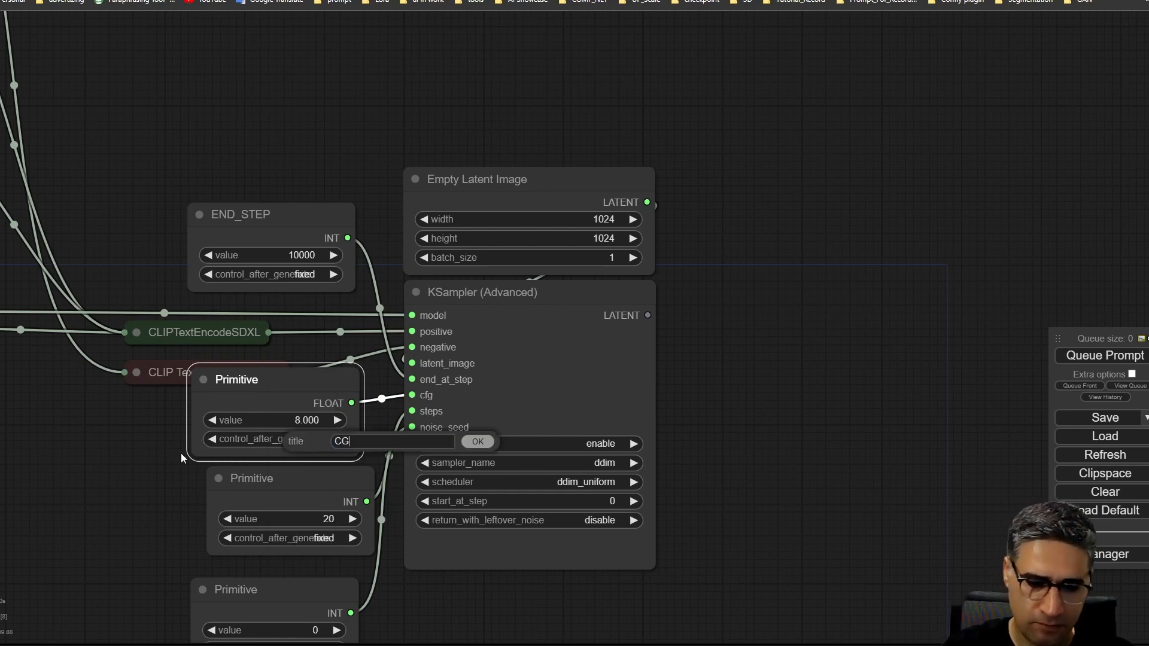
Title the primitive feeding the sampler's cfg input CFG and the one feeding its steps input STEPS
{"action": "type", "text": "G"}
{"action": "key", "text": "Return"}
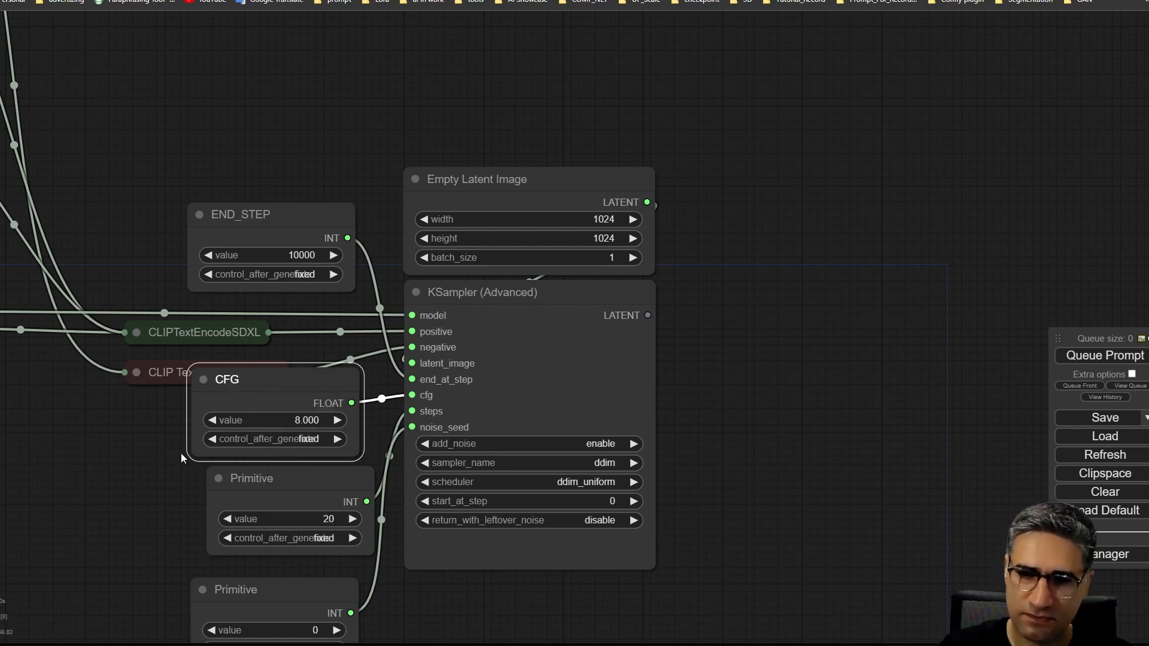
{"action": "scroll", "coordinate": [204, 487], "scroll_direction": "up", "scroll_amount": 2}
{"action": "scroll", "coordinate": [204, 487], "scroll_direction": "up", "scroll_amount": 3}
{"action": "left_click_drag", "start_coordinate": [174, 547], "coordinate": [130, 462]}
{"action": "mouse_move", "coordinate": [283, 398]}
{"action": "left_mouse_down"}
{"action": "mouse_move", "coordinate": [259, 374]}
{"action": "mouse_move", "coordinate": [282, 403]}
{"action": "mouse_move", "coordinate": [286, 393]}
{"action": "left_mouse_up"}
{"action": "right_click", "coordinate": [290, 370]}
{"action": "left_click", "coordinate": [293, 424]}
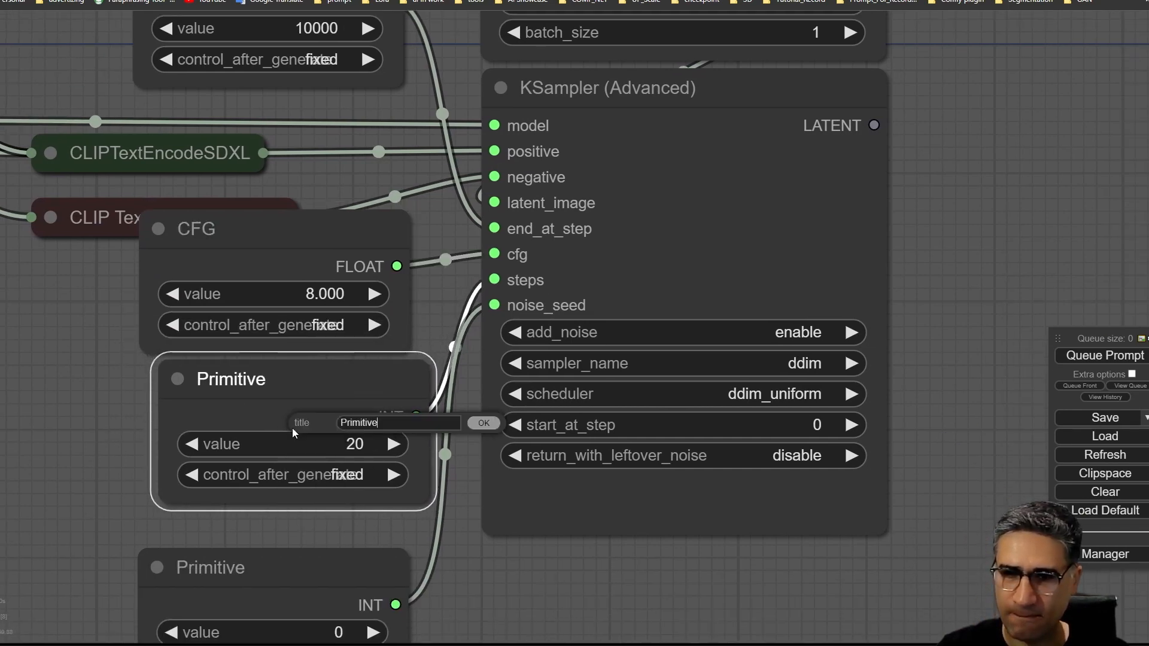
{"action": "double_click", "coordinate": [386, 425]}
{"action": "type", "text": "STEPS"}
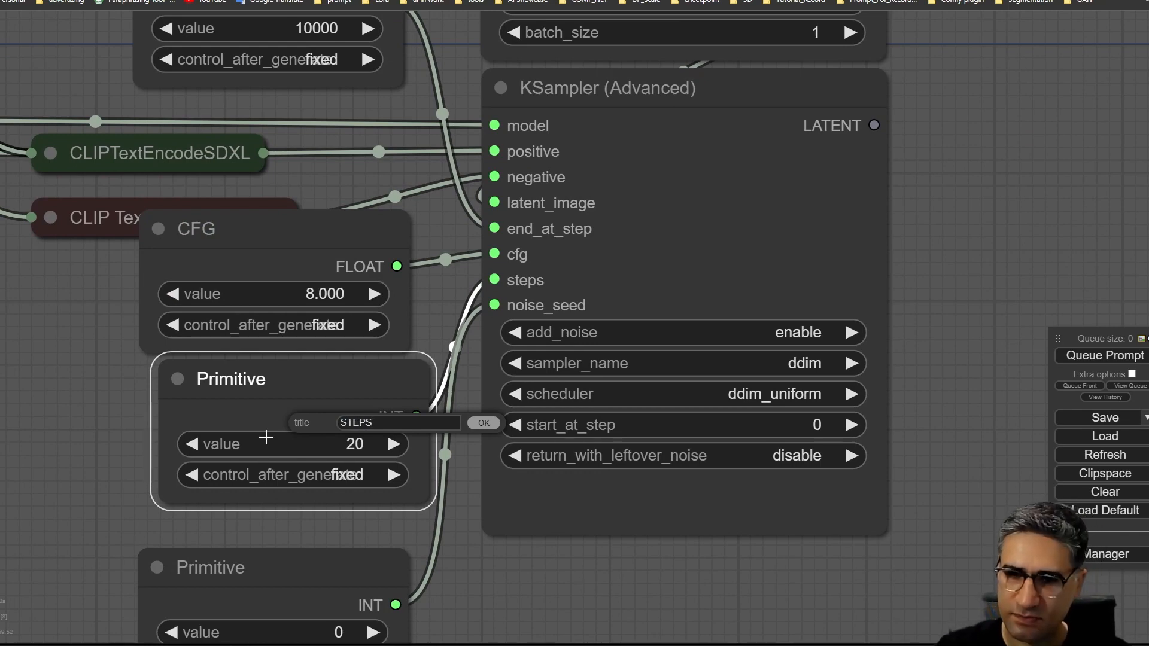
{"action": "key", "text": "Return"}
Title the primitive feeding noise_seed SEED and set its value to 1
{"action": "left_click_drag", "start_coordinate": [69, 477], "coordinate": [79, 321]}
{"action": "left_click_drag", "start_coordinate": [307, 432], "coordinate": [323, 417]}
{"action": "right_click", "coordinate": [312, 410]}
{"action": "left_click", "coordinate": [333, 465]}
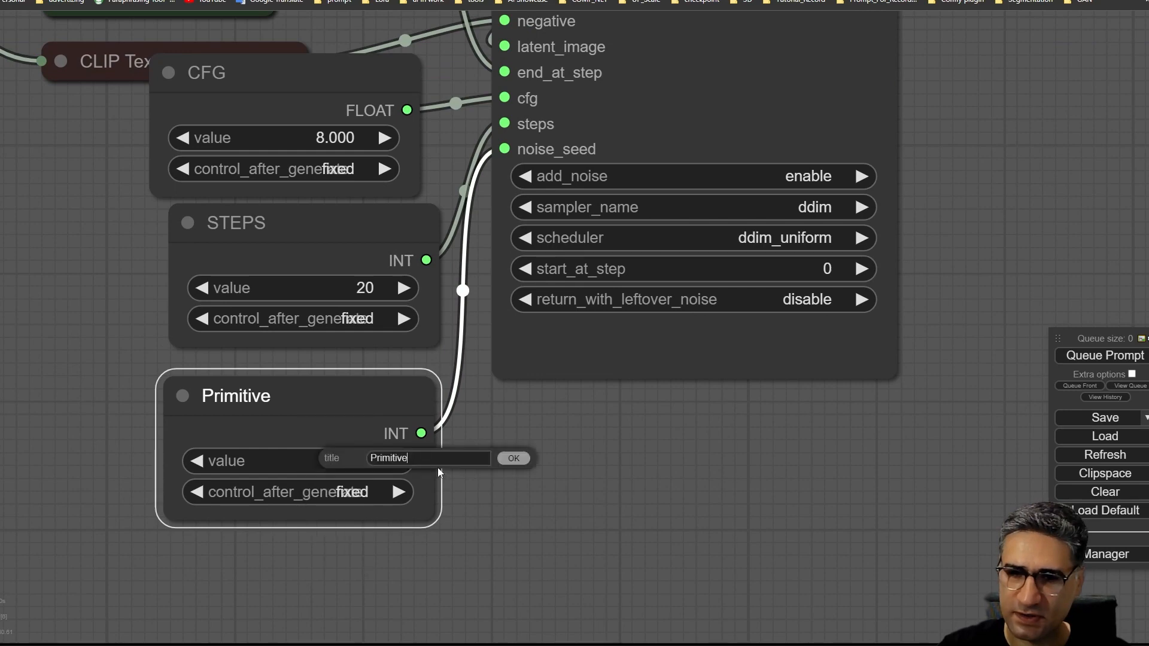
{"action": "type", "text": "SEED"}
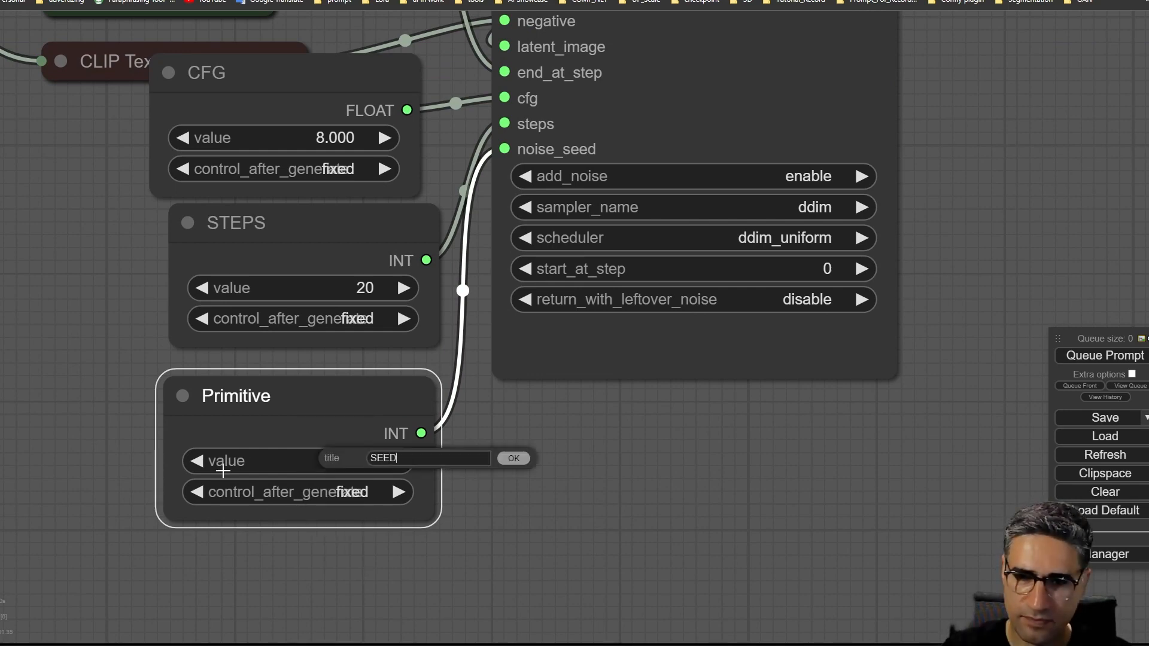
{"action": "key", "text": "Return"}
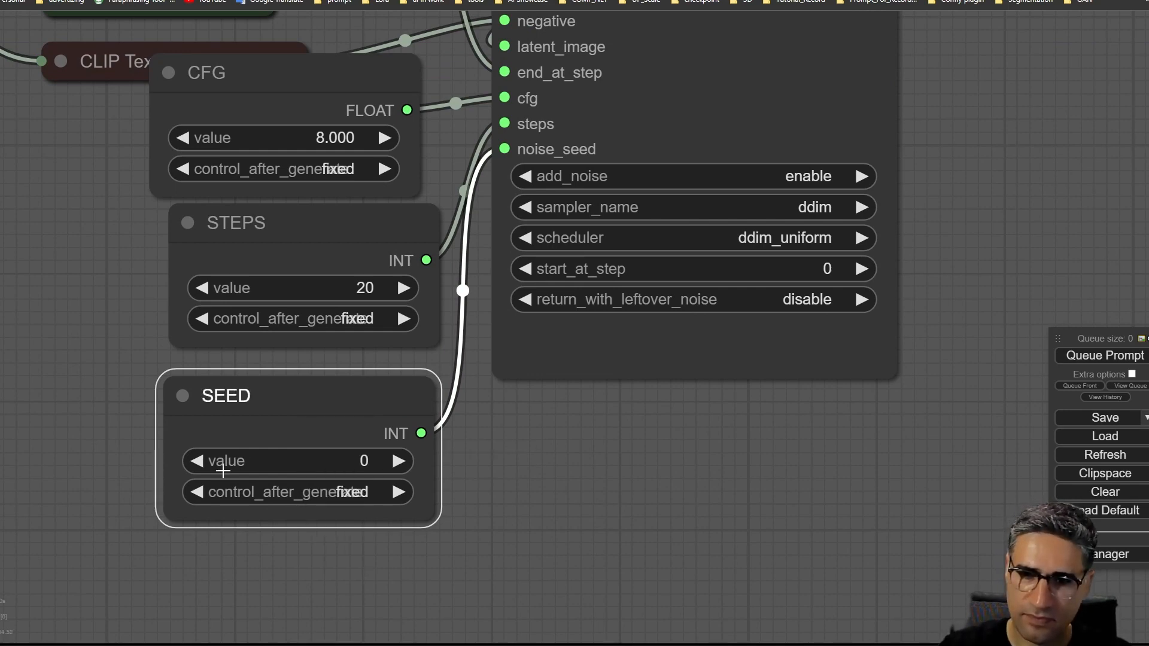
{"action": "left_click", "coordinate": [401, 463]}
Colour the END_STEP, CFG, STEPS and SEED primitives purple together
{"action": "scroll", "coordinate": [565, 444], "scroll_direction": "down", "scroll_amount": 4}
{"action": "left_click_drag", "start_coordinate": [570, 487], "coordinate": [501, 559]}
{"action": "left_click_drag", "start_coordinate": [367, 601], "coordinate": [327, 295]}
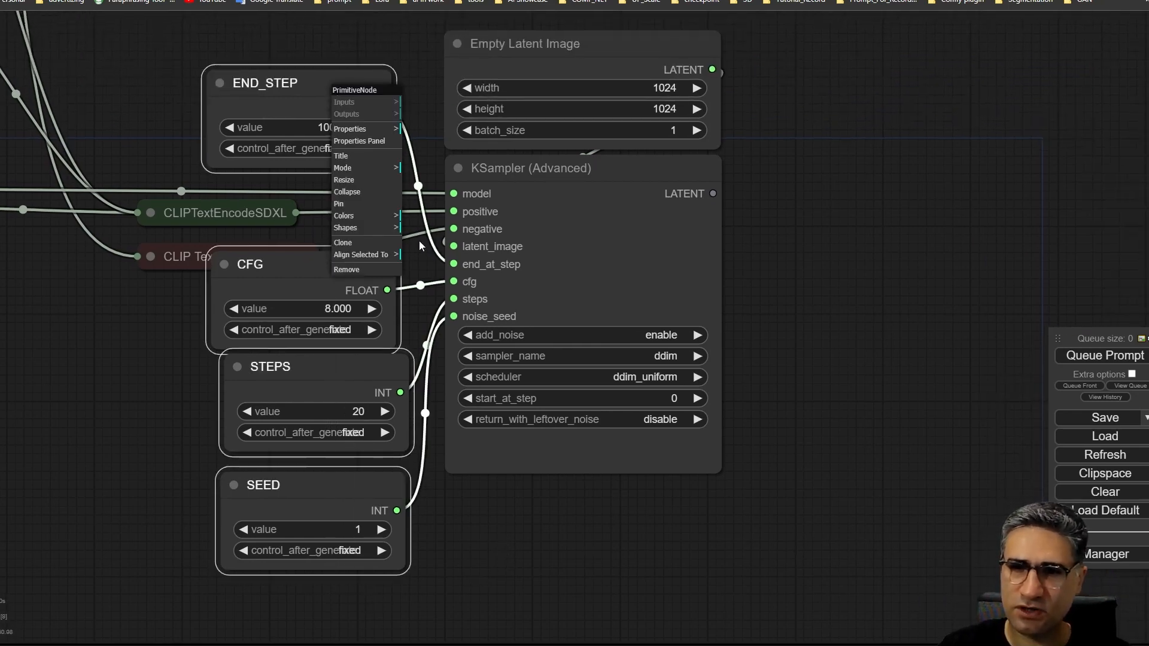
{"action": "left_click", "coordinate": [380, 216]}
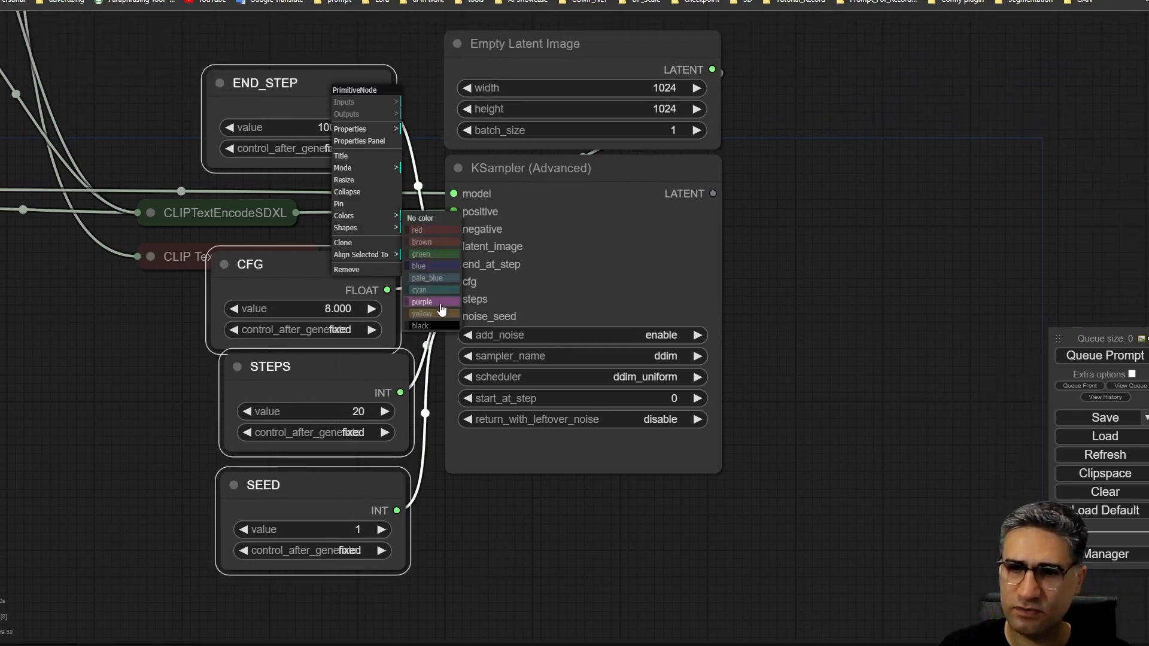
{"action": "left_click", "coordinate": [439, 303]}
Arrange the four purple primitives in a two-by-two block above the Empty Latent Image node, with END_STEP and CFG over STEPS and SEED
{"action": "scroll", "coordinate": [376, 434], "scroll_direction": "down", "scroll_amount": 5}
{"action": "left_click_drag", "start_coordinate": [804, 246], "coordinate": [762, 380]}
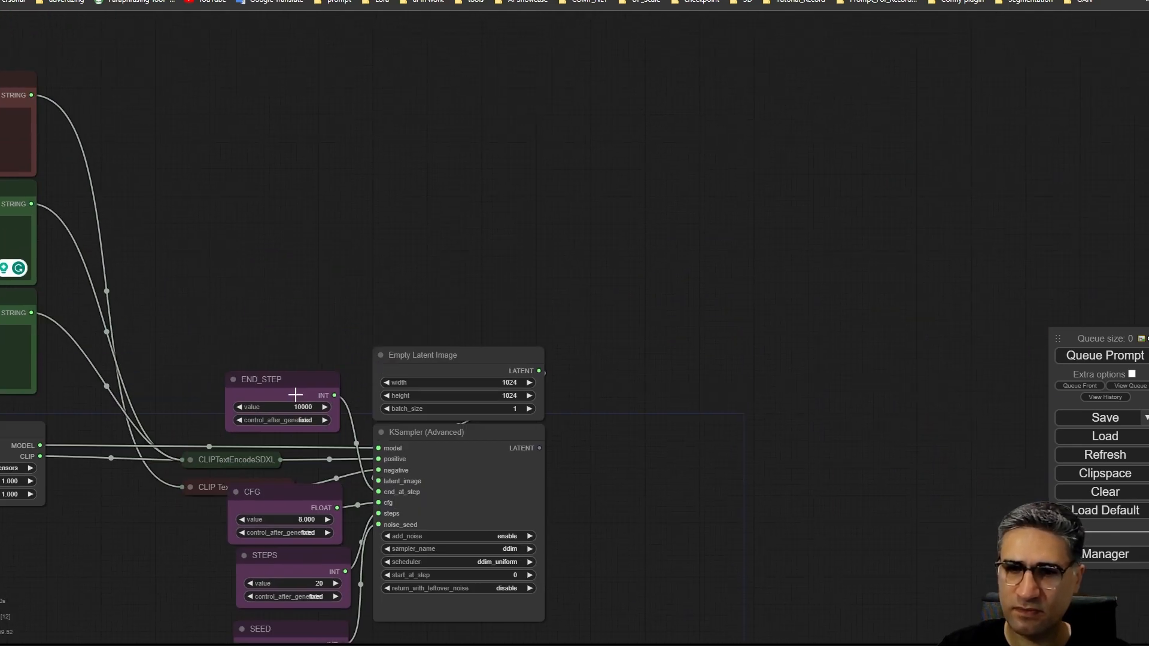
{"action": "left_click_drag", "start_coordinate": [296, 395], "coordinate": [221, 115]}
{"action": "left_click_drag", "start_coordinate": [293, 496], "coordinate": [341, 114]}
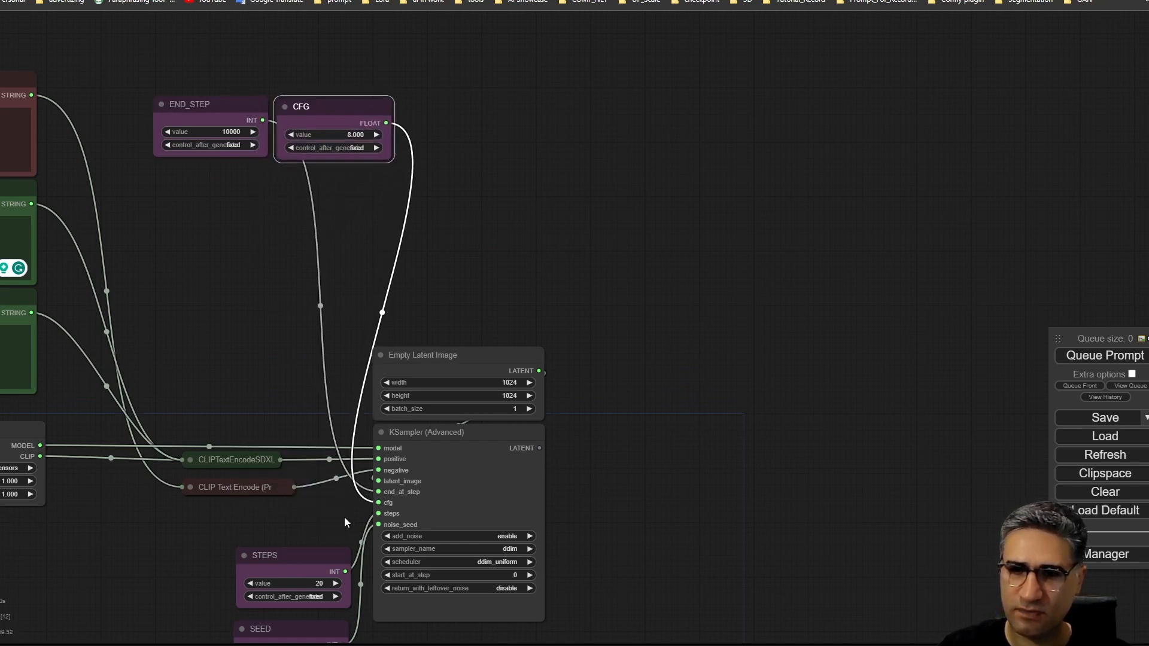
{"action": "left_click_drag", "start_coordinate": [299, 559], "coordinate": [216, 173]}
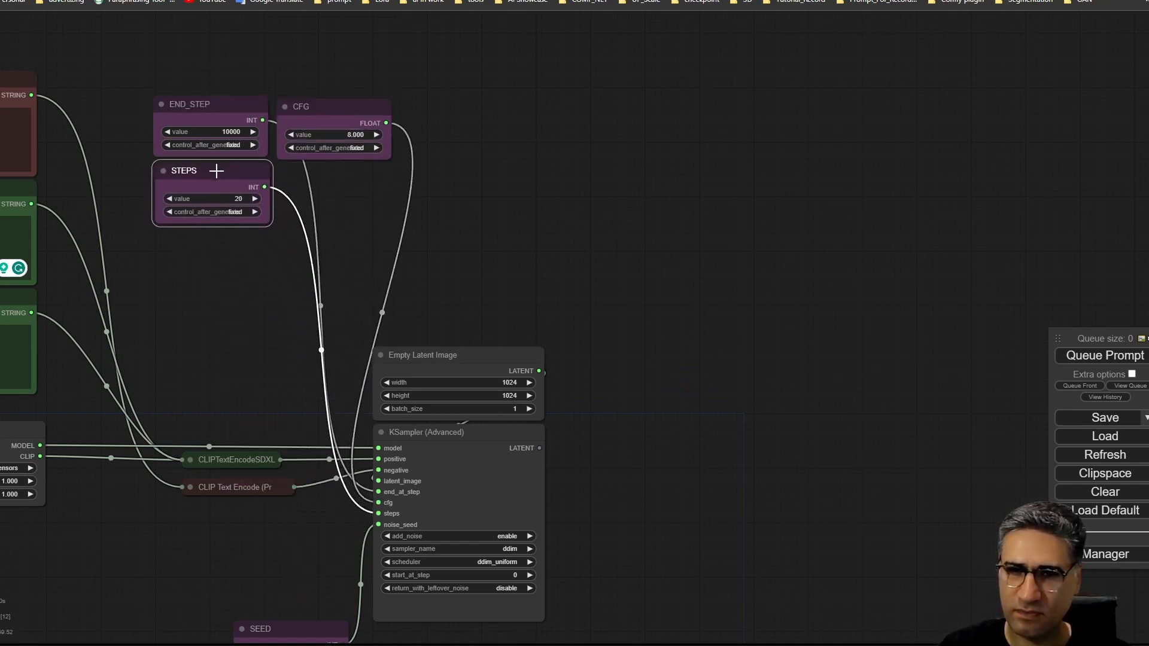
{"action": "left_click_drag", "start_coordinate": [276, 628], "coordinate": [327, 181]}
{"action": "left_click", "coordinate": [244, 300]}
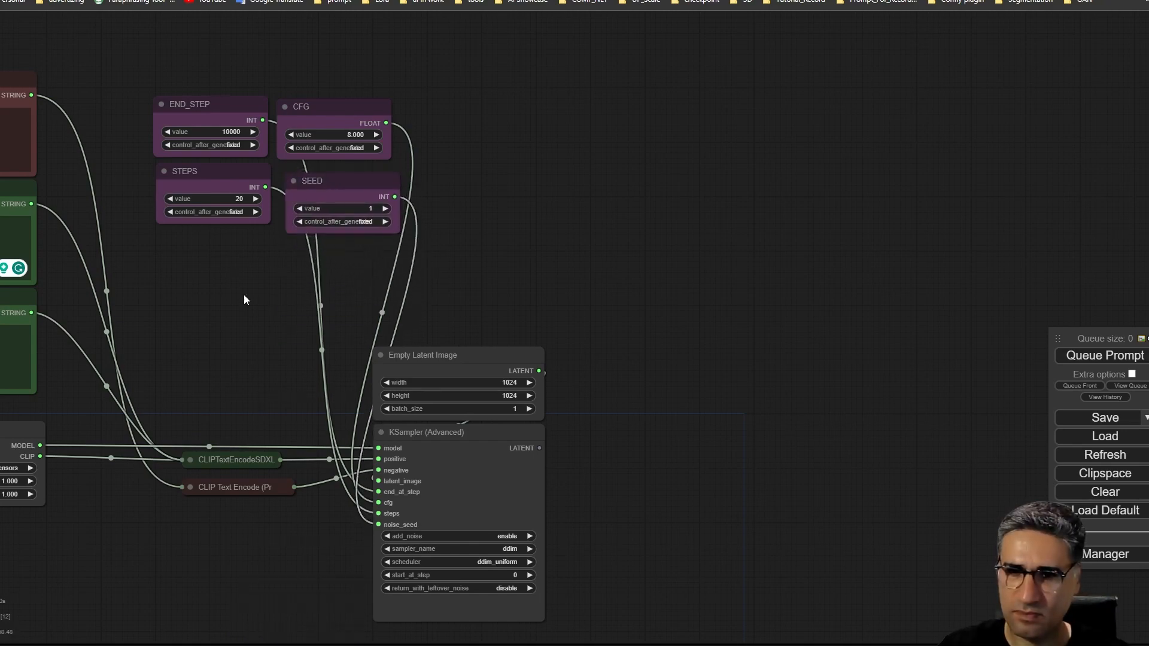
{"action": "scroll", "coordinate": [264, 228], "scroll_direction": "up", "scroll_amount": 4}
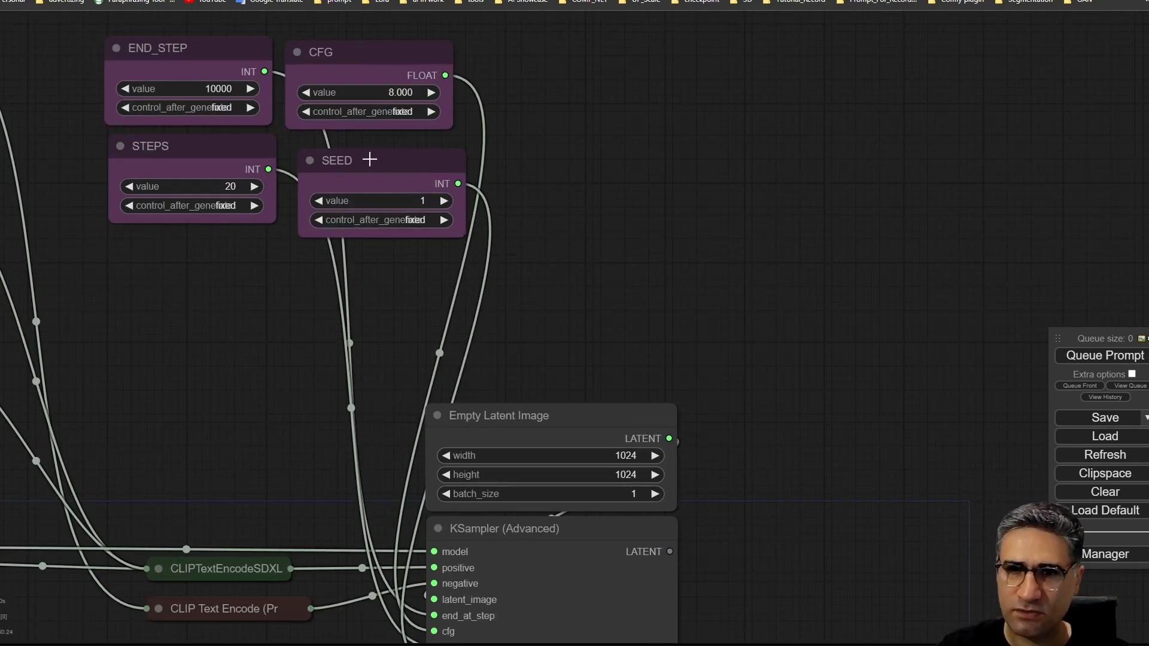
{"action": "left_click_drag", "start_coordinate": [369, 159], "coordinate": [360, 149]}
{"action": "left_click", "coordinate": [258, 328]}
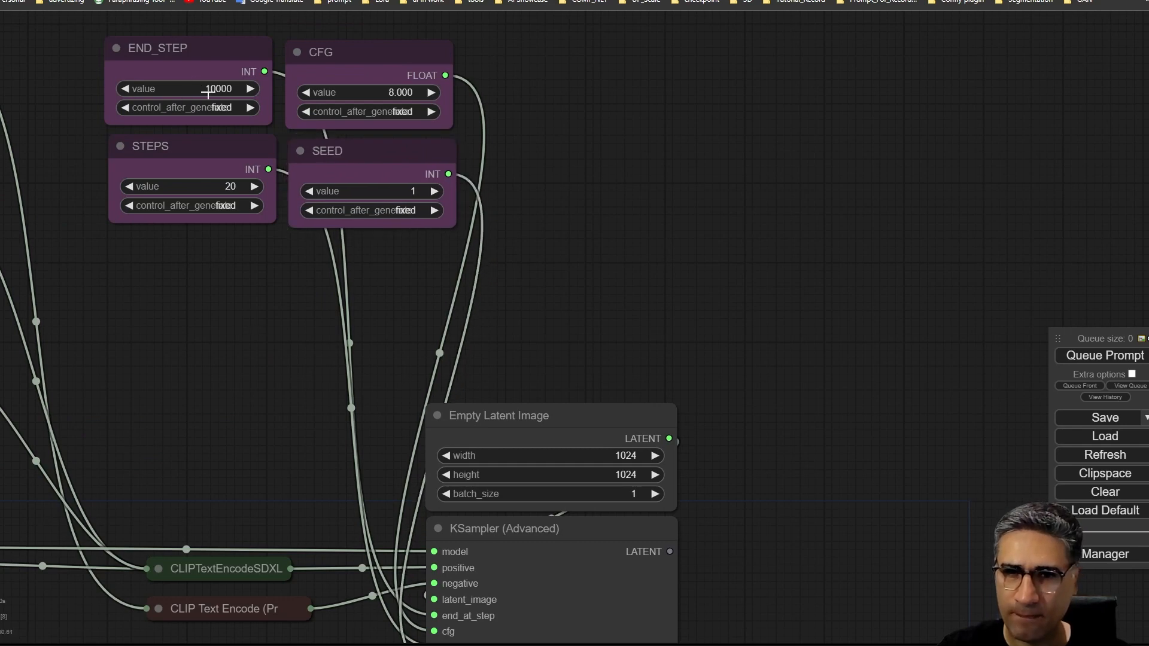
Set the END_STEP primitive's value to 20
{"action": "left_click_drag", "start_coordinate": [207, 92], "coordinate": [185, 87]}
{"action": "left_click", "coordinate": [185, 87]}
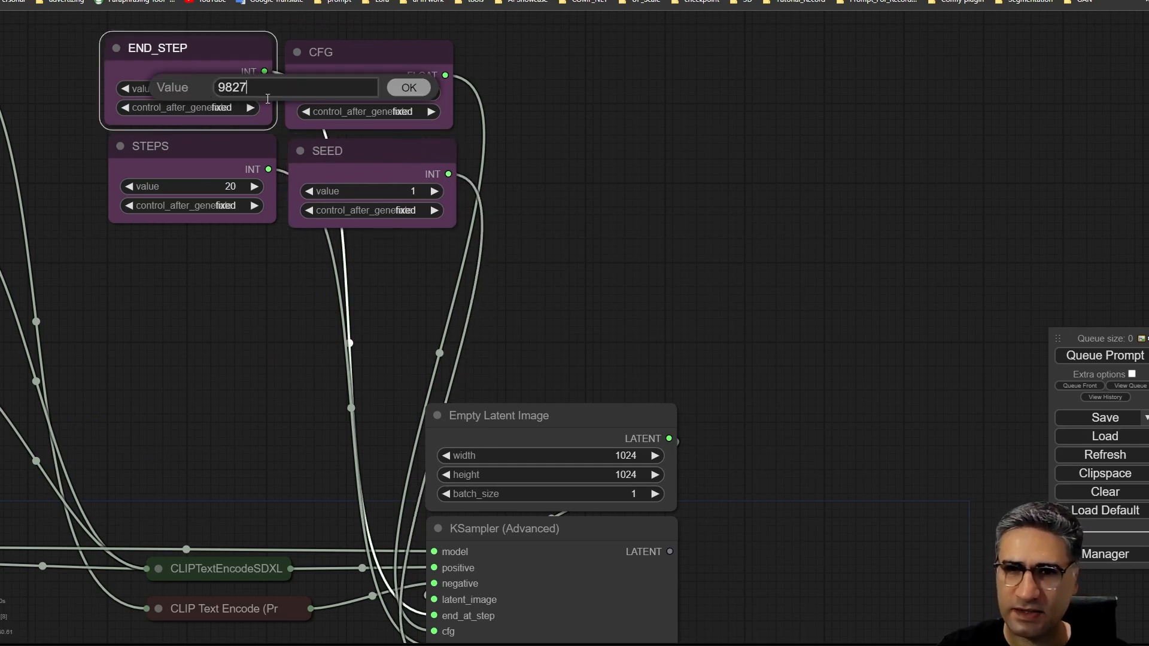
{"action": "left_click_drag", "start_coordinate": [268, 98], "coordinate": [80, 89]}
{"action": "type", "text": "20"}
{"action": "key", "text": "Return"}
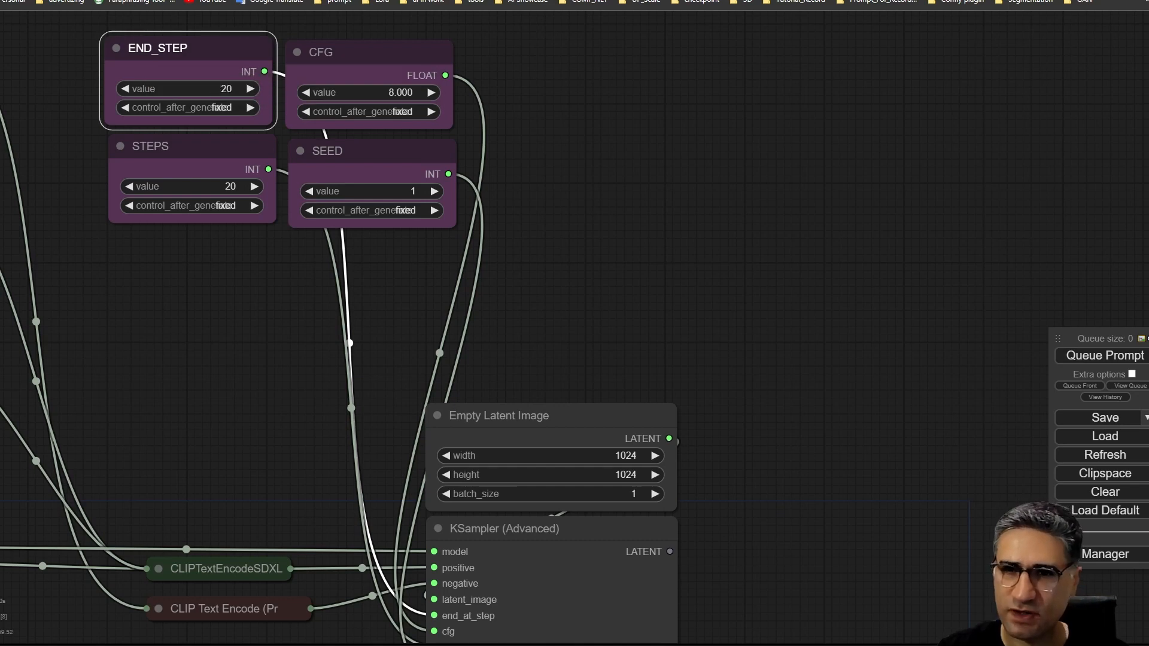
Set the STEPS primitive's value to 25
{"action": "left_click", "coordinate": [166, 189]}
{"action": "left_click_drag", "start_coordinate": [239, 189], "coordinate": [49, 183]}
{"action": "type", "text": "25"}
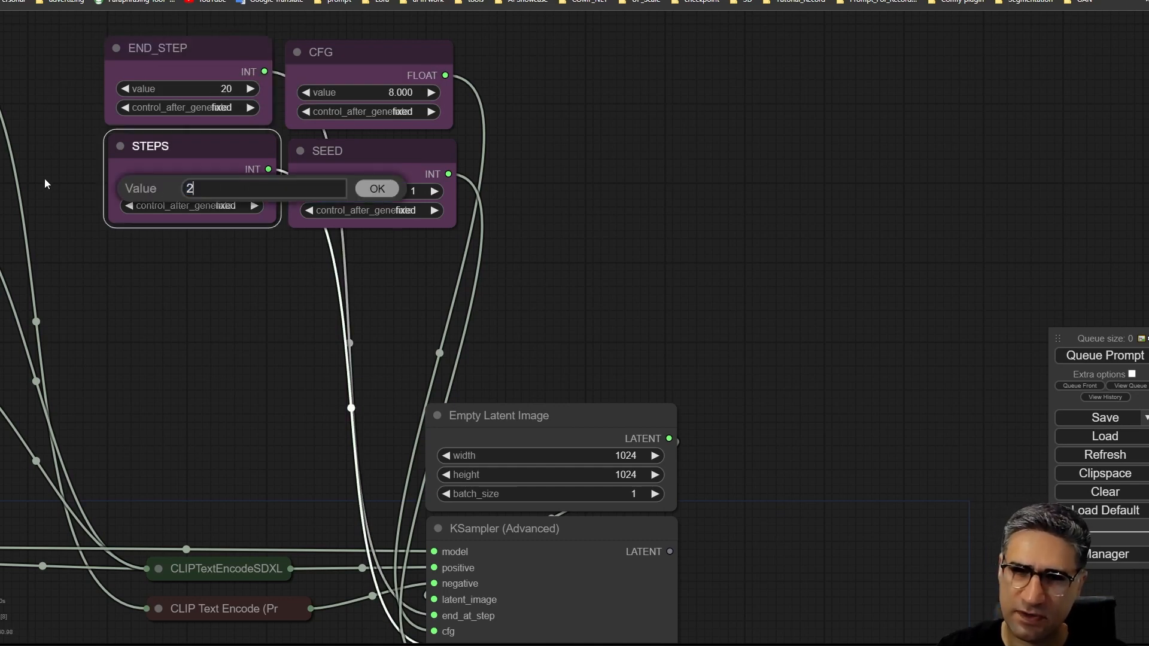
{"action": "key", "text": "Return"}
Set the STEPS primitive's value to 30
{"action": "left_click", "coordinate": [205, 190]}
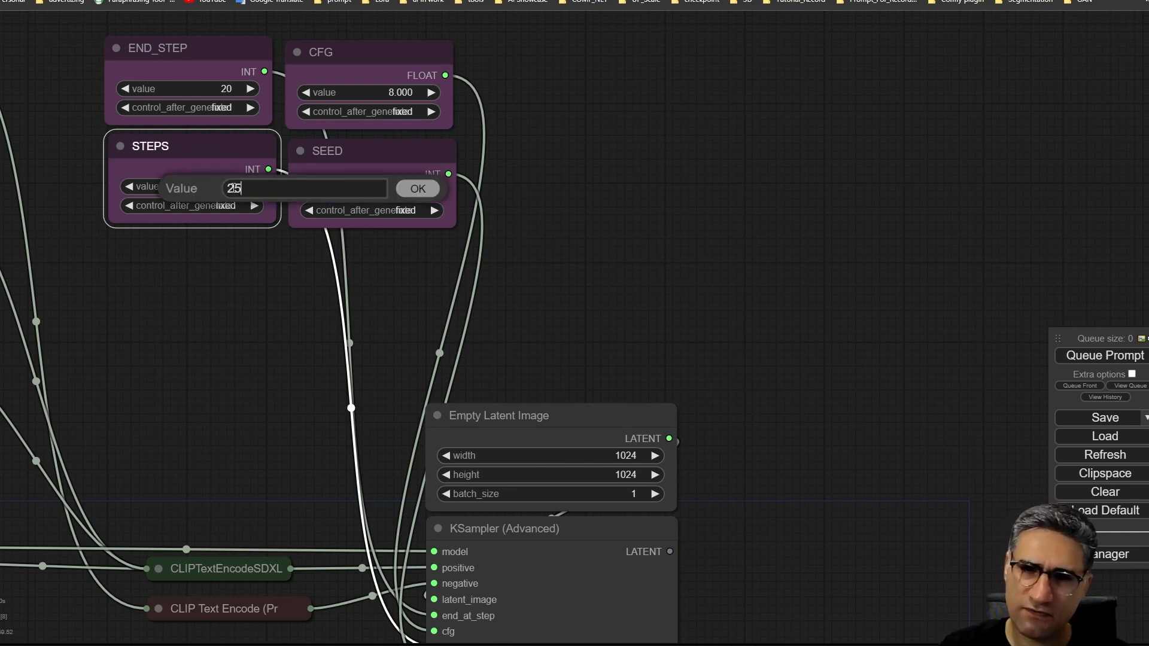
{"action": "left_click_drag", "start_coordinate": [245, 189], "coordinate": [137, 188]}
{"action": "type", "text": "30"}
{"action": "key", "text": "Return"}
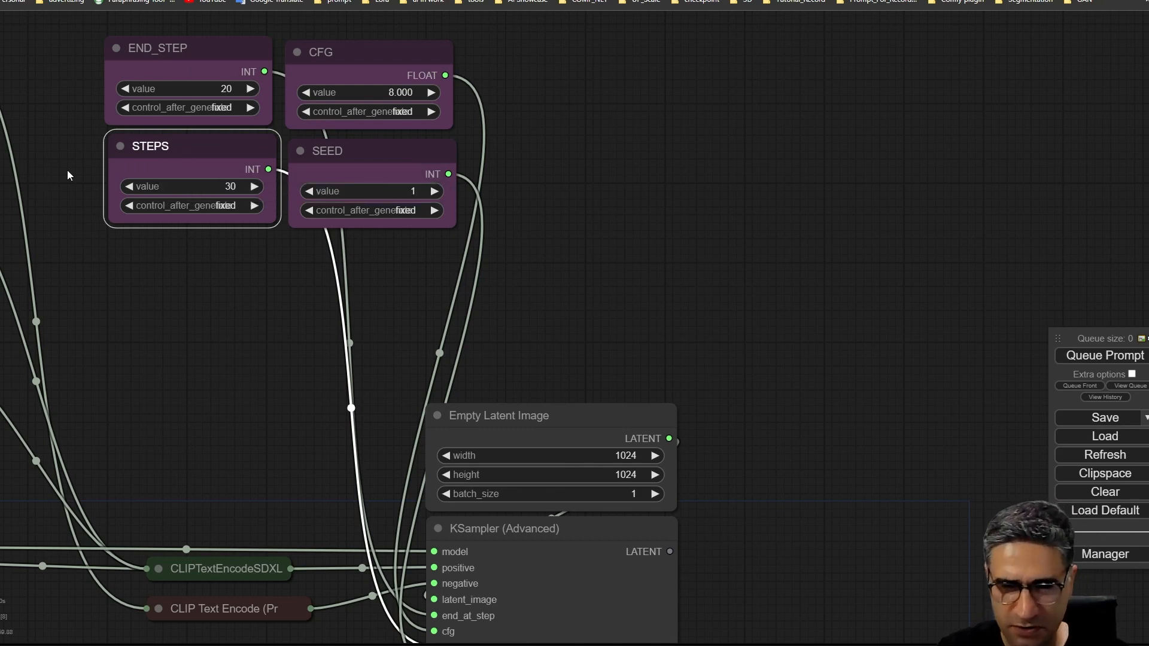
Set the CFG primitive's value to 6.5
{"action": "left_click_drag", "start_coordinate": [240, 322], "coordinate": [216, 391]}
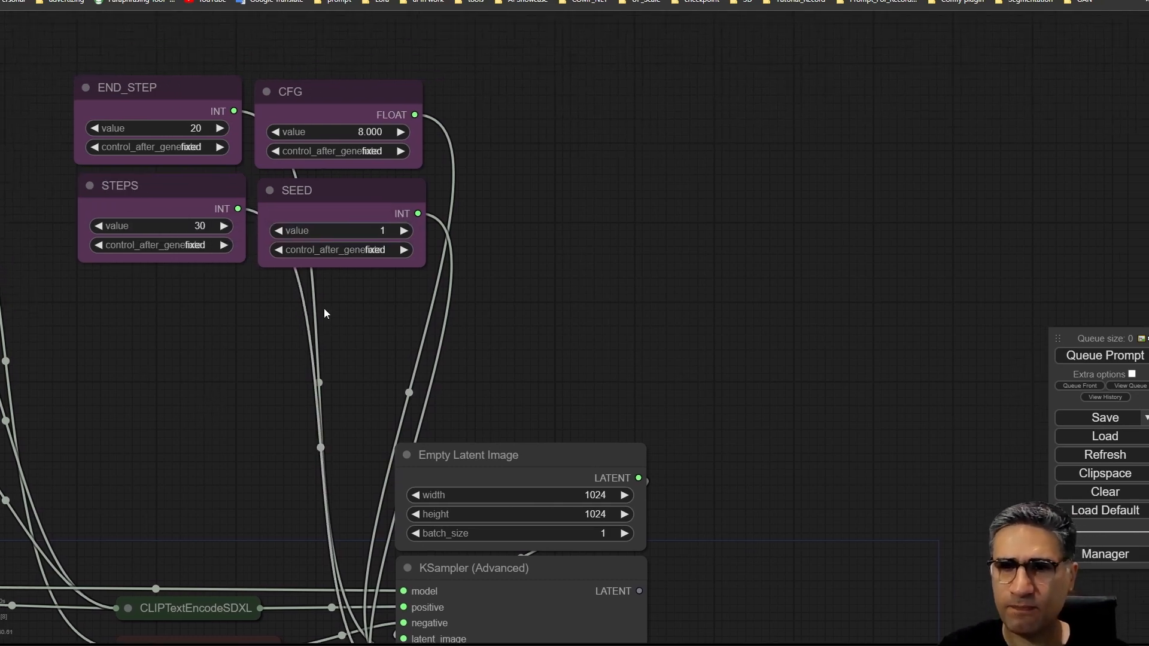
{"action": "left_click", "coordinate": [359, 133]}
{"action": "left_click_drag", "start_coordinate": [390, 136], "coordinate": [219, 111]}
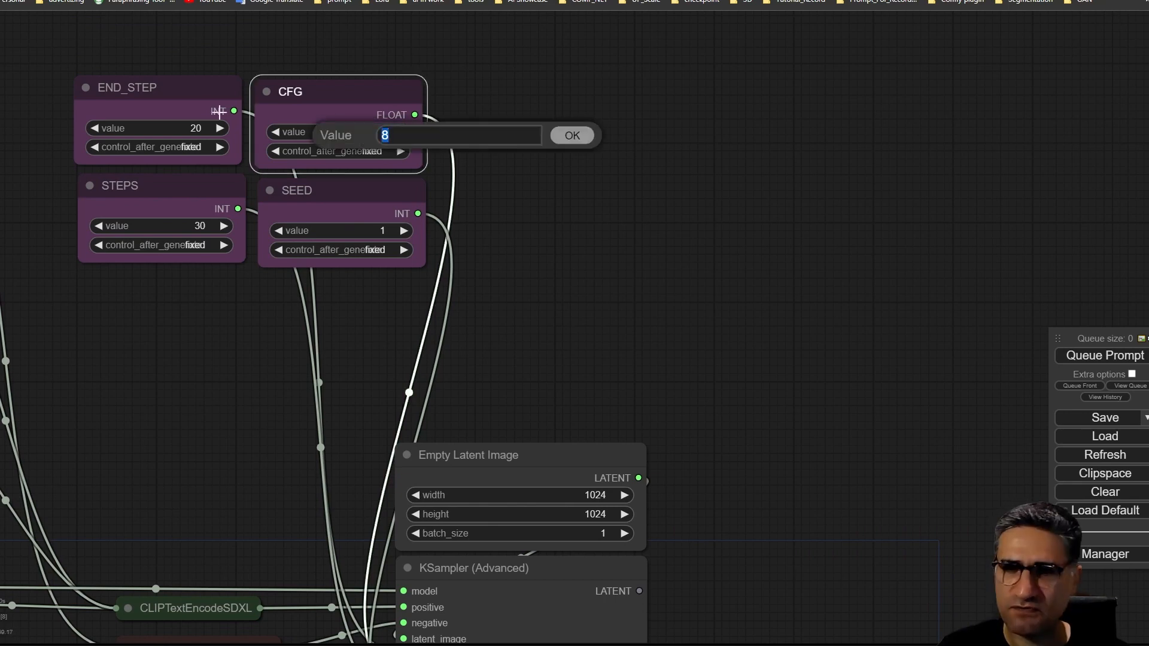
{"action": "type", "text": "6.5"}
{"action": "key", "text": "Return"}
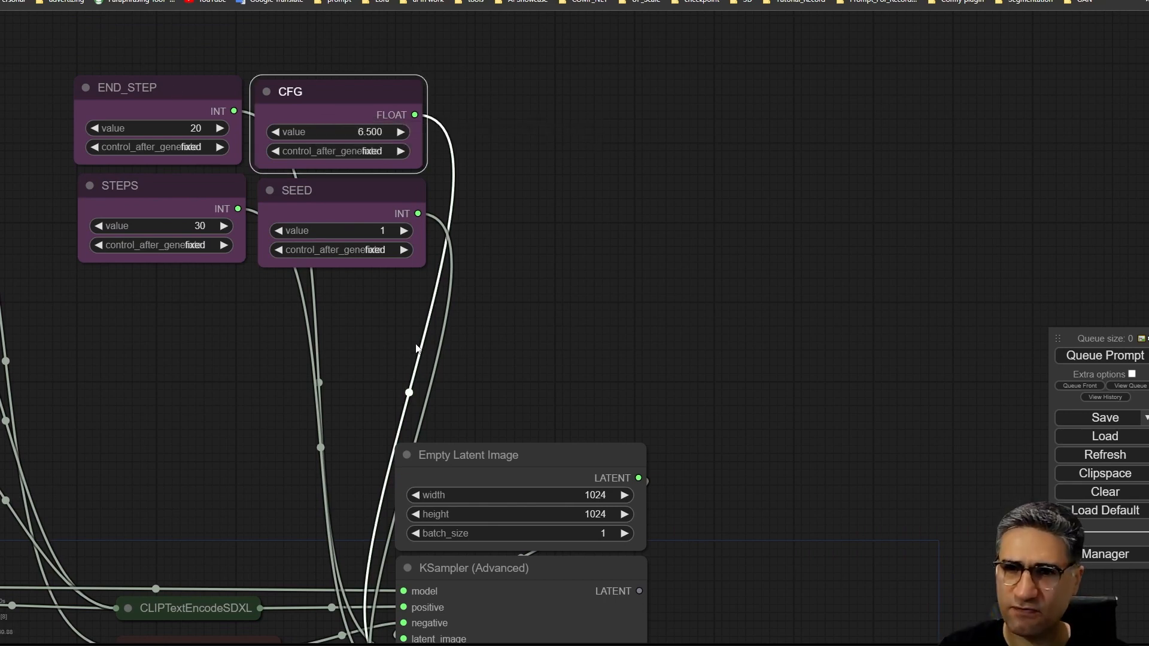
{"action": "left_click", "coordinate": [377, 198]}
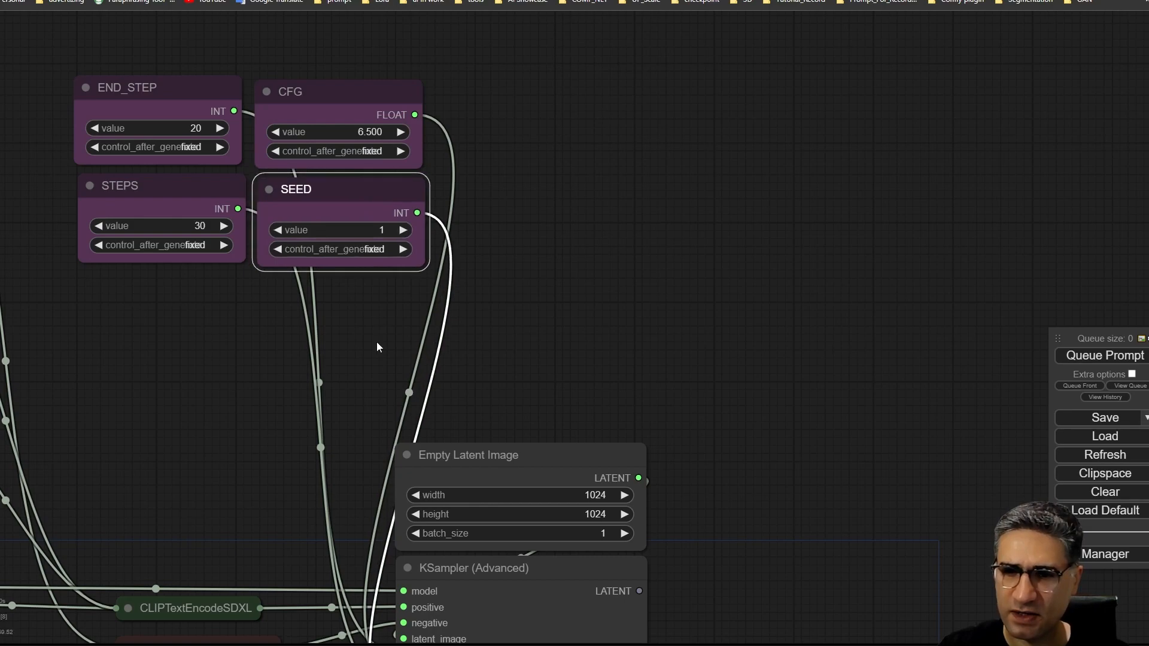
Move the sd_xl_refiner_1.0 Load Checkpoint node farther below the base checkpoint node
{"action": "left_click_drag", "start_coordinate": [377, 344], "coordinate": [296, 84]}
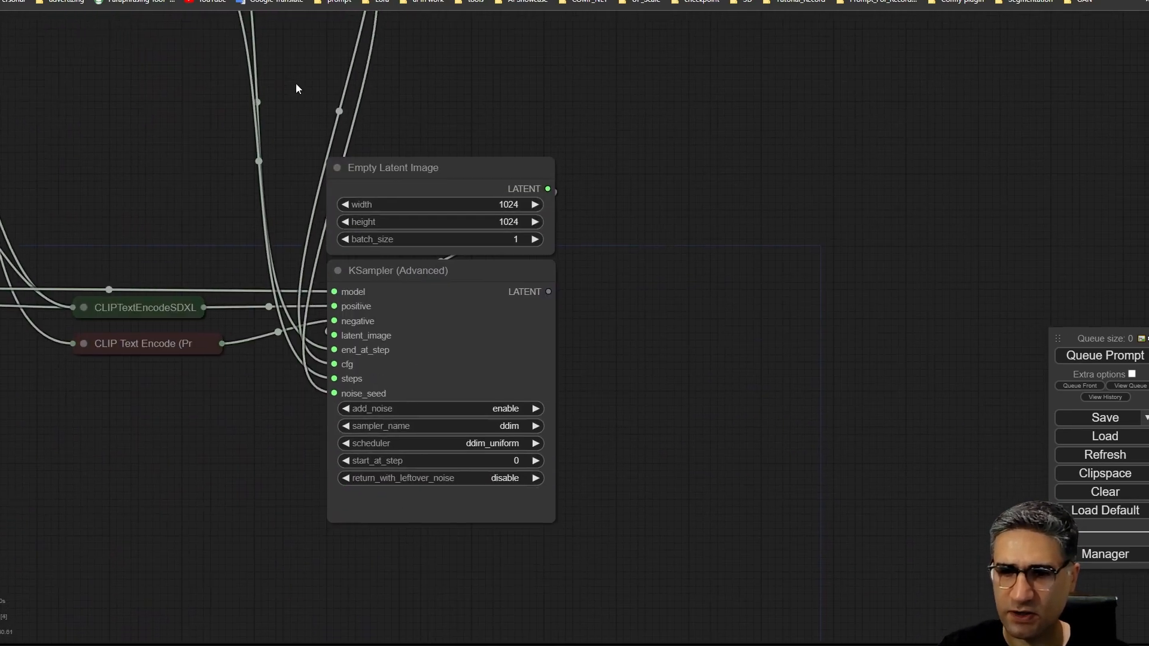
{"action": "scroll", "coordinate": [593, 312], "scroll_direction": "down", "scroll_amount": 2}
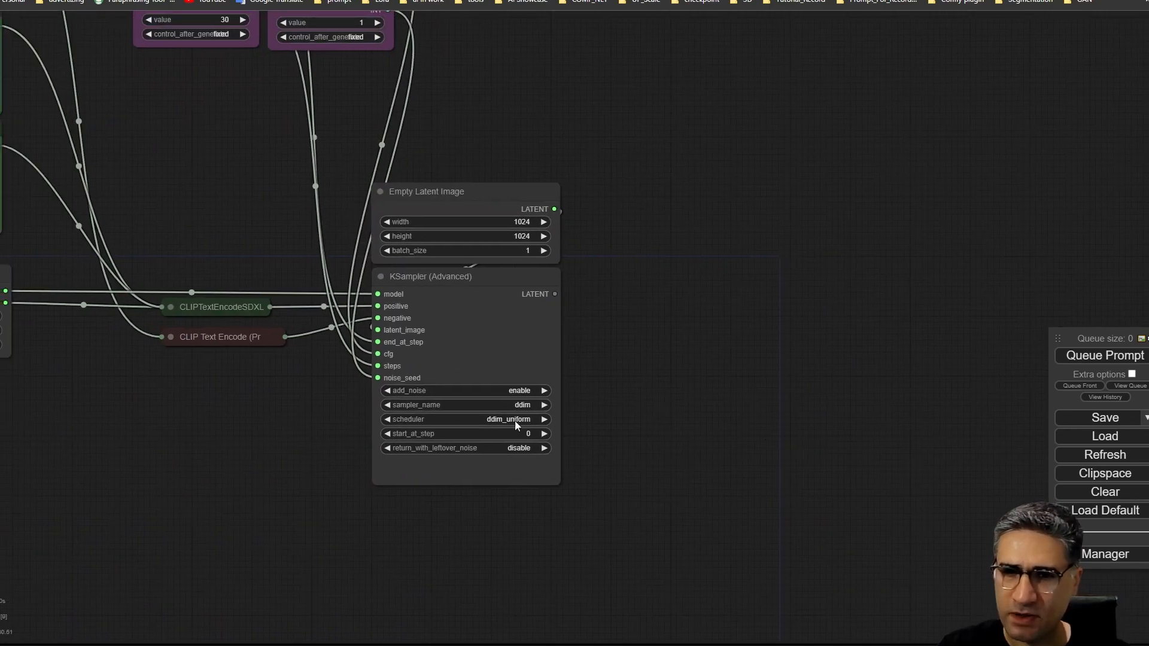
{"action": "scroll", "coordinate": [514, 422], "scroll_direction": "down", "scroll_amount": 4}
{"action": "left_click_drag", "start_coordinate": [303, 443], "coordinate": [408, 383]}
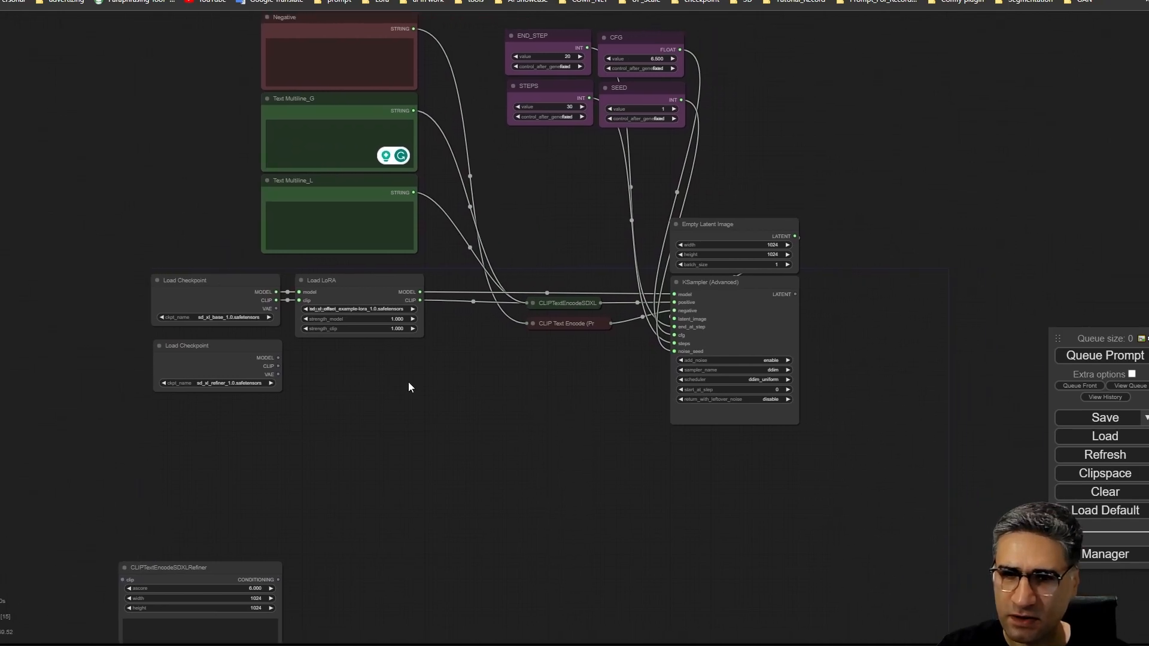
{"action": "scroll", "coordinate": [265, 352], "scroll_direction": "up", "scroll_amount": 2}
{"action": "left_click_drag", "start_coordinate": [198, 365], "coordinate": [205, 505]}
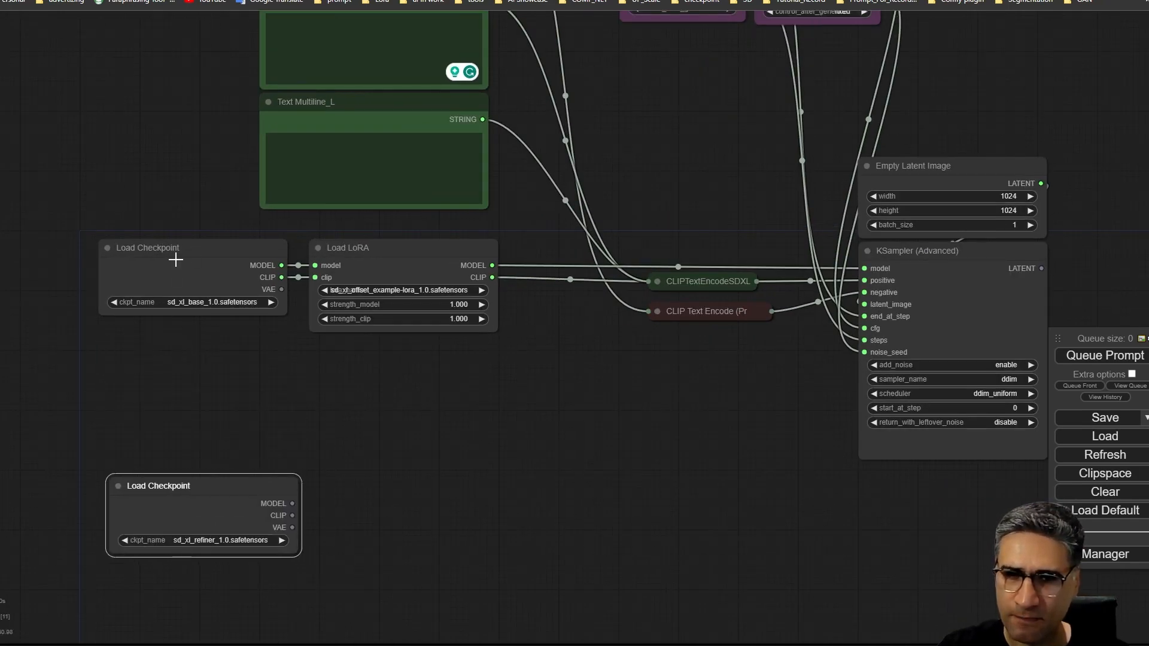
Colour the base Load Checkpoint, Load LoRA, Empty Latent Image and KSampler (Advanced) nodes pale blue together
{"action": "left_click", "coordinate": [172, 251]}
{"action": "left_click", "coordinate": [415, 246], "text": "shift"}
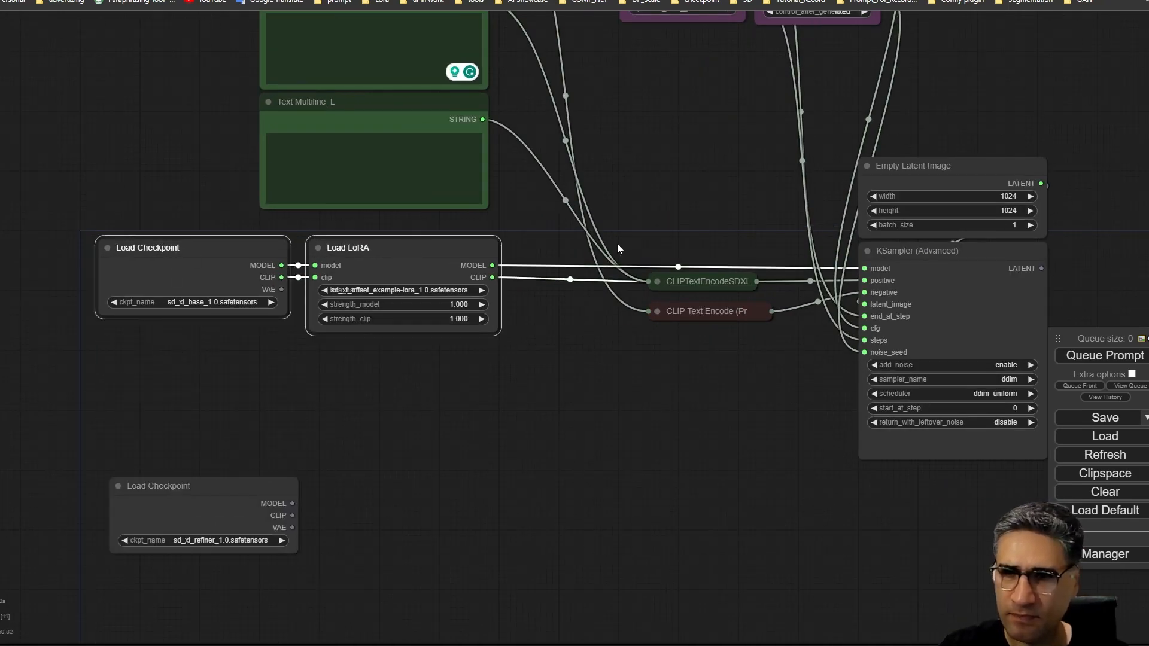
{"action": "left_click", "coordinate": [993, 166], "text": "shift"}
{"action": "left_click", "coordinate": [984, 255], "text": "shift"}
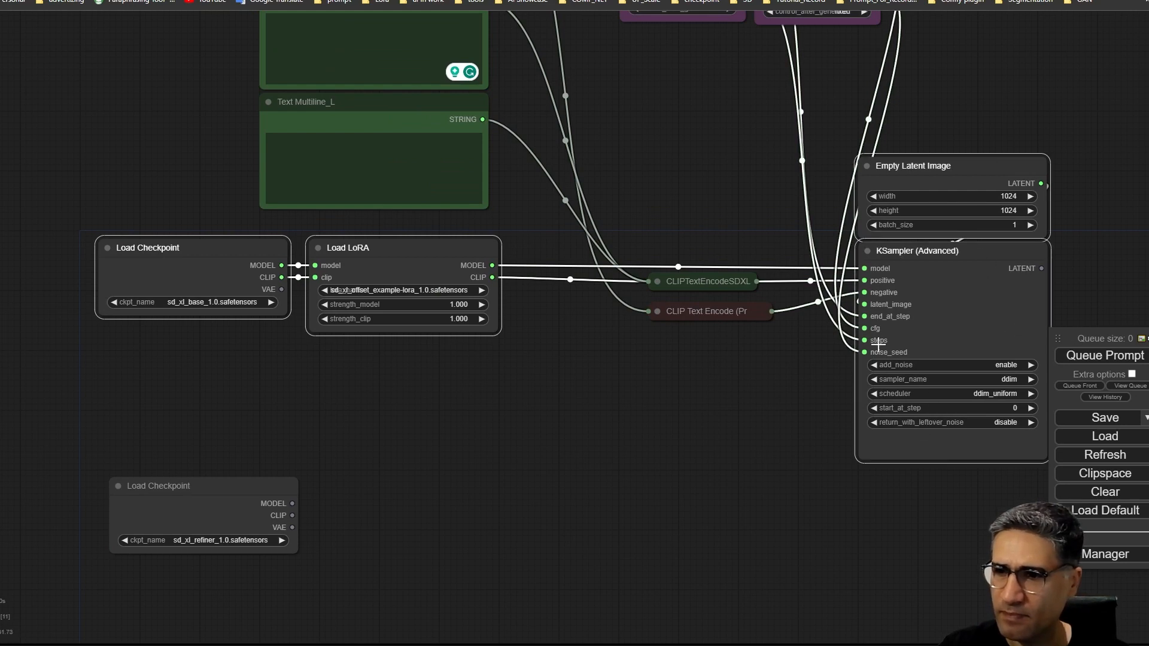
{"action": "right_click", "coordinate": [949, 256]}
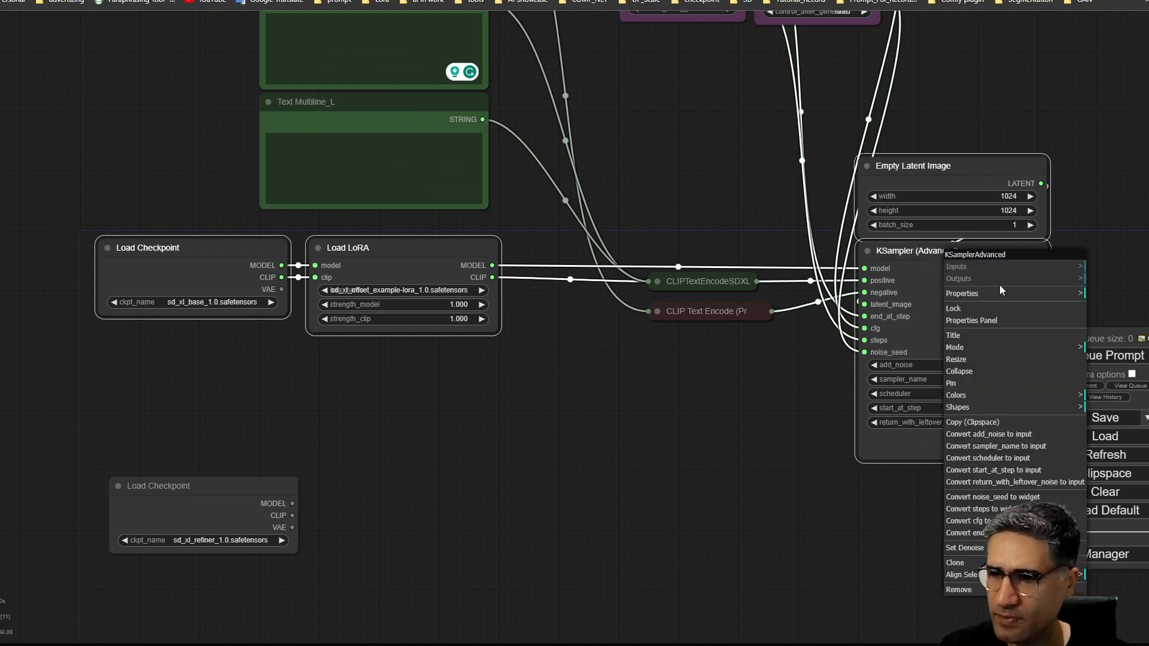
{"action": "left_click", "coordinate": [1007, 396]}
{"action": "left_click", "coordinate": [1124, 451]}
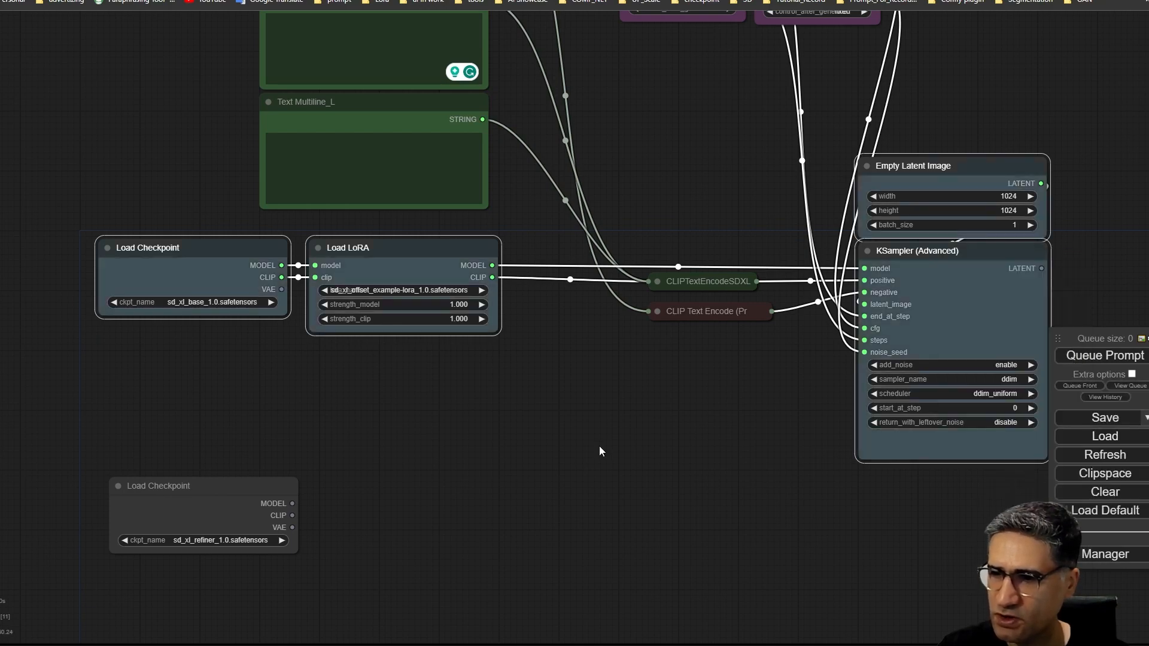
{"action": "left_click_drag", "start_coordinate": [598, 446], "coordinate": [371, 441]}
{"action": "scroll", "coordinate": [354, 377], "scroll_direction": "down", "scroll_amount": 2}
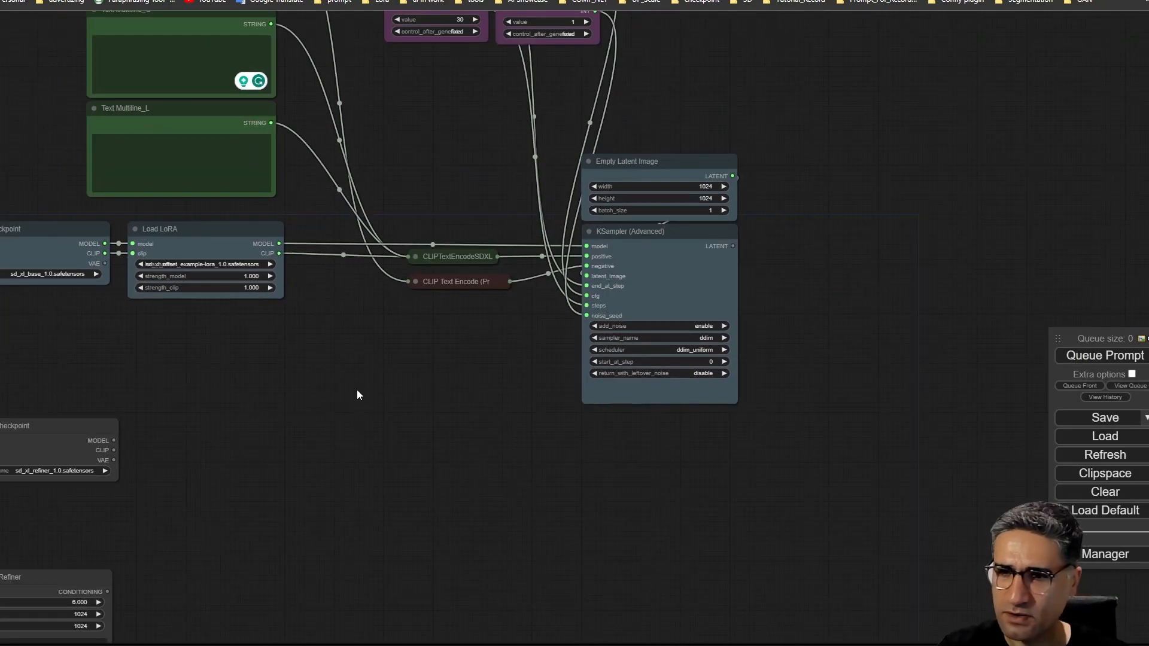
{"action": "left_click_drag", "start_coordinate": [357, 392], "coordinate": [179, 390]}
{"action": "scroll", "coordinate": [575, 360], "scroll_direction": "up", "scroll_amount": 3}
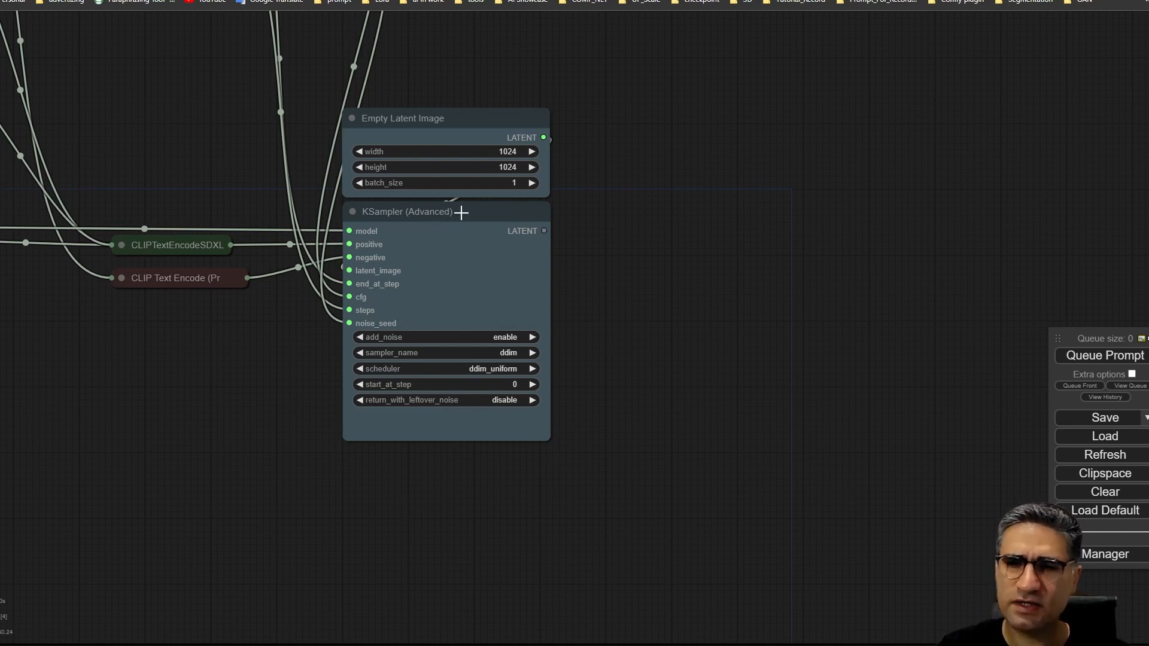
{"action": "scroll", "coordinate": [568, 228], "scroll_direction": "down", "scroll_amount": 1}
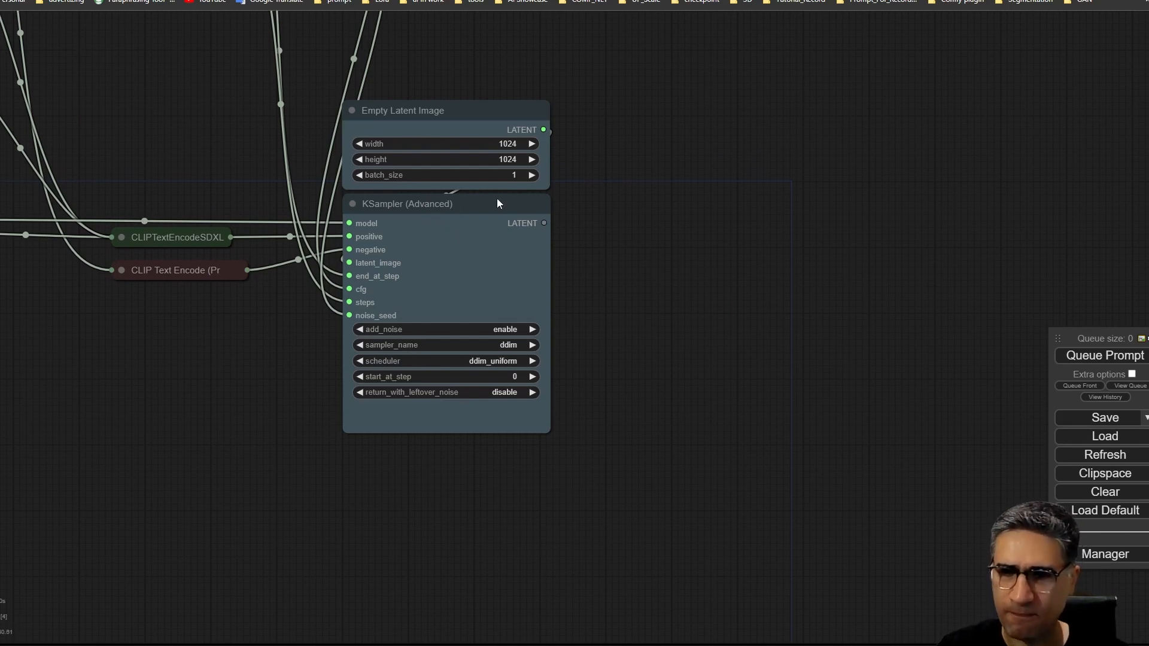
{"action": "left_click", "coordinate": [451, 204]}
Colour the sd_xl_refiner_1.0 Load Checkpoint node cyan
{"action": "scroll", "coordinate": [167, 323], "scroll_direction": "down", "scroll_amount": 4}
{"action": "left_click_drag", "start_coordinate": [168, 323], "coordinate": [397, 253]}
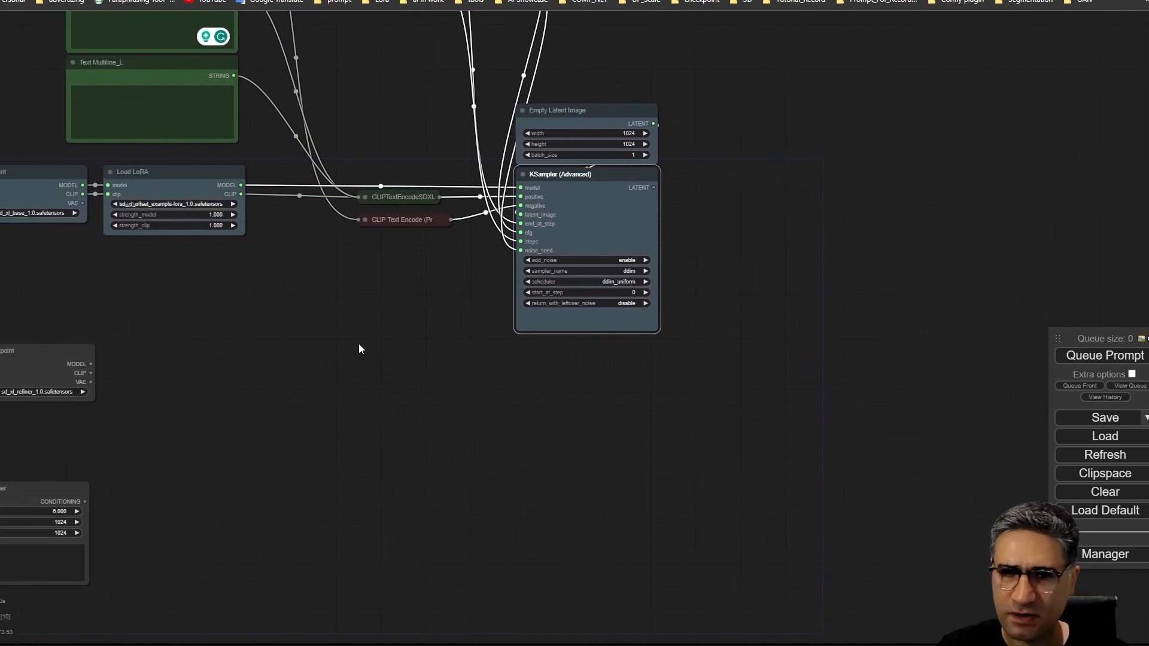
{"action": "left_click_drag", "start_coordinate": [381, 333], "coordinate": [808, 243]}
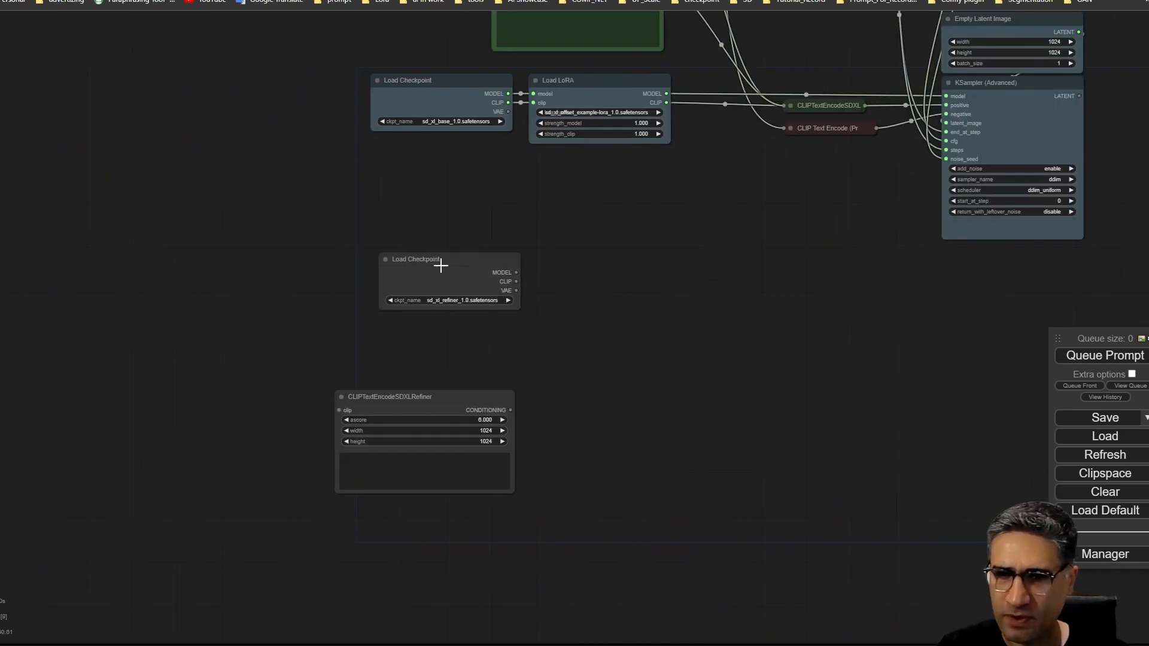
{"action": "left_click", "coordinate": [440, 266]}
{"action": "scroll", "coordinate": [479, 287], "scroll_direction": "up", "scroll_amount": 10}
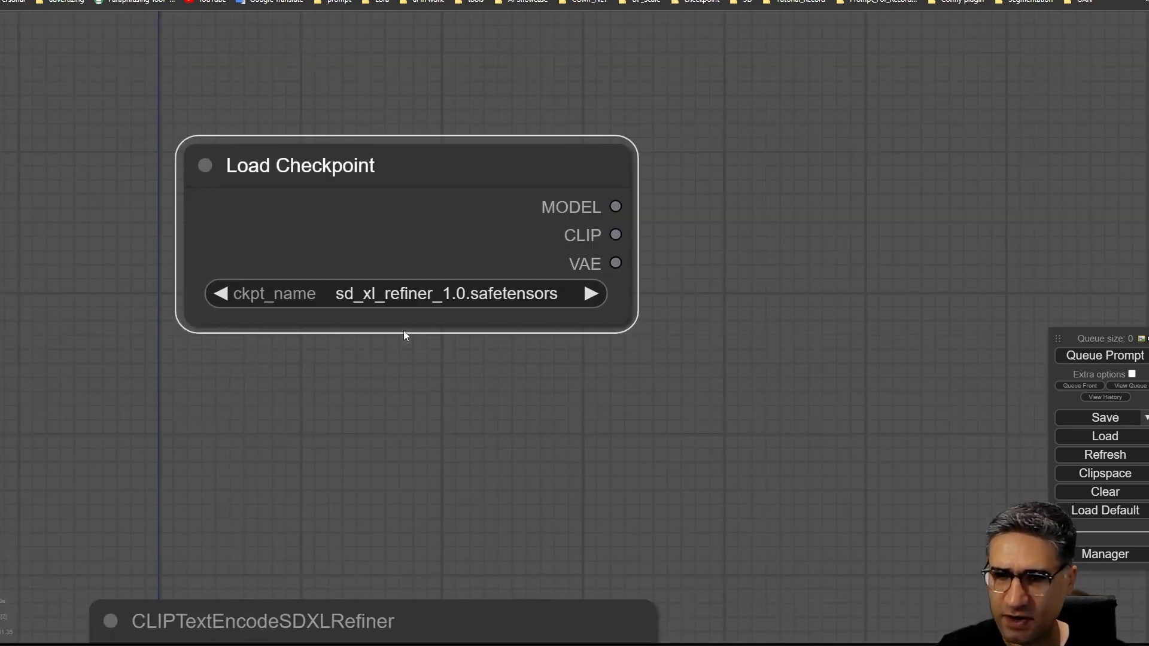
{"action": "right_click", "coordinate": [466, 155]}
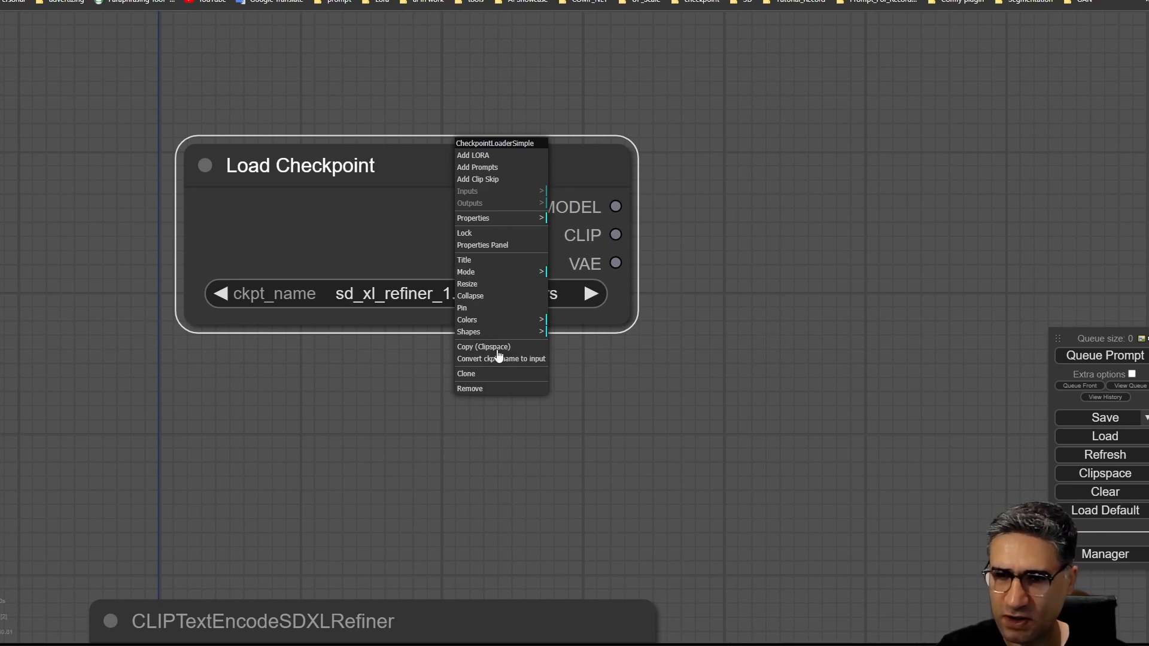
{"action": "left_click", "coordinate": [492, 323]}
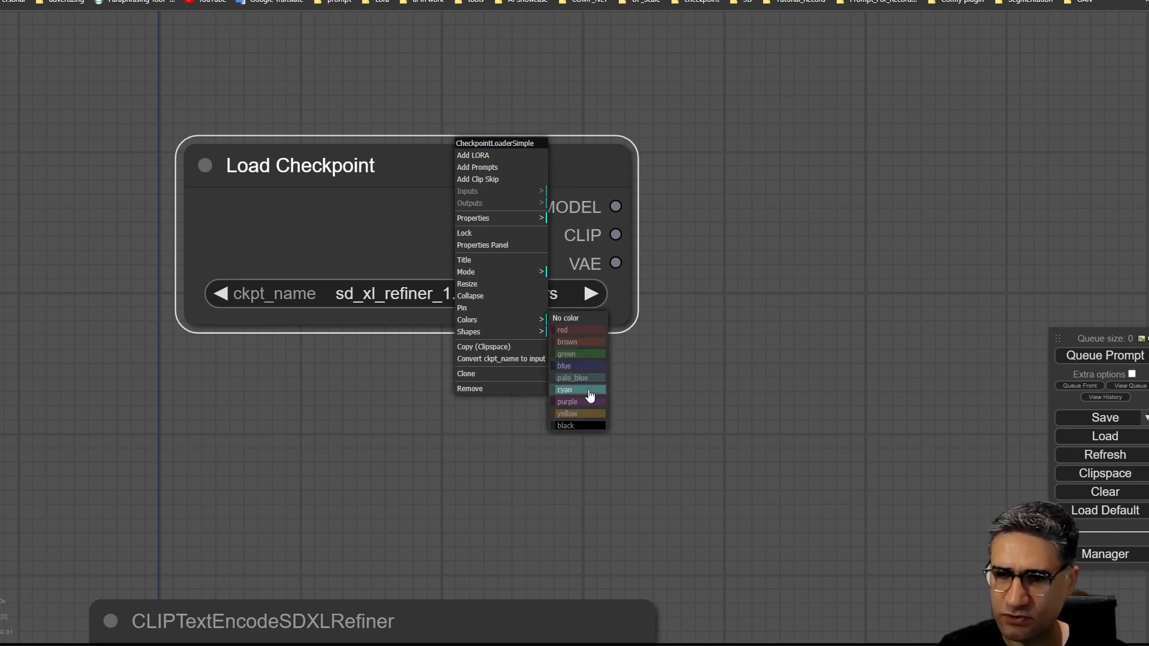
{"action": "left_click", "coordinate": [593, 400]}
{"action": "left_click", "coordinate": [745, 317]}
Nudge the refiner Load Checkpoint node slightly up to line up beneath the base Load Checkpoint node
{"action": "scroll", "coordinate": [746, 315], "scroll_direction": "down", "scroll_amount": 5}
{"action": "left_click_drag", "start_coordinate": [760, 239], "coordinate": [350, 376]}
{"action": "left_click_drag", "start_coordinate": [162, 389], "coordinate": [175, 375]}
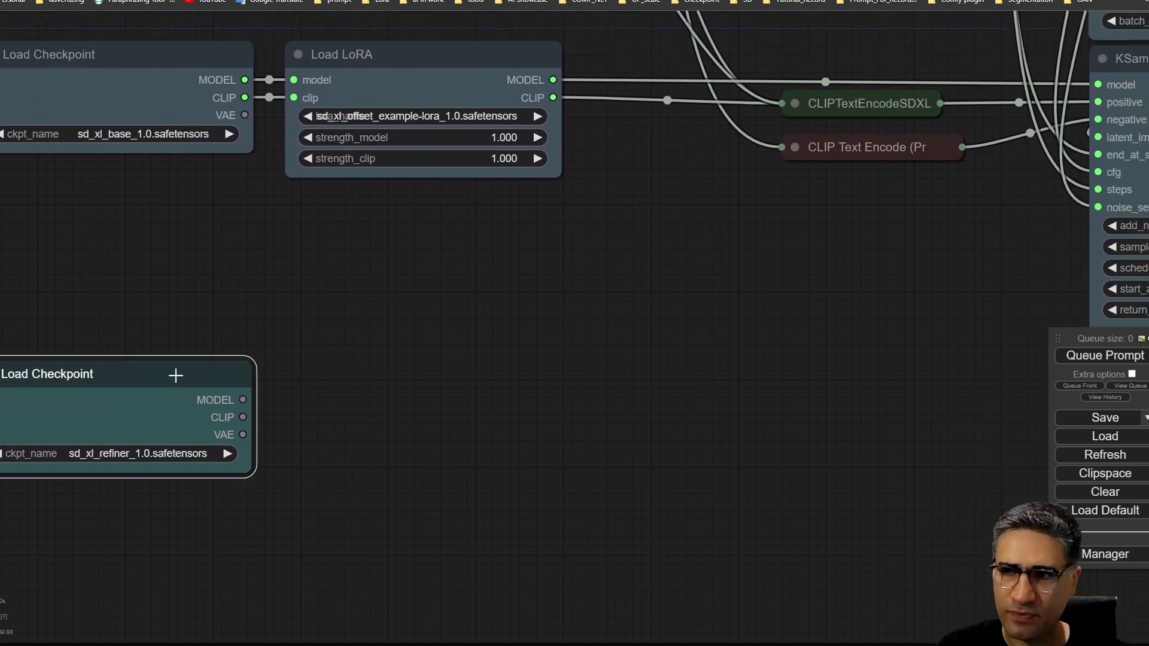
Duplicate the KSampler (Advanced) node and place the copy directly below the original
{"action": "left_click_drag", "start_coordinate": [535, 366], "coordinate": [246, 308]}
{"action": "scroll", "coordinate": [299, 344], "scroll_direction": "down", "scroll_amount": 5}
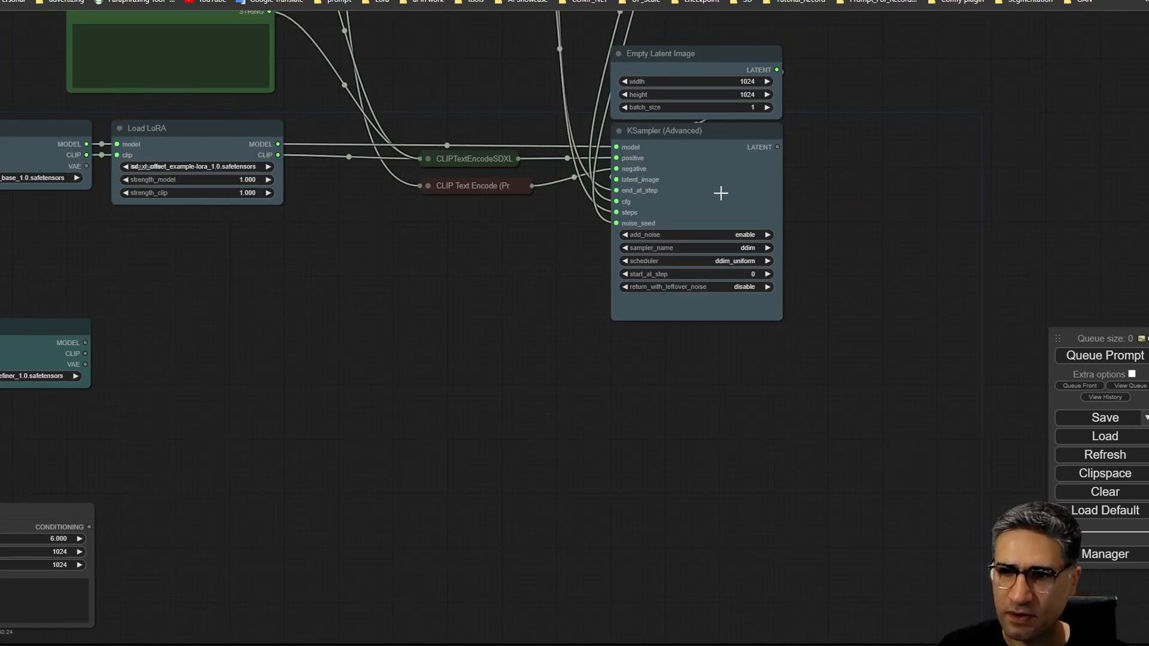
{"action": "left_click_drag", "start_coordinate": [690, 133], "coordinate": [691, 338]}
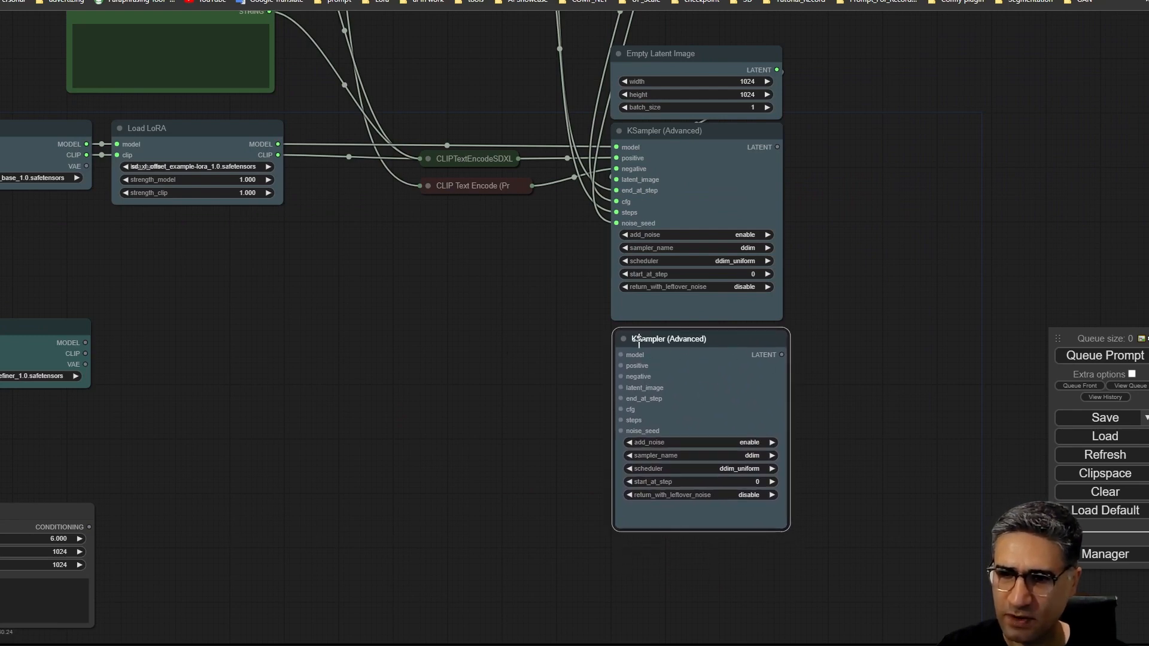
{"action": "left_click_drag", "start_coordinate": [668, 341], "coordinate": [656, 354]}
Colour the duplicated KSampler (Advanced) node cyan to match the refiner checkpoint
{"action": "right_click", "coordinate": [656, 354]}
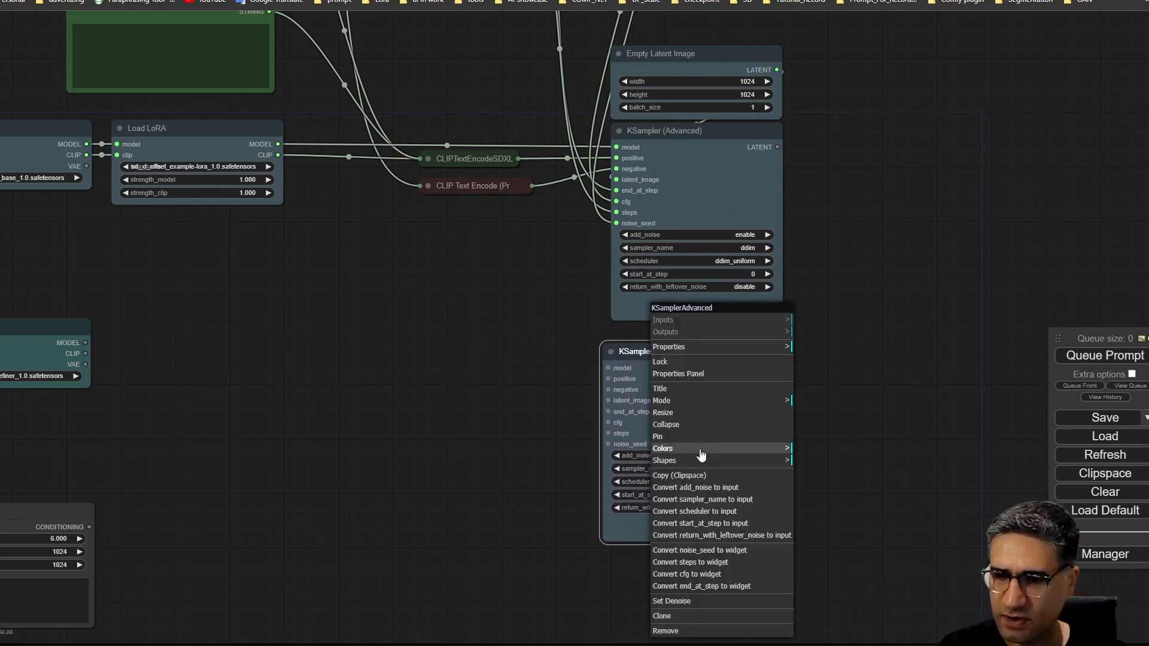
{"action": "left_click", "coordinate": [695, 449]}
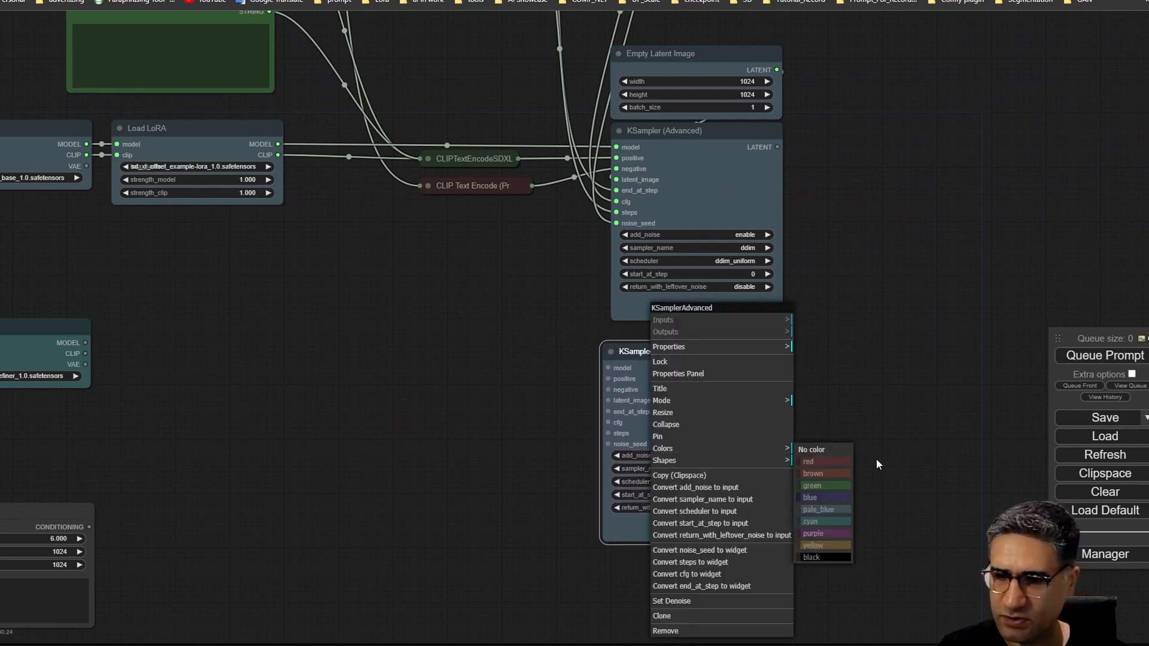
{"action": "left_click", "coordinate": [828, 524]}
Retitle the cyan KSampler (Advanced) node as Refiner (Advanced)
{"action": "right_click", "coordinate": [688, 353]}
{"action": "left_click", "coordinate": [711, 388]}
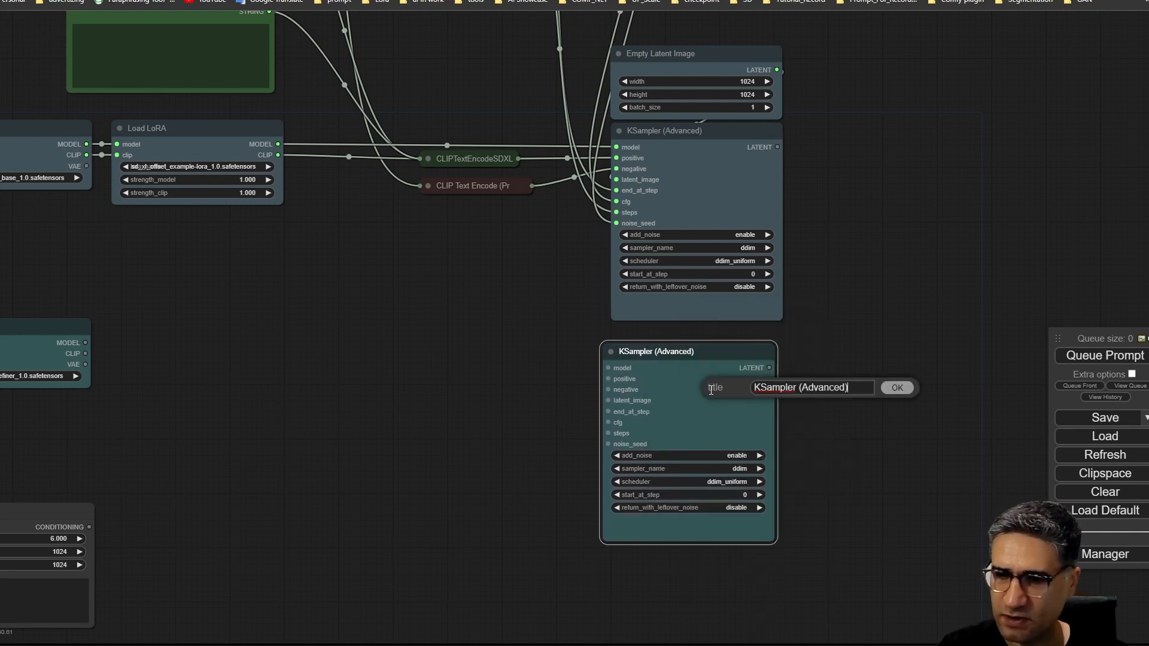
{"action": "left_click_drag", "start_coordinate": [797, 390], "coordinate": [692, 386]}
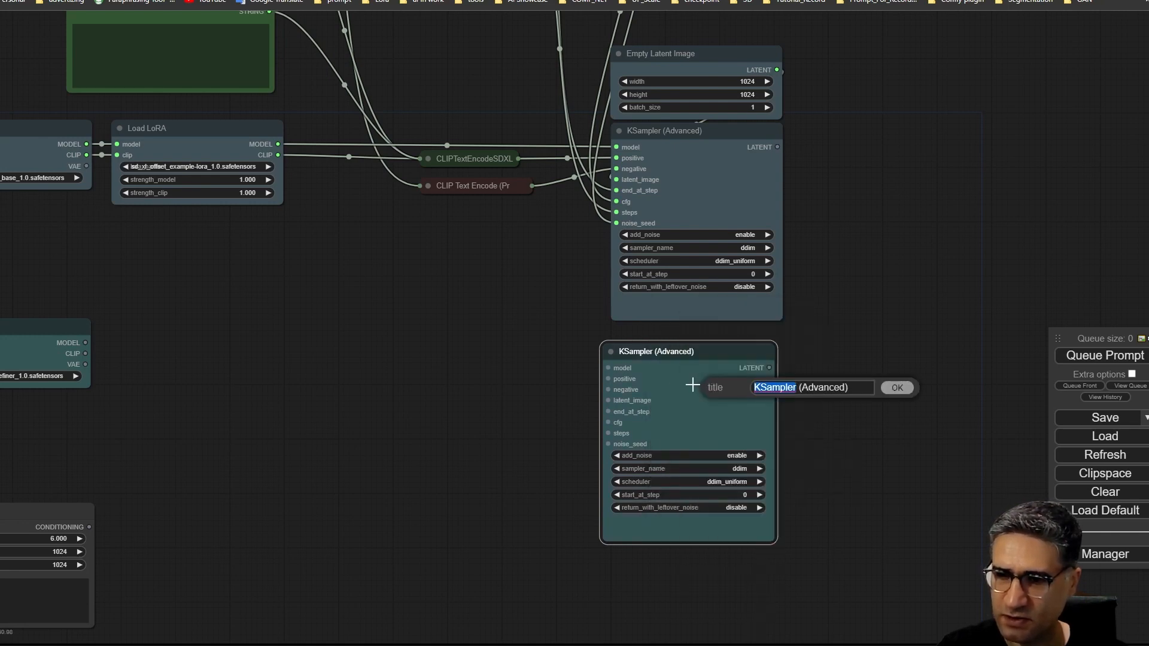
{"action": "type", "text": "Refiner"}
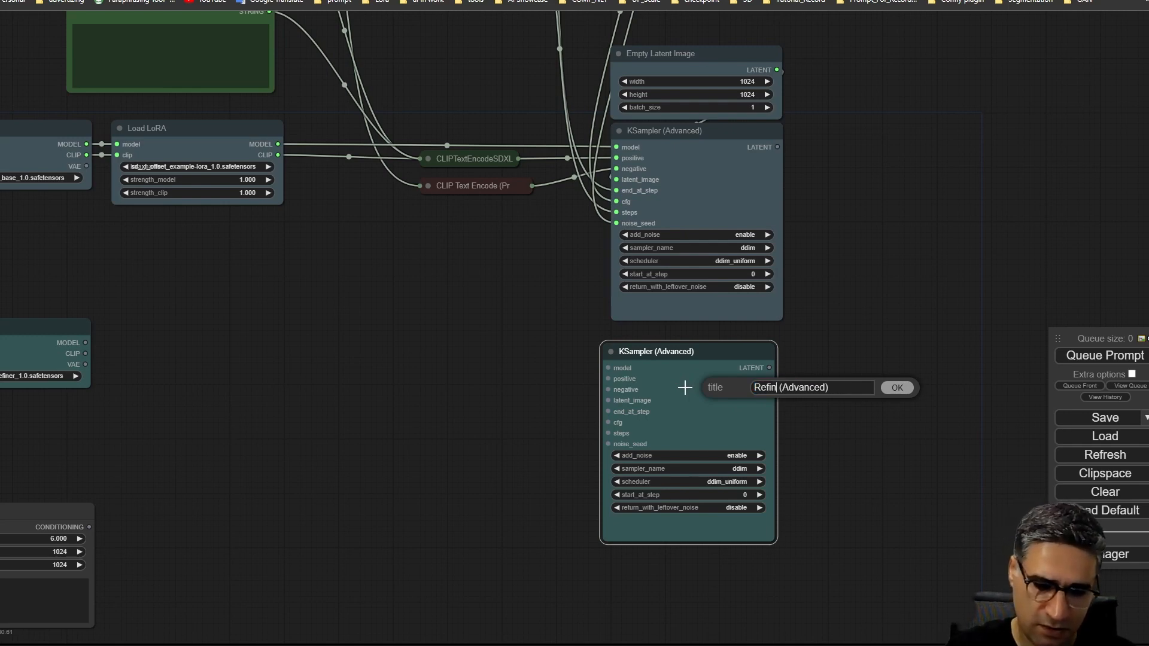
{"action": "left_click", "coordinate": [897, 388]}
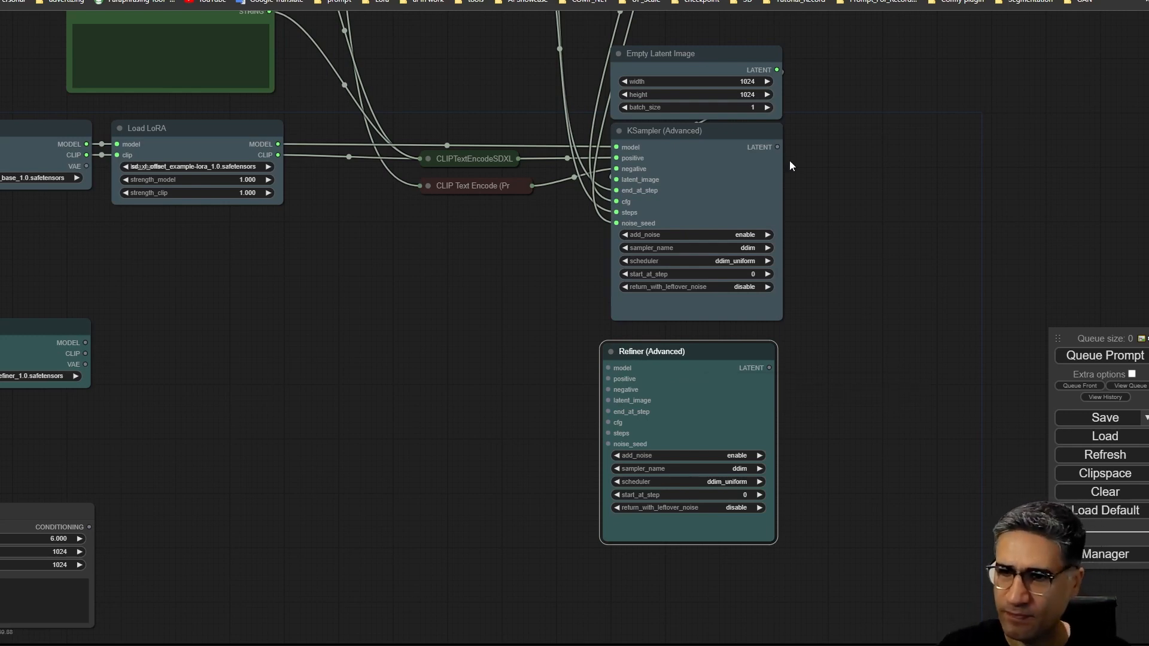
Retitle the original pale blue KSampler (Advanced) node as base (Advanced)
{"action": "left_click", "coordinate": [688, 140]}
{"action": "right_click", "coordinate": [688, 139]}
{"action": "left_click", "coordinate": [712, 212]}
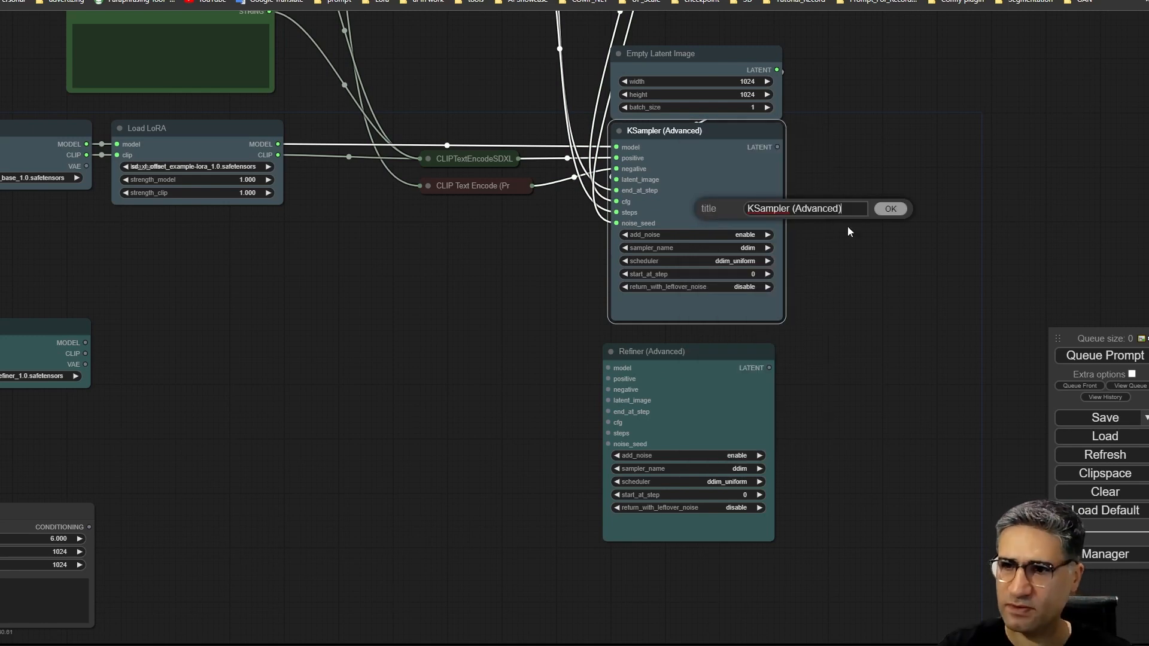
{"action": "double_click", "coordinate": [772, 209]}
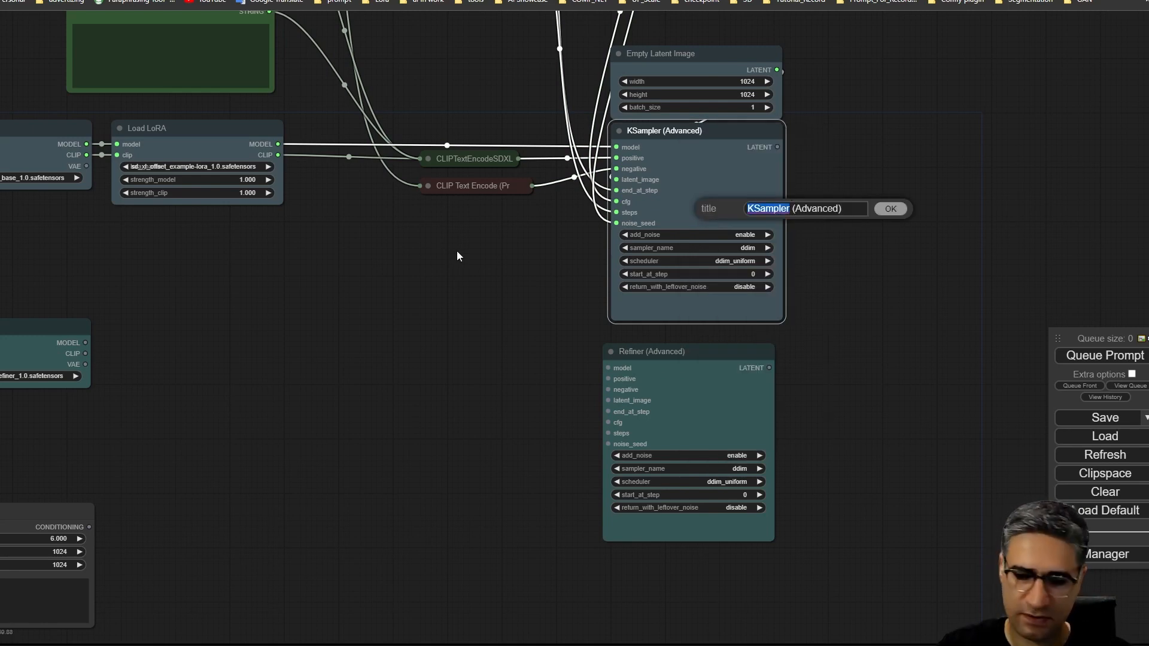
{"action": "type", "text": "base"}
{"action": "key", "text": "Return"}
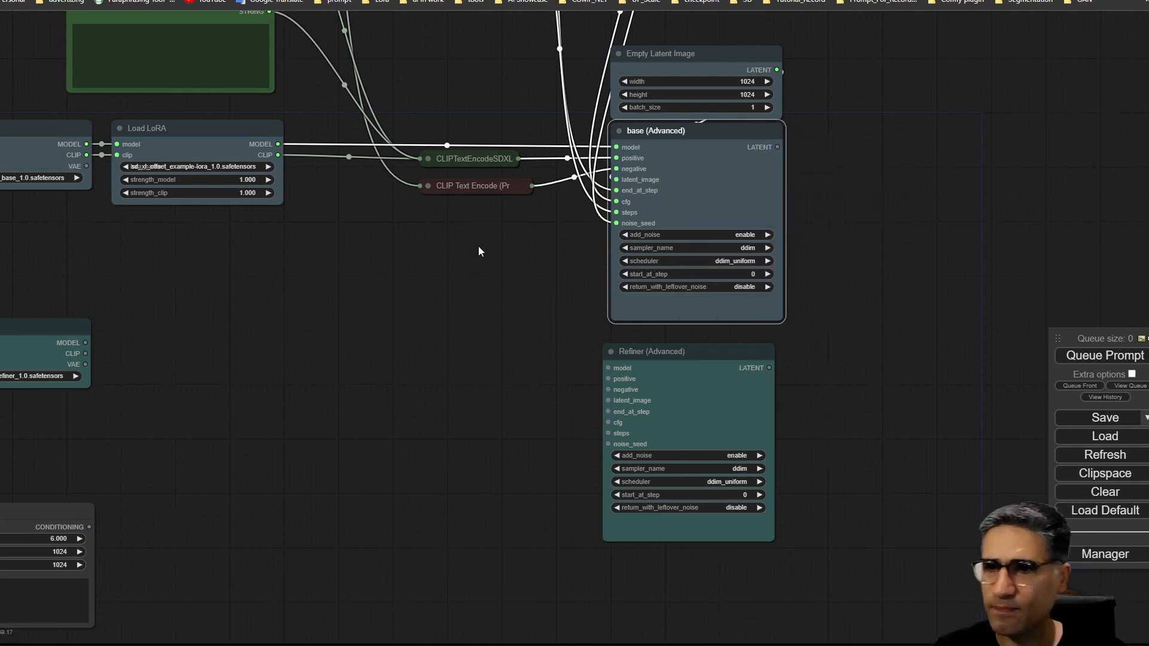
Line up Refiner (Advanced) beneath base (Advanced) and connect the refiner checkpoint's MODEL output to its model input
{"action": "left_click_drag", "start_coordinate": [687, 352], "coordinate": [700, 341]}
{"action": "left_click", "coordinate": [462, 370]}
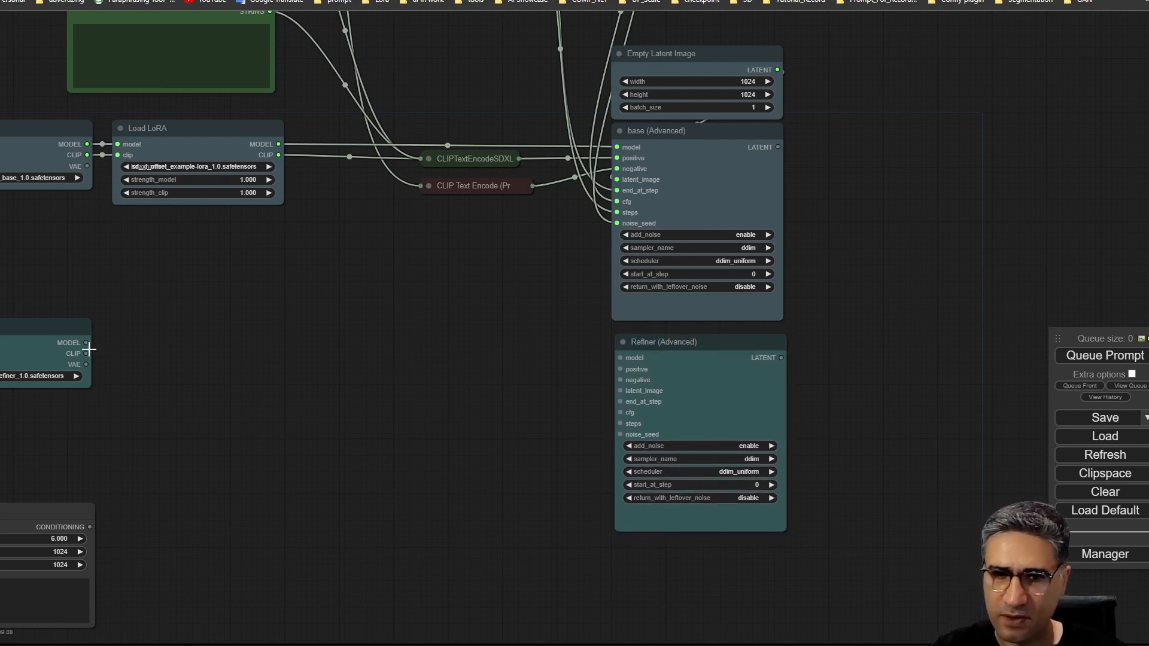
{"action": "left_click_drag", "start_coordinate": [87, 343], "coordinate": [623, 358]}
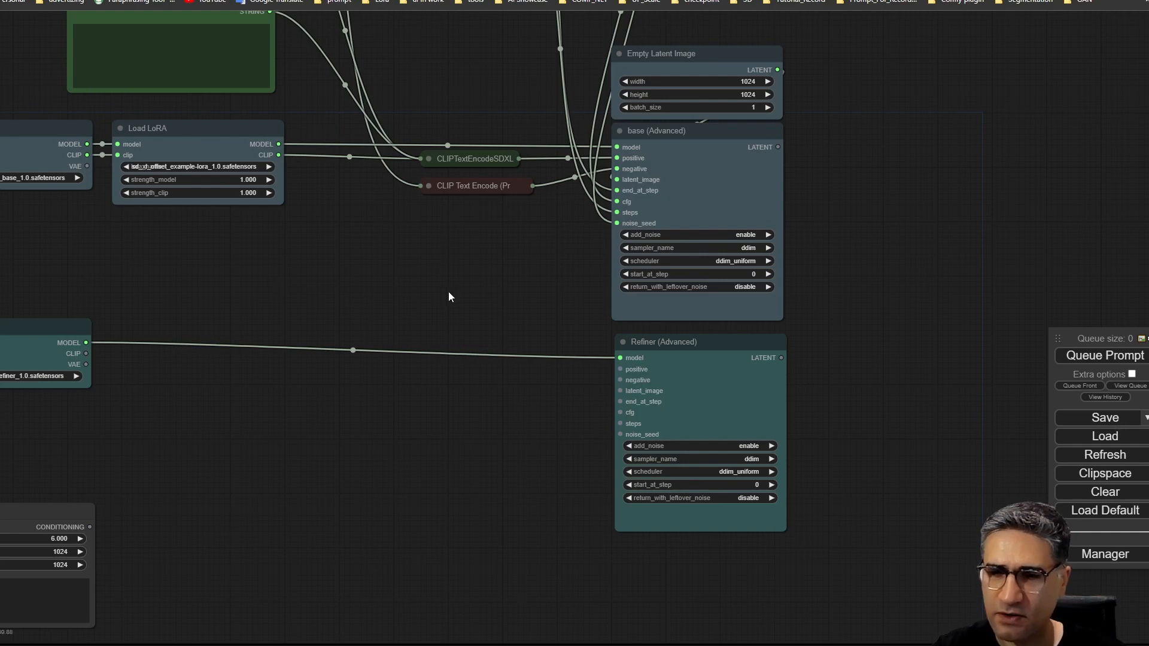
Move the CLIPTextEncodeSDXLRefiner node between the refiner Load Checkpoint and Refiner (Advanced) nodes
{"action": "mouse_move", "coordinate": [386, 388]}
{"action": "left_mouse_down"}
{"action": "mouse_move", "coordinate": [360, 384]}
{"action": "mouse_move", "coordinate": [389, 367]}
{"action": "left_mouse_up"}
{"action": "left_click_drag", "start_coordinate": [33, 491], "coordinate": [436, 362]}
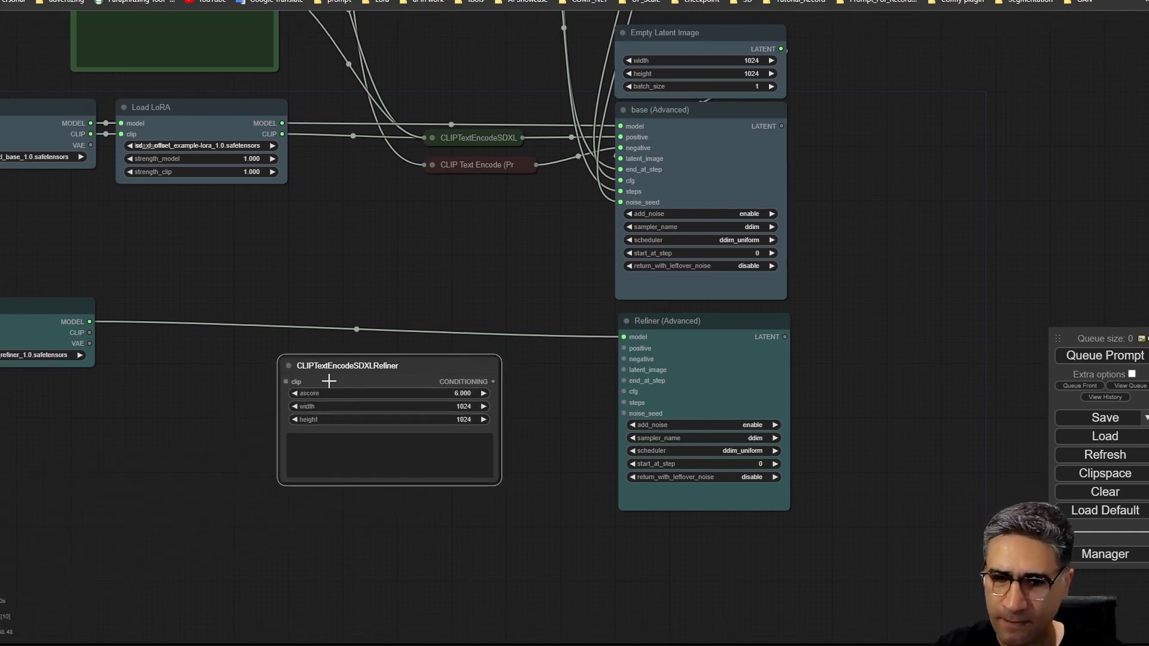
{"action": "scroll", "coordinate": [329, 381], "scroll_direction": "up", "scroll_amount": 9}
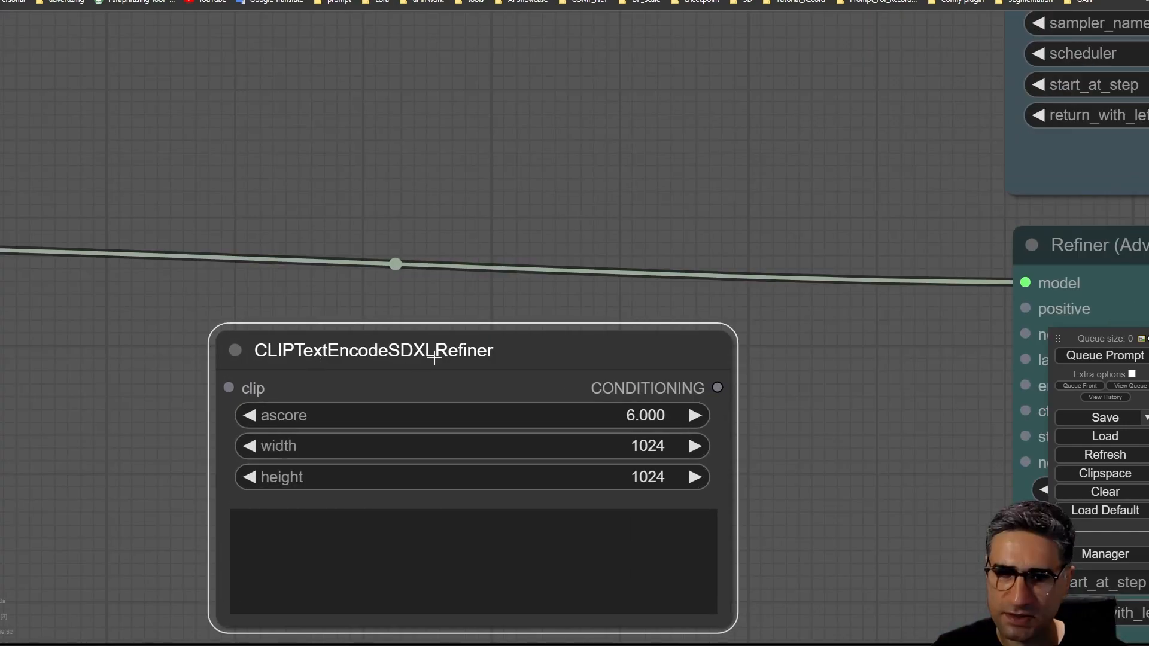
{"action": "scroll", "coordinate": [435, 357], "scroll_direction": "down", "scroll_amount": 6}
{"action": "left_click_drag", "start_coordinate": [229, 356], "coordinate": [320, 324]}
{"action": "left_click_drag", "start_coordinate": [552, 107], "coordinate": [452, 186]}
Colour the CLIPTextEncodeSDXLRefiner node green
{"action": "left_click", "coordinate": [455, 393]}
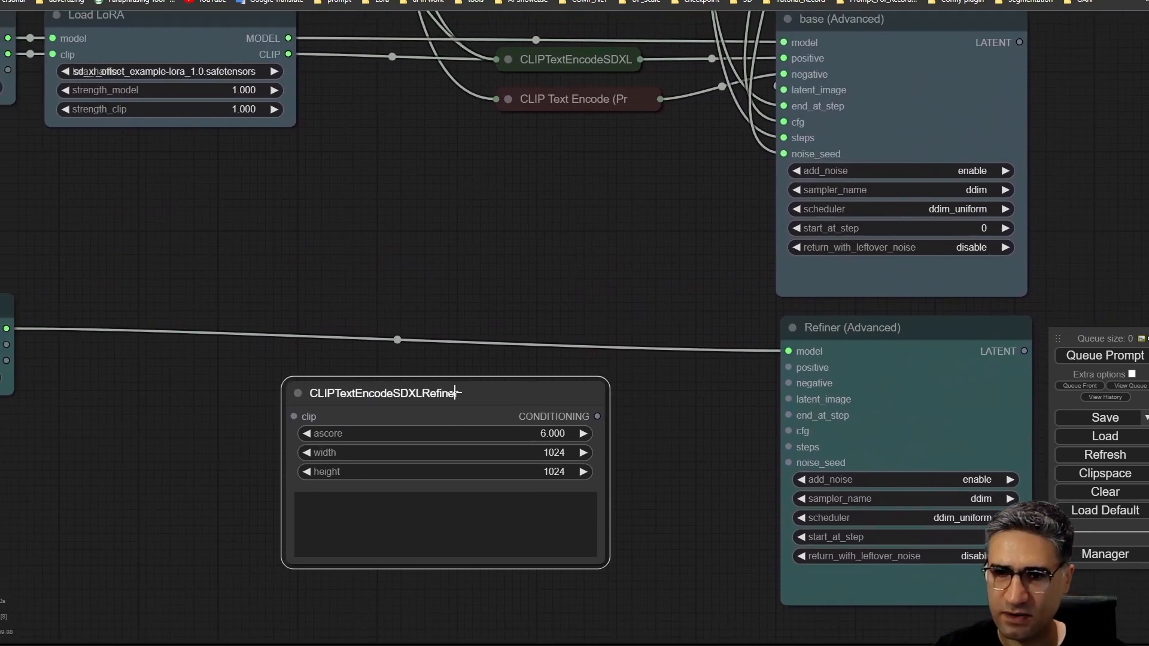
{"action": "right_click", "coordinate": [455, 394]}
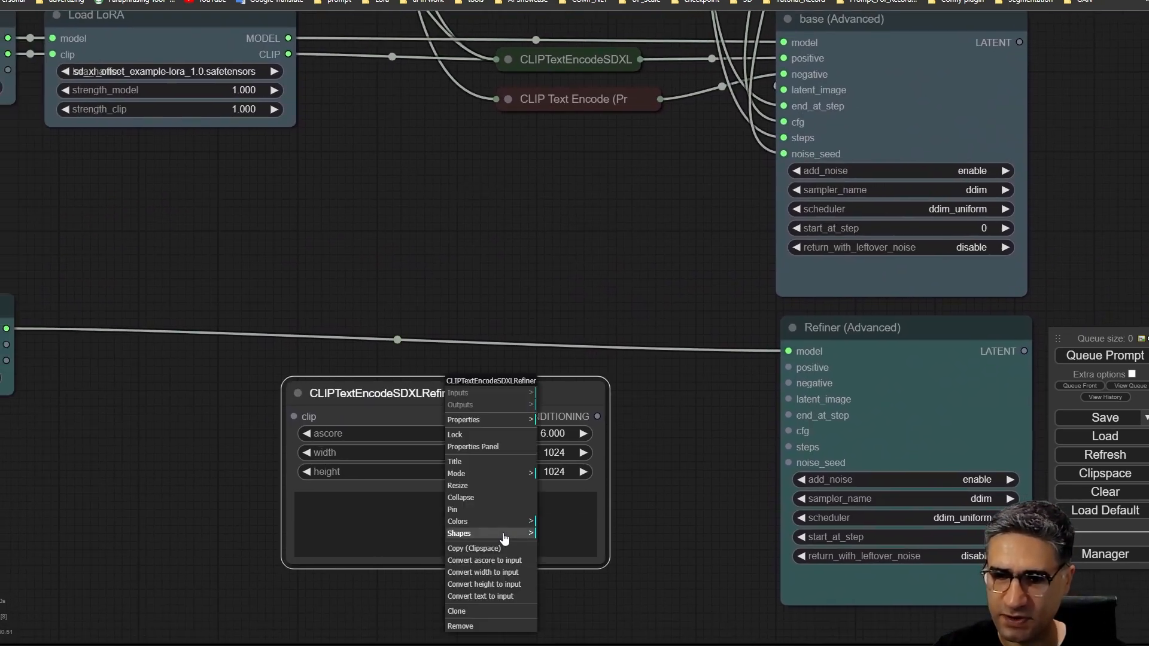
{"action": "left_click", "coordinate": [478, 522]}
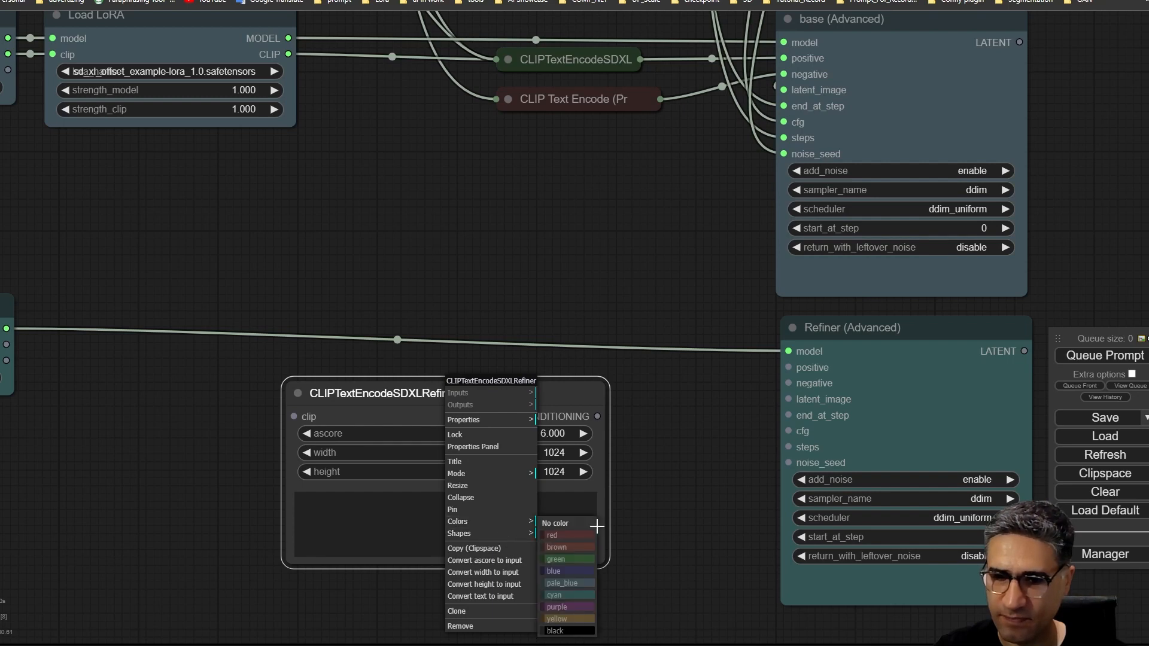
{"action": "left_click", "coordinate": [564, 559]}
Shrink the CLIPTextEncodeSDXLRefiner node and shift it closer to the Refiner (Advanced) node
{"action": "left_click_drag", "start_coordinate": [603, 562], "coordinate": [588, 549]}
{"action": "left_click_drag", "start_coordinate": [350, 279], "coordinate": [395, 251]}
{"action": "left_click_drag", "start_coordinate": [483, 377], "coordinate": [536, 377]}
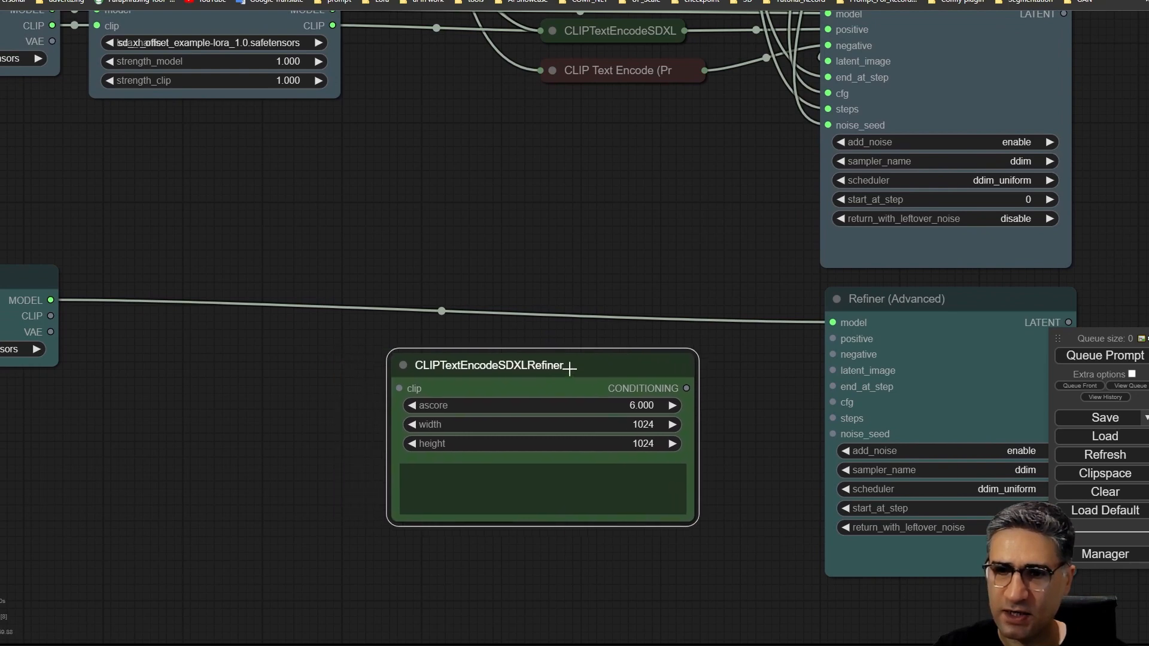
{"action": "scroll", "coordinate": [395, 217], "scroll_direction": "down", "scroll_amount": 3}
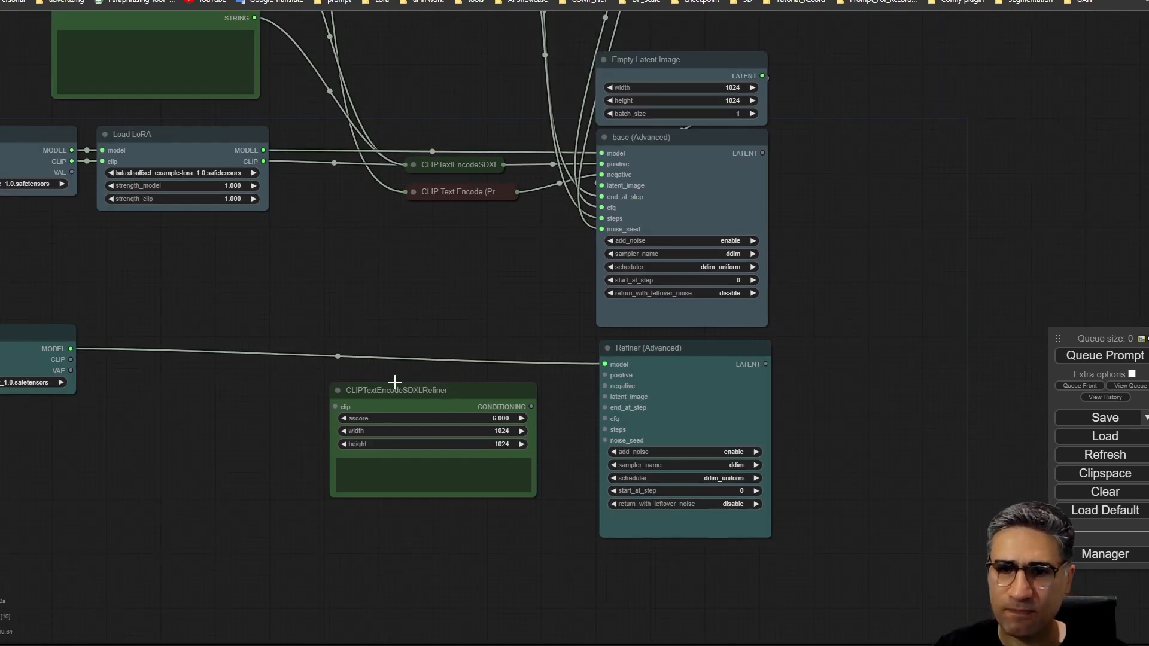
{"action": "left_click_drag", "start_coordinate": [371, 301], "coordinate": [370, 398]}
{"action": "left_click_drag", "start_coordinate": [449, 493], "coordinate": [459, 490]}
{"action": "left_click_drag", "start_coordinate": [376, 360], "coordinate": [340, 450]}
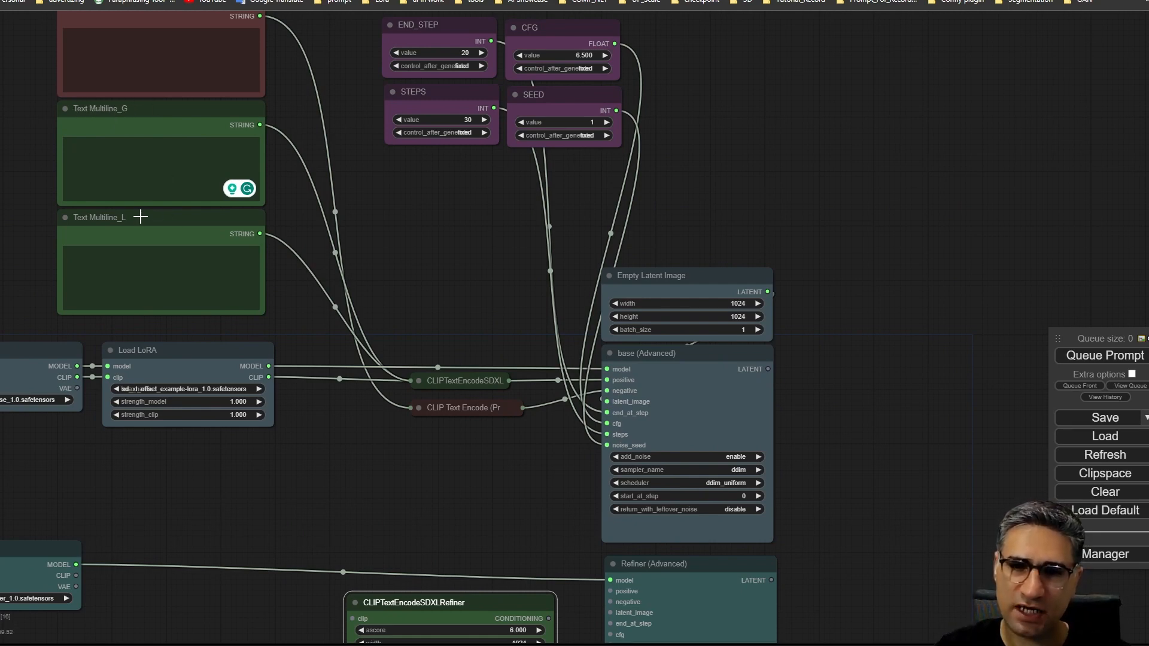
{"action": "left_click_drag", "start_coordinate": [446, 531], "coordinate": [441, 363]}
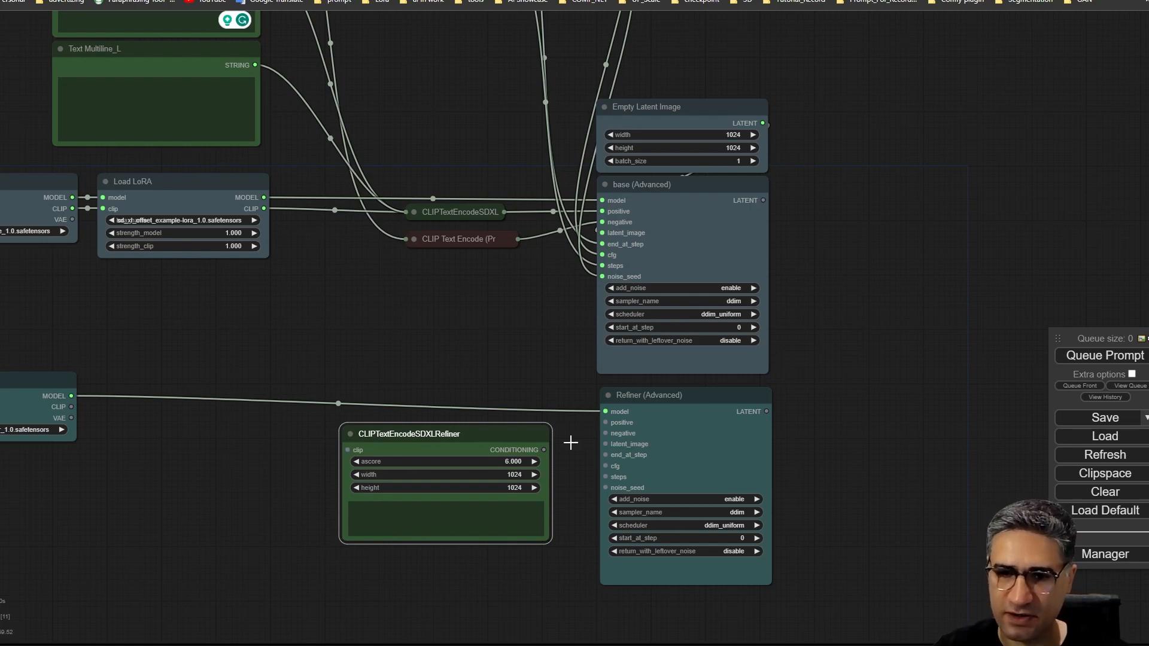
{"action": "left_click_drag", "start_coordinate": [412, 543], "coordinate": [407, 545]}
{"action": "left_click_drag", "start_coordinate": [367, 259], "coordinate": [415, 481]}
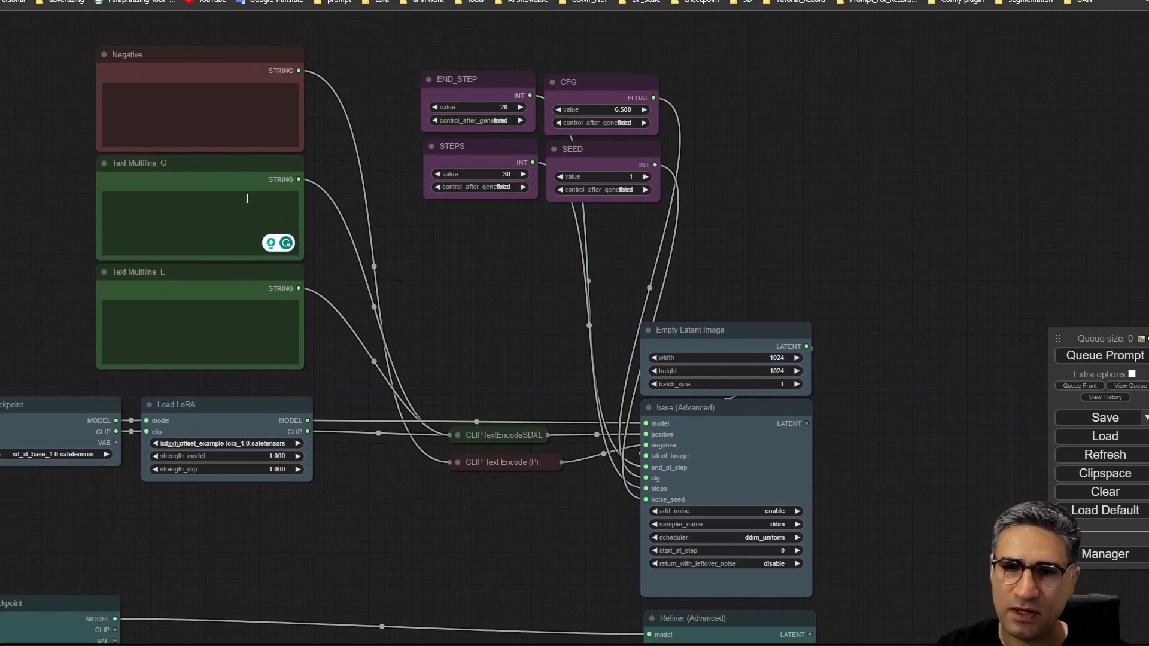
{"action": "scroll", "coordinate": [102, 174], "scroll_direction": "up", "scroll_amount": 8}
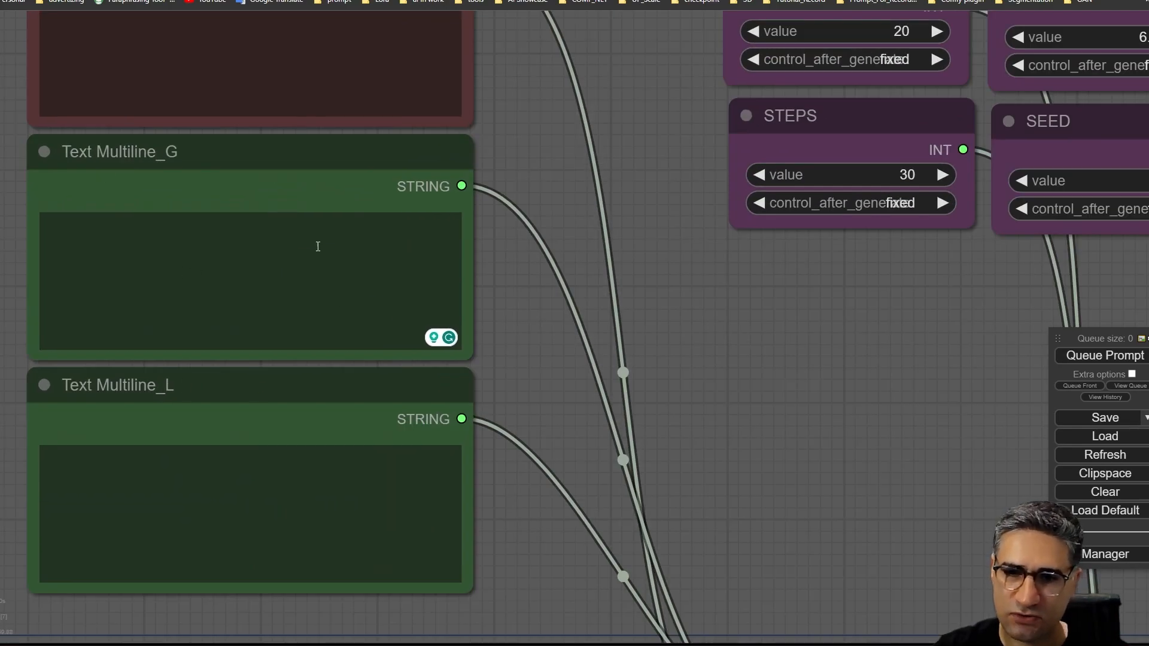
{"action": "right_click", "coordinate": [539, 307]}
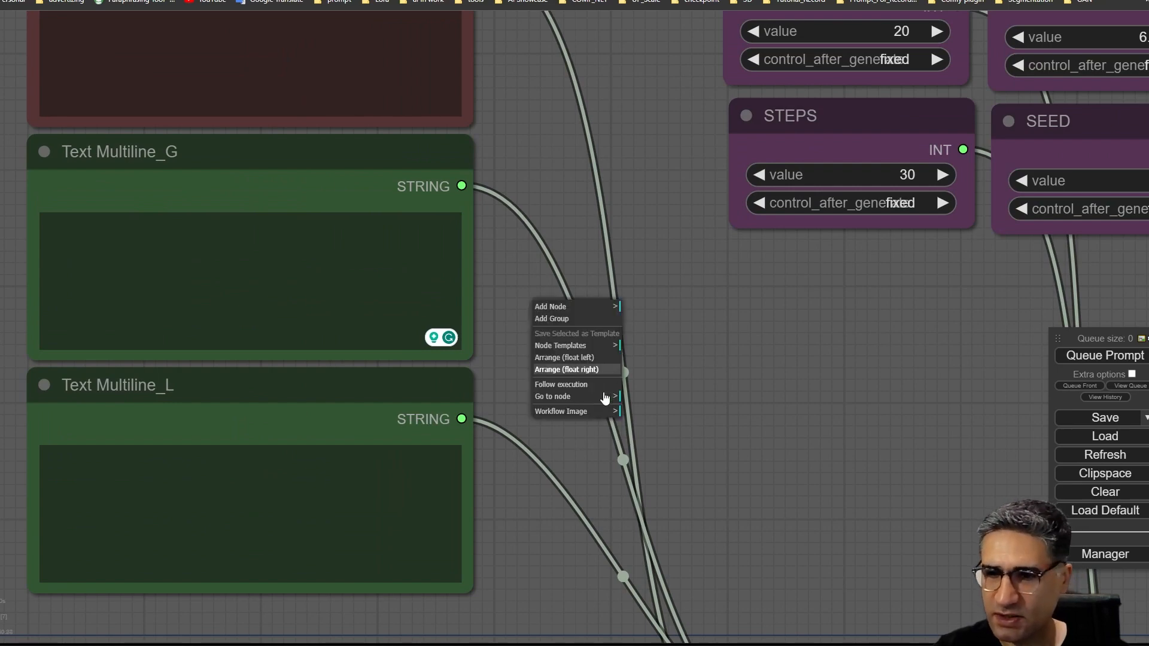
{"action": "left_click", "coordinate": [610, 307]}
{"action": "left_click", "coordinate": [665, 498]}
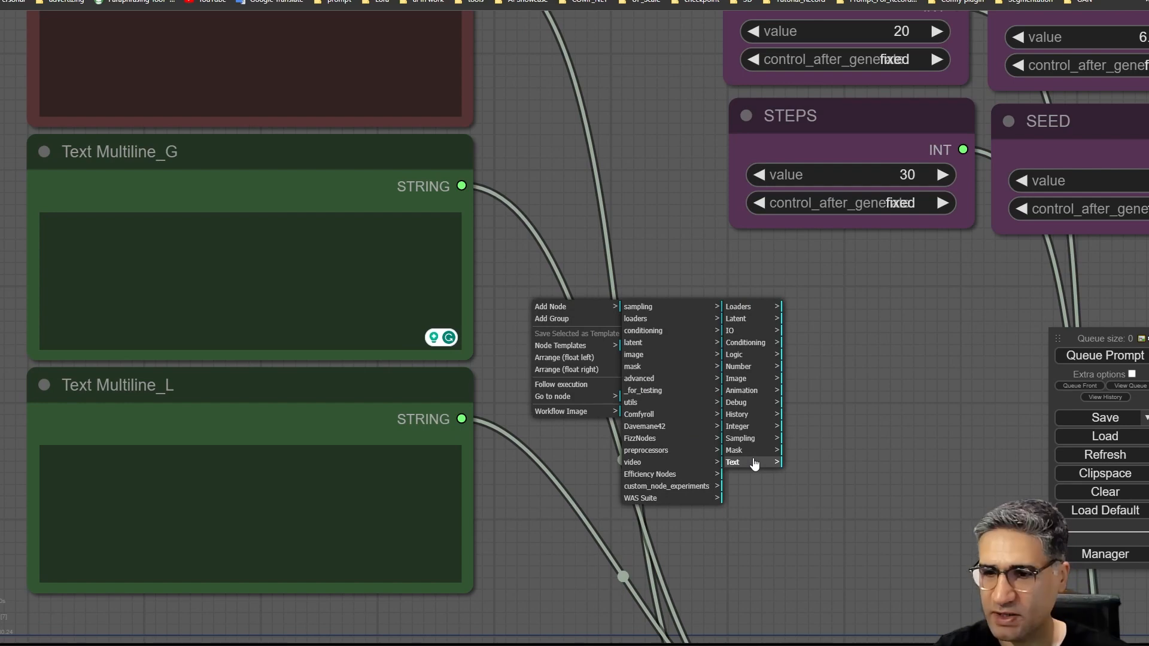
{"action": "left_click", "coordinate": [756, 464]}
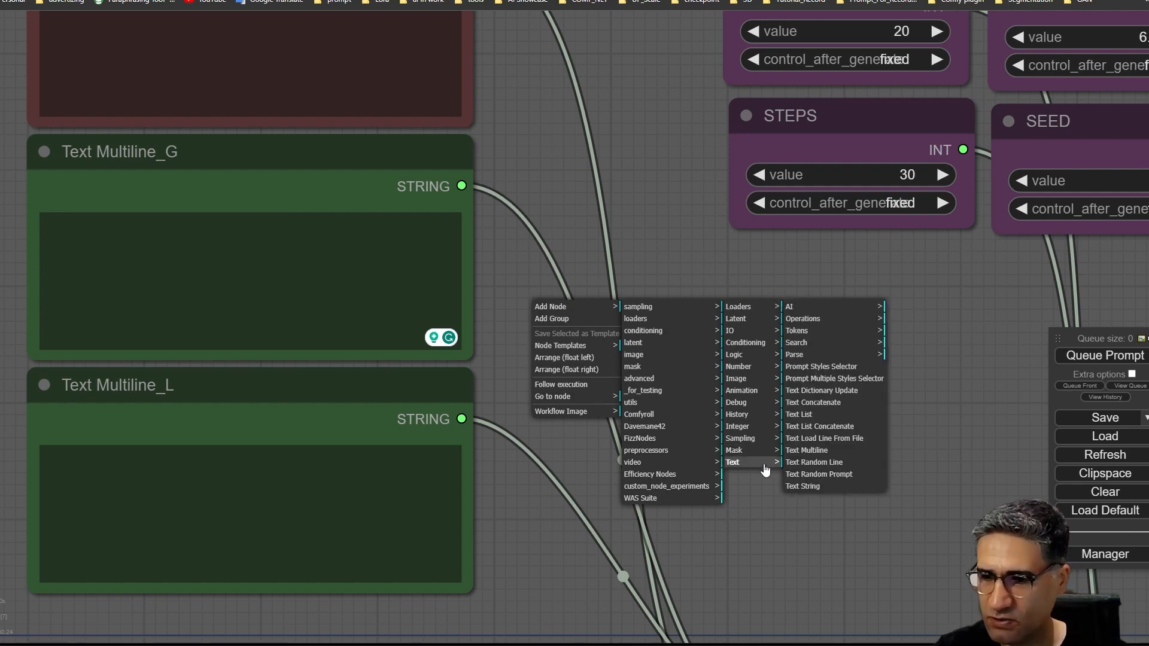
{"action": "left_click", "coordinate": [825, 427]}
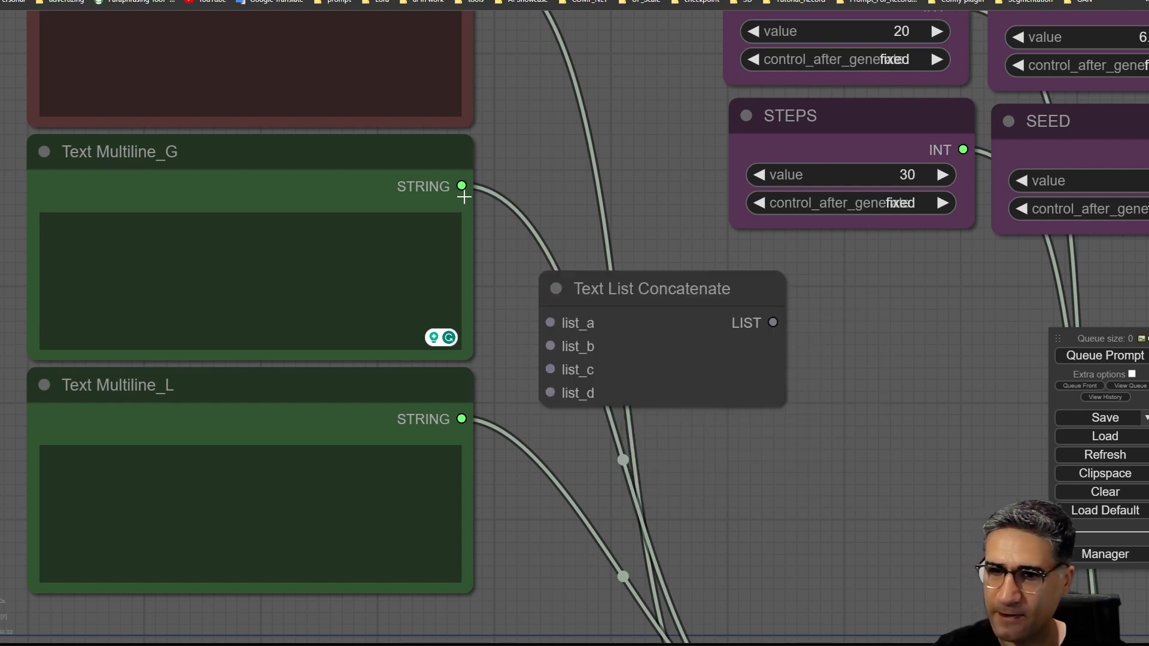
{"action": "left_click_drag", "start_coordinate": [463, 185], "coordinate": [463, 185]}
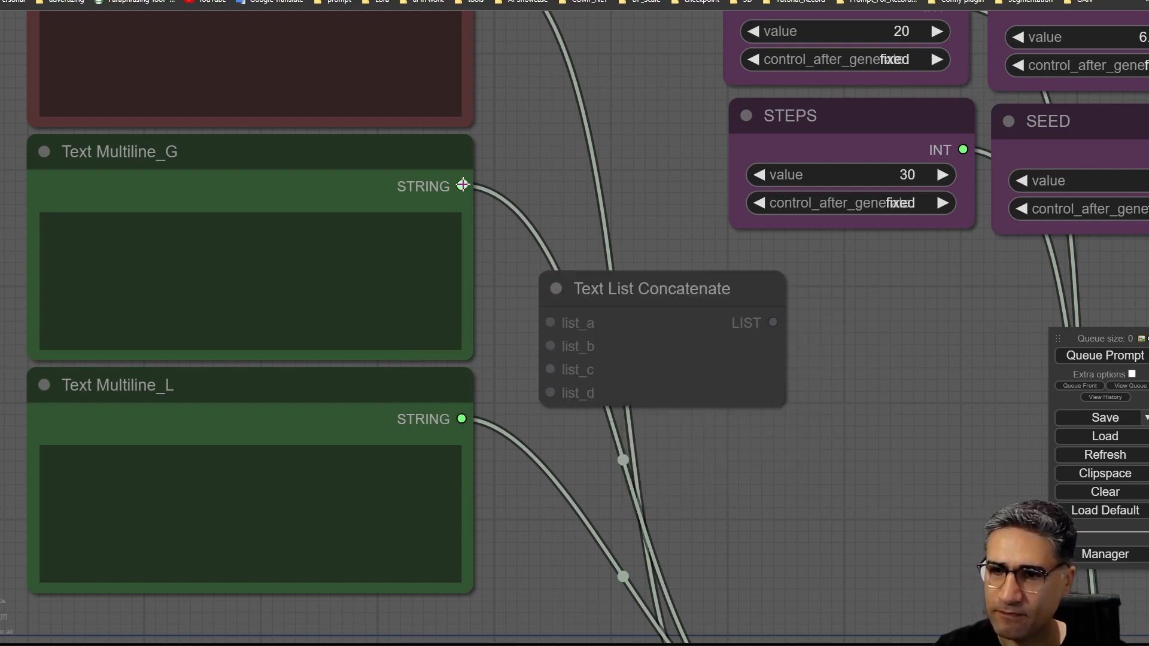
{"action": "left_click", "coordinate": [716, 304]}
{"action": "key", "text": "Delete"}
Add a Text Concatenate node, feeding Text Multiline_G into text_a and Text Multiline_L into text_b
{"action": "right_click", "coordinate": [747, 441]}
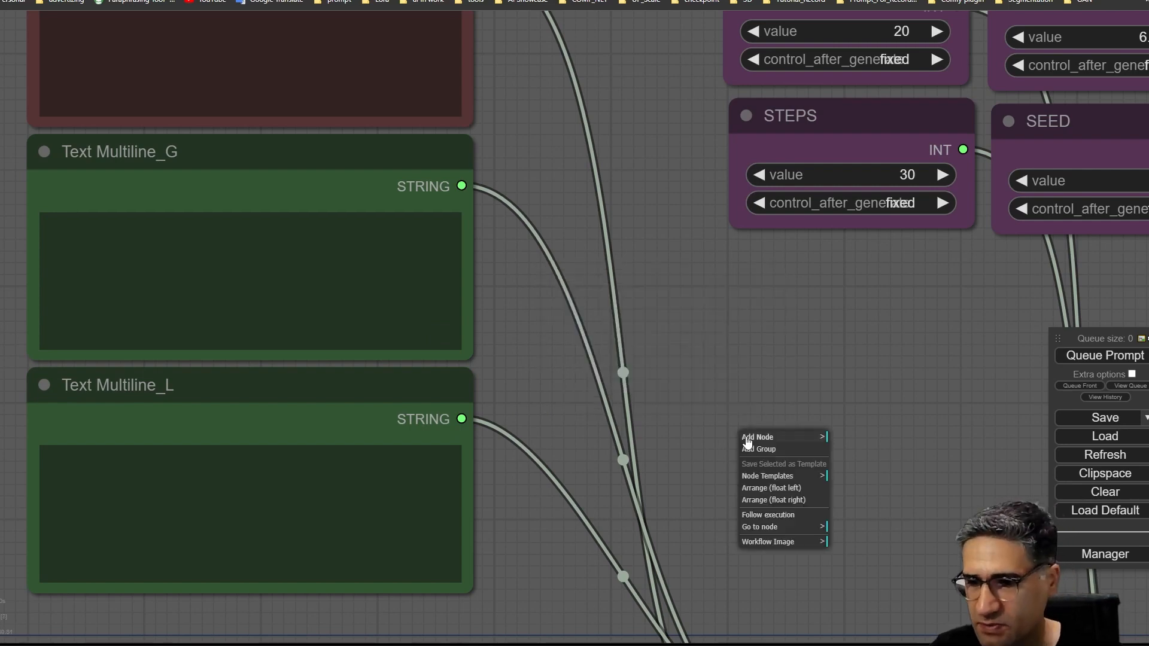
{"action": "left_click", "coordinate": [780, 441]}
{"action": "left_click", "coordinate": [853, 627]}
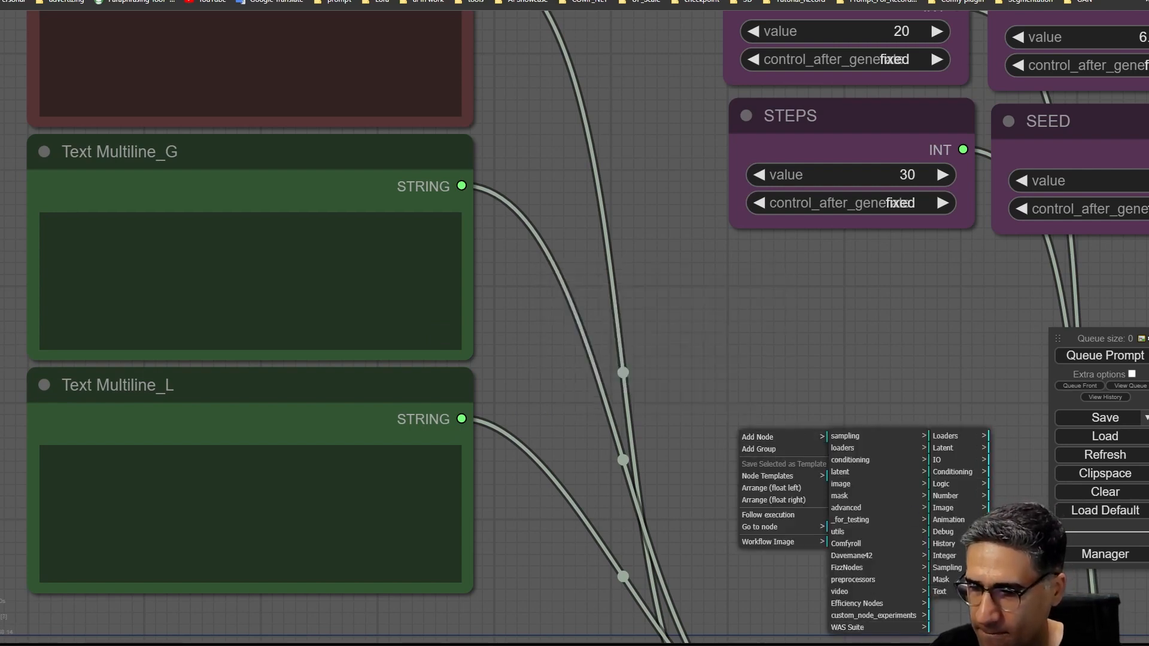
{"action": "left_click", "coordinate": [940, 591]}
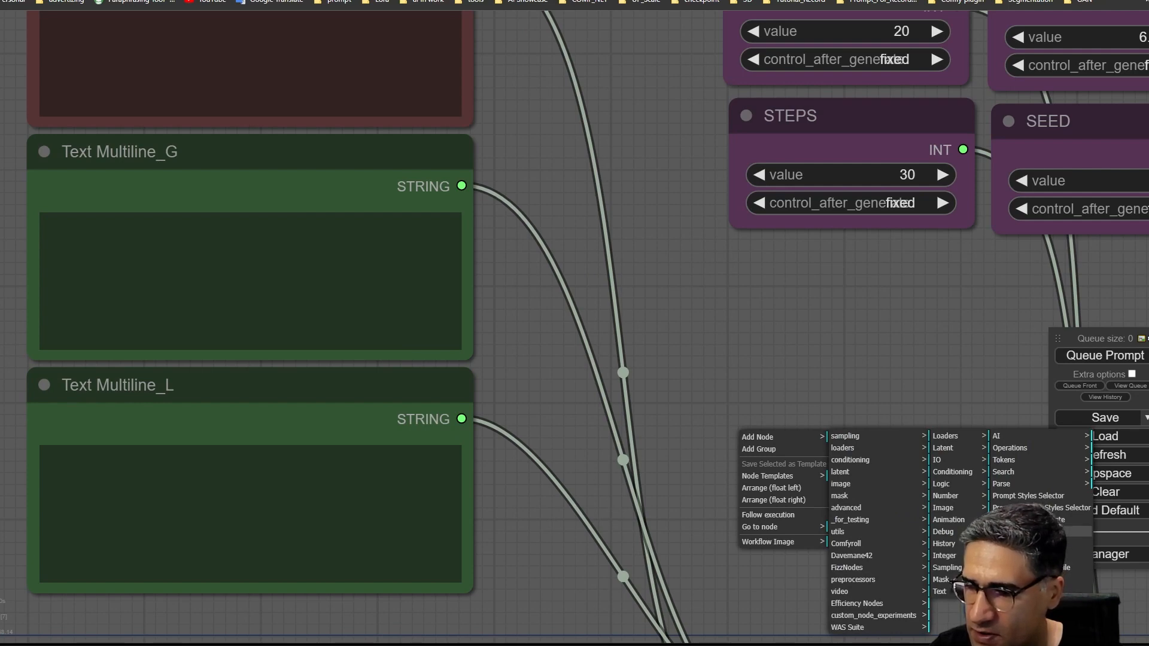
{"action": "left_click", "coordinate": [1030, 520]}
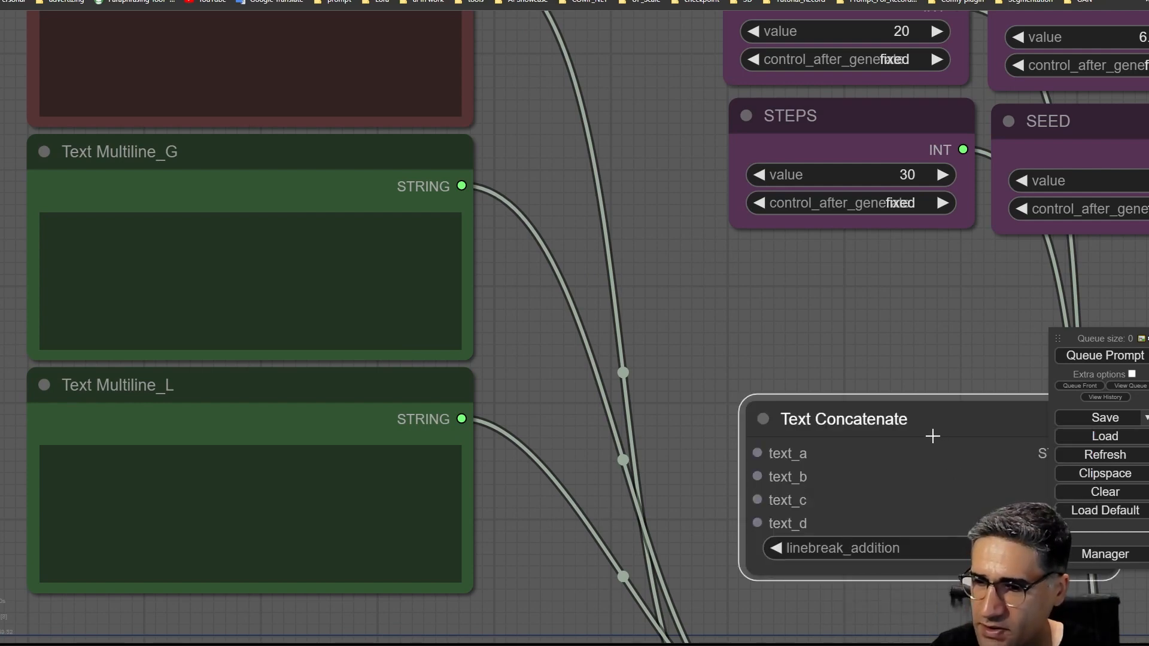
{"action": "left_click_drag", "start_coordinate": [931, 436], "coordinate": [798, 379]}
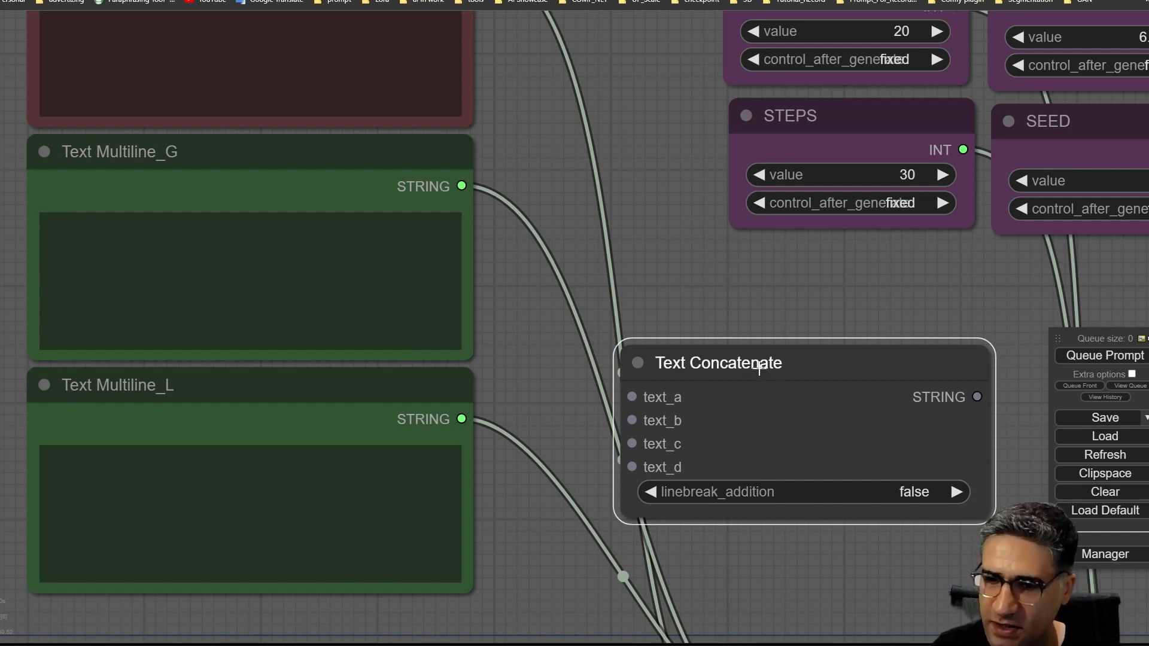
{"action": "left_click_drag", "start_coordinate": [459, 189], "coordinate": [633, 398]}
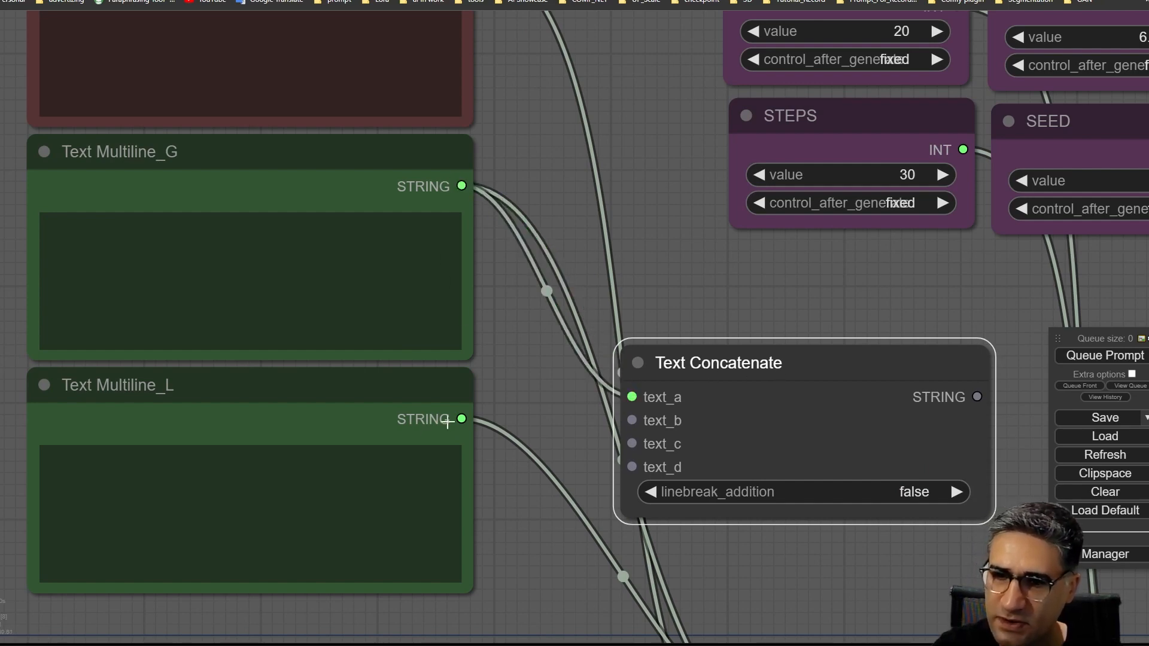
{"action": "left_click_drag", "start_coordinate": [469, 421], "coordinate": [634, 421]}
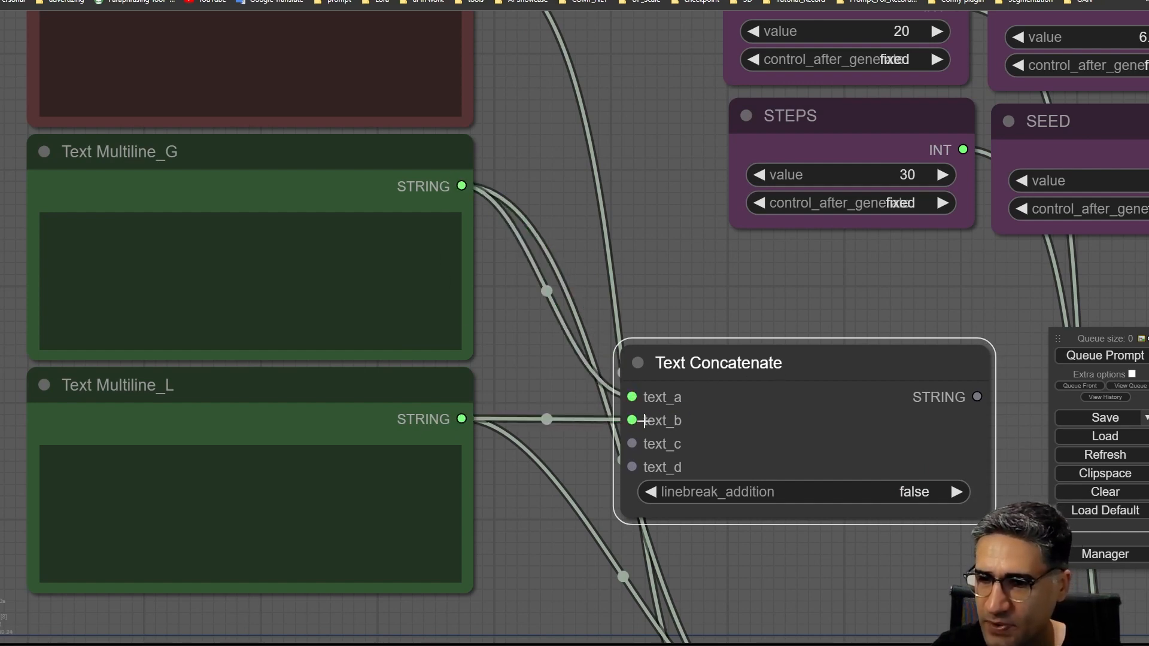
Move the Text Concatenate node directly above CLIPTextEncodeSDXLRefiner and colour it green
{"action": "left_click_drag", "start_coordinate": [600, 495], "coordinate": [540, 442]}
{"action": "scroll", "coordinate": [548, 448], "scroll_direction": "down", "scroll_amount": 6}
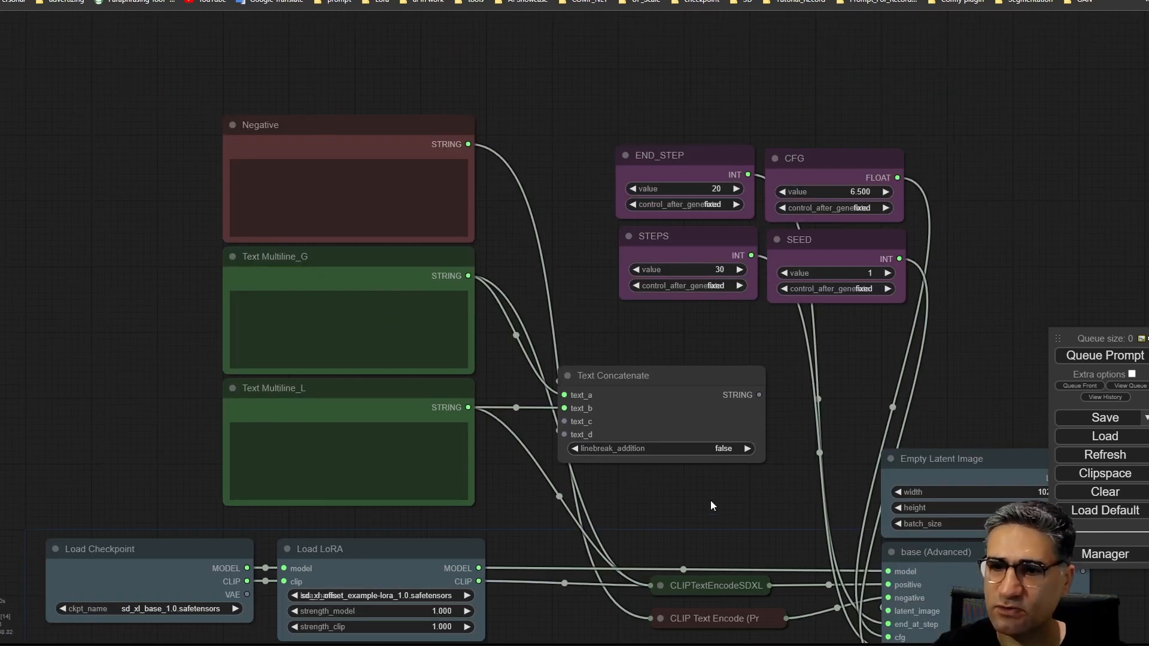
{"action": "left_click_drag", "start_coordinate": [711, 503], "coordinate": [380, 287]}
{"action": "left_click_drag", "start_coordinate": [366, 151], "coordinate": [360, 504]}
{"action": "left_click_drag", "start_coordinate": [369, 499], "coordinate": [433, 309]}
{"action": "right_click", "coordinate": [455, 302]}
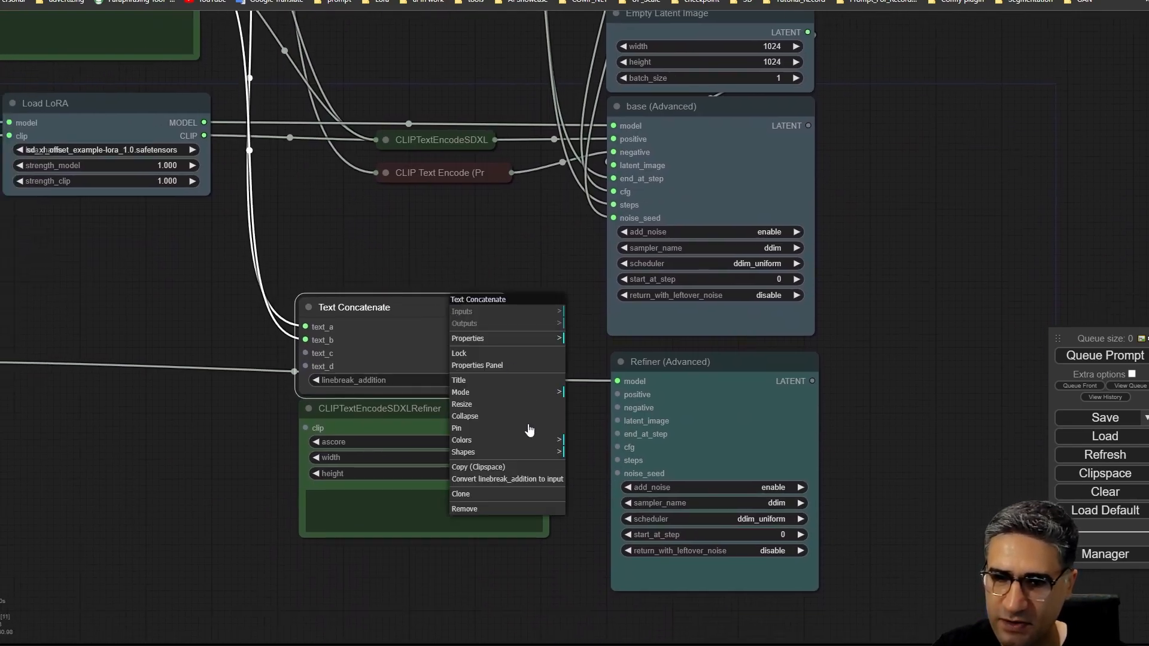
{"action": "left_click", "coordinate": [491, 442]}
{"action": "left_click", "coordinate": [593, 486]}
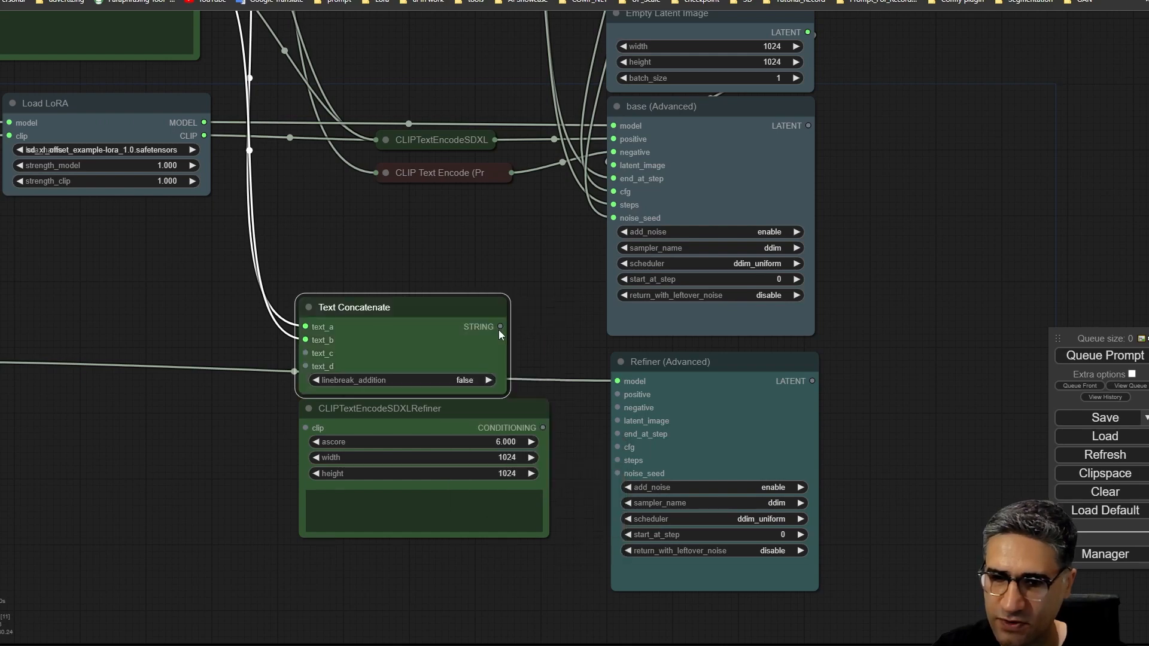
Convert the CLIPTextEncodeSDXLRefiner node's text to an input and connect Text Concatenate's STRING output to it
{"action": "left_click", "coordinate": [437, 423]}
{"action": "scroll", "coordinate": [383, 431], "scroll_direction": "up", "scroll_amount": 4}
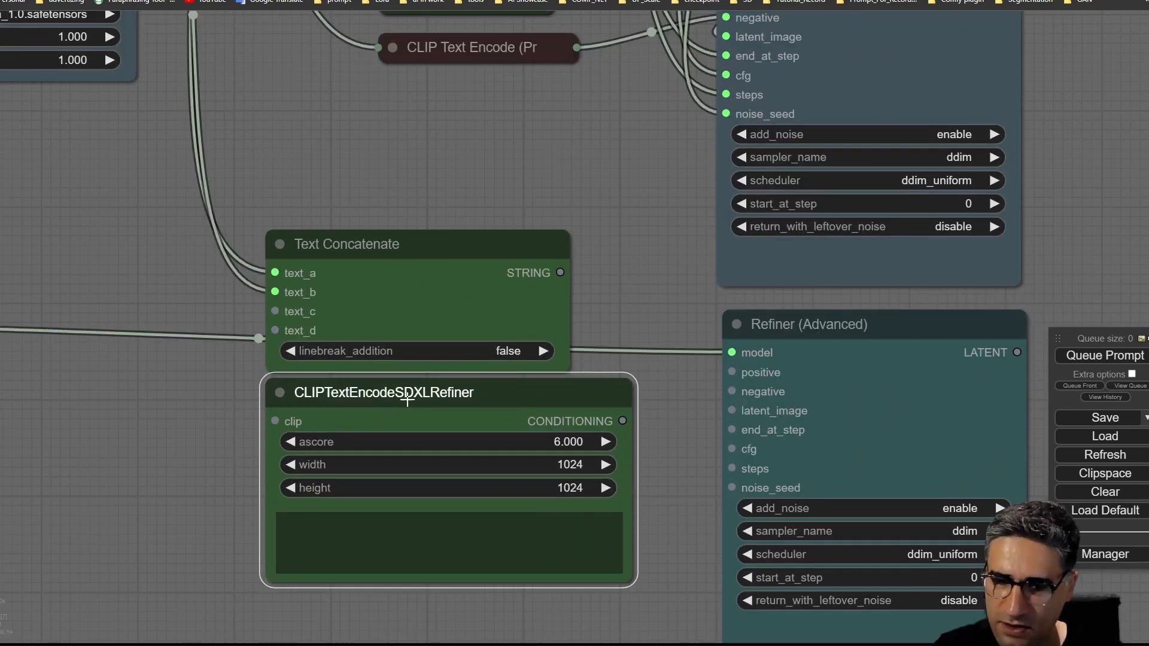
{"action": "right_click", "coordinate": [408, 396]}
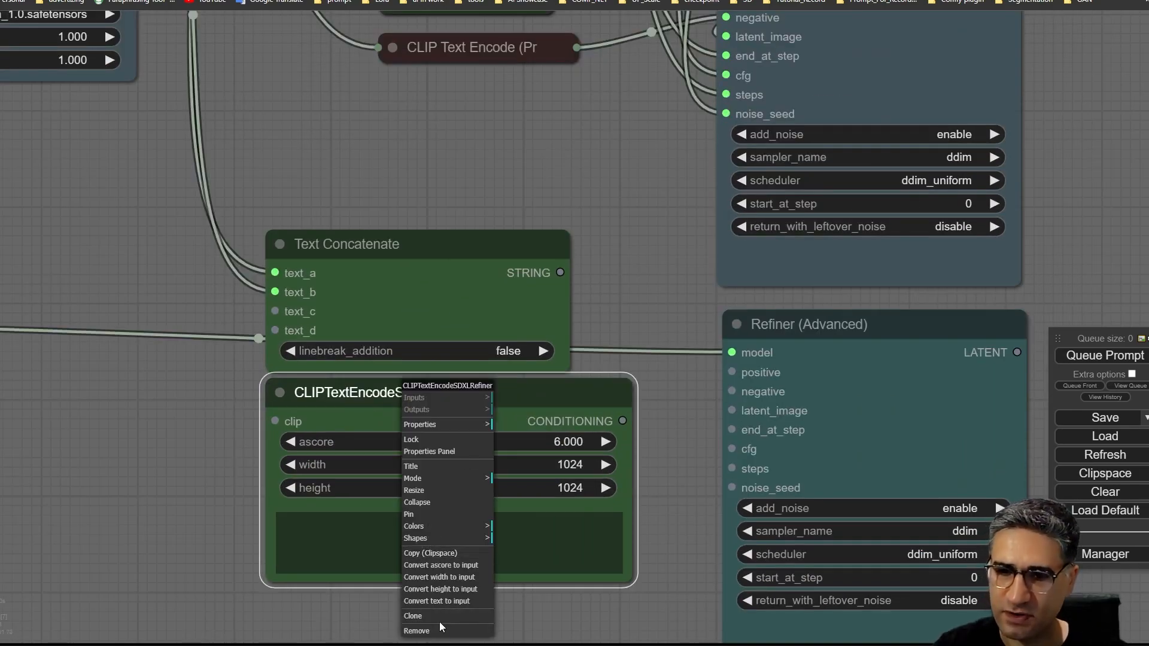
{"action": "left_click", "coordinate": [455, 601]}
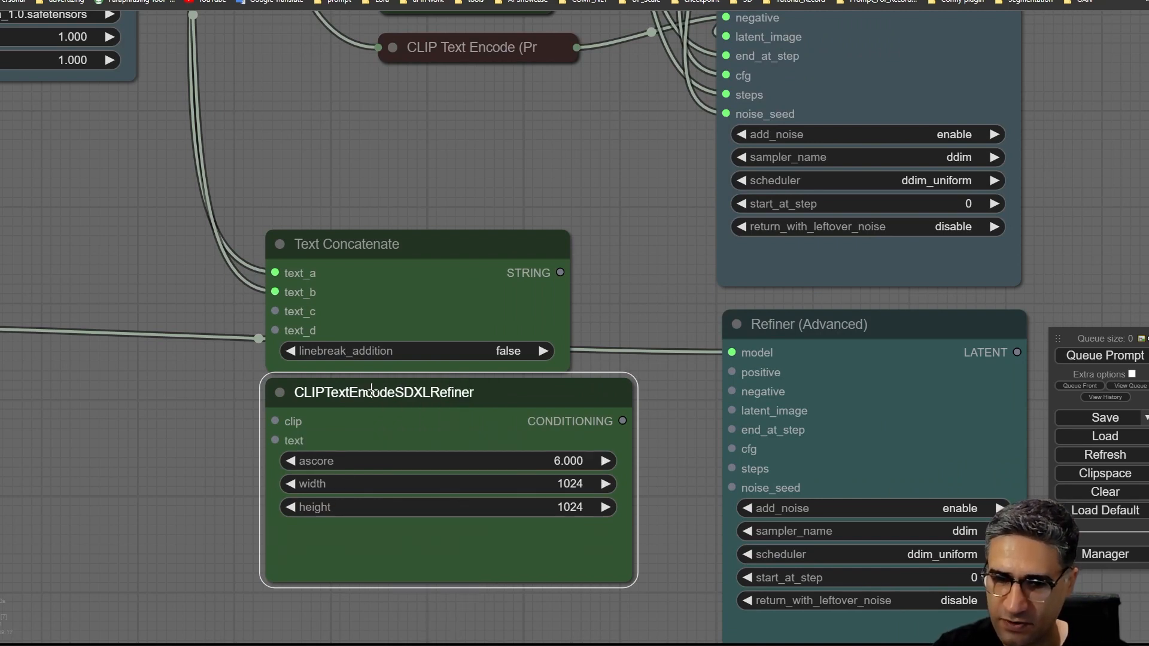
{"action": "left_click_drag", "start_coordinate": [560, 273], "coordinate": [276, 437]}
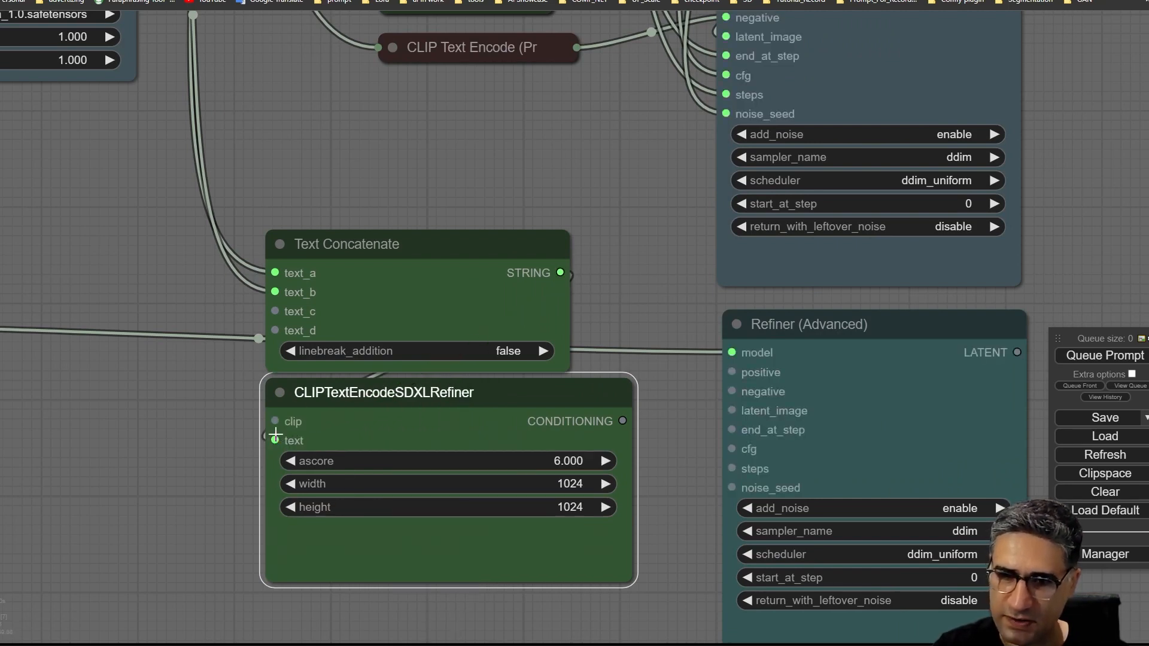
Collapse the Text Concatenate node and place it just before CLIPTextEncodeSDXLRefiner's text input
{"action": "left_click", "coordinate": [452, 248]}
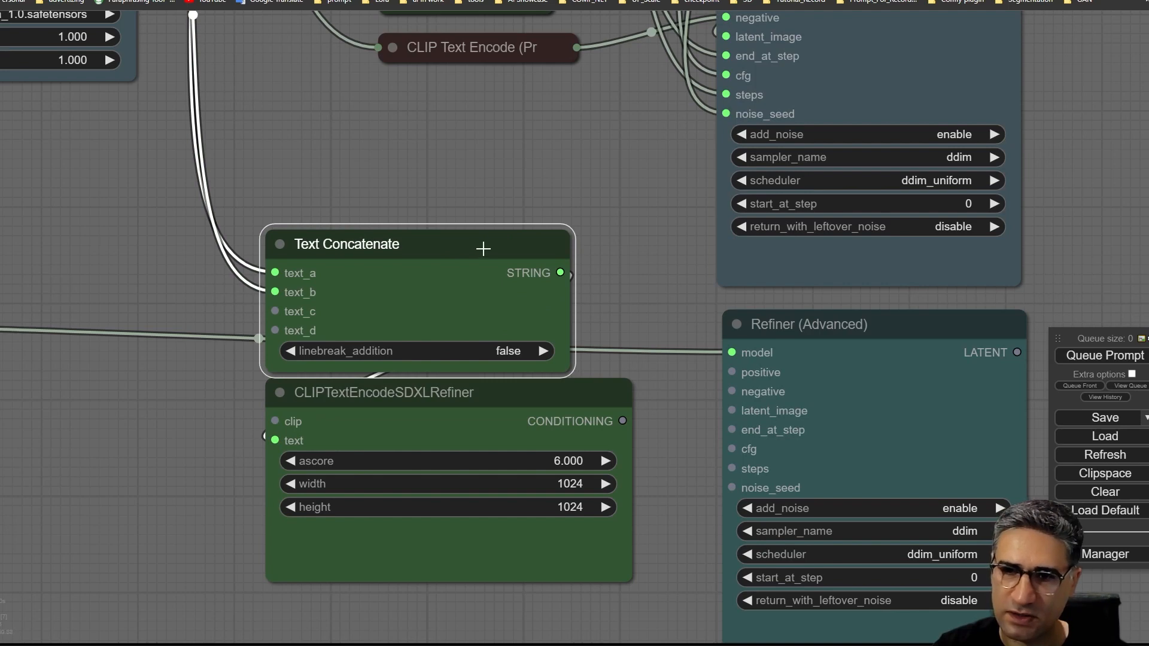
{"action": "left_click", "coordinate": [279, 244]}
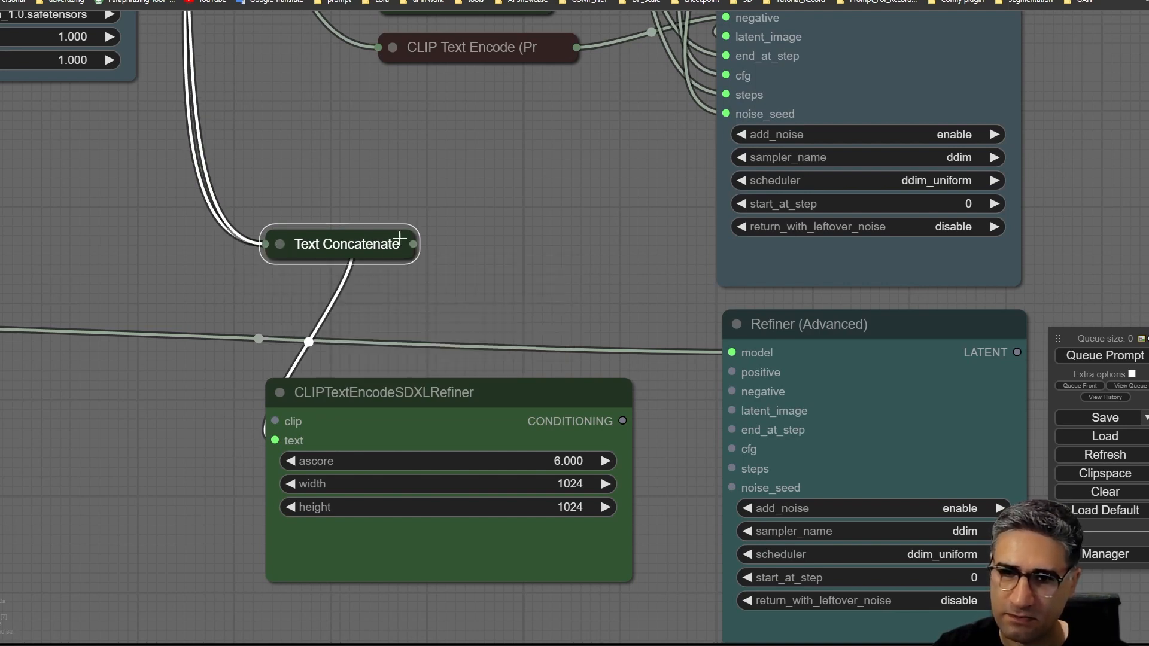
{"action": "left_click_drag", "start_coordinate": [360, 254], "coordinate": [197, 452]}
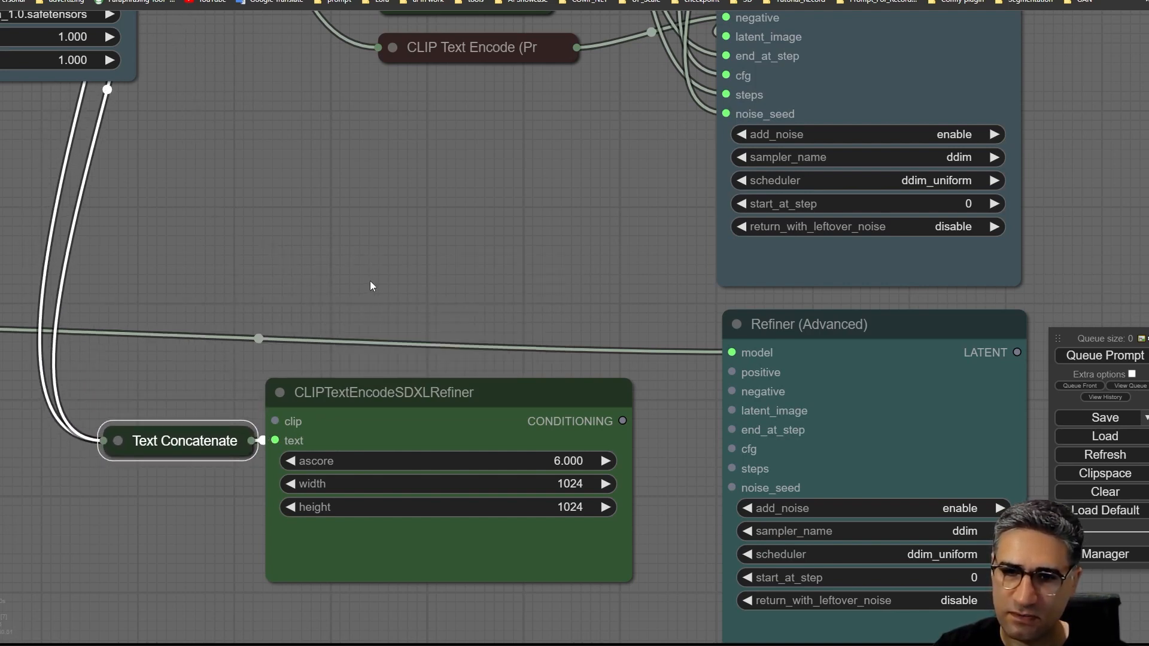
{"action": "scroll", "coordinate": [386, 376], "scroll_direction": "down", "scroll_amount": 6}
{"action": "left_click_drag", "start_coordinate": [406, 391], "coordinate": [377, 253]}
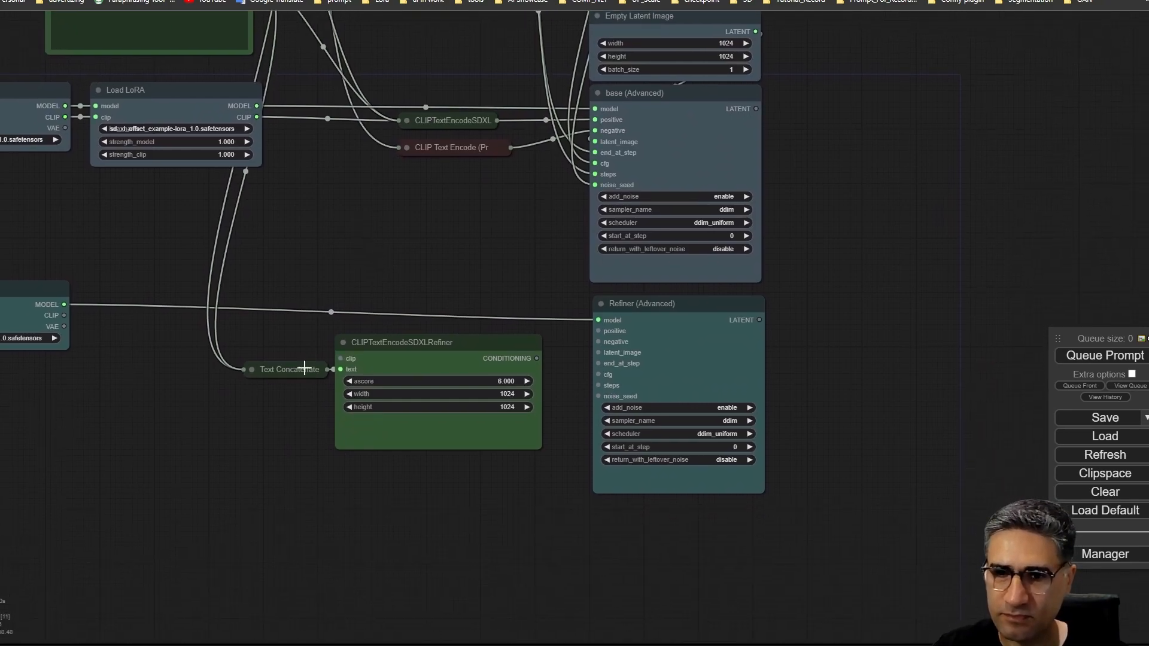
{"action": "left_click_drag", "start_coordinate": [303, 368], "coordinate": [301, 367]}
Connect the refiner checkpoint's CLIP to CLIPTextEncodeSDXLRefiner and its CONDITIONING output to Refiner (Advanced)'s positive input, and nudge the encoder upward
{"action": "left_click_drag", "start_coordinate": [475, 275], "coordinate": [476, 271]}
{"action": "scroll", "coordinate": [368, 356], "scroll_direction": "up", "scroll_amount": 4}
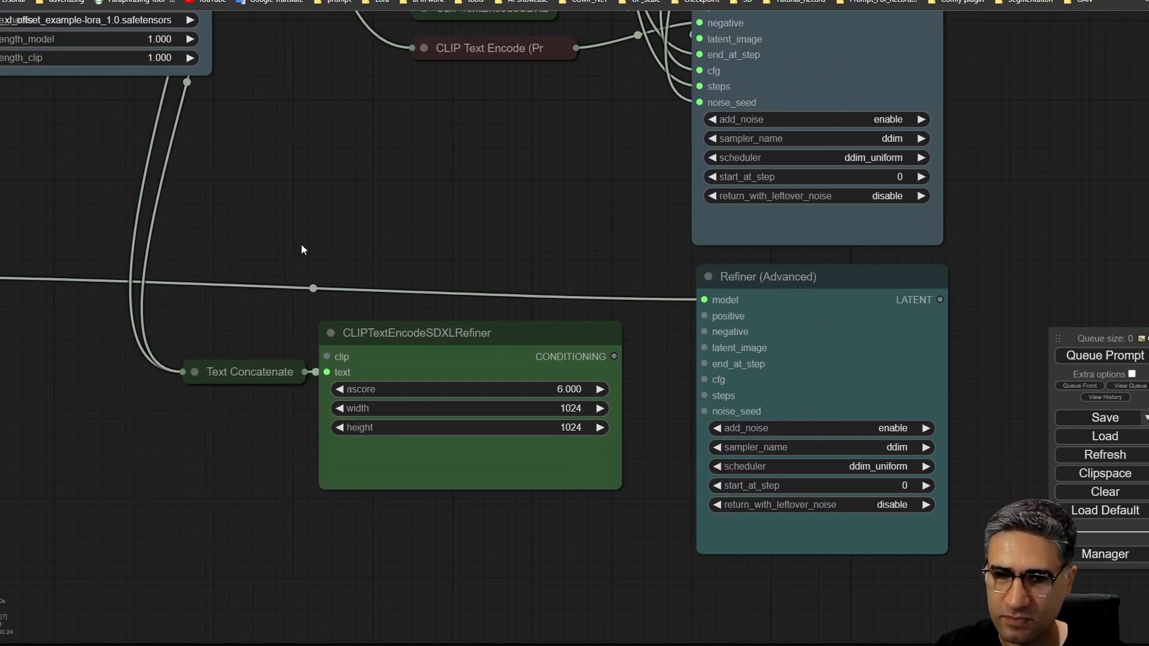
{"action": "left_click_drag", "start_coordinate": [436, 305], "coordinate": [629, 277]}
{"action": "left_click_drag", "start_coordinate": [113, 265], "coordinate": [519, 329]}
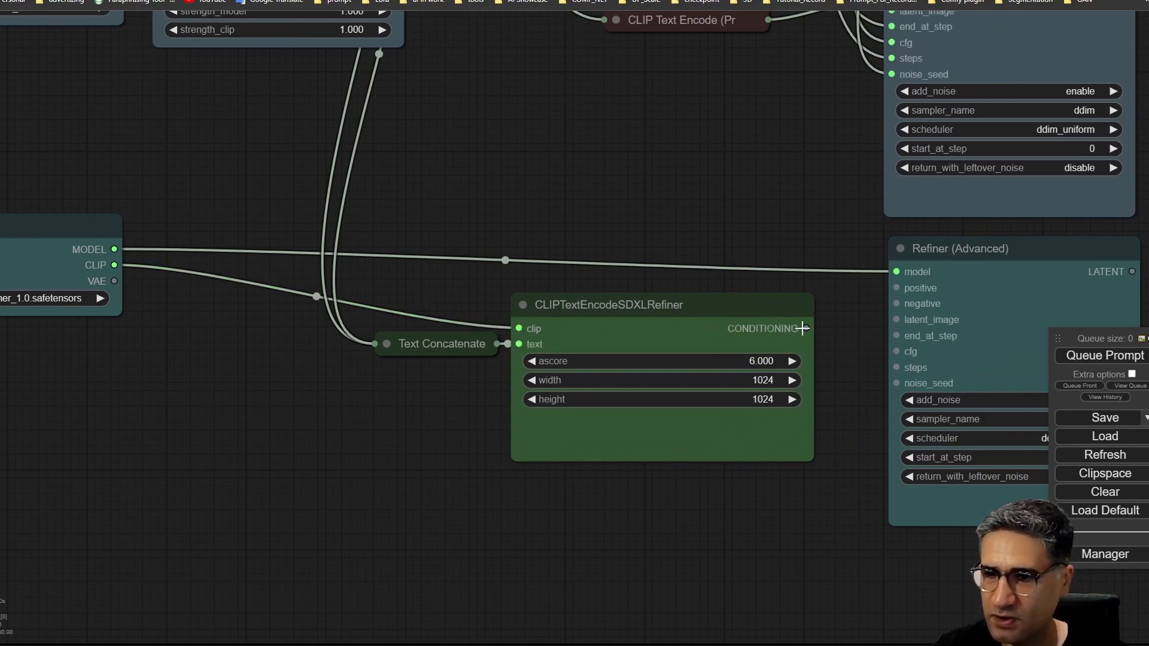
{"action": "left_click_drag", "start_coordinate": [803, 328], "coordinate": [897, 288]}
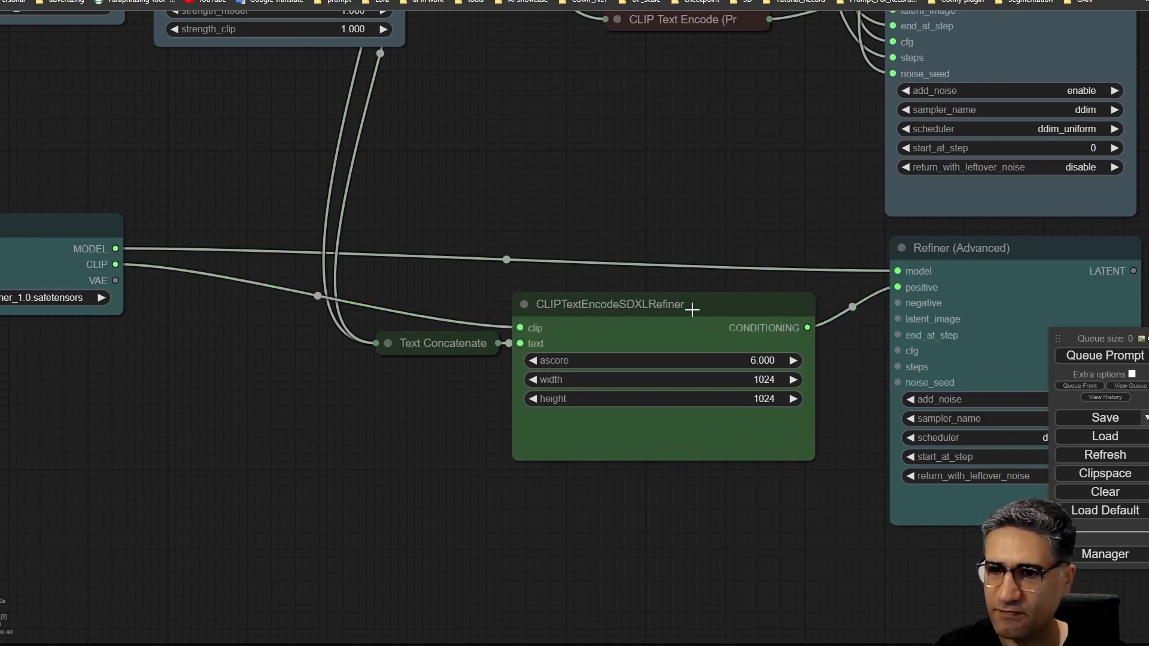
{"action": "left_click_drag", "start_coordinate": [693, 309], "coordinate": [698, 297]}
Duplicate the red CLIP Text Encode (Prompt) node and place the copy above CLIPTextEncodeSDXLRefiner
{"action": "left_click_drag", "start_coordinate": [637, 139], "coordinate": [603, 384]}
{"action": "left_click_drag", "start_coordinate": [525, 374], "coordinate": [444, 267]}
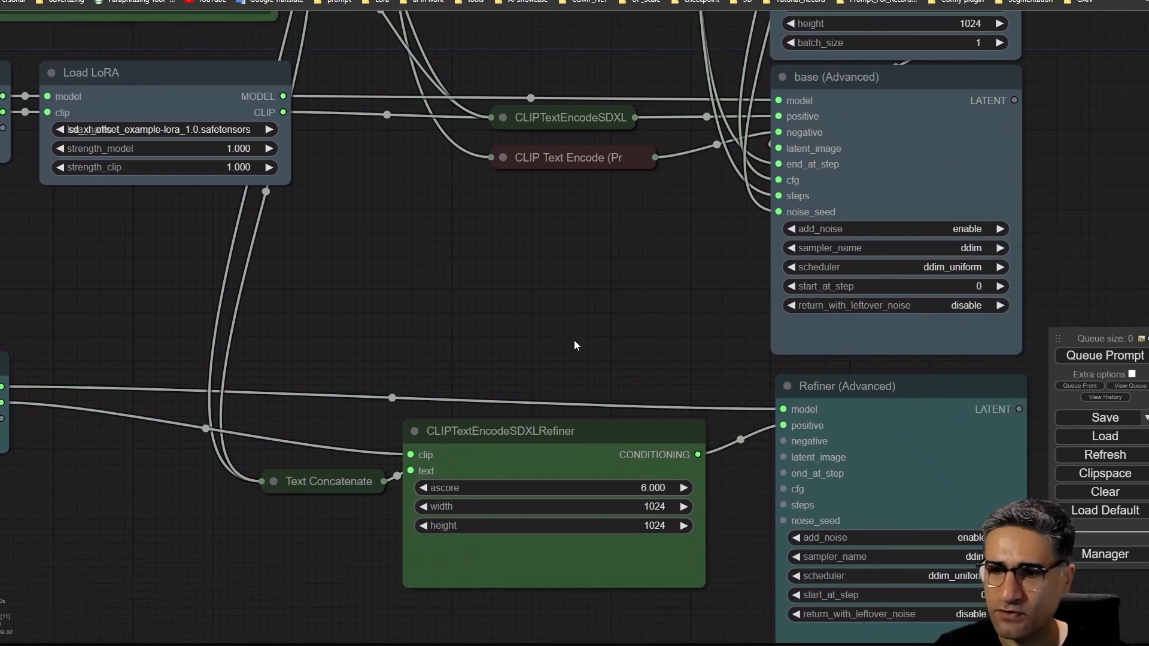
{"action": "left_click", "coordinate": [563, 159]}
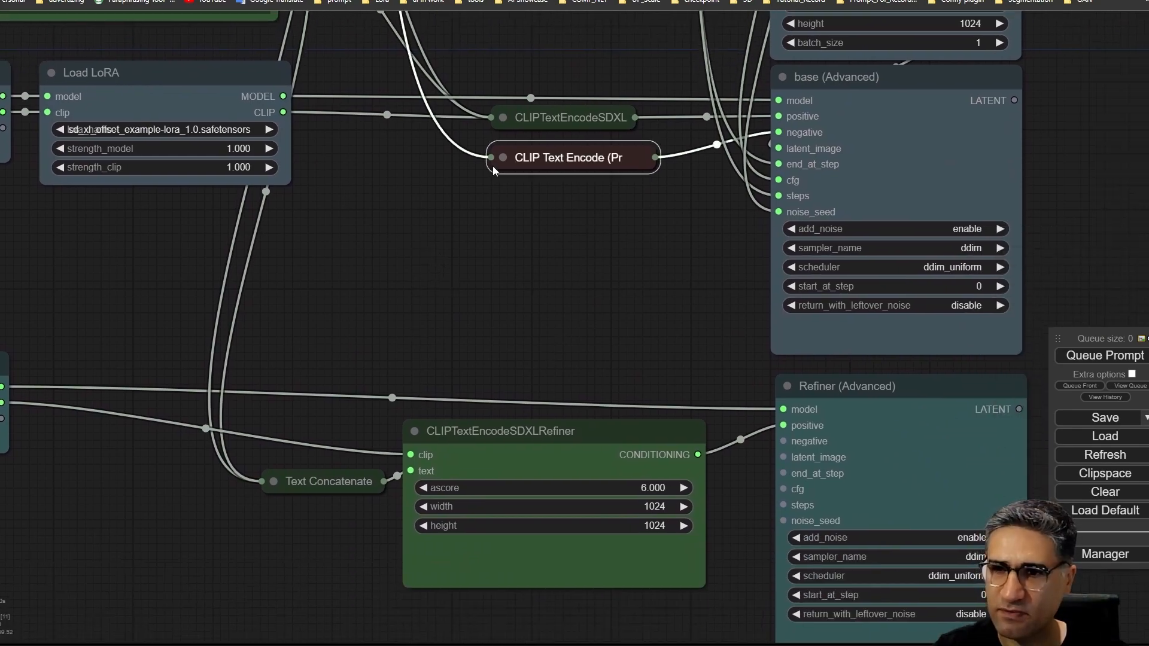
{"action": "scroll", "coordinate": [530, 249], "scroll_direction": "down", "scroll_amount": 4}
{"action": "left_click_drag", "start_coordinate": [530, 249], "coordinate": [482, 425]}
{"action": "left_click", "coordinate": [498, 474]}
{"action": "left_click_drag", "start_coordinate": [295, 426], "coordinate": [326, 311]}
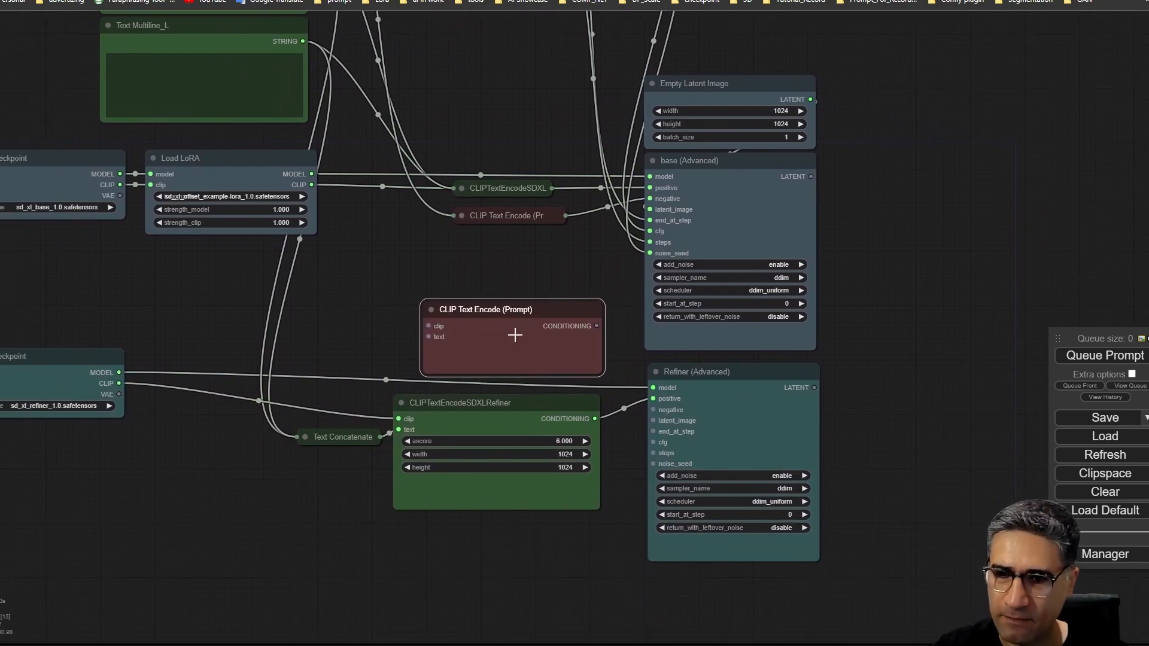
Collapse the CLIPTextEncodeSDXLRefiner node and align it with Refiner (Advanced)'s positive input
{"action": "left_click", "coordinate": [403, 403]}
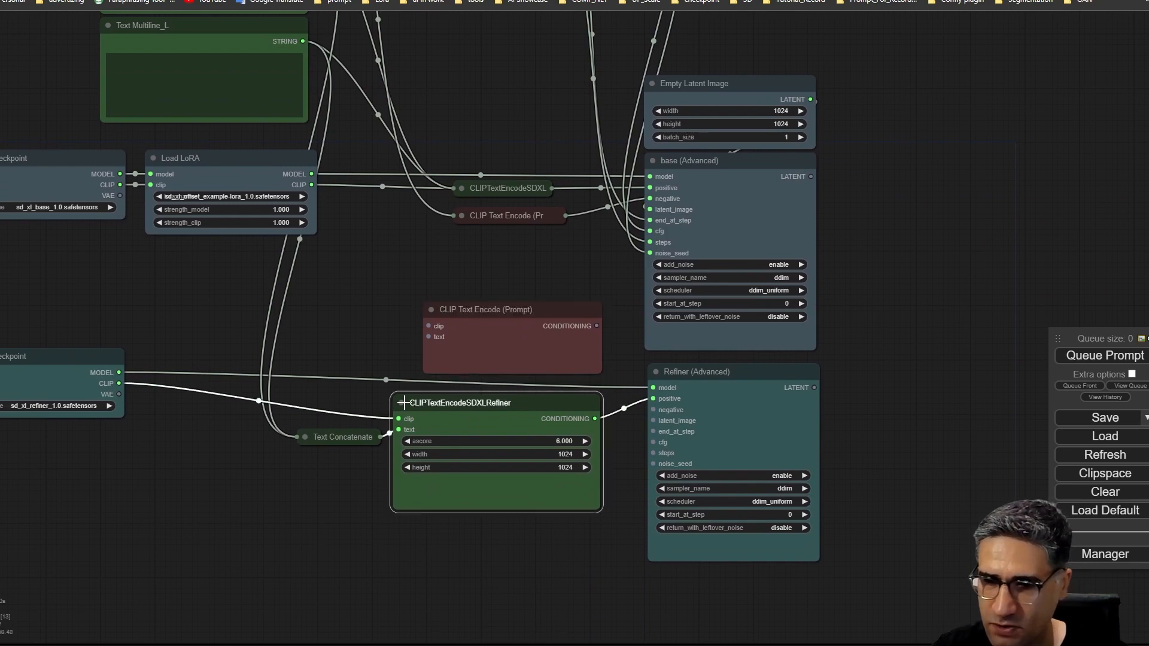
{"action": "left_click_drag", "start_coordinate": [478, 406], "coordinate": [535, 408]}
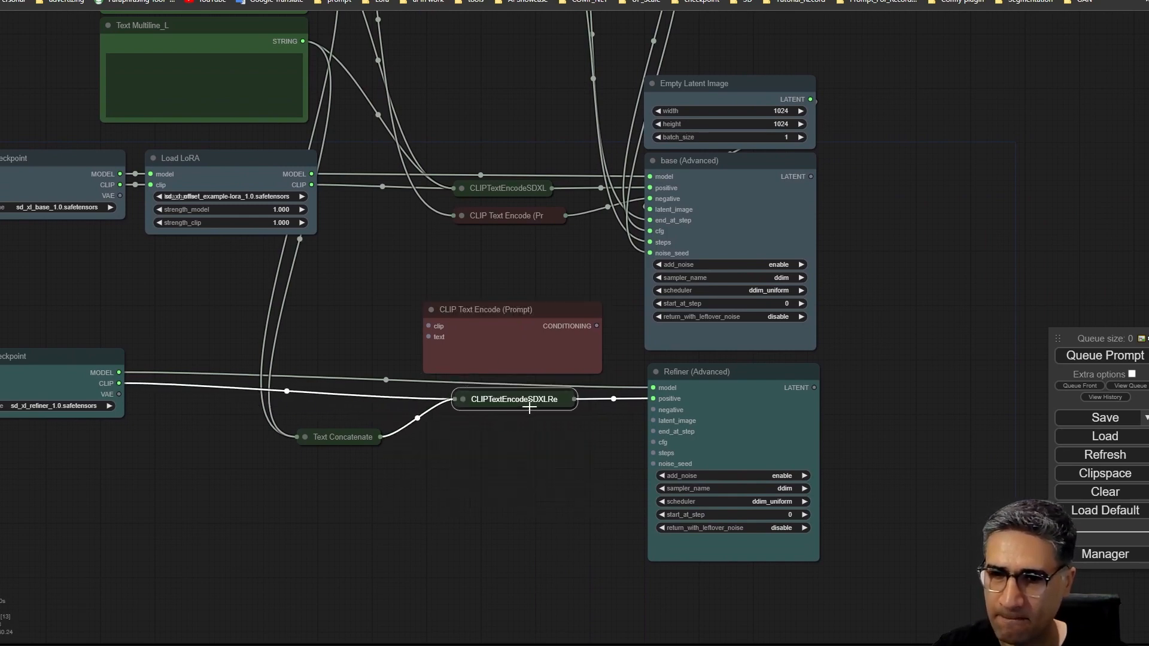
Align the Text Concatenate node with the collapsed CLIPTextEncodeSDXLRefiner and move the red CLIP Text Encode (Prompt) copy beneath them
{"action": "left_click_drag", "start_coordinate": [344, 437], "coordinate": [357, 399]}
{"action": "left_click_drag", "start_coordinate": [489, 311], "coordinate": [492, 431]}
Connect the refiner checkpoint's CLIP and Negative's STRING to the lower CLIP Text Encode, and its CONDITIONING to Refiner (Advanced)'s negative input
{"action": "left_click_drag", "start_coordinate": [119, 384], "coordinate": [432, 446]}
{"action": "left_click_drag", "start_coordinate": [399, 278], "coordinate": [385, 432]}
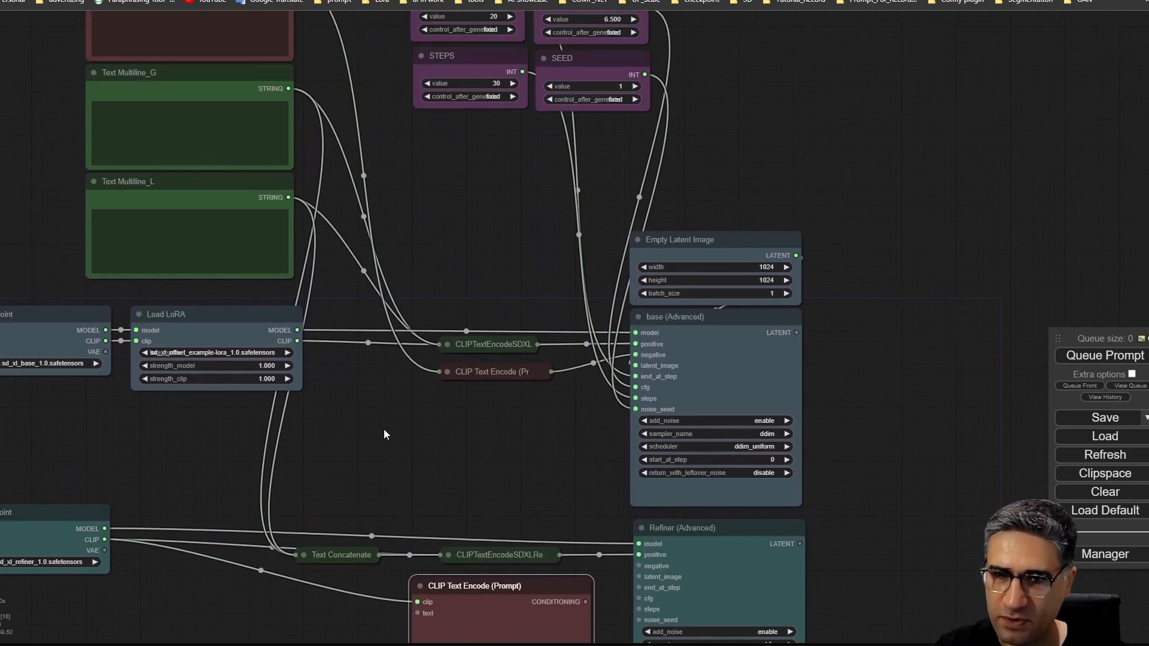
{"action": "left_click_drag", "start_coordinate": [416, 172], "coordinate": [407, 293]}
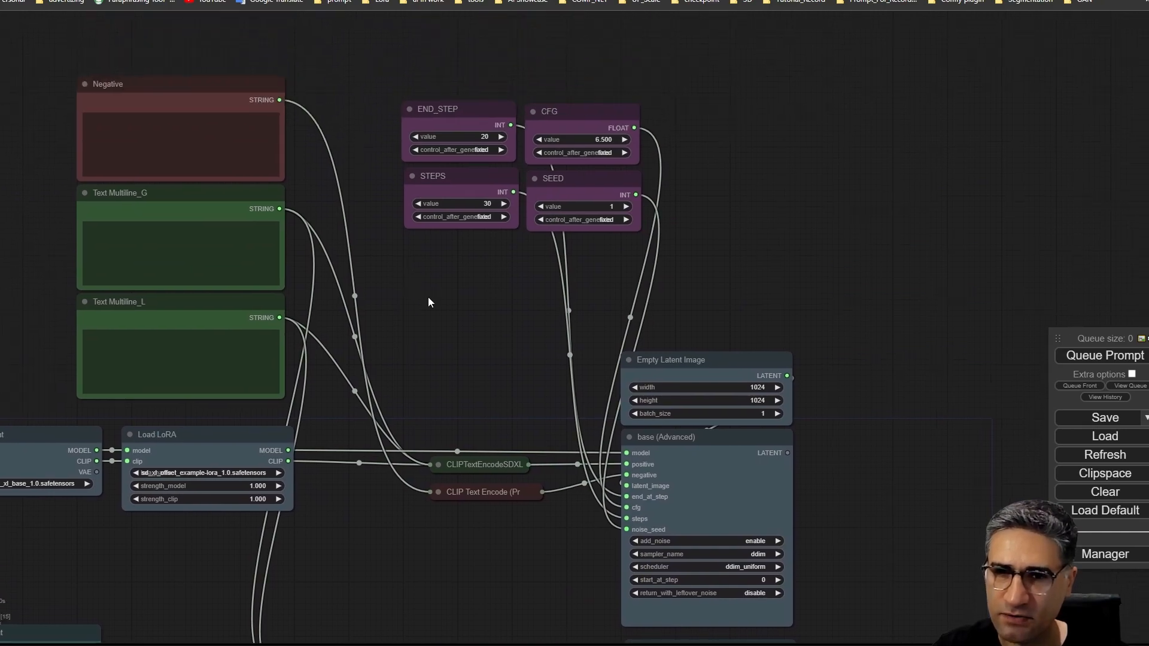
{"action": "scroll", "coordinate": [428, 302], "scroll_direction": "down", "scroll_amount": 2}
{"action": "left_click_drag", "start_coordinate": [291, 55], "coordinate": [387, 530]}
{"action": "scroll", "coordinate": [407, 578], "scroll_direction": "up", "scroll_amount": 3}
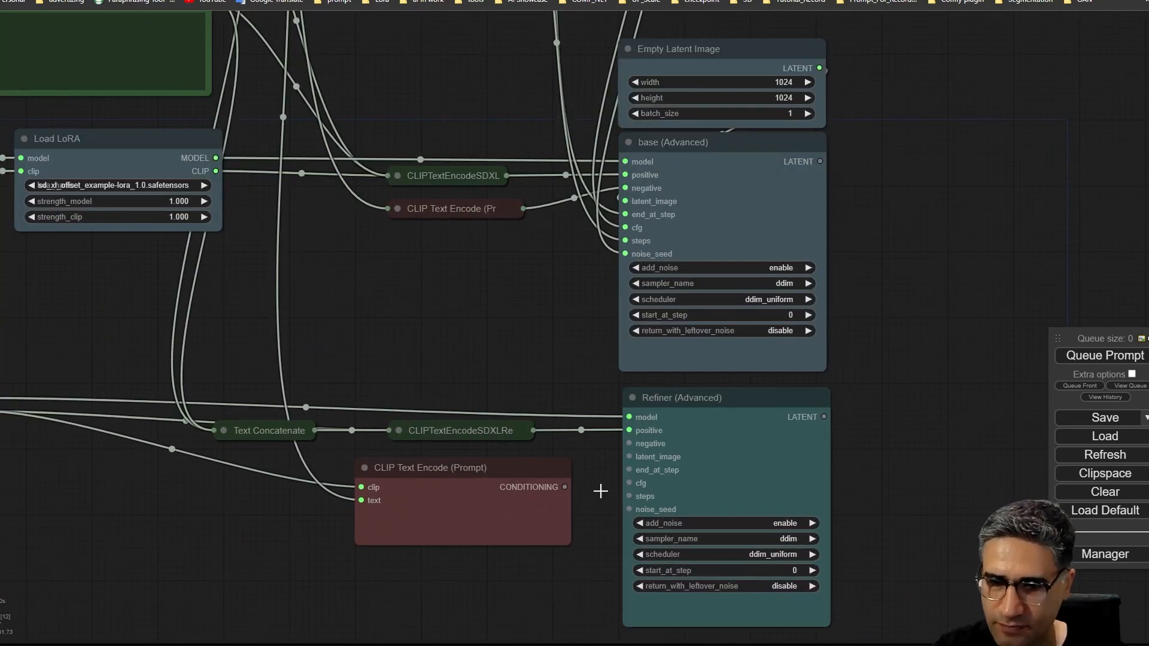
{"action": "left_click_drag", "start_coordinate": [562, 488], "coordinate": [629, 443]}
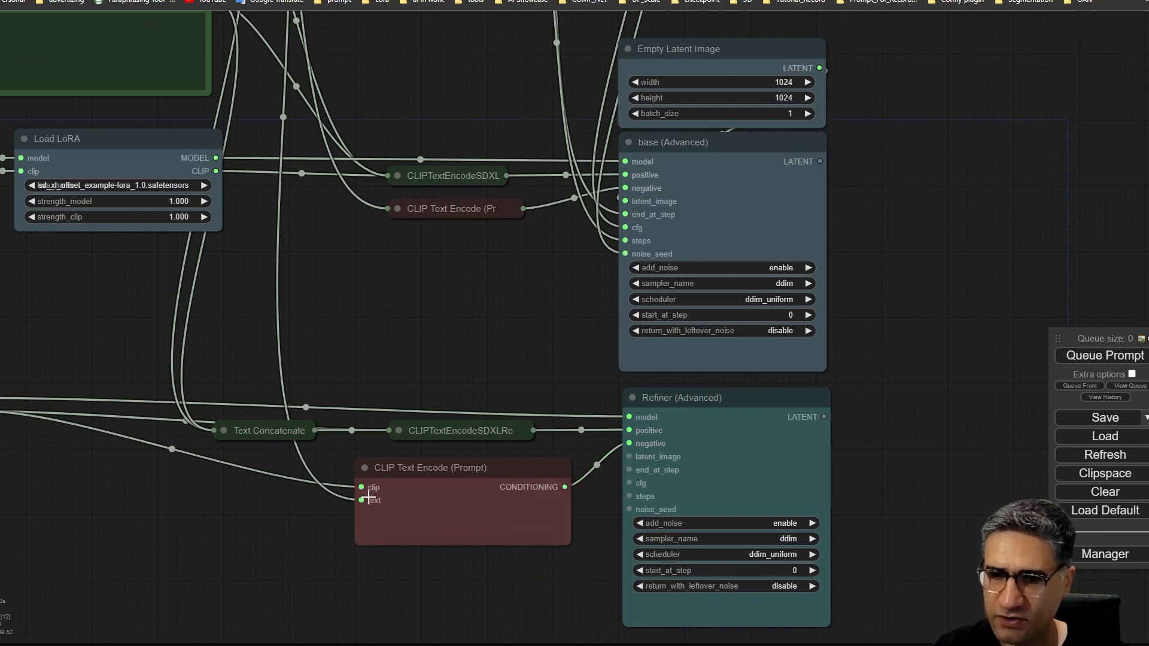
Collapse the lower red CLIP Text Encode (Prompt) node and place it just below CLIPTextEncodeSDXLRefiner
{"action": "left_click", "coordinate": [365, 467]}
{"action": "left_click_drag", "start_coordinate": [449, 467], "coordinate": [499, 453]}
{"action": "left_click", "coordinate": [500, 557]}
Connect base (Advanced)'s LATENT output to Refiner (Advanced)'s latent_image input
{"action": "left_click_drag", "start_coordinate": [499, 560], "coordinate": [270, 500]}
{"action": "scroll", "coordinate": [381, 450], "scroll_direction": "up", "scroll_amount": 5}
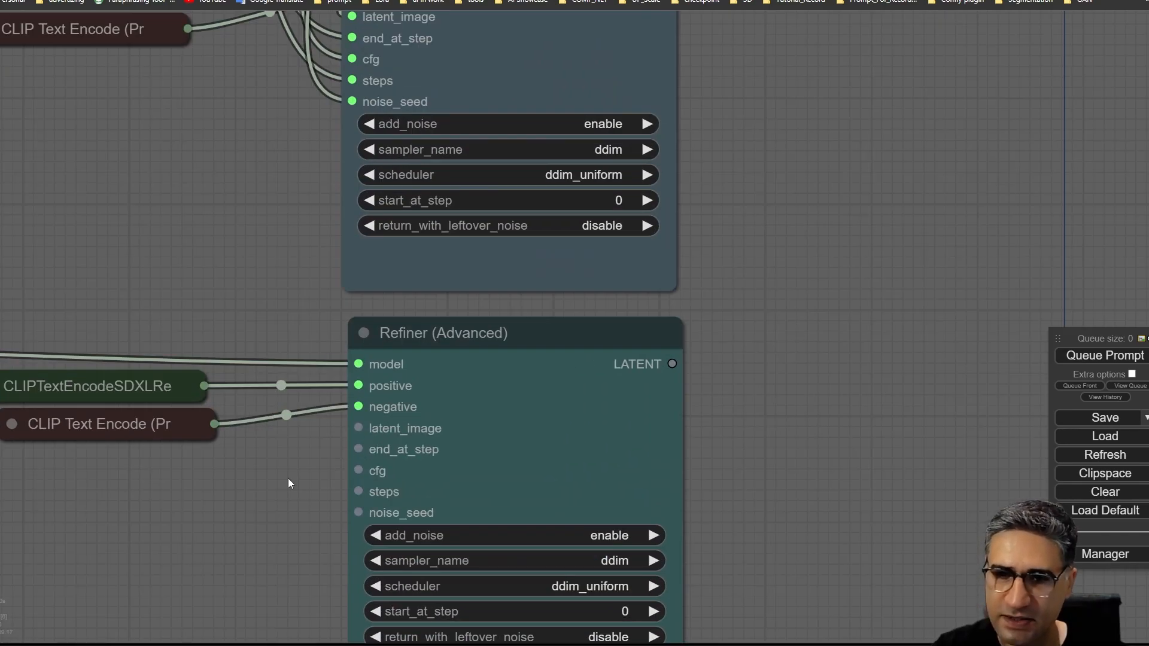
{"action": "scroll", "coordinate": [289, 484], "scroll_direction": "down", "scroll_amount": 3}
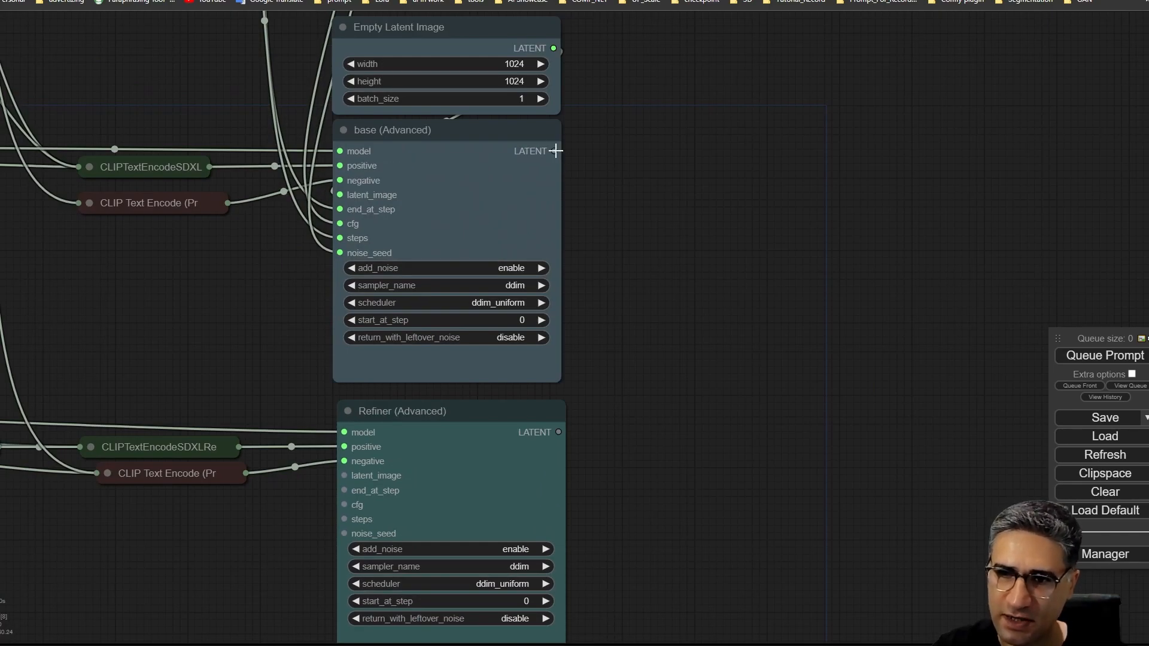
{"action": "left_click_drag", "start_coordinate": [556, 151], "coordinate": [341, 476]}
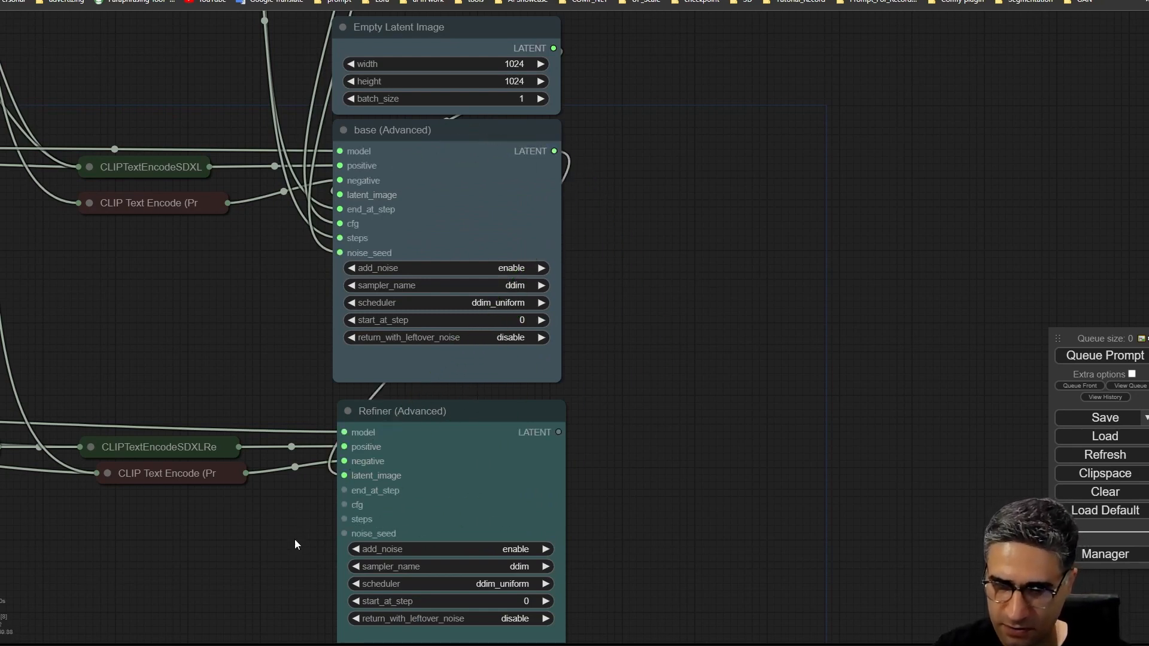
Bring Refiner (Advanced) up beside the purple primitives and connect SEED to its noise_seed input and CFG to its cfg input
{"action": "left_click_drag", "start_coordinate": [299, 535], "coordinate": [321, 470]}
{"action": "scroll", "coordinate": [321, 469], "scroll_direction": "down", "scroll_amount": 4}
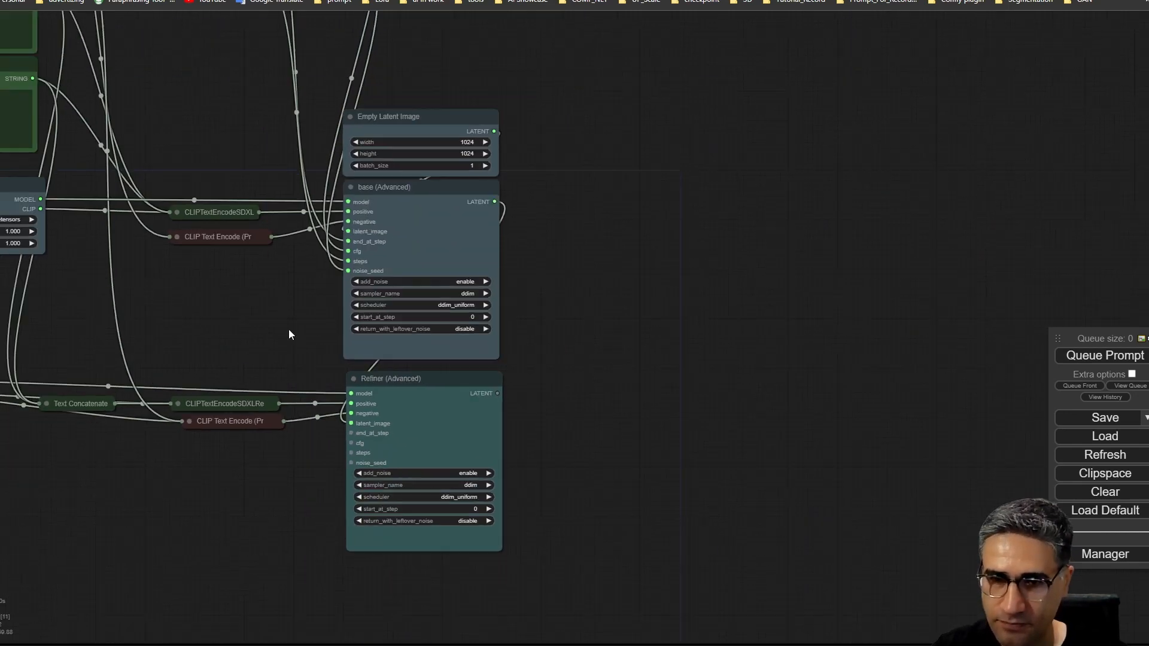
{"action": "left_click_drag", "start_coordinate": [258, 273], "coordinate": [275, 421]}
{"action": "scroll", "coordinate": [280, 398], "scroll_direction": "down", "scroll_amount": 2}
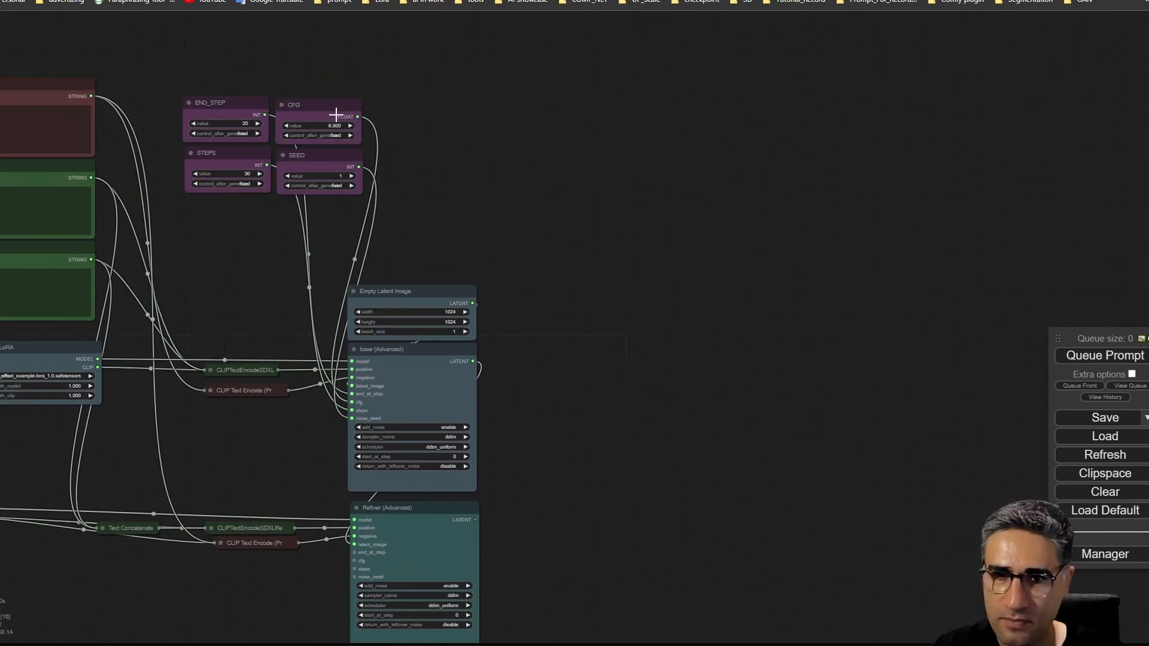
{"action": "left_click_drag", "start_coordinate": [532, 258], "coordinate": [460, 196]}
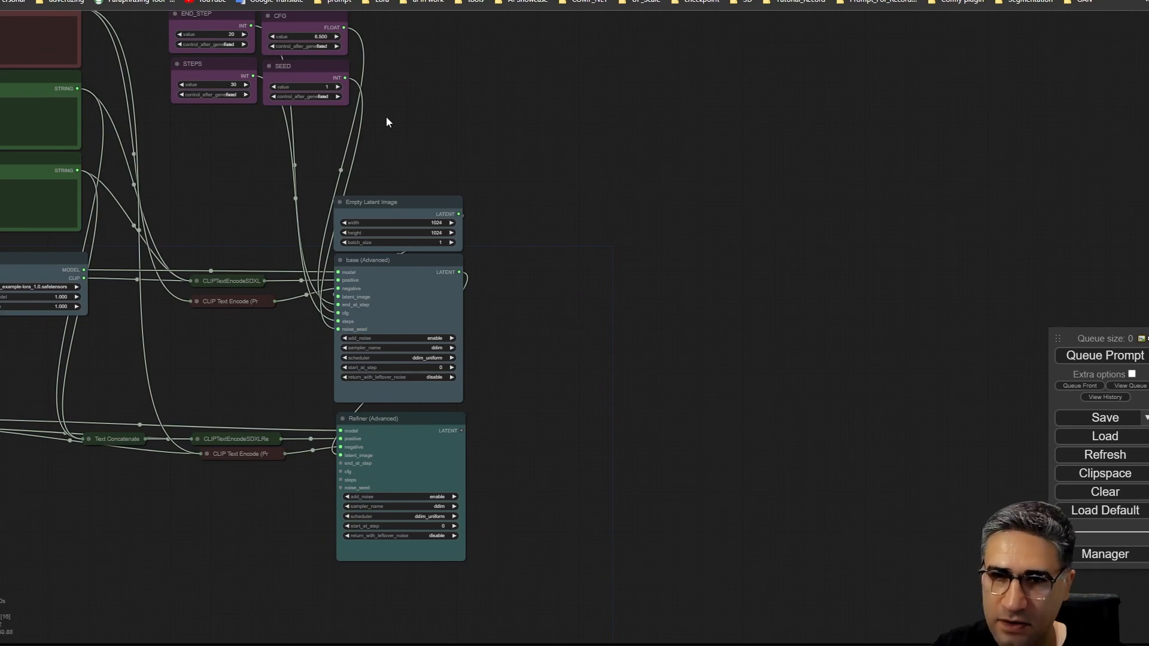
{"action": "left_click_drag", "start_coordinate": [443, 117], "coordinate": [453, 141]}
{"action": "left_click_drag", "start_coordinate": [407, 452], "coordinate": [467, 41]}
{"action": "scroll", "coordinate": [370, 107], "scroll_direction": "up", "scroll_amount": 10}
{"action": "left_click_drag", "start_coordinate": [404, 133], "coordinate": [452, 440]}
{"action": "left_click_drag", "start_coordinate": [374, 395], "coordinate": [515, 374]}
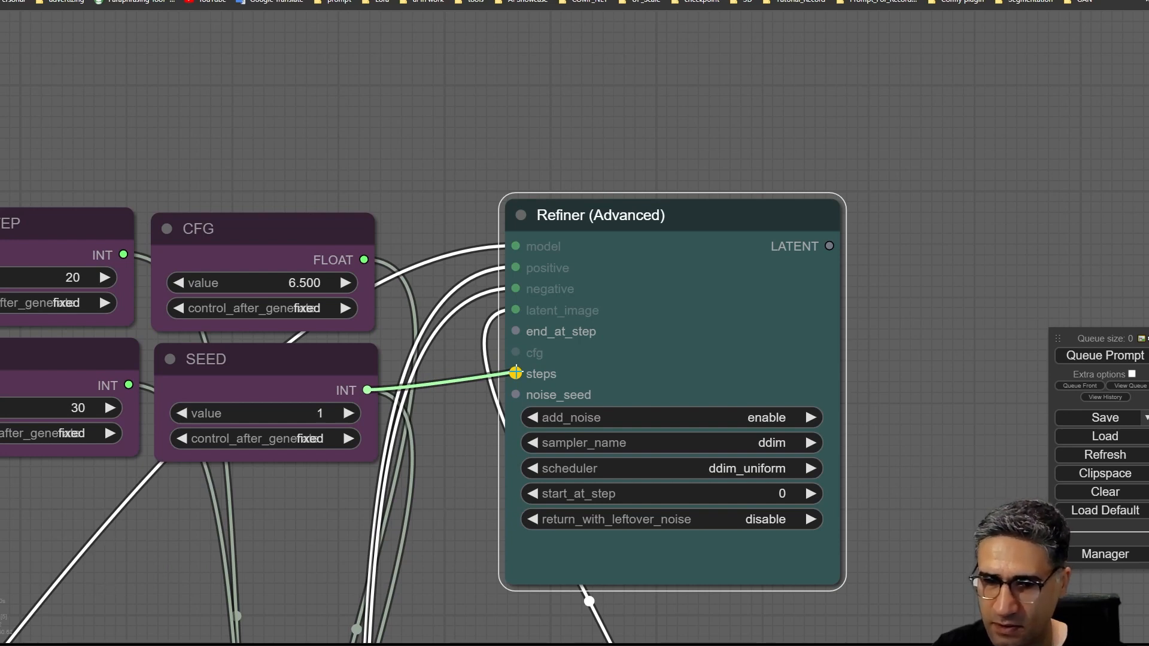
{"action": "left_click_drag", "start_coordinate": [515, 374], "coordinate": [516, 395]}
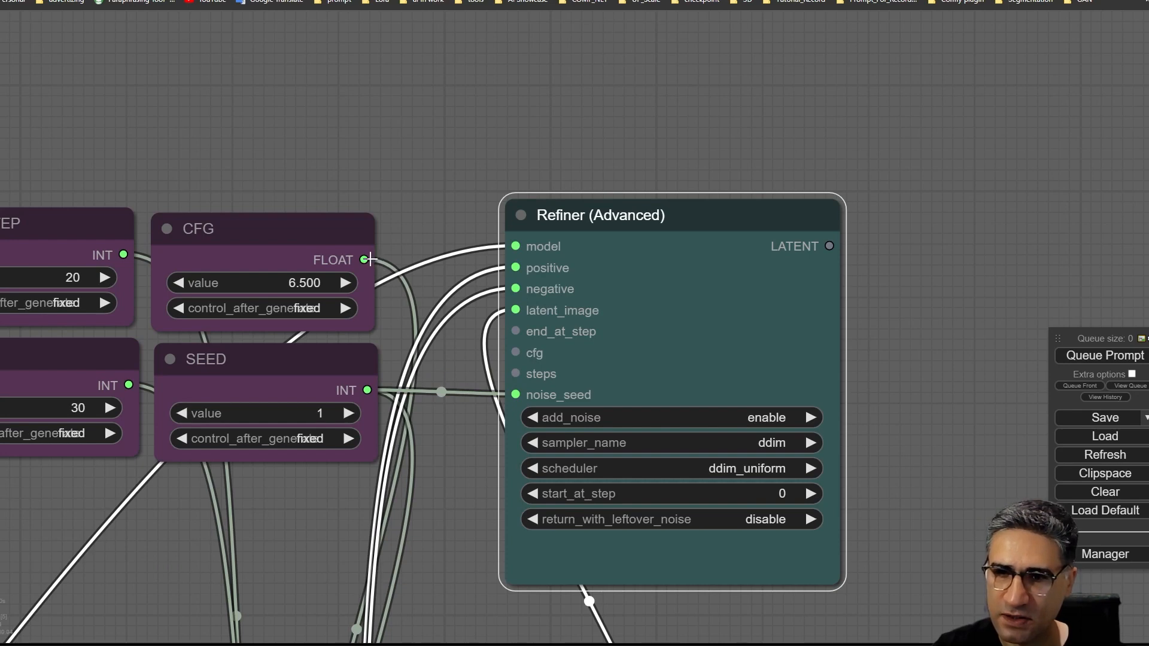
{"action": "left_click_drag", "start_coordinate": [364, 260], "coordinate": [515, 353]}
Move Refiner (Advanced) farther from the primitives, convert its end_at_step input back to a widget and set it to 1000
{"action": "left_click_drag", "start_coordinate": [167, 206], "coordinate": [334, 173]}
{"action": "left_click_drag", "start_coordinate": [290, 222], "coordinate": [258, 228]}
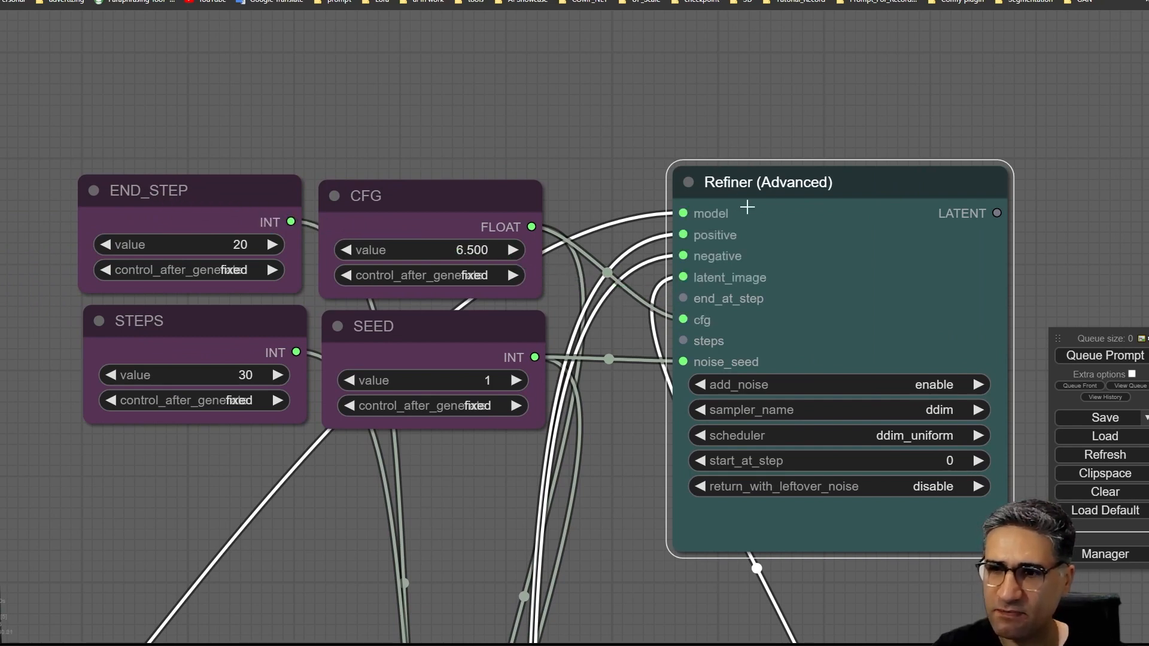
{"action": "left_click_drag", "start_coordinate": [771, 195], "coordinate": [866, 166]}
{"action": "left_click_drag", "start_coordinate": [670, 83], "coordinate": [462, 18]}
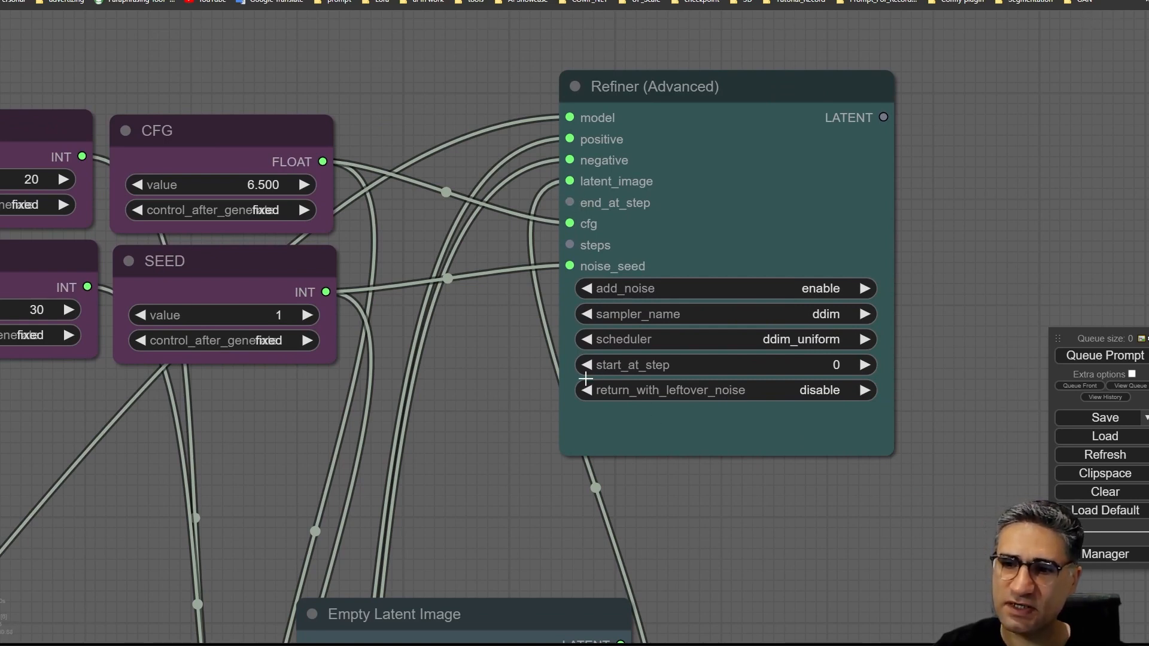
{"action": "right_click", "coordinate": [672, 85]}
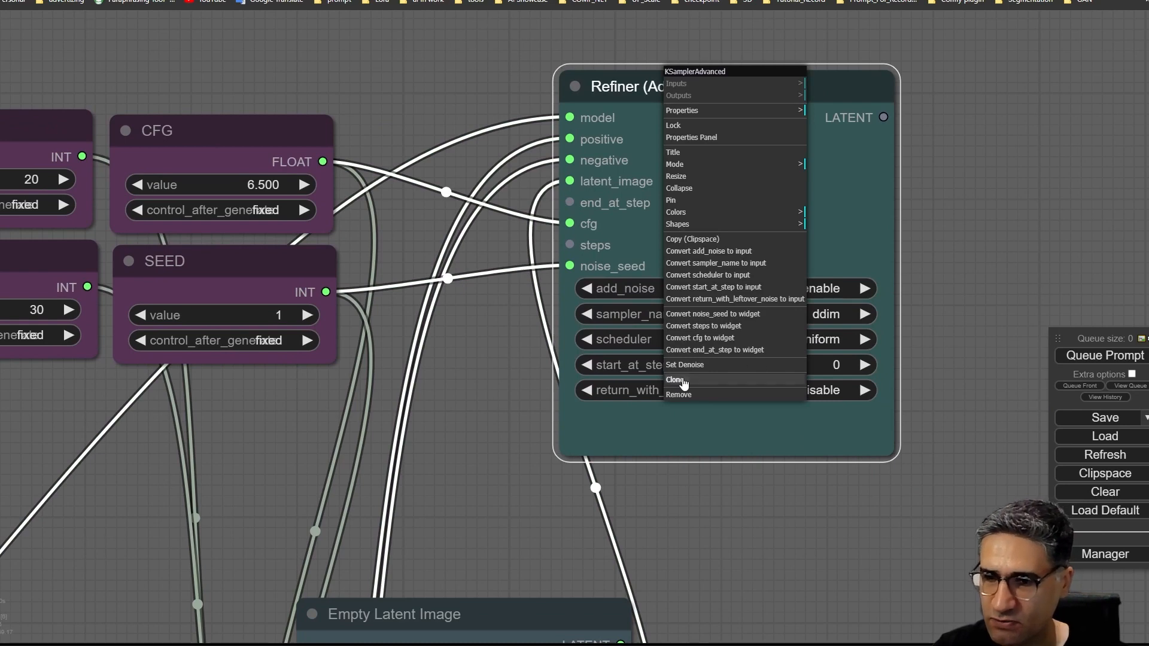
{"action": "left_click", "coordinate": [733, 350]}
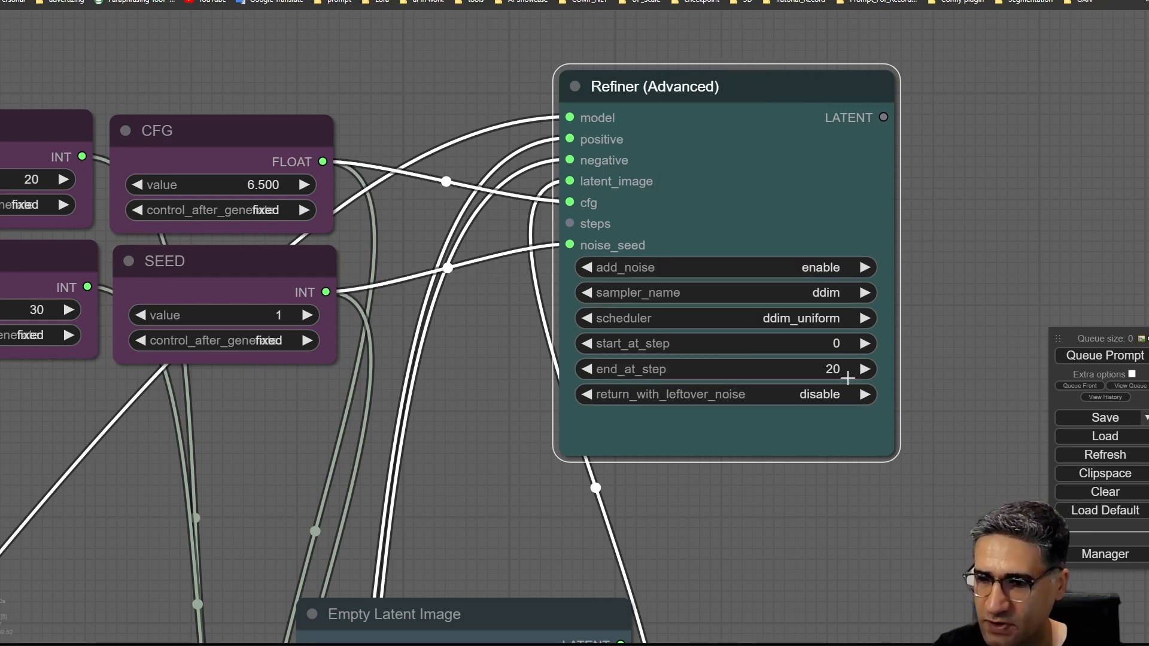
{"action": "left_click", "coordinate": [737, 367]}
{"action": "type", "text": "1000"}
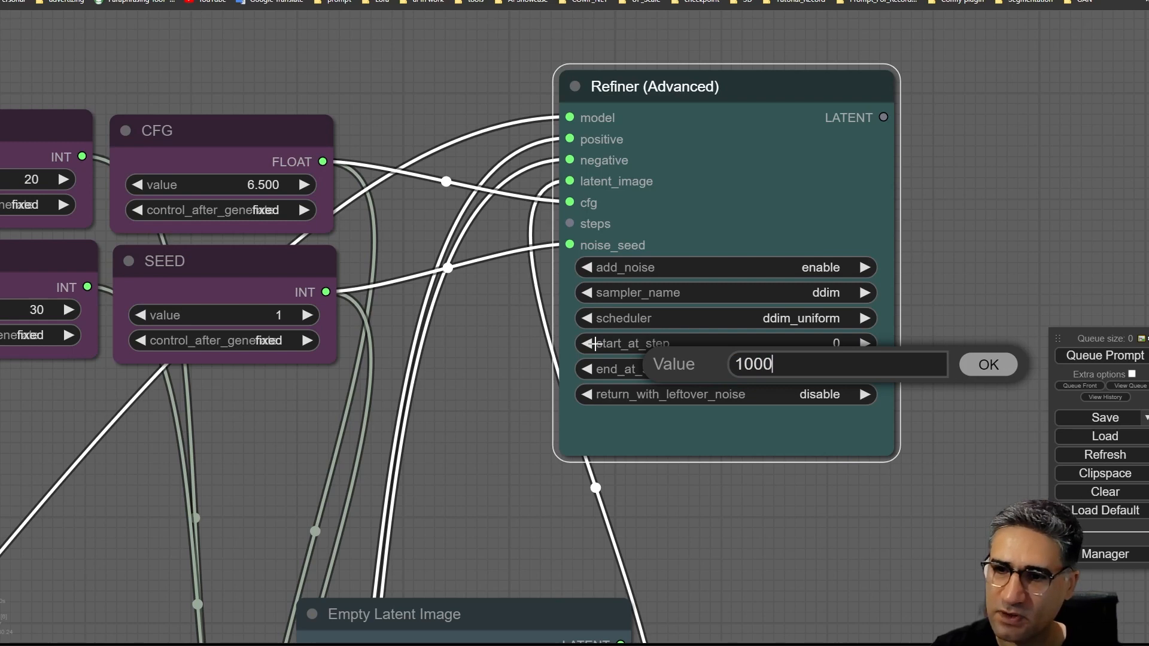
{"action": "key", "text": "Return"}
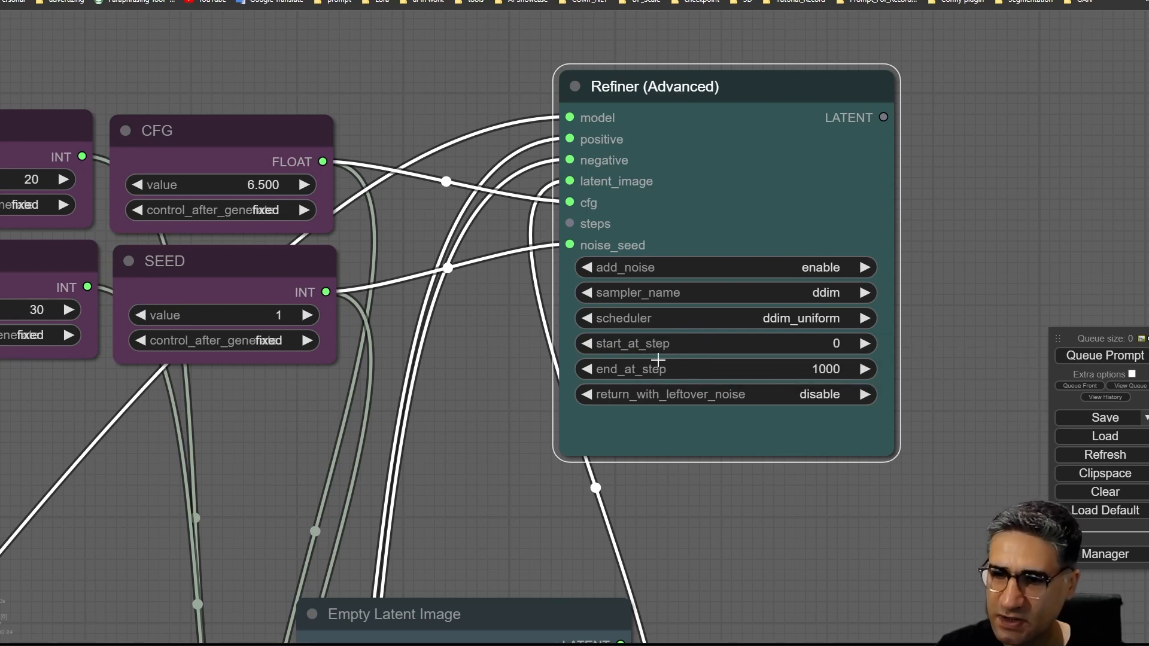
Convert Refiner (Advanced)'s start_at_step to an input and connect the END_STEP primitive to it
{"action": "right_click", "coordinate": [695, 84]}
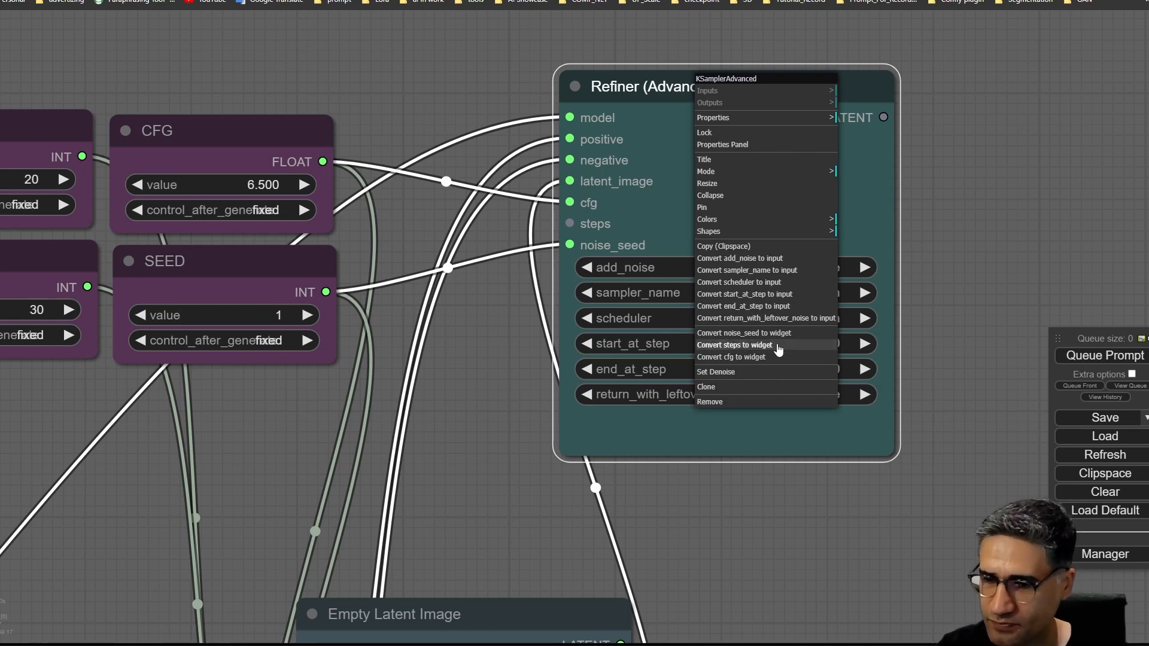
{"action": "left_click", "coordinate": [735, 294]}
{"action": "left_click_drag", "start_coordinate": [365, 380], "coordinate": [548, 356]}
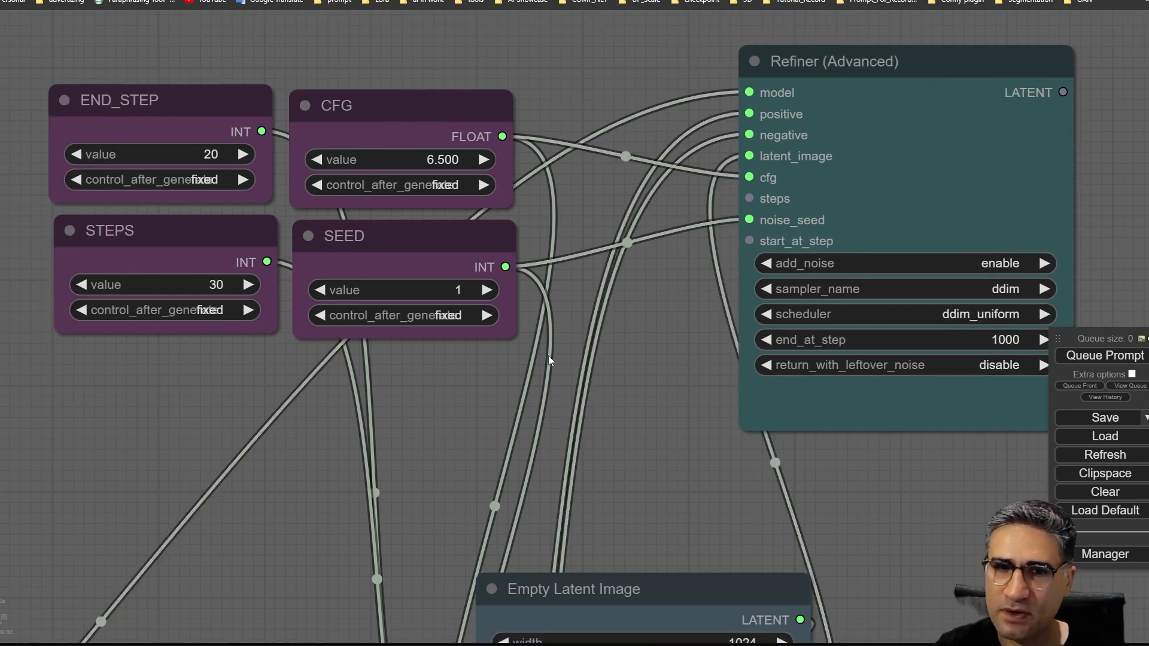
{"action": "scroll", "coordinate": [548, 355], "scroll_direction": "down", "scroll_amount": 4}
{"action": "left_click_drag", "start_coordinate": [613, 406], "coordinate": [579, 306]}
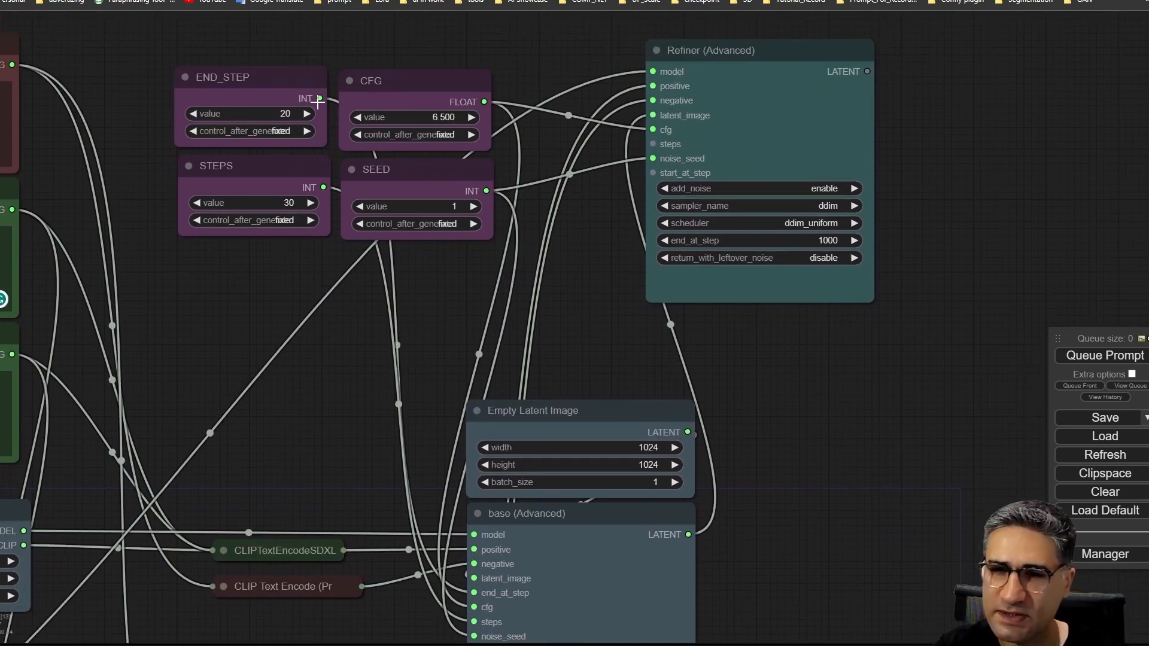
{"action": "left_click_drag", "start_coordinate": [320, 98], "coordinate": [653, 173]}
Connect the STEPS primitive to Refiner (Advanced)'s steps input, adjusting the sampler's position slightly
{"action": "left_click_drag", "start_coordinate": [609, 298], "coordinate": [589, 119]}
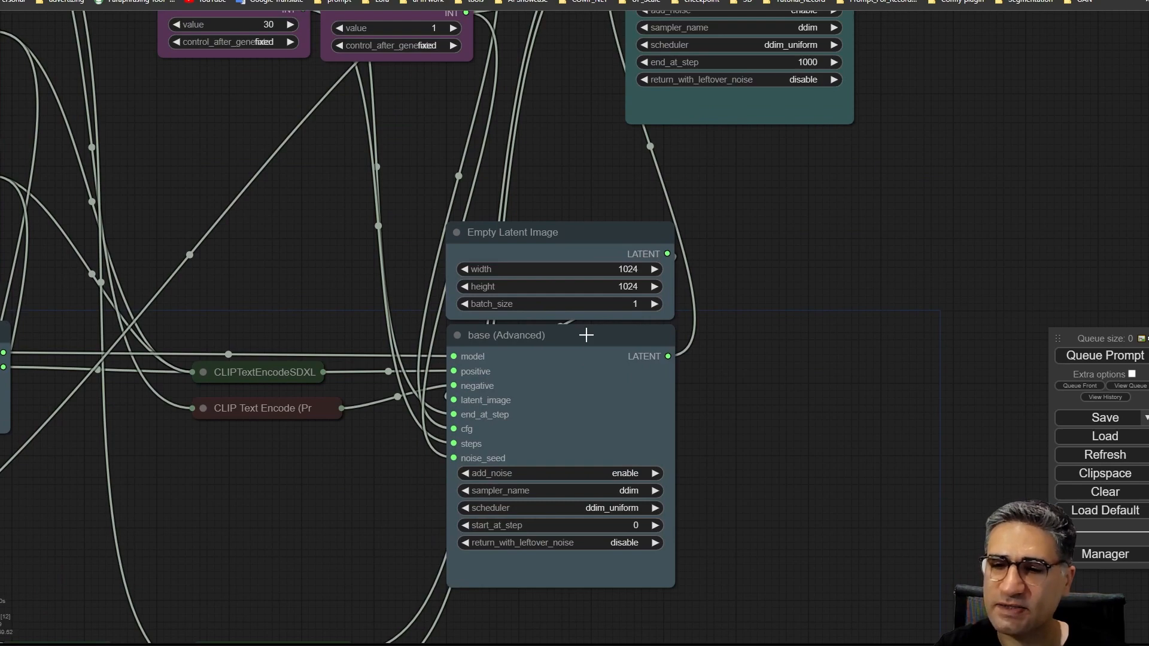
{"action": "left_click_drag", "start_coordinate": [515, 108], "coordinate": [451, 403]}
{"action": "left_click_drag", "start_coordinate": [624, 167], "coordinate": [645, 168]}
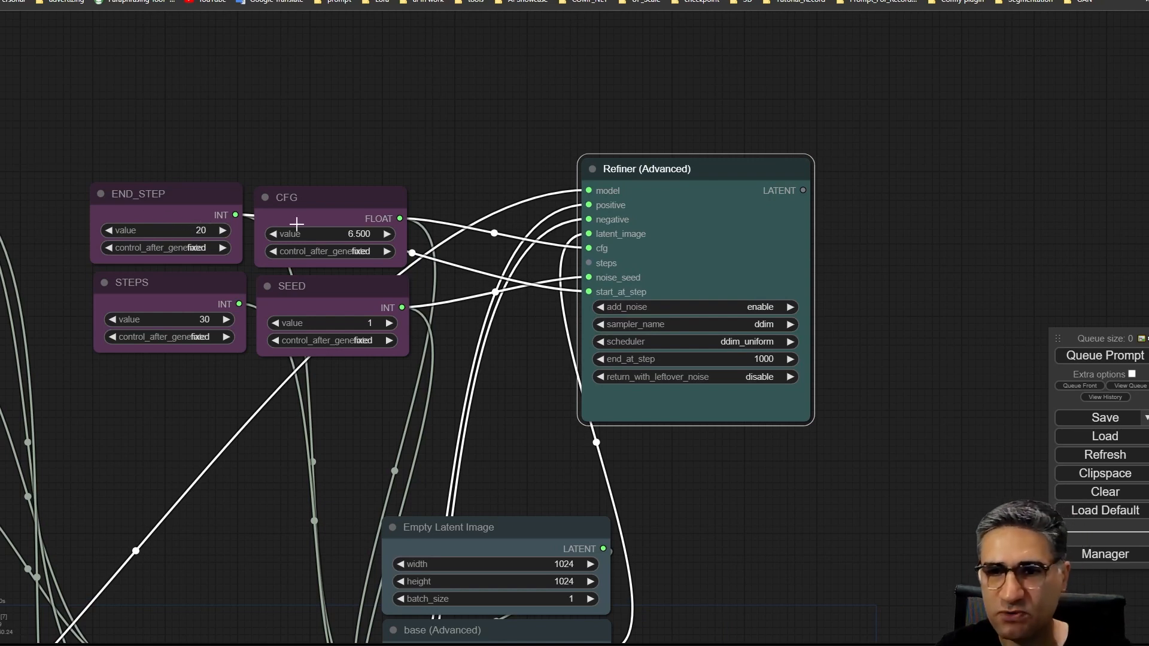
{"action": "left_click_drag", "start_coordinate": [536, 430], "coordinate": [457, 438]}
{"action": "scroll", "coordinate": [458, 407], "scroll_direction": "up", "scroll_amount": 2}
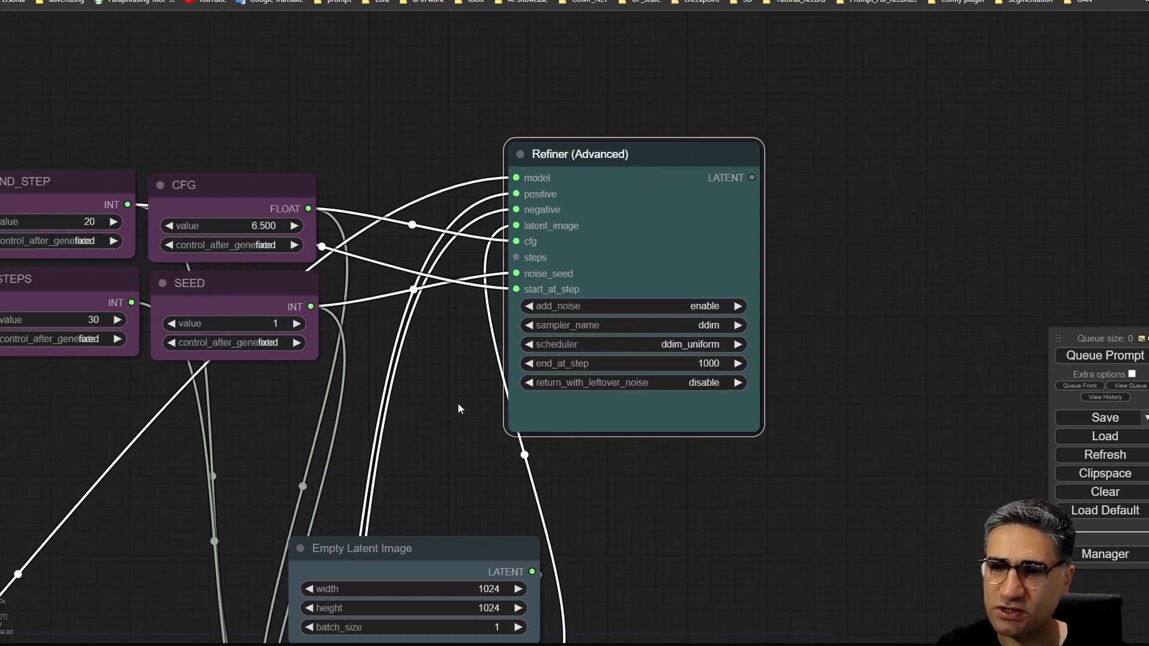
{"action": "left_click_drag", "start_coordinate": [350, 369], "coordinate": [496, 372]}
{"action": "left_click_drag", "start_coordinate": [245, 297], "coordinate": [667, 246]}
Move Refiner (Advanced) back directly below base (Advanced) and line the two samplers up with a small gap
{"action": "scroll", "coordinate": [628, 382], "scroll_direction": "down", "scroll_amount": 5}
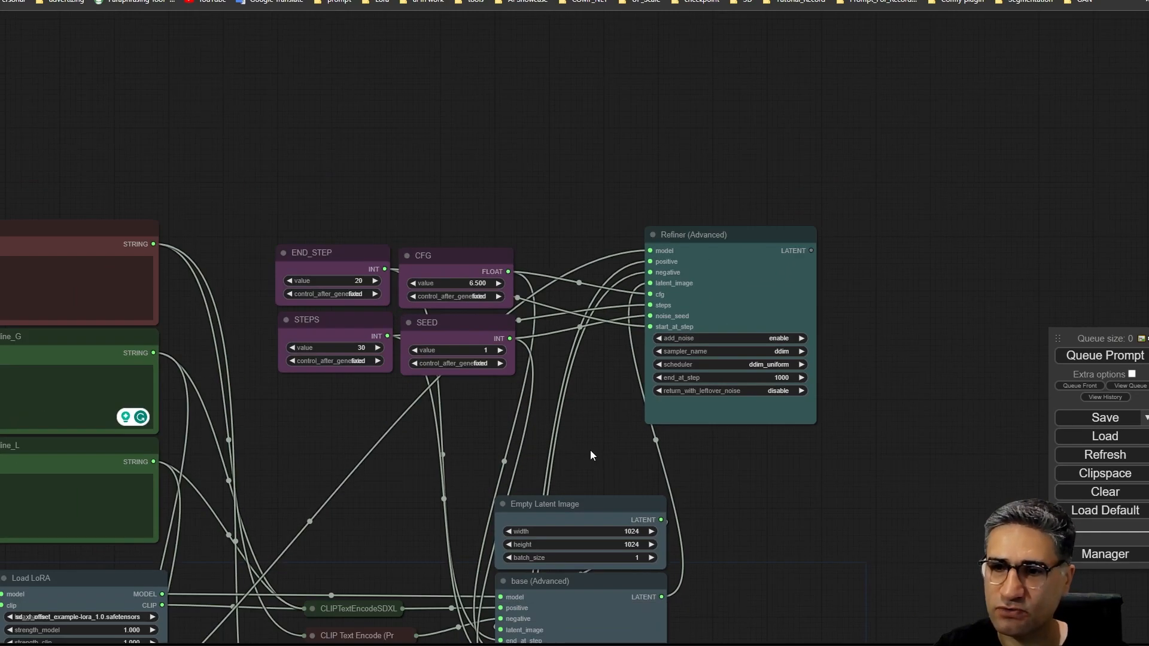
{"action": "left_click_drag", "start_coordinate": [590, 451], "coordinate": [570, 211]}
{"action": "left_click_drag", "start_coordinate": [758, 74], "coordinate": [614, 645]}
{"action": "left_click_drag", "start_coordinate": [690, 593], "coordinate": [706, 242]}
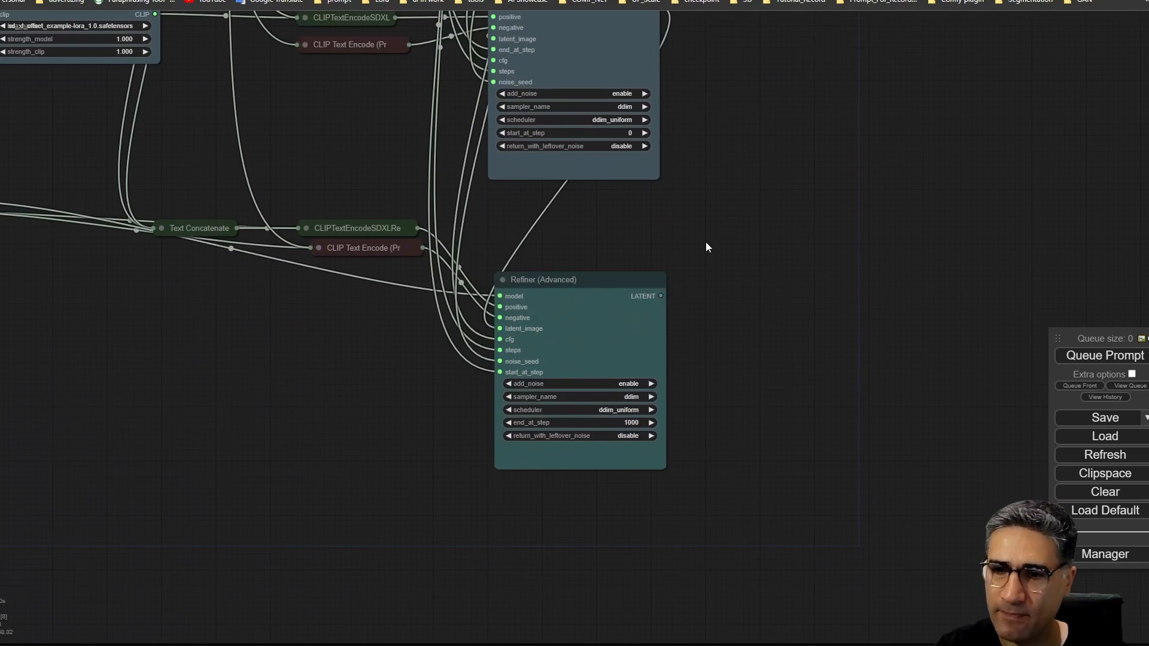
{"action": "left_click_drag", "start_coordinate": [593, 257], "coordinate": [587, 136]}
{"action": "left_click_drag", "start_coordinate": [382, 78], "coordinate": [562, 377]}
{"action": "left_click_drag", "start_coordinate": [522, 242], "coordinate": [361, 203]}
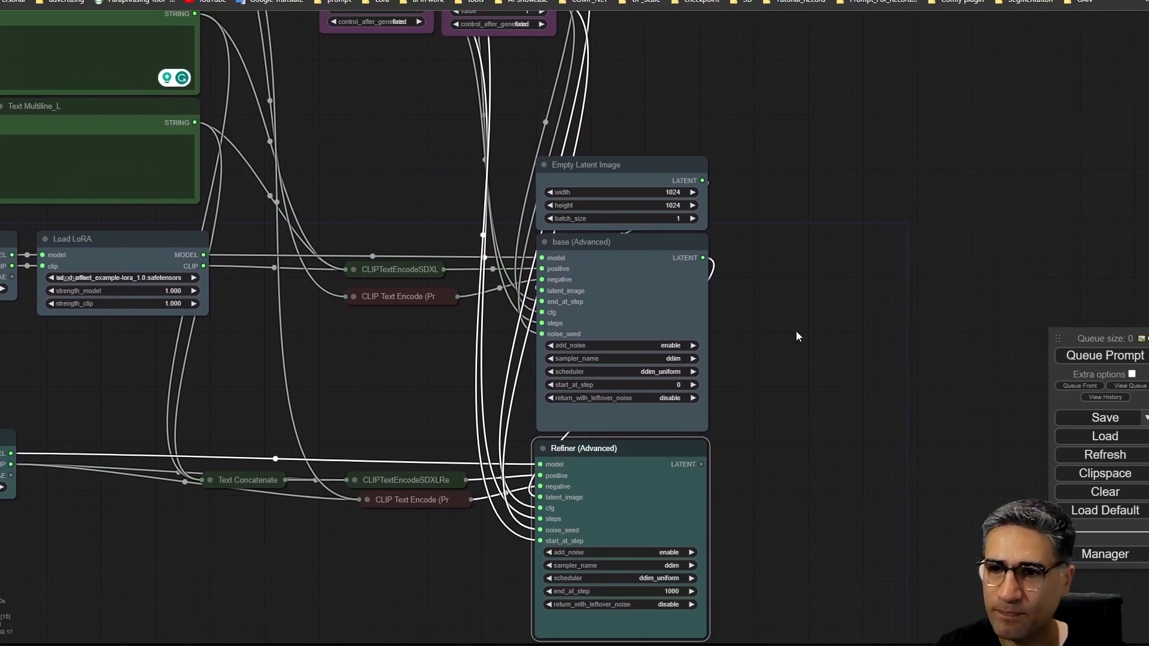
{"action": "left_click_drag", "start_coordinate": [777, 453], "coordinate": [691, 301]}
{"action": "scroll", "coordinate": [647, 319], "scroll_direction": "up", "scroll_amount": 5}
{"action": "left_click_drag", "start_coordinate": [644, 350], "coordinate": [653, 316]}
{"action": "left_click_drag", "start_coordinate": [515, 252], "coordinate": [517, 254]}
{"action": "left_click_drag", "start_coordinate": [223, 397], "coordinate": [216, 379]}
{"action": "scroll", "coordinate": [239, 408], "scroll_direction": "down", "scroll_amount": 5}
Align the refiner's Load Checkpoint node with Refiner (Advanced)
{"action": "left_click_drag", "start_coordinate": [282, 433], "coordinate": [693, 357]}
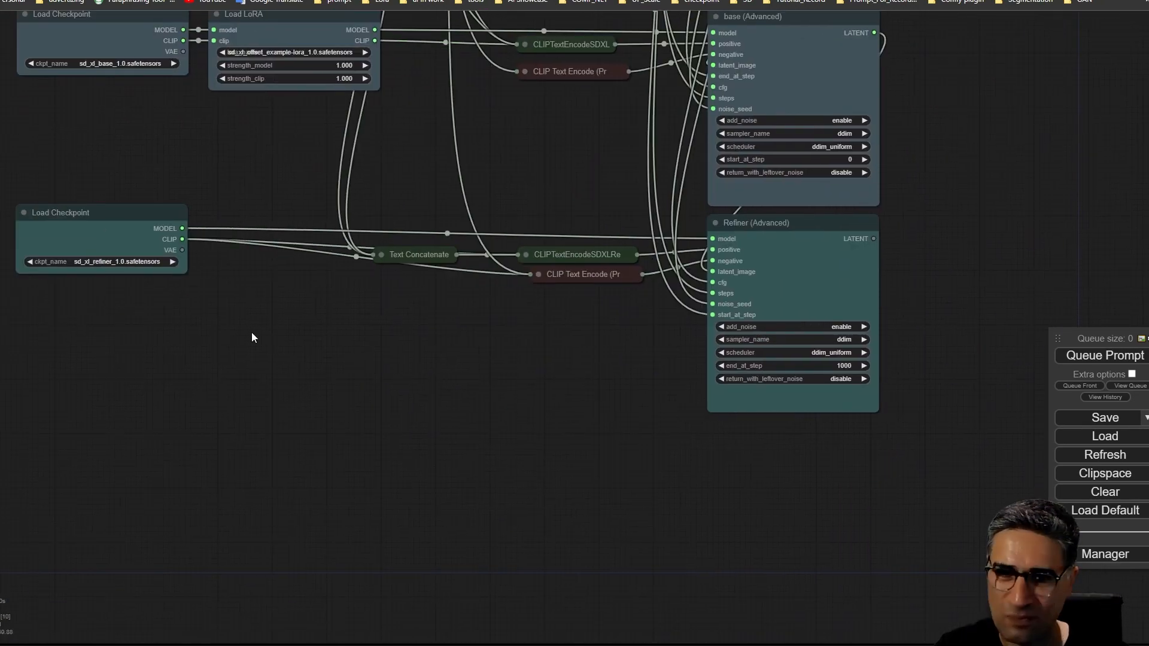
{"action": "left_click_drag", "start_coordinate": [251, 337], "coordinate": [260, 360]}
{"action": "left_click_drag", "start_coordinate": [126, 244], "coordinate": [118, 256]}
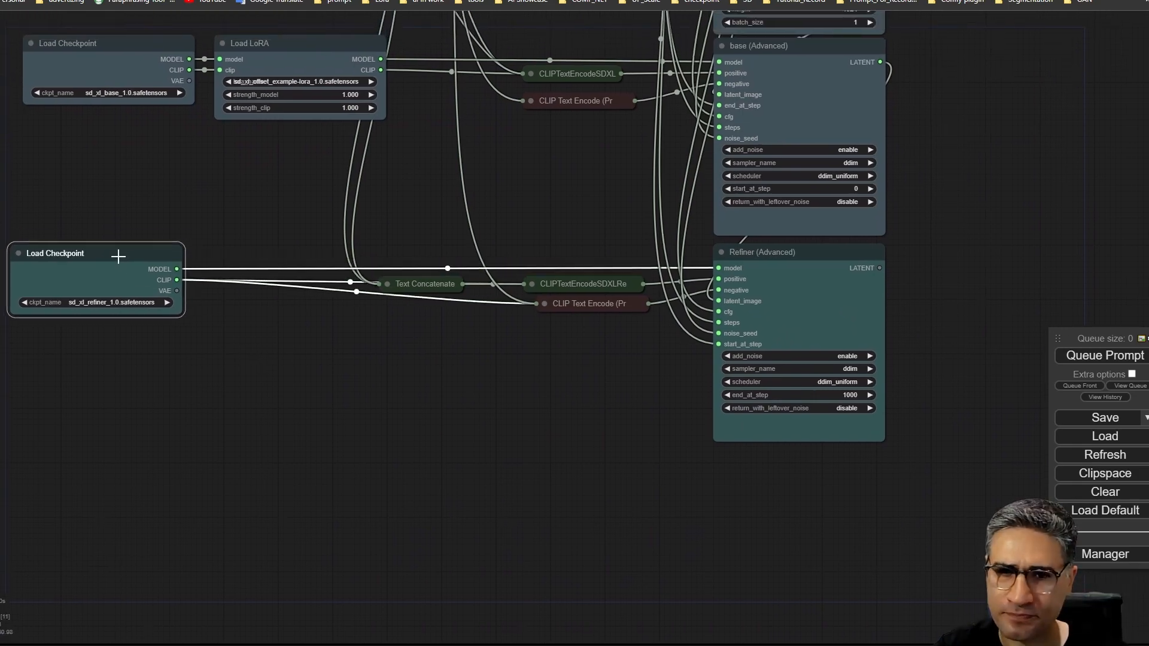
Add a reroute on the refiner checkpoint's VAE output and place it just past Refiner (Advanced), on its output side
{"action": "left_click_drag", "start_coordinate": [177, 290], "coordinate": [767, 395]}
{"action": "left_click", "coordinate": [501, 349]}
{"action": "scroll", "coordinate": [359, 335], "scroll_direction": "up", "scroll_amount": 8}
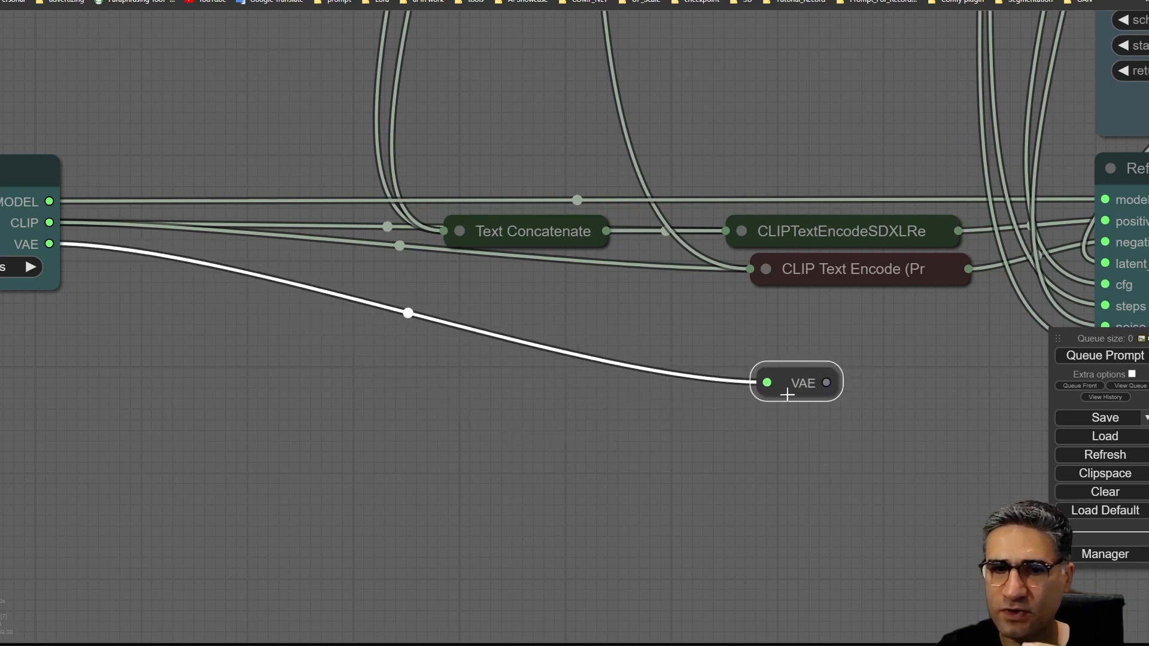
{"action": "left_click_drag", "start_coordinate": [632, 424], "coordinate": [365, 400]}
{"action": "scroll", "coordinate": [395, 399], "scroll_direction": "down", "scroll_amount": 4}
{"action": "left_click_drag", "start_coordinate": [478, 368], "coordinate": [942, 364]}
{"action": "left_click_drag", "start_coordinate": [984, 237], "coordinate": [620, 162]}
{"action": "left_click_drag", "start_coordinate": [593, 277], "coordinate": [619, 234]}
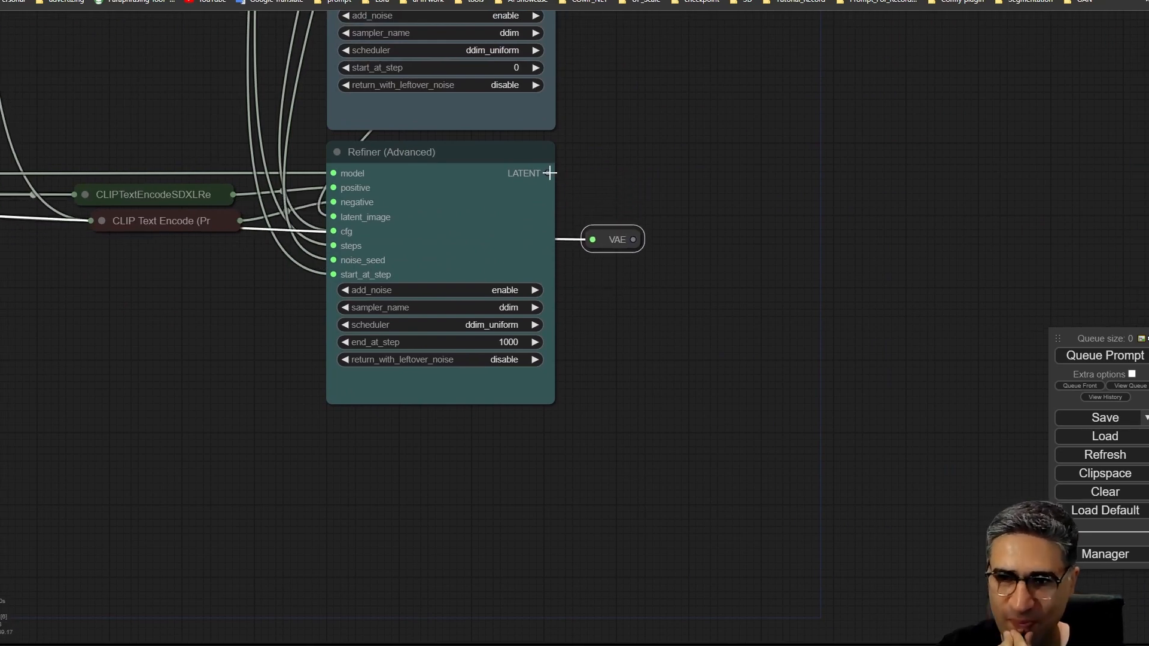
Add a VAE Decode node from Refiner (Advanced)'s LATENT output and connect the VAE reroute to its vae input
{"action": "left_click_drag", "start_coordinate": [549, 173], "coordinate": [638, 174]}
{"action": "left_click", "coordinate": [680, 226]}
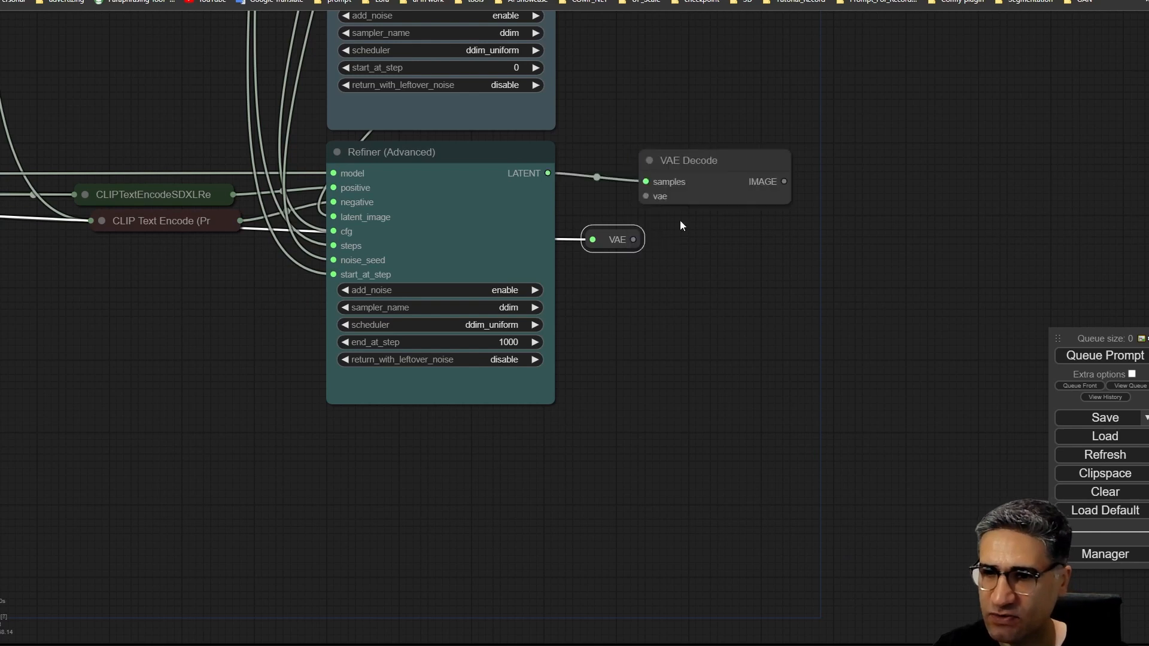
{"action": "left_click_drag", "start_coordinate": [635, 239], "coordinate": [646, 196]}
{"action": "left_click_drag", "start_coordinate": [731, 262], "coordinate": [621, 253]}
Add a Save Image node from VAE Decode's IMAGE output and place it below VAE Decode
{"action": "left_click_drag", "start_coordinate": [674, 172], "coordinate": [650, 286]}
{"action": "left_click", "coordinate": [666, 364]}
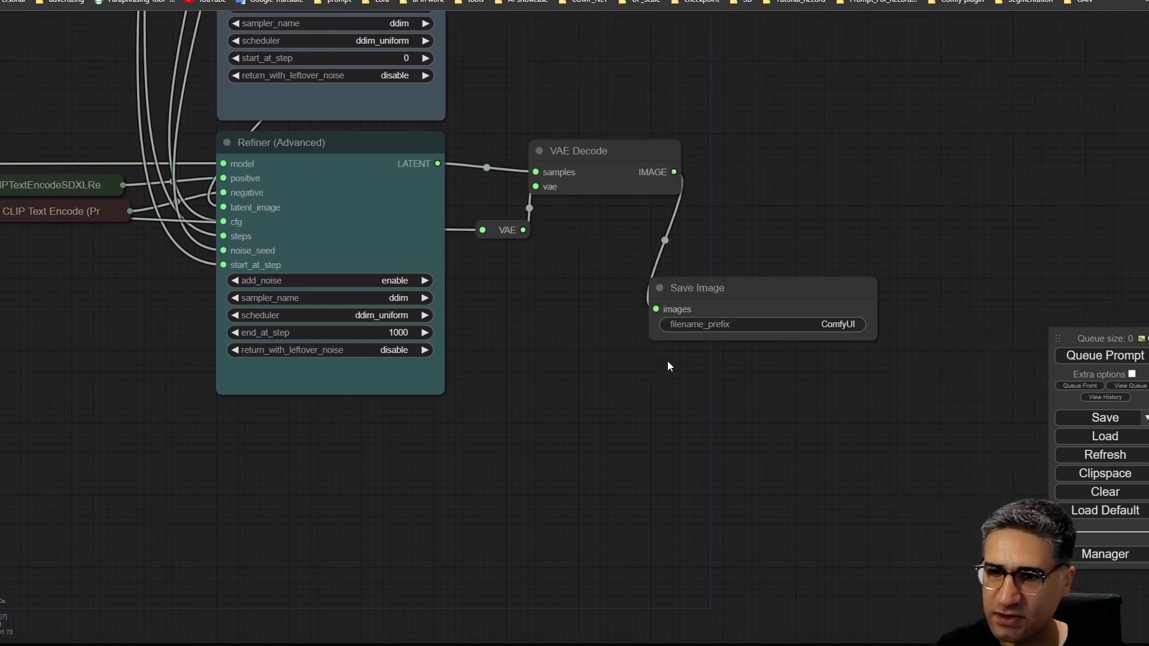
{"action": "left_click_drag", "start_coordinate": [731, 281], "coordinate": [633, 256]}
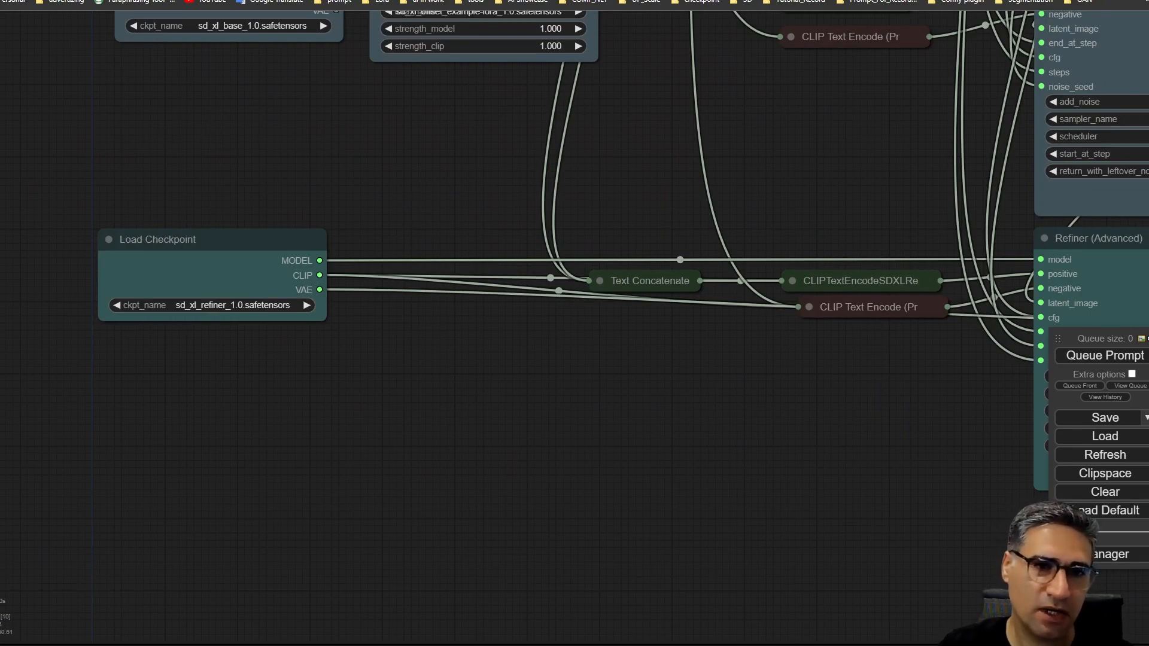
{"action": "left_click_drag", "start_coordinate": [288, 156], "coordinate": [289, 507]}
{"action": "scroll", "coordinate": [262, 99], "scroll_direction": "up", "scroll_amount": 1}
{"action": "left_click_drag", "start_coordinate": [261, 92], "coordinate": [162, 327]}
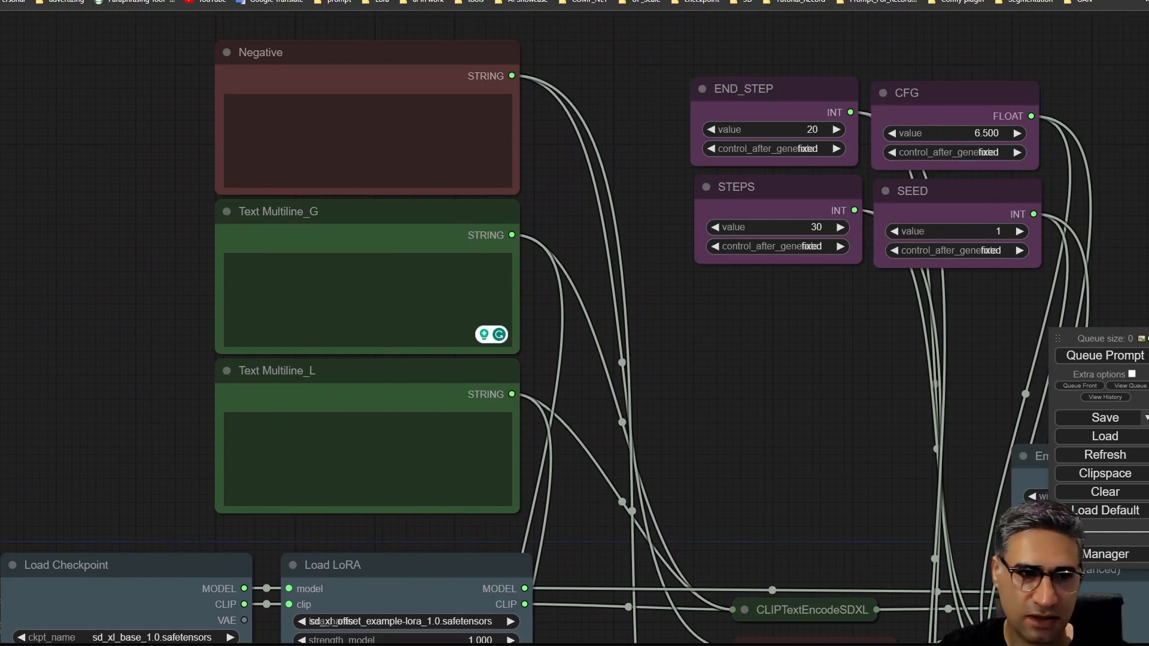
Enter "Delusion of A huge angry, vampire-like wild wolf is eating a corpse in a scene full of blood and filth" in Text Multiline_G
{"action": "left_click", "coordinate": [303, 255]}
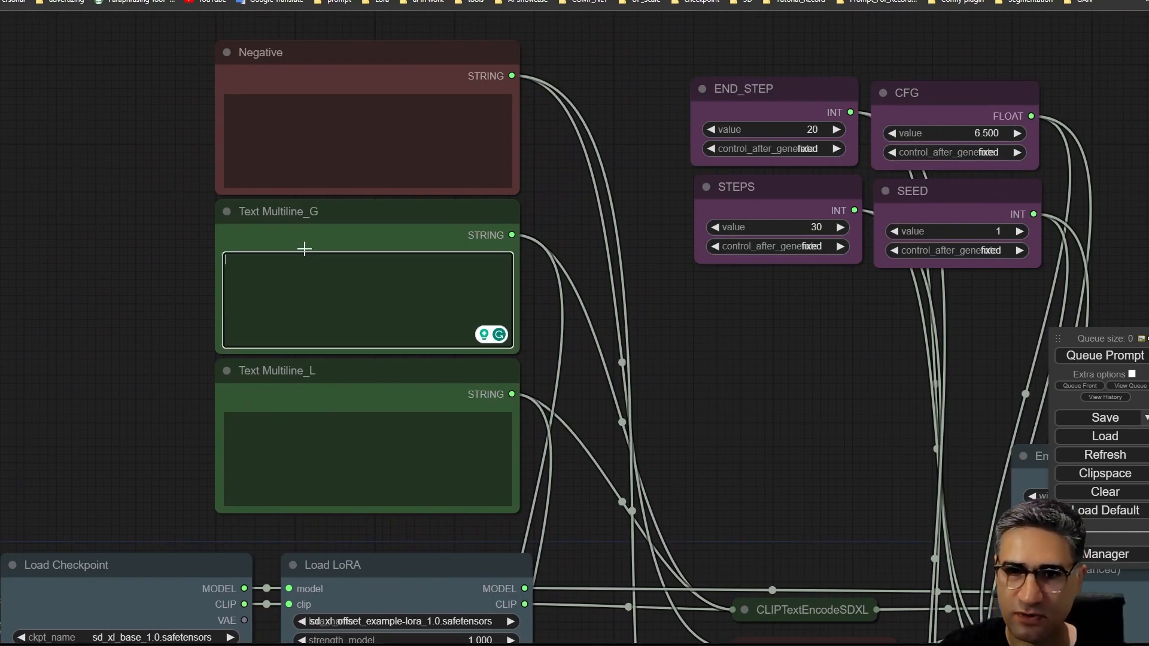
{"action": "type", "text": "Delusion of"}
{"action": "key", "text": "alt+Tab"}
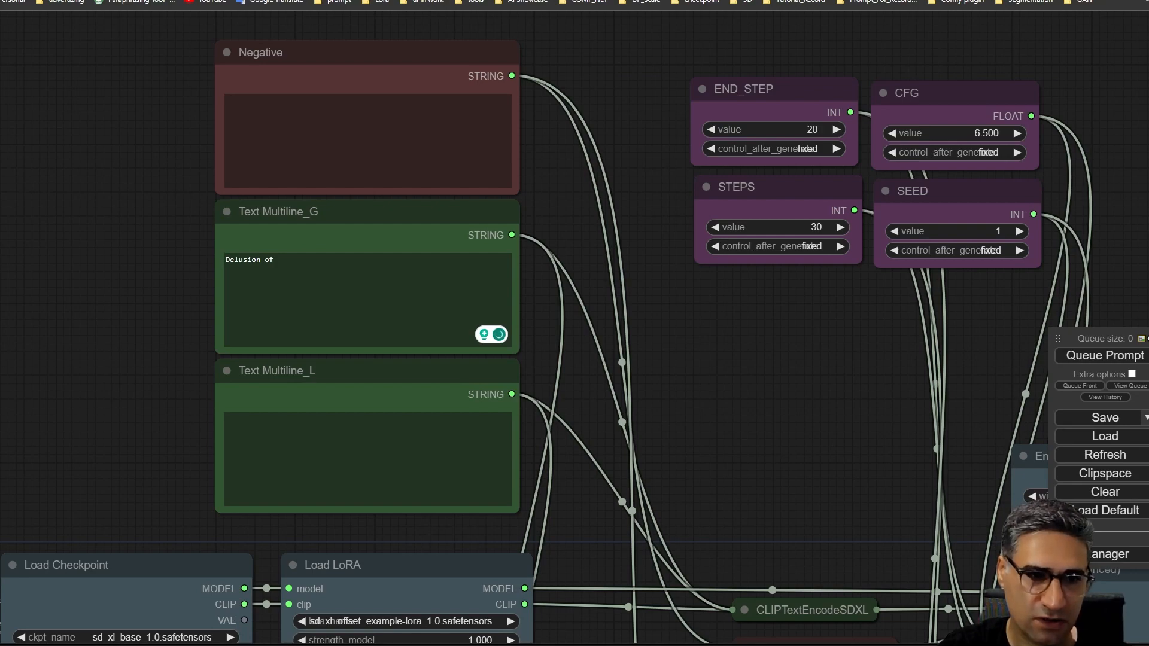
{"action": "left_click", "coordinate": [293, 264]}
{"action": "type", "text": "A huge angry, vampire-like wild wolf is eating a corpse in a scene full of blood and filth"}
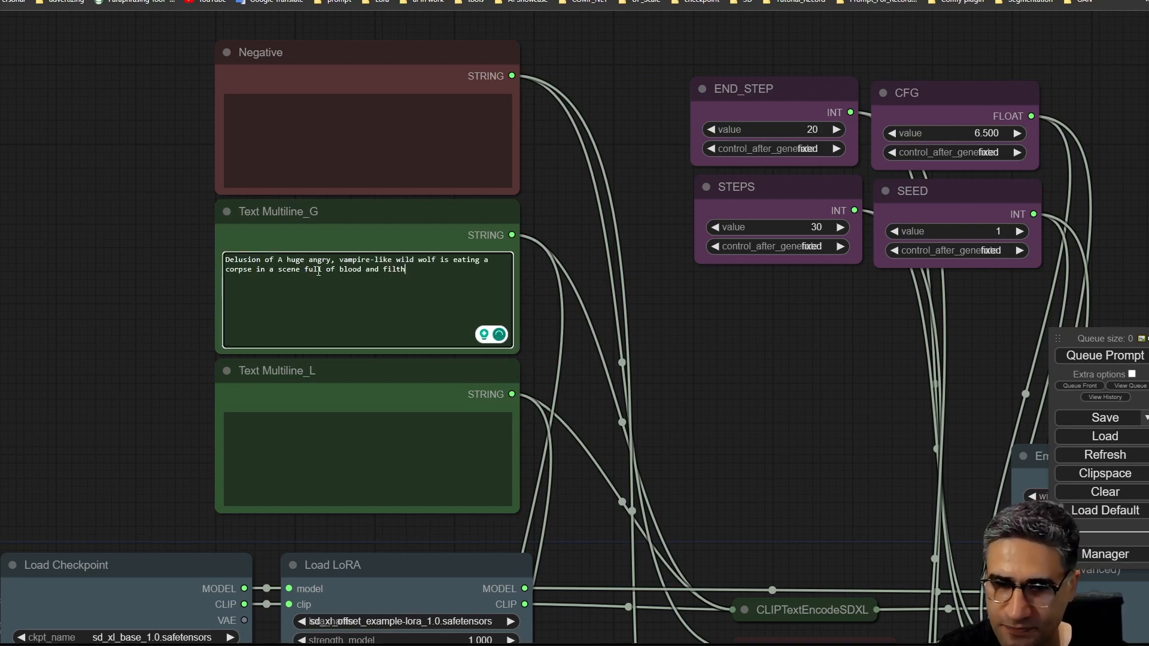
{"action": "scroll", "coordinate": [154, 258], "scroll_direction": "up", "scroll_amount": 6}
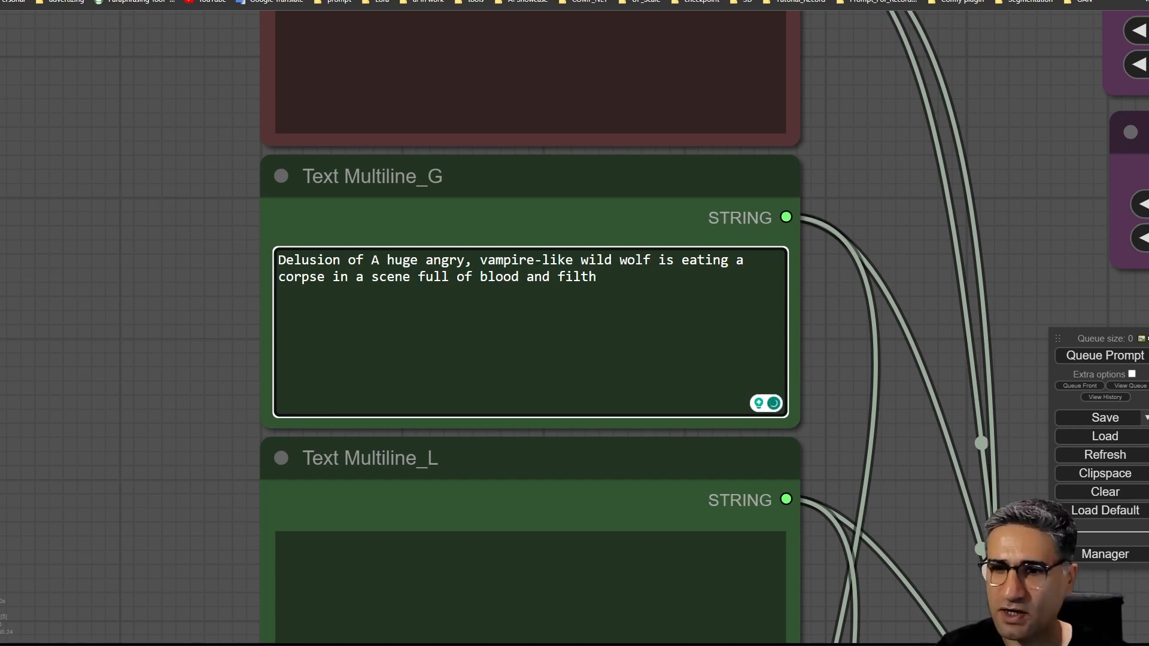
{"action": "scroll", "coordinate": [138, 344], "scroll_direction": "down", "scroll_amount": 6}
Set Text Multiline_L to "A huge vampire-like angry wild wolf, corpse, cinematic photo, wide angle shot, 8k uhd, high quality In a scene full of blood and dirt"
{"action": "left_click_drag", "start_coordinate": [96, 467], "coordinate": [79, 334]}
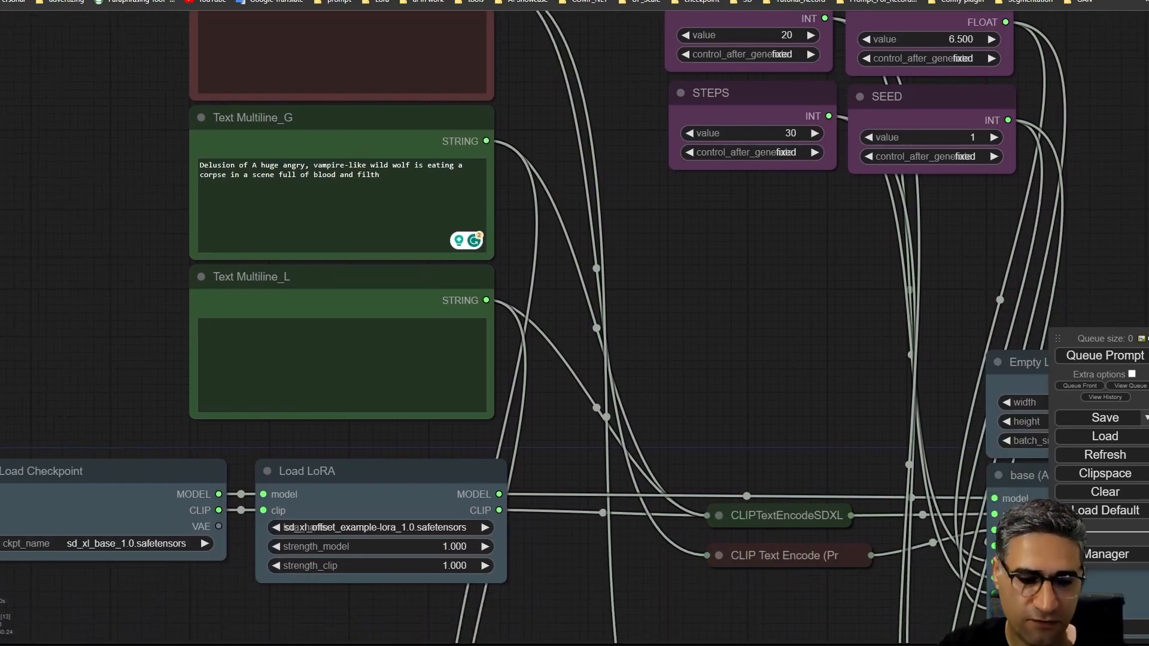
{"action": "left_click", "coordinate": [275, 324]}
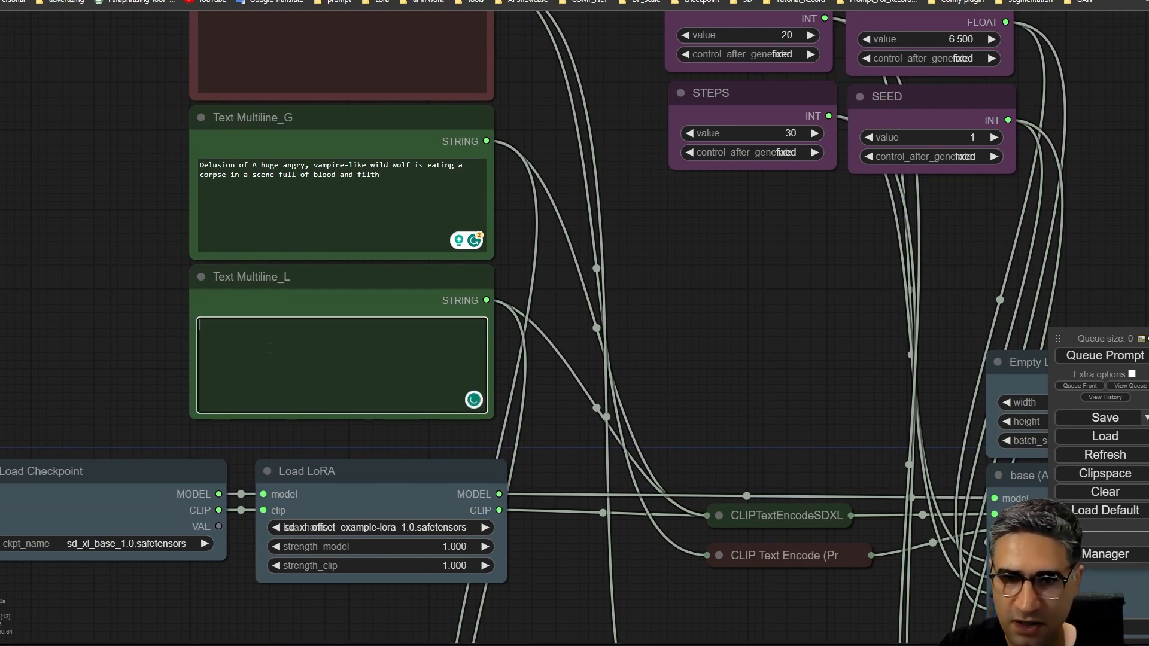
{"action": "type", "text": "A huge vampire-like angry wild wolf, corpse, cinematic photo, wide angle shot, 8k uhd, high quality In a scene full of blood and dirt"}
{"action": "left_click", "coordinate": [113, 272]}
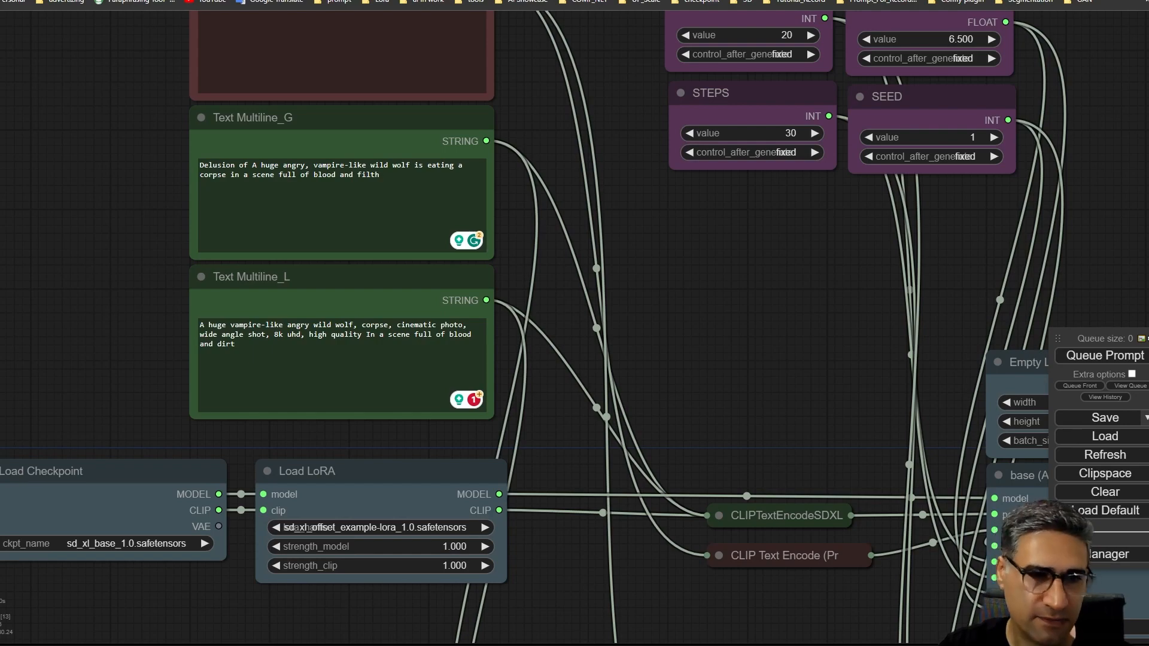
Fill the Negative node with the negative prompt running from "(deformed iris, deformed pupils, semi-realistic, cgi" to "amputation, embedding:UnrealisticDream"
{"action": "left_click_drag", "start_coordinate": [99, 118], "coordinate": [130, 339]}
{"action": "left_click", "coordinate": [277, 235]}
{"action": "type", "text": "(deformed iris, deformed pupils, semi-realistic, cgi, 3d, render, sketch, cartoon, drawing, anime, mutated hands and fingers:1.4), (deformed, distorted, disfigured:1.3), poorly drawn, bad anatomy, wrong anatomy, extra limb, missing limb, floating limbs, disconnected limbs, mutation, mutated, ugly, disgusting, amputation, embedding:UnrealisticDream"}
{"action": "scroll", "coordinate": [226, 249], "scroll_direction": "up", "scroll_amount": 9}
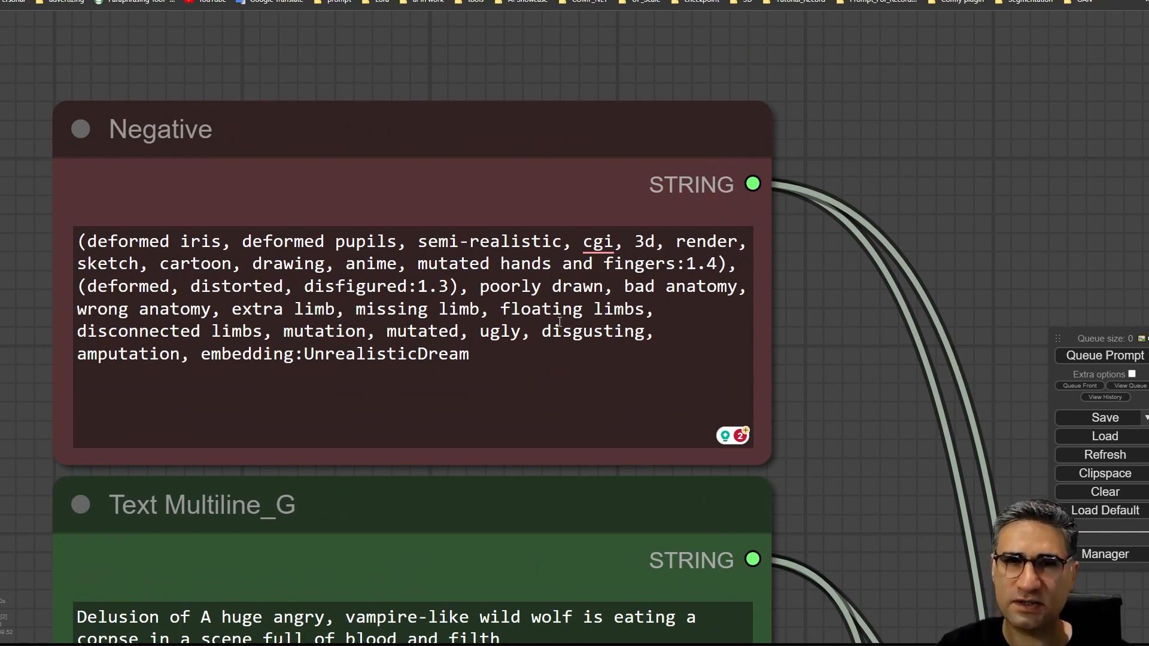
{"action": "scroll", "coordinate": [785, 414], "scroll_direction": "down", "scroll_amount": 6}
Try to queue the workflow for image generation
{"action": "scroll", "coordinate": [785, 414], "scroll_direction": "down", "scroll_amount": 6}
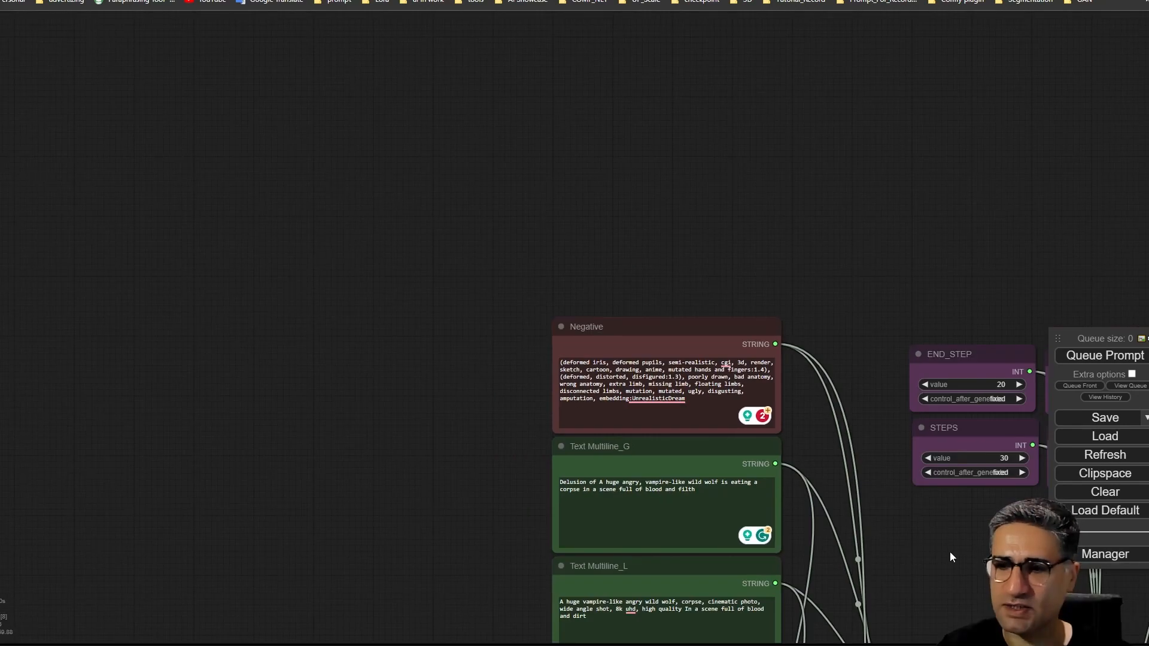
{"action": "left_click_drag", "start_coordinate": [950, 552], "coordinate": [422, 29]}
{"action": "left_click_drag", "start_coordinate": [484, 349], "coordinate": [473, 266]}
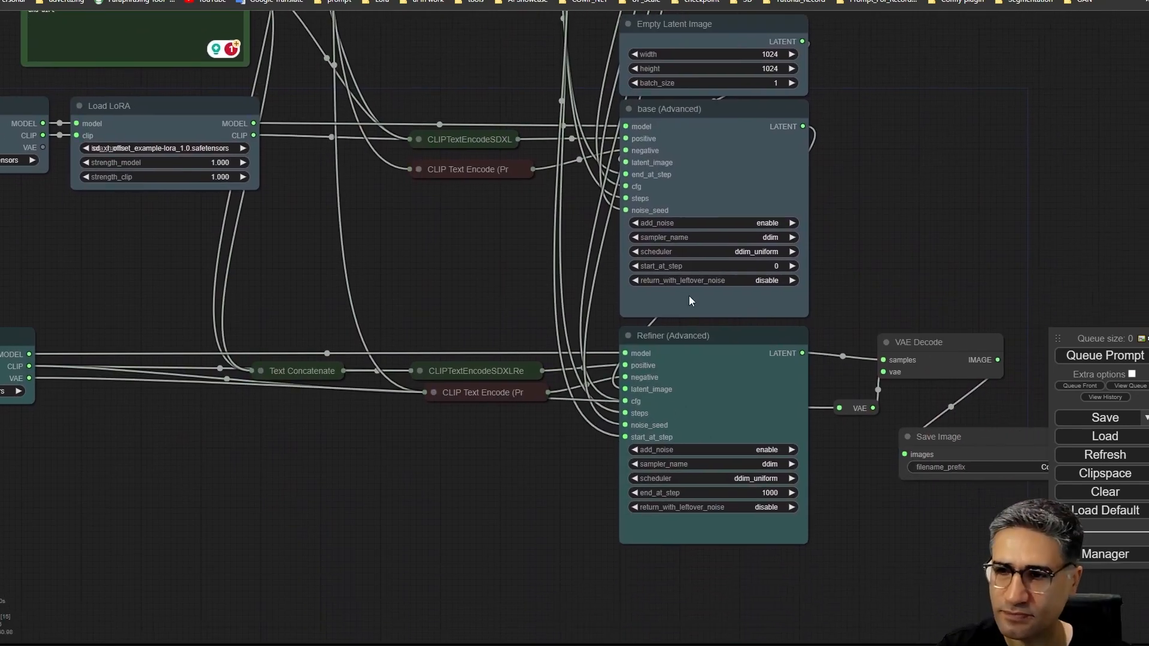
{"action": "left_click", "coordinate": [1100, 357]}
{"action": "left_click", "coordinate": [568, 360]}
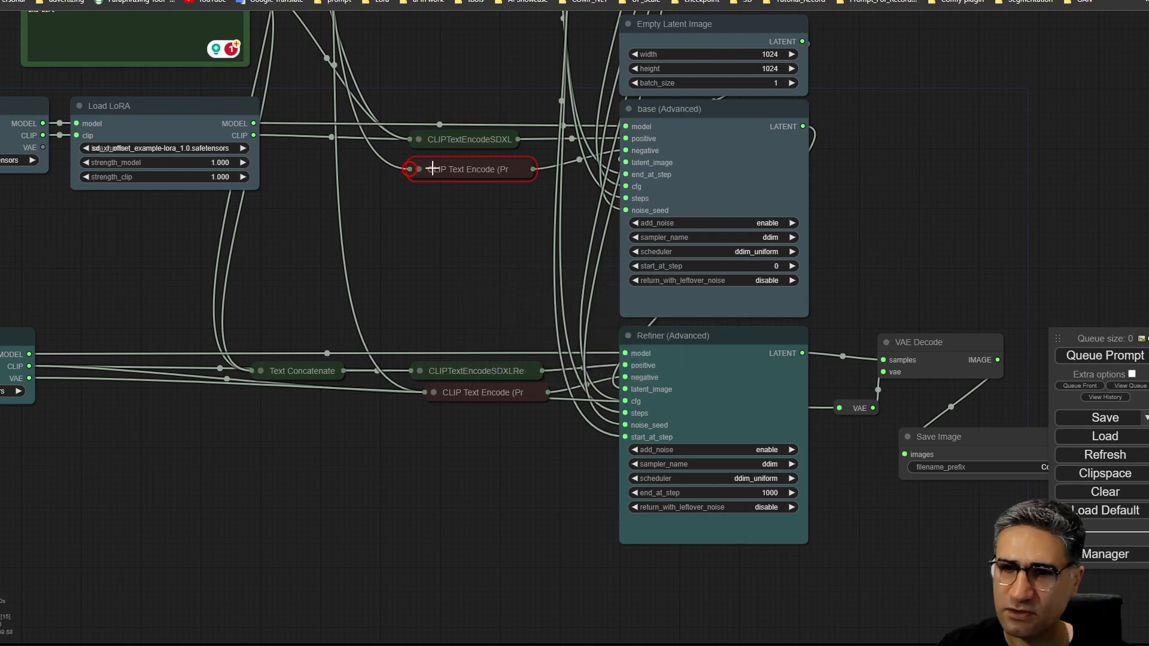
Expand the base's negative CLIP Text Encode node, connect Load LoRA's CLIP output to its clip input, and queue the prompt again
{"action": "left_click", "coordinate": [419, 170]}
{"action": "left_click_drag", "start_coordinate": [376, 221], "coordinate": [452, 428]}
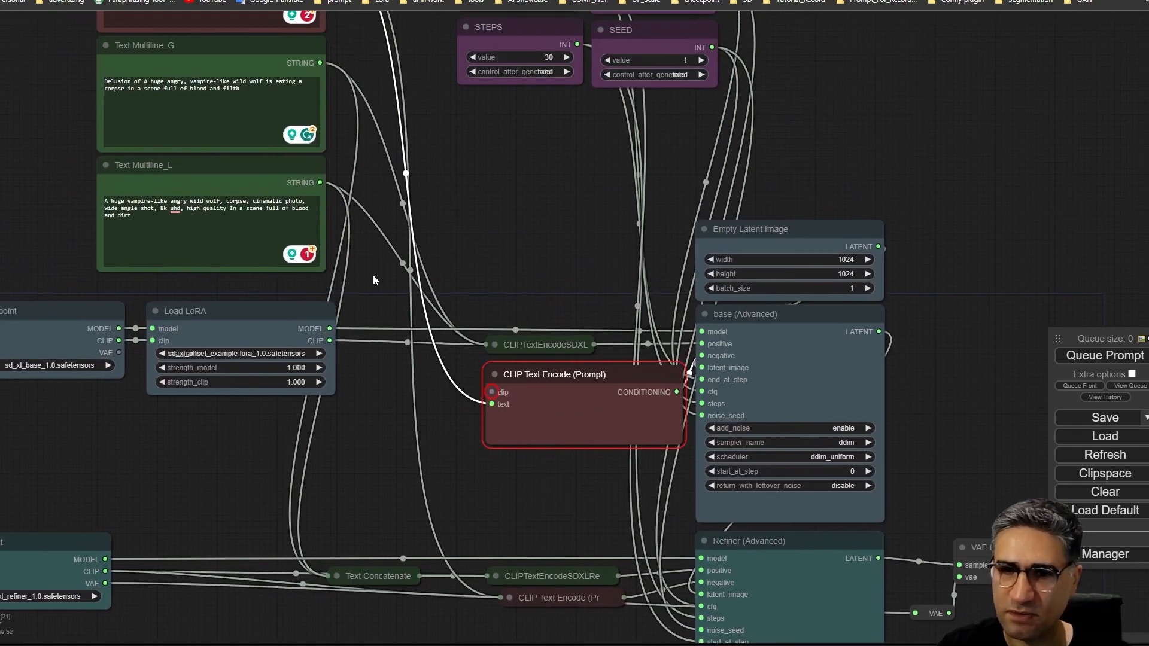
{"action": "left_click_drag", "start_coordinate": [329, 341], "coordinate": [491, 392]}
{"action": "left_click", "coordinate": [1076, 360]}
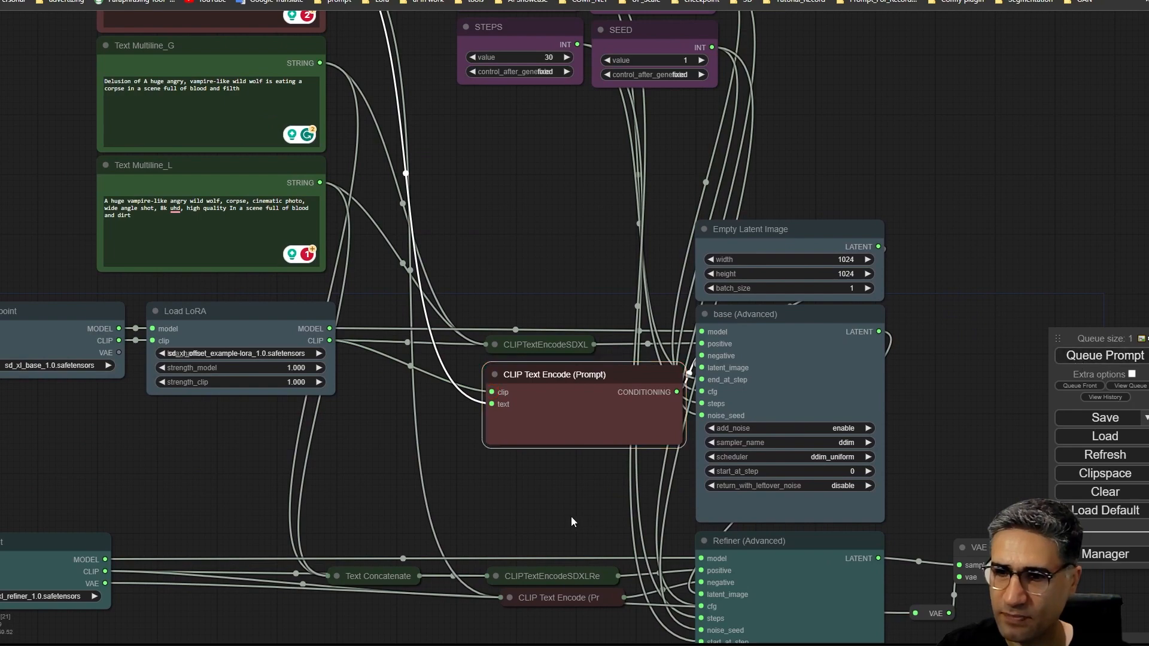
Collapse the base's negative CLIP Text Encode node and move it close under the collapsed CLIPTextEncodeSDXL node
{"action": "left_click_drag", "start_coordinate": [560, 511], "coordinate": [724, 389]}
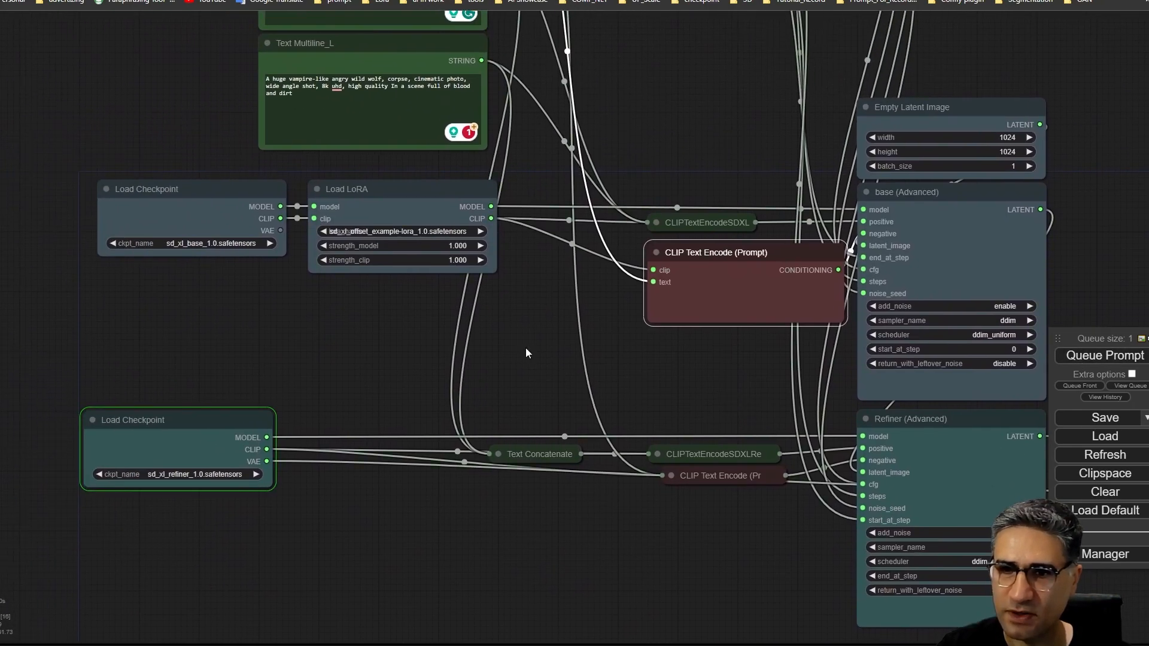
{"action": "left_click_drag", "start_coordinate": [527, 347], "coordinate": [120, 261]}
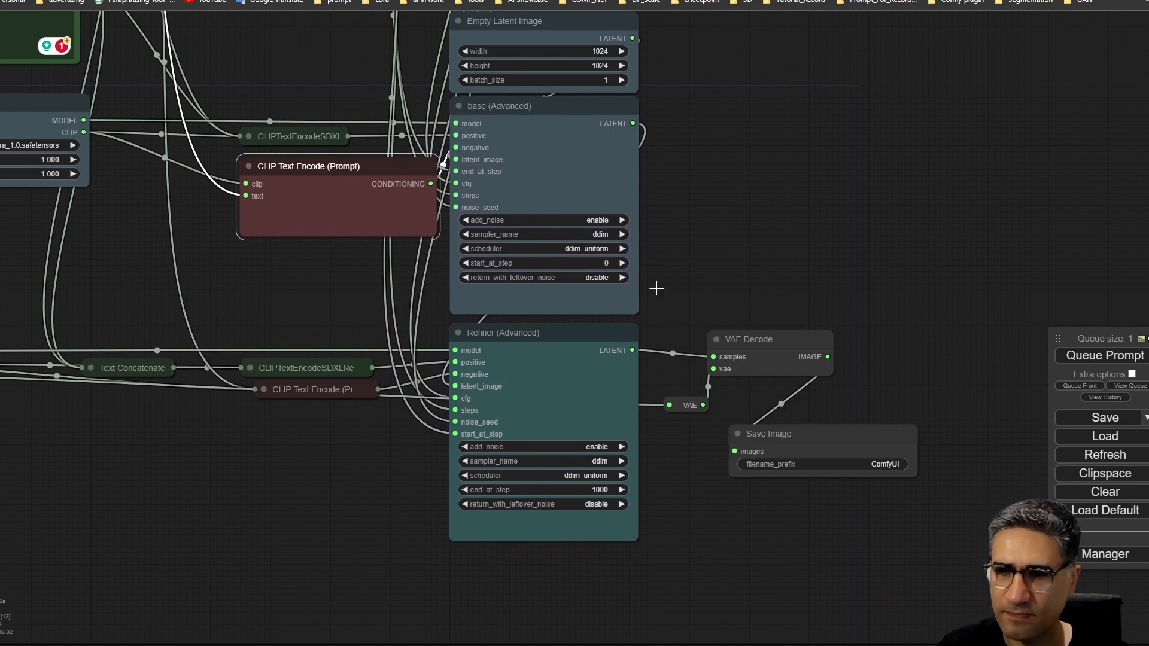
{"action": "left_click_drag", "start_coordinate": [692, 253], "coordinate": [608, 214]}
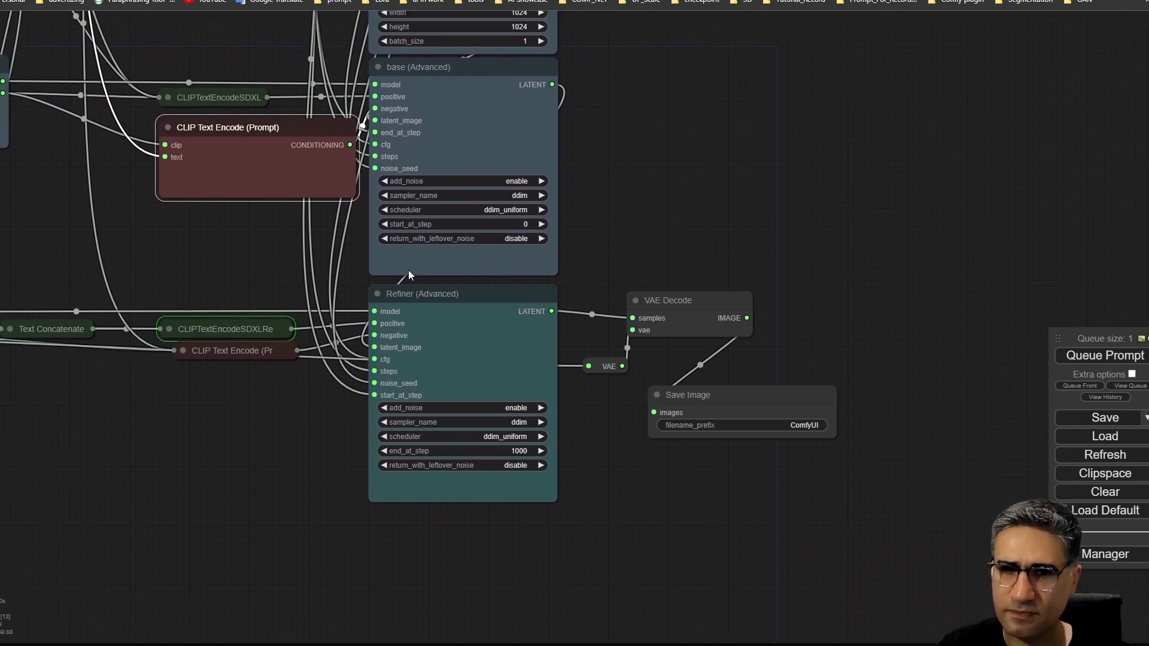
{"action": "left_click_drag", "start_coordinate": [157, 253], "coordinate": [232, 275]}
{"action": "left_click", "coordinate": [302, 373]}
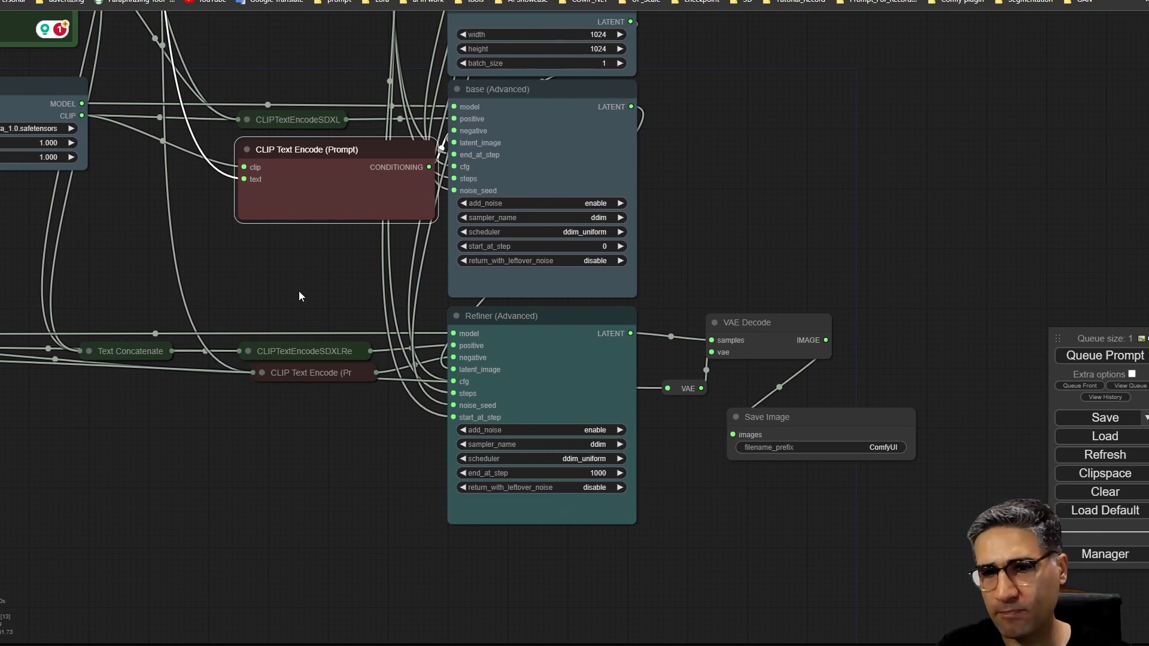
{"action": "left_click", "coordinate": [245, 149]}
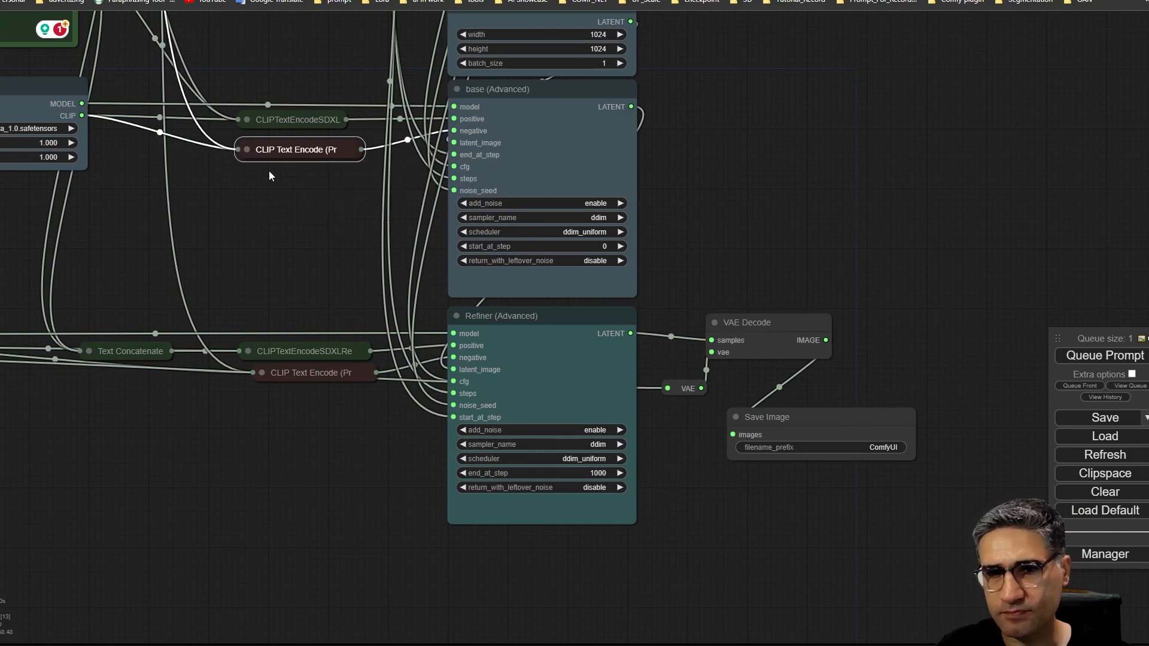
{"action": "left_click_drag", "start_coordinate": [307, 156], "coordinate": [300, 151]}
{"action": "left_click", "coordinate": [311, 260]}
Nudge the SEED and CFG primitives into line with the neighbouring STEPS and END_STEP nodes
{"action": "left_click_drag", "start_coordinate": [311, 260], "coordinate": [329, 409]}
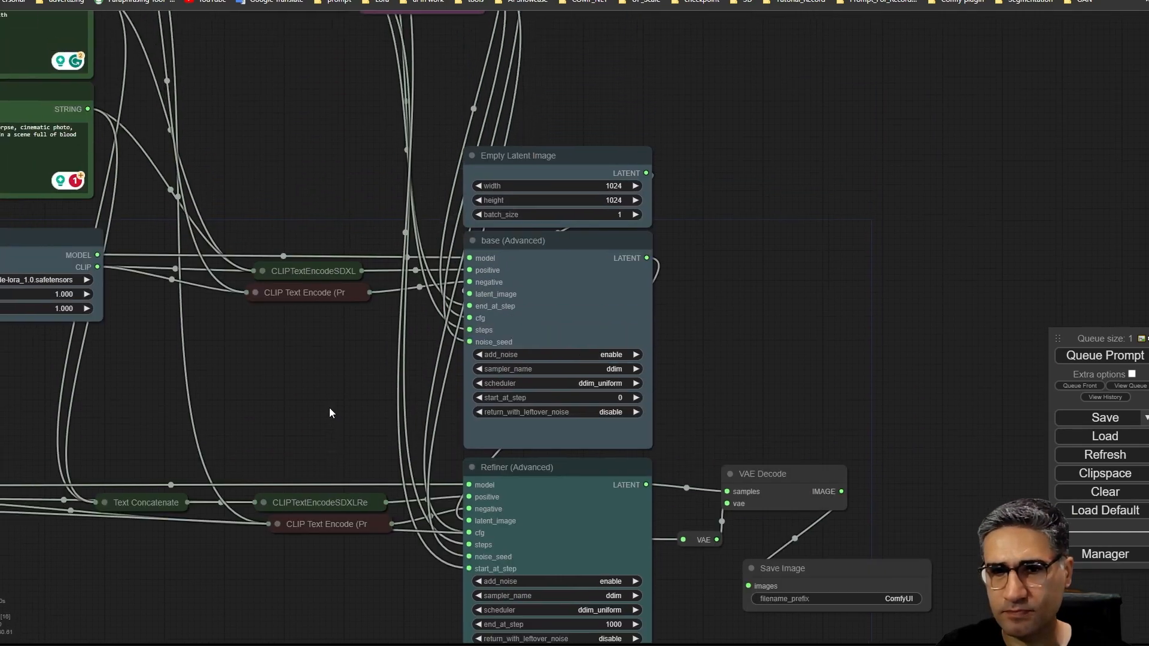
{"action": "scroll", "coordinate": [328, 411], "scroll_direction": "down", "scroll_amount": 5}
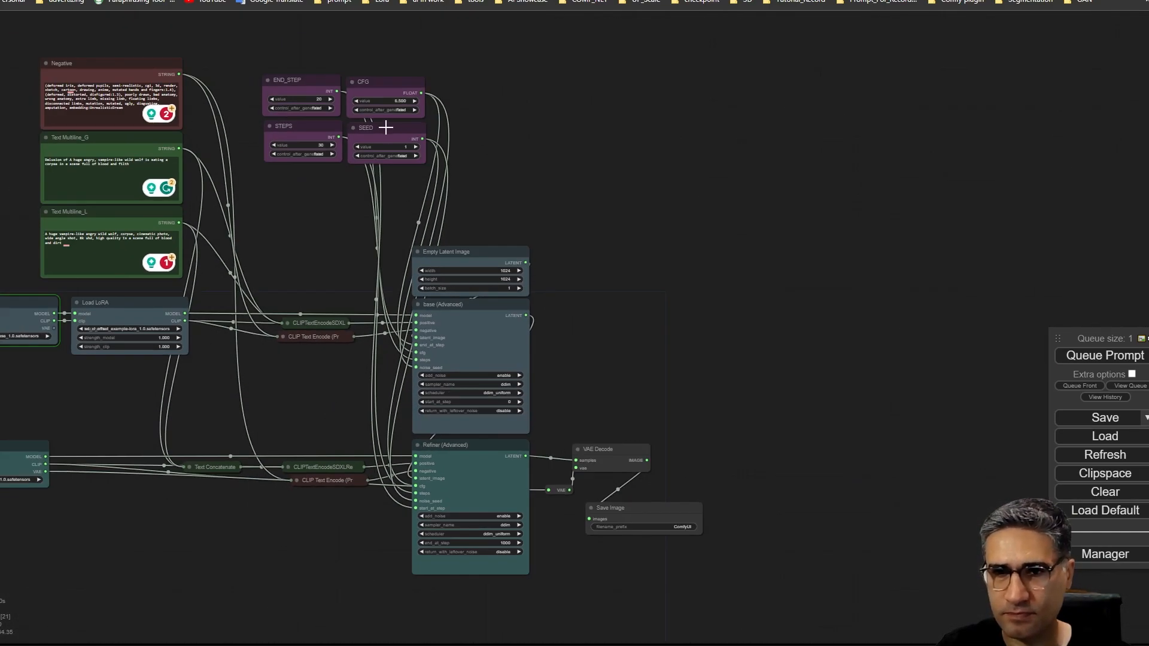
{"action": "left_click_drag", "start_coordinate": [387, 128], "coordinate": [387, 126]}
{"action": "left_click_drag", "start_coordinate": [385, 82], "coordinate": [383, 81]}
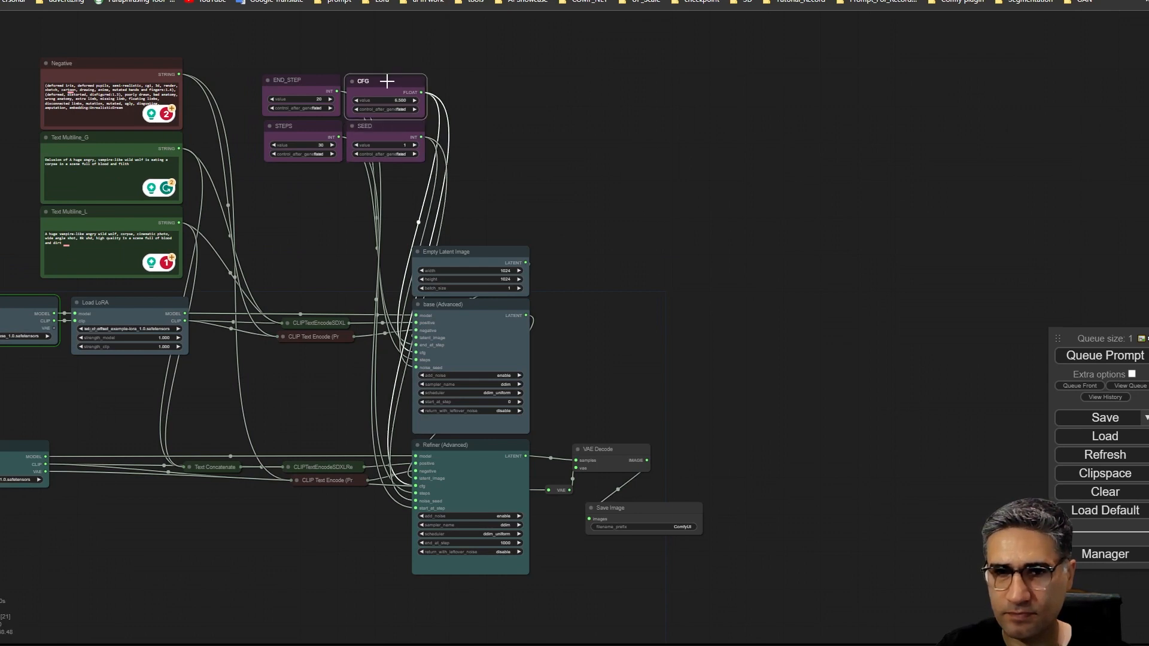
{"action": "left_click", "coordinate": [334, 210]}
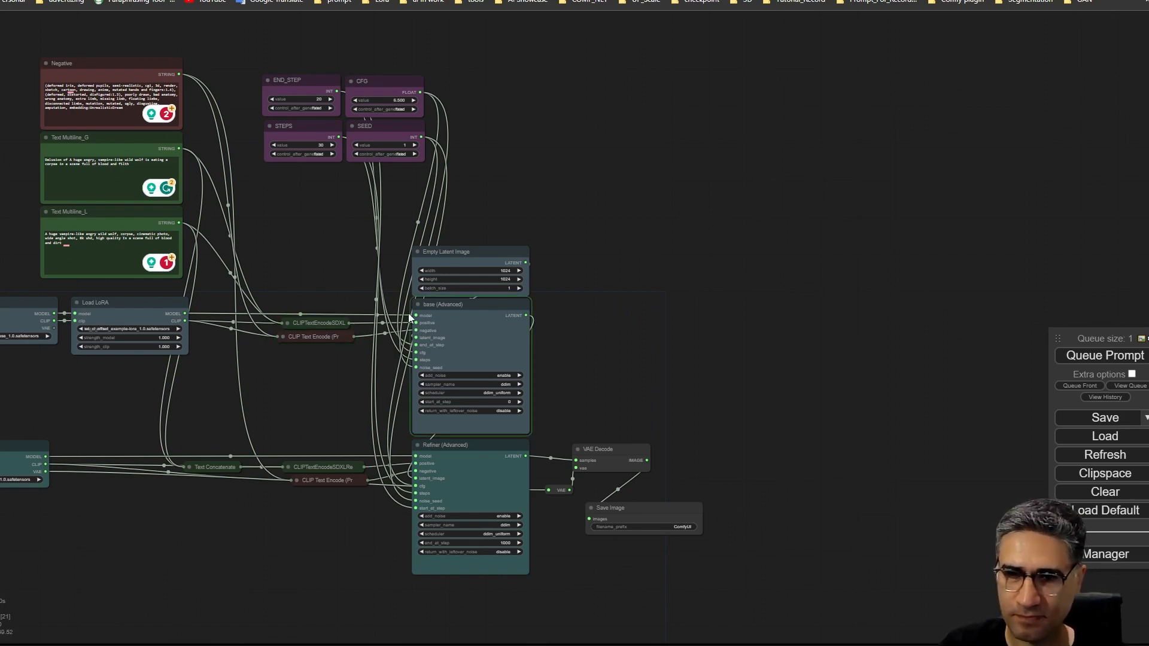
Bring Refiner (Advanced) in front of the base sampler's preview to follow the refiner's generation
{"action": "scroll", "coordinate": [569, 361], "scroll_direction": "up", "scroll_amount": 8}
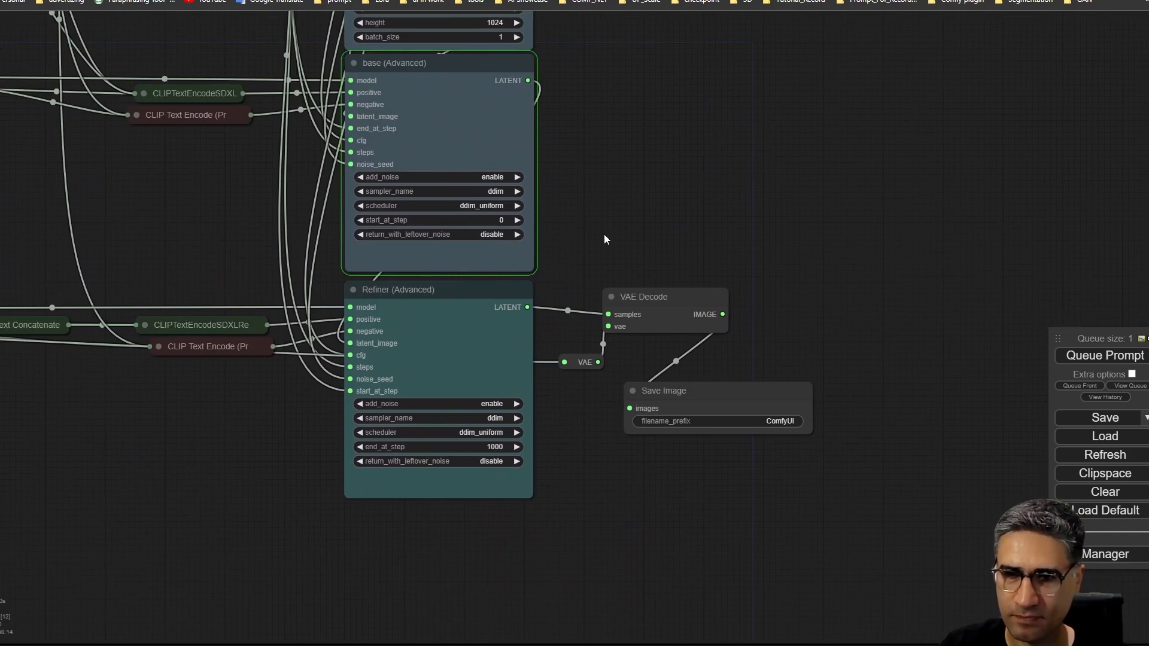
{"action": "scroll", "coordinate": [562, 240], "scroll_direction": "up", "scroll_amount": 1}
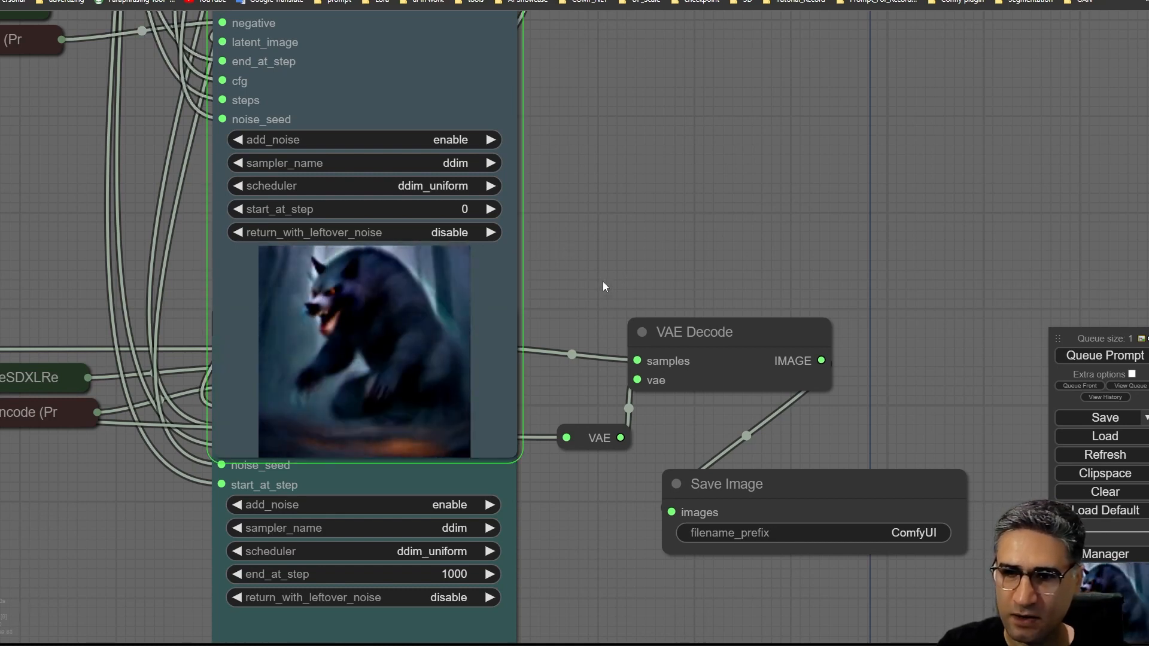
{"action": "left_click_drag", "start_coordinate": [602, 281], "coordinate": [601, 177]}
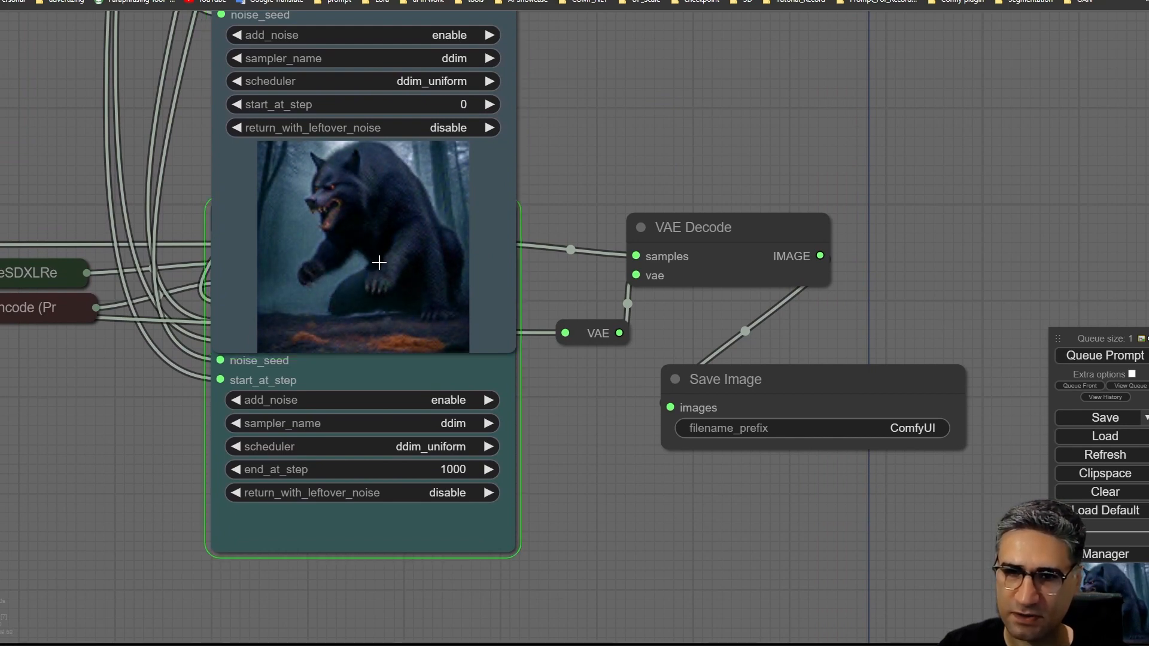
{"action": "left_click", "coordinate": [230, 544]}
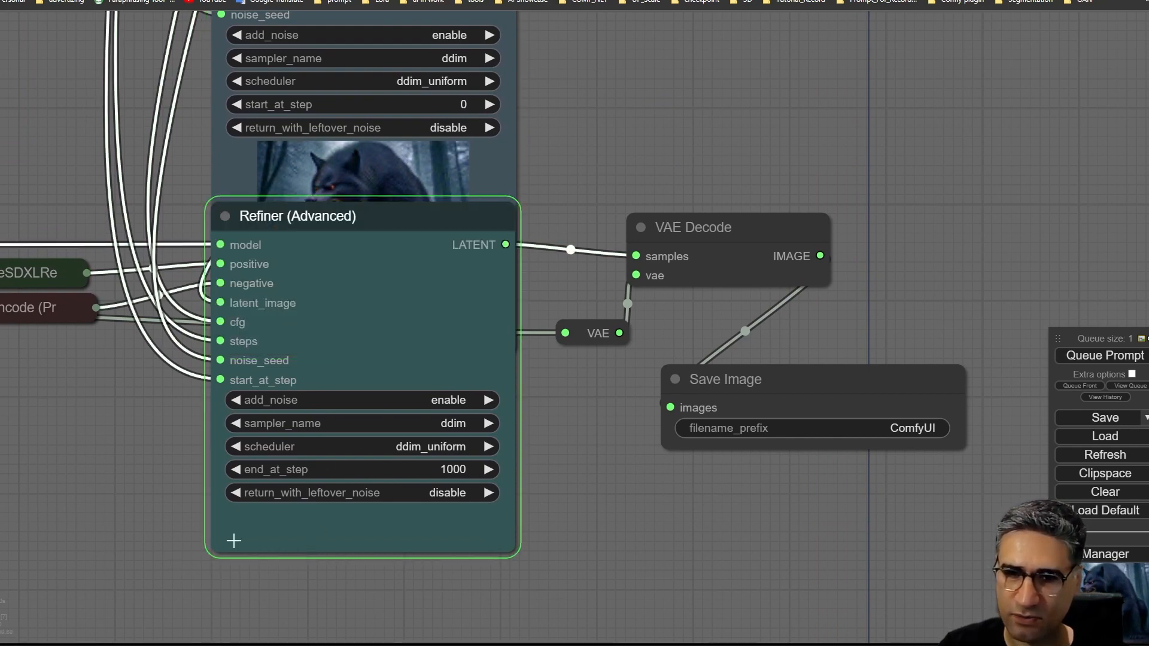
{"action": "left_click_drag", "start_coordinate": [537, 541], "coordinate": [524, 485]}
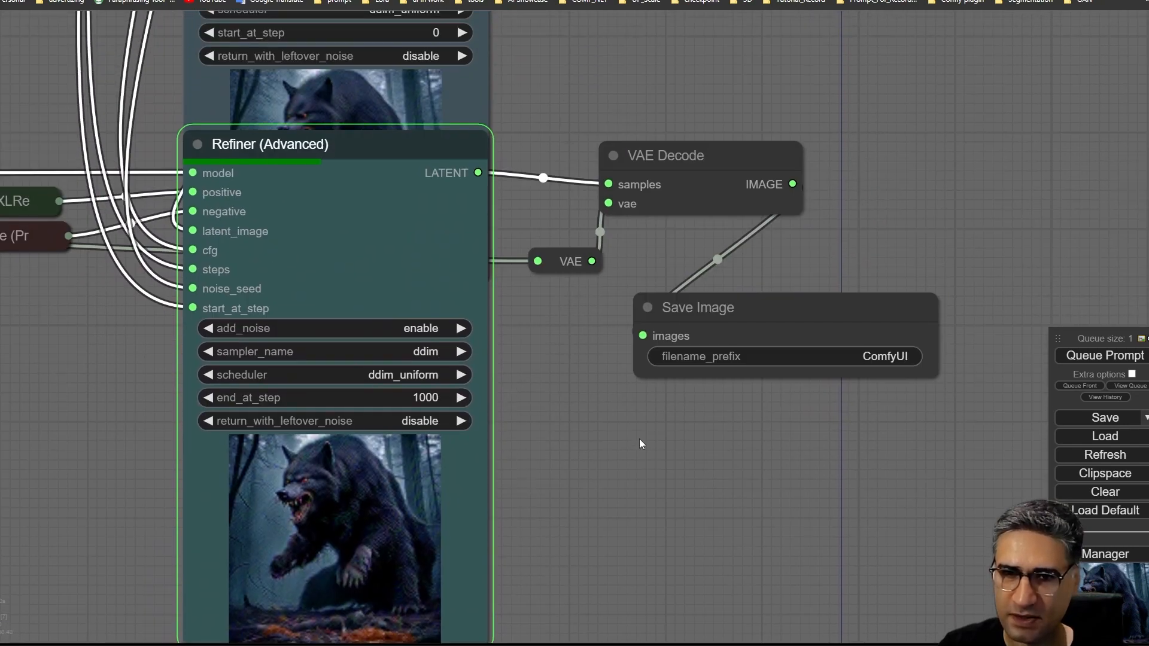
Examine the generated wolf image up close in the Save Image node
{"action": "scroll", "coordinate": [579, 390], "scroll_direction": "down", "scroll_amount": 3}
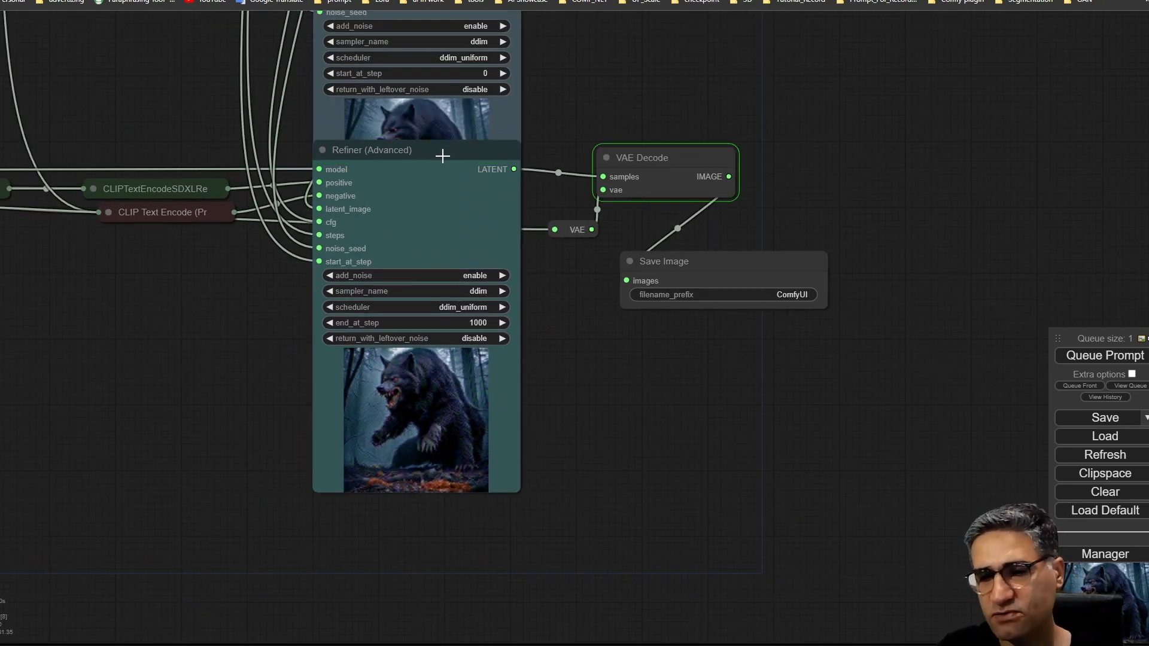
{"action": "left_click_drag", "start_coordinate": [595, 77], "coordinate": [513, 113]}
{"action": "scroll", "coordinate": [700, 371], "scroll_direction": "up", "scroll_amount": 10}
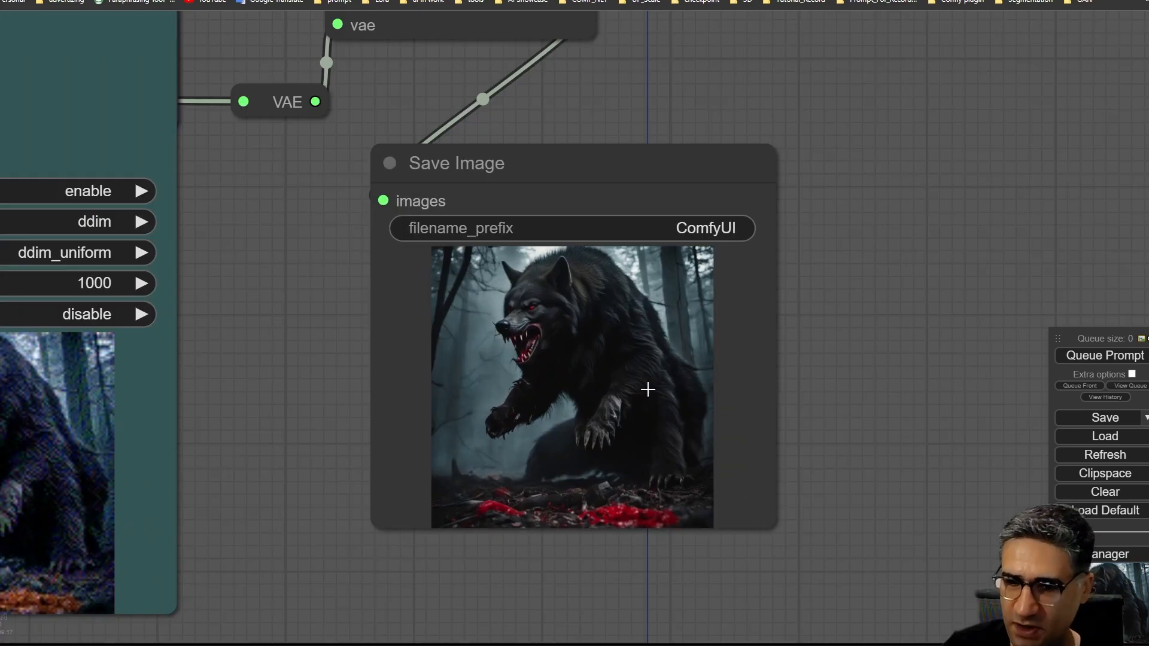
{"action": "scroll", "coordinate": [631, 358], "scroll_direction": "down", "scroll_amount": 4}
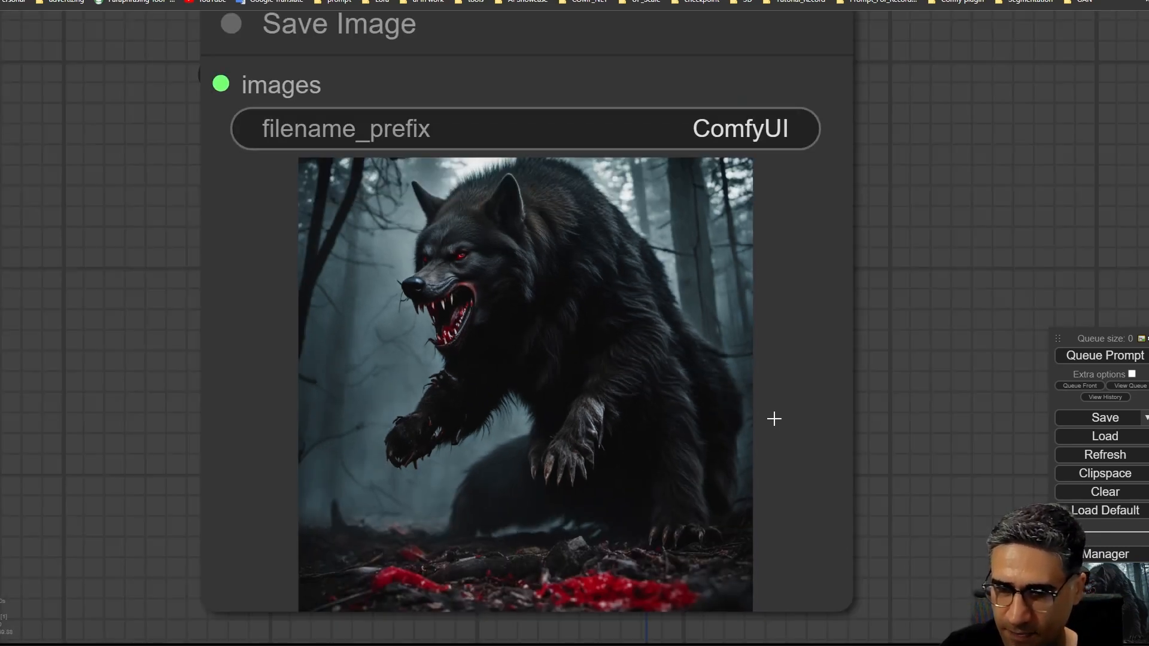
{"action": "scroll", "coordinate": [772, 419], "scroll_direction": "down", "scroll_amount": 11}
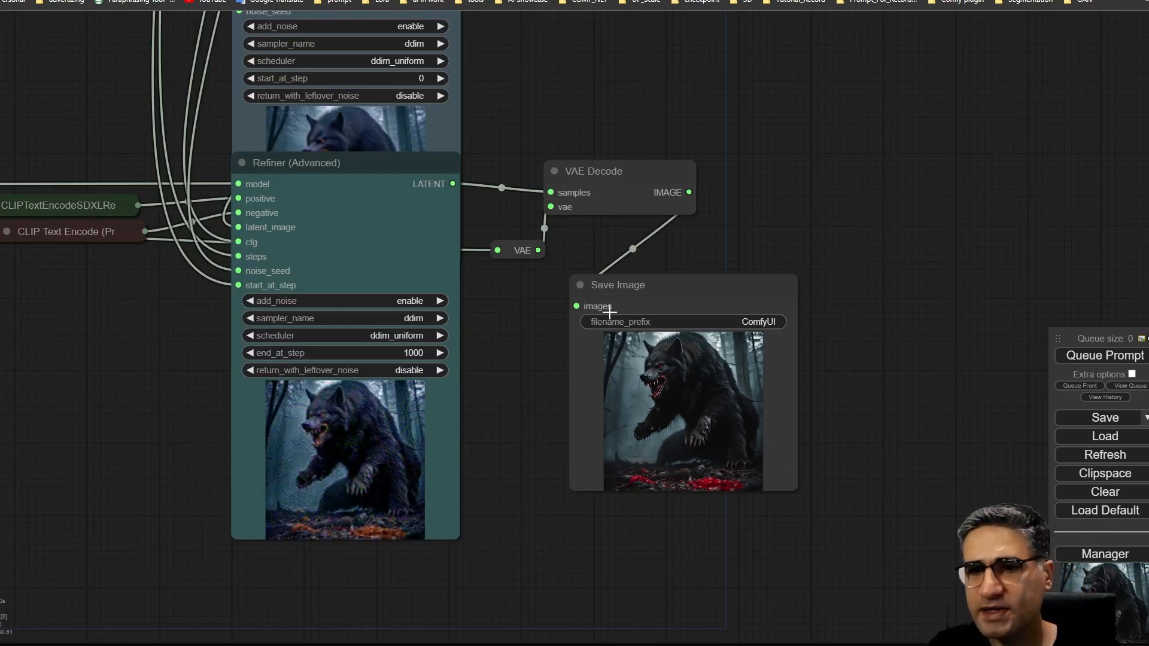
Move Refiner (Advanced) below the base sampler's preview and shift the VAE reroute, VAE Decode and Save Image down together to match
{"action": "left_click_drag", "start_coordinate": [302, 174], "coordinate": [306, 292]}
{"action": "left_click", "coordinate": [525, 339]}
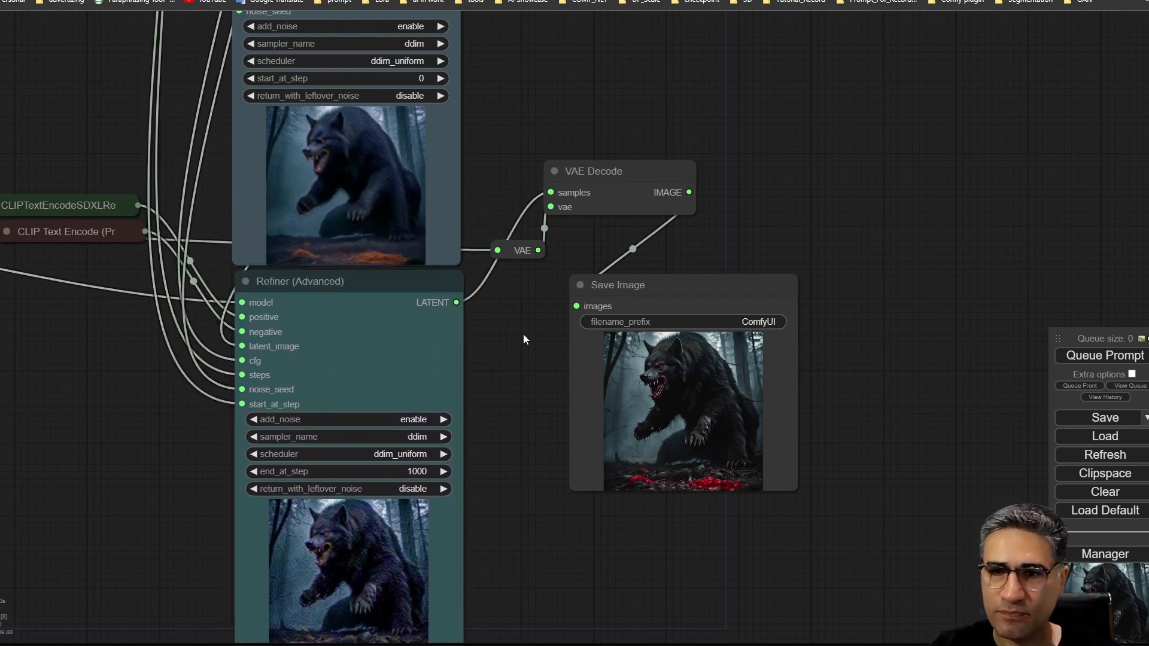
{"action": "left_click_drag", "start_coordinate": [842, 113], "coordinate": [520, 594]}
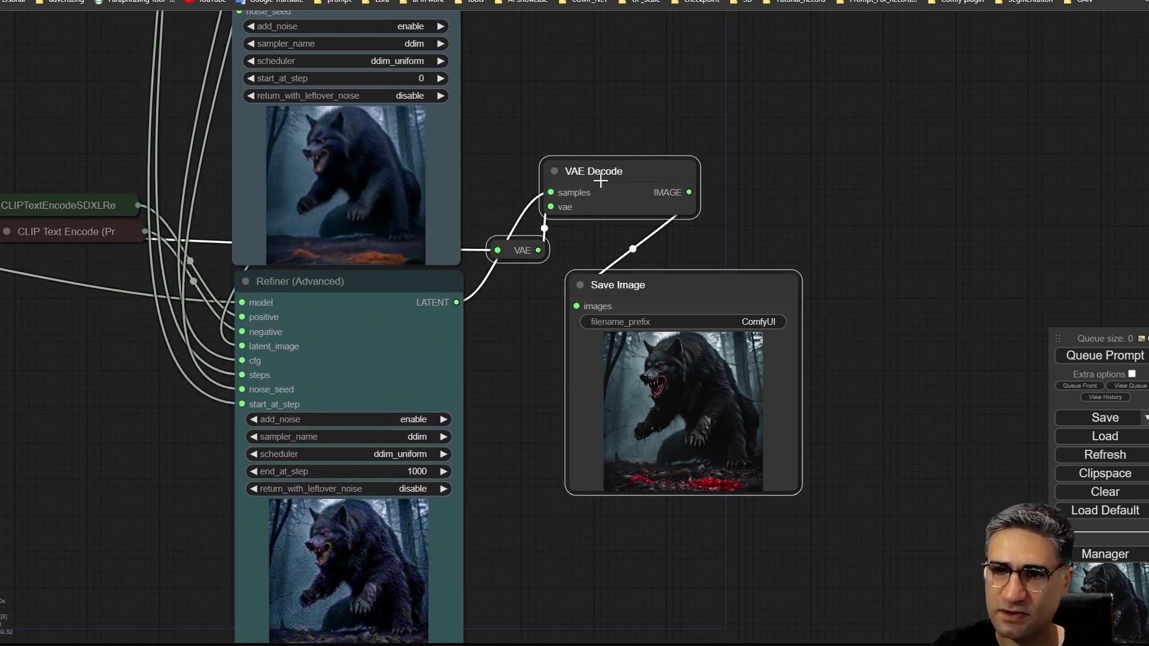
{"action": "left_click_drag", "start_coordinate": [599, 179], "coordinate": [585, 301]}
{"action": "left_click", "coordinate": [589, 225]}
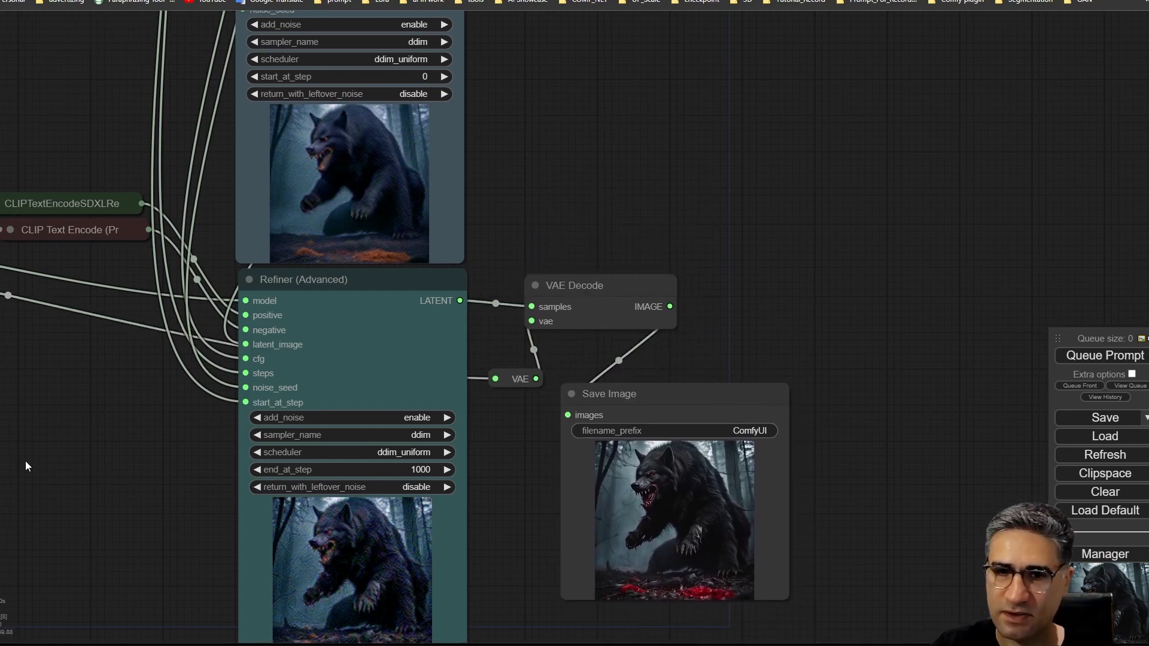
Move the refiner's Load Checkpoint, Text Concatenate and both text encode nodes down together, level with Refiner (Advanced)
{"action": "scroll", "coordinate": [25, 466], "scroll_direction": "down", "scroll_amount": 5}
{"action": "left_click_drag", "start_coordinate": [67, 451], "coordinate": [672, 430]}
{"action": "left_click_drag", "start_coordinate": [668, 244], "coordinate": [146, 358]}
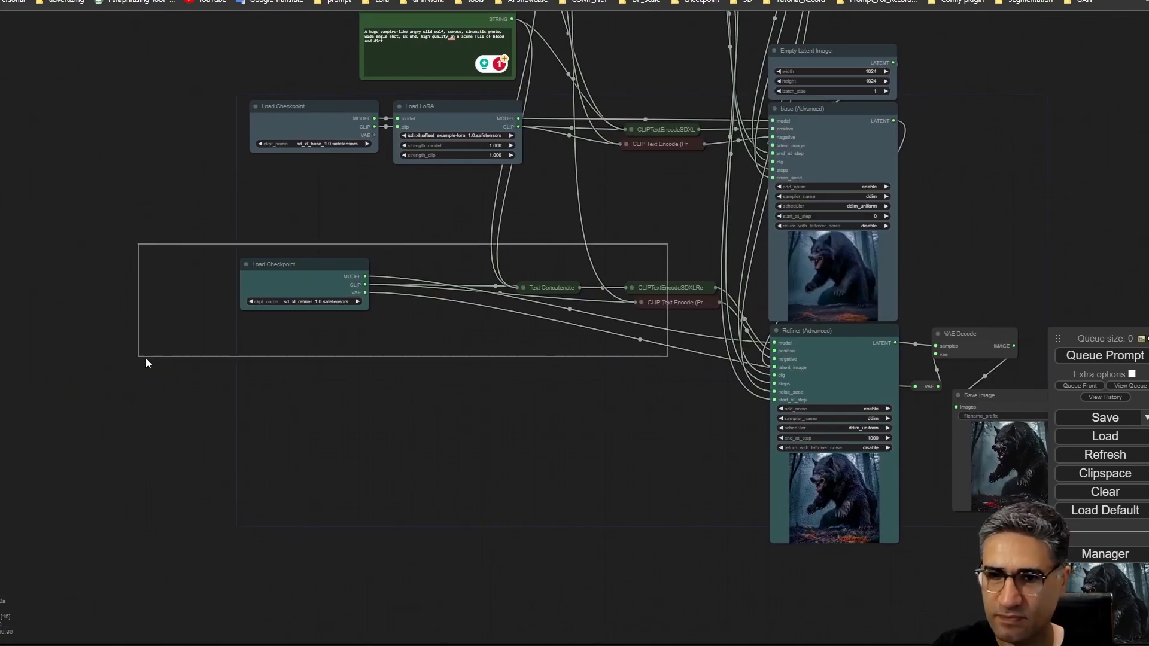
{"action": "left_click_drag", "start_coordinate": [326, 264], "coordinate": [323, 328]}
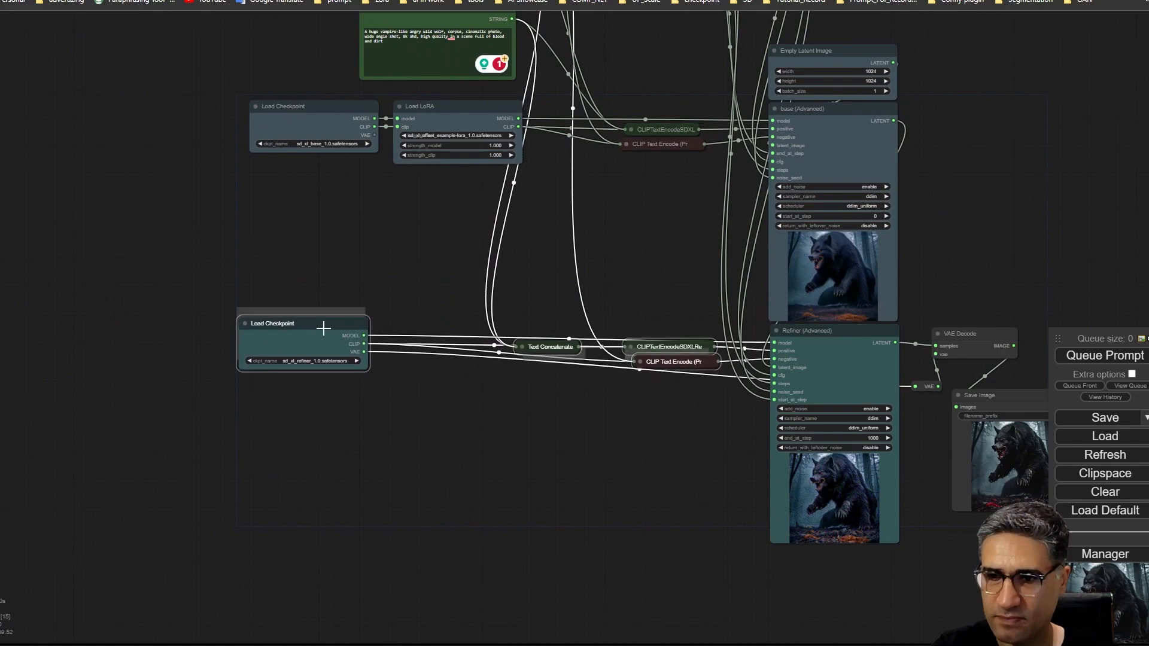
Move the Save Image node further down to leave free space beside VAE Decode
{"action": "left_click_drag", "start_coordinate": [608, 251], "coordinate": [165, 100]}
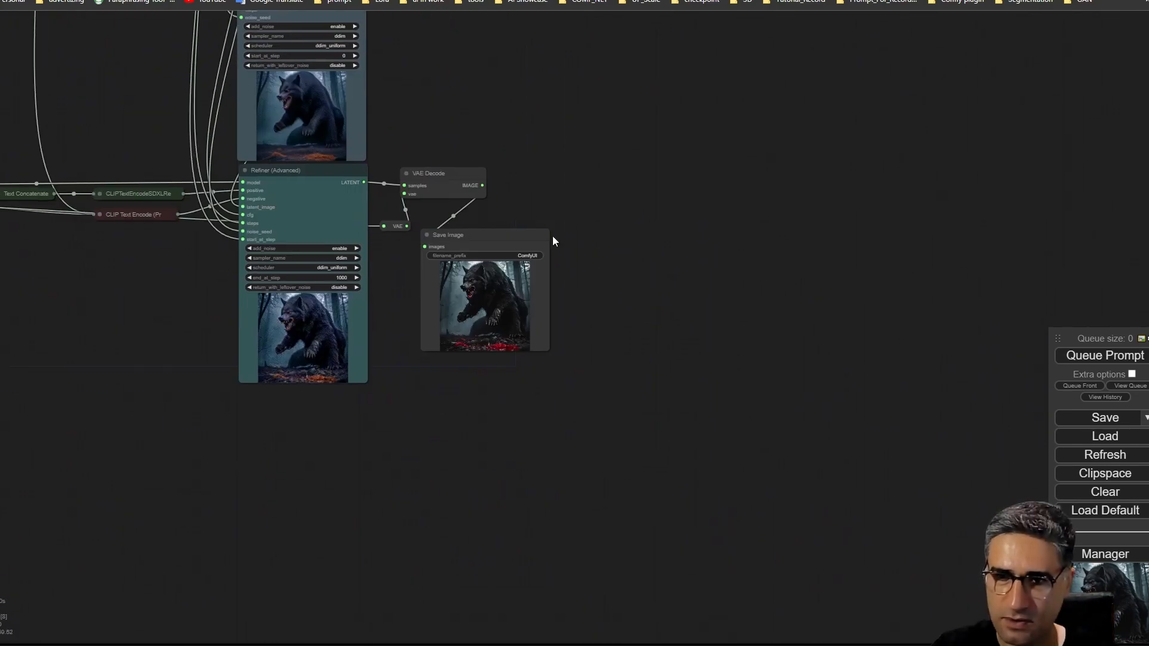
{"action": "scroll", "coordinate": [455, 305], "scroll_direction": "up", "scroll_amount": 10}
{"action": "scroll", "coordinate": [440, 314], "scroll_direction": "down", "scroll_amount": 6}
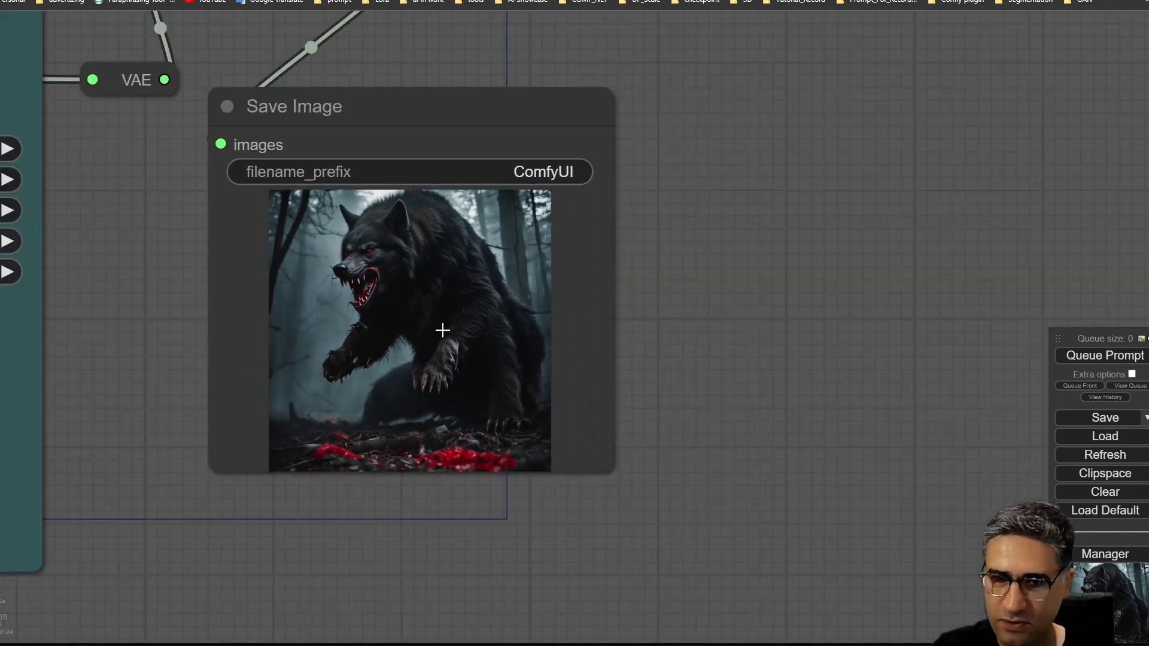
{"action": "left_click_drag", "start_coordinate": [451, 96], "coordinate": [457, 292]}
Search the nodes for "ups" and add an UpscaleModelLoader node to the right of VAE Decode
{"action": "scroll", "coordinate": [443, 361], "scroll_direction": "down", "scroll_amount": 4}
{"action": "left_click_drag", "start_coordinate": [516, 36], "coordinate": [452, 274]}
{"action": "double_click", "coordinate": [452, 252]}
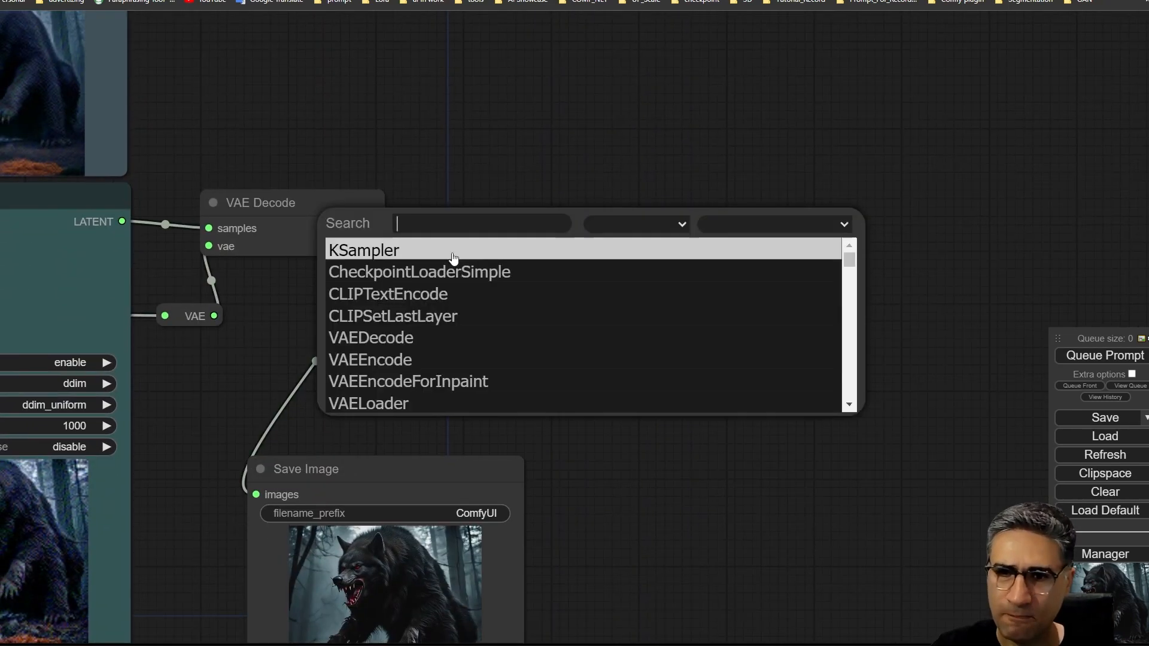
{"action": "double_click", "coordinate": [592, 266]}
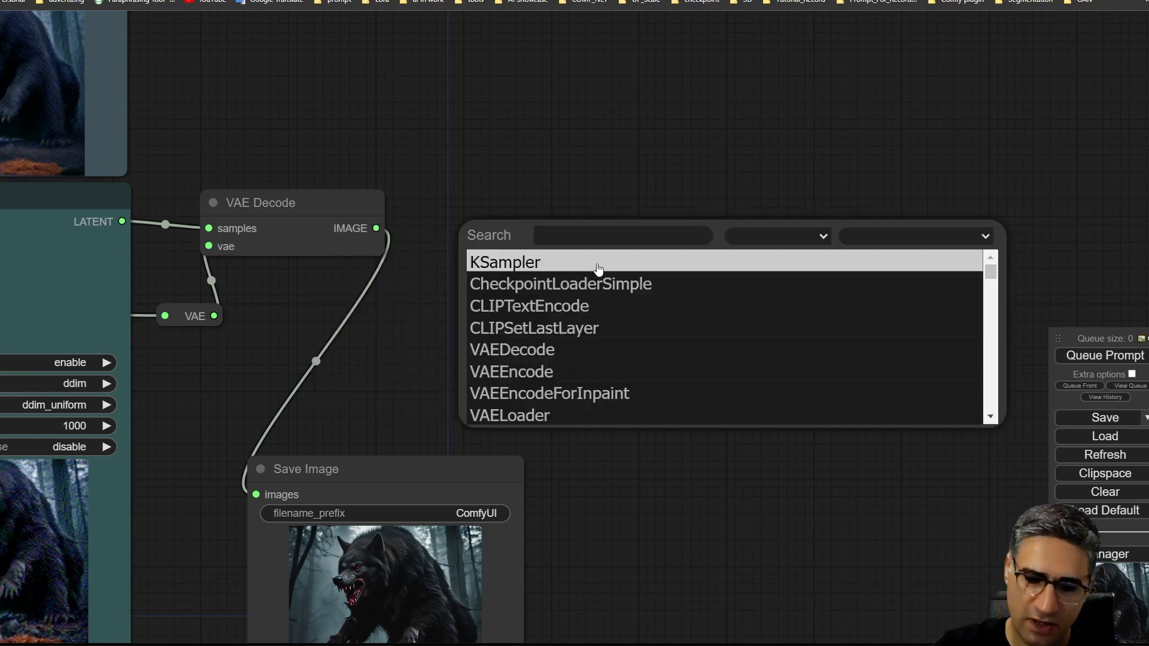
{"action": "type", "text": "ups"}
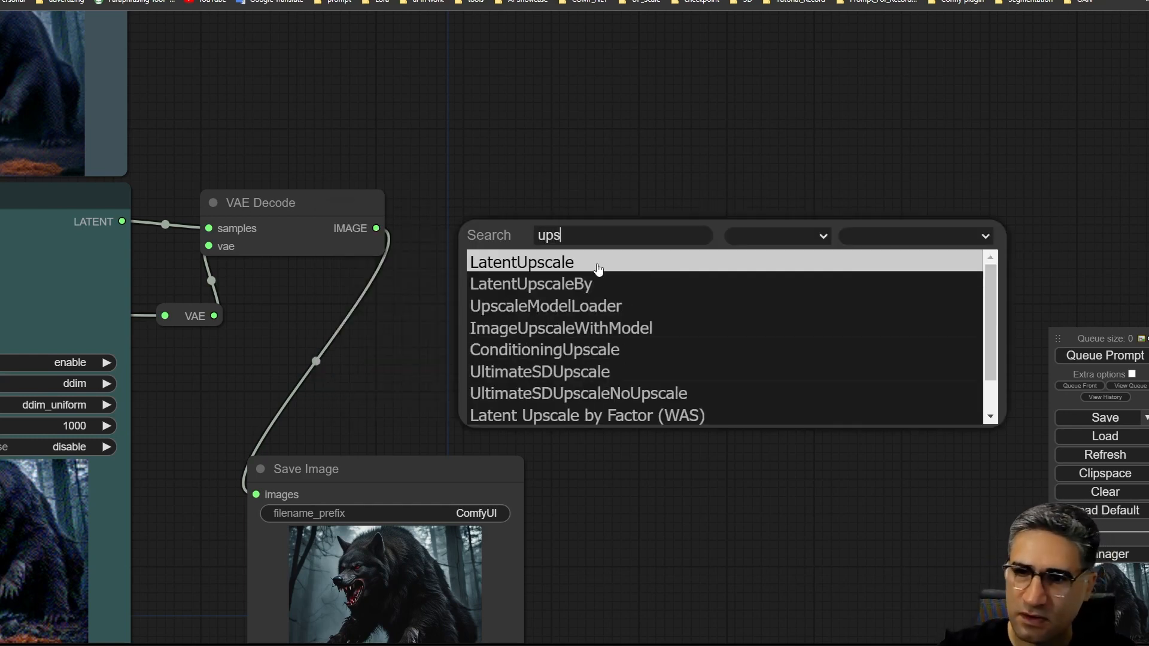
{"action": "left_click", "coordinate": [532, 307]}
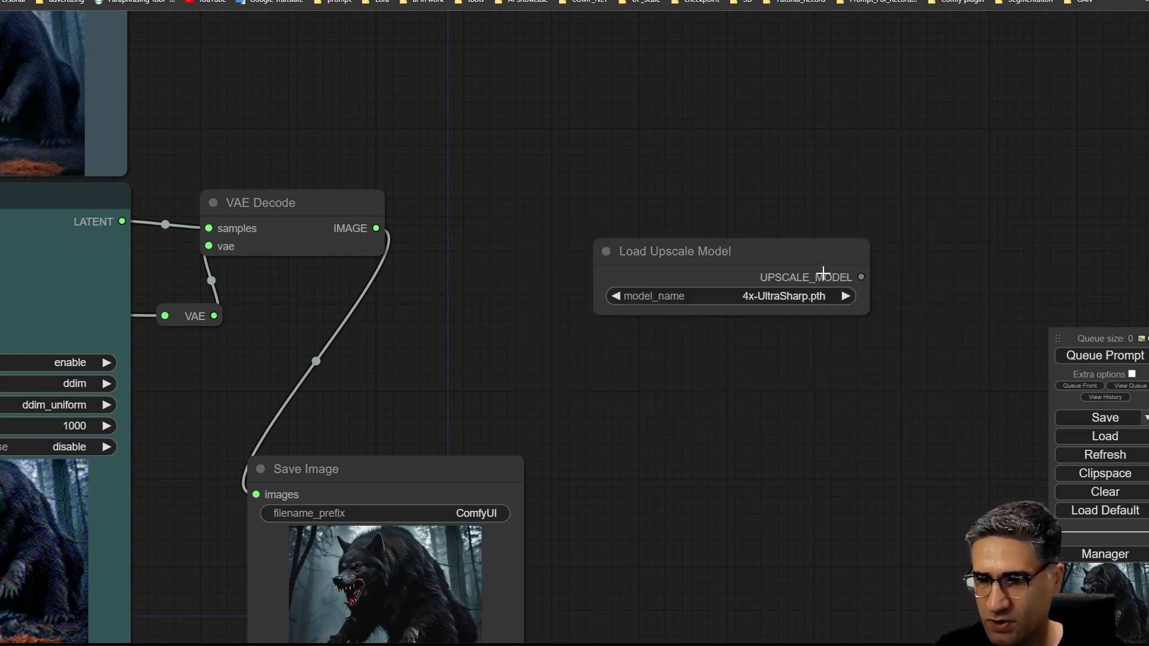
Choose 4x-UltraSharp.pth as the model in the Load Upscale Model node
{"action": "left_click_drag", "start_coordinate": [799, 352], "coordinate": [501, 309]}
{"action": "scroll", "coordinate": [493, 293], "scroll_direction": "up", "scroll_amount": 4}
{"action": "left_click", "coordinate": [492, 293]}
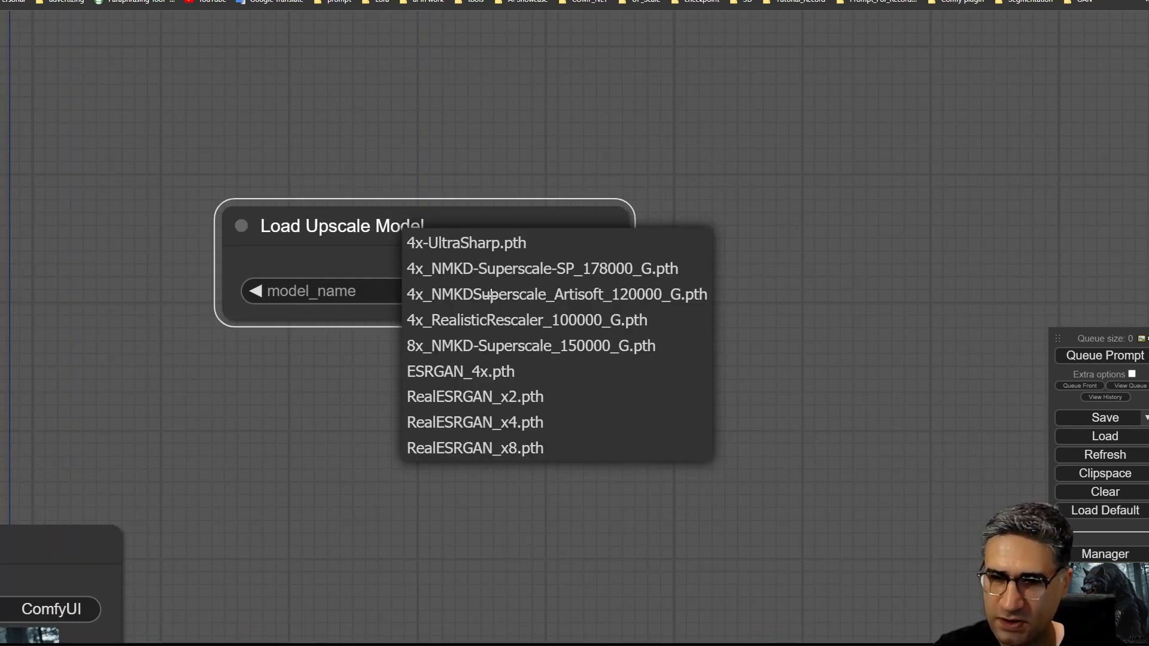
{"action": "left_click", "coordinate": [492, 253]}
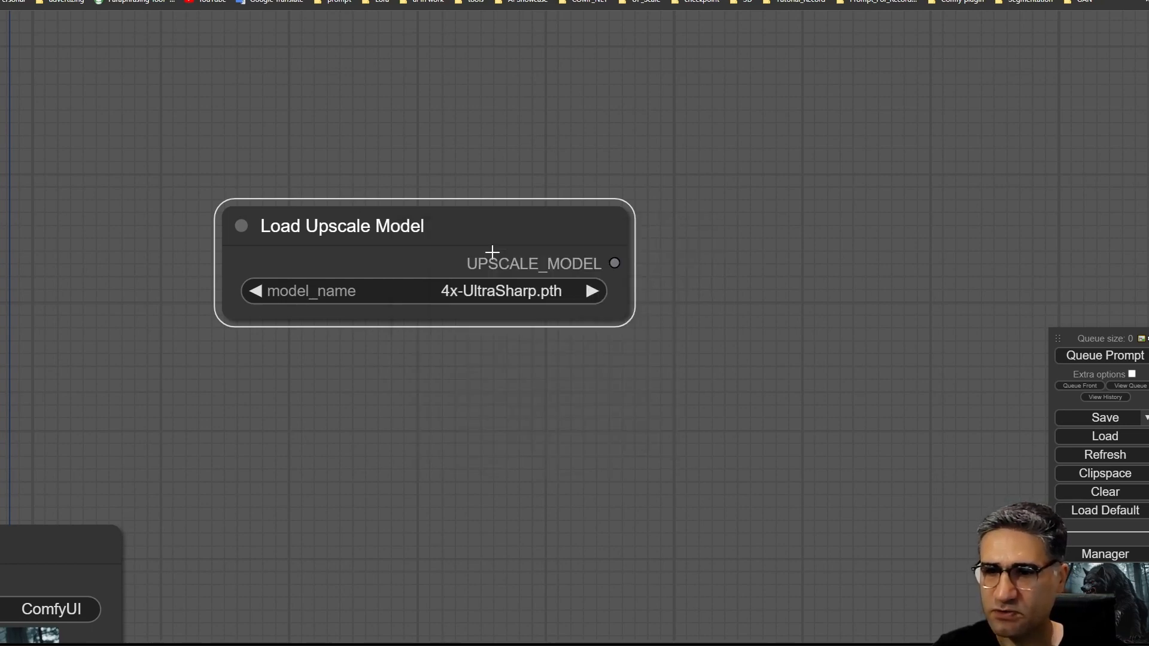
Add an ImageUpscaleWithModel node from the UPSCALE_MODEL output and align it beside Load Upscale Model
{"action": "left_click_drag", "start_coordinate": [625, 297], "coordinate": [575, 278]}
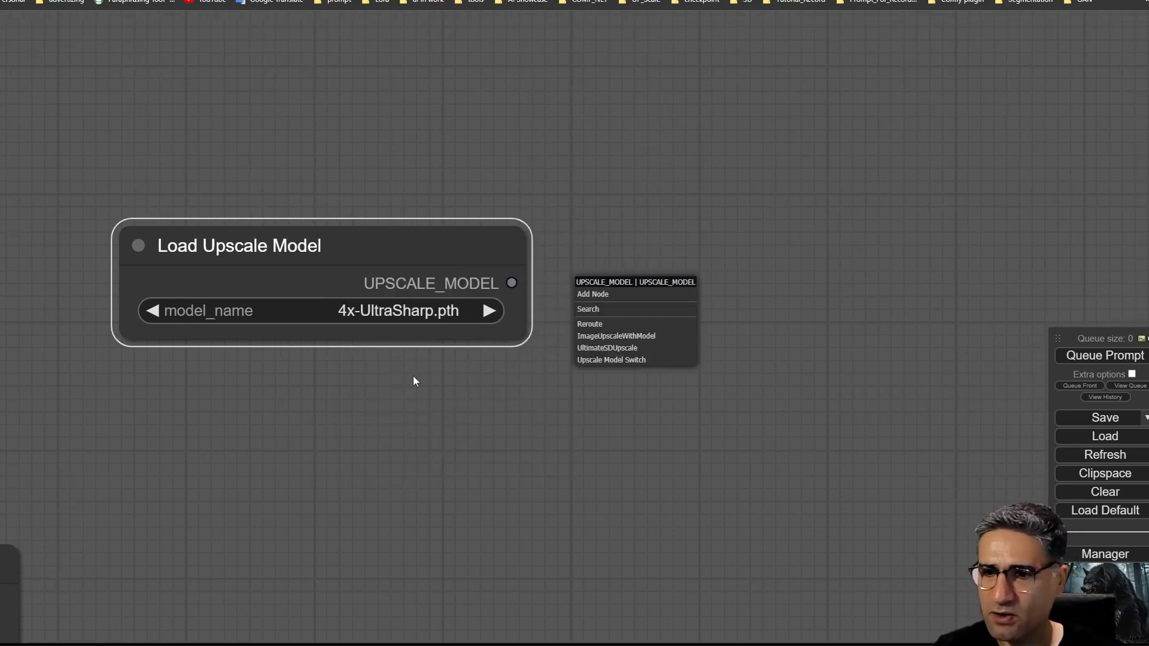
{"action": "left_click", "coordinate": [615, 336]}
{"action": "left_click_drag", "start_coordinate": [727, 281], "coordinate": [732, 242]}
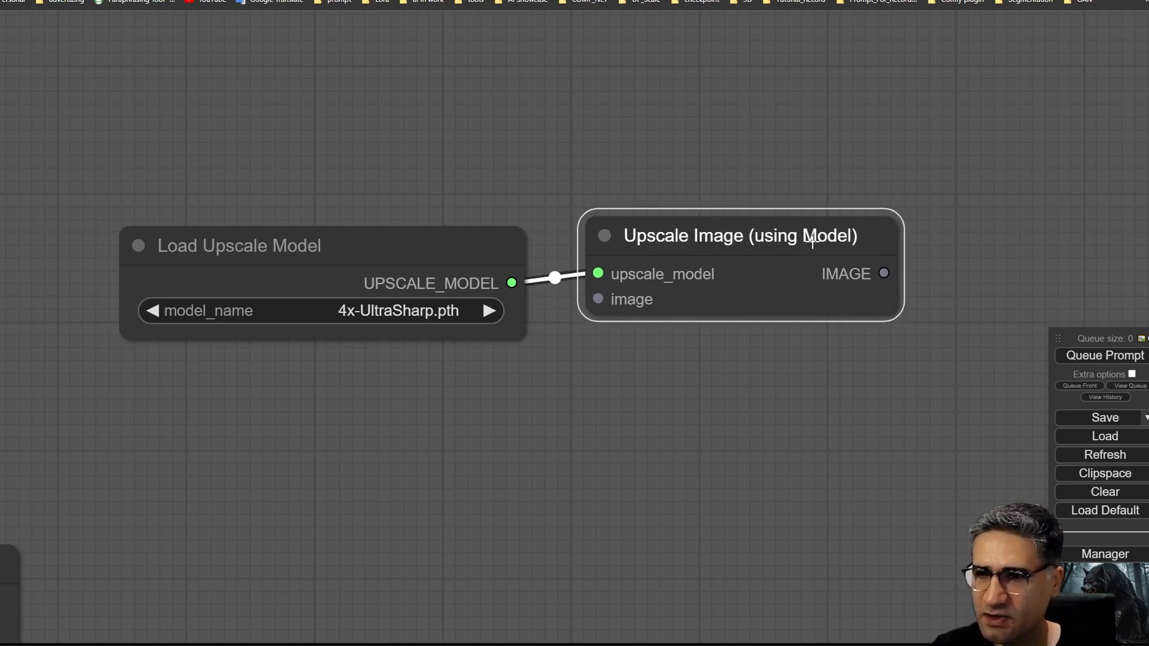
{"action": "left_click_drag", "start_coordinate": [821, 246], "coordinate": [831, 260]}
Stack Upscale Image (using Model) directly under Load Upscale Model and connect VAE Decode's IMAGE output to its image input
{"action": "left_click_drag", "start_coordinate": [495, 424], "coordinate": [684, 336]}
{"action": "scroll", "coordinate": [683, 336], "scroll_direction": "down", "scroll_amount": 3}
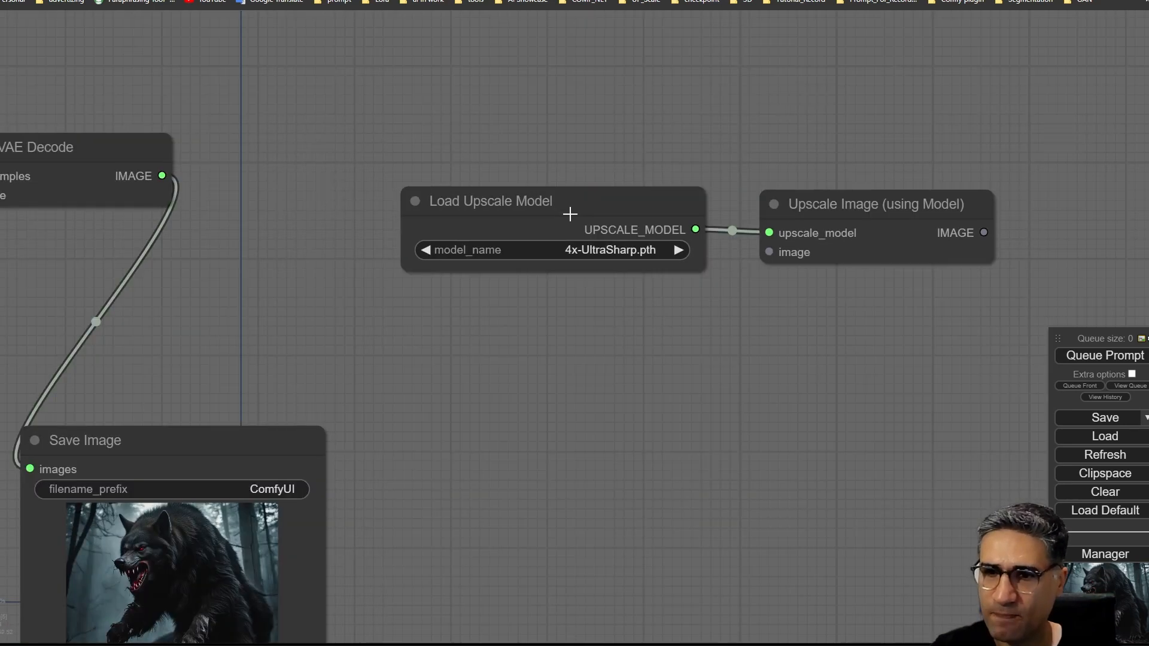
{"action": "left_click_drag", "start_coordinate": [601, 202], "coordinate": [553, 122]}
{"action": "left_click_drag", "start_coordinate": [903, 194], "coordinate": [511, 199]}
{"action": "left_click_drag", "start_coordinate": [161, 176], "coordinate": [383, 257]}
{"action": "left_click_drag", "start_coordinate": [704, 264], "coordinate": [606, 256]}
{"action": "left_click", "coordinate": [606, 256]}
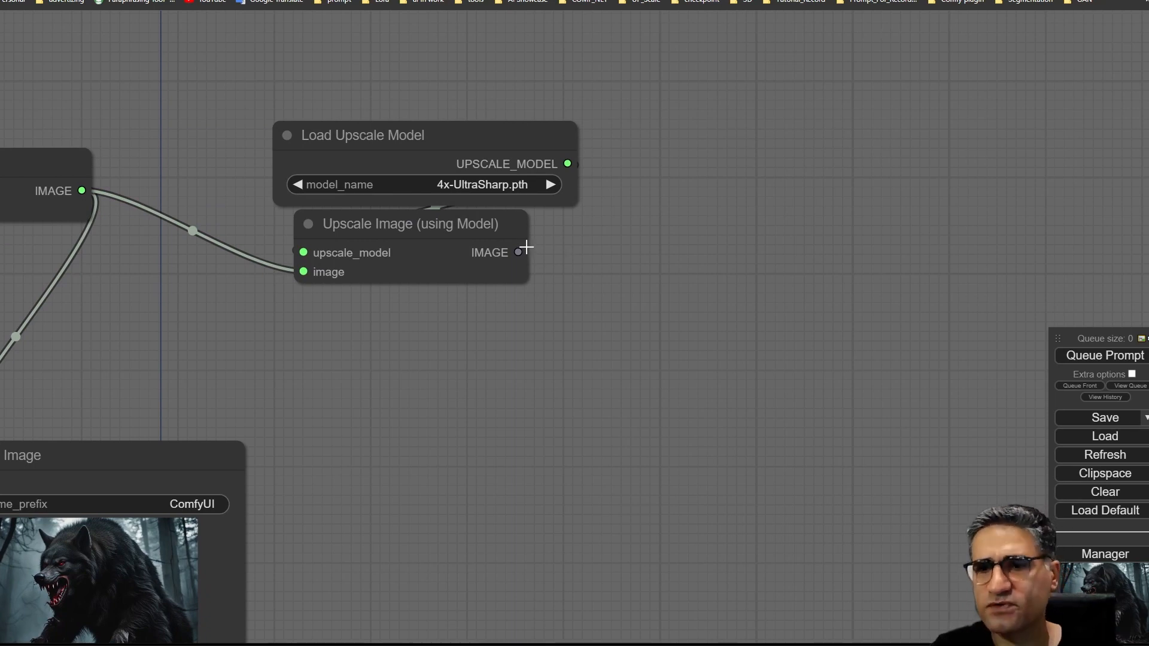
{"action": "left_click_drag", "start_coordinate": [522, 247], "coordinate": [606, 237]}
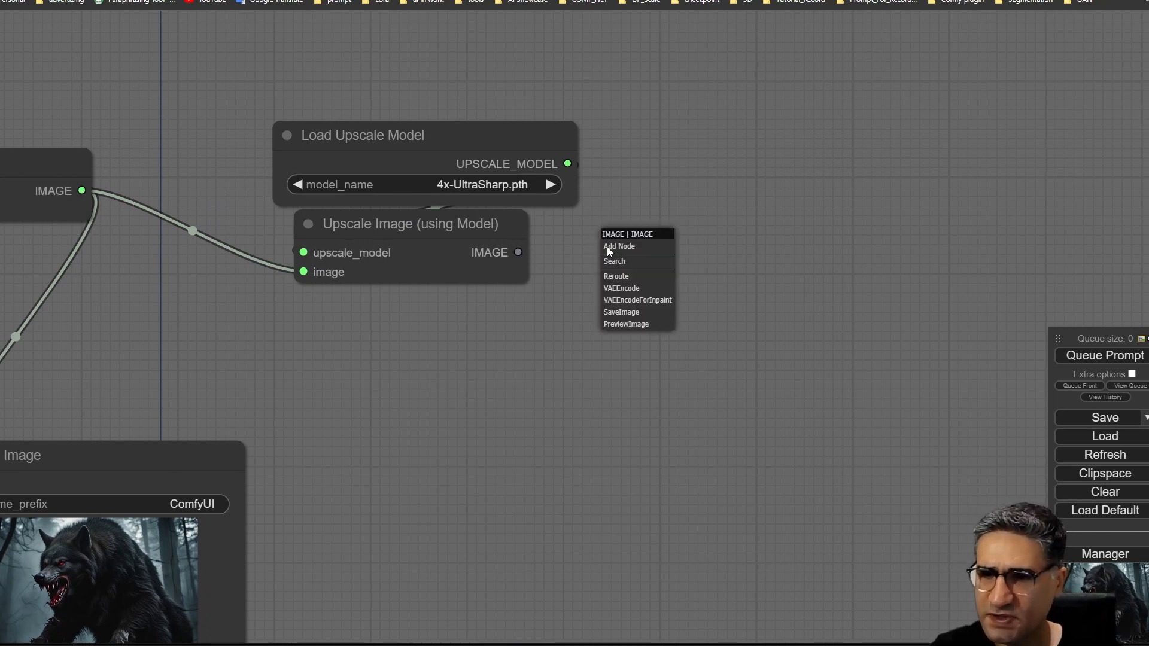
{"action": "left_click", "coordinate": [548, 318]}
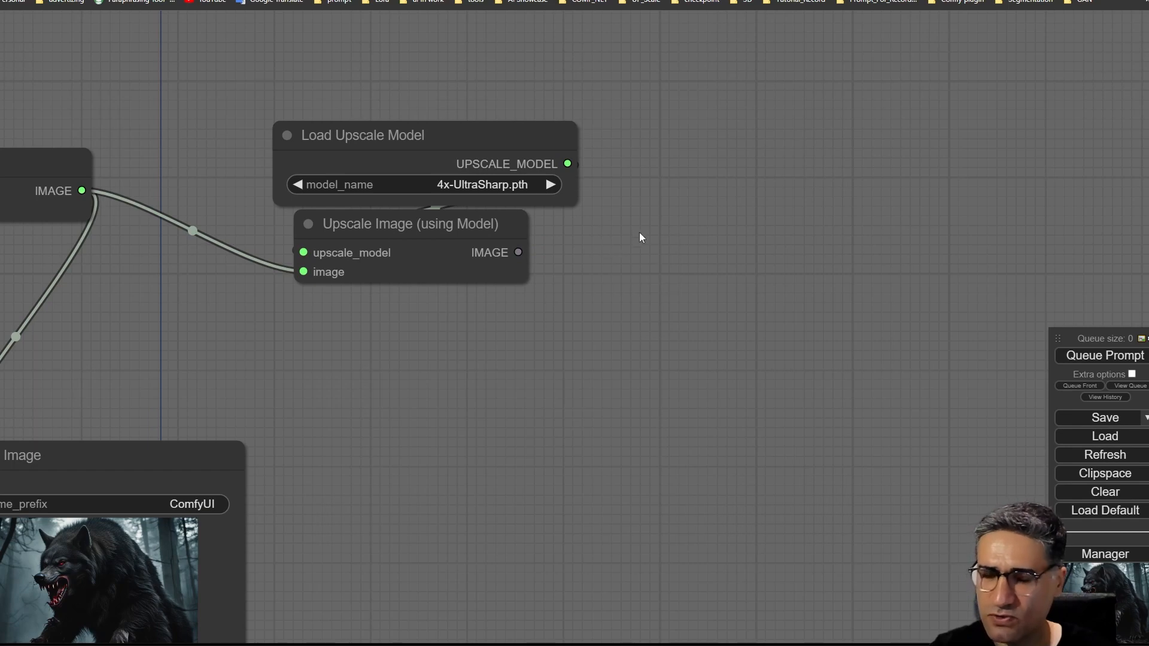
Examine the generated wolf image up close in Save Image, and review the 4x upscale model chosen for enlarging it
{"action": "left_click_drag", "start_coordinate": [500, 259], "coordinate": [769, 409]}
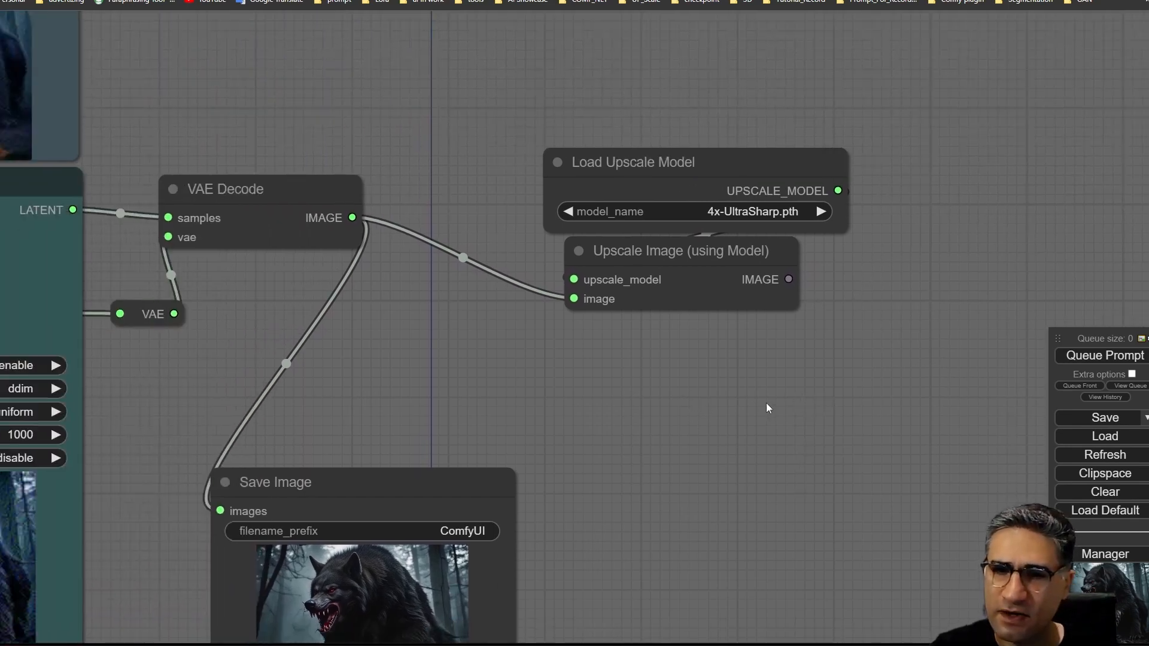
{"action": "scroll", "coordinate": [395, 371], "scroll_direction": "up", "scroll_amount": 11}
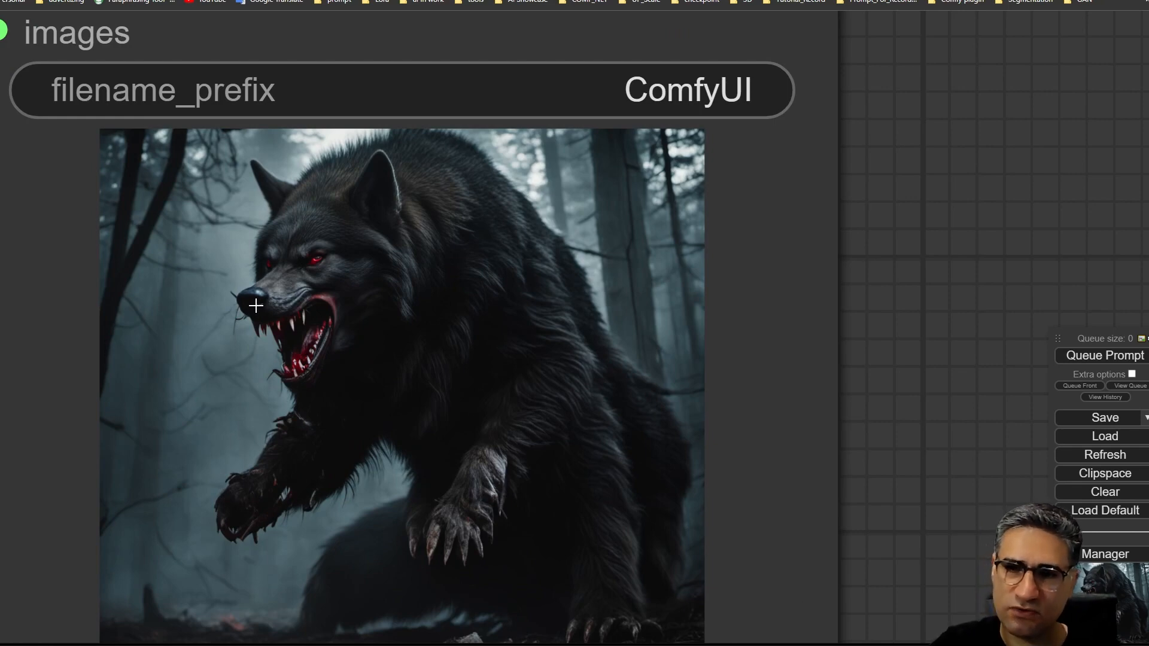
{"action": "scroll", "coordinate": [276, 332], "scroll_direction": "down", "scroll_amount": 5}
{"action": "left_click_drag", "start_coordinate": [791, 232], "coordinate": [730, 604]}
{"action": "scroll", "coordinate": [689, 443], "scroll_direction": "down", "scroll_amount": 5}
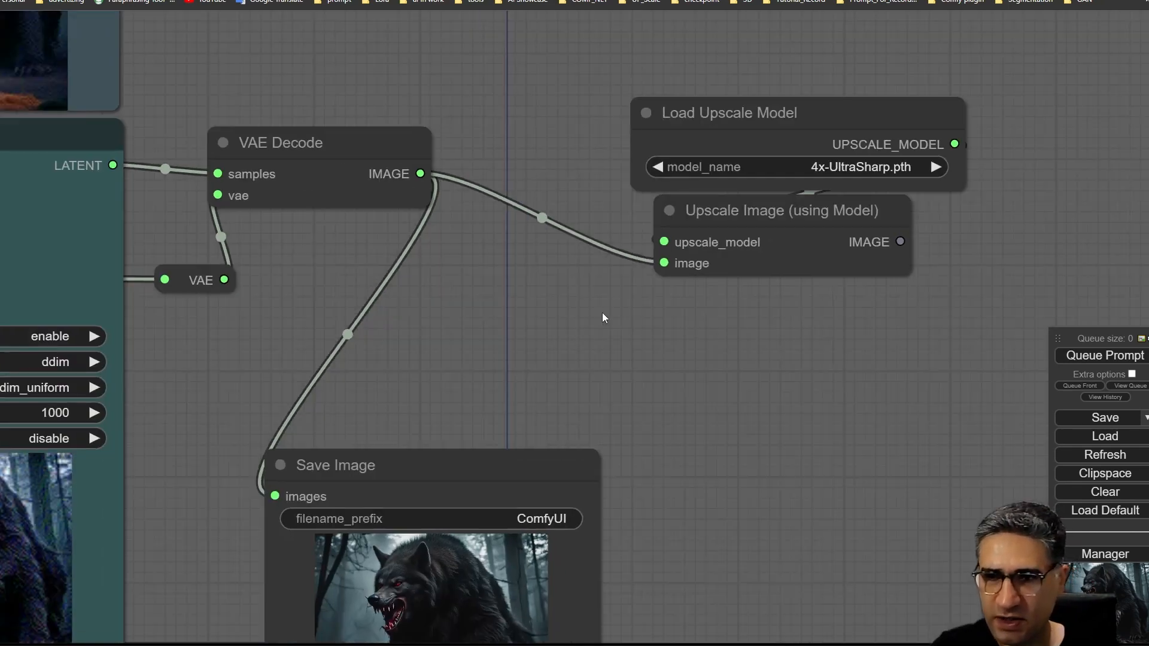
{"action": "left_click_drag", "start_coordinate": [603, 312], "coordinate": [346, 460]}
{"action": "scroll", "coordinate": [623, 273], "scroll_direction": "up", "scroll_amount": 6}
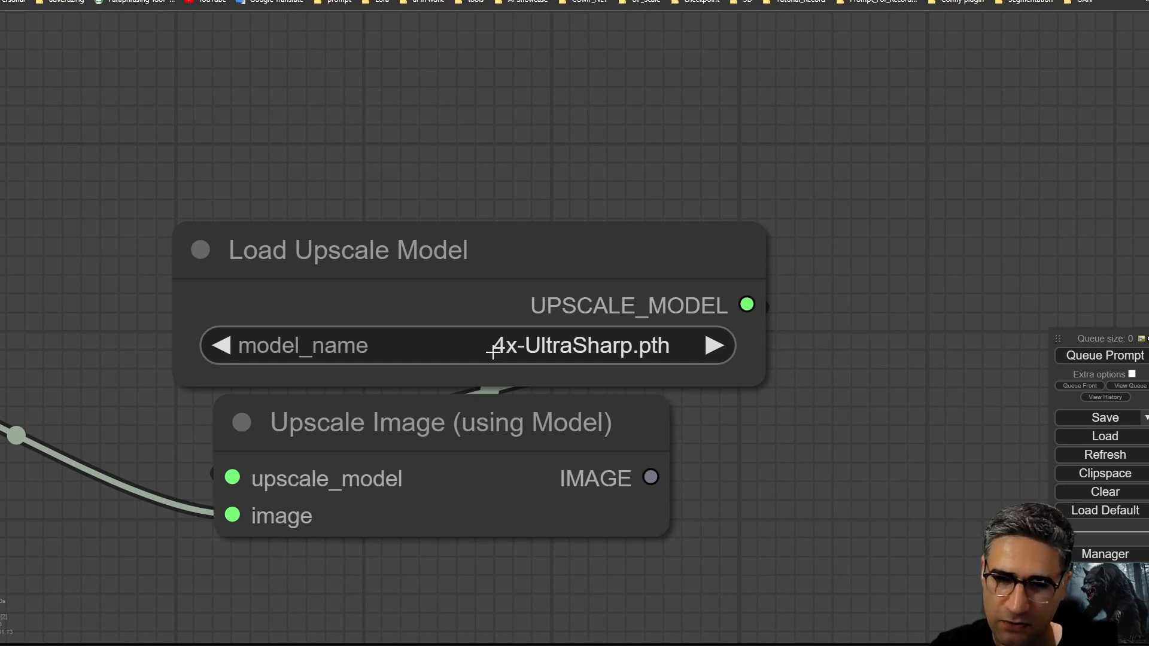
{"action": "scroll", "coordinate": [490, 345], "scroll_direction": "down", "scroll_amount": 3}
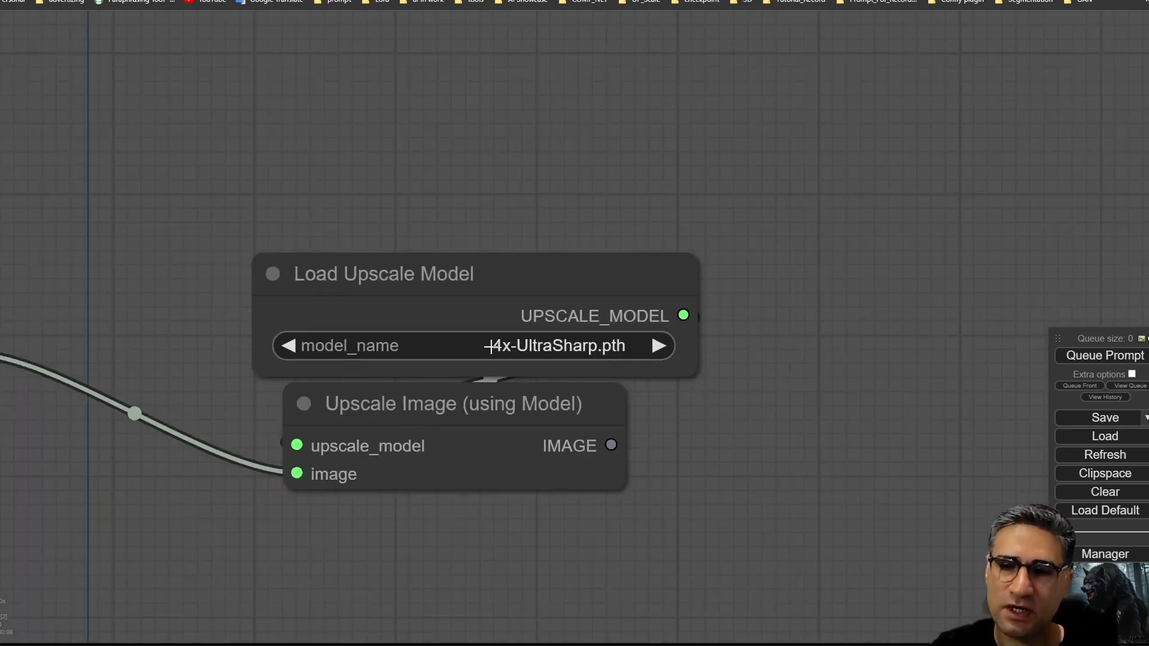
{"action": "left_click_drag", "start_coordinate": [729, 438], "coordinate": [615, 406]}
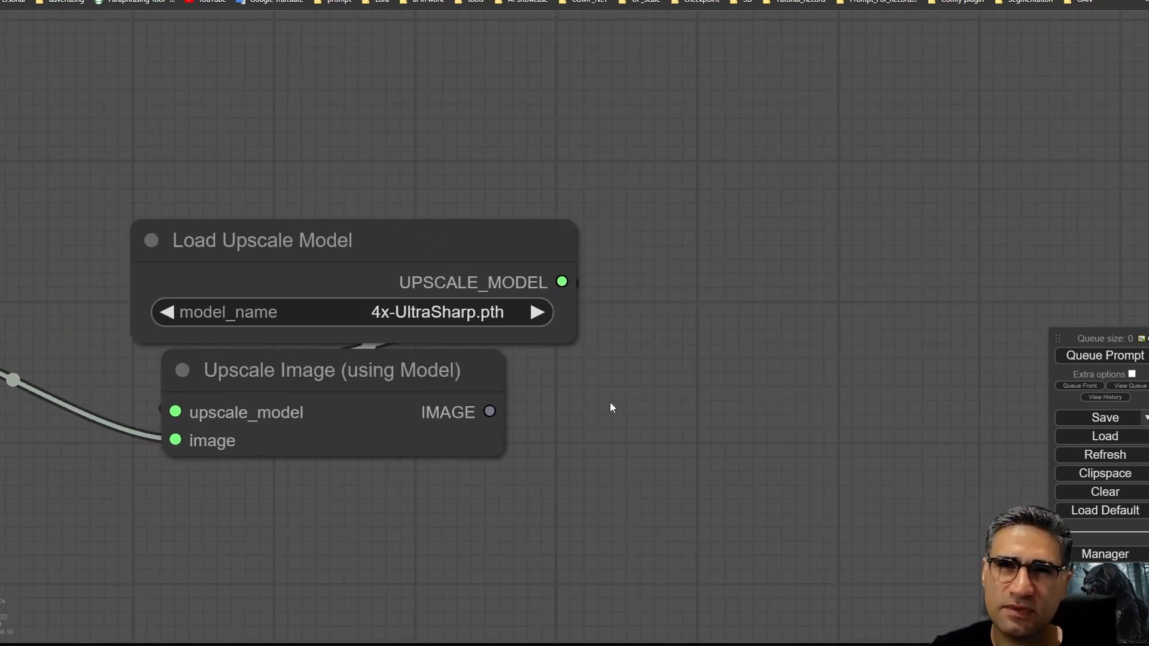
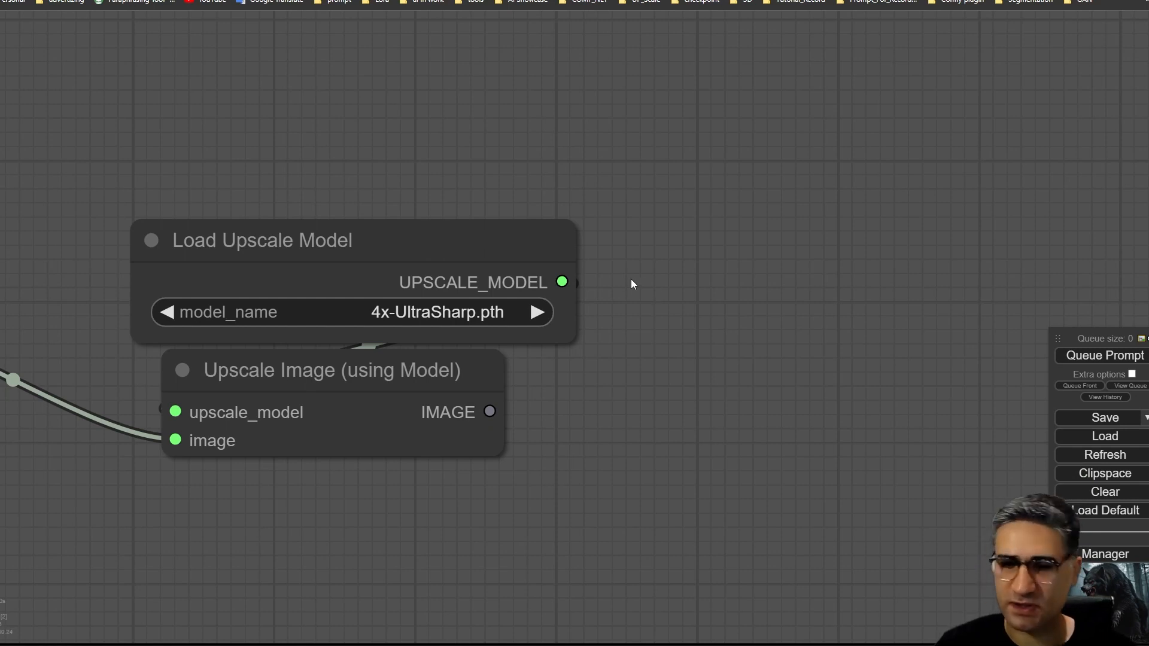
{"action": "left_click_drag", "start_coordinate": [654, 478], "coordinate": [561, 420]}
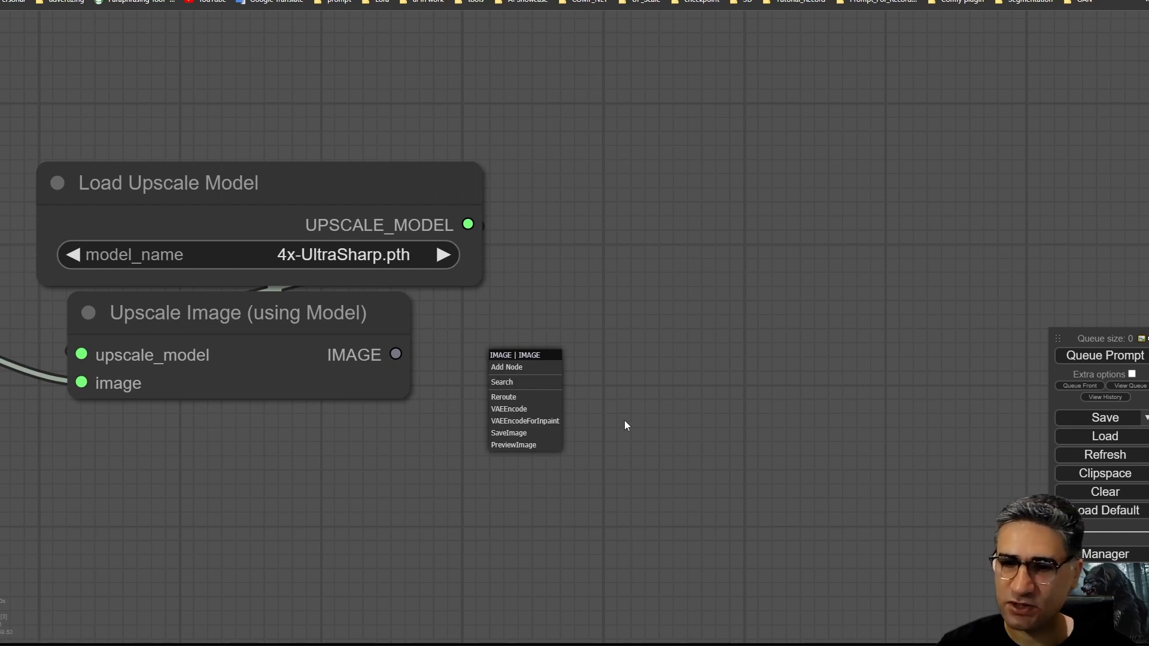
{"action": "double_click", "coordinate": [587, 390]}
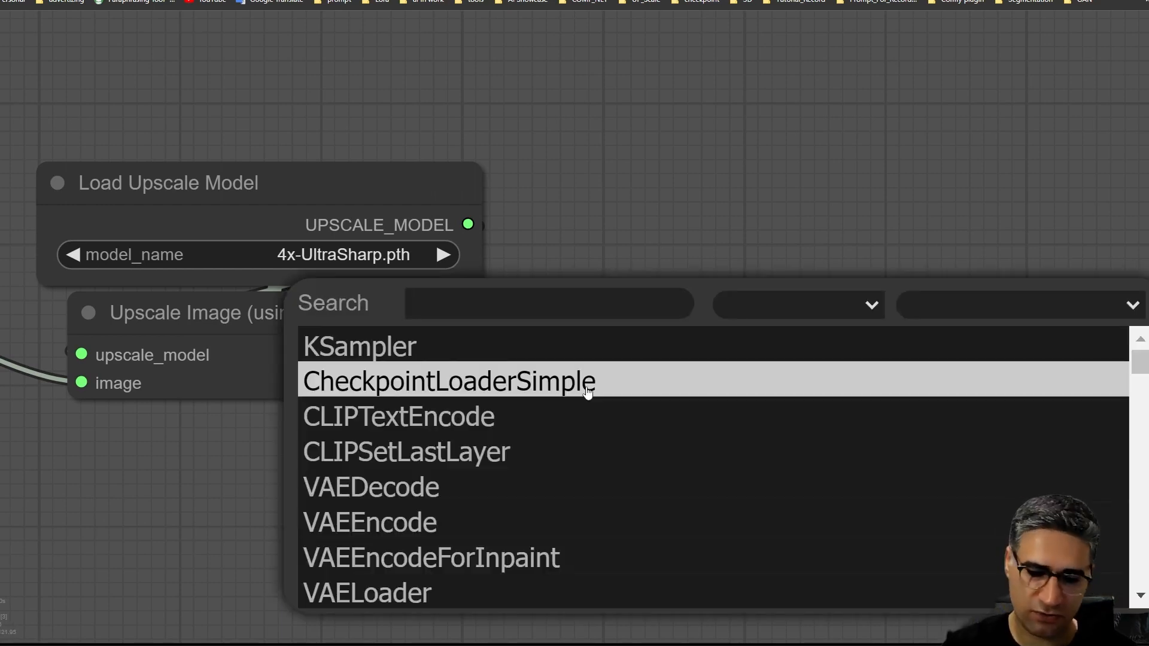
{"action": "type", "text": "image s"}
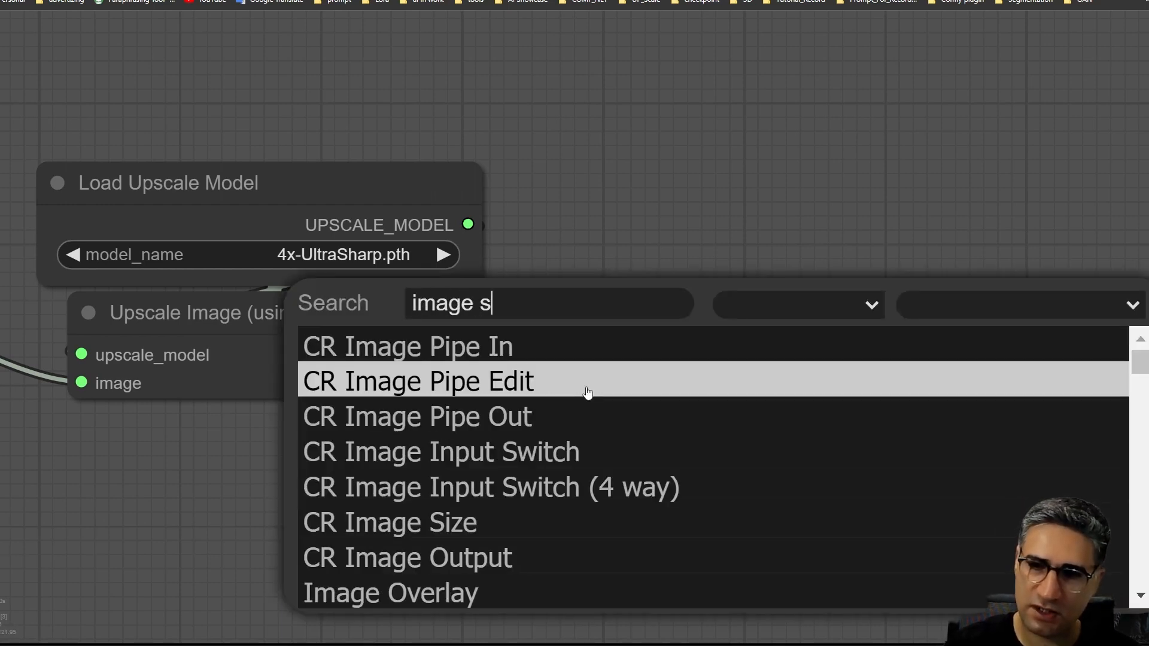
{"action": "type", "text": "a"}
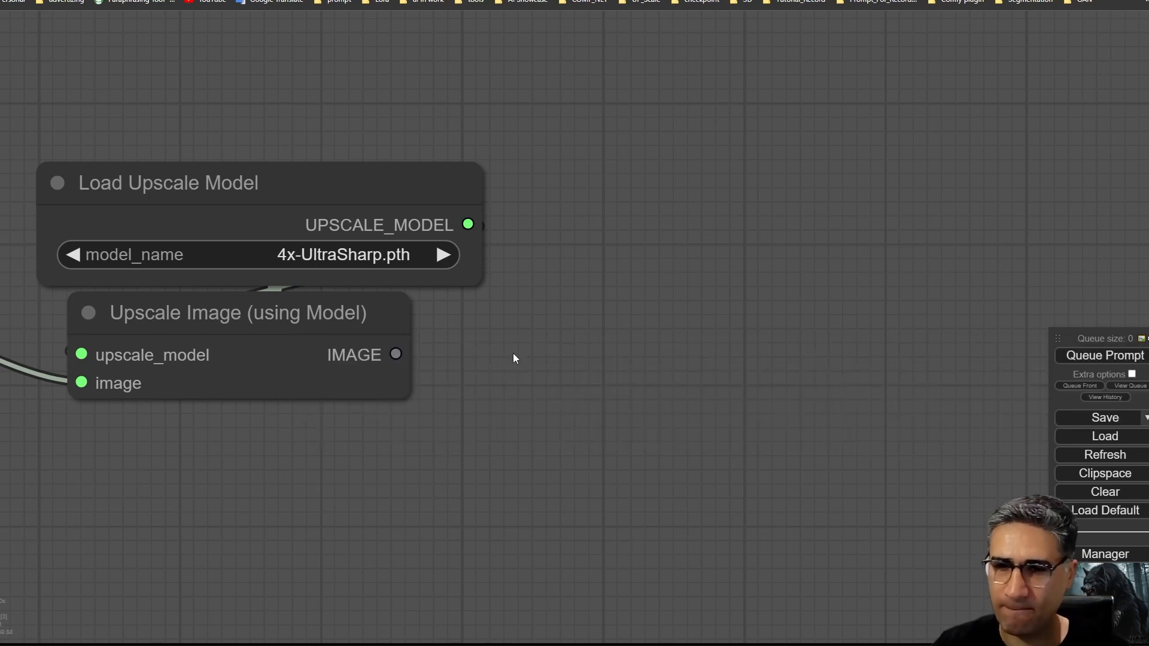
Add an ImageScaleBy node, feed it the IMAGE output of Upscale Image (using Model), and place it right beside that node
{"action": "double_click", "coordinate": [519, 371]}
{"action": "type", "text": "sc"}
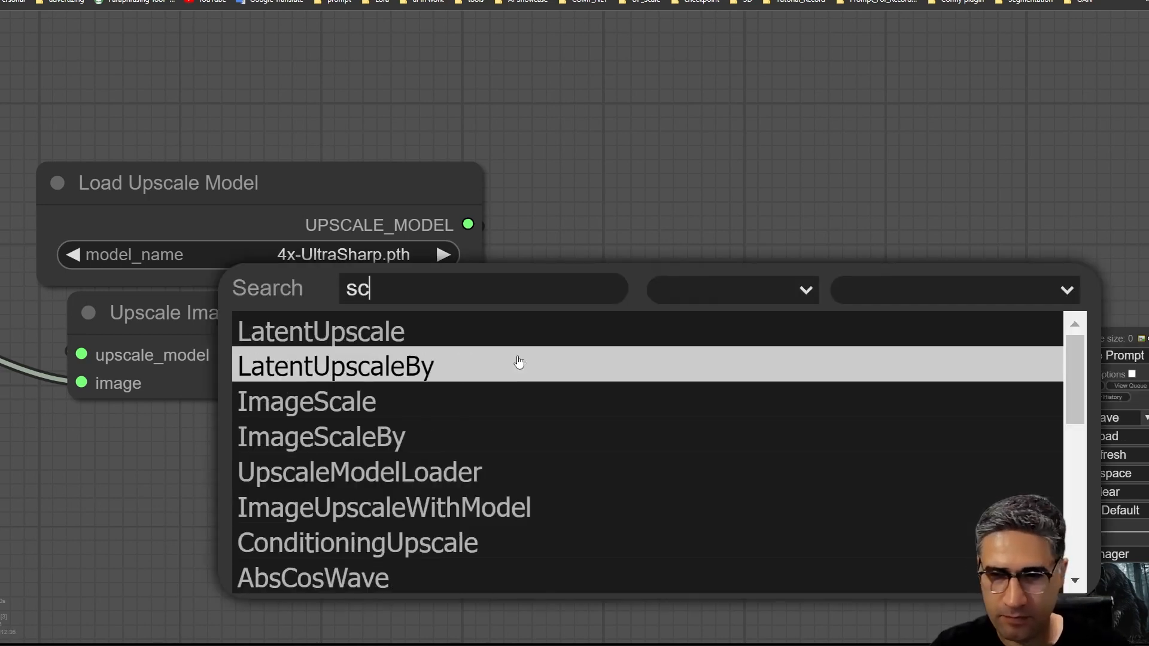
{"action": "type", "text": "a"}
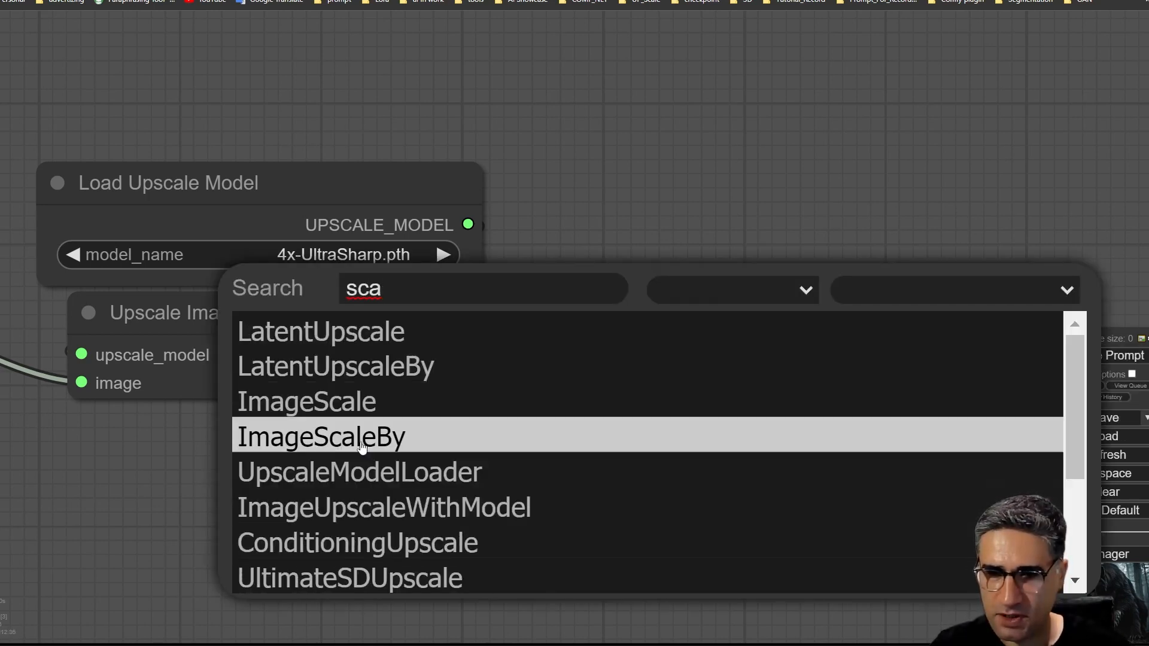
{"action": "left_click", "coordinate": [362, 448]}
{"action": "left_click_drag", "start_coordinate": [396, 353], "coordinate": [548, 395]}
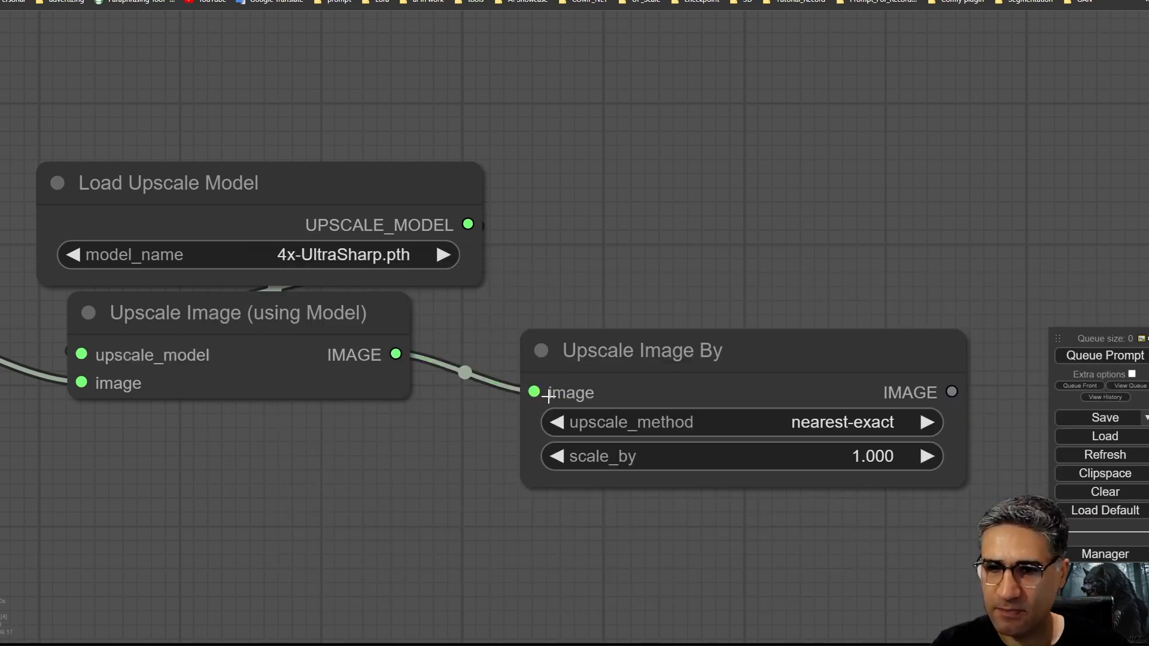
{"action": "left_click_drag", "start_coordinate": [663, 348], "coordinate": [582, 294]}
{"action": "left_click_drag", "start_coordinate": [752, 336], "coordinate": [779, 358]}
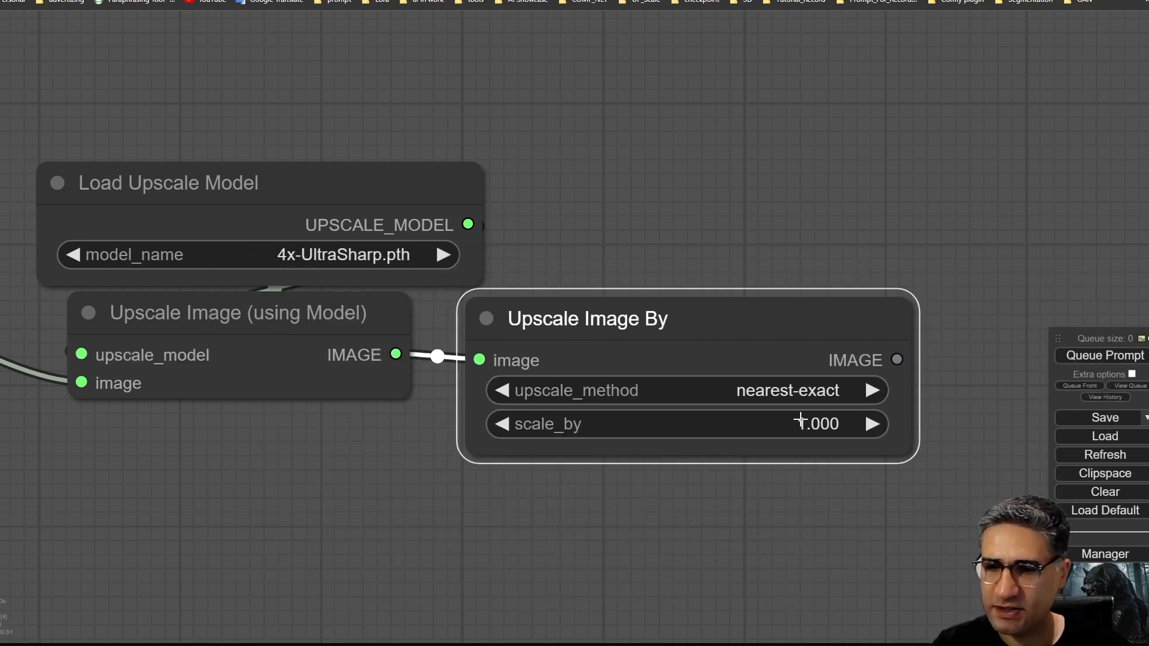
Set scale_by to 0.5 in the Upscale Image By node
{"action": "left_click", "coordinate": [739, 429]}
{"action": "key", "text": "ctrl+a"}
{"action": "type", "text": "0."}
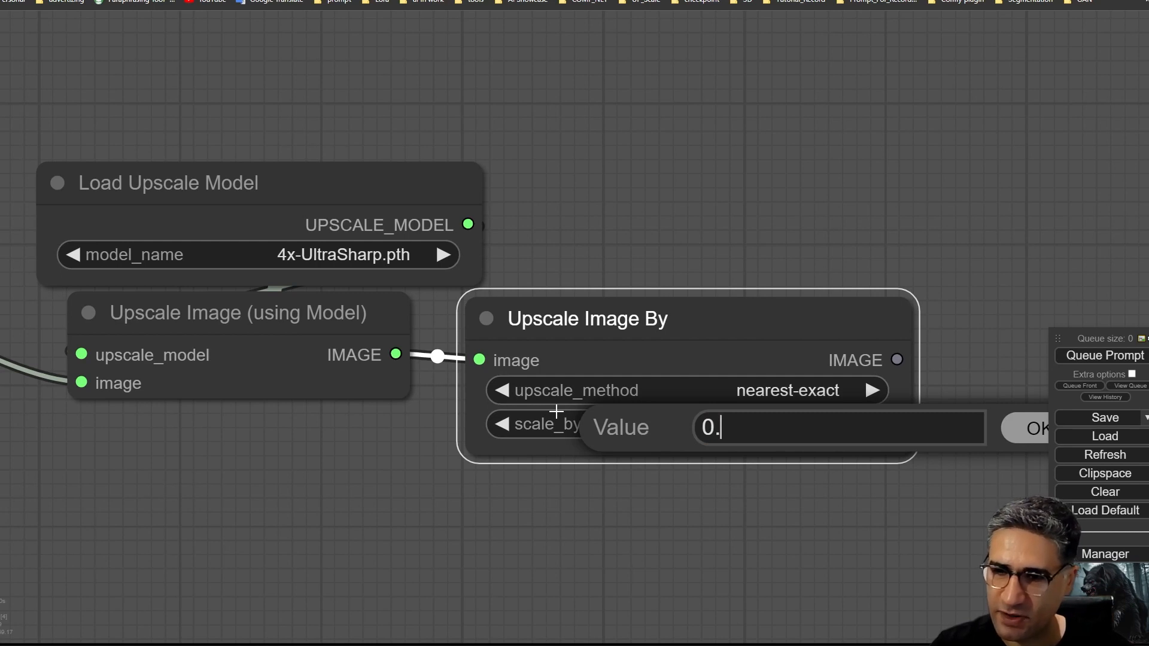
{"action": "type", "text": "5"}
{"action": "key", "text": "Return"}
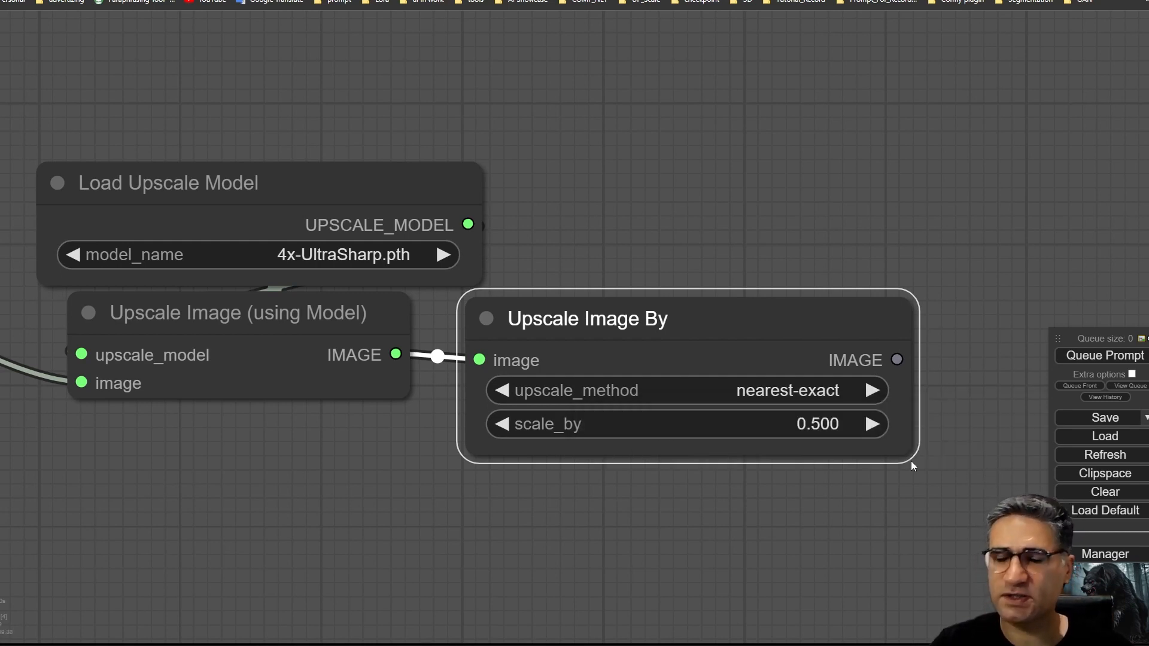
Rename the Upscale Image By node as "Down scale"
{"action": "right_click", "coordinate": [552, 303]}
{"action": "left_click", "coordinate": [646, 386]}
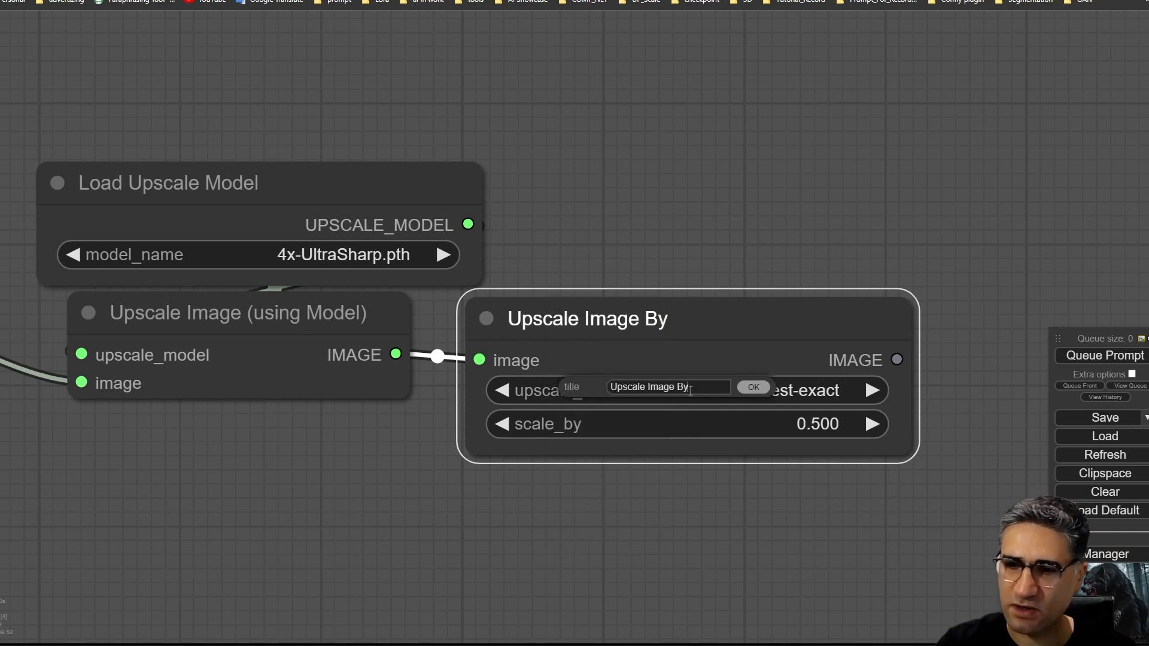
{"action": "key", "text": "ctrl+a"}
{"action": "type", "text": "UpDown"}
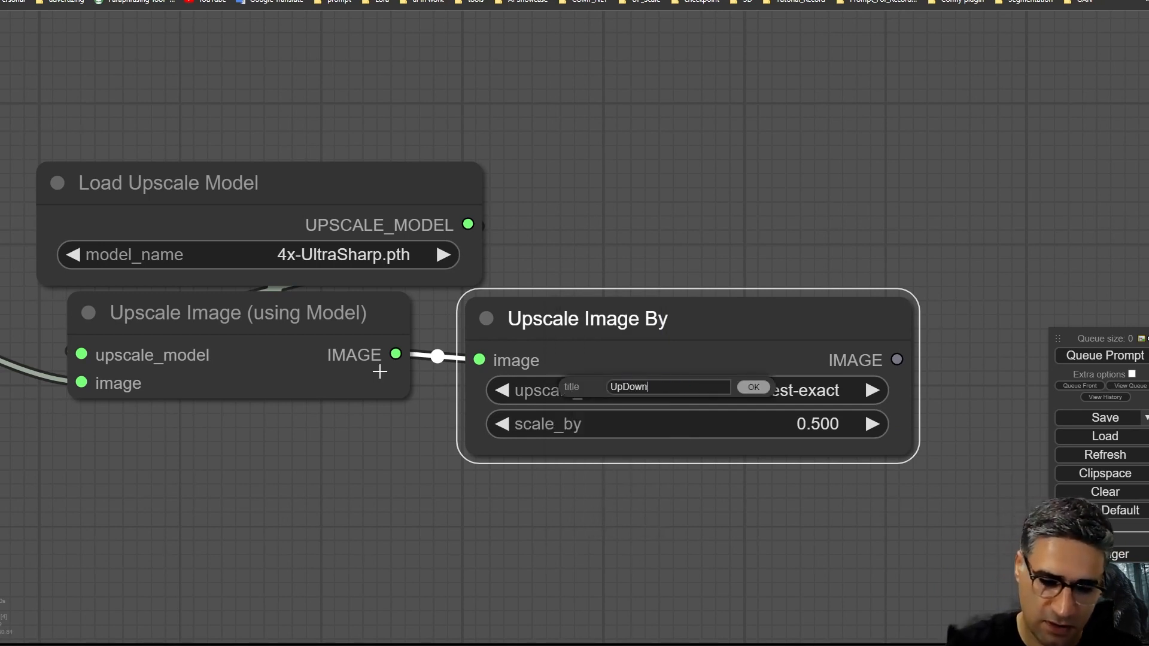
{"action": "type", "text": " scale"}
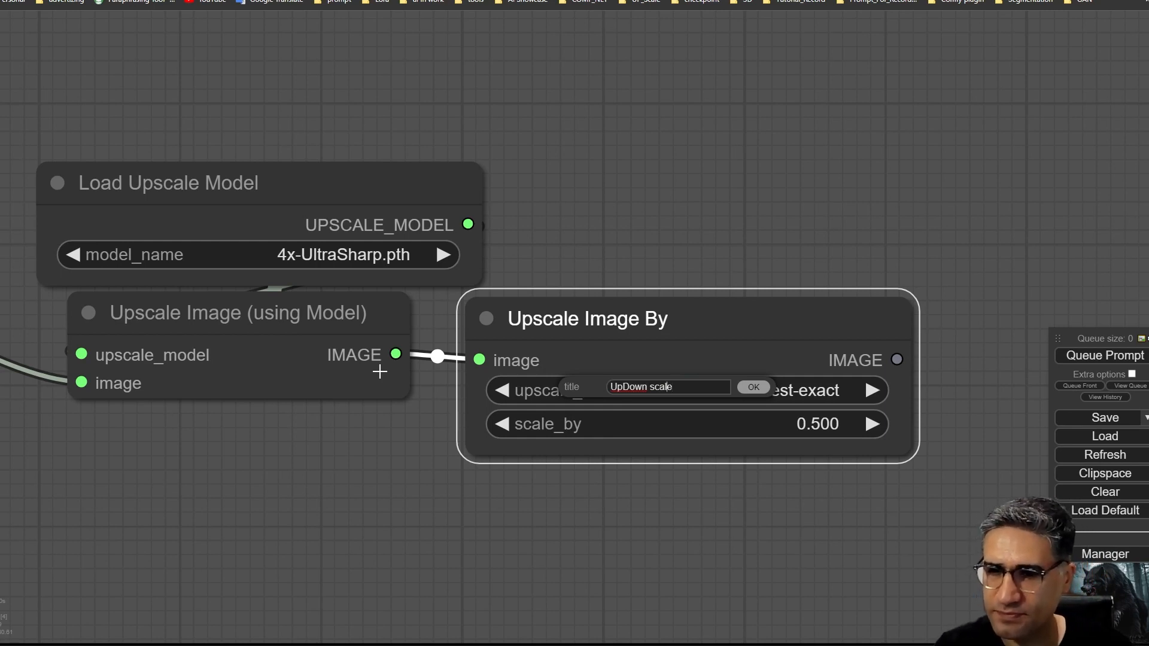
{"action": "key", "text": "Home"}
{"action": "key", "text": "Delete"}
{"action": "key", "text": "Delete"}
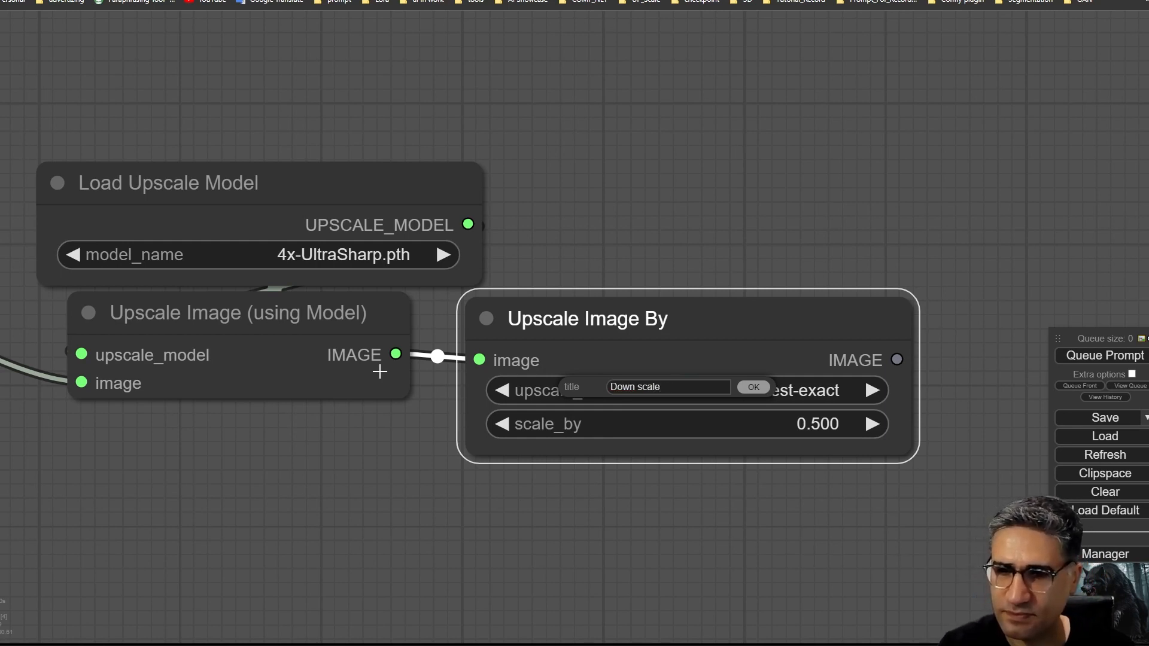
{"action": "key", "text": "Return"}
{"action": "left_click", "coordinate": [836, 246]}
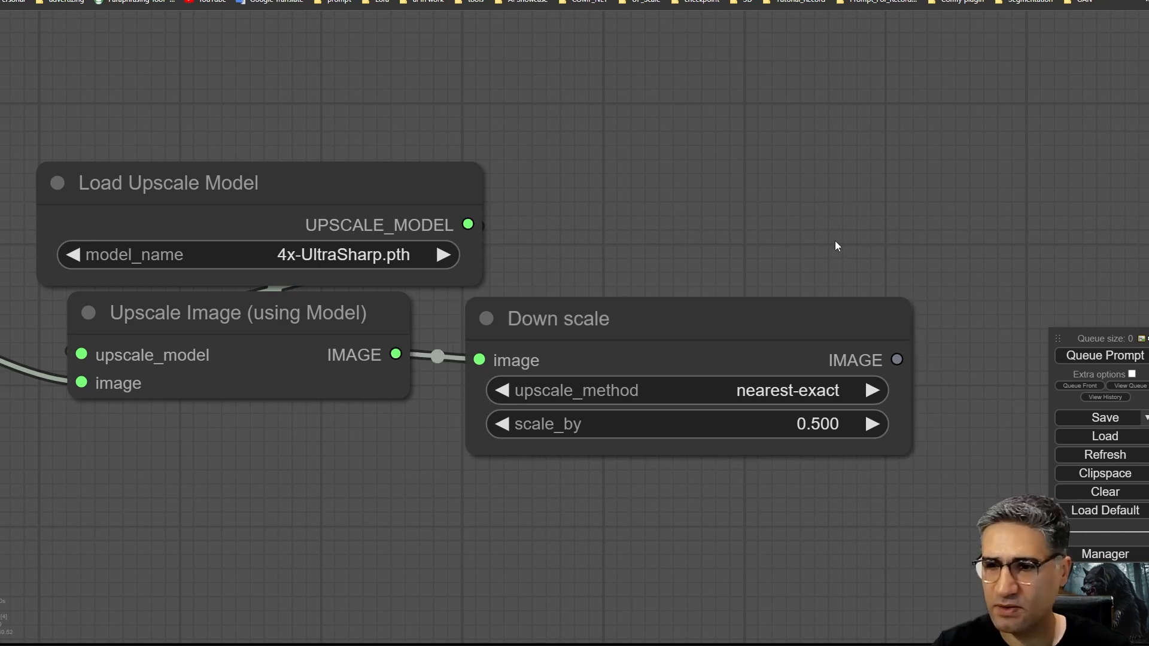
Narrow the Down scale and Load Upscale Model nodes and pack them compactly around Upscale Image (using Model)
{"action": "left_click_drag", "start_coordinate": [908, 452], "coordinate": [628, 433]}
{"action": "left_click_drag", "start_coordinate": [611, 548], "coordinate": [577, 531]}
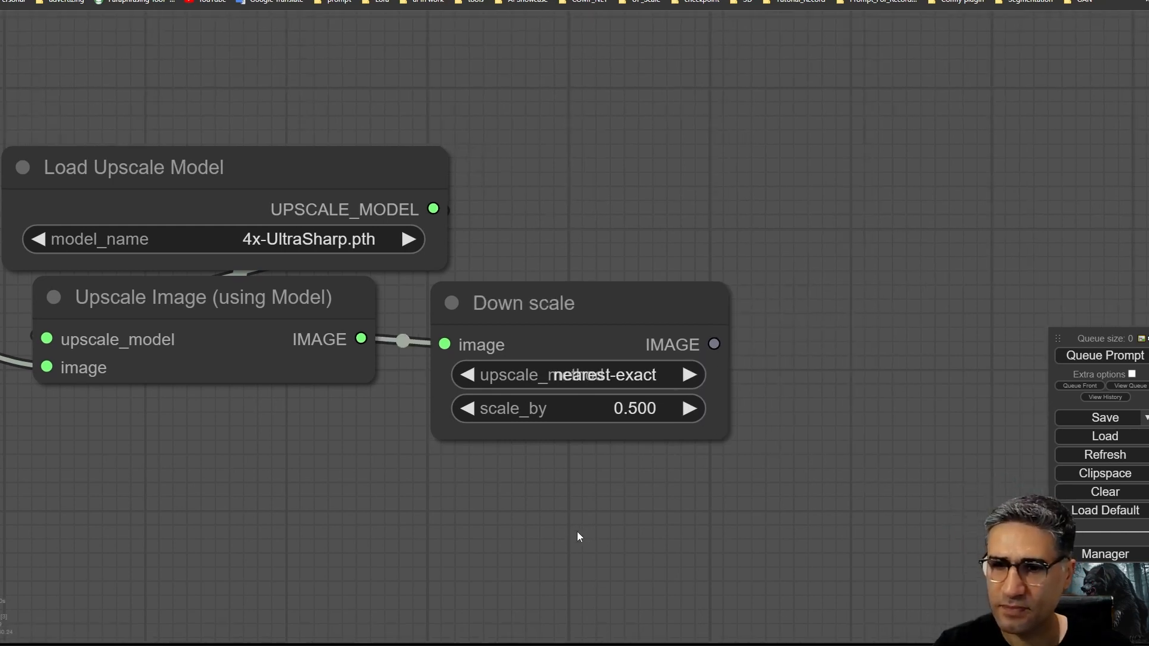
{"action": "scroll", "coordinate": [577, 532], "scroll_direction": "down", "scroll_amount": 3}
{"action": "left_click_drag", "start_coordinate": [559, 351], "coordinate": [515, 351]}
{"action": "left_click", "coordinate": [351, 251]}
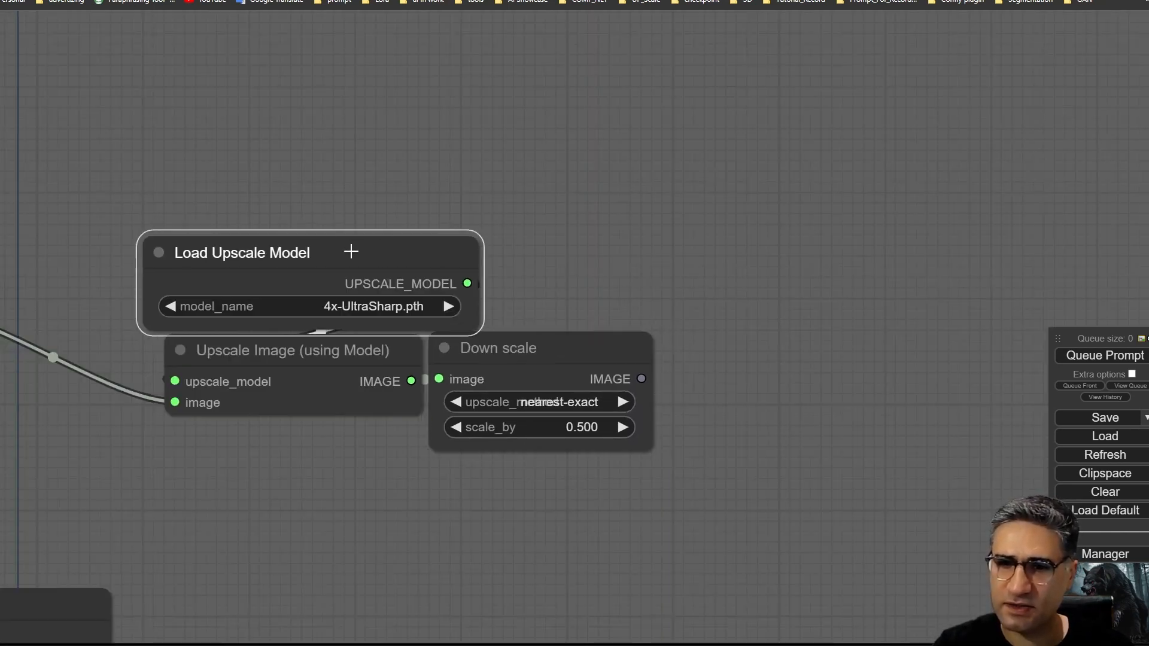
{"action": "mouse_move", "coordinate": [351, 251]}
{"action": "left_mouse_down"}
{"action": "mouse_move", "coordinate": [427, 234]}
{"action": "mouse_move", "coordinate": [350, 241]}
{"action": "mouse_move", "coordinate": [362, 248]}
{"action": "left_mouse_up"}
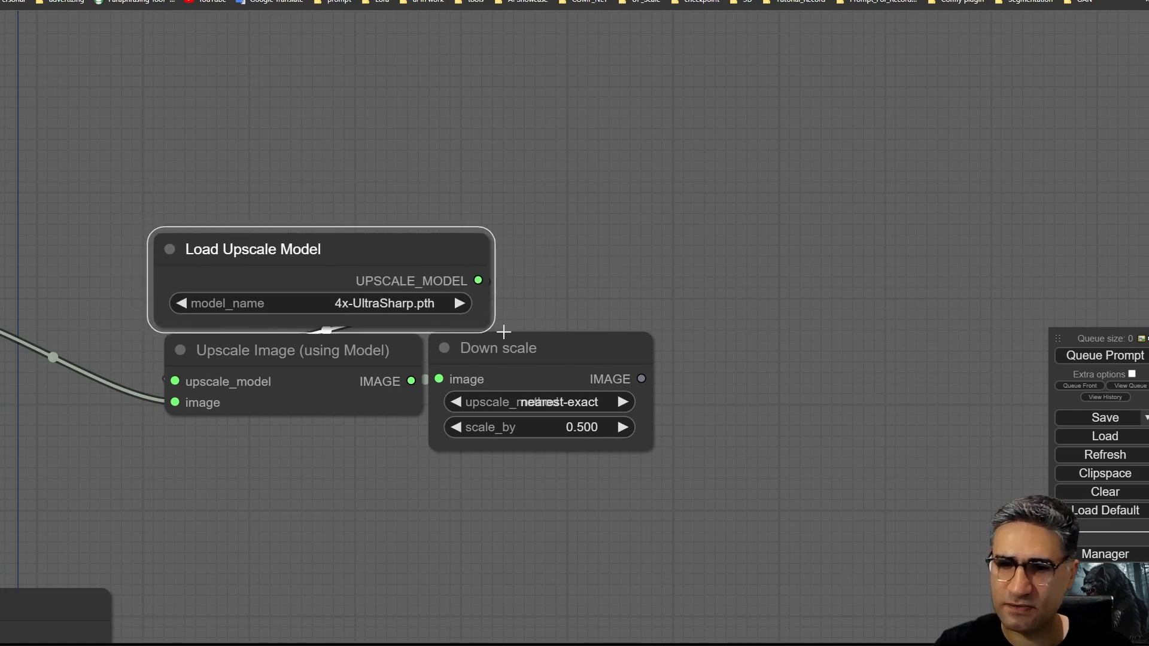
{"action": "left_click_drag", "start_coordinate": [486, 325], "coordinate": [286, 300]}
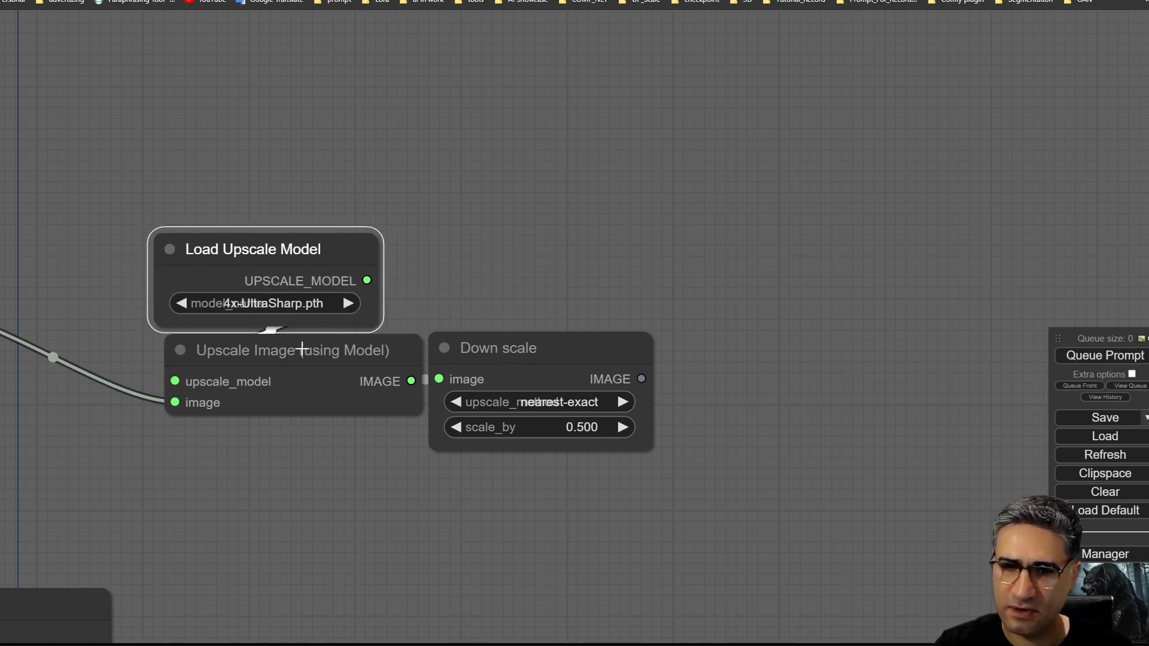
{"action": "left_click_drag", "start_coordinate": [302, 349], "coordinate": [286, 346]}
{"action": "left_click_drag", "start_coordinate": [406, 410], "coordinate": [393, 411]}
{"action": "left_click_drag", "start_coordinate": [492, 351], "coordinate": [482, 310]}
{"action": "left_click_drag", "start_coordinate": [783, 499], "coordinate": [624, 456]}
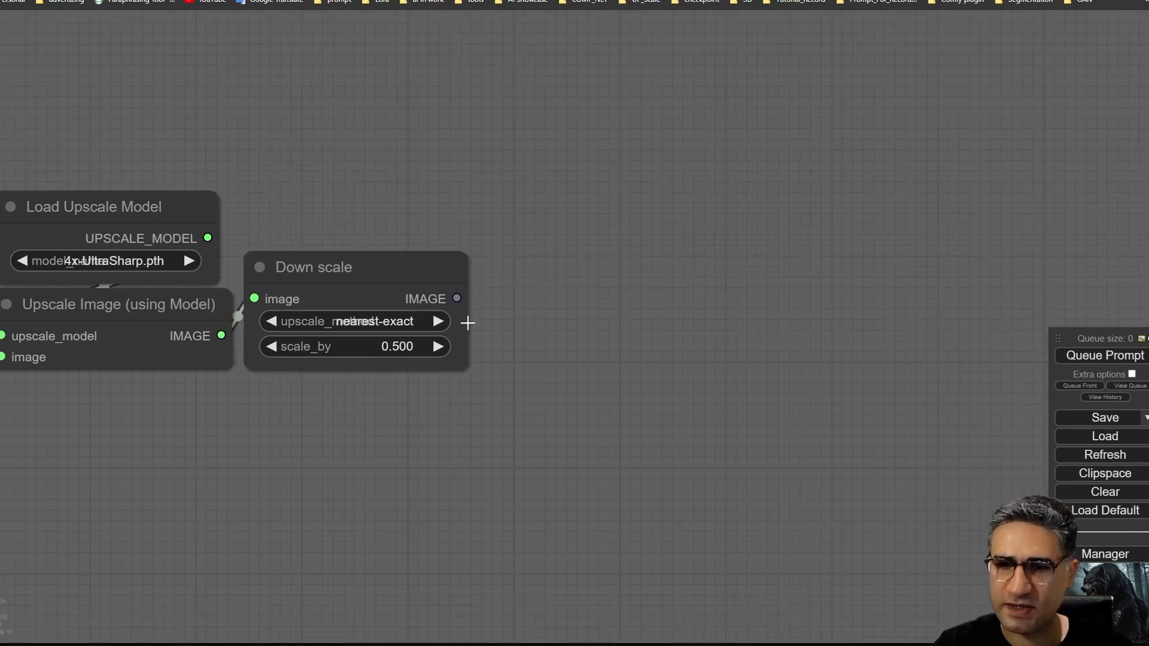
Add a VAE Encode node fed by Down scale's IMAGE output and place it beside Down scale
{"action": "scroll", "coordinate": [467, 324], "scroll_direction": "down", "scroll_amount": 6}
{"action": "scroll", "coordinate": [500, 371], "scroll_direction": "up", "scroll_amount": 5}
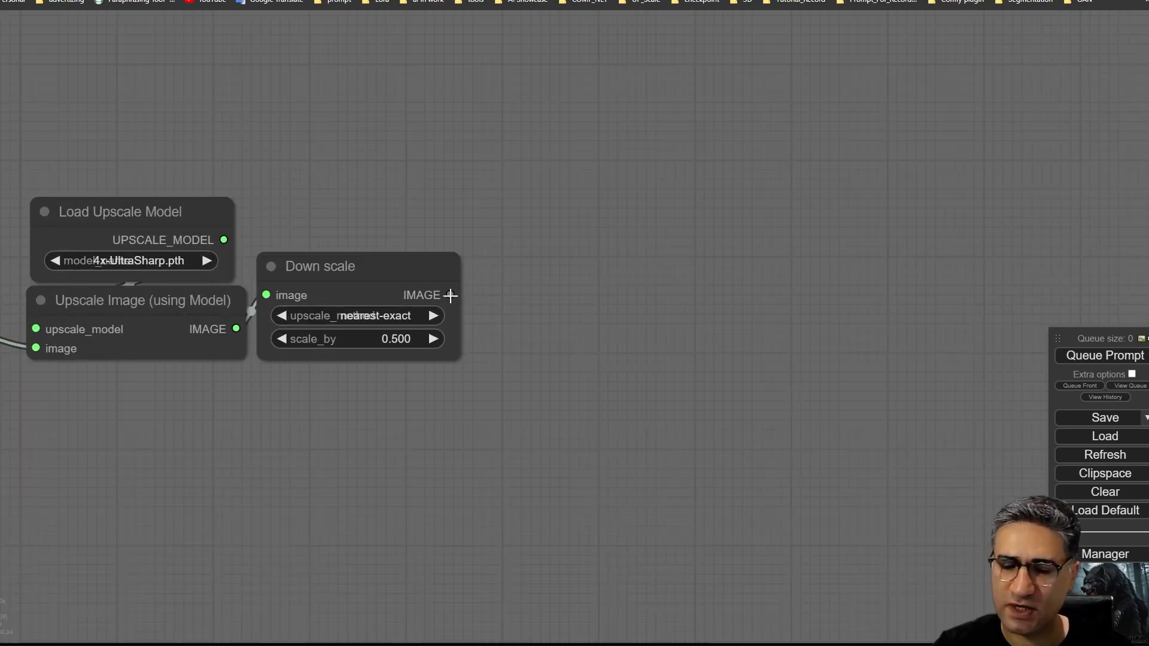
{"action": "left_click_drag", "start_coordinate": [450, 295], "coordinate": [522, 293]}
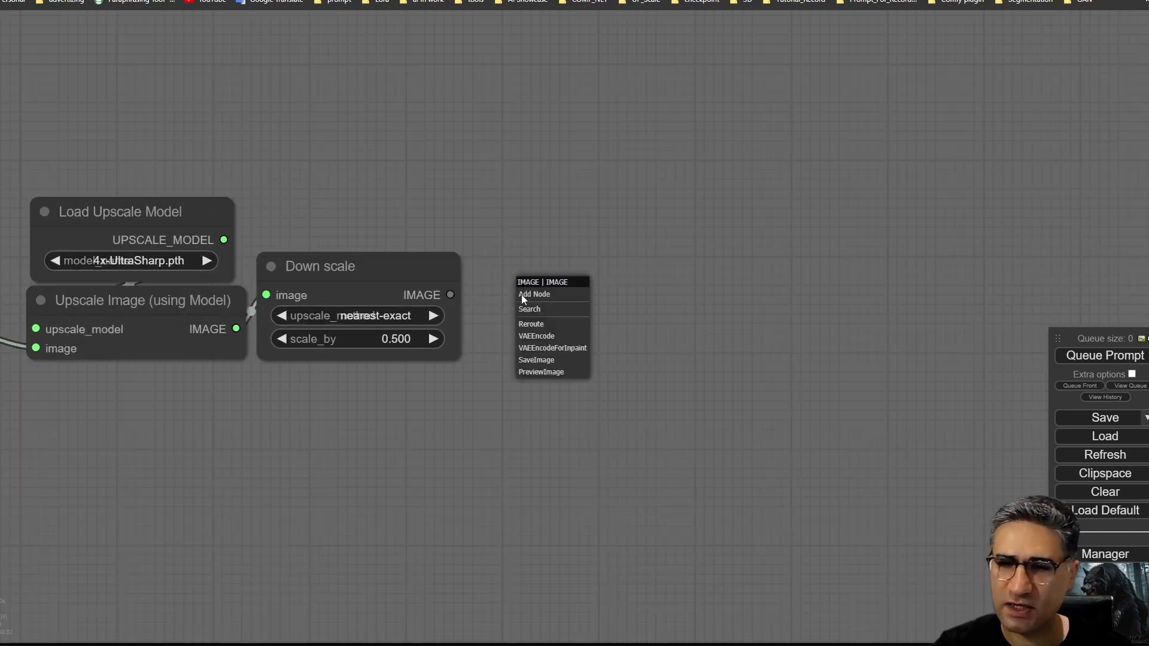
{"action": "left_click", "coordinate": [567, 337]}
{"action": "left_click_drag", "start_coordinate": [589, 278], "coordinate": [565, 263]}
{"action": "scroll", "coordinate": [510, 422], "scroll_direction": "down", "scroll_amount": 4}
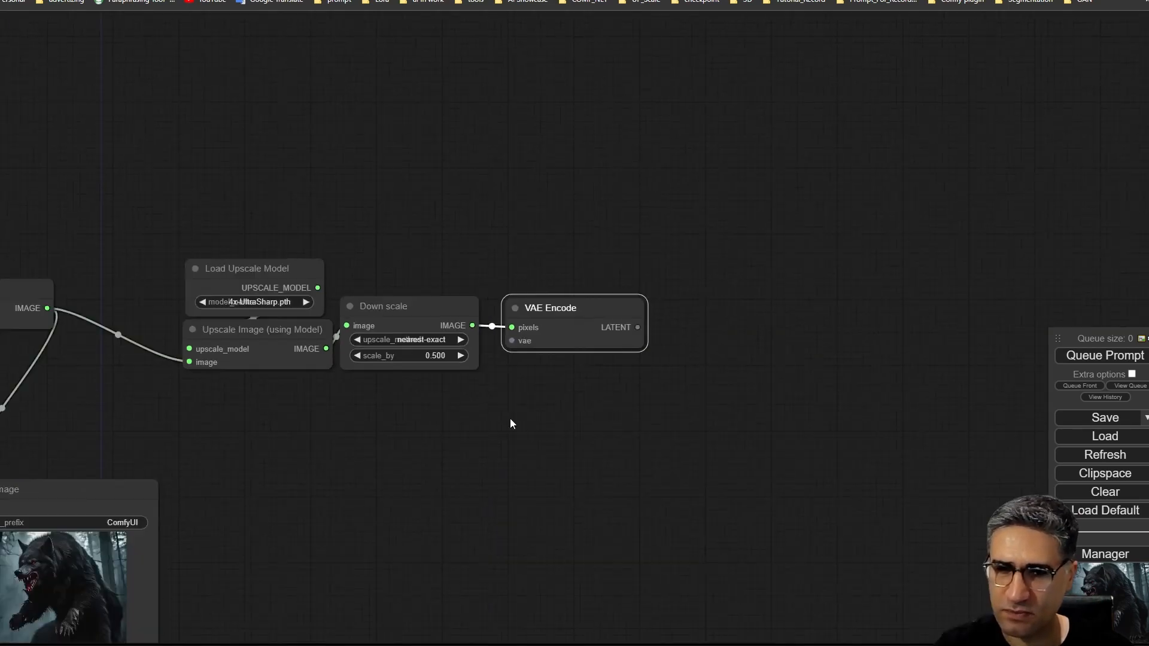
Examine the base and refiner Load Checkpoint nodes as possible VAE sources for the new VAE Encode node
{"action": "scroll", "coordinate": [510, 419], "scroll_direction": "down", "scroll_amount": 1}
{"action": "left_click_drag", "start_coordinate": [393, 432], "coordinate": [684, 486]}
{"action": "scroll", "coordinate": [684, 486], "scroll_direction": "down", "scroll_amount": 6}
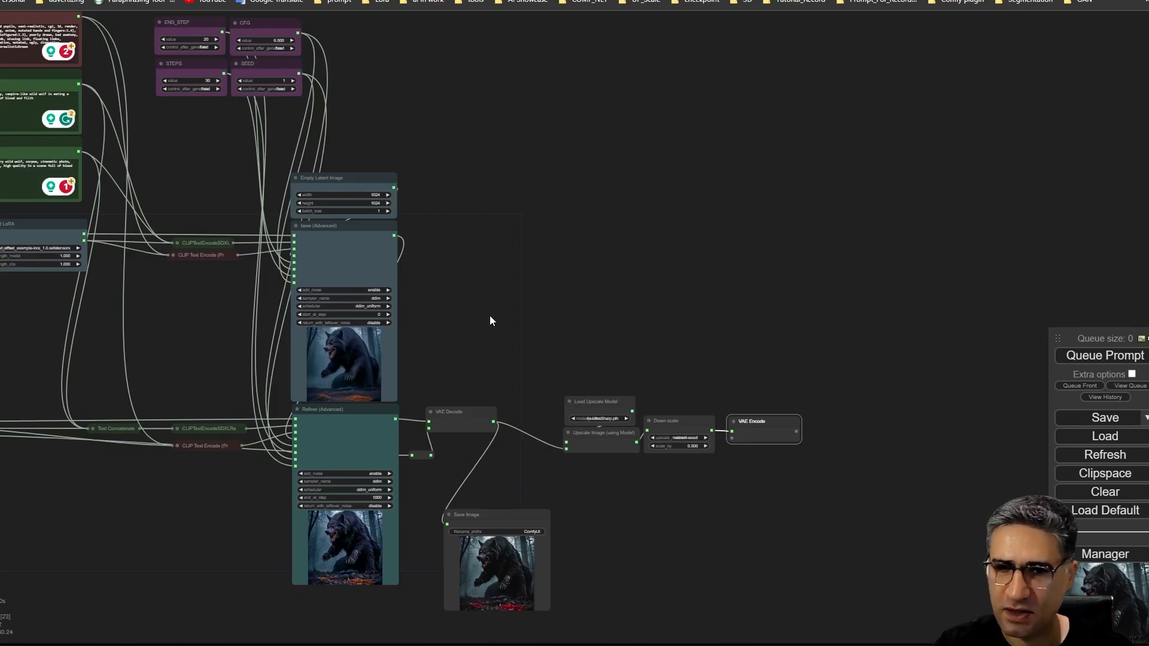
{"action": "left_click_drag", "start_coordinate": [489, 316], "coordinate": [704, 299]}
{"action": "left_click_drag", "start_coordinate": [917, 378], "coordinate": [709, 331]}
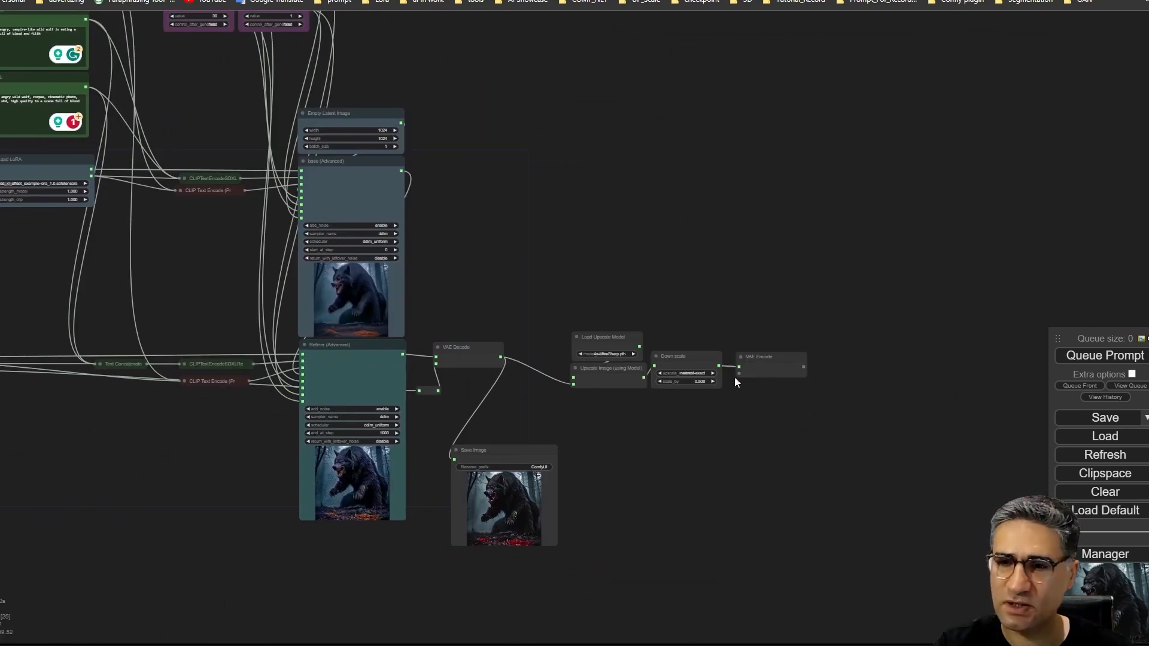
{"action": "scroll", "coordinate": [778, 383], "scroll_direction": "up", "scroll_amount": 5}
{"action": "scroll", "coordinate": [773, 381], "scroll_direction": "down", "scroll_amount": 2}
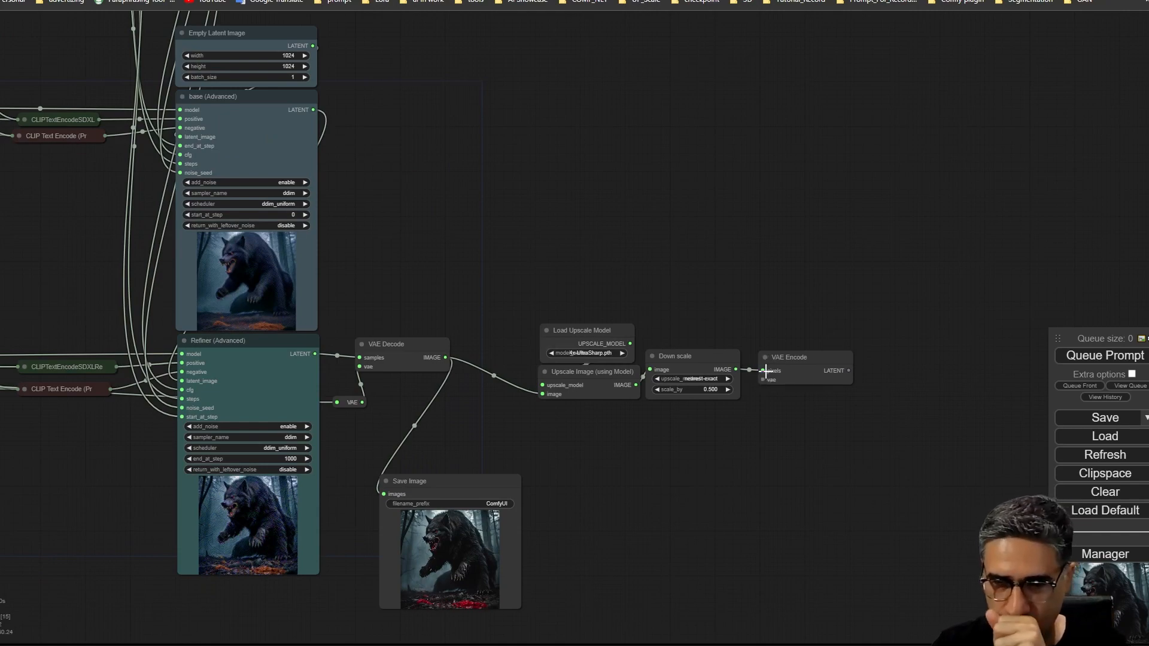
{"action": "left_click_drag", "start_coordinate": [426, 234], "coordinate": [845, 361]}
{"action": "scroll", "coordinate": [157, 260], "scroll_direction": "up", "scroll_amount": 5}
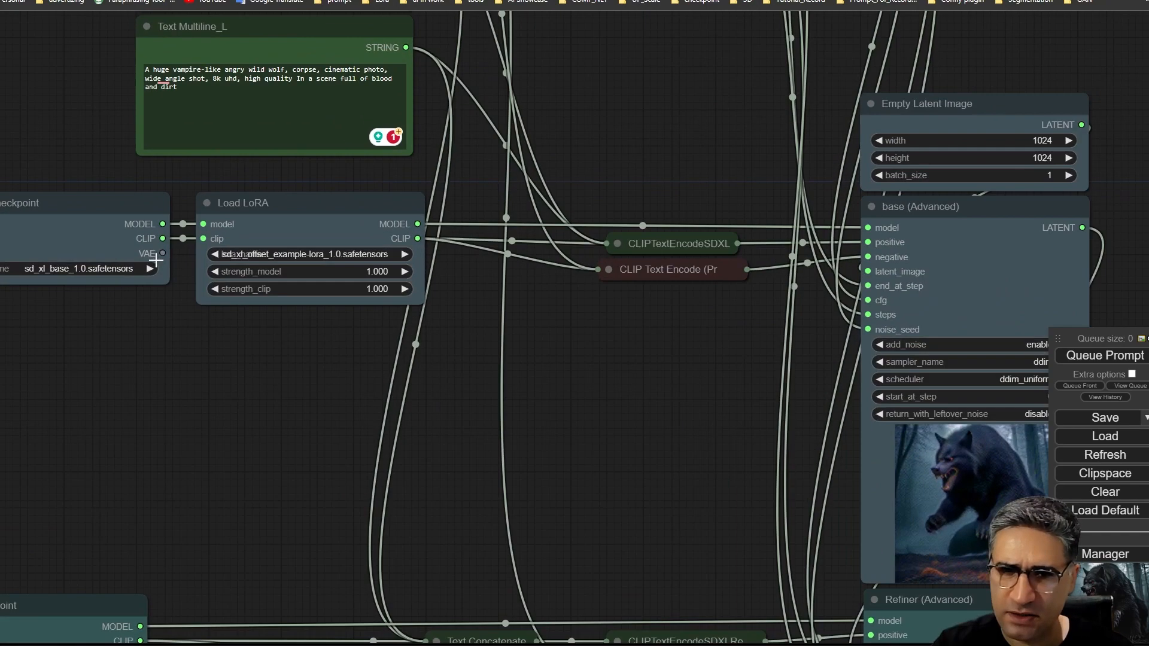
{"action": "scroll", "coordinate": [176, 311], "scroll_direction": "up", "scroll_amount": 2}
{"action": "left_click_drag", "start_coordinate": [176, 334], "coordinate": [337, 350]}
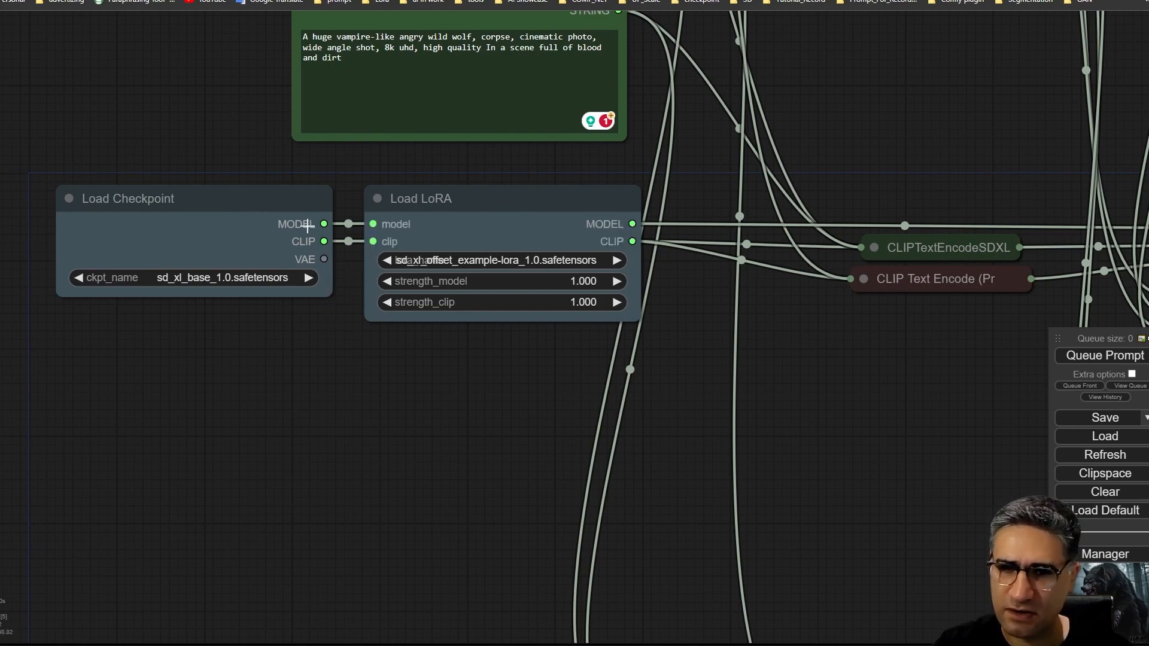
{"action": "scroll", "coordinate": [322, 236], "scroll_direction": "down", "scroll_amount": 5}
{"action": "left_click_drag", "start_coordinate": [340, 479], "coordinate": [317, 225]}
{"action": "scroll", "coordinate": [161, 263], "scroll_direction": "up", "scroll_amount": 5}
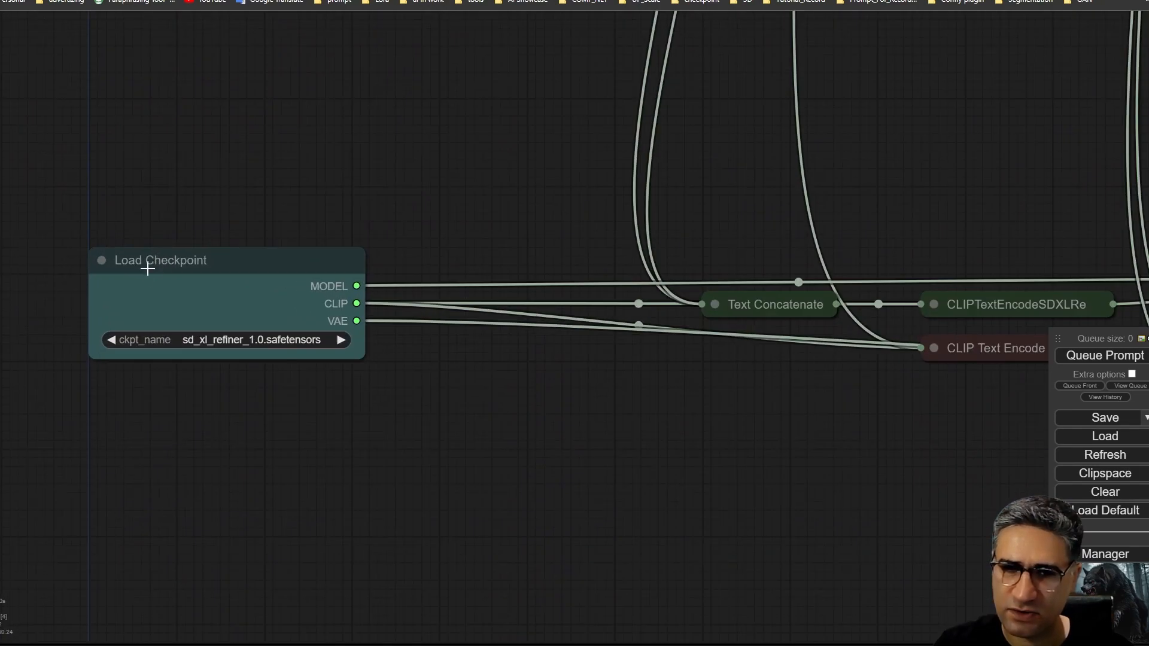
{"action": "scroll", "coordinate": [488, 425], "scroll_direction": "down", "scroll_amount": 5}
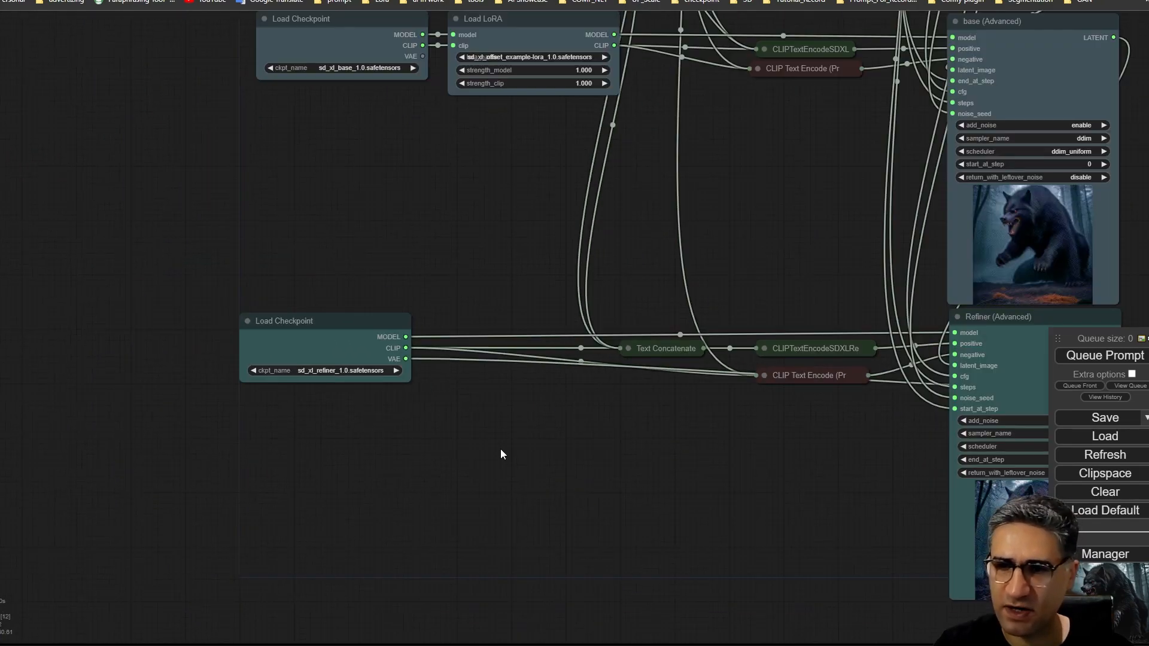
{"action": "left_click_drag", "start_coordinate": [673, 522], "coordinate": [47, 458]}
{"action": "left_click_drag", "start_coordinate": [805, 432], "coordinate": [555, 372]}
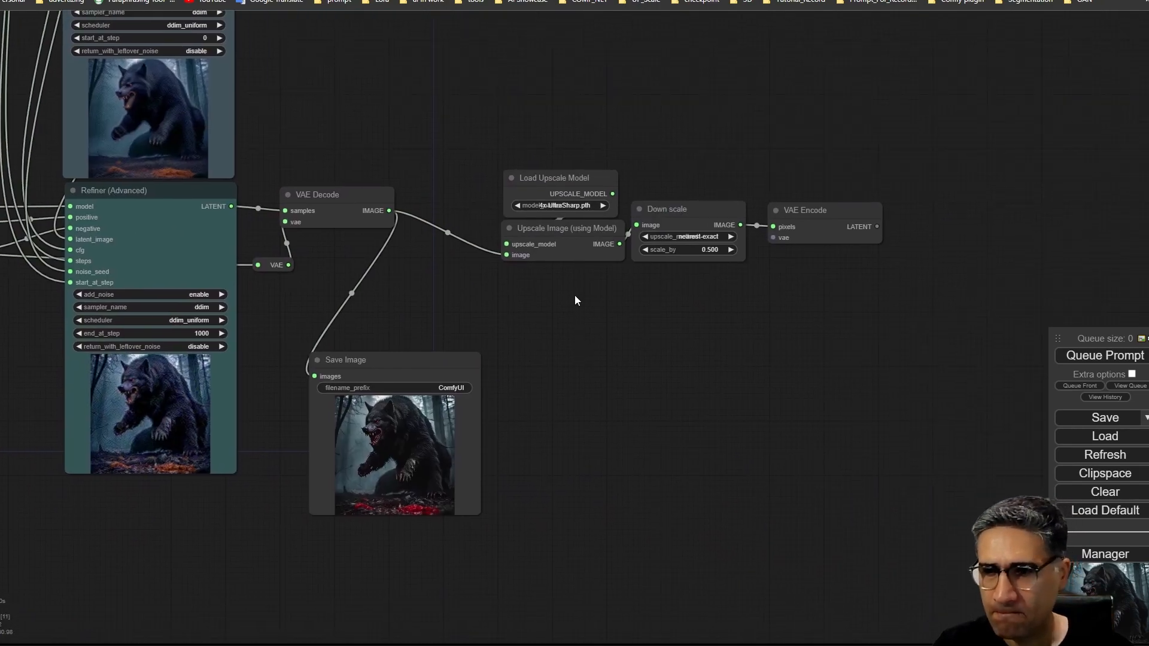
{"action": "left_click_drag", "start_coordinate": [479, 292], "coordinate": [986, 443]}
{"action": "scroll", "coordinate": [593, 388], "scroll_direction": "down", "scroll_amount": 5}
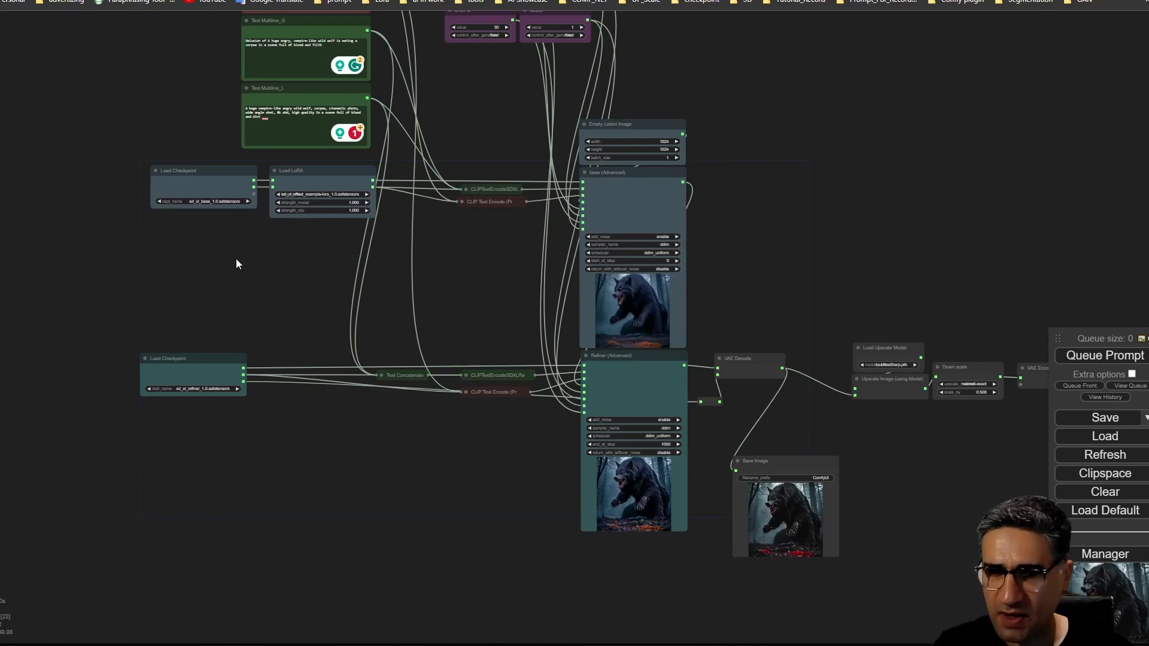
Add a reroute node to the VAE output of the sd_xl_base_1.0 Load Checkpoint
{"action": "left_click_drag", "start_coordinate": [236, 258], "coordinate": [270, 304]}
{"action": "scroll", "coordinate": [269, 241], "scroll_direction": "up", "scroll_amount": 5}
{"action": "scroll", "coordinate": [269, 232], "scroll_direction": "up", "scroll_amount": 7}
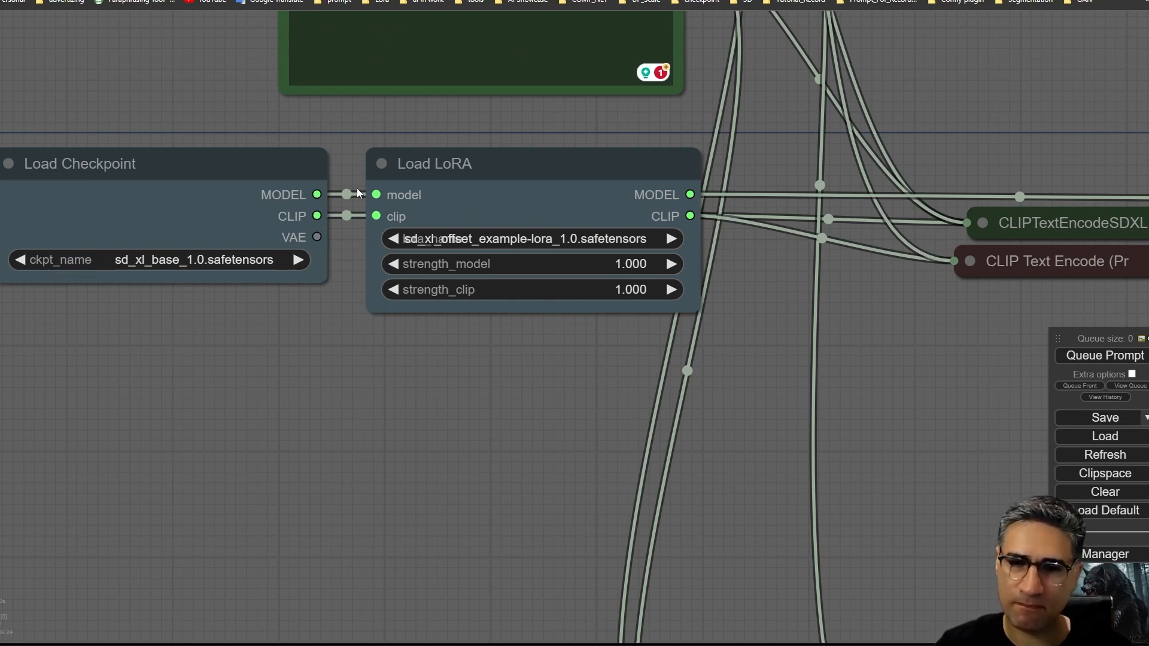
{"action": "left_click_drag", "start_coordinate": [317, 240], "coordinate": [372, 402]}
{"action": "left_click", "coordinate": [393, 451]}
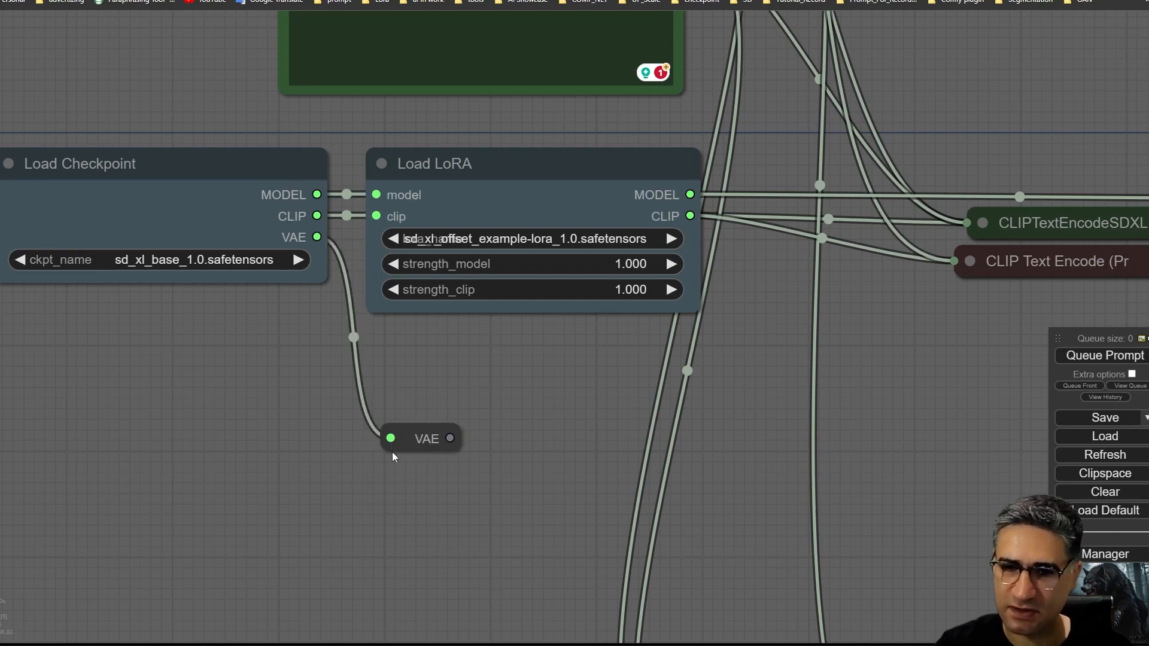
{"action": "scroll", "coordinate": [649, 411], "scroll_direction": "down", "scroll_amount": 5}
{"action": "left_click_drag", "start_coordinate": [649, 411], "coordinate": [174, 275]}
{"action": "scroll", "coordinate": [174, 274], "scroll_direction": "down", "scroll_amount": 4}
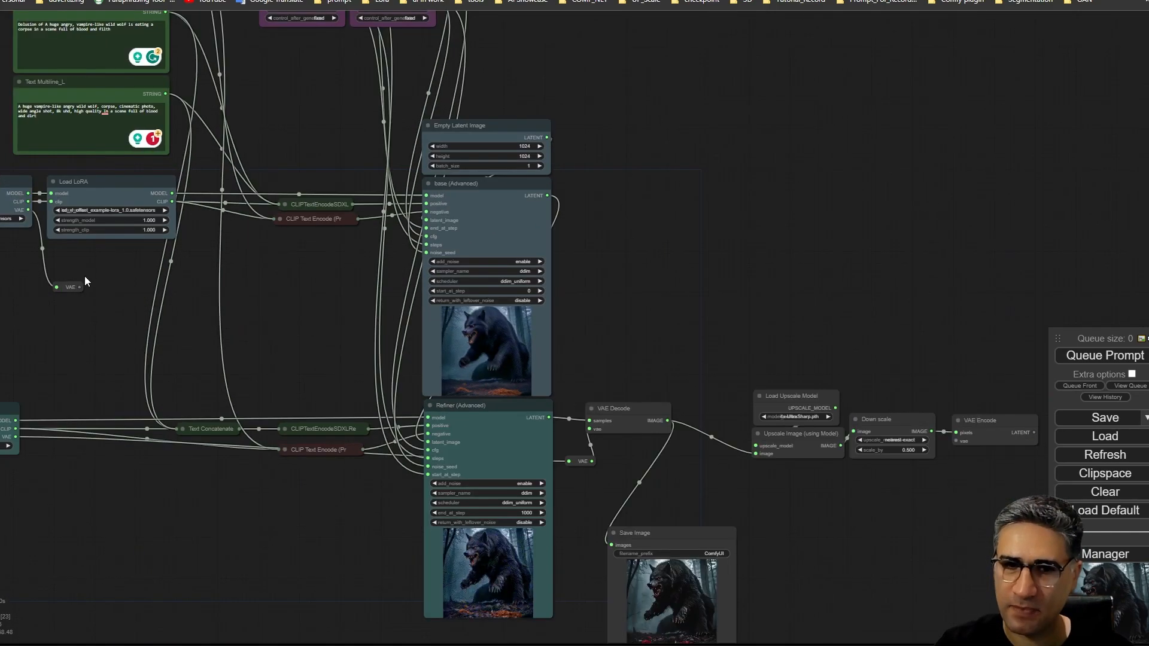
Place the base VAE reroute above Down scale and connect it to the vae input of VAE Encode
{"action": "left_click_drag", "start_coordinate": [28, 210], "coordinate": [660, 246]}
{"action": "left_click_drag", "start_coordinate": [700, 303], "coordinate": [386, 237]}
{"action": "scroll", "coordinate": [475, 249], "scroll_direction": "up", "scroll_amount": 3}
{"action": "left_click_drag", "start_coordinate": [475, 249], "coordinate": [370, 253]}
{"action": "left_click_drag", "start_coordinate": [226, 159], "coordinate": [603, 468]}
{"action": "scroll", "coordinate": [556, 353], "scroll_direction": "up", "scroll_amount": 2}
{"action": "left_click_drag", "start_coordinate": [544, 325], "coordinate": [247, 135]}
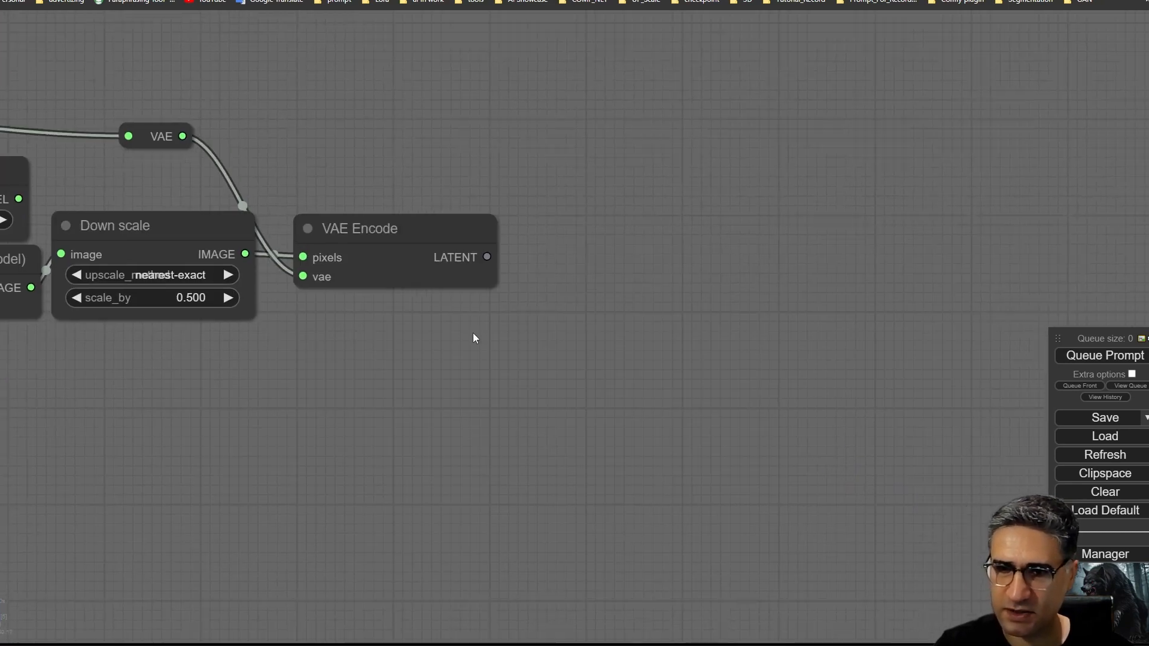
Try placing an unconnected copy of the base (Advanced) sampler beyond VAE Encode, and delete that copy
{"action": "left_click_drag", "start_coordinate": [408, 346], "coordinate": [606, 355]}
{"action": "scroll", "coordinate": [460, 404], "scroll_direction": "down", "scroll_amount": 5}
{"action": "scroll", "coordinate": [607, 358], "scroll_direction": "down", "scroll_amount": 3}
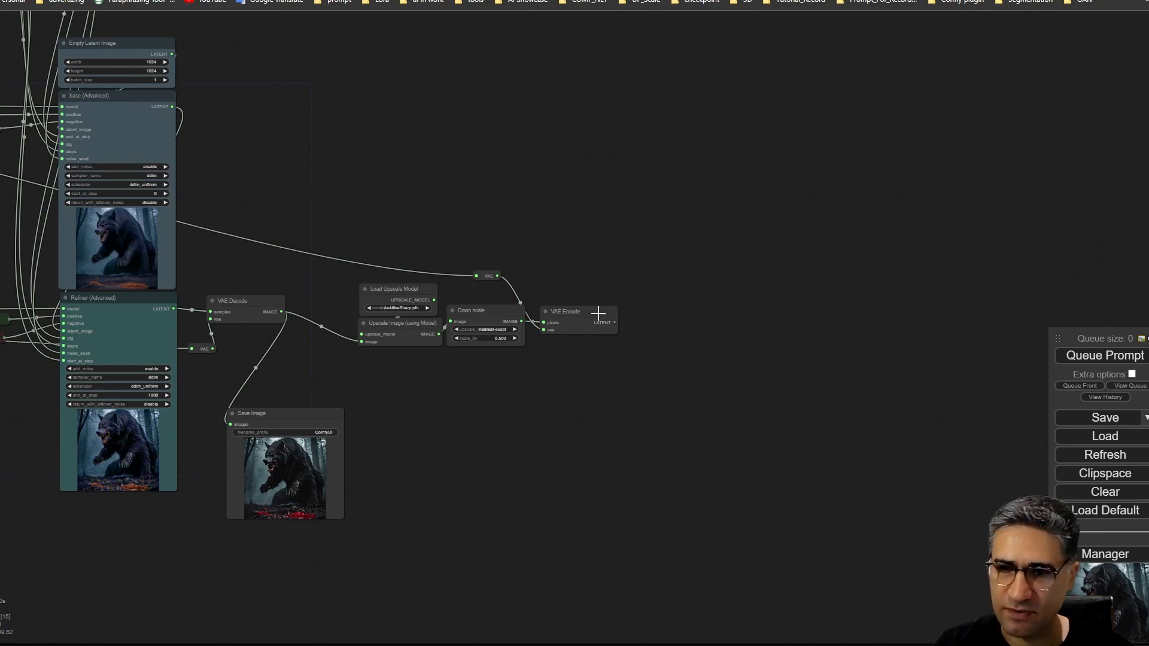
{"action": "scroll", "coordinate": [598, 313], "scroll_direction": "up", "scroll_amount": 5}
{"action": "scroll", "coordinate": [582, 331], "scroll_direction": "down", "scroll_amount": 2}
{"action": "left_click_drag", "start_coordinate": [405, 186], "coordinate": [726, 308]}
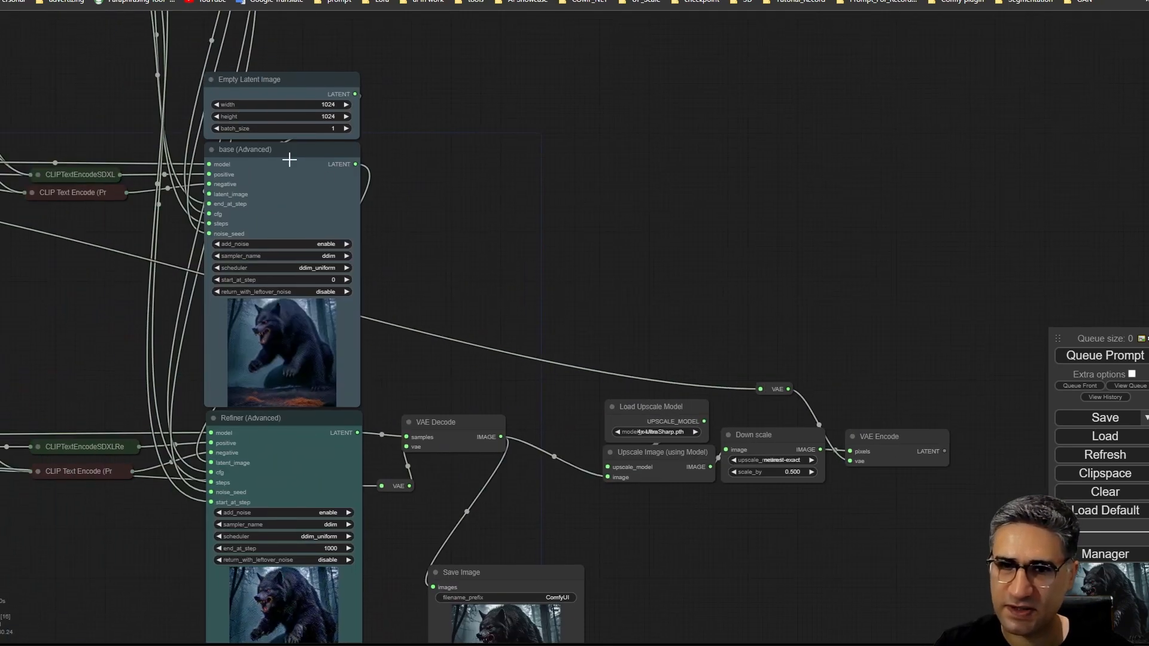
{"action": "left_click_drag", "start_coordinate": [532, 235], "coordinate": [364, 123]}
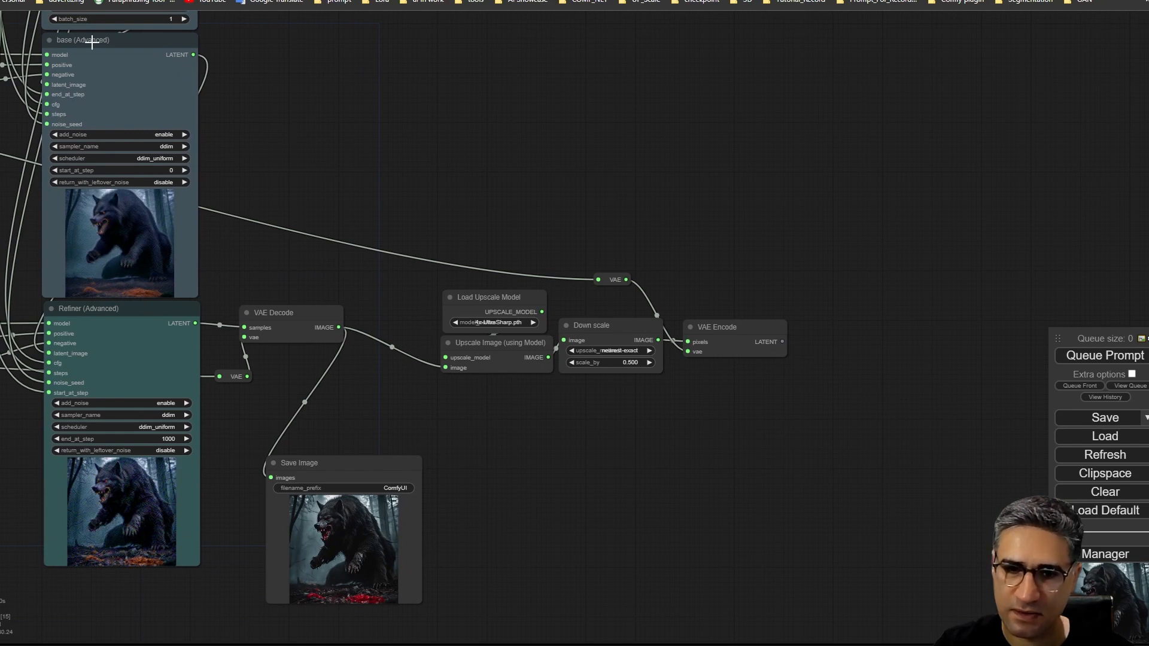
{"action": "mouse_move", "coordinate": [91, 43]}
{"action": "left_mouse_down"}
{"action": "mouse_move", "coordinate": [665, 148]}
{"action": "mouse_move", "coordinate": [871, 212]}
{"action": "left_mouse_up"}
{"action": "mouse_move", "coordinate": [705, 208]}
{"action": "left_mouse_down"}
{"action": "mouse_move", "coordinate": [480, 157]}
{"action": "mouse_move", "coordinate": [434, 186]}
{"action": "left_mouse_up"}
{"action": "scroll", "coordinate": [563, 169], "scroll_direction": "up", "scroll_amount": 5}
{"action": "left_click_drag", "start_coordinate": [681, 188], "coordinate": [709, 270]}
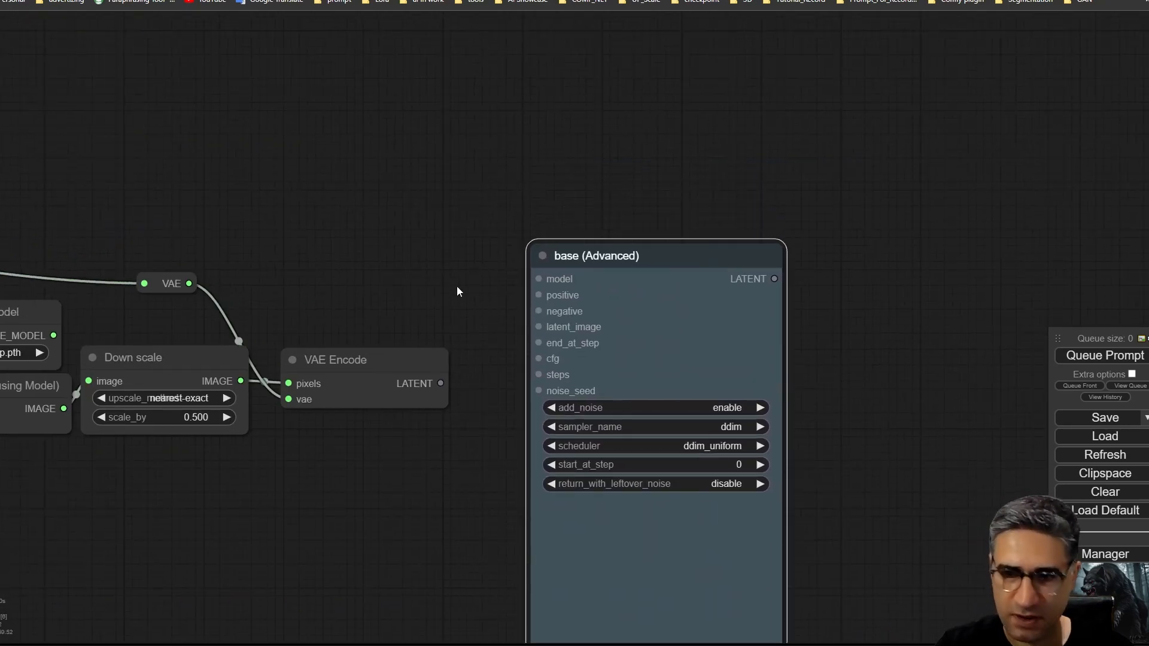
{"action": "scroll", "coordinate": [458, 292], "scroll_direction": "down", "scroll_amount": 8}
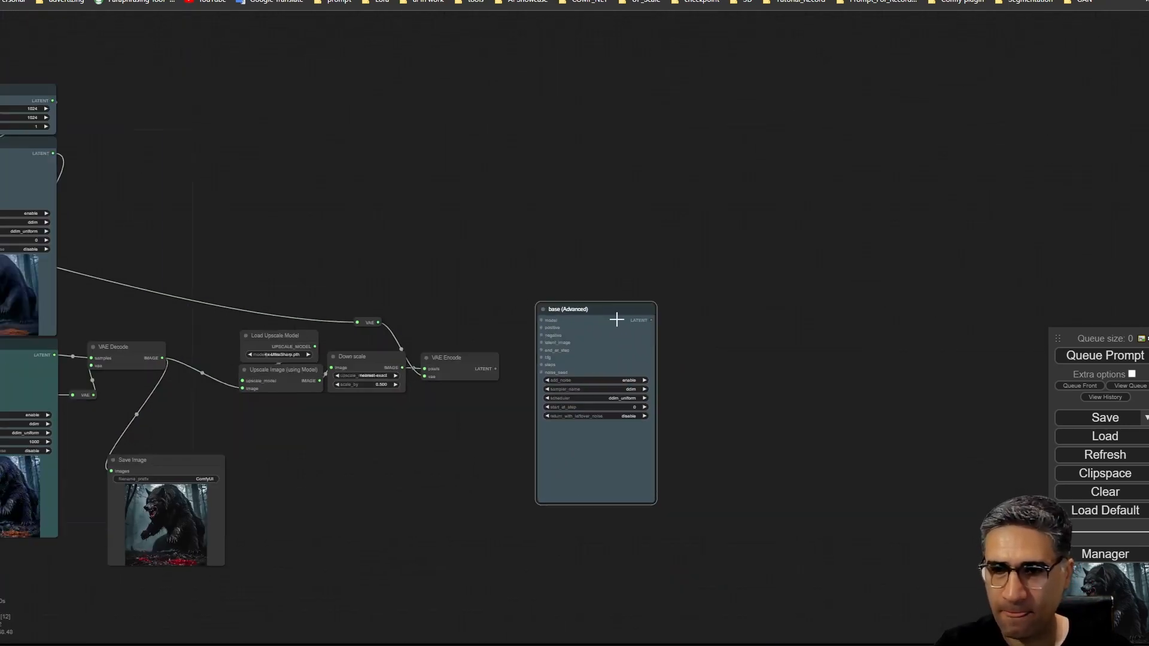
{"action": "key", "text": "Delete"}
Duplicate the base (Advanced) sampler with its input connections kept and place the copy beyond VAE Encode
{"action": "left_click_drag", "start_coordinate": [330, 247], "coordinate": [631, 280]}
{"action": "scroll", "coordinate": [287, 198], "scroll_direction": "up", "scroll_amount": 4}
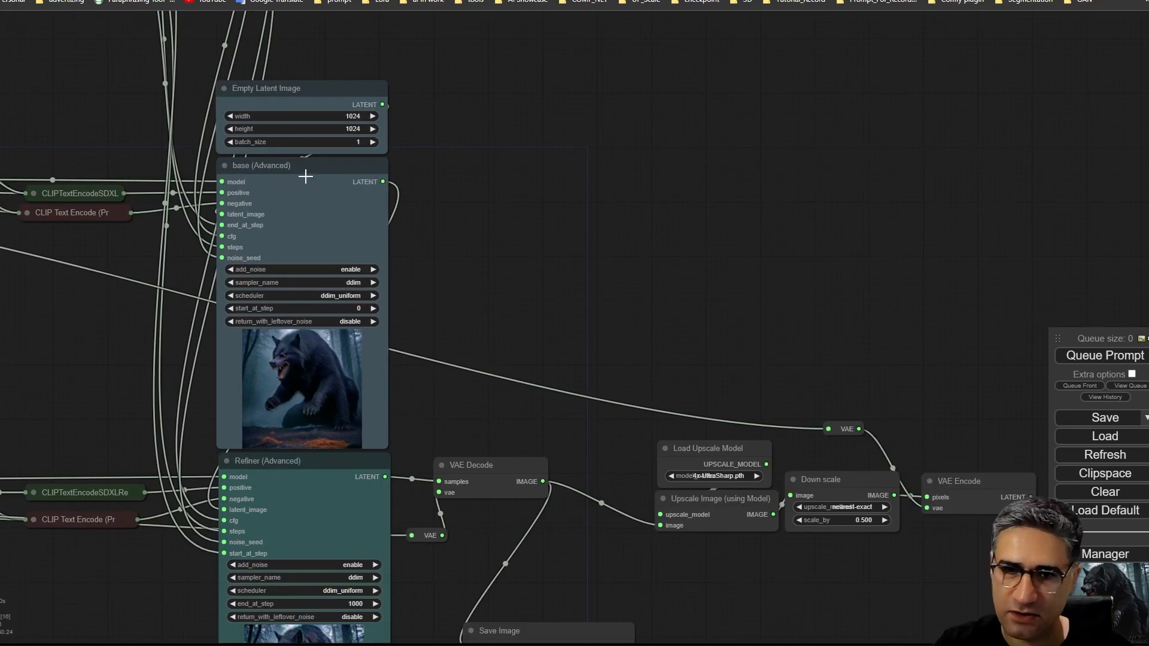
{"action": "left_click", "coordinate": [305, 176]}
{"action": "left_click_drag", "start_coordinate": [289, 172], "coordinate": [287, 173]}
{"action": "left_click_drag", "start_coordinate": [410, 27], "coordinate": [493, 190]}
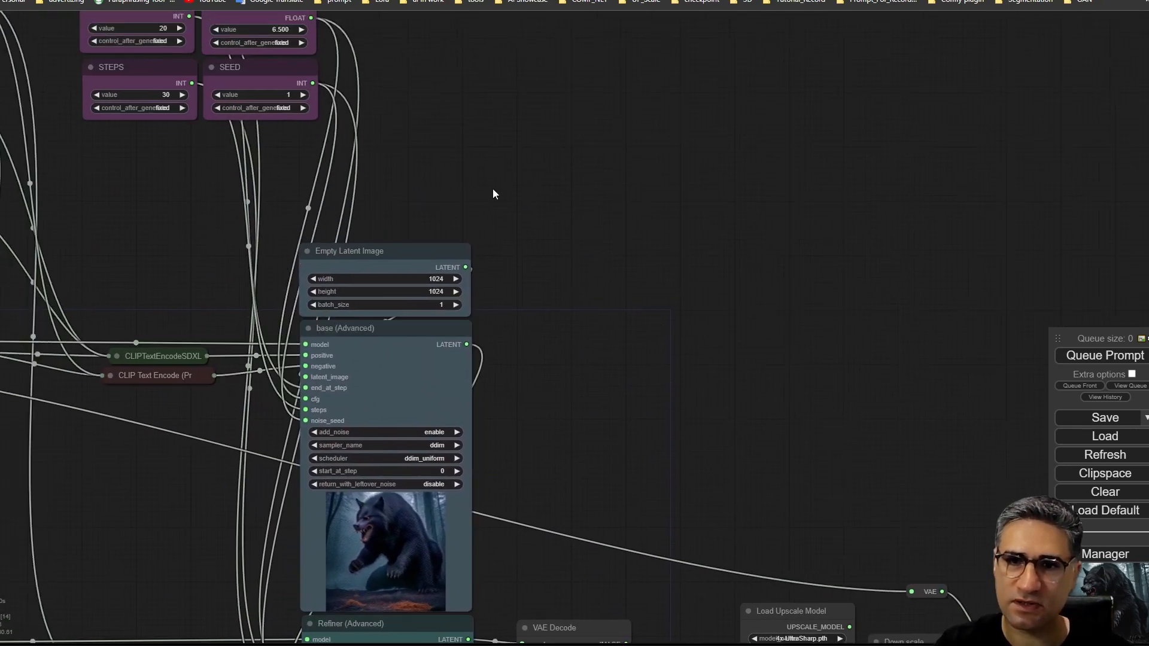
{"action": "left_click", "coordinate": [404, 350]}
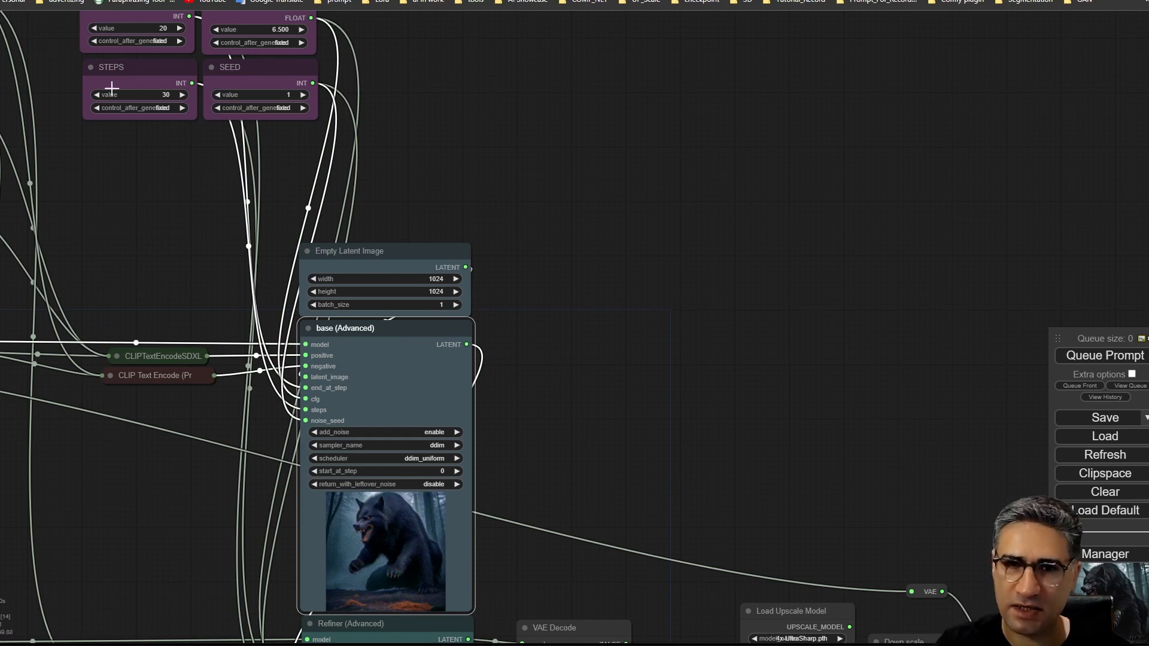
{"action": "left_click_drag", "start_coordinate": [111, 88], "coordinate": [105, 190]}
{"action": "left_click_drag", "start_coordinate": [155, 325], "coordinate": [157, 214]}
{"action": "left_click", "coordinate": [369, 314]}
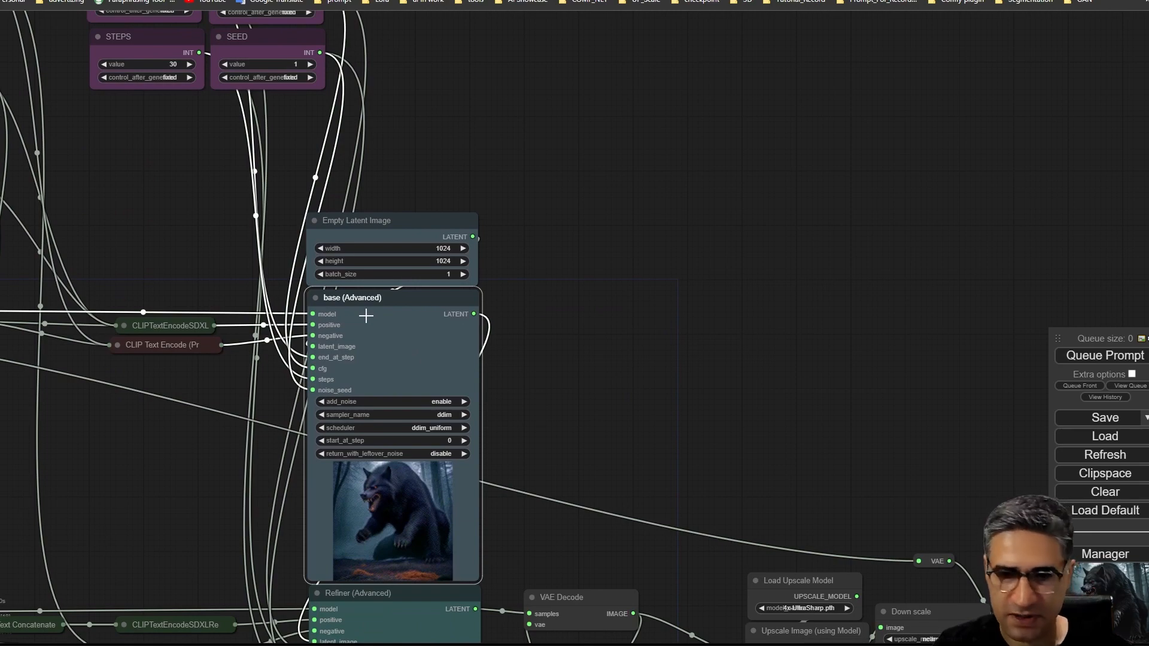
{"action": "left_click_drag", "start_coordinate": [761, 433], "coordinate": [133, 178]}
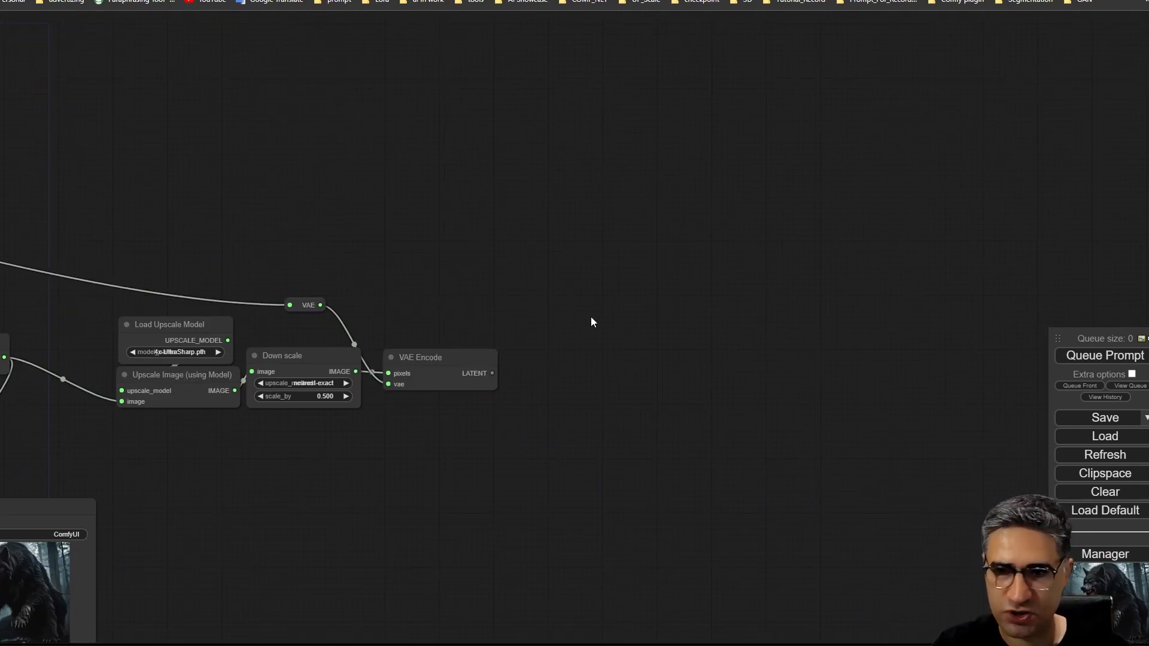
{"action": "key", "text": "ctrl+shift+v"}
{"action": "left_click_drag", "start_coordinate": [676, 323], "coordinate": [605, 240]}
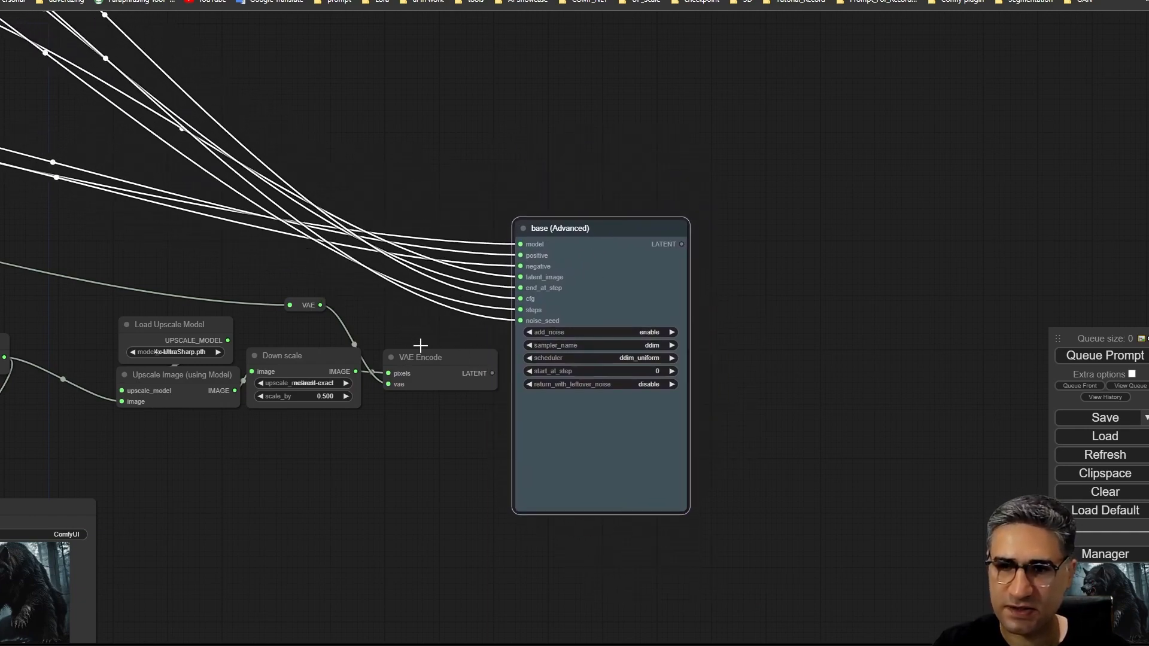
Connect the LATENT output of VAE Encode to the latent_image input of the copied base (Advanced) sampler
{"action": "scroll", "coordinate": [515, 324], "scroll_direction": "up", "scroll_amount": 5}
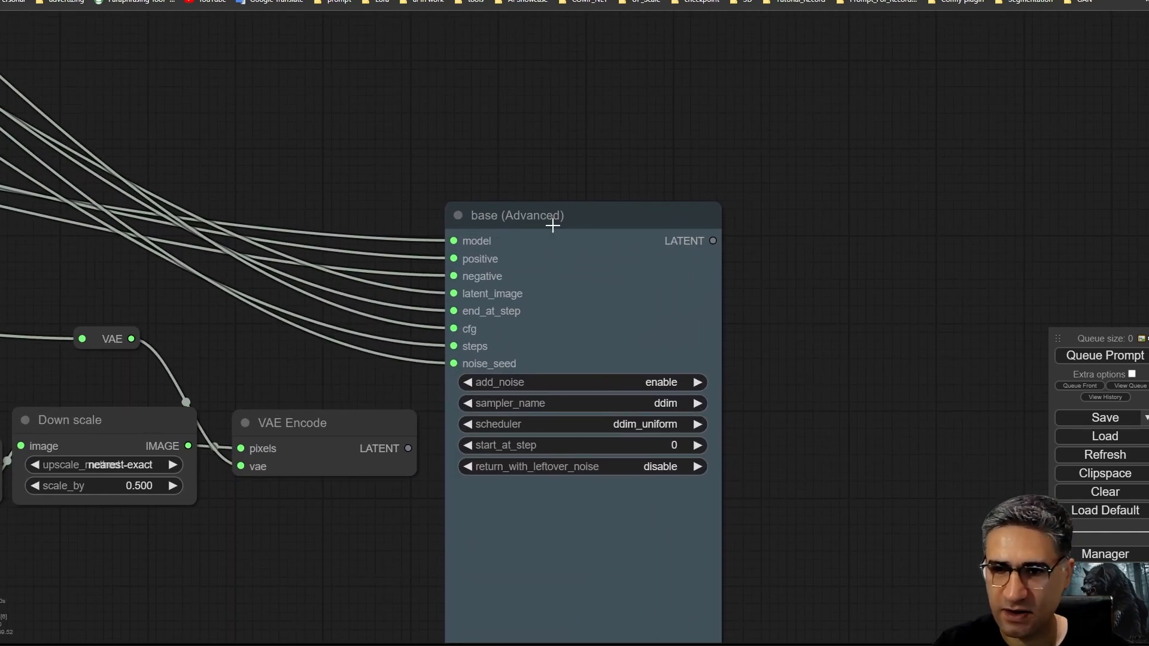
{"action": "left_click_drag", "start_coordinate": [552, 225], "coordinate": [569, 259]}
{"action": "left_click_drag", "start_coordinate": [408, 449], "coordinate": [456, 320]}
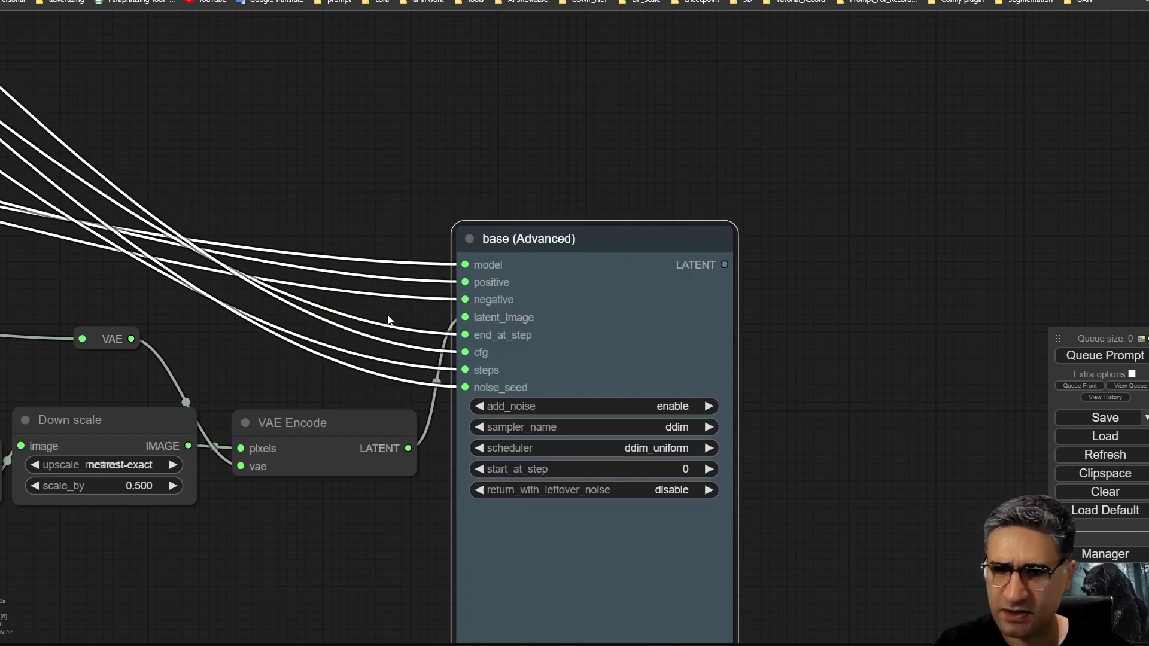
{"action": "left_click", "coordinate": [433, 317]}
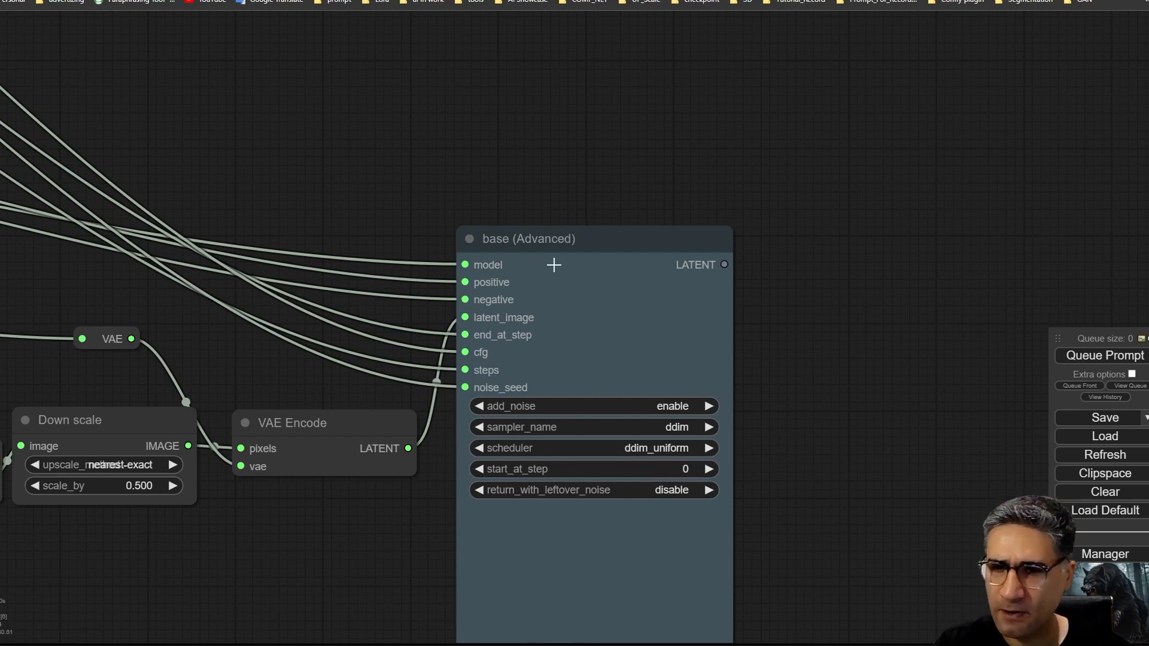
Convert end_at_step on the copied base (Advanced) sampler back to a widget and set it to 10000
{"action": "left_click", "coordinate": [568, 244]}
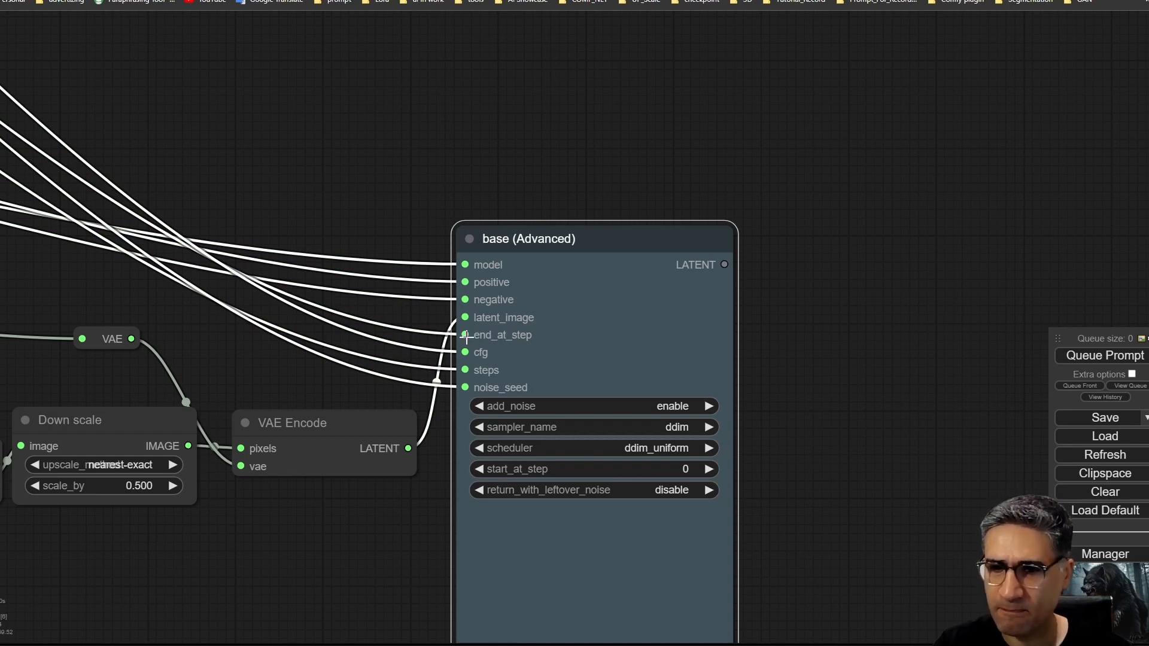
{"action": "right_click", "coordinate": [519, 235]}
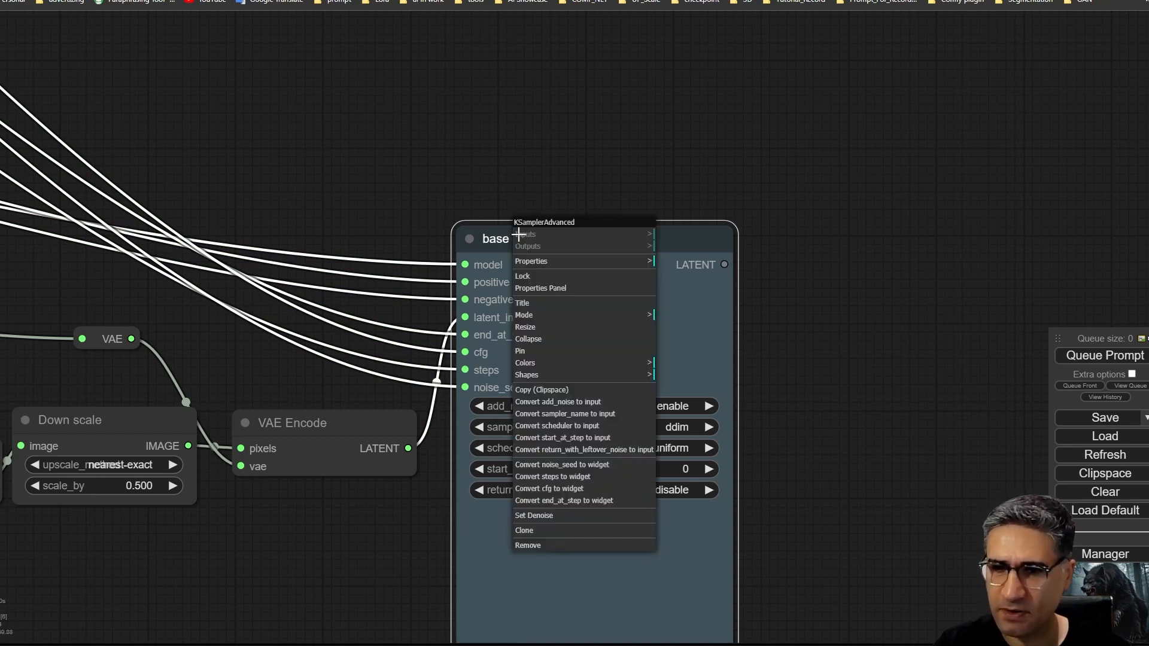
{"action": "left_click", "coordinate": [585, 502]}
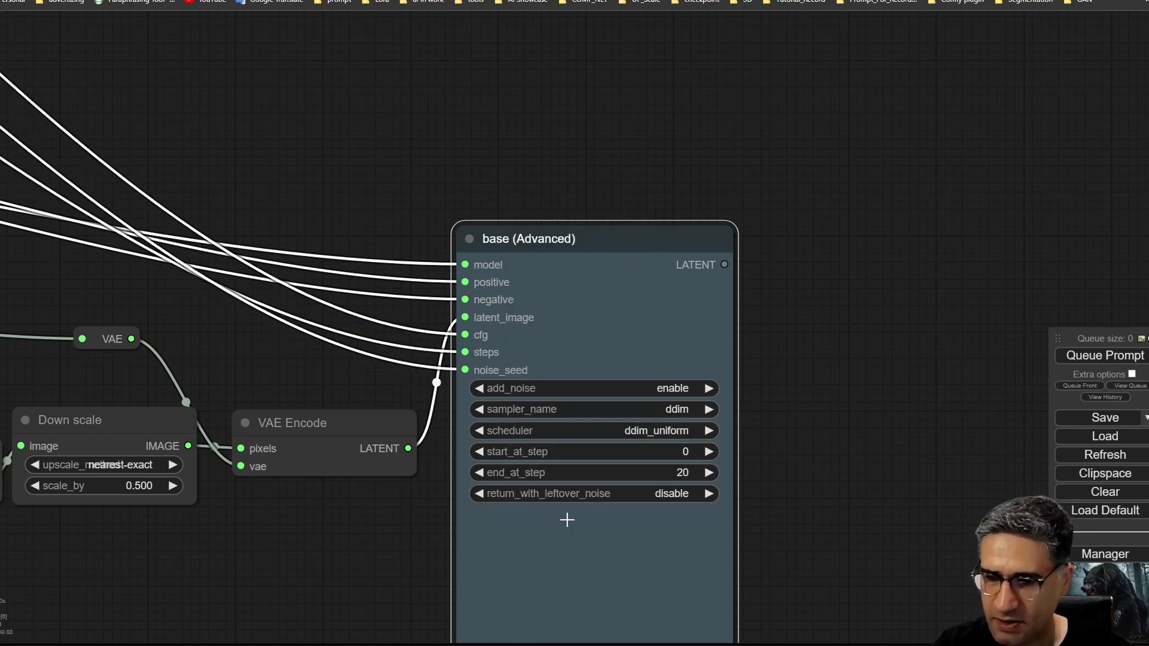
{"action": "right_click", "coordinate": [552, 247]}
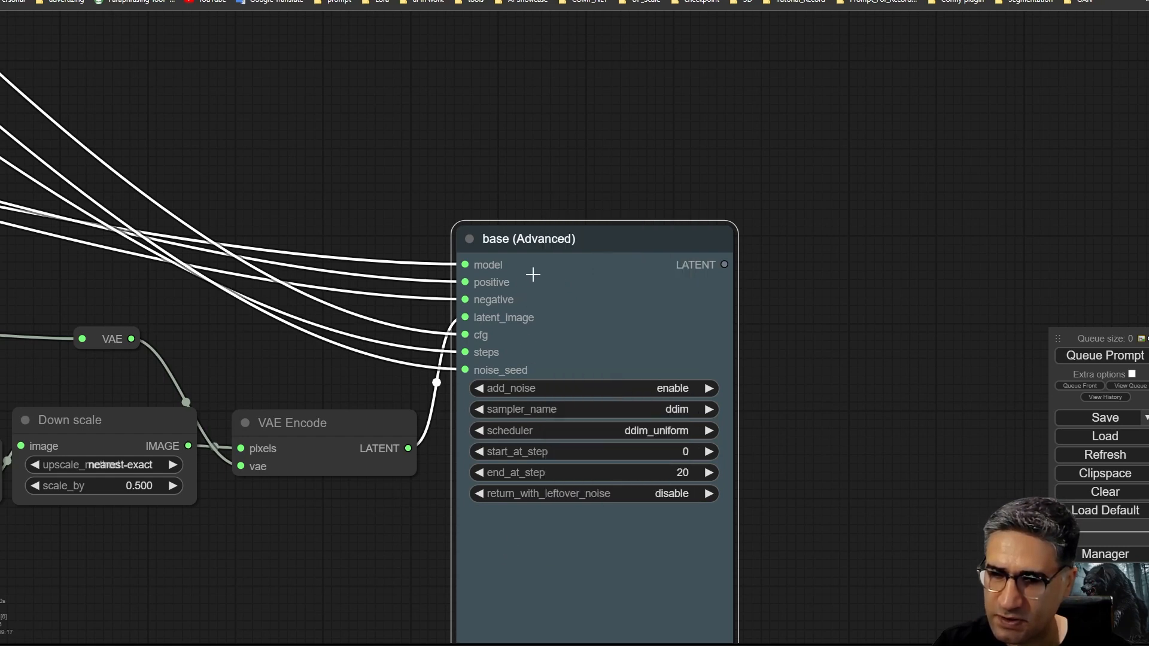
{"action": "left_click_drag", "start_coordinate": [560, 240], "coordinate": [647, 238]}
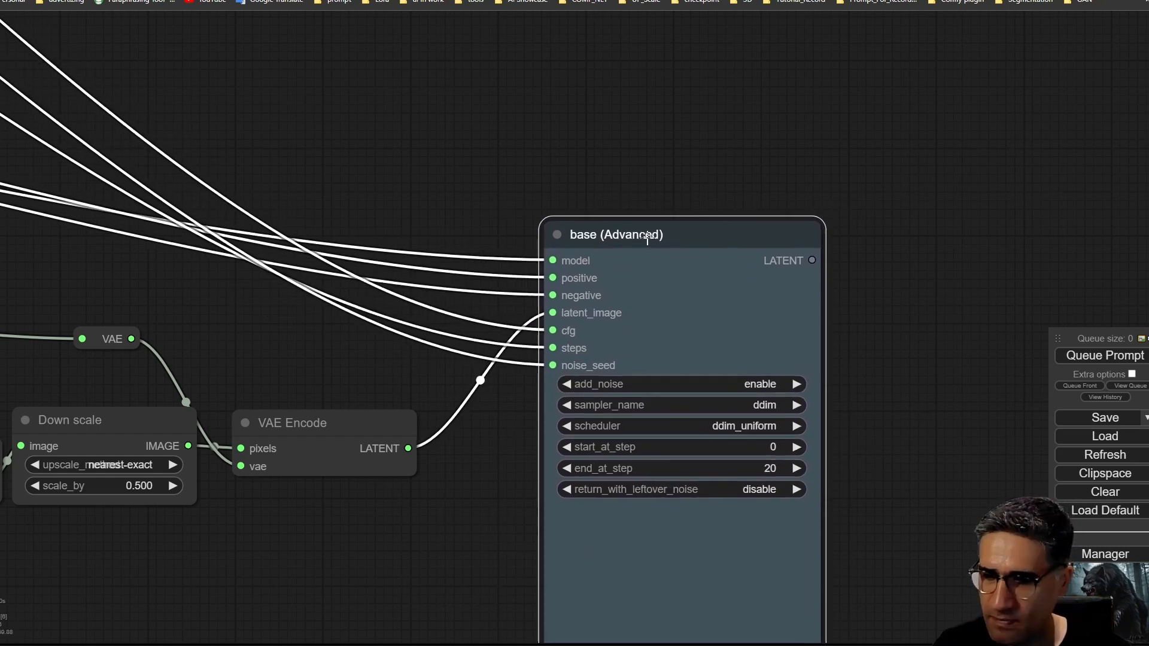
{"action": "left_click", "coordinate": [755, 468]}
{"action": "key", "text": "ctrl+a"}
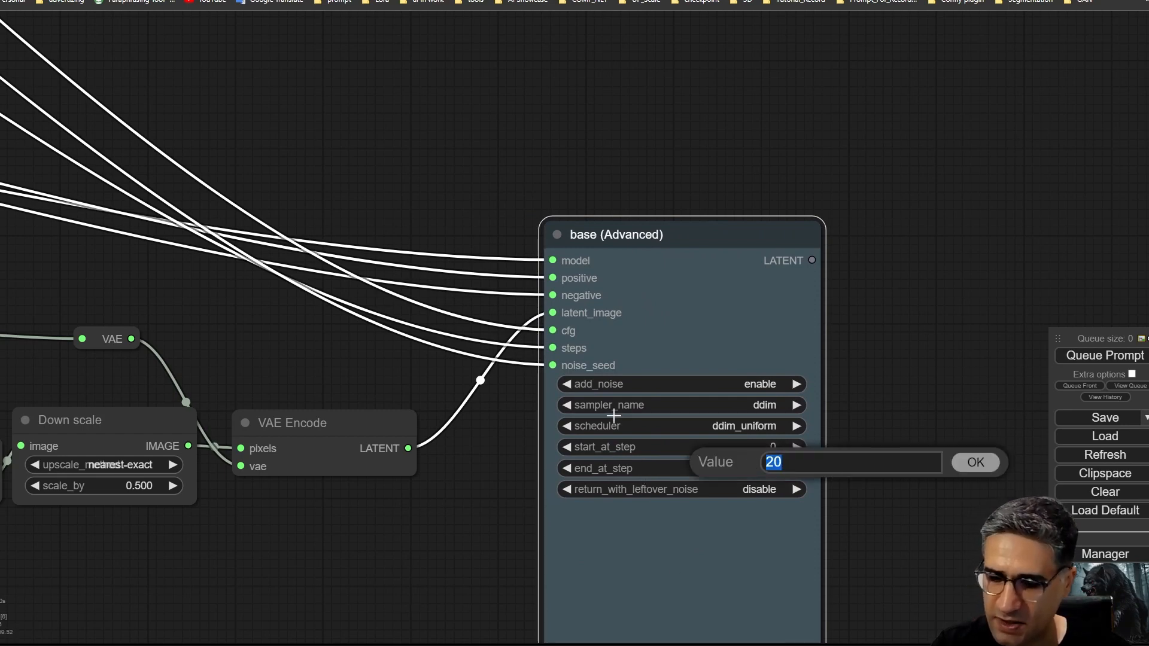
{"action": "type", "text": "10000"}
{"action": "key", "text": "Return"}
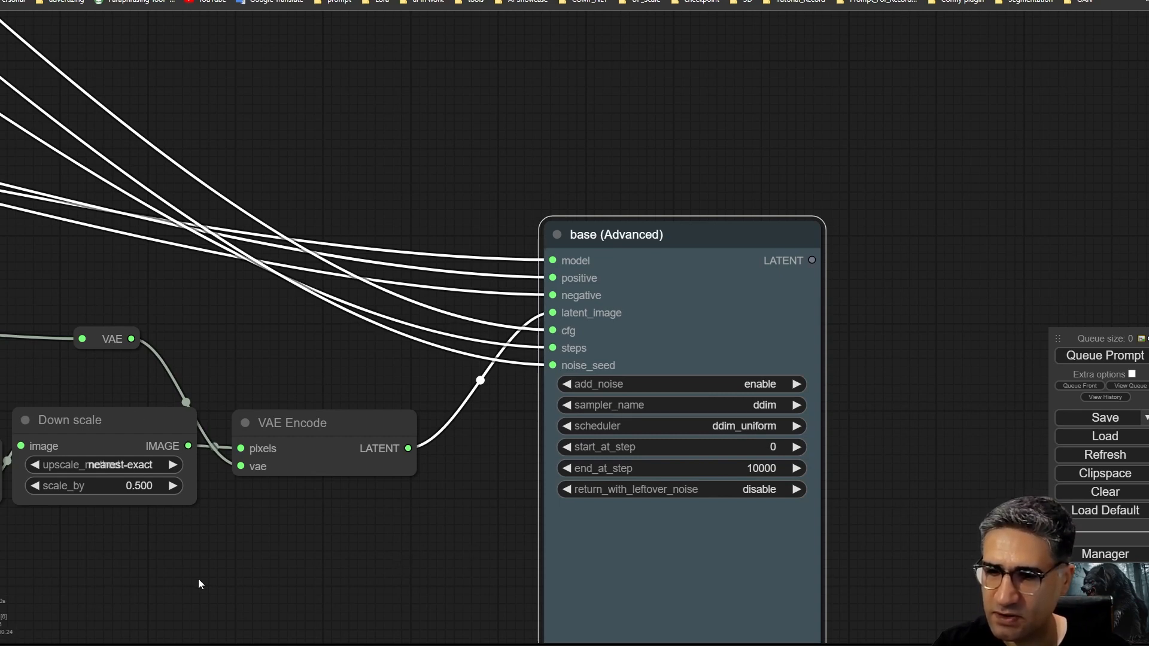
Set start_at_step on the copied base (Advanced) sampler to 1
{"action": "left_click_drag", "start_coordinate": [84, 576], "coordinate": [288, 523]}
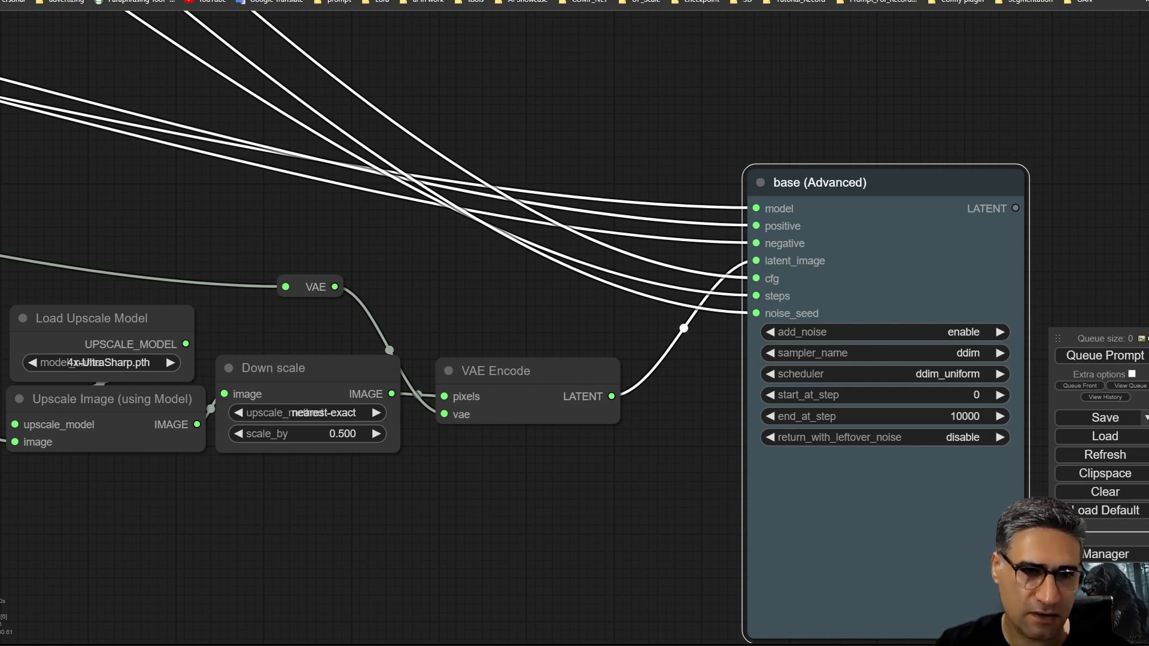
{"action": "left_click_drag", "start_coordinate": [647, 551], "coordinate": [464, 532]}
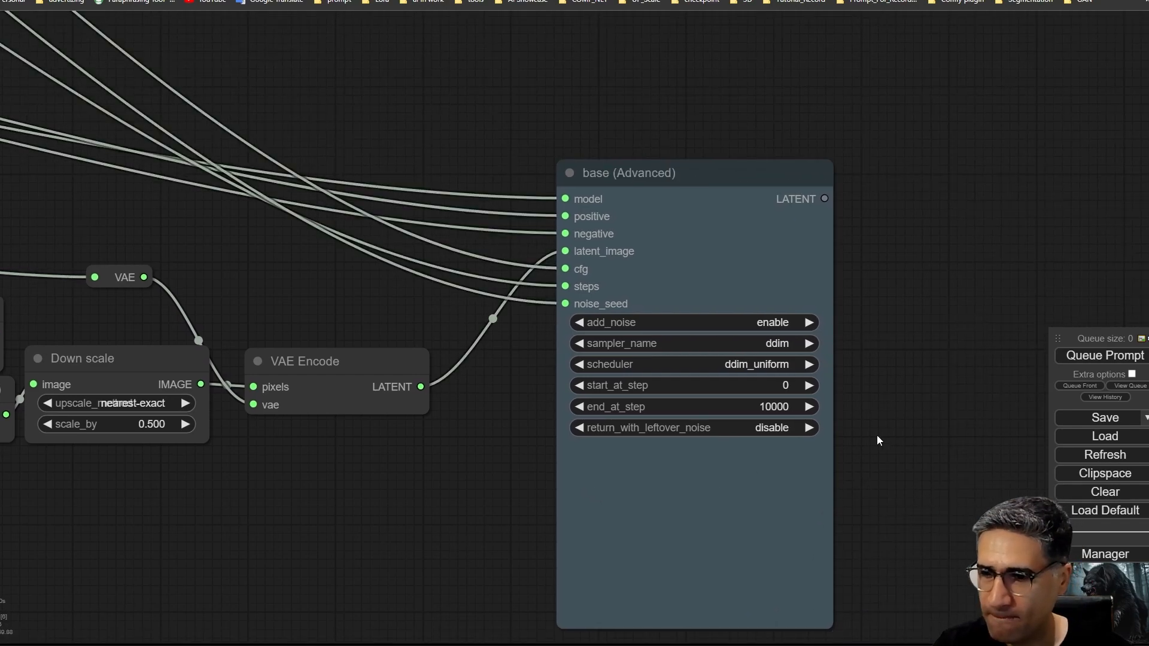
{"action": "scroll", "coordinate": [769, 386], "scroll_direction": "up", "scroll_amount": 5}
{"action": "left_click", "coordinate": [755, 390]}
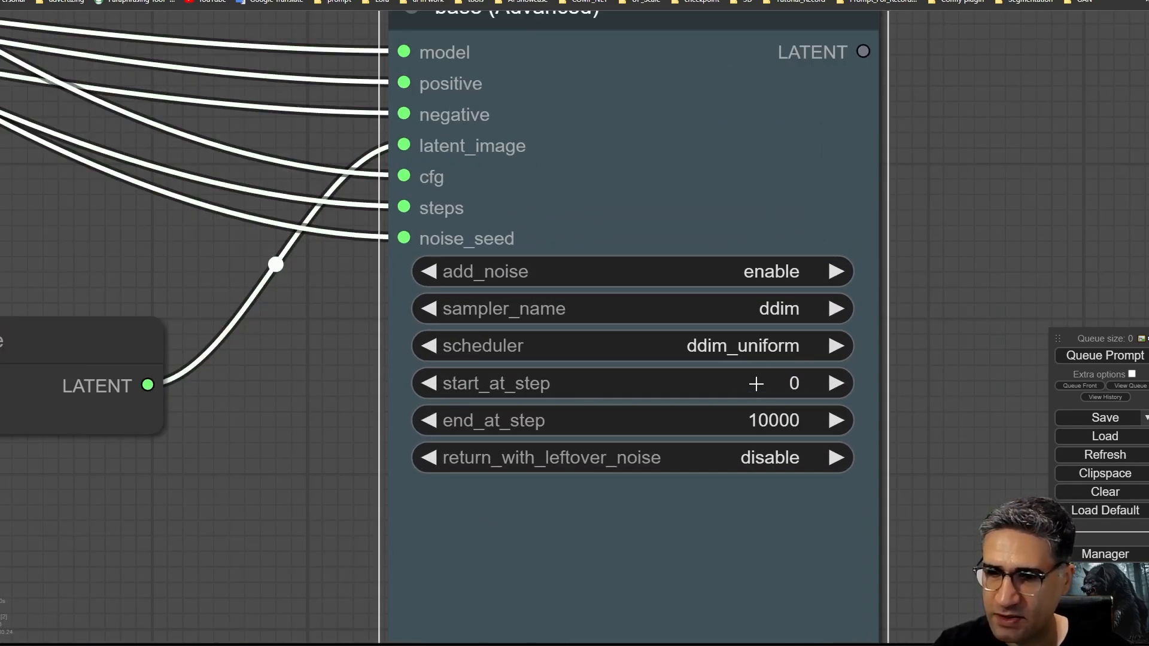
{"action": "type", "text": "1"}
{"action": "left_click_drag", "start_coordinate": [748, 383], "coordinate": [651, 392]}
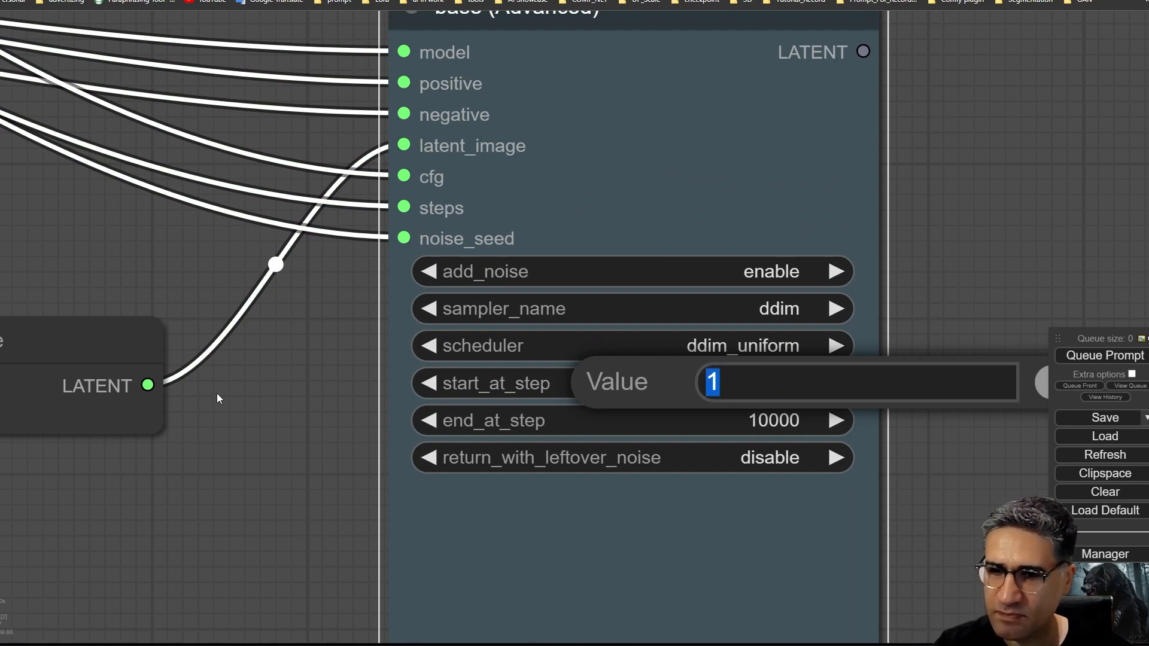
{"action": "left_click", "coordinate": [315, 419]}
{"action": "left_click", "coordinate": [1042, 387]}
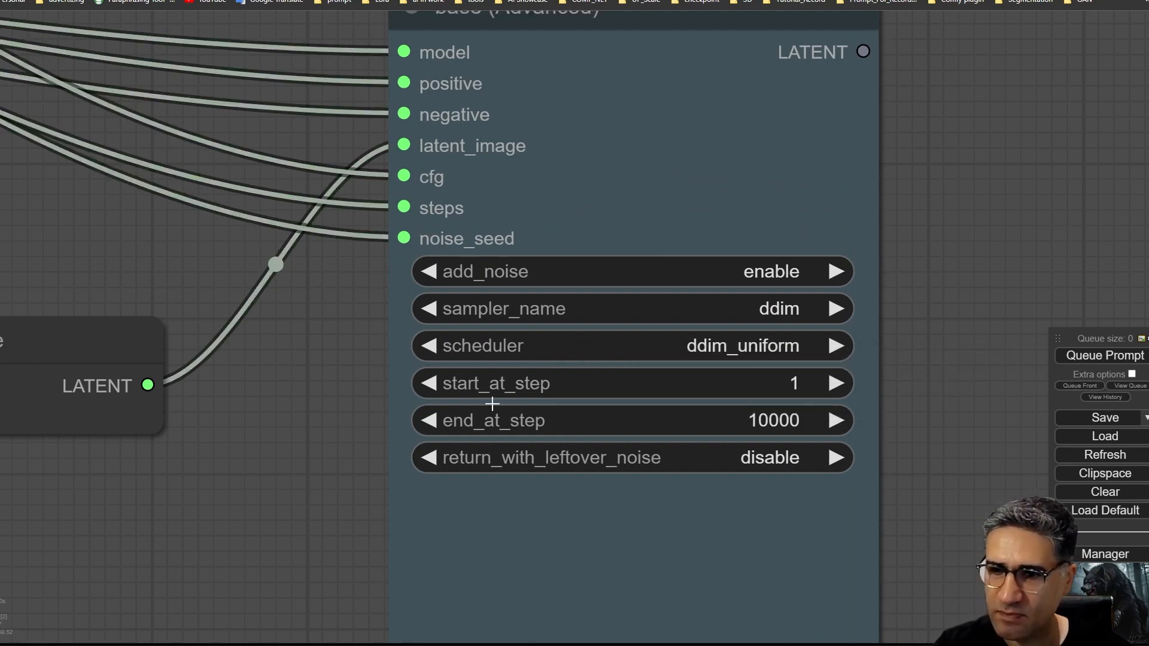
Move the copied base (Advanced) sampler beside the purple END_STEP, CFG, STEPS and SEED nodes
{"action": "left_click_drag", "start_coordinate": [338, 392], "coordinate": [369, 486]}
{"action": "scroll", "coordinate": [369, 486], "scroll_direction": "down", "scroll_amount": 4}
{"action": "scroll", "coordinate": [336, 484], "scroll_direction": "down", "scroll_amount": 2}
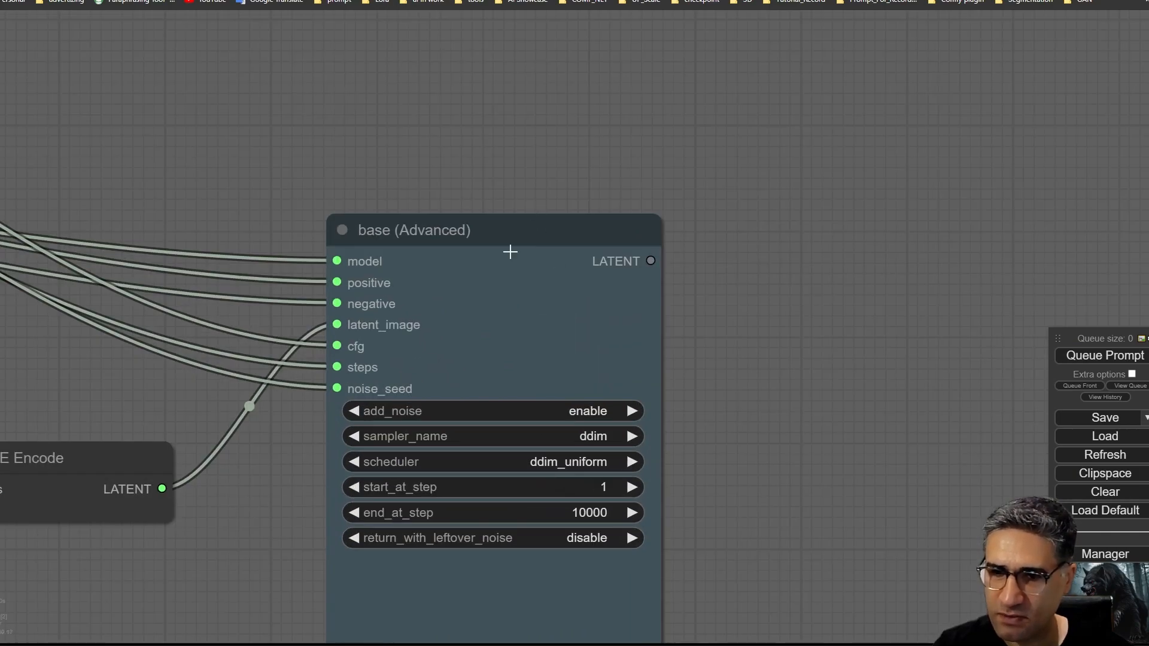
{"action": "scroll", "coordinate": [287, 226], "scroll_direction": "down", "scroll_amount": 3}
{"action": "scroll", "coordinate": [156, 108], "scroll_direction": "down", "scroll_amount": 2}
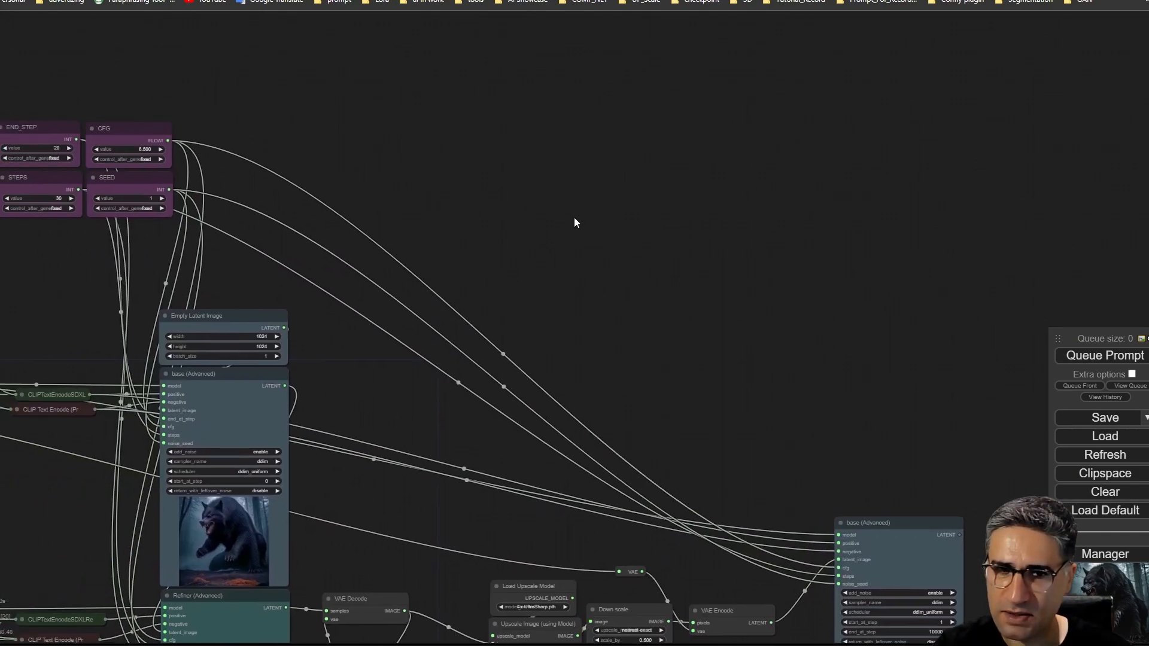
{"action": "scroll", "coordinate": [87, 166], "scroll_direction": "up", "scroll_amount": 10}
{"action": "scroll", "coordinate": [236, 308], "scroll_direction": "down", "scroll_amount": 5}
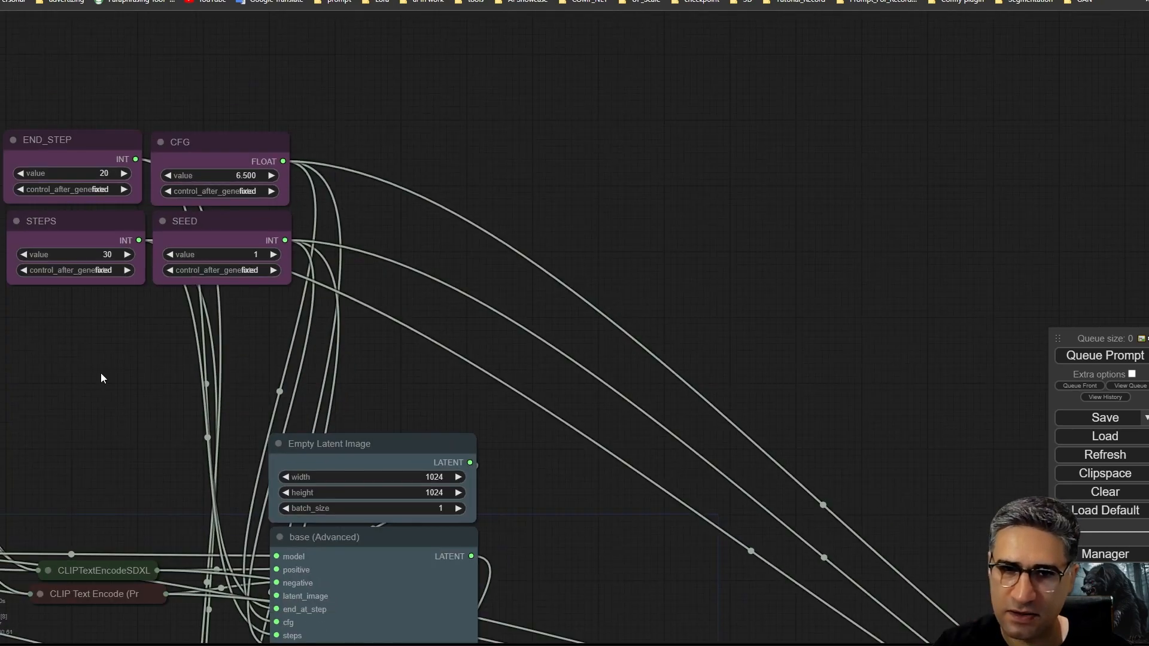
{"action": "scroll", "coordinate": [85, 274], "scroll_direction": "down", "scroll_amount": 5}
{"action": "left_click_drag", "start_coordinate": [732, 445], "coordinate": [274, 37]}
{"action": "scroll", "coordinate": [166, 161], "scroll_direction": "up", "scroll_amount": 5}
{"action": "left_click_drag", "start_coordinate": [166, 162], "coordinate": [414, 442]}
{"action": "left_click_drag", "start_coordinate": [573, 230], "coordinate": [524, 321]}
Convert start_at_step on the copied base (Advanced) sampler to an input and connect the END_STEP value to it
{"action": "right_click", "coordinate": [553, 294]}
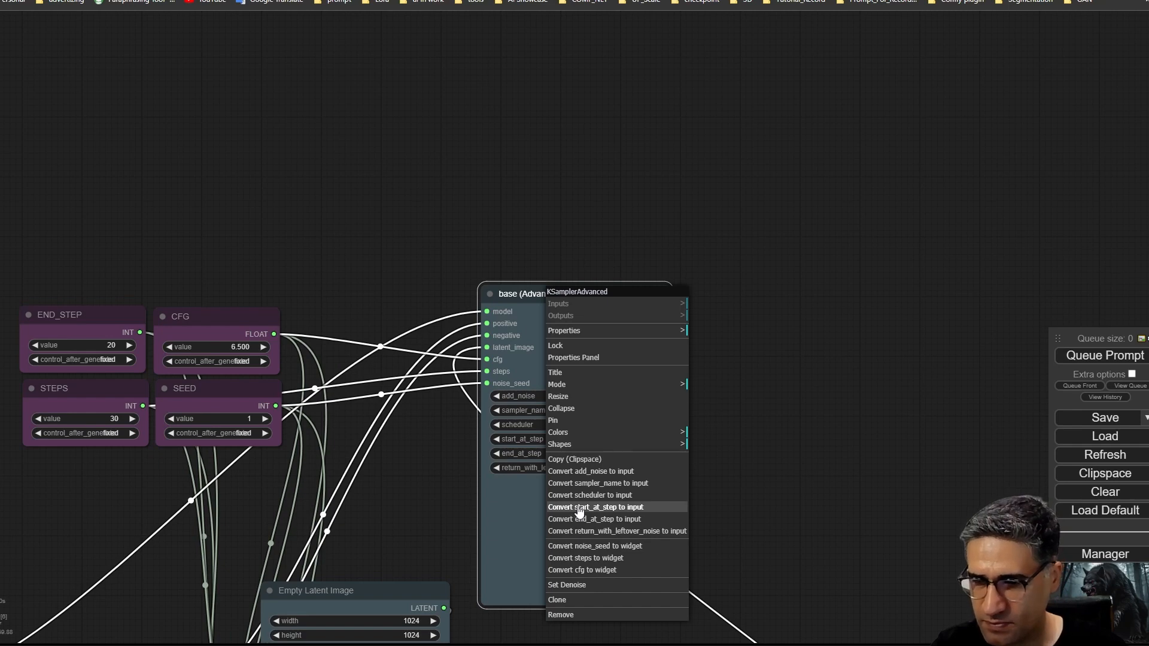
{"action": "left_click", "coordinate": [616, 508]}
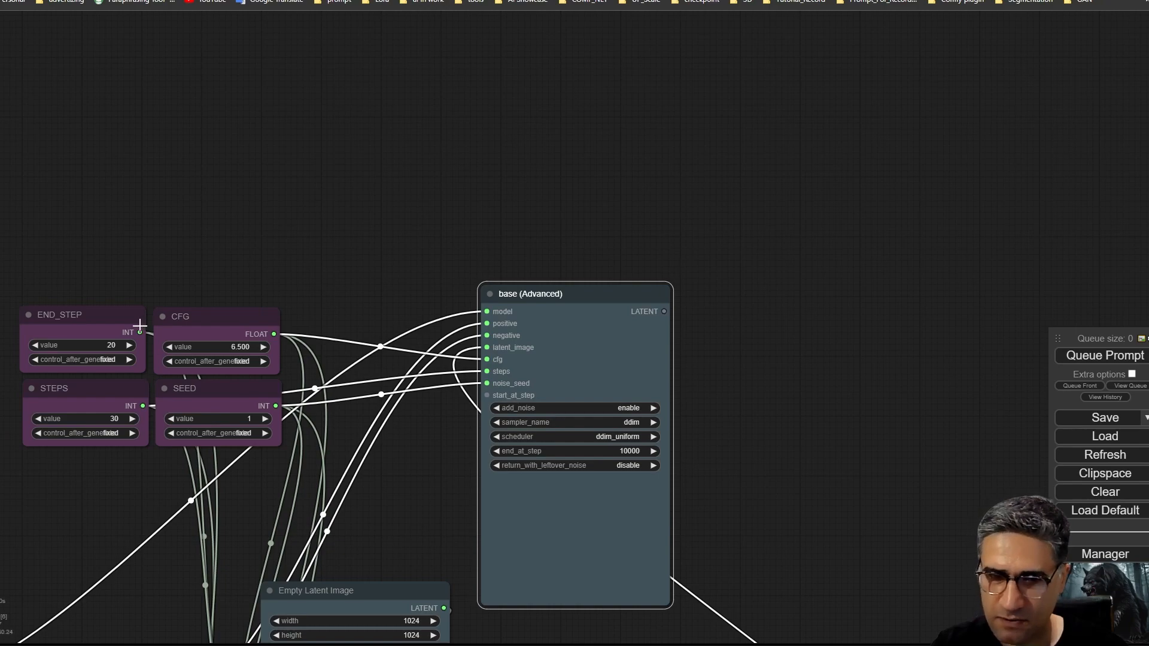
{"action": "left_click_drag", "start_coordinate": [139, 331], "coordinate": [491, 395]}
{"action": "scroll", "coordinate": [497, 403], "scroll_direction": "down", "scroll_amount": 3}
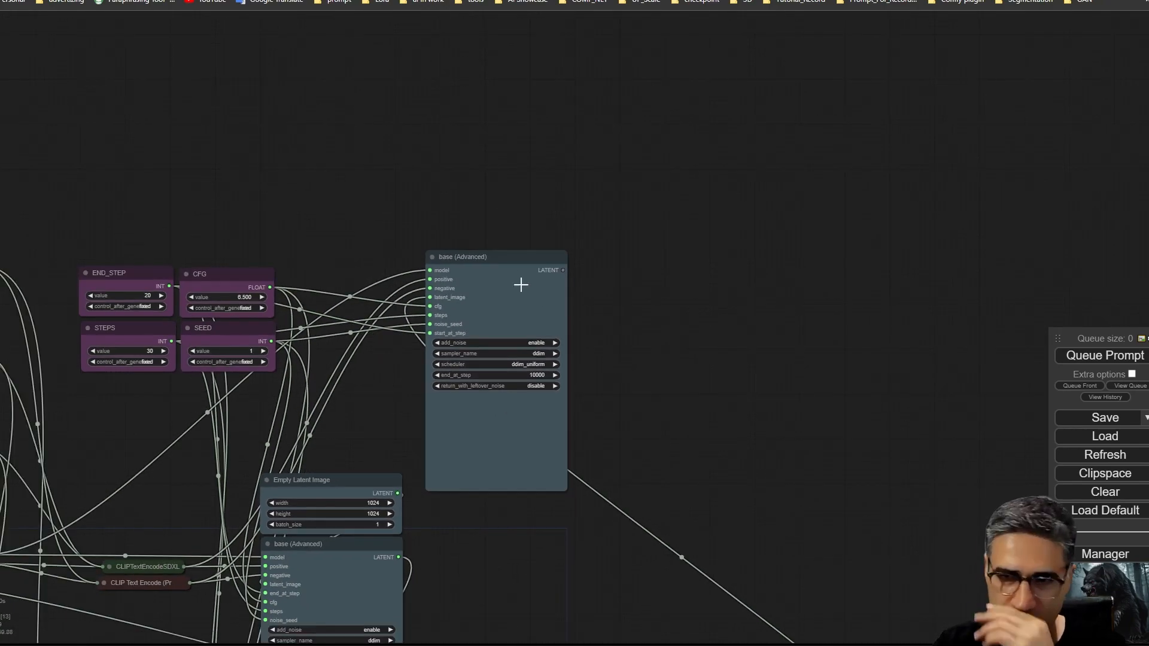
Move the copied base (Advanced) sampler back to its place just beyond VAE Encode
{"action": "left_click_drag", "start_coordinate": [509, 248], "coordinate": [1097, 486]}
{"action": "left_click_drag", "start_coordinate": [666, 385], "coordinate": [359, 365]}
{"action": "scroll", "coordinate": [226, 506], "scroll_direction": "up", "scroll_amount": 3}
{"action": "scroll", "coordinate": [520, 488], "scroll_direction": "up", "scroll_amount": 6}
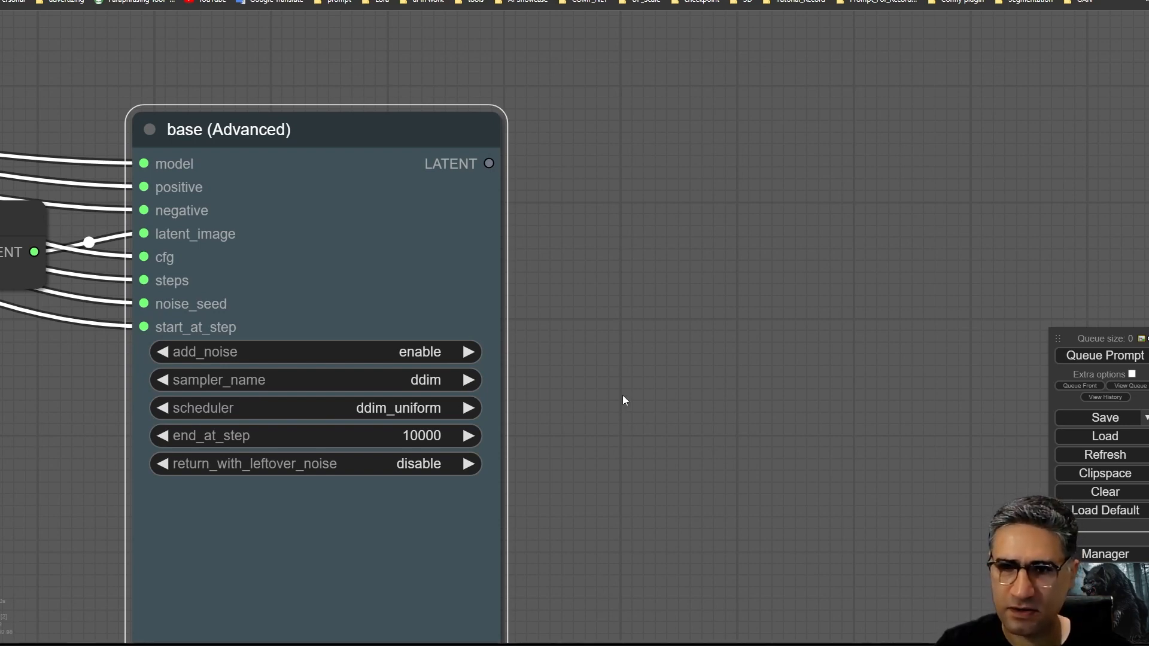
Add a VAE Decode (Tiled) node beside the copied base (Advanced) sampler and connect the sampler's LATENT output to its samples input
{"action": "scroll", "coordinate": [623, 400], "scroll_direction": "down", "scroll_amount": 5}
{"action": "scroll", "coordinate": [491, 253], "scroll_direction": "up", "scroll_amount": 5}
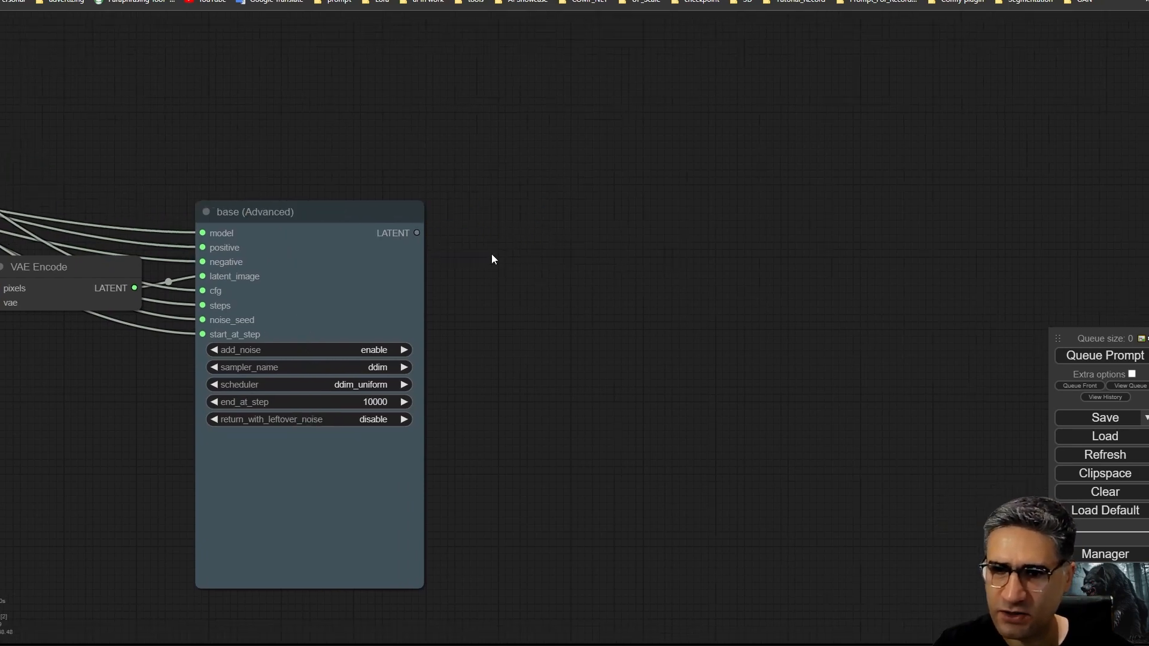
{"action": "left_click_drag", "start_coordinate": [405, 232], "coordinate": [490, 268]}
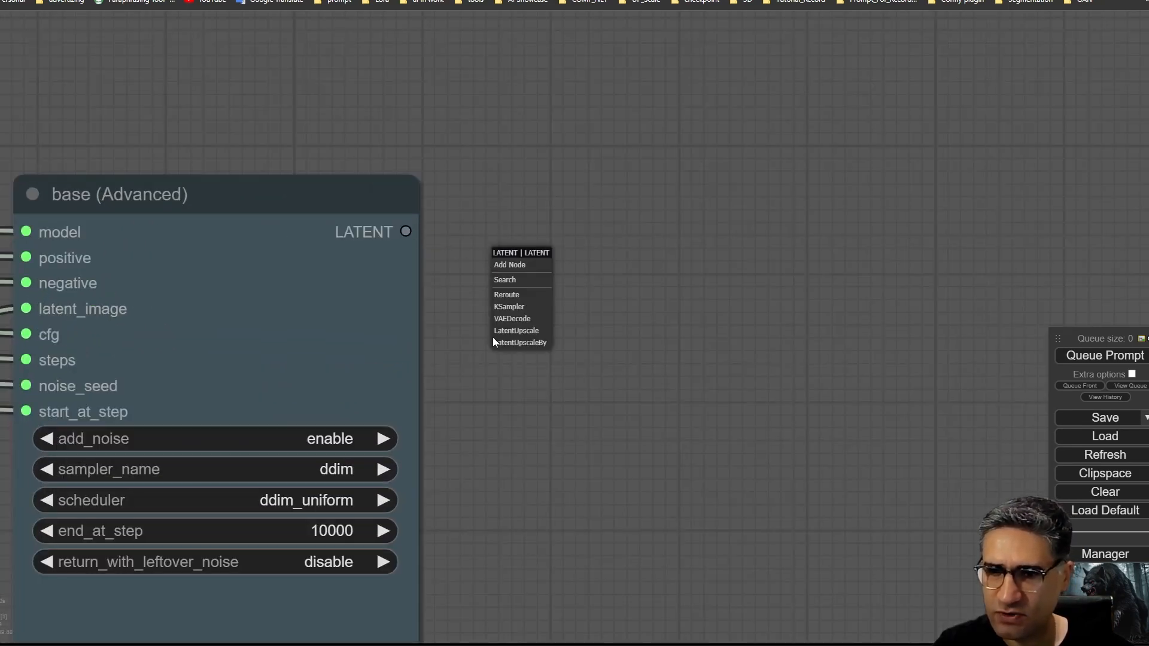
{"action": "double_click", "coordinate": [480, 239]}
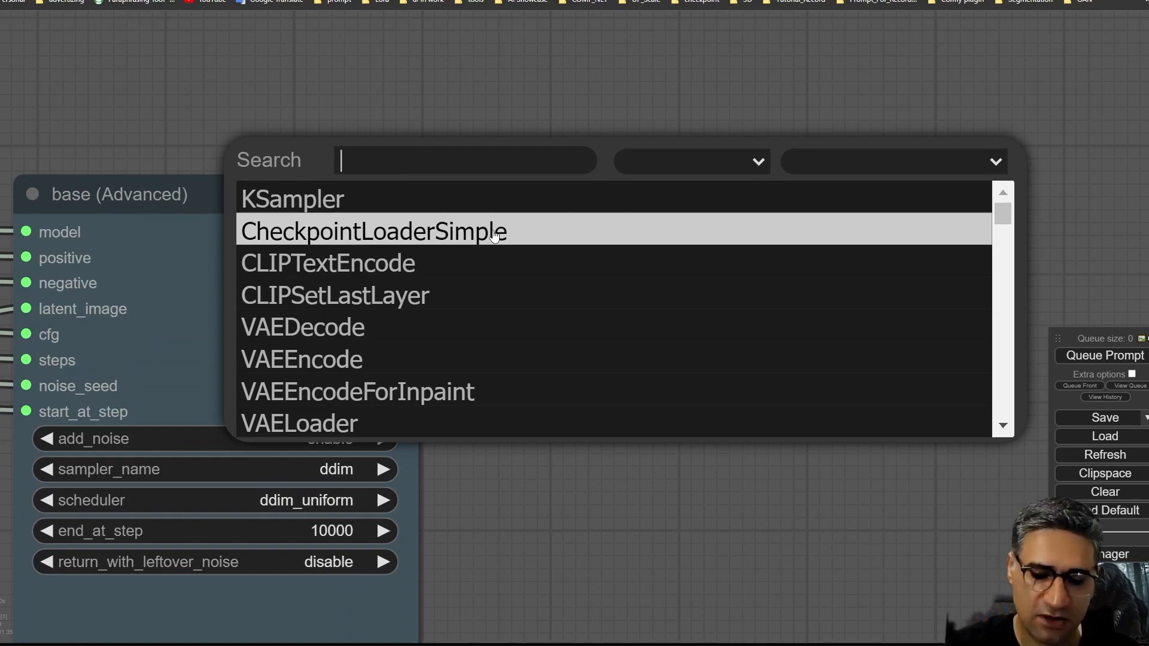
{"action": "type", "text": "vae"}
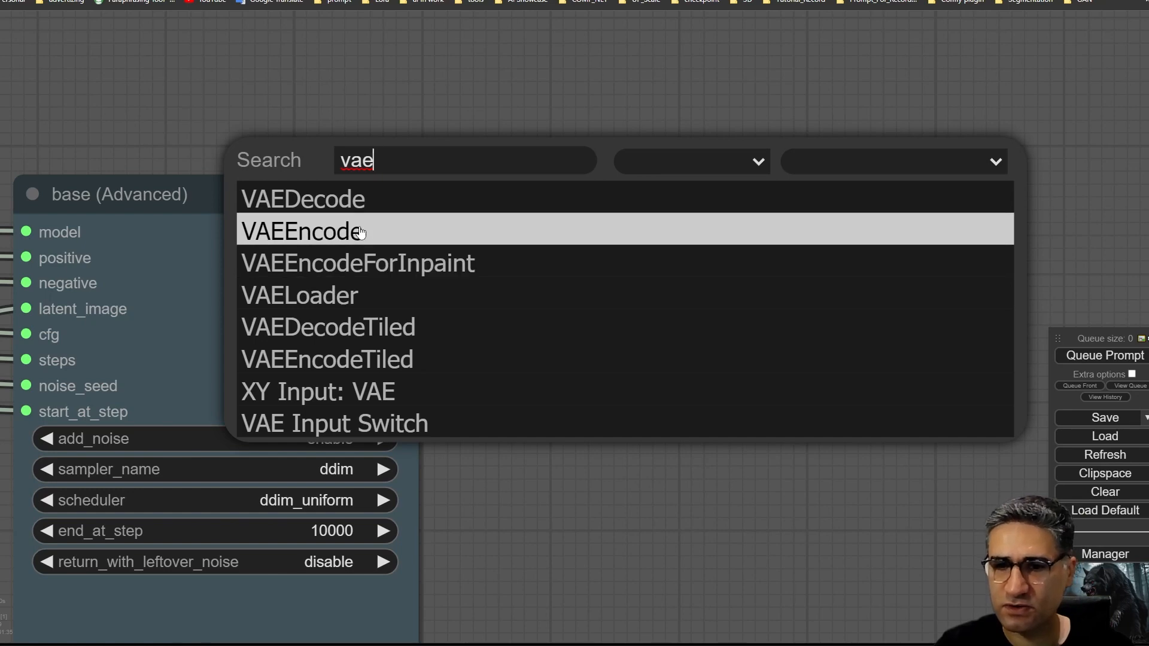
{"action": "left_click", "coordinate": [334, 326]}
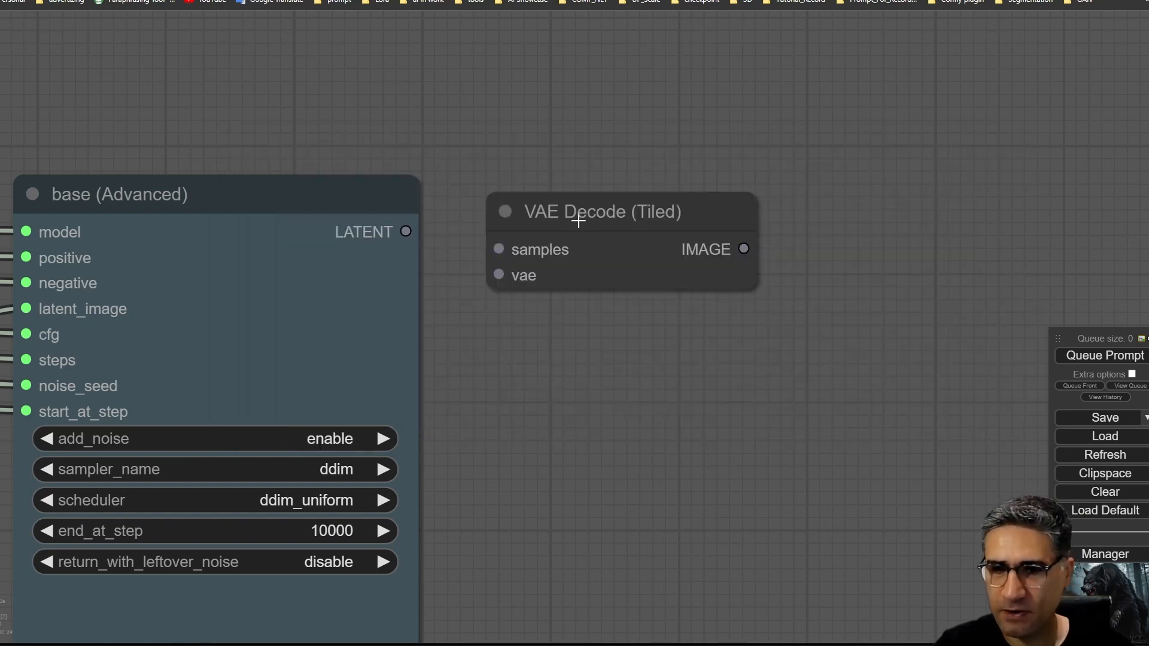
{"action": "left_click_drag", "start_coordinate": [592, 211], "coordinate": [553, 202]}
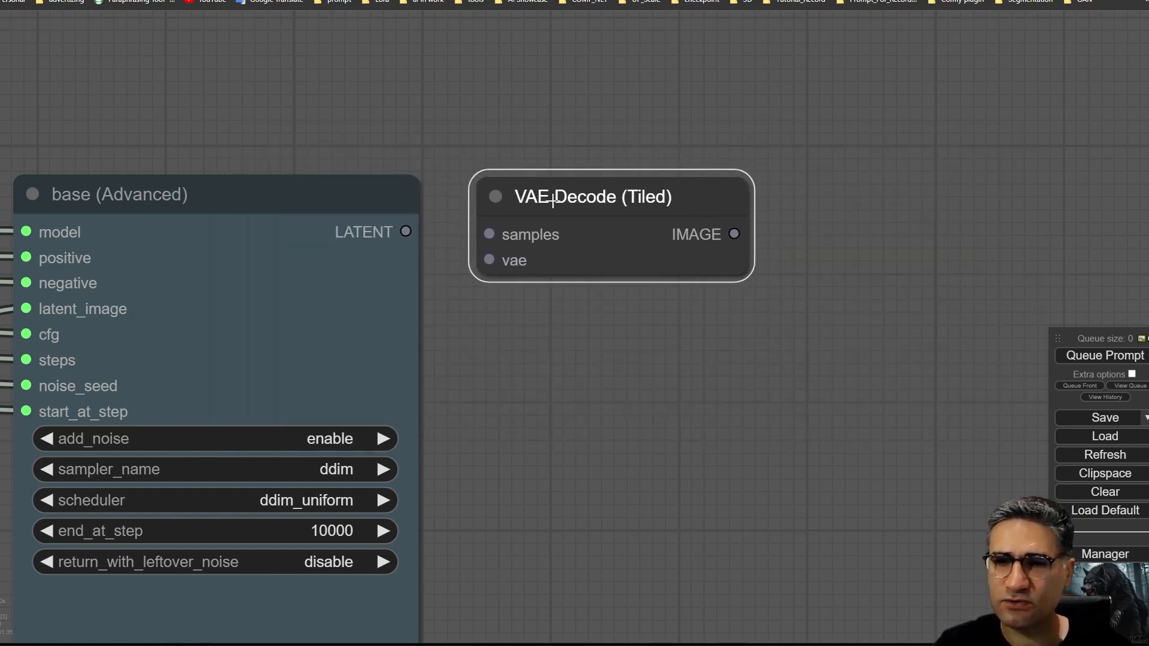
{"action": "left_click_drag", "start_coordinate": [407, 231], "coordinate": [489, 234]}
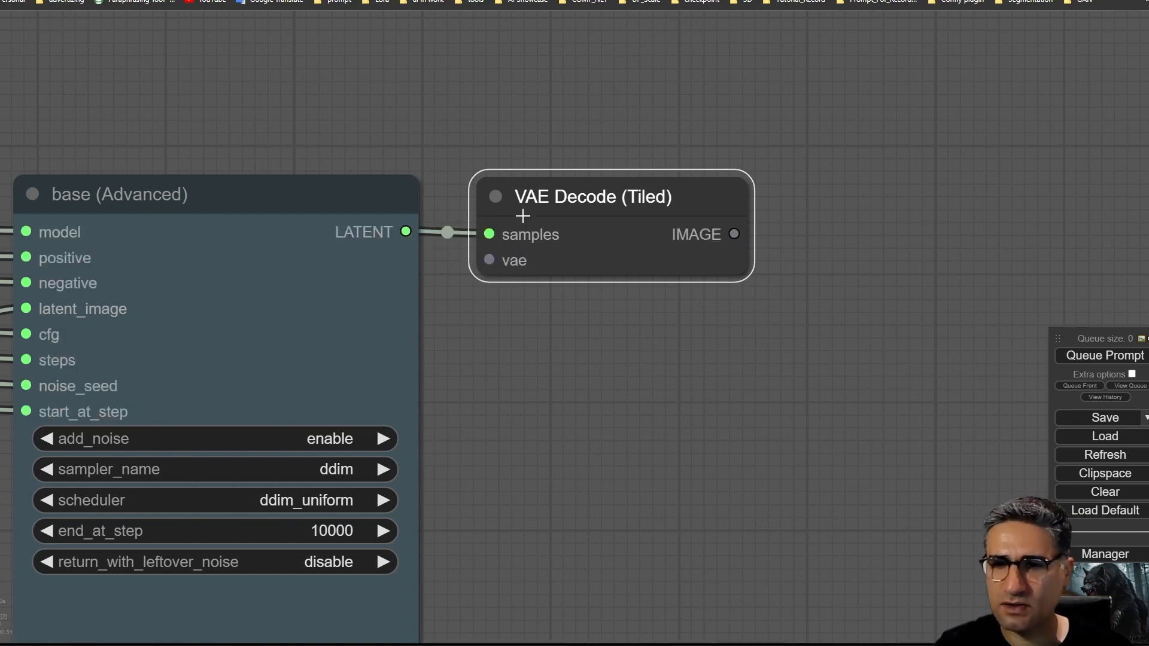
Connect the VAE reroute beside Down scale to the vae input of VAE Decode (Tiled)
{"action": "scroll", "coordinate": [549, 249], "scroll_direction": "down", "scroll_amount": 5}
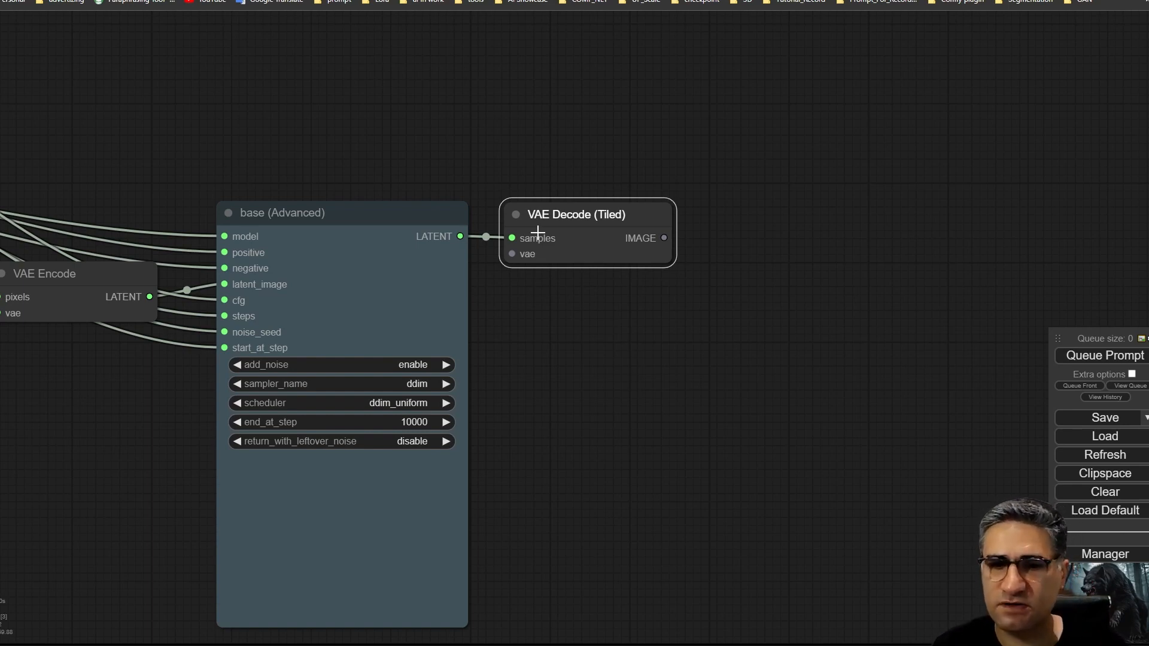
{"action": "scroll", "coordinate": [440, 139], "scroll_direction": "down", "scroll_amount": 5}
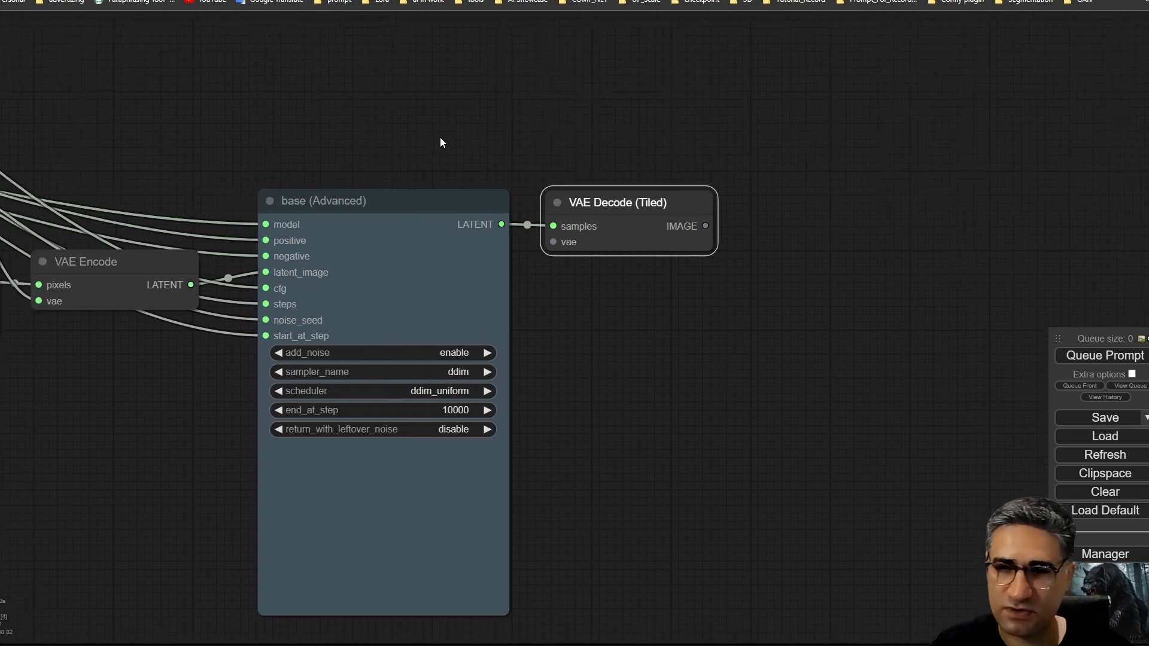
{"action": "left_click_drag", "start_coordinate": [149, 256], "coordinate": [570, 294]}
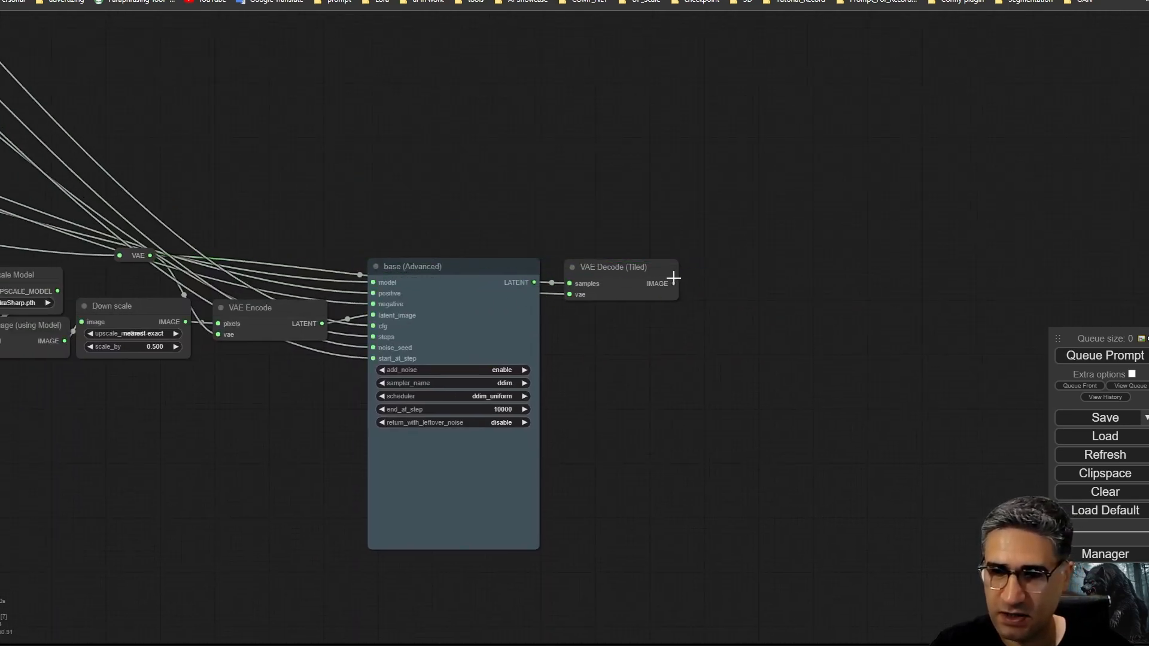
Add a Save Image node on the IMAGE output of VAE Decode (Tiled) and queue the prompt
{"action": "left_click_drag", "start_coordinate": [674, 284], "coordinate": [770, 289]}
{"action": "left_click", "coordinate": [725, 378]}
{"action": "scroll", "coordinate": [562, 390], "scroll_direction": "up", "scroll_amount": 5}
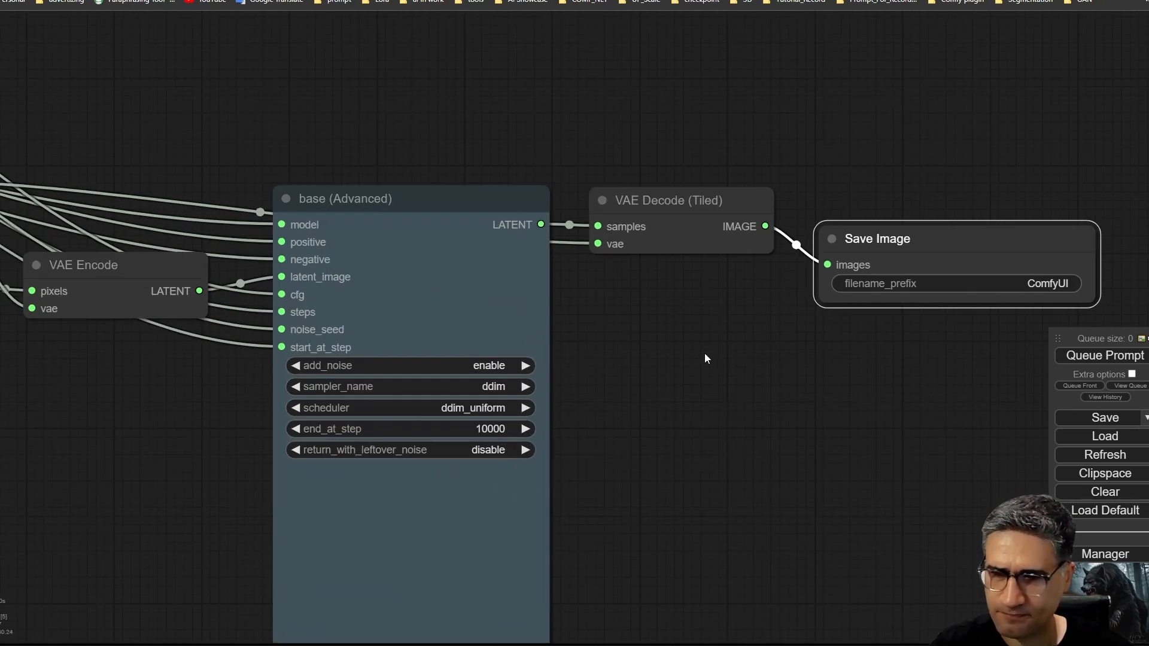
{"action": "left_click", "coordinate": [1092, 359]}
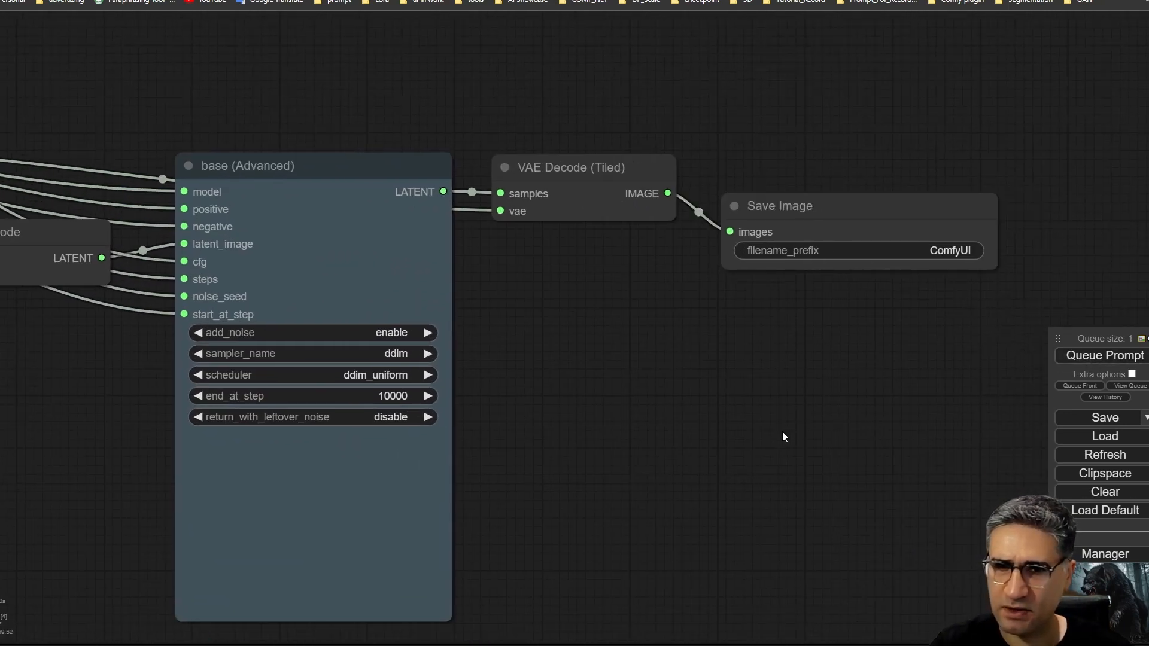
Follow the run through the upscaling nodes, VAE Encode, the second base (Advanced) sampler and tiled VAE decoding
{"action": "scroll", "coordinate": [718, 445], "scroll_direction": "down", "scroll_amount": 5}
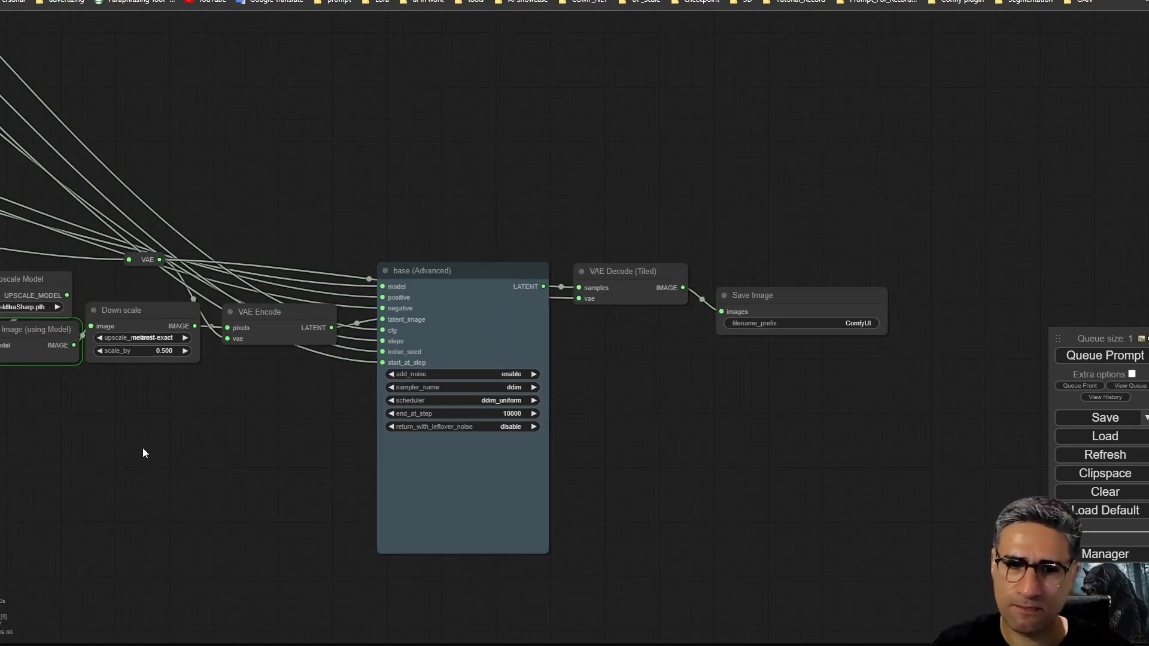
{"action": "left_click_drag", "start_coordinate": [153, 457], "coordinate": [527, 445]}
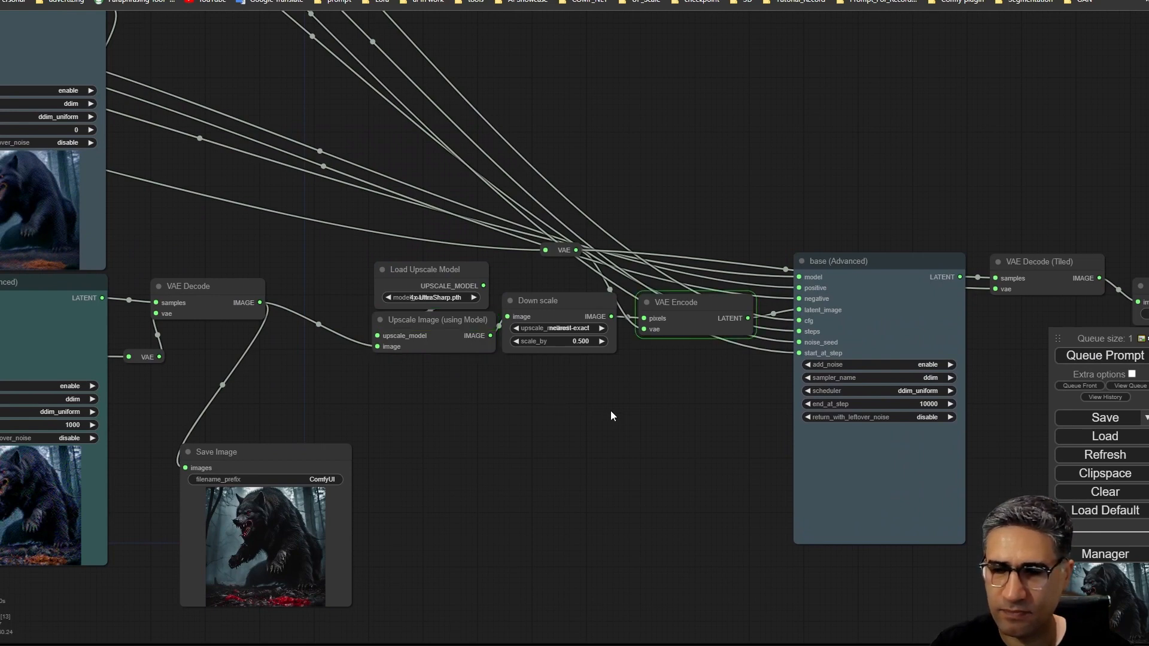
{"action": "left_click_drag", "start_coordinate": [610, 410], "coordinate": [335, 362]}
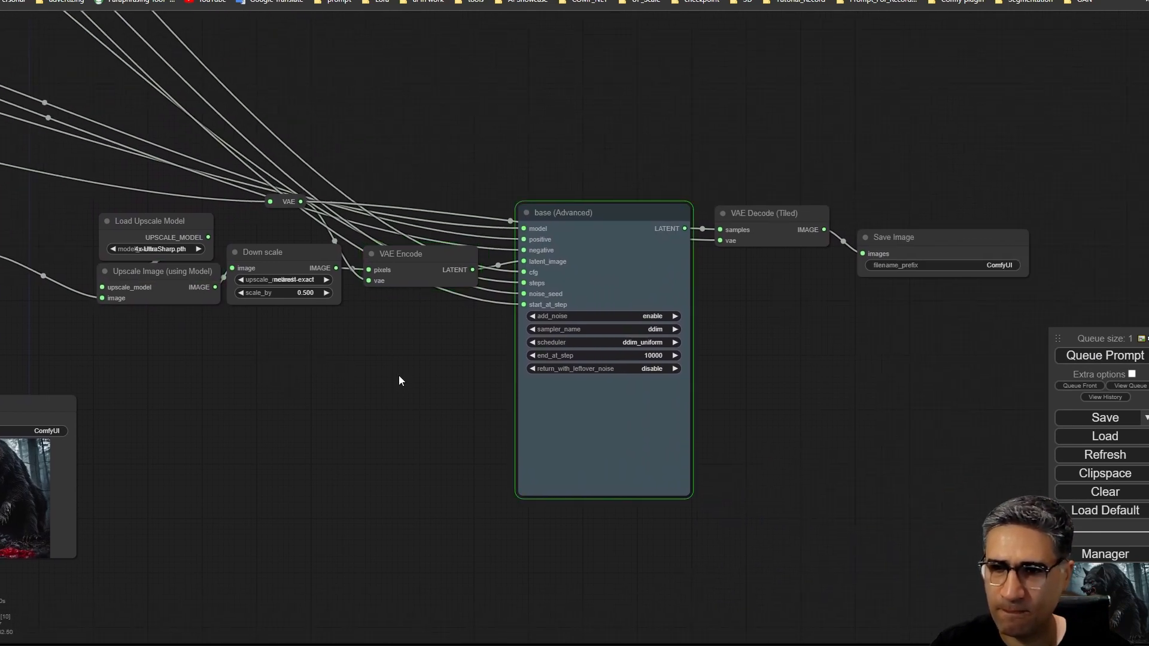
{"action": "left_click_drag", "start_coordinate": [398, 381], "coordinate": [193, 353]}
{"action": "scroll", "coordinate": [463, 259], "scroll_direction": "up", "scroll_amount": 10}
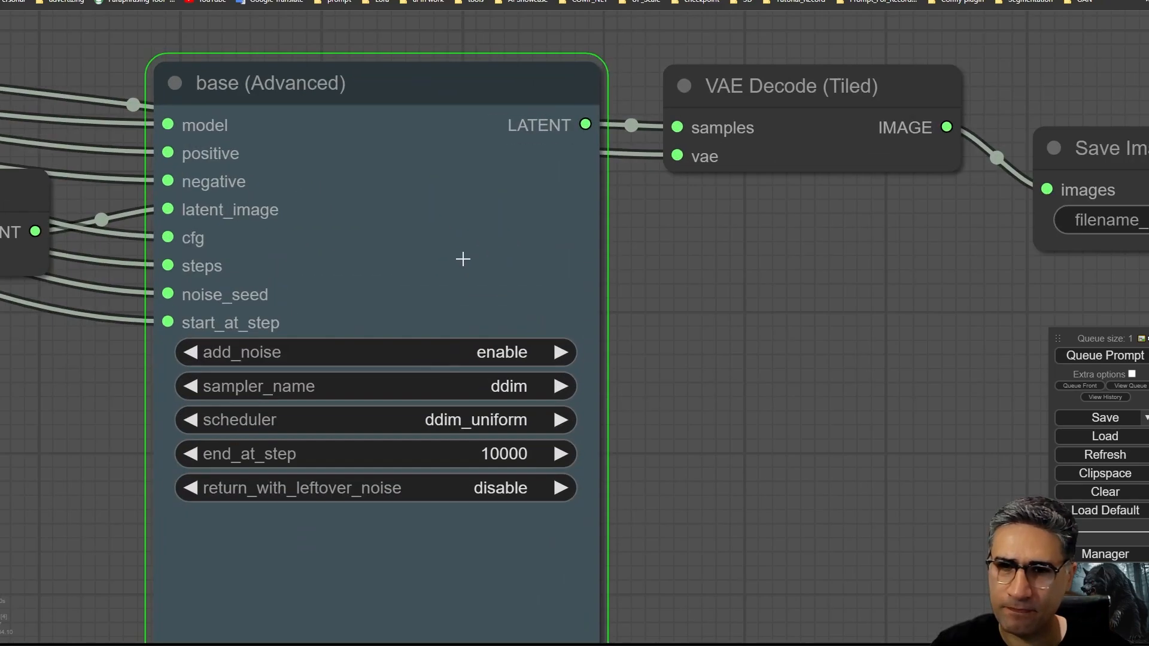
{"action": "scroll", "coordinate": [509, 293], "scroll_direction": "down", "scroll_amount": 4}
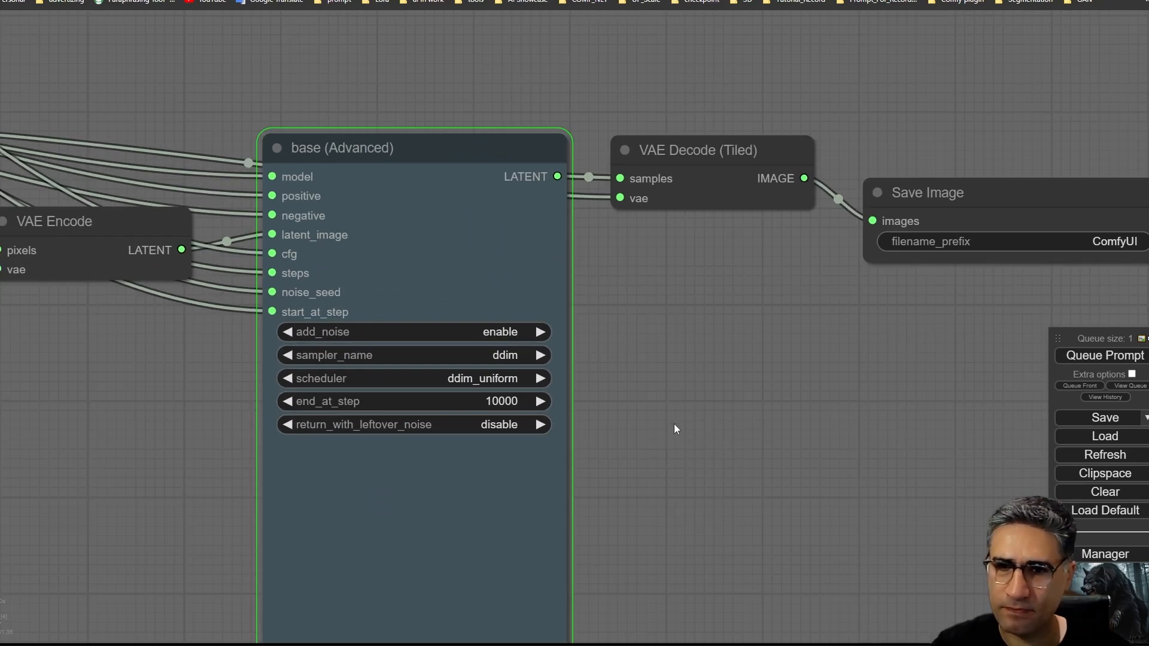
{"action": "left_click_drag", "start_coordinate": [675, 429], "coordinate": [662, 233]}
{"action": "left_click_drag", "start_coordinate": [99, 202], "coordinate": [199, 321]}
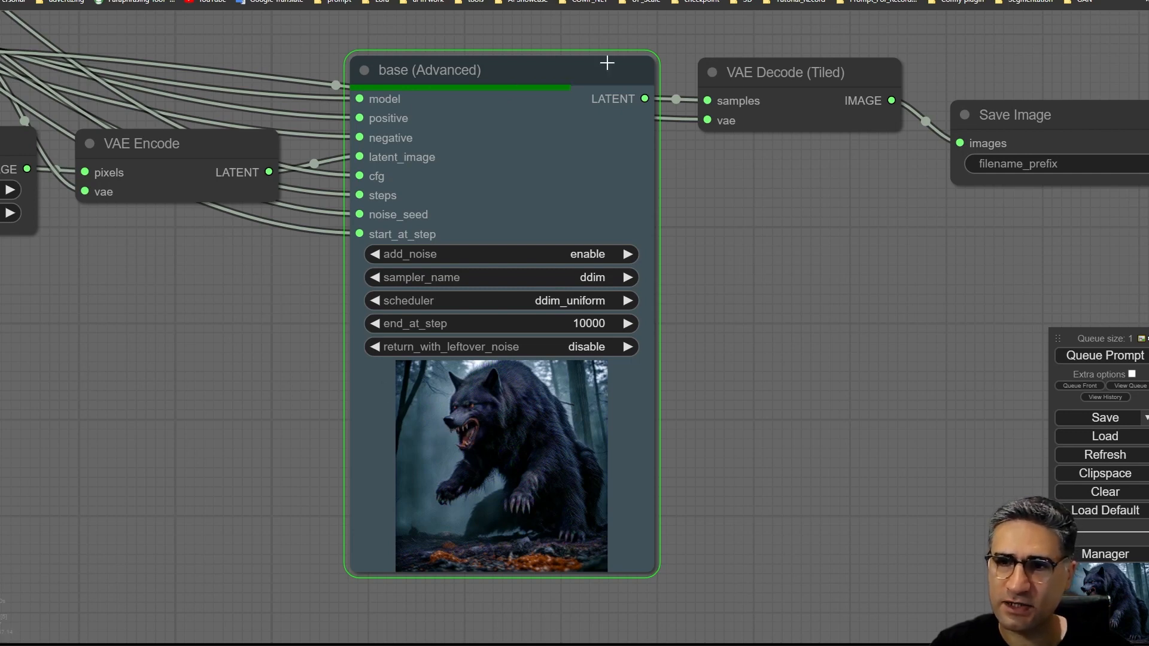
{"action": "left_click_drag", "start_coordinate": [743, 219], "coordinate": [661, 233]}
{"action": "scroll", "coordinate": [462, 105], "scroll_direction": "up", "scroll_amount": 3}
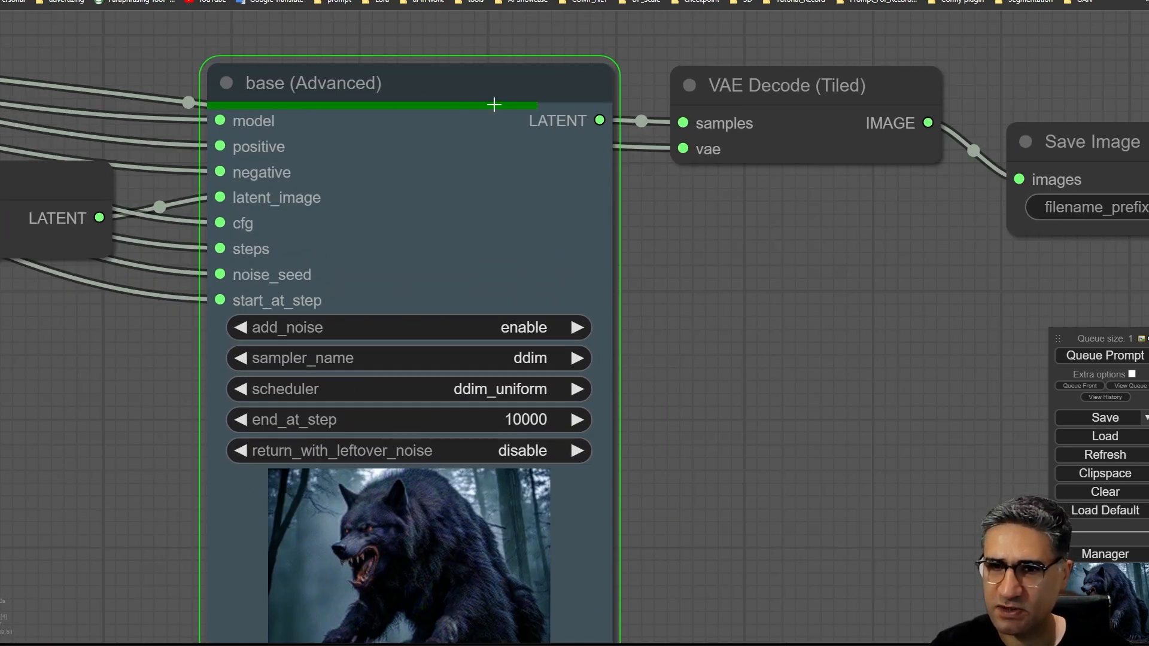
{"action": "scroll", "coordinate": [451, 110], "scroll_direction": "down", "scroll_amount": 2}
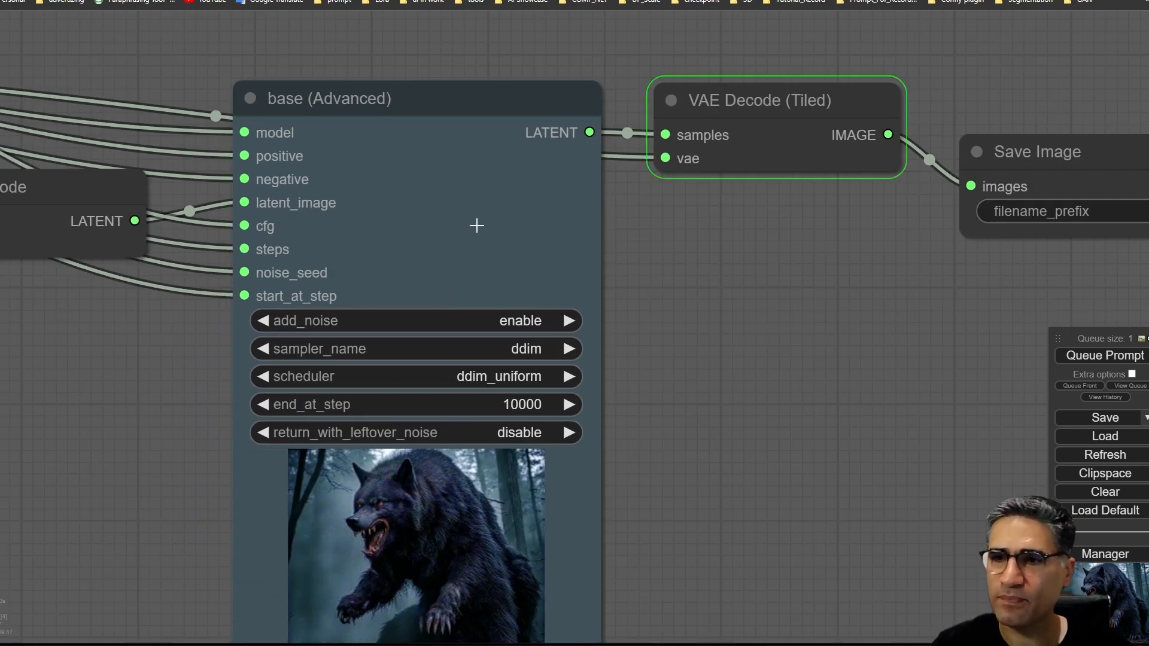
{"action": "left_click_drag", "start_coordinate": [817, 331], "coordinate": [486, 339]}
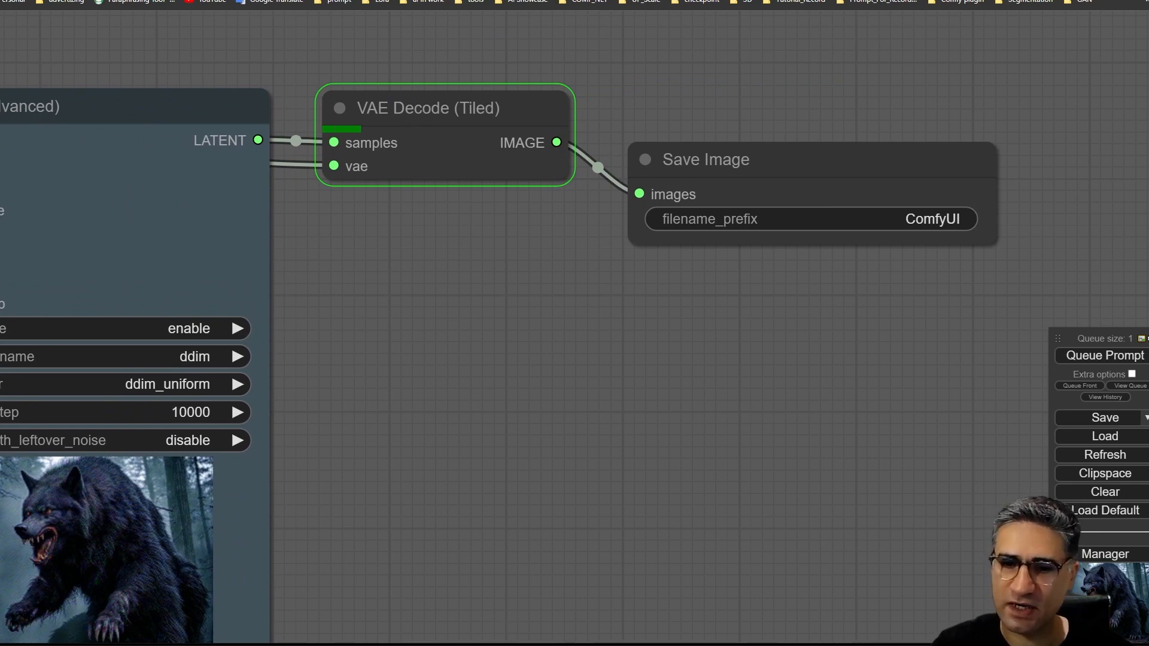
Open Task Manager, view the GPU 0 performance graphs and move the window clear of the Save Image node
{"action": "right_click", "coordinate": [154, 645]}
{"action": "left_click", "coordinate": [221, 605]}
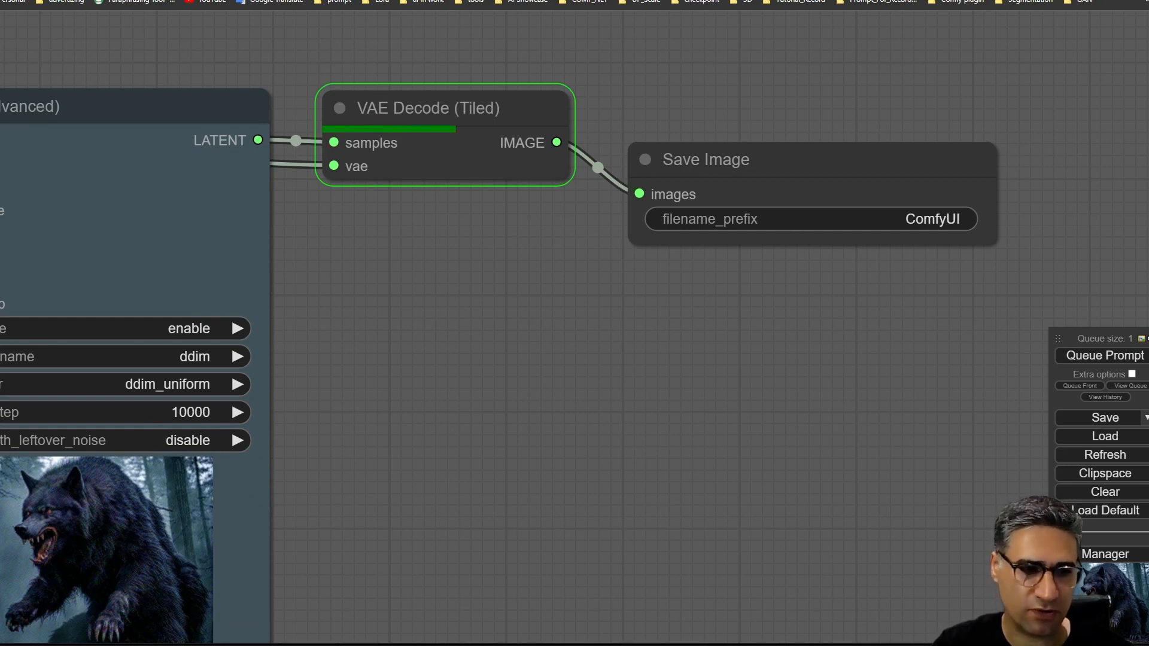
{"action": "right_click", "coordinate": [2, 645]}
{"action": "left_click", "coordinate": [24, 606]}
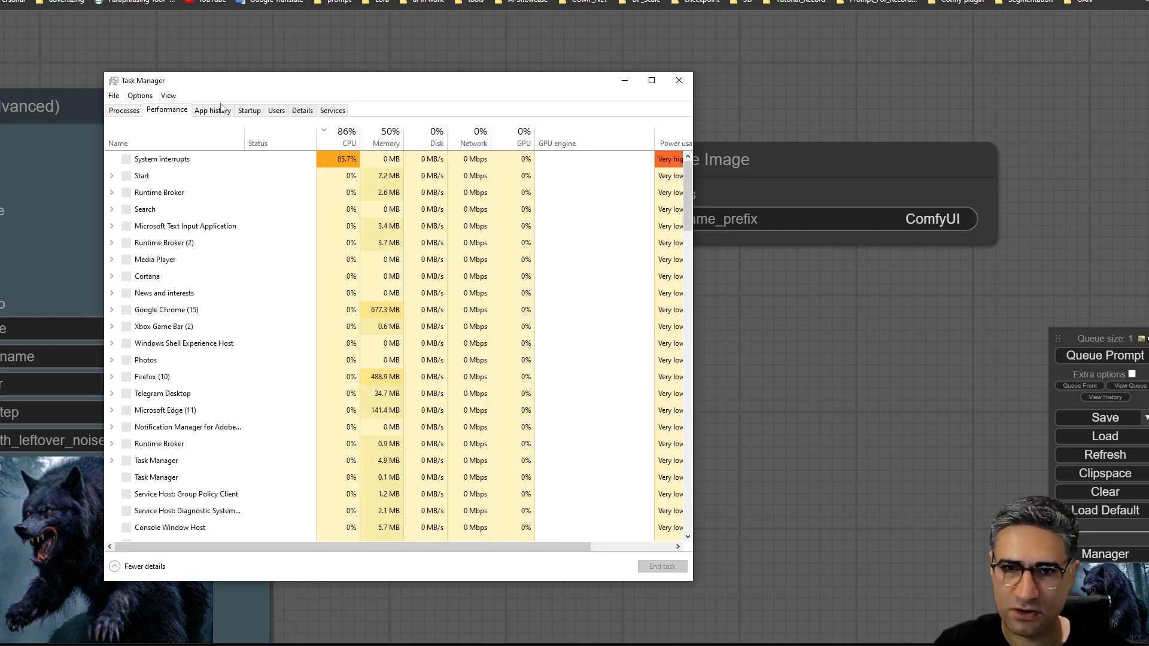
{"action": "left_click", "coordinate": [157, 307]}
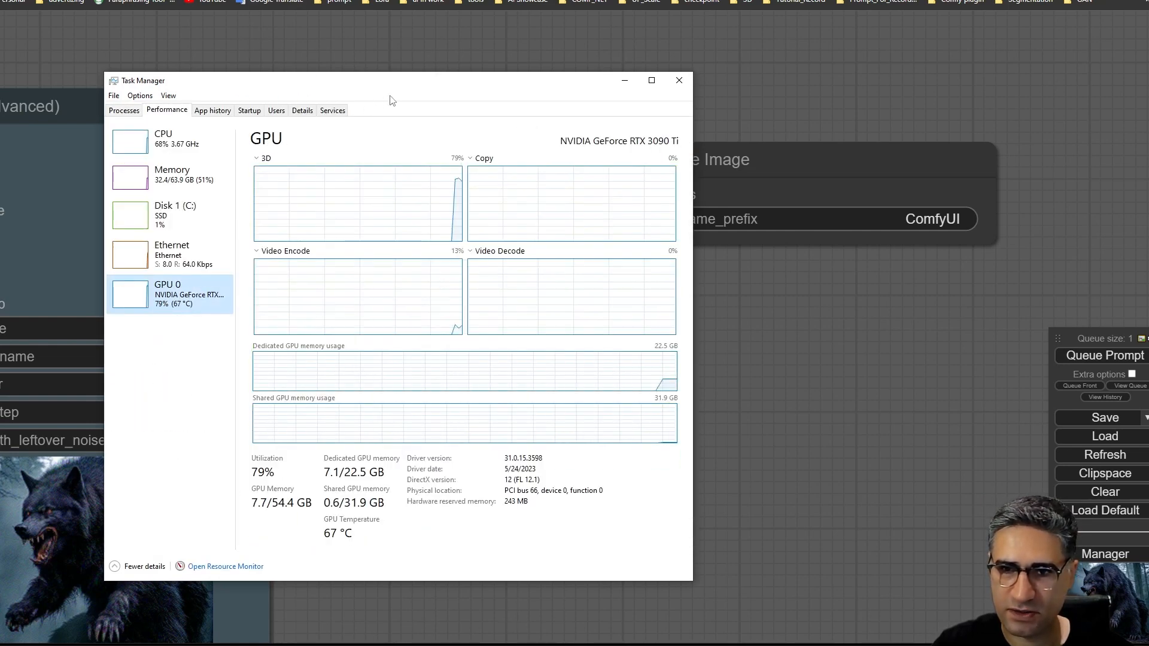
{"action": "left_click_drag", "start_coordinate": [379, 85], "coordinate": [147, 56]}
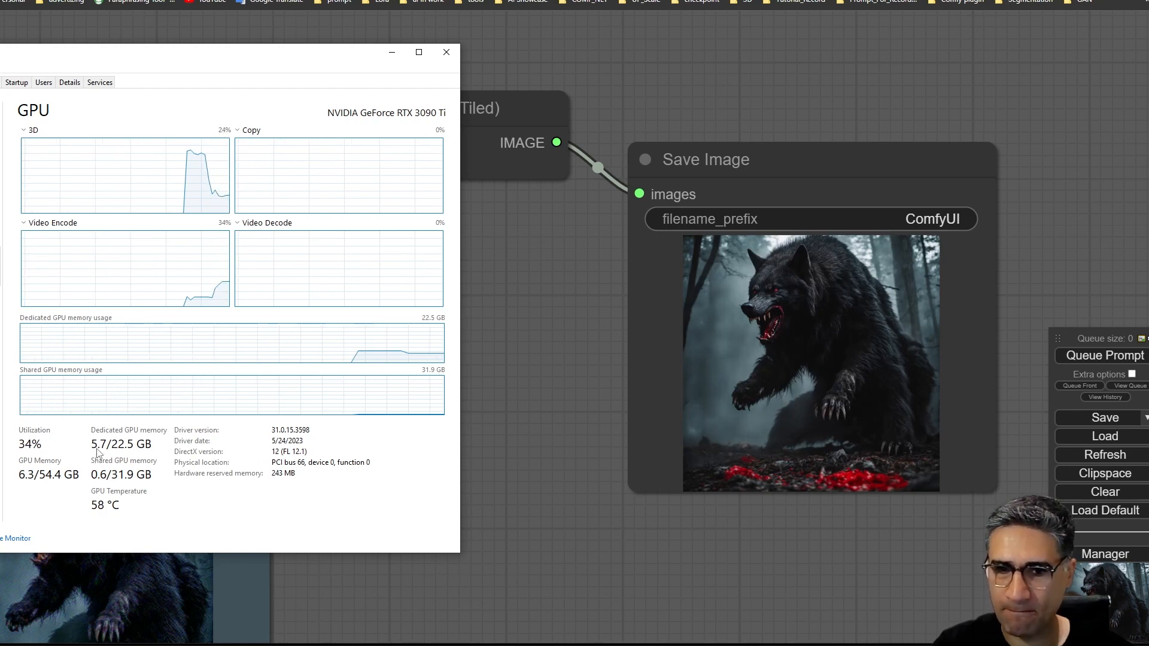
Set control_after_generate on the SEED node to increment and queue the prompt twice
{"action": "left_click", "coordinate": [1095, 359]}
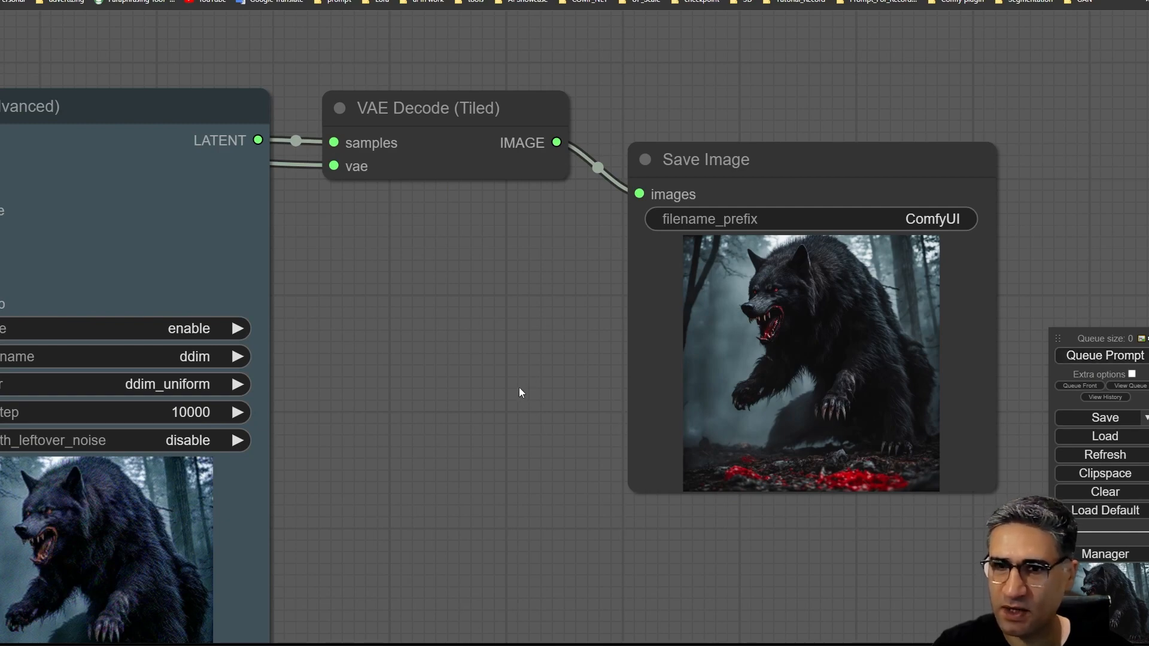
{"action": "scroll", "coordinate": [519, 388], "scroll_direction": "down", "scroll_amount": 6}
{"action": "left_click_drag", "start_coordinate": [623, 227], "coordinate": [1065, 389]}
{"action": "left_click_drag", "start_coordinate": [240, 85], "coordinate": [1117, 318]}
{"action": "left_click_drag", "start_coordinate": [273, 91], "coordinate": [408, 412]}
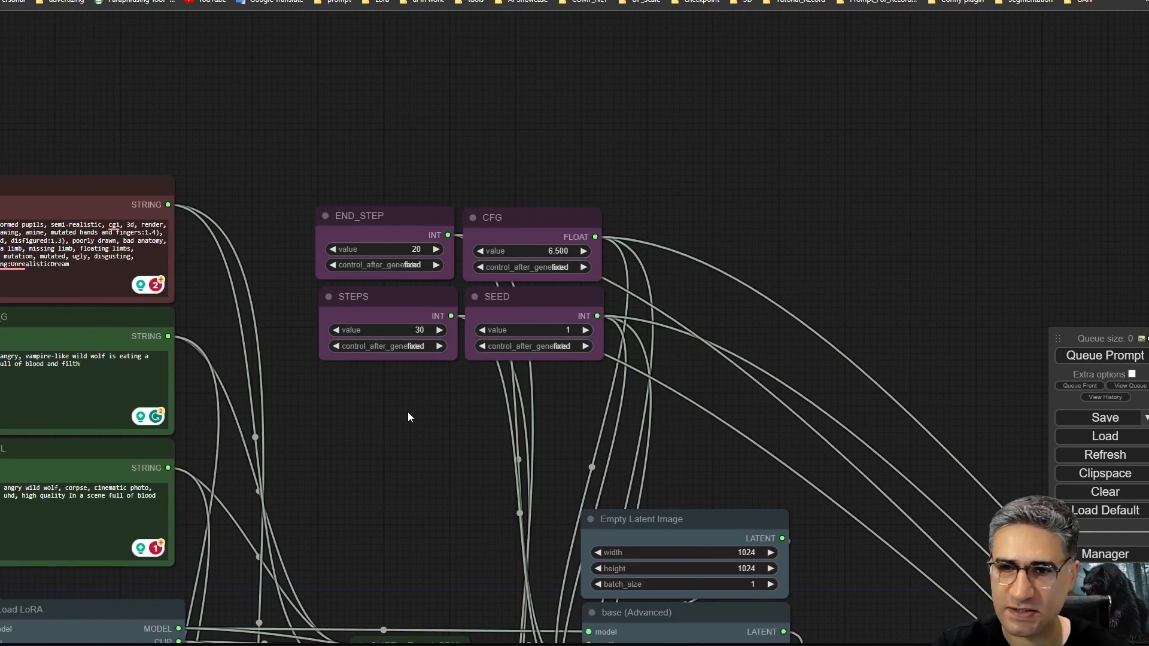
{"action": "scroll", "coordinate": [408, 412], "scroll_direction": "up", "scroll_amount": 5}
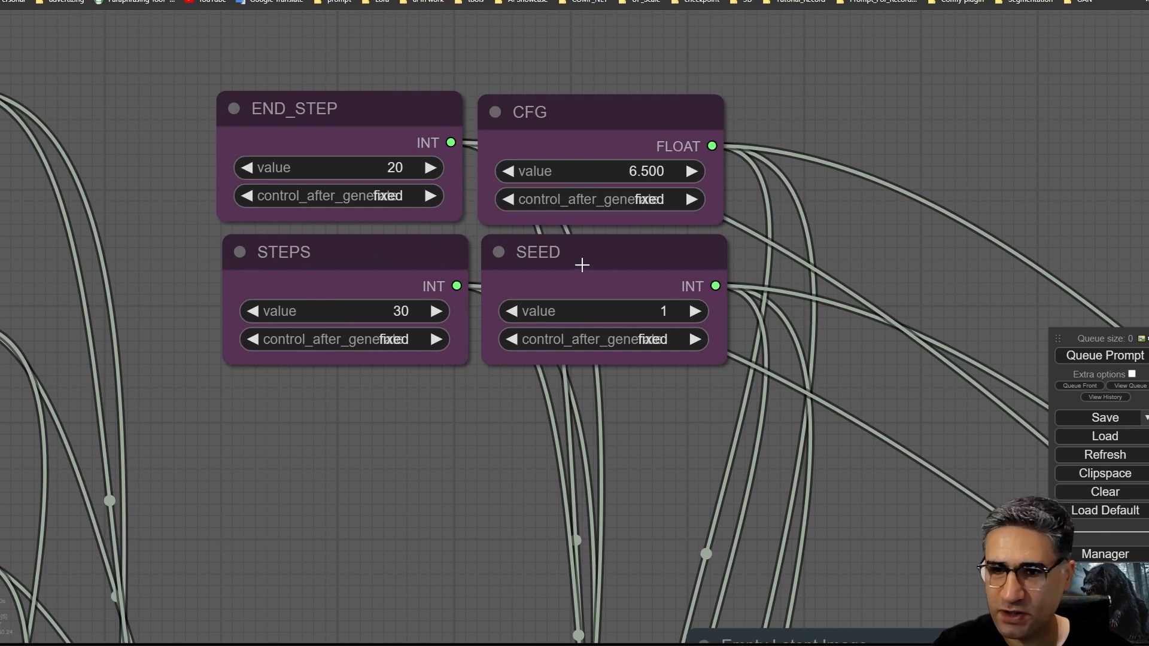
{"action": "left_click", "coordinate": [661, 340]}
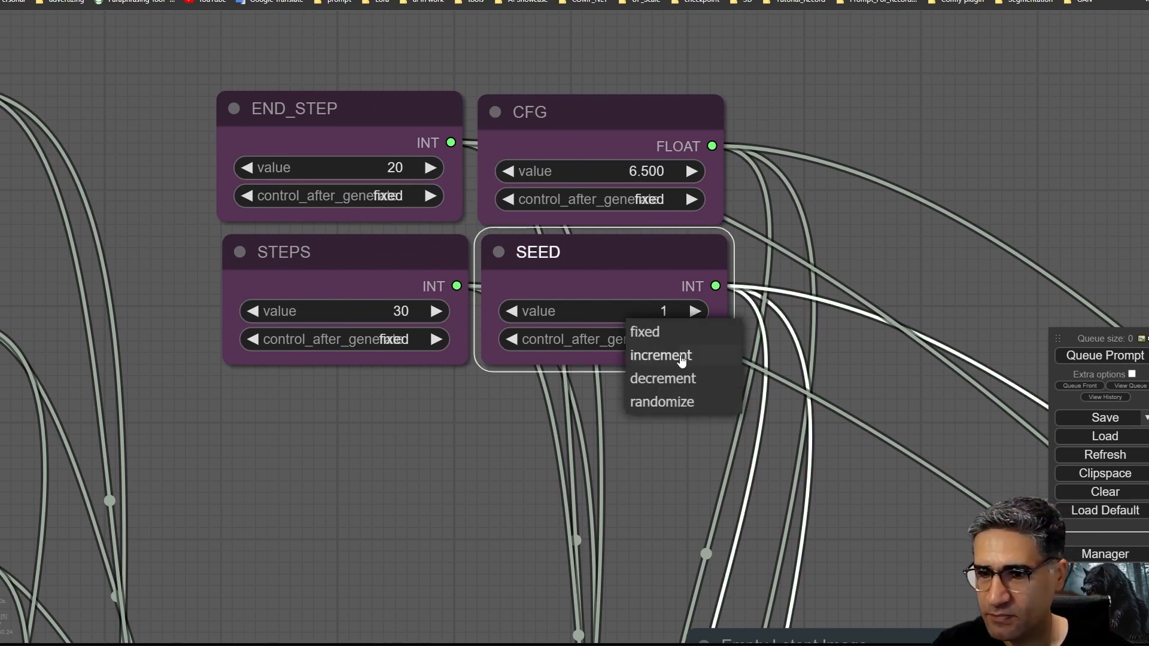
{"action": "left_click", "coordinate": [684, 359]}
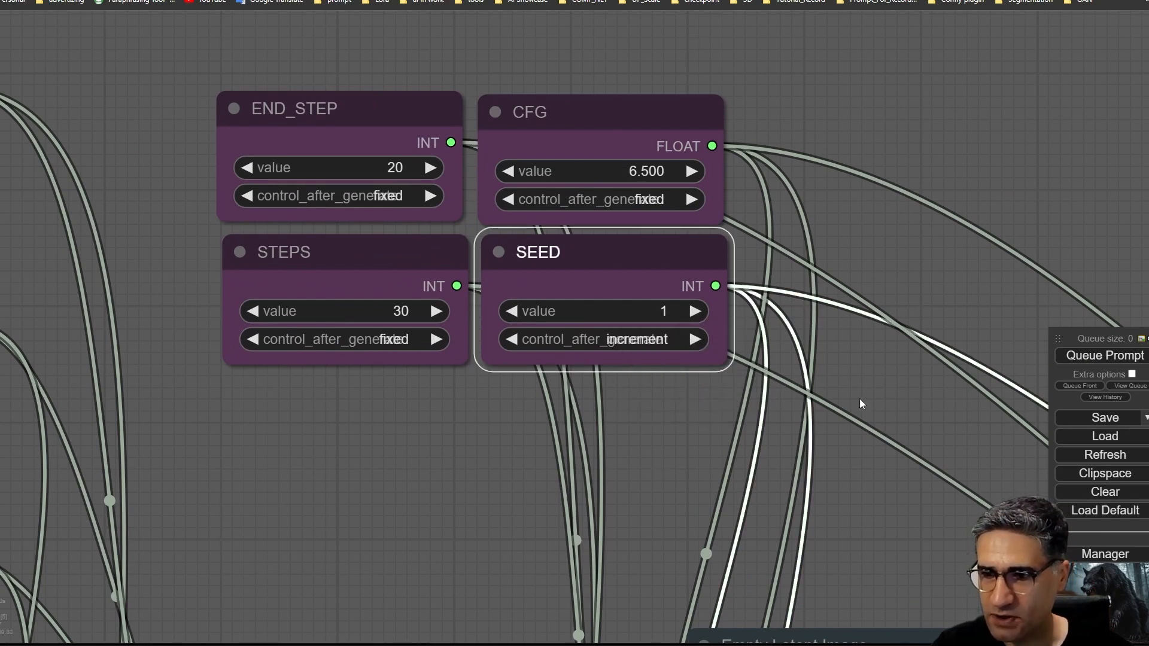
{"action": "left_click", "coordinate": [1122, 358]}
{"action": "left_click", "coordinate": [1122, 358]}
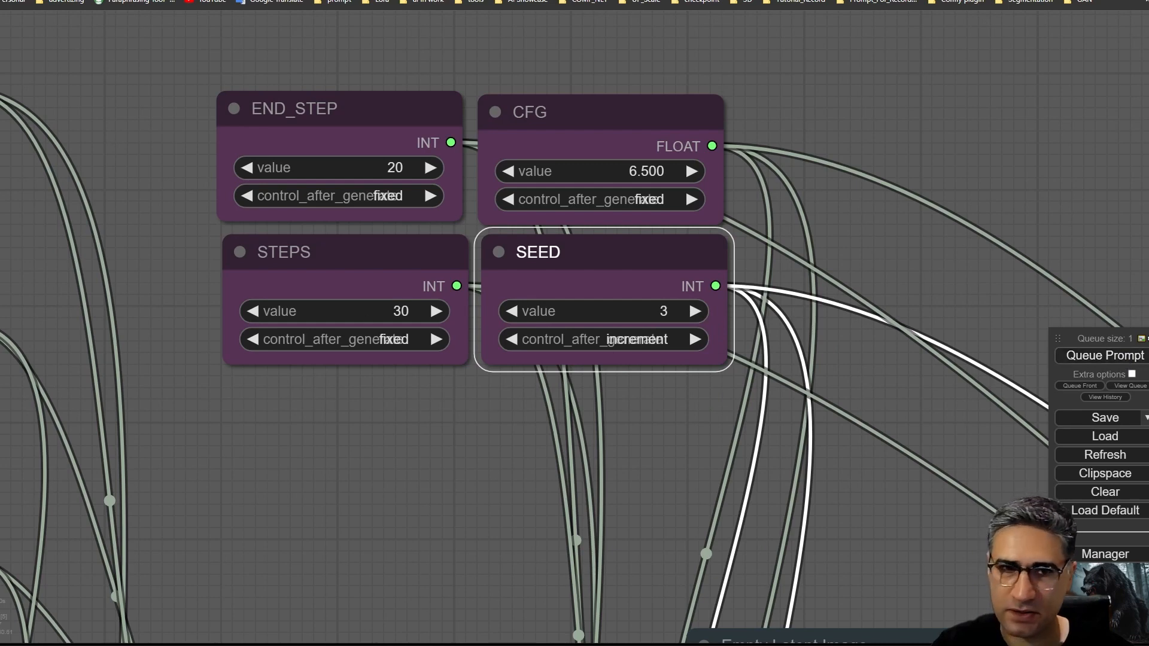
Check GPU utilization and dedicated GPU memory in Task Manager during the new run, keeping the workflow nodes in sight
{"action": "key", "text": "alt+Tab"}
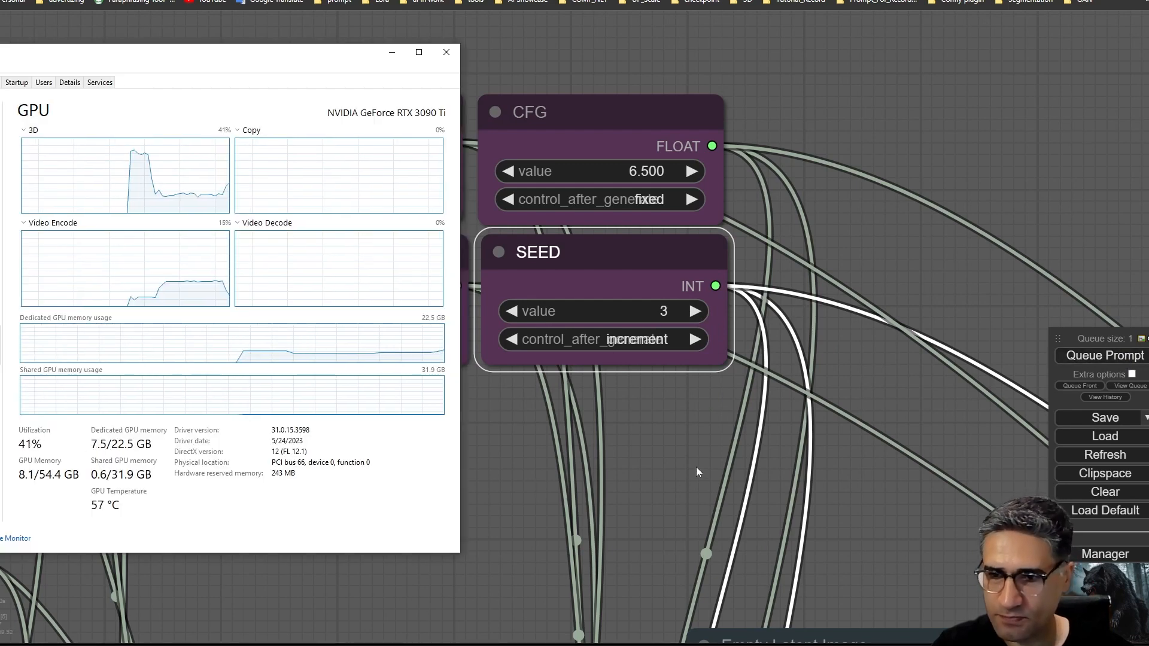
{"action": "left_click_drag", "start_coordinate": [695, 472], "coordinate": [704, 302]}
{"action": "key", "text": "alt+Tab"}
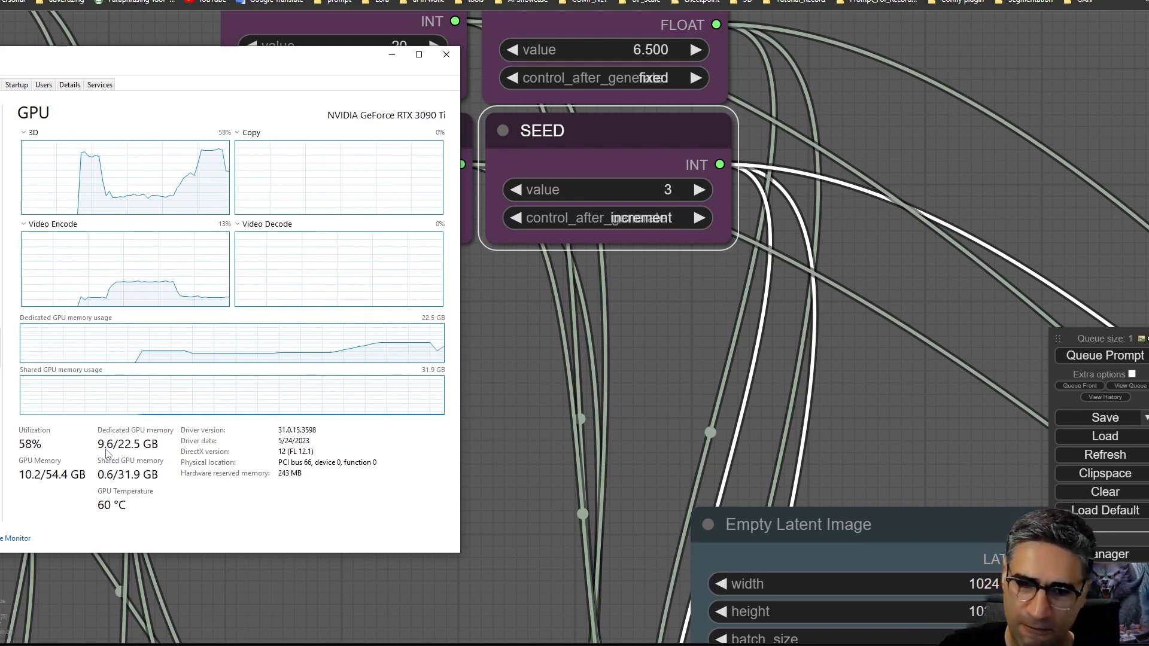
{"action": "scroll", "coordinate": [847, 317], "scroll_direction": "down", "scroll_amount": 6}
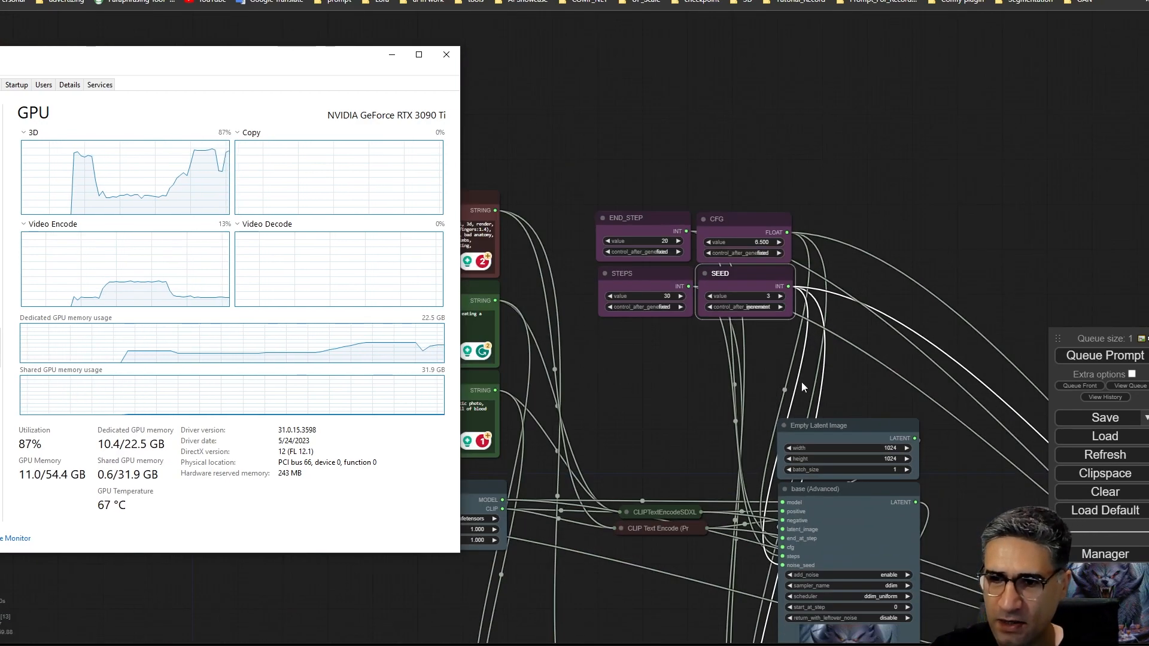
{"action": "left_click_drag", "start_coordinate": [340, 55], "coordinate": [195, 66]}
Compare the GPU graphs with the run's progress from the refiner's VAE Decode through upscaling to the second base (Advanced) sampler
{"action": "left_click", "coordinate": [700, 508]}
{"action": "scroll", "coordinate": [701, 508], "scroll_direction": "up", "scroll_amount": 8}
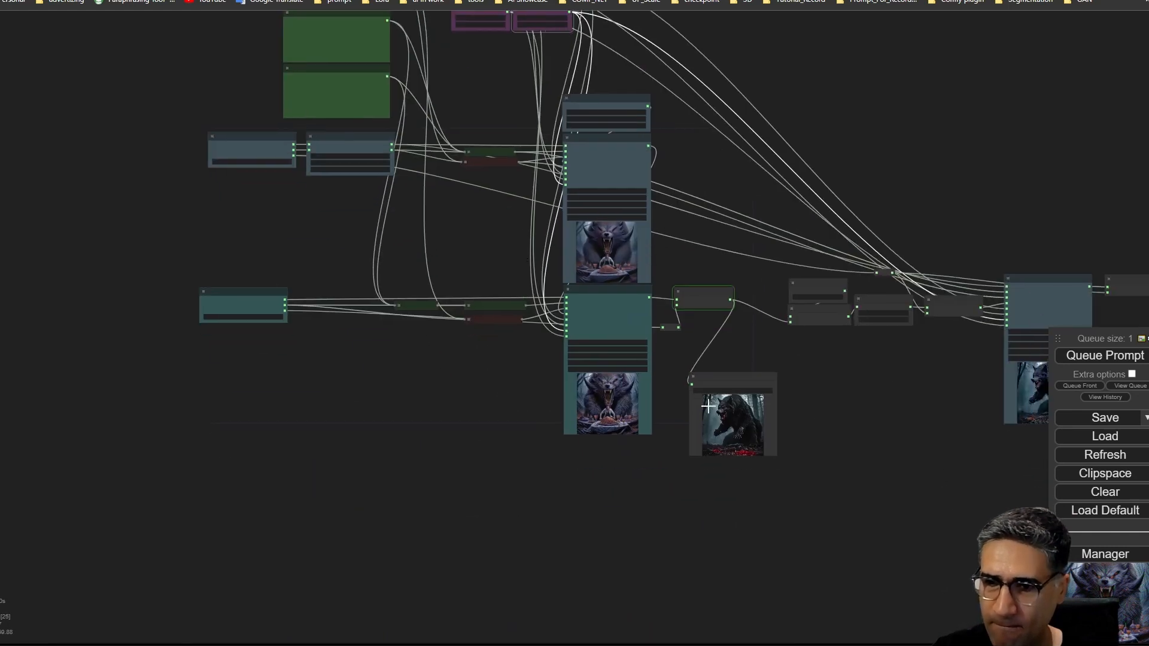
{"action": "key", "text": "alt+Tab"}
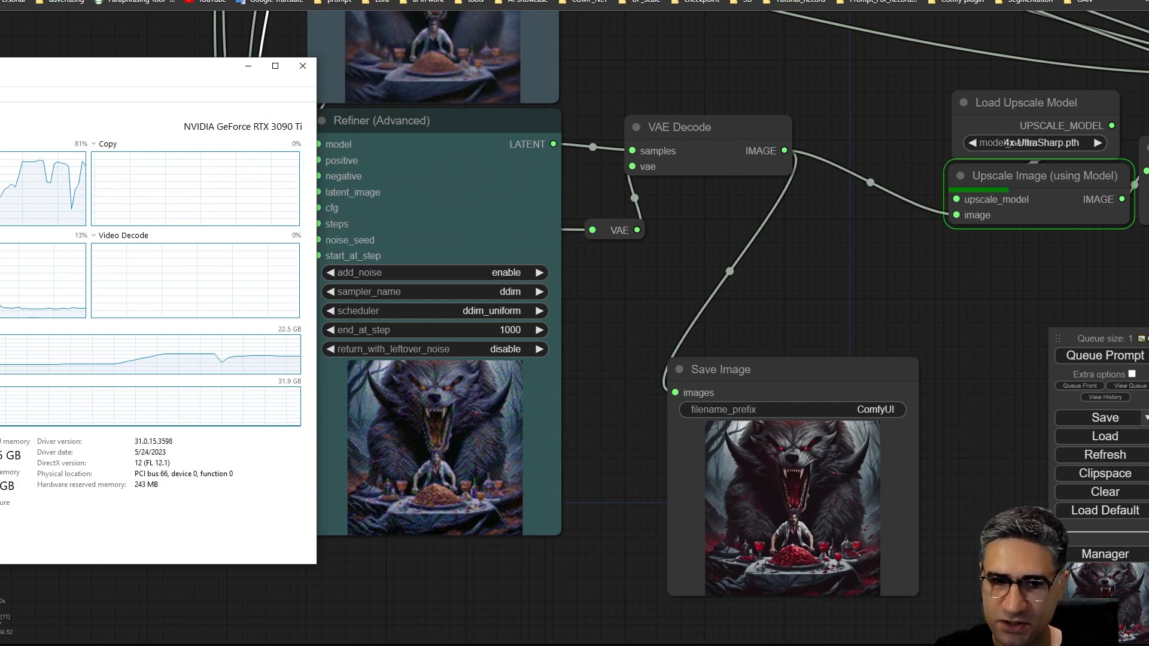
{"action": "scroll", "coordinate": [967, 310], "scroll_direction": "down", "scroll_amount": 2}
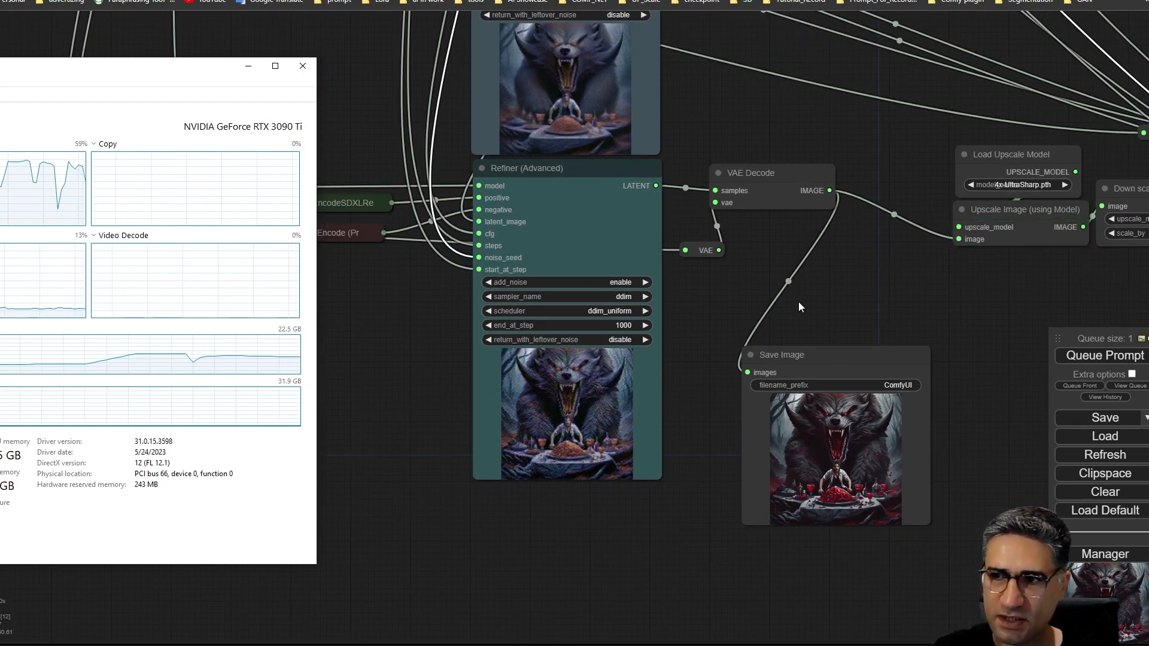
{"action": "left_click_drag", "start_coordinate": [1003, 294], "coordinate": [255, 373]}
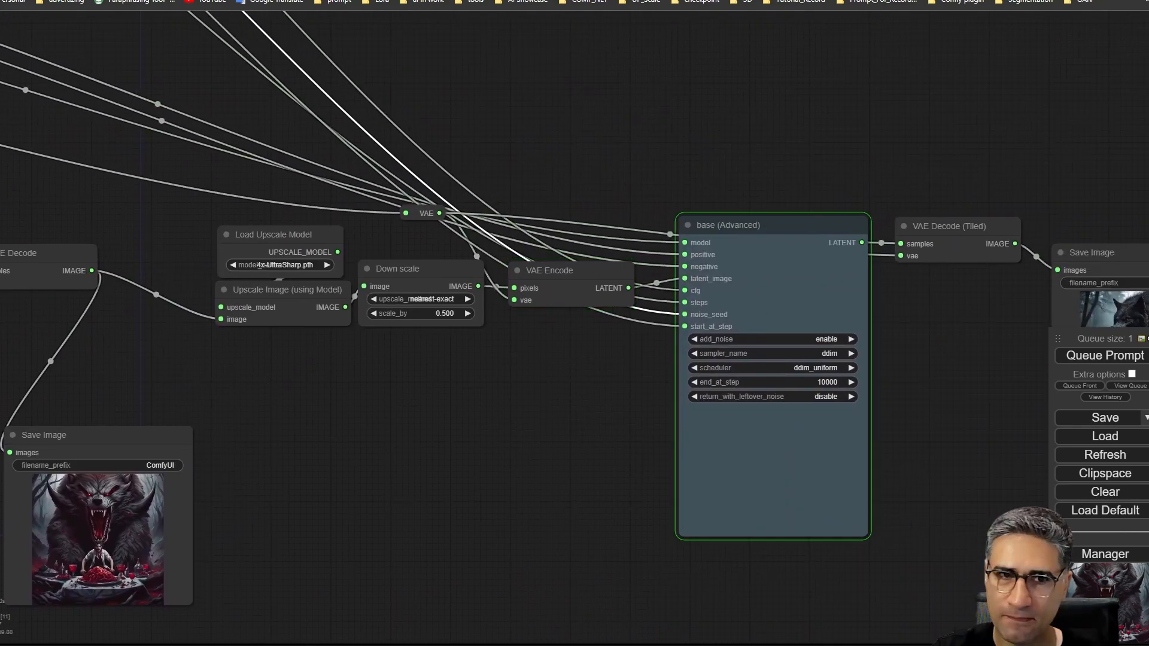
{"action": "key", "text": "alt+Tab"}
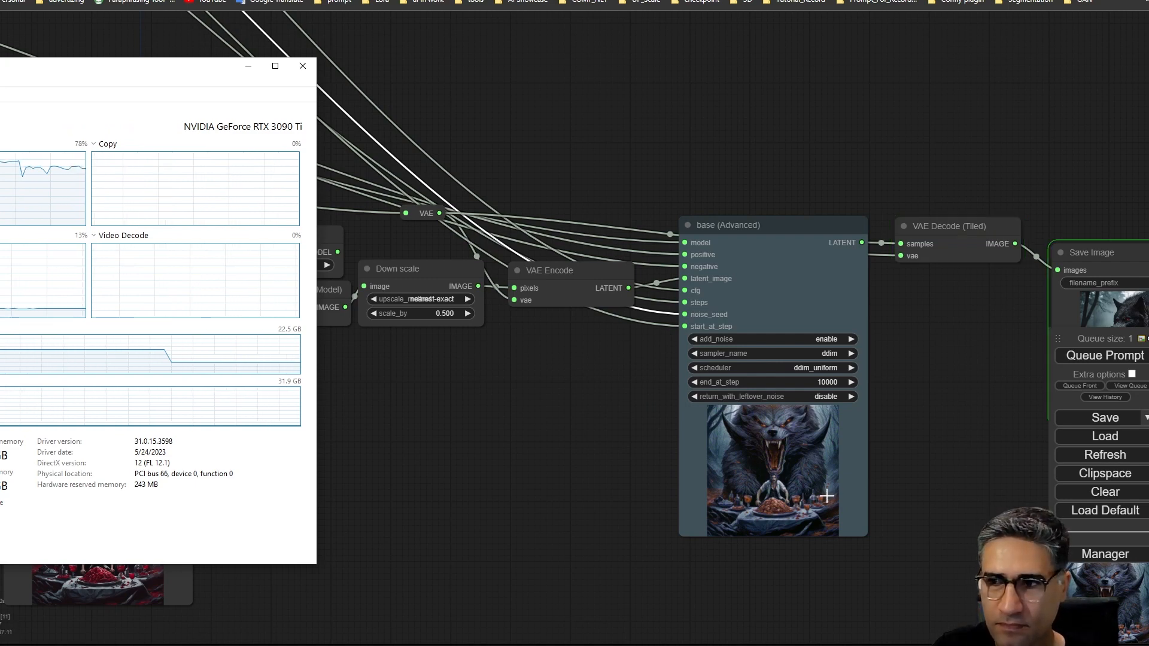
Open the final Save Image result at full size and examine the details of the seated man and the table
{"action": "left_click_drag", "start_coordinate": [977, 387], "coordinate": [390, 343]}
{"action": "scroll", "coordinate": [545, 323], "scroll_direction": "up", "scroll_amount": 10}
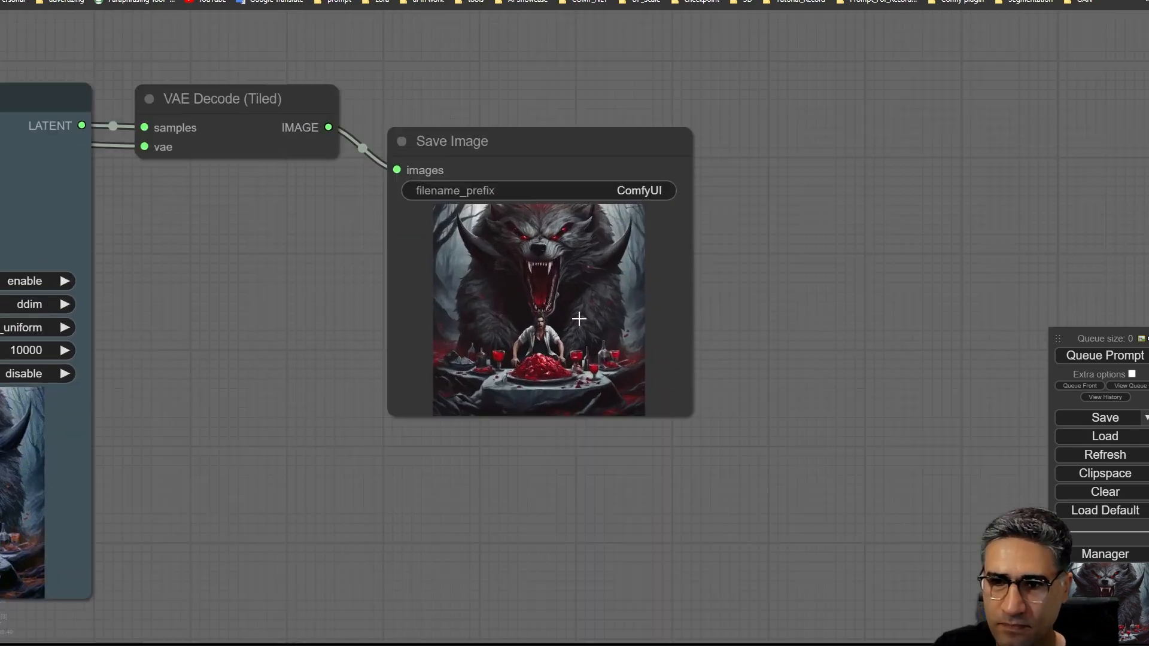
{"action": "right_click", "coordinate": [510, 306]}
{"action": "left_click", "coordinate": [542, 318]}
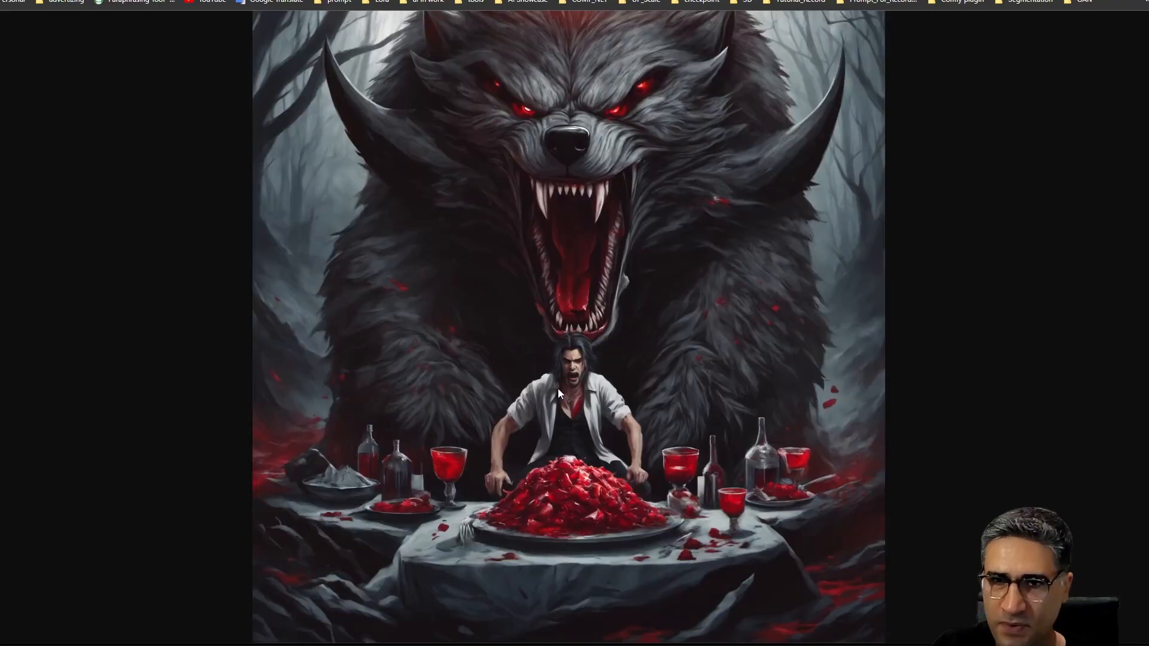
{"action": "left_click", "coordinate": [728, 304]}
{"action": "scroll", "coordinate": [694, 422], "scroll_direction": "down", "scroll_amount": 6}
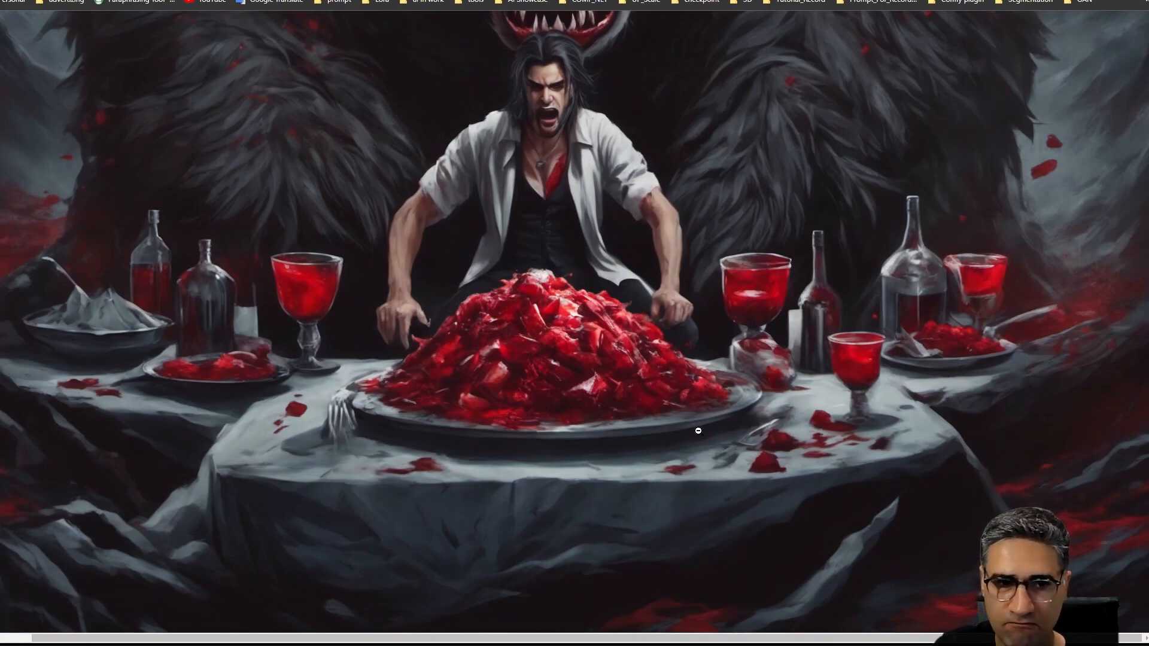
Examine the wolf's head in the full-size result, then return to the workflow near VAE Decode (Tiled)
{"action": "scroll", "coordinate": [698, 431], "scroll_direction": "up", "scroll_amount": 10}
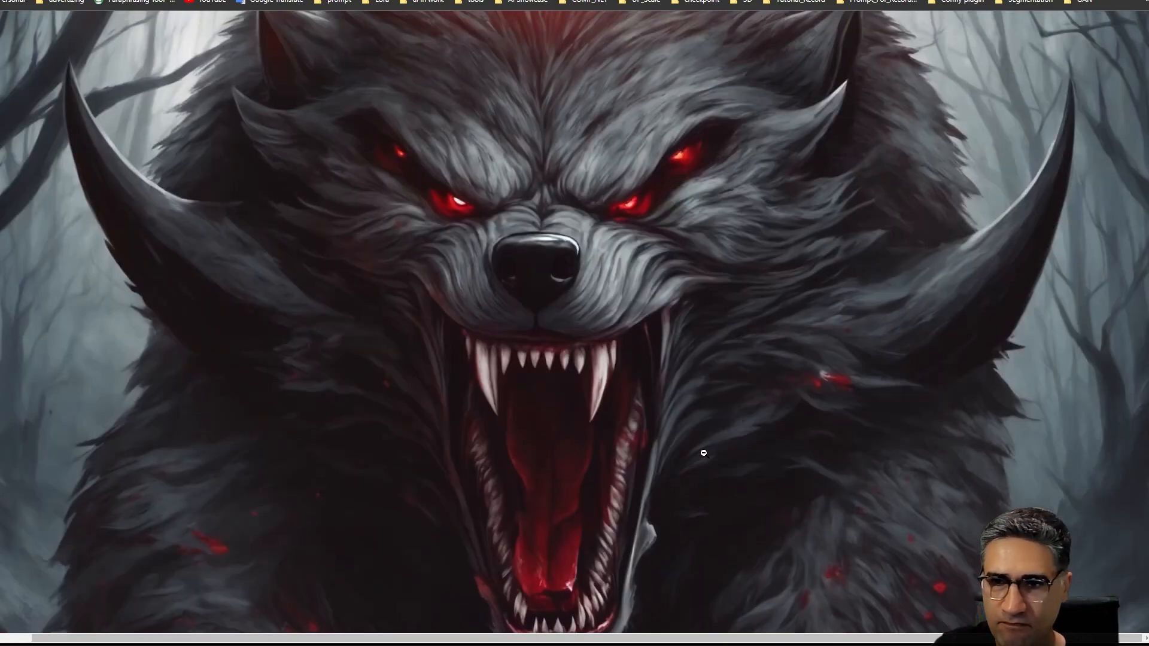
{"action": "scroll", "coordinate": [703, 453], "scroll_direction": "down", "scroll_amount": 6}
{"action": "left_click", "coordinate": [705, 459]}
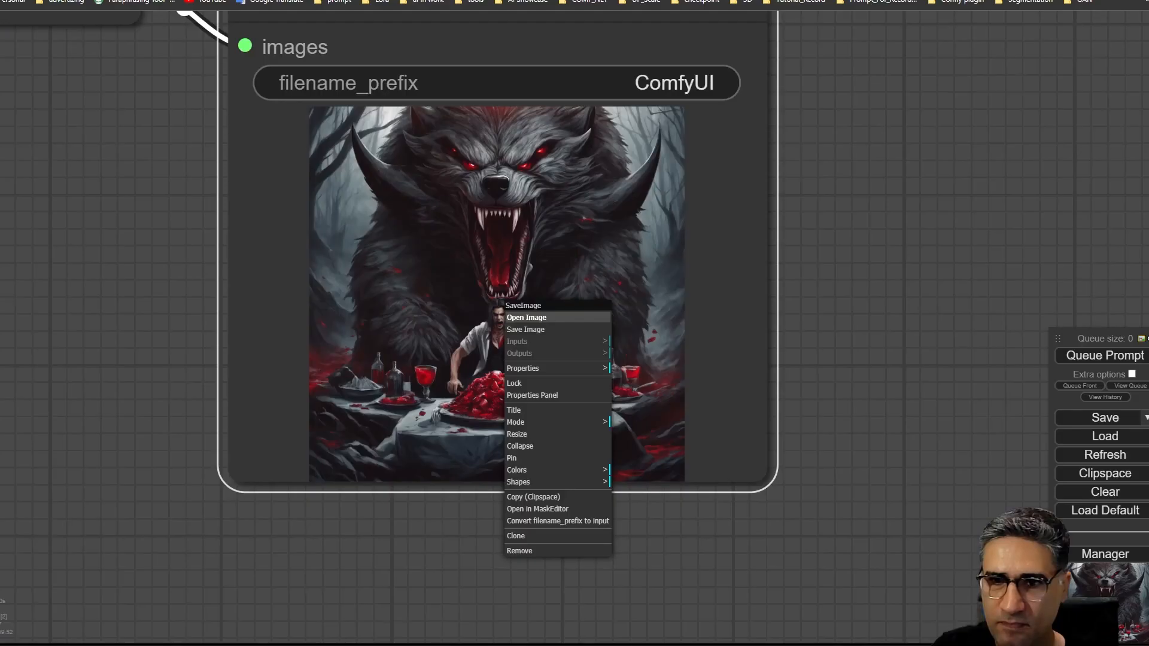
{"action": "left_click", "coordinate": [69, 231]}
{"action": "left_click_drag", "start_coordinate": [70, 231], "coordinate": [640, 416]}
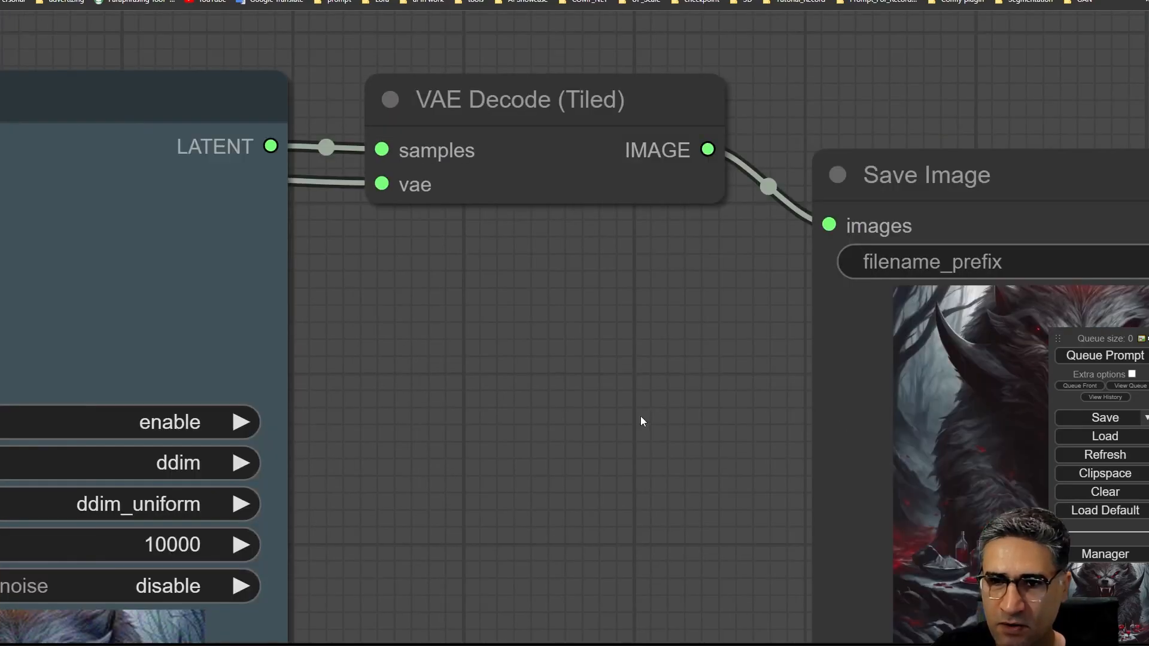
Review the workflow from the second base sampler back to the text nodes and read the Text Multiline_G and Text Multiline_L prompts
{"action": "scroll", "coordinate": [593, 431], "scroll_direction": "down", "scroll_amount": 3}
{"action": "scroll", "coordinate": [524, 469], "scroll_direction": "down", "scroll_amount": 6}
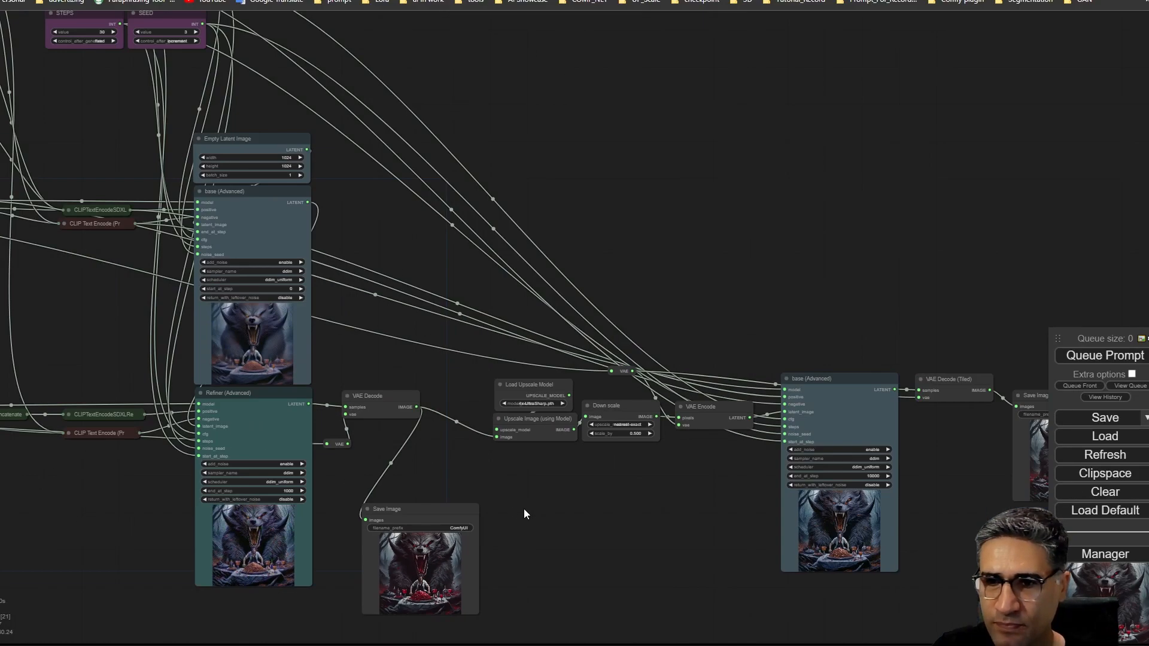
{"action": "left_click_drag", "start_coordinate": [527, 513], "coordinate": [756, 502]}
{"action": "scroll", "coordinate": [695, 503], "scroll_direction": "down", "scroll_amount": 5}
{"action": "left_click_drag", "start_coordinate": [394, 512], "coordinate": [364, 518]}
{"action": "scroll", "coordinate": [341, 416], "scroll_direction": "up", "scroll_amount": 7}
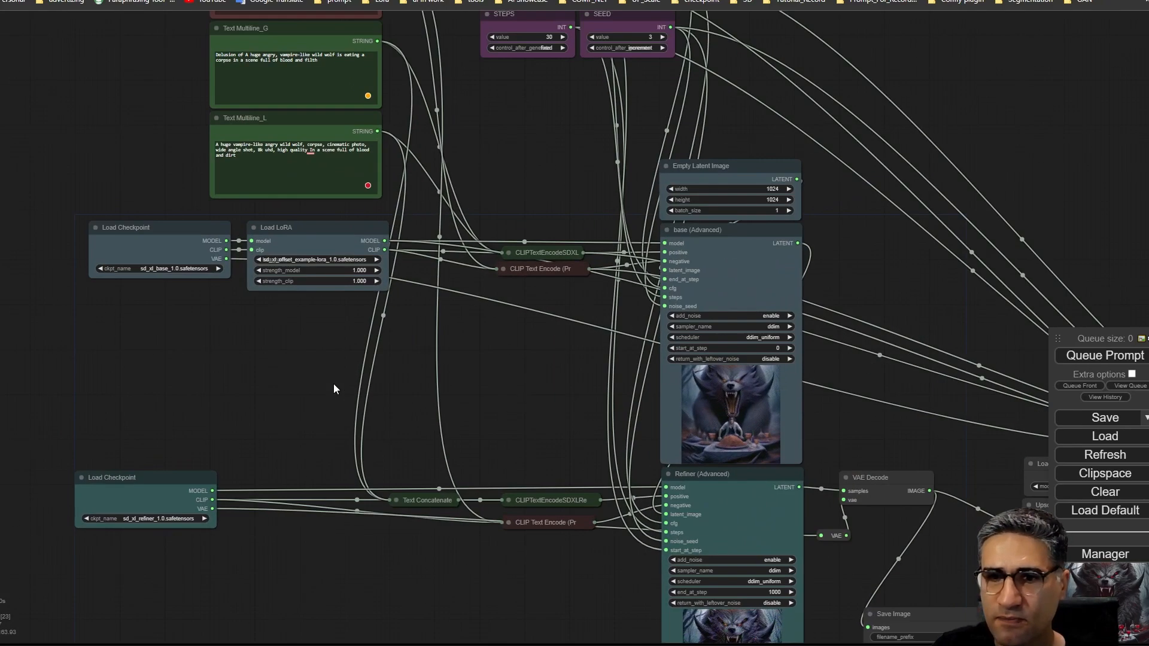
{"action": "left_click_drag", "start_coordinate": [252, 355], "coordinate": [278, 563]}
{"action": "scroll", "coordinate": [231, 245], "scroll_direction": "up", "scroll_amount": 5}
{"action": "scroll", "coordinate": [217, 254], "scroll_direction": "up", "scroll_amount": 6}
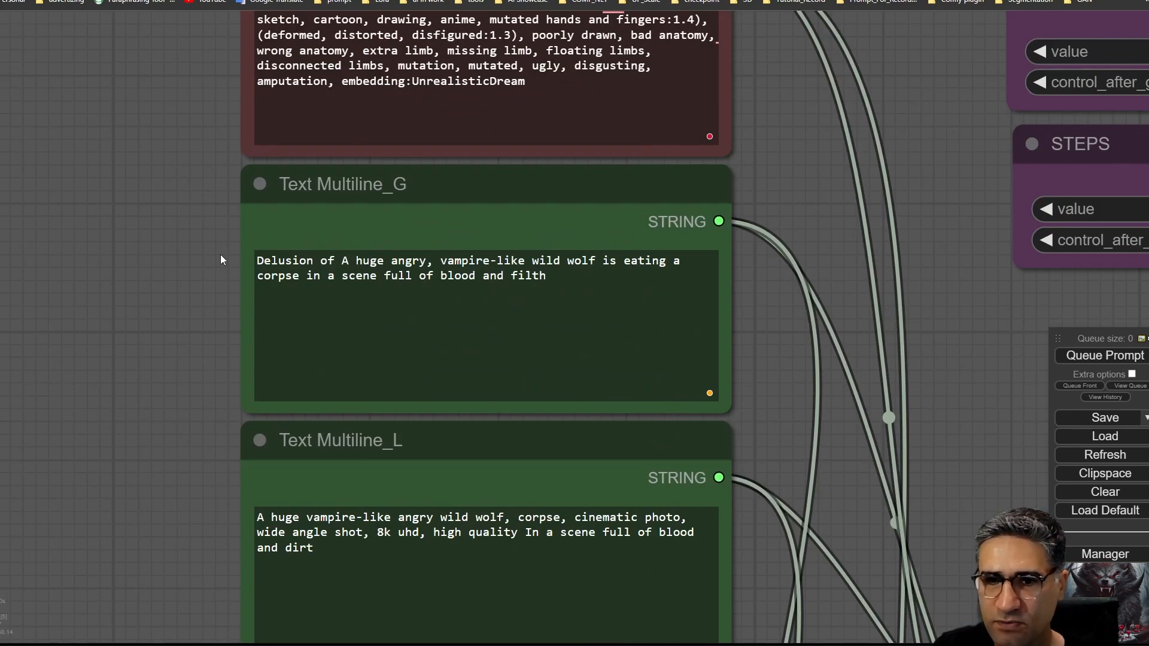
{"action": "scroll", "coordinate": [217, 256], "scroll_direction": "down", "scroll_amount": 6}
{"action": "scroll", "coordinate": [214, 281], "scroll_direction": "down", "scroll_amount": 3}
{"action": "left_click_drag", "start_coordinate": [188, 305], "coordinate": [243, 333]}
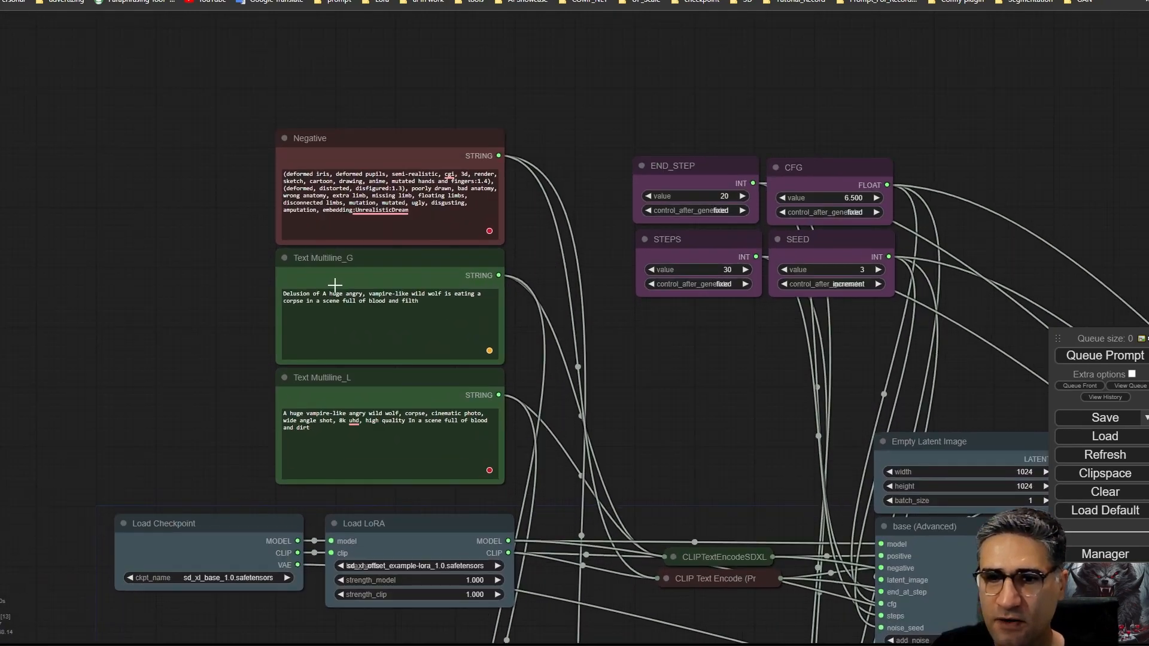
Add "photo" after "Delusion" in the Text Multiline_G prompt so it begins "Delusion photo of", and queue the prompt
{"action": "scroll", "coordinate": [332, 282], "scroll_direction": "up", "scroll_amount": 7}
{"action": "scroll", "coordinate": [221, 288], "scroll_direction": "up", "scroll_amount": 3}
{"action": "left_click", "coordinate": [440, 223]}
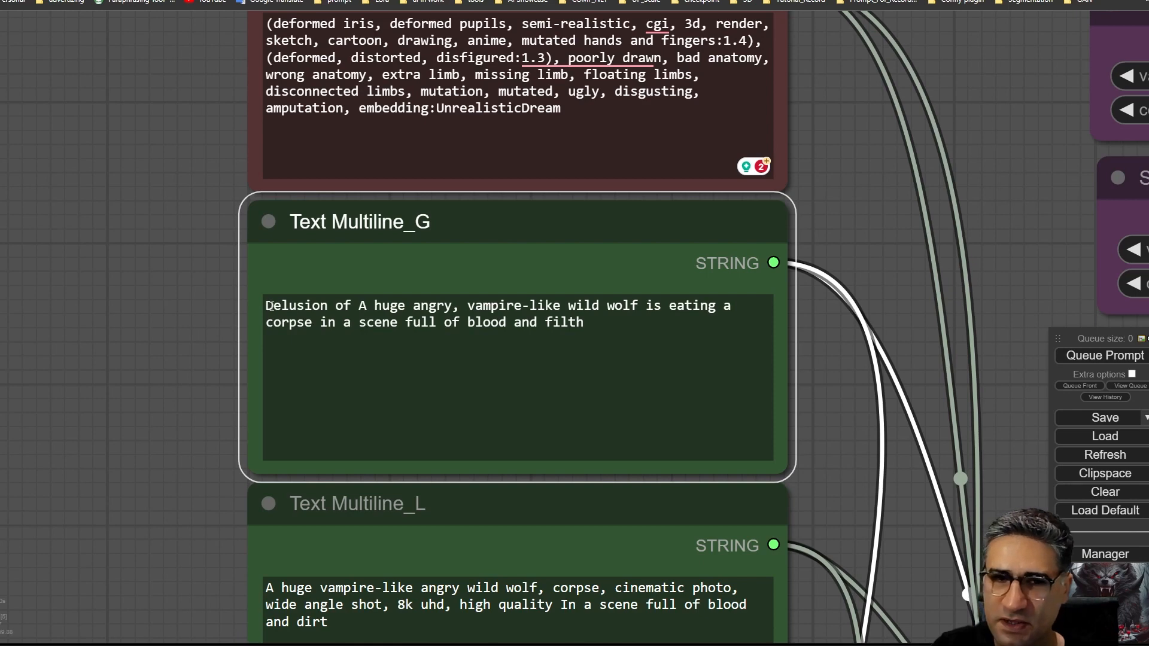
{"action": "left_click_drag", "start_coordinate": [271, 307], "coordinate": [399, 308]}
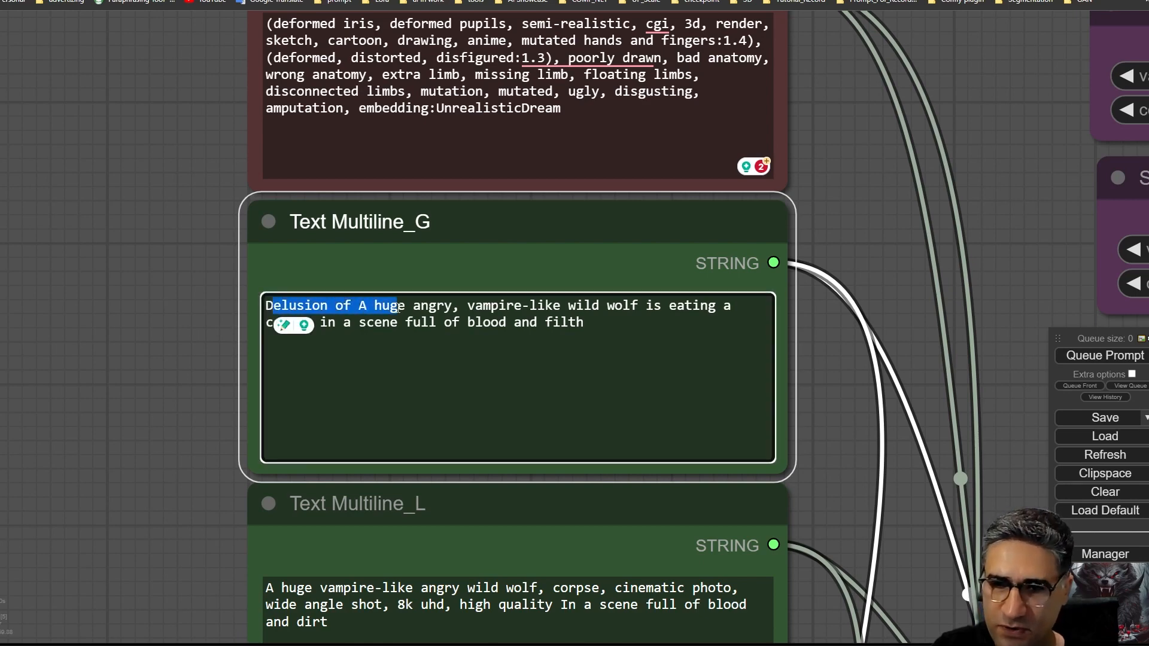
{"action": "left_click", "coordinate": [608, 354]}
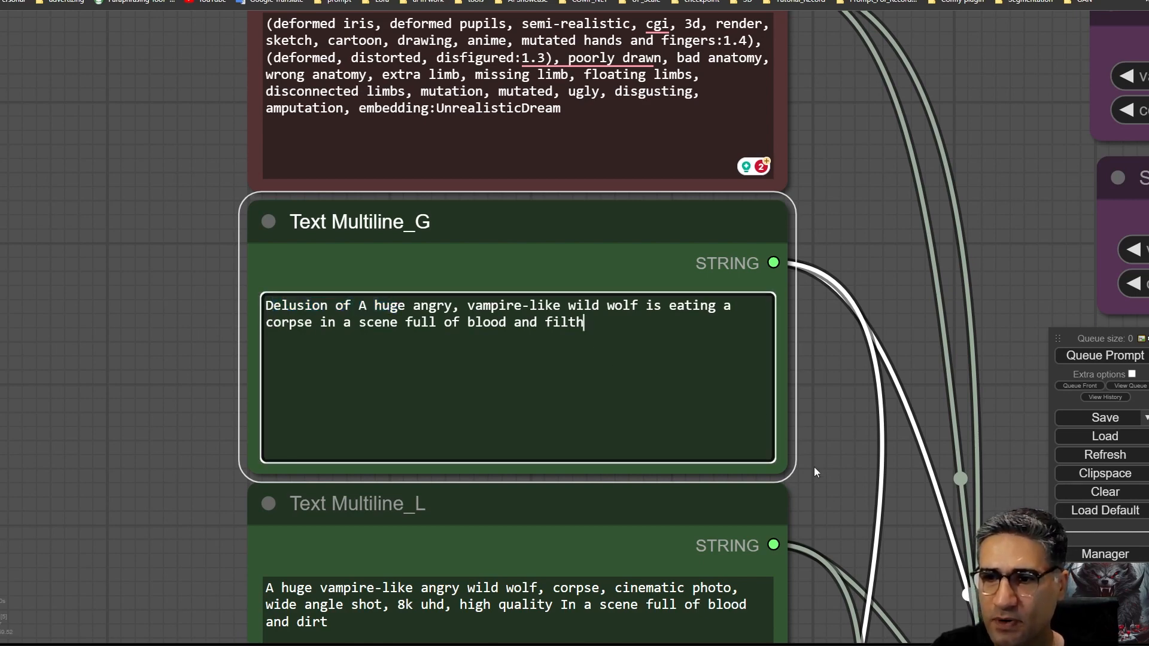
{"action": "left_click_drag", "start_coordinate": [853, 486], "coordinate": [835, 466]}
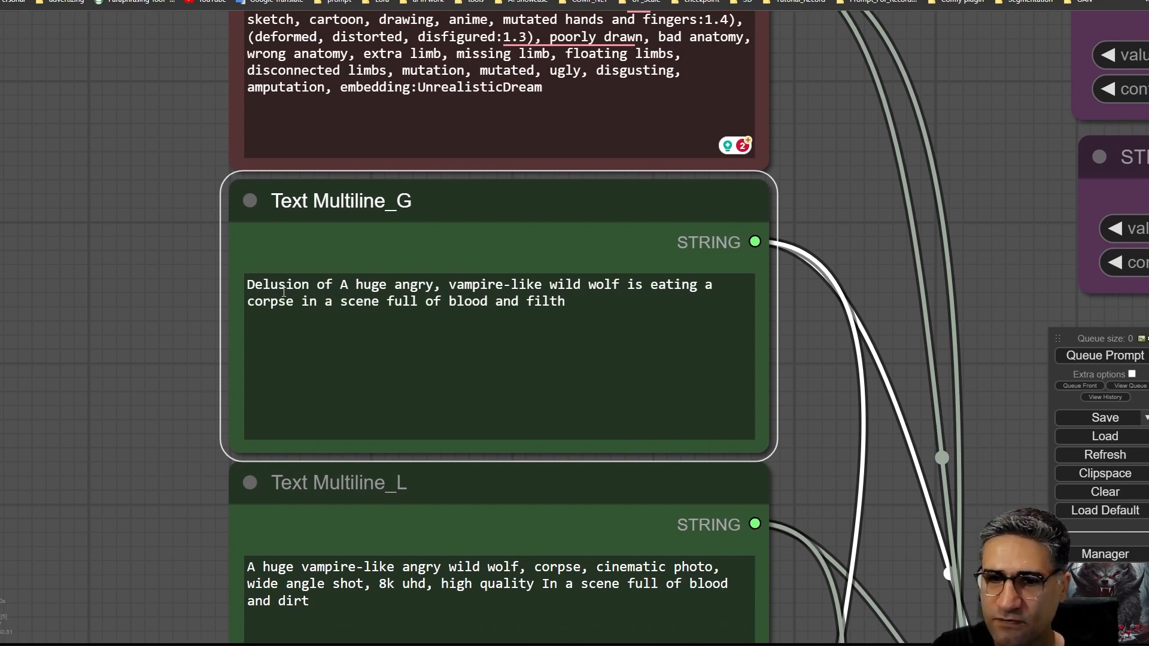
{"action": "left_click_drag", "start_coordinate": [252, 291], "coordinate": [291, 286]}
{"action": "left_click", "coordinate": [311, 287]}
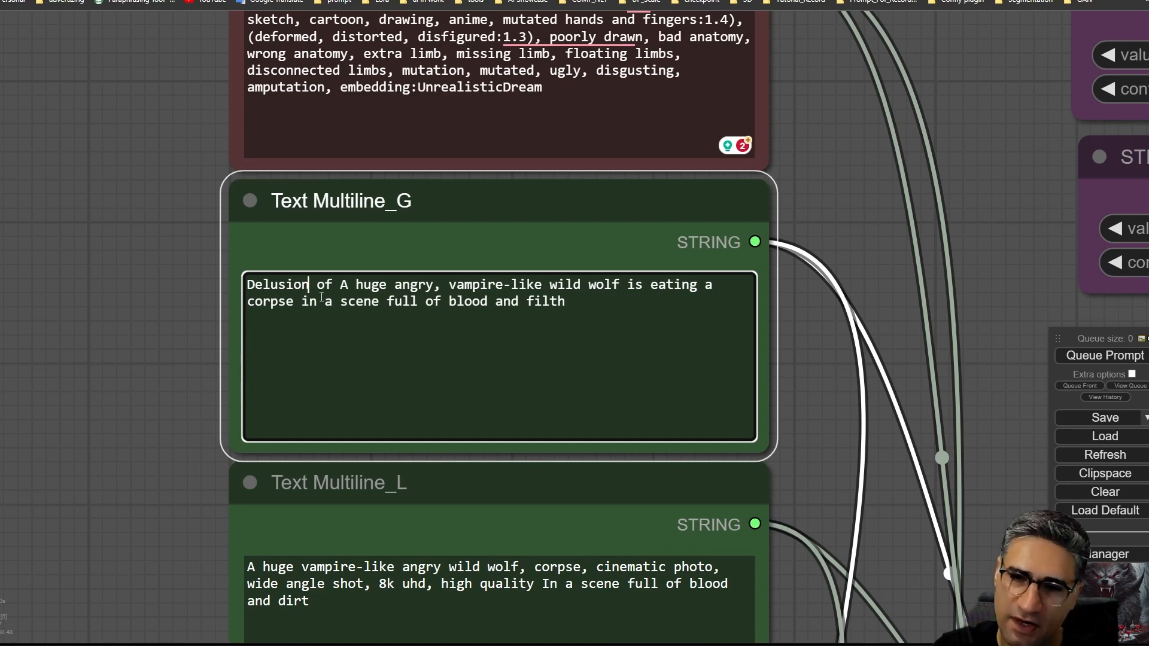
{"action": "type", "text": "phot"}
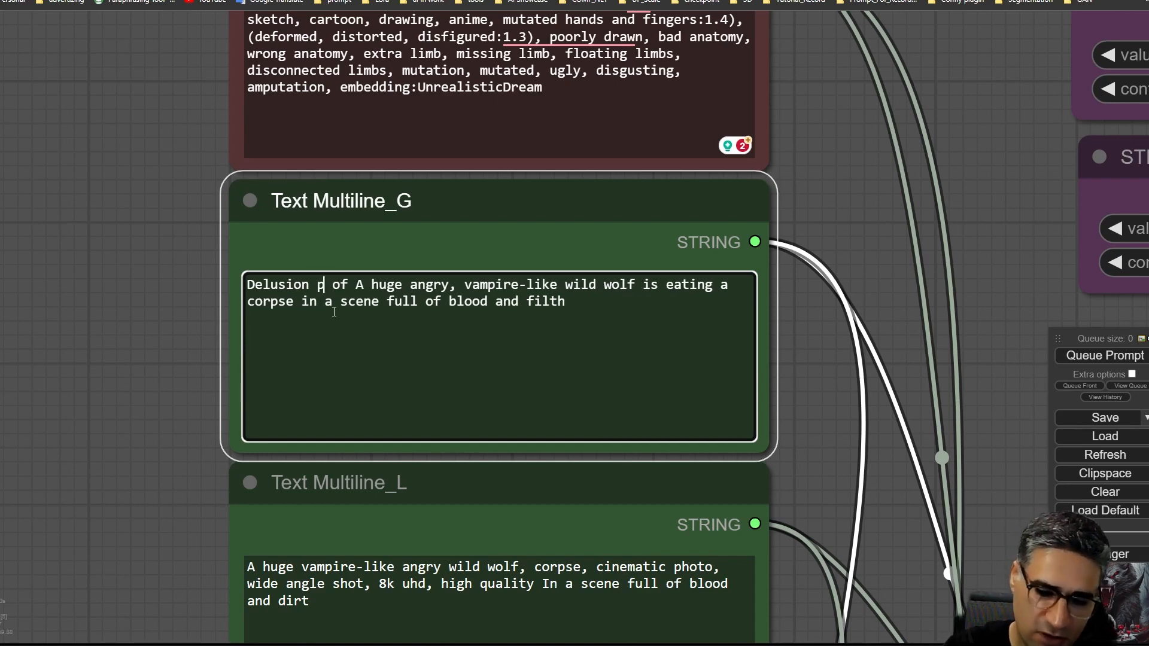
{"action": "type", "text": "o"}
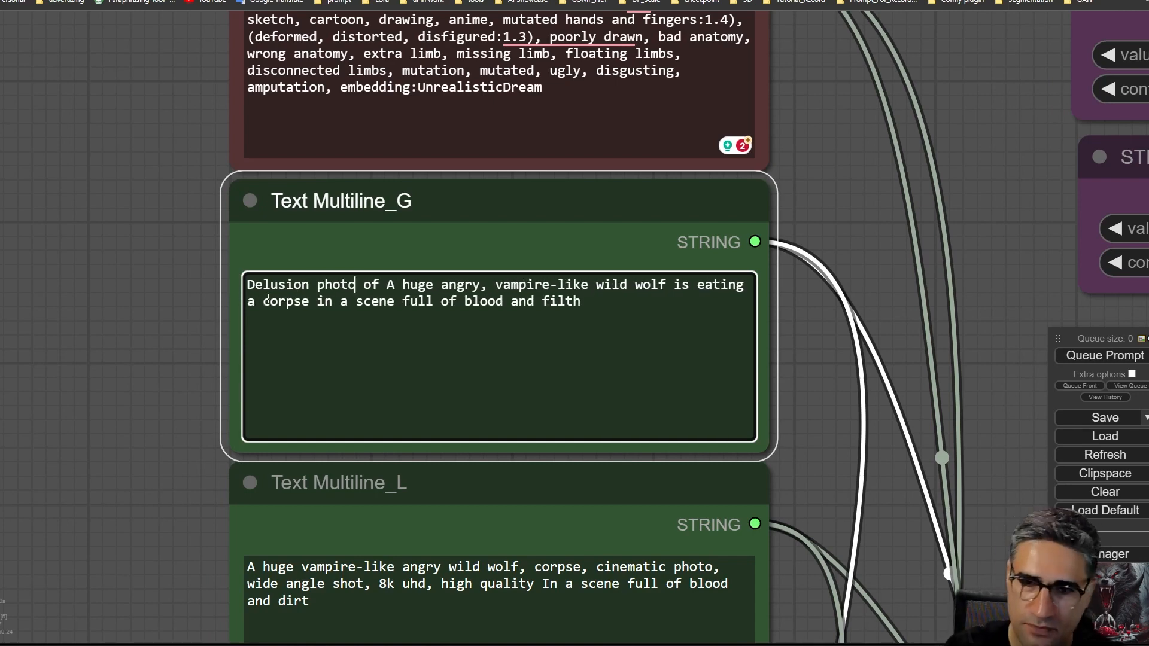
{"action": "left_click", "coordinate": [1105, 356]}
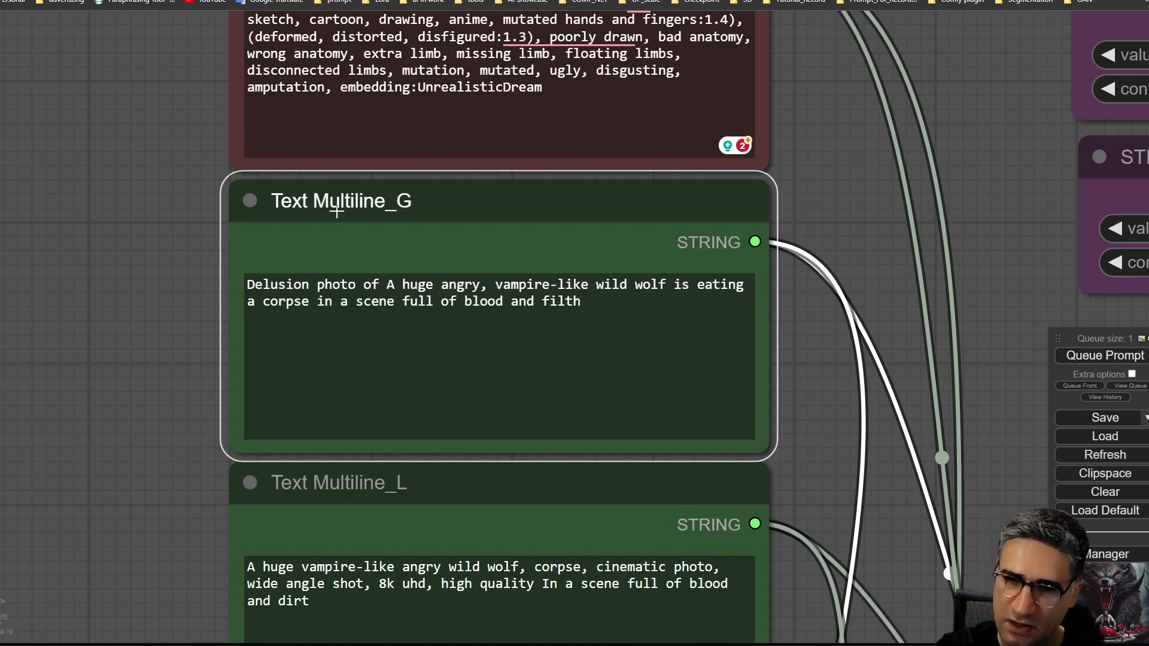
Follow the workflow to the final Save Image node and view its existing wolf-and-man image at full size during the run
{"action": "scroll", "coordinate": [455, 253], "scroll_direction": "down", "scroll_amount": 4}
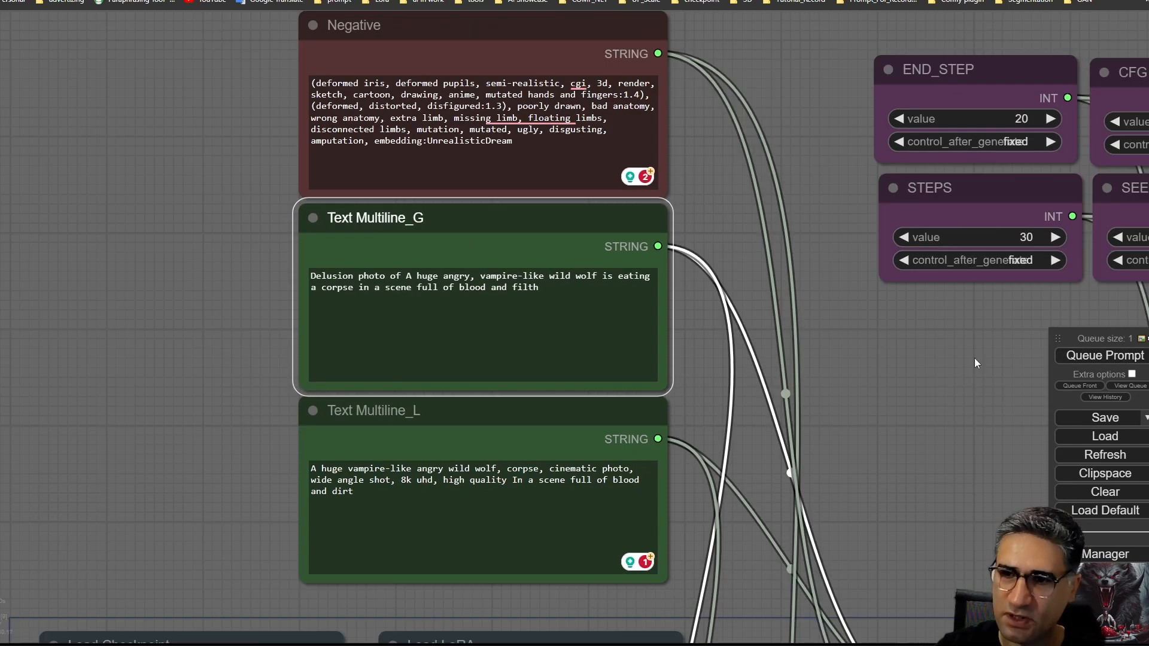
{"action": "left_click_drag", "start_coordinate": [974, 358], "coordinate": [183, 147]}
{"action": "left_click_drag", "start_coordinate": [936, 471], "coordinate": [842, 82]}
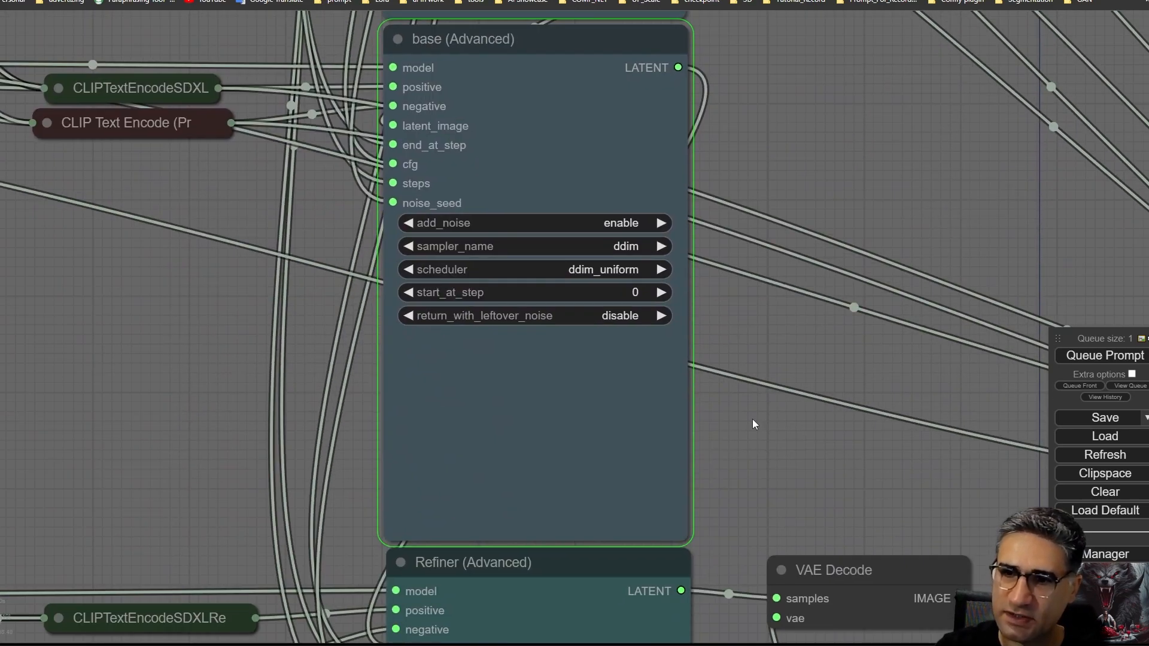
{"action": "left_click_drag", "start_coordinate": [742, 438], "coordinate": [191, 160]}
{"action": "scroll", "coordinate": [249, 186], "scroll_direction": "down", "scroll_amount": 6}
{"action": "left_click_drag", "start_coordinate": [736, 462], "coordinate": [228, 375]}
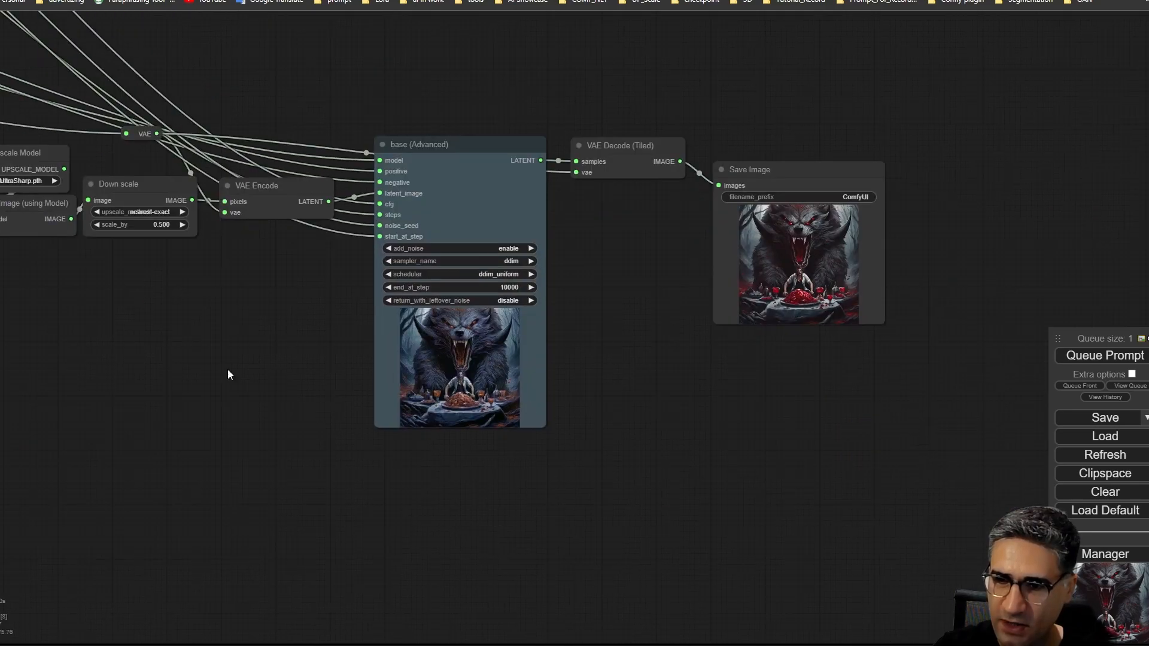
{"action": "scroll", "coordinate": [566, 390], "scroll_direction": "up", "scroll_amount": 4}
{"action": "left_click_drag", "start_coordinate": [1036, 370], "coordinate": [559, 468]}
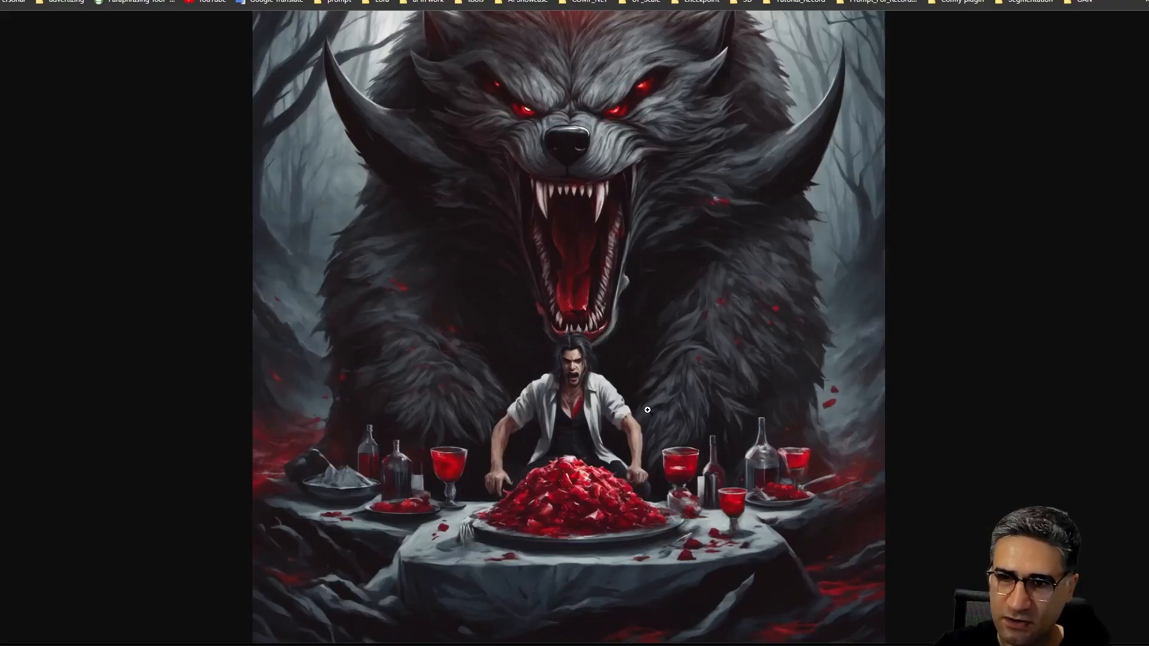
{"action": "left_click", "coordinate": [620, 408]}
{"action": "left_click", "coordinate": [620, 409]}
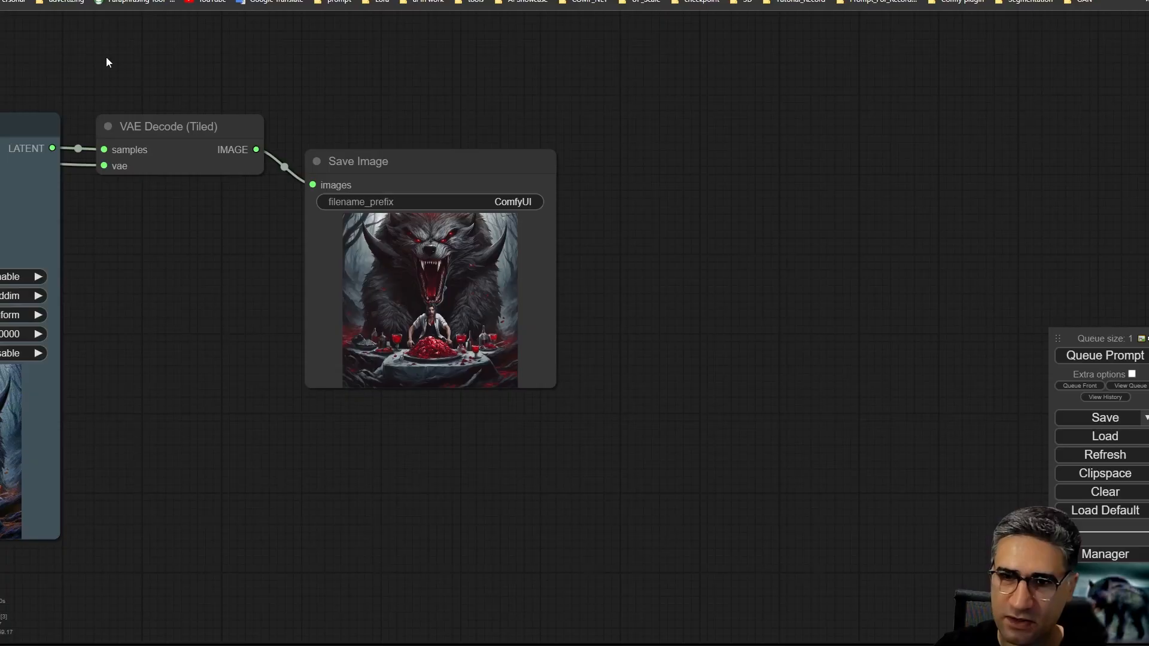
Examine the new wolf previews in the first base (Advanced) and Refiner (Advanced) samplers
{"action": "left_click_drag", "start_coordinate": [452, 485], "coordinate": [501, 498]}
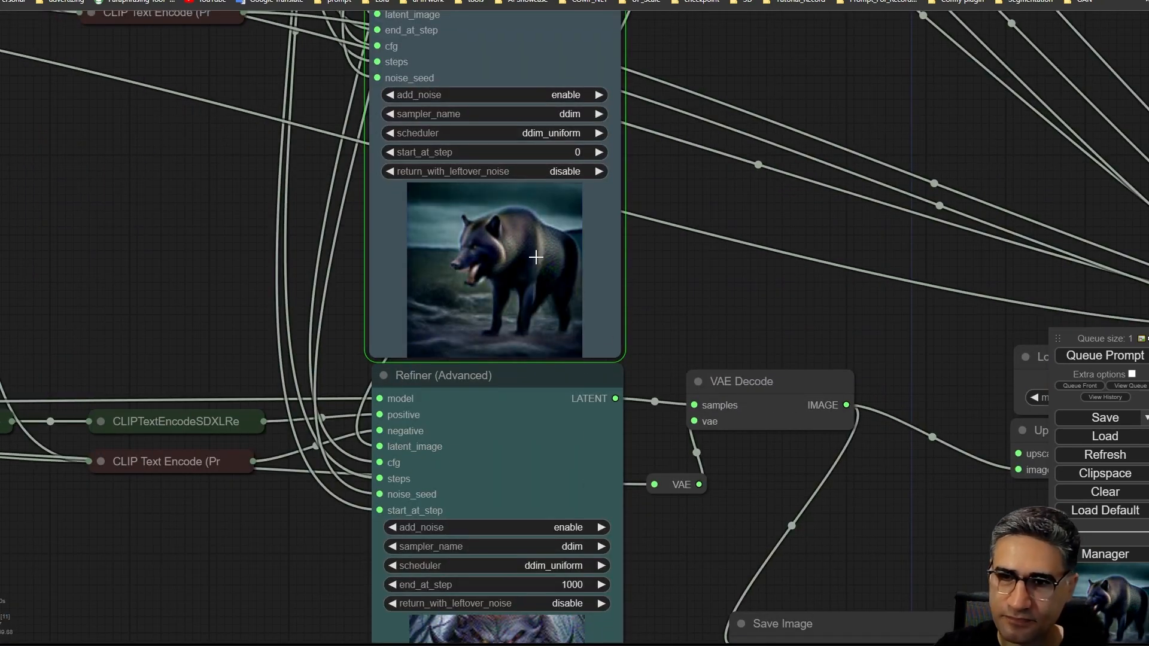
{"action": "scroll", "coordinate": [503, 249], "scroll_direction": "up", "scroll_amount": 9}
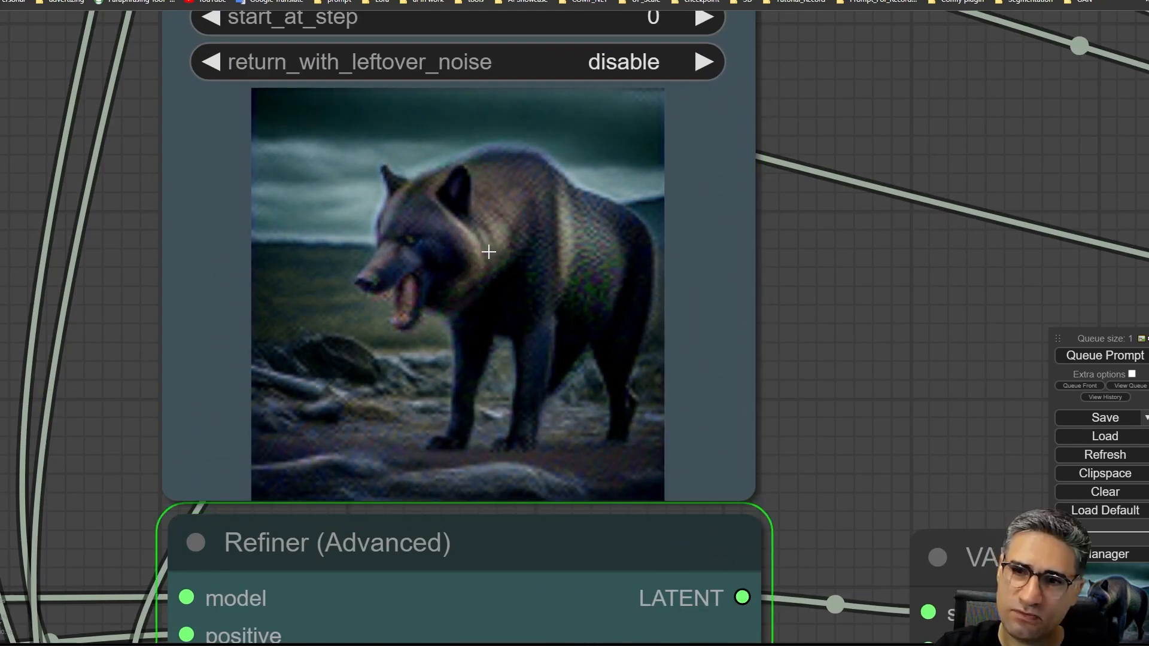
{"action": "scroll", "coordinate": [495, 250], "scroll_direction": "down", "scroll_amount": 5}
{"action": "left_click_drag", "start_coordinate": [768, 300], "coordinate": [752, 16]}
{"action": "left_click_drag", "start_coordinate": [732, 430], "coordinate": [720, 125]}
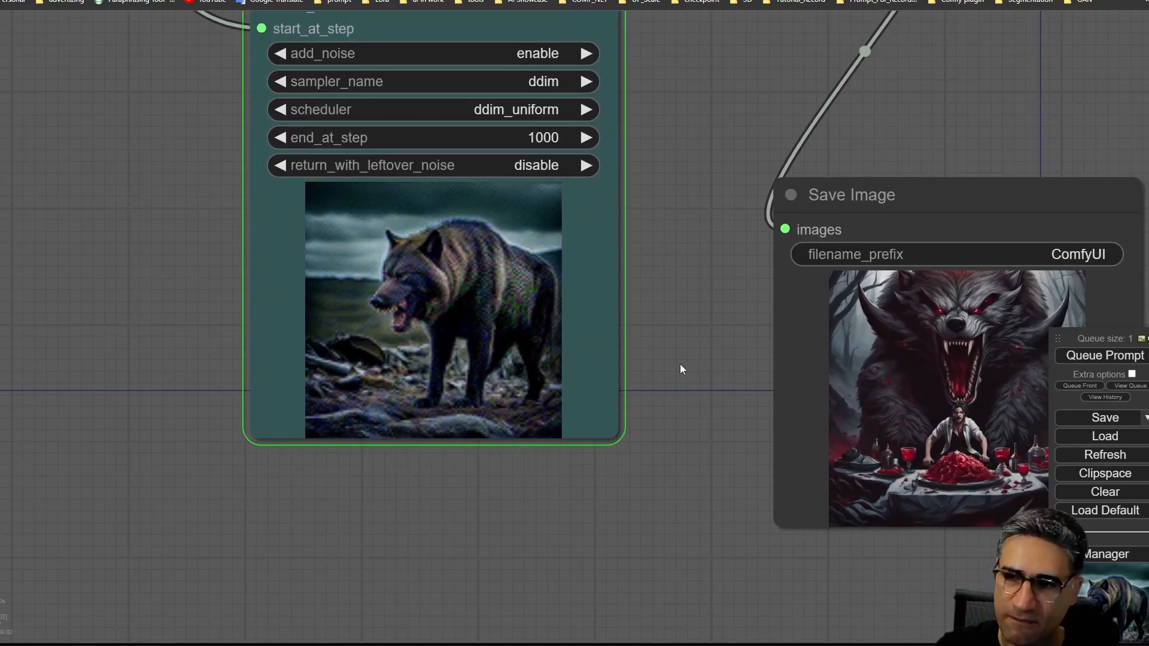
Inspect the refiner's Save Image result up close, checking the wolf's face and fur
{"action": "left_click_drag", "start_coordinate": [680, 367], "coordinate": [528, 374]}
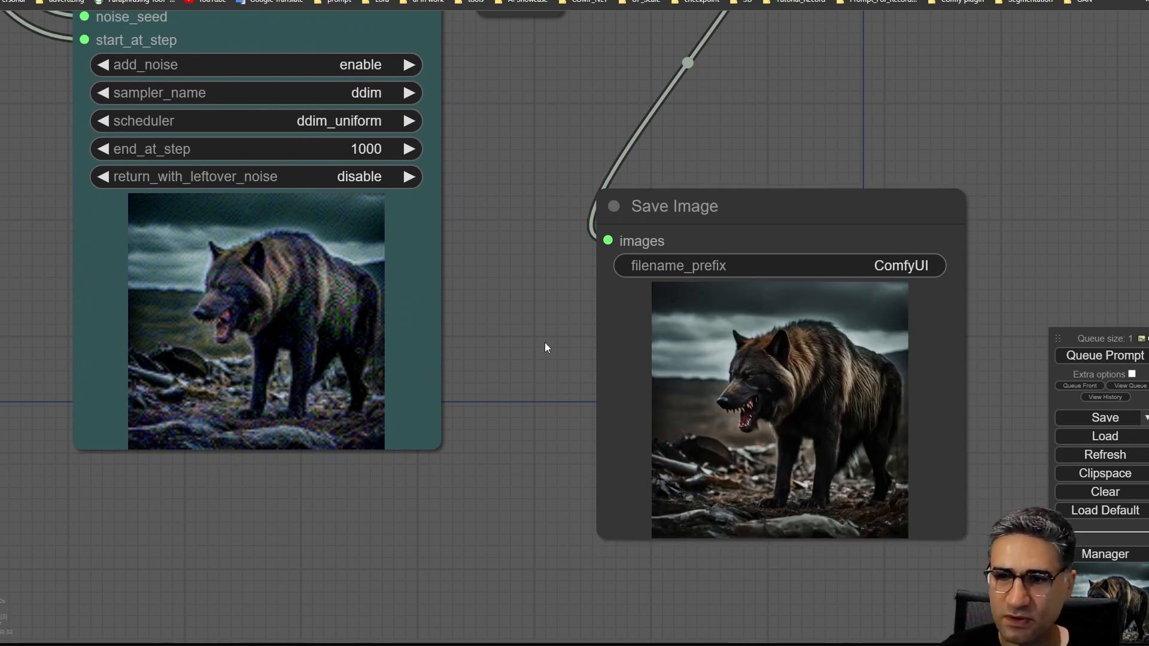
{"action": "left_click_drag", "start_coordinate": [559, 342], "coordinate": [132, 379]}
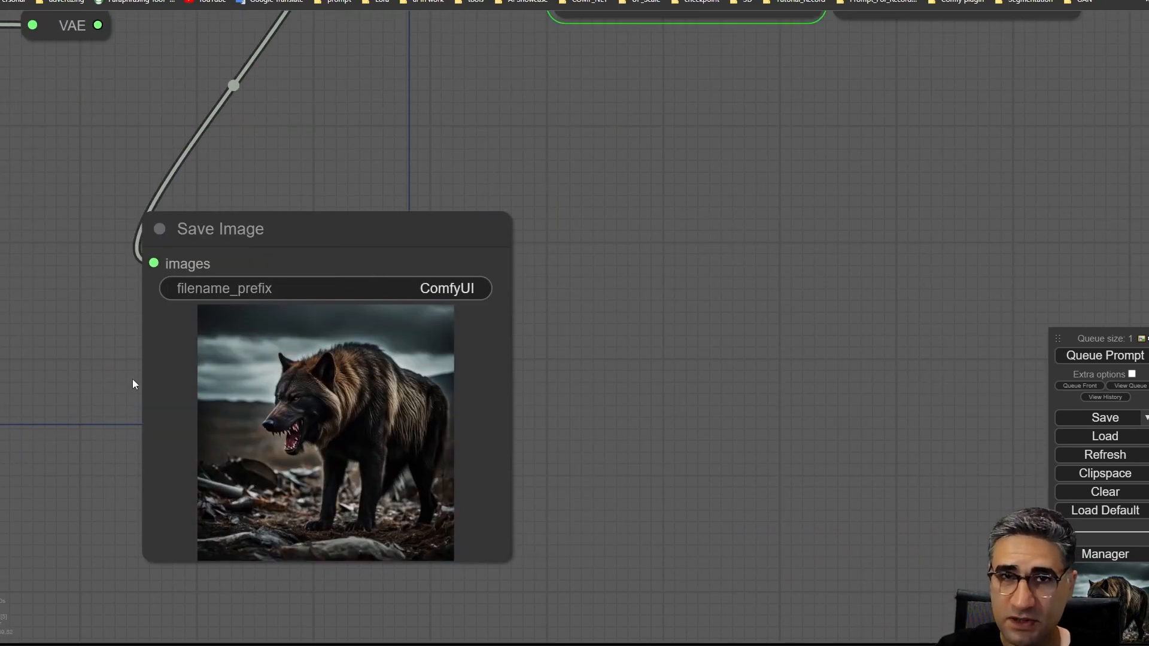
{"action": "scroll", "coordinate": [241, 442], "scroll_direction": "up", "scroll_amount": 10}
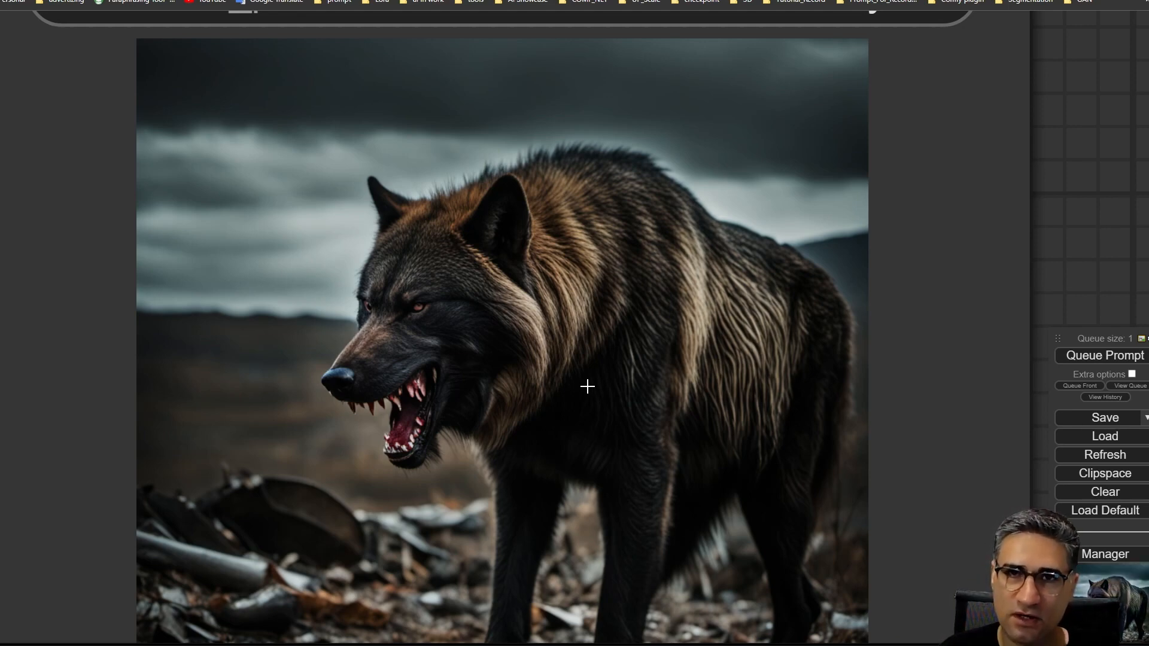
{"action": "scroll", "coordinate": [587, 387], "scroll_direction": "down", "scroll_amount": 15}
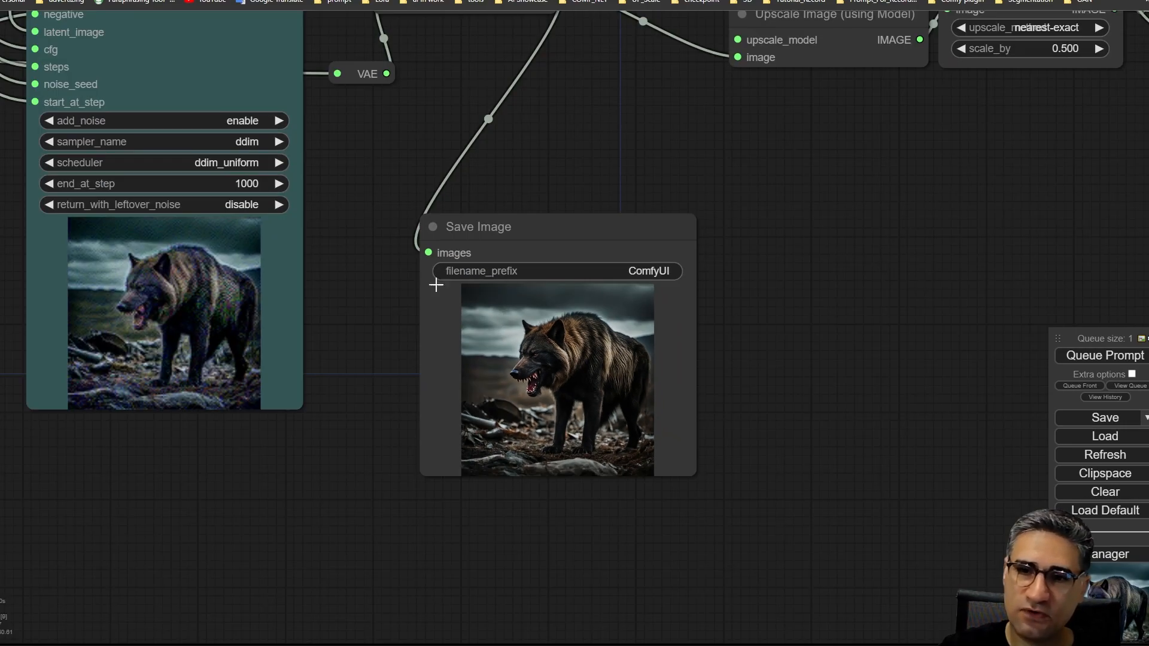
Reread the edited Text Multiline_G prompt alongside the other text nodes
{"action": "scroll", "coordinate": [350, 232], "scroll_direction": "down", "scroll_amount": 2}
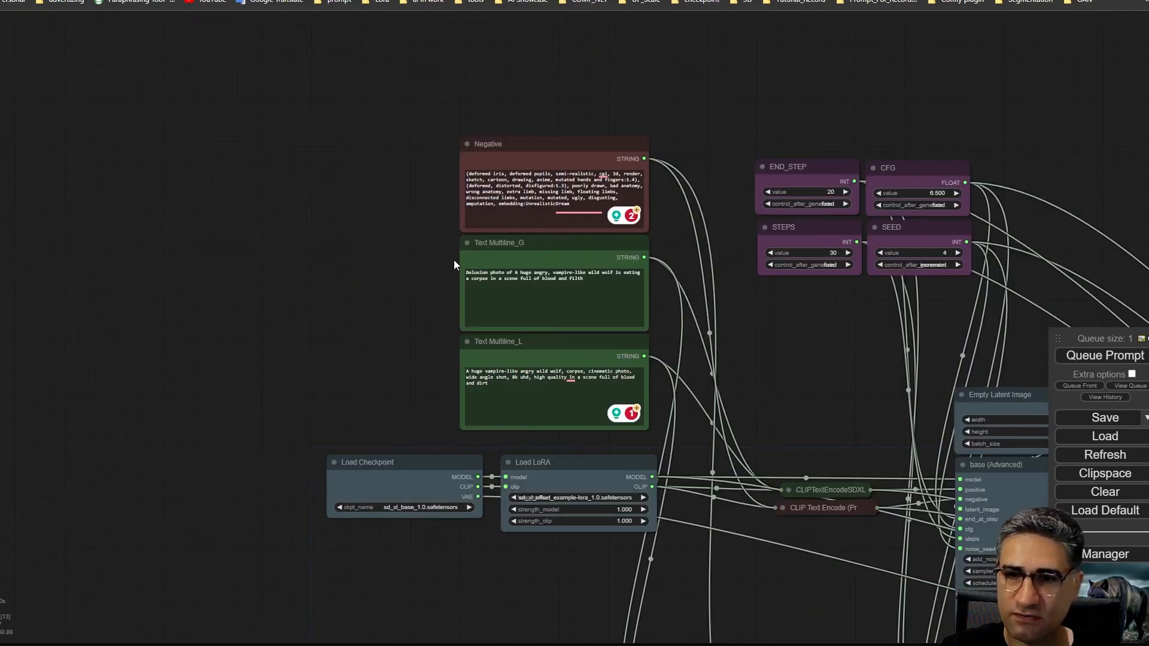
{"action": "scroll", "coordinate": [456, 266], "scroll_direction": "up", "scroll_amount": 10}
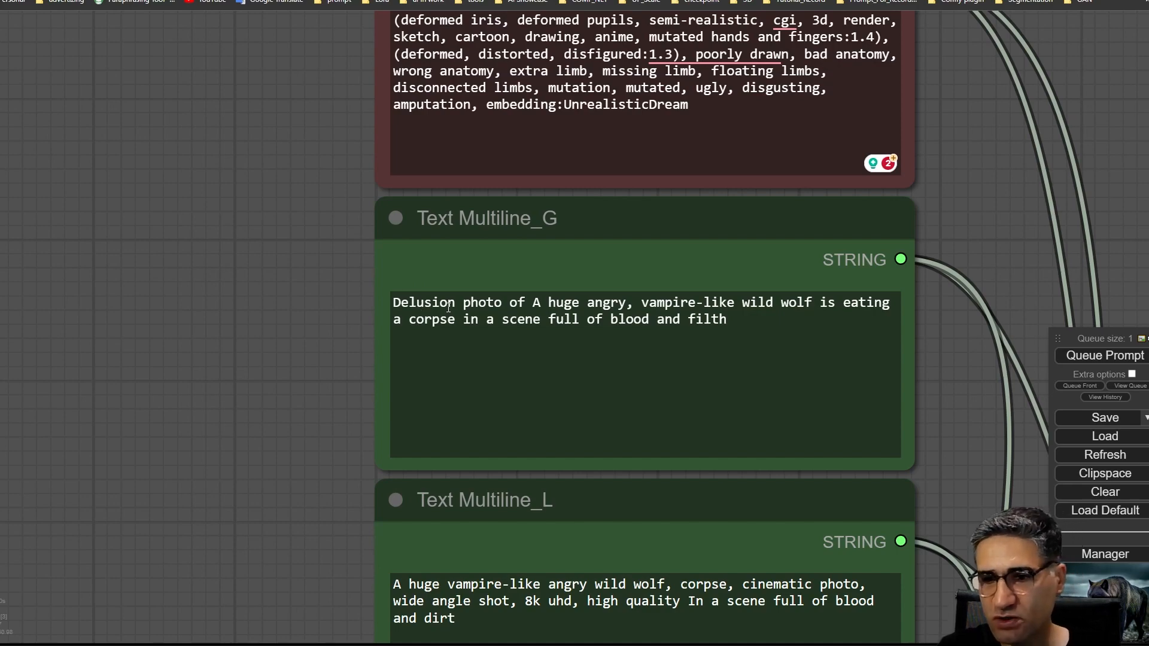
{"action": "scroll", "coordinate": [294, 327], "scroll_direction": "down", "scroll_amount": 8}
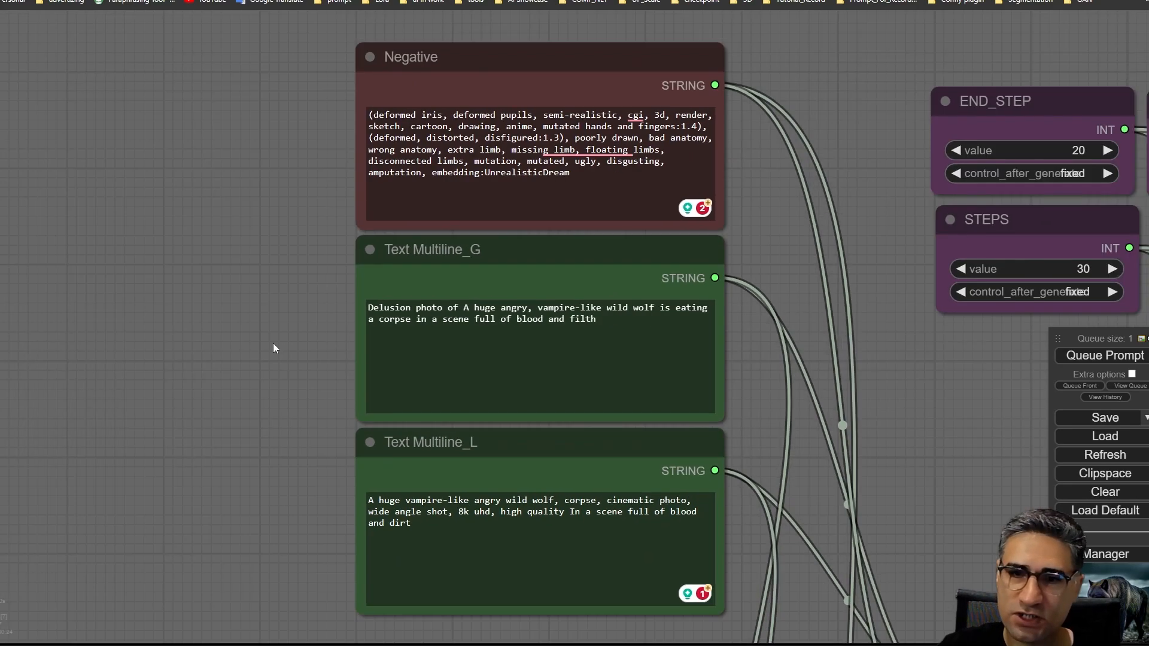
Enlarge the final Save Image node and place it level with VAE Decode (Tiled)
{"action": "left_click_drag", "start_coordinate": [776, 444], "coordinate": [71, 99]}
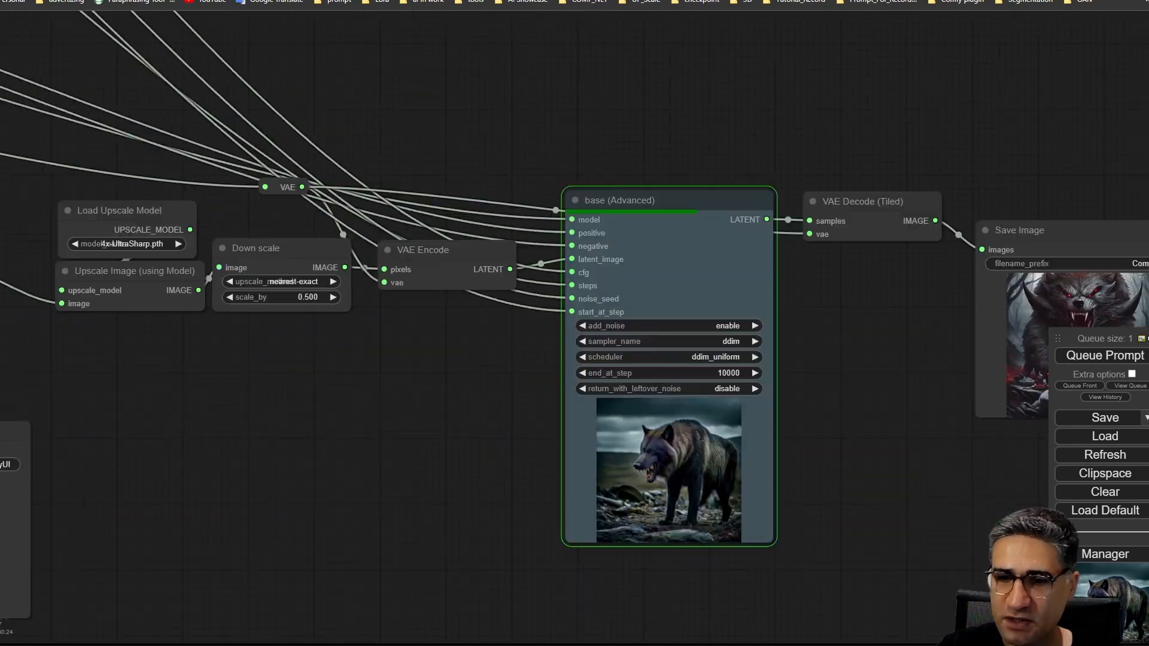
{"action": "left_click_drag", "start_coordinate": [598, 599], "coordinate": [170, 466]}
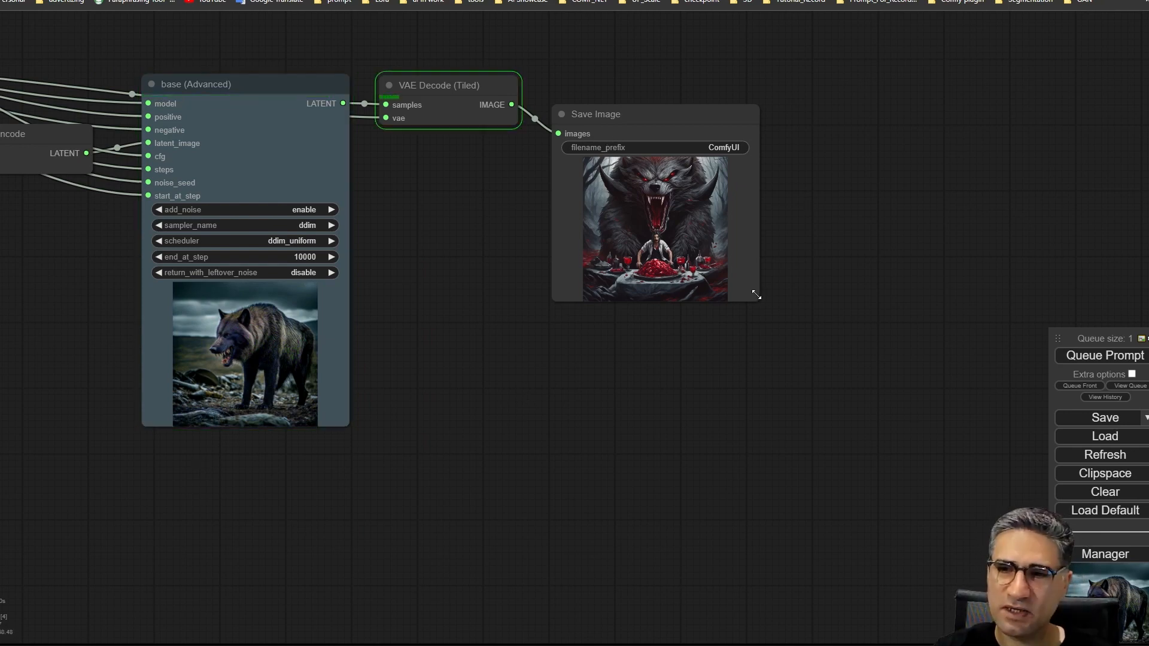
{"action": "left_click_drag", "start_coordinate": [756, 295], "coordinate": [998, 612]}
{"action": "left_click_drag", "start_coordinate": [417, 413], "coordinate": [175, 320]}
{"action": "left_click_drag", "start_coordinate": [405, 64], "coordinate": [393, 39]}
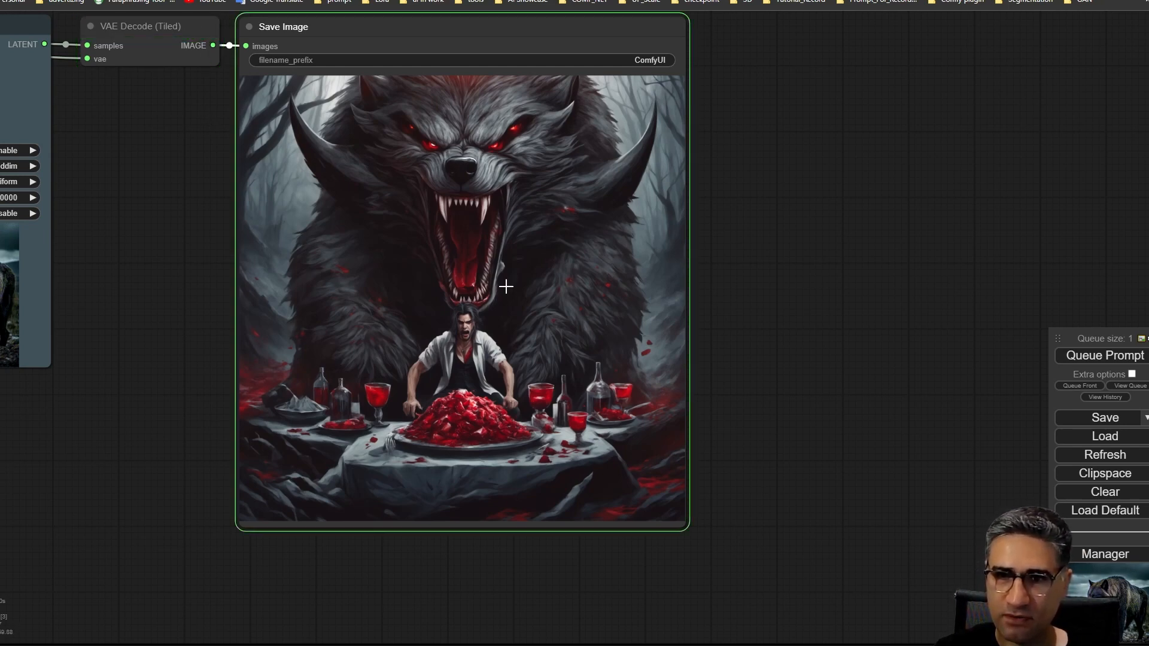
Examine the wolf's face, teeth and fur up close in the new final Save Image result
{"action": "scroll", "coordinate": [628, 299], "scroll_direction": "up", "scroll_amount": 7}
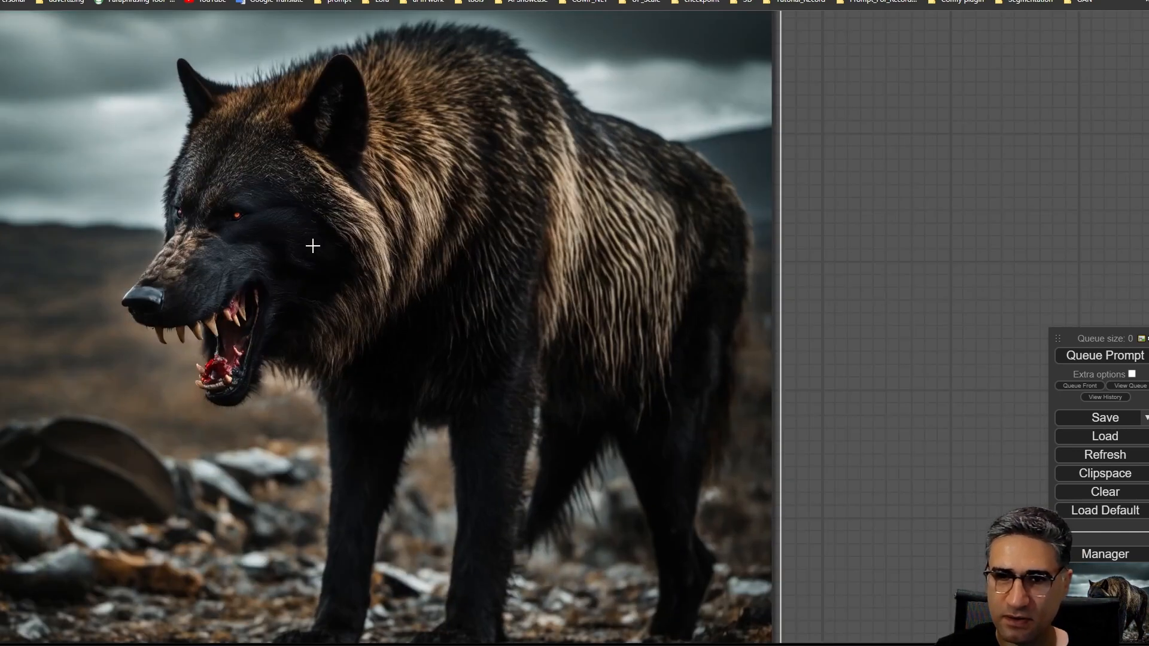
{"action": "scroll", "coordinate": [179, 255], "scroll_direction": "up", "scroll_amount": 4}
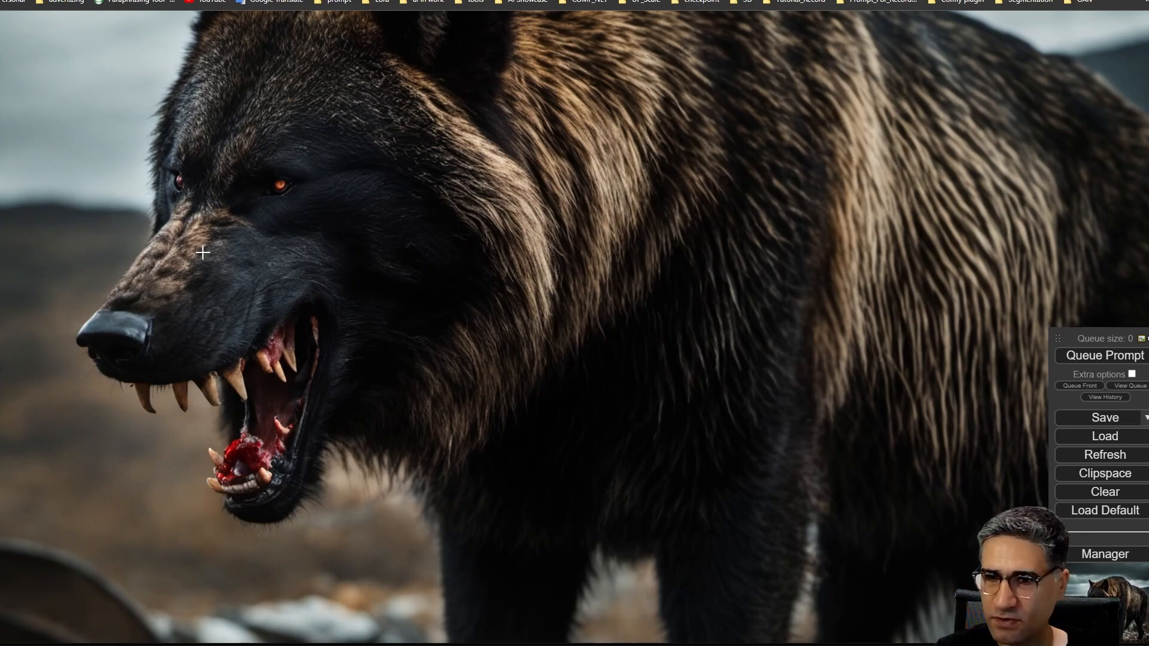
Open the final Save Image result as a standalone image and enlarge it to full size around the wolf's head
{"action": "scroll", "coordinate": [203, 253], "scroll_direction": "down", "scroll_amount": 10}
{"action": "right_click", "coordinate": [212, 201]}
{"action": "left_click", "coordinate": [227, 215]}
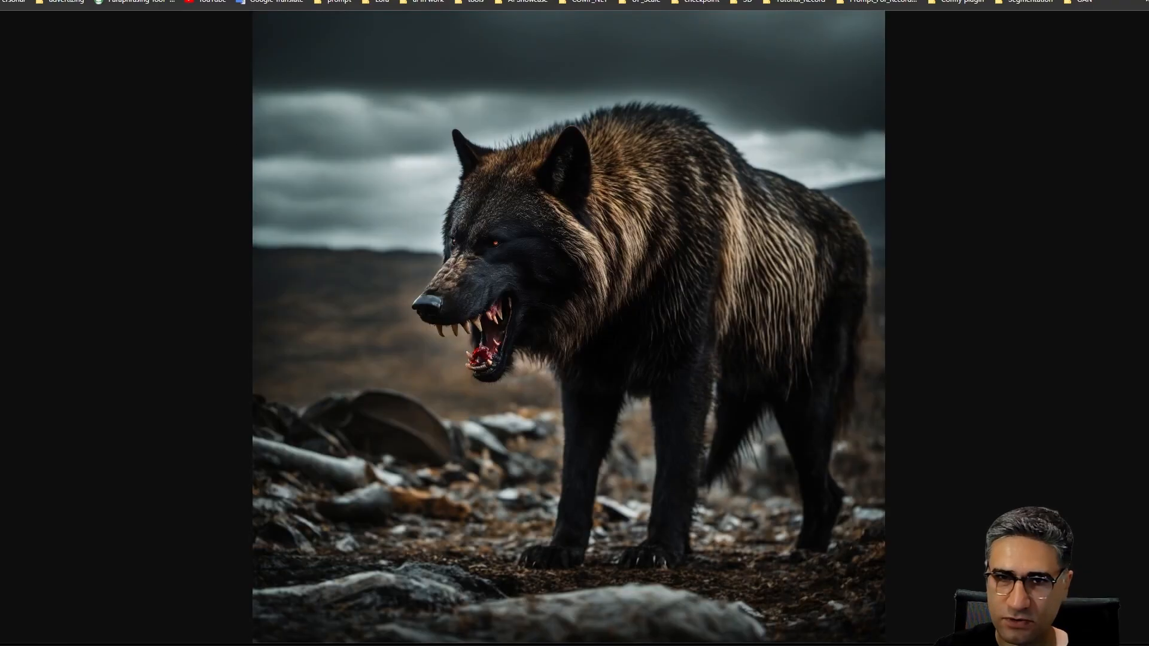
{"action": "left_click", "coordinate": [500, 303]}
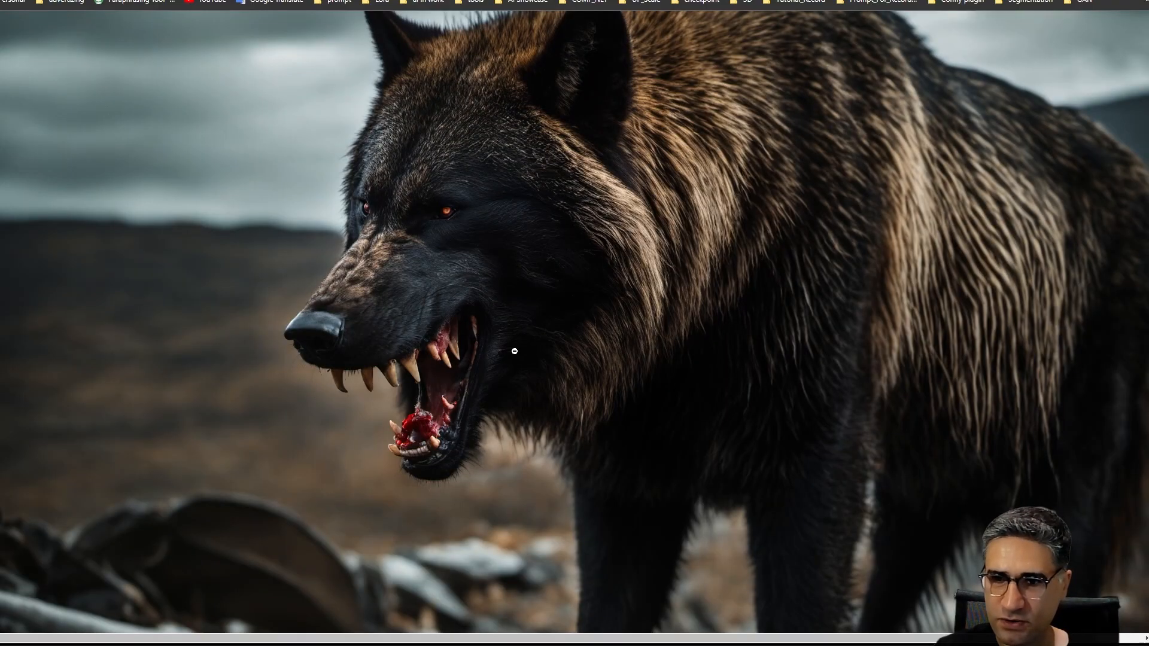
Examine the full-size wolf image from head and fur down to the paws and rocky ground, comparing it with the fitted view
{"action": "scroll", "coordinate": [503, 368], "scroll_direction": "down", "scroll_amount": 5}
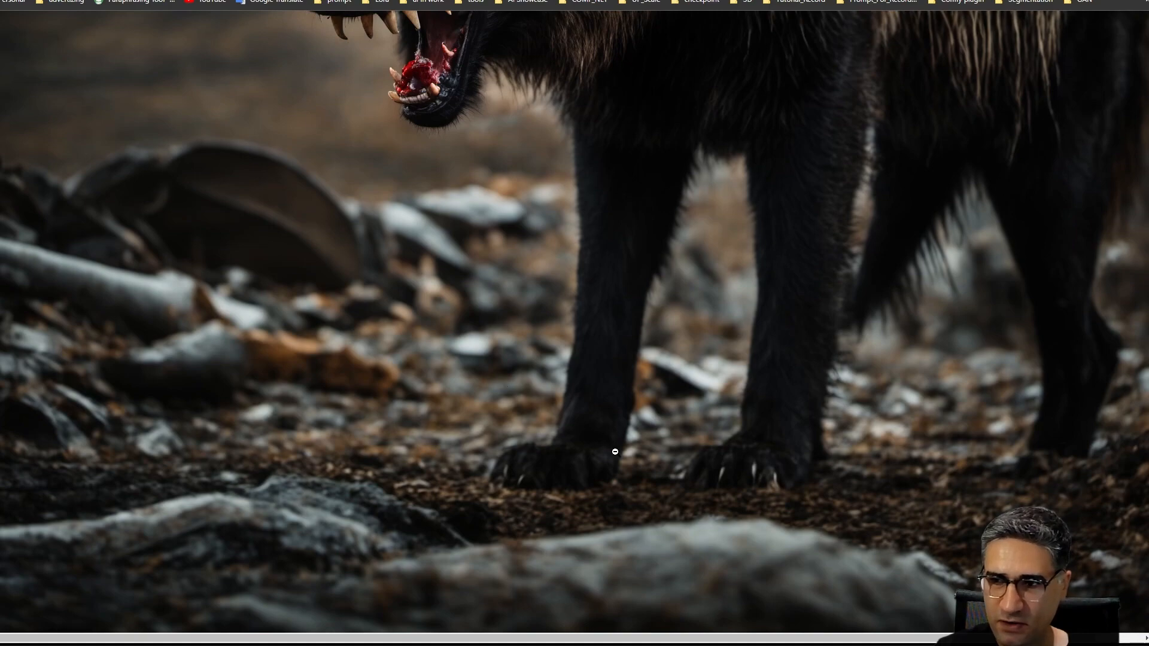
{"action": "scroll", "coordinate": [633, 446], "scroll_direction": "up", "scroll_amount": 5}
{"action": "scroll", "coordinate": [483, 345], "scroll_direction": "up", "scroll_amount": 3}
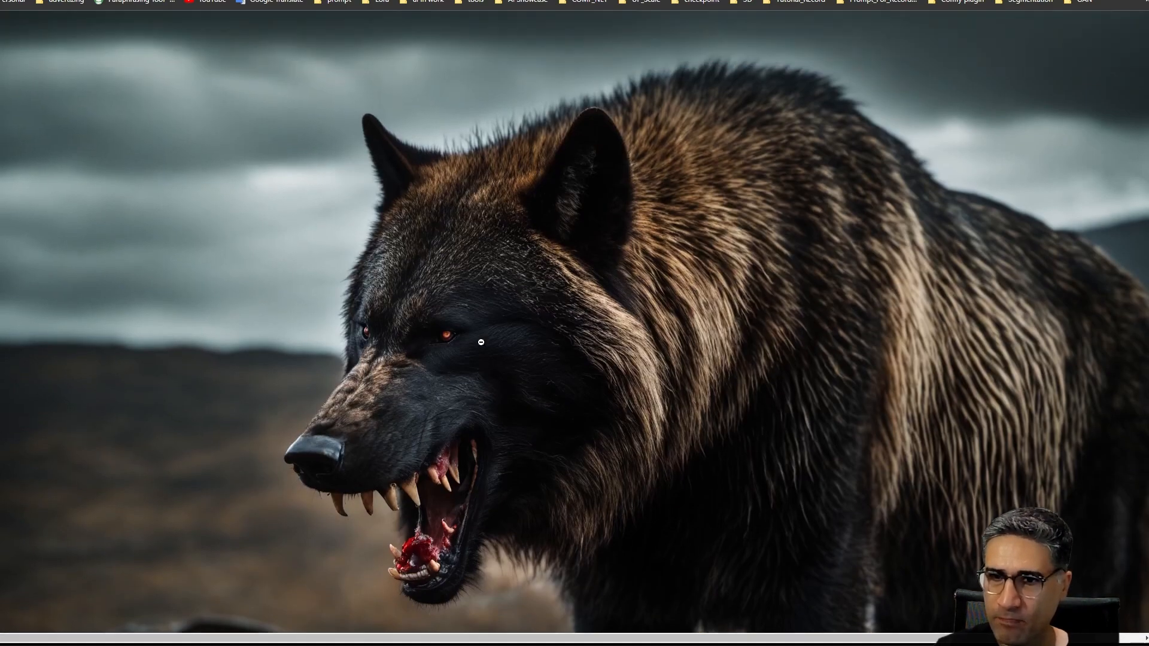
{"action": "scroll", "coordinate": [491, 340], "scroll_direction": "down", "scroll_amount": 6}
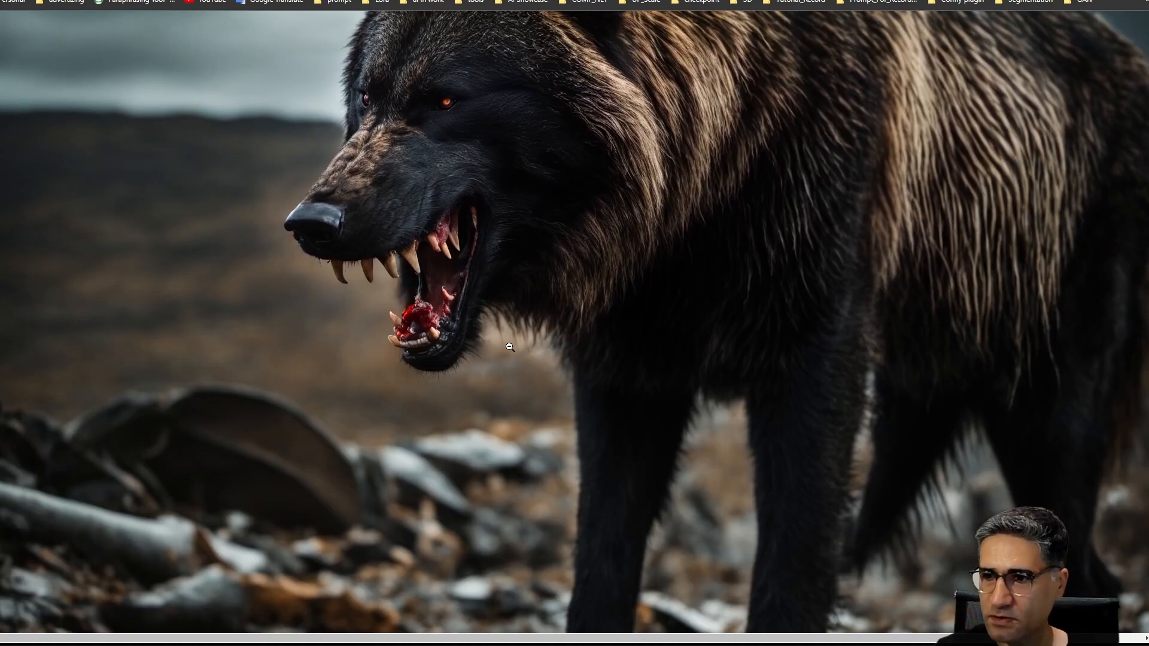
{"action": "scroll", "coordinate": [512, 346], "scroll_direction": "down", "scroll_amount": 4}
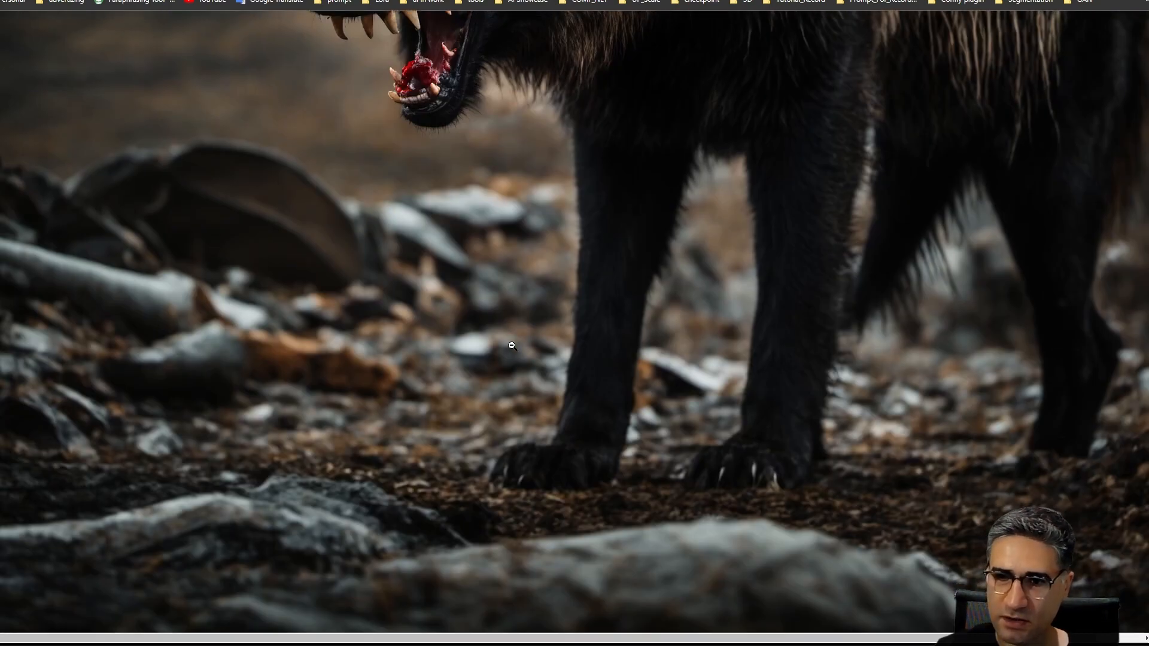
{"action": "scroll", "coordinate": [512, 346], "scroll_direction": "up", "scroll_amount": 5}
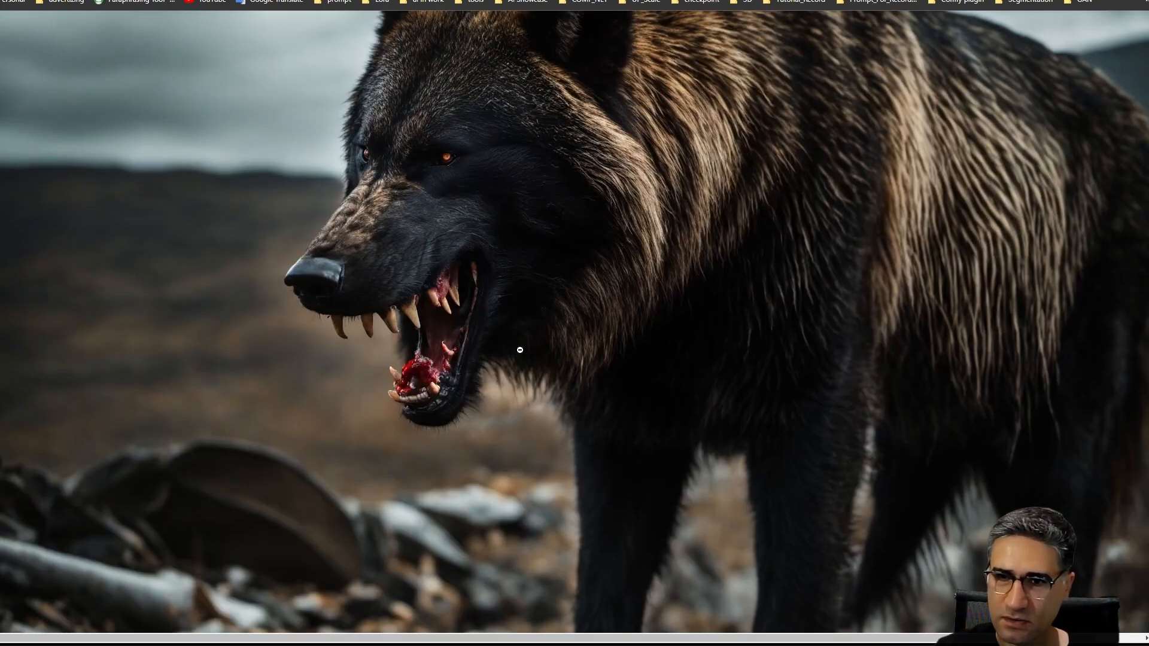
{"action": "left_click", "coordinate": [520, 350]}
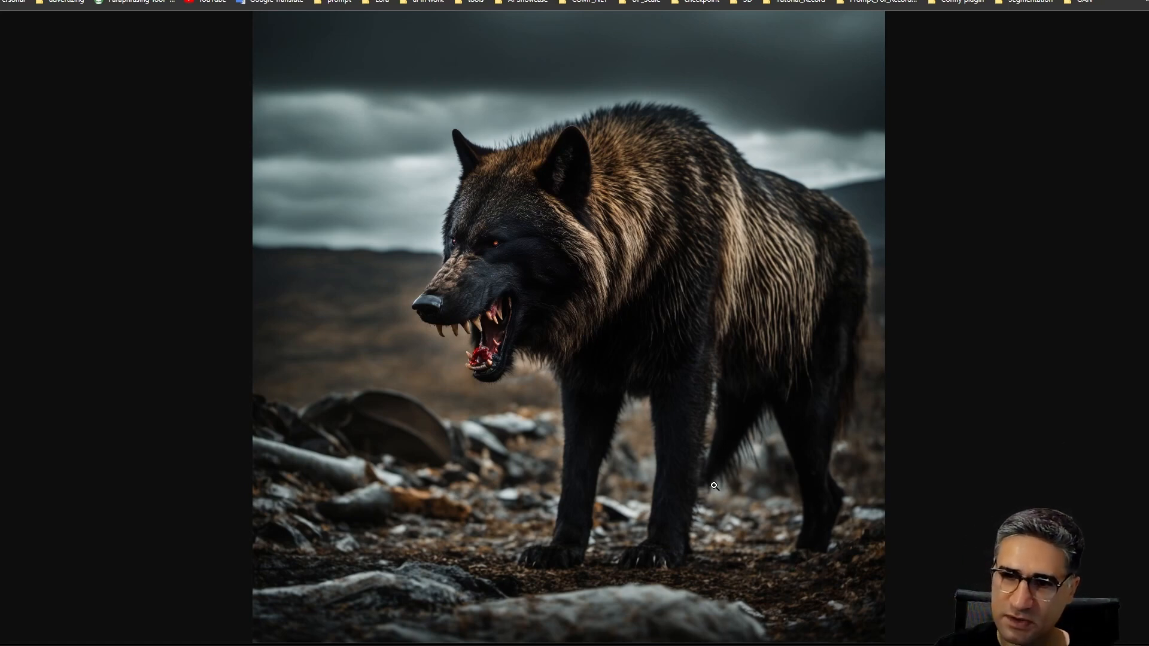
{"action": "left_click", "coordinate": [470, 293]}
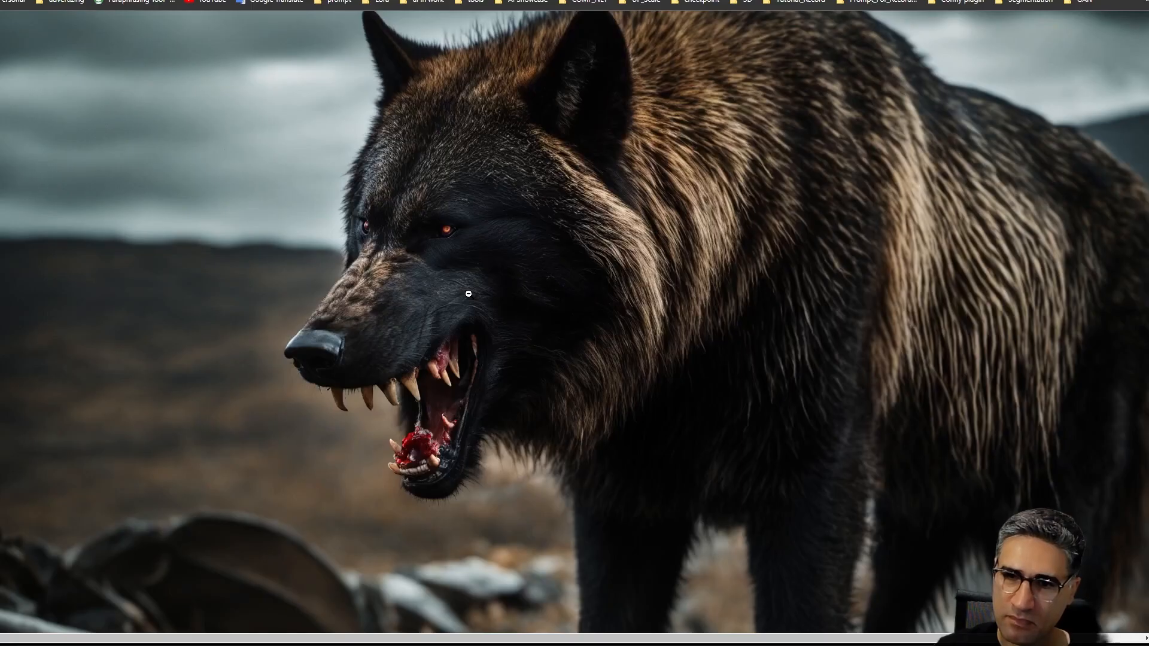
{"action": "left_click", "coordinate": [384, 209]}
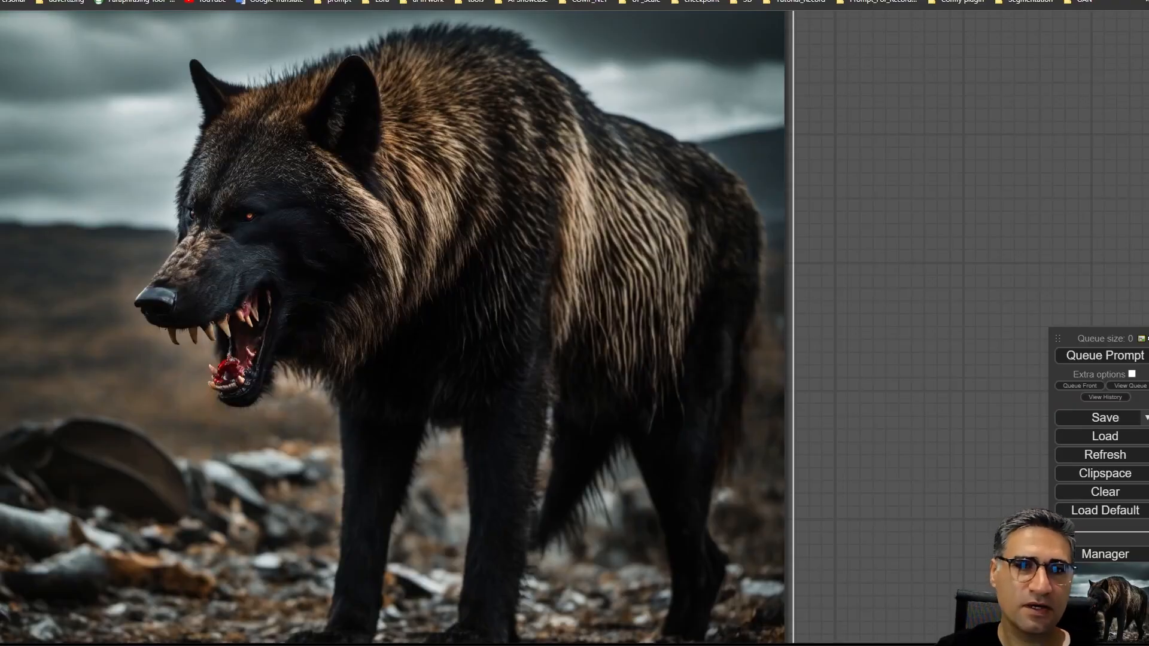
Switch to Task Manager to check the GPU performance graphs, and minimize its window
{"action": "key", "text": "alt+Tab"}
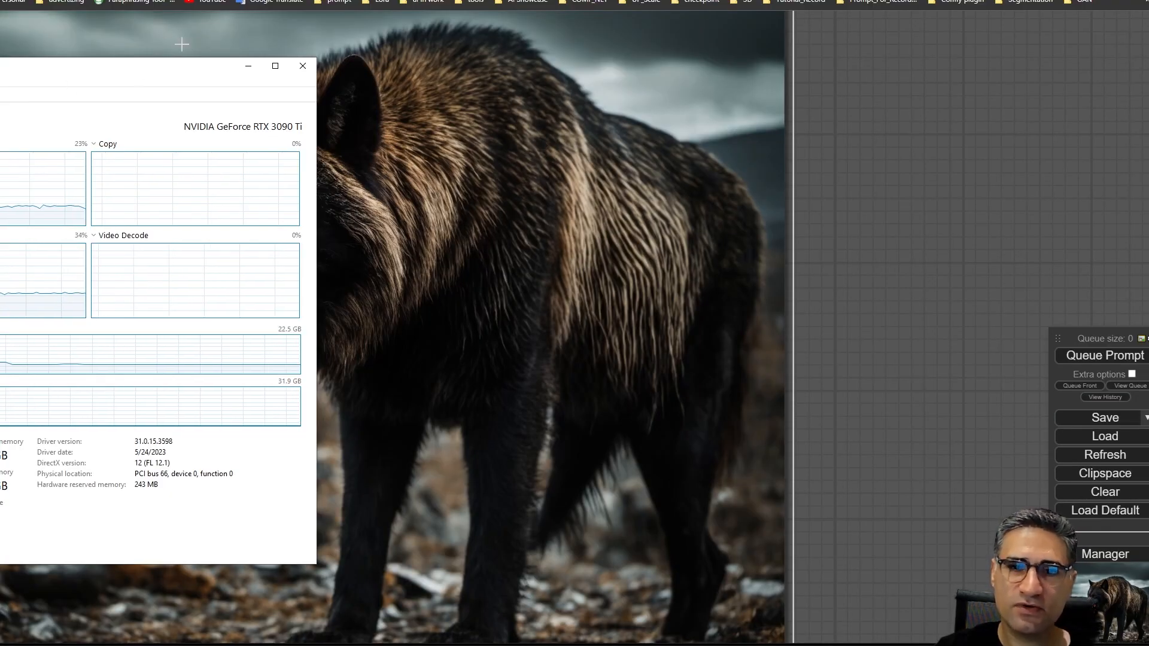
{"action": "left_click", "coordinate": [248, 67]}
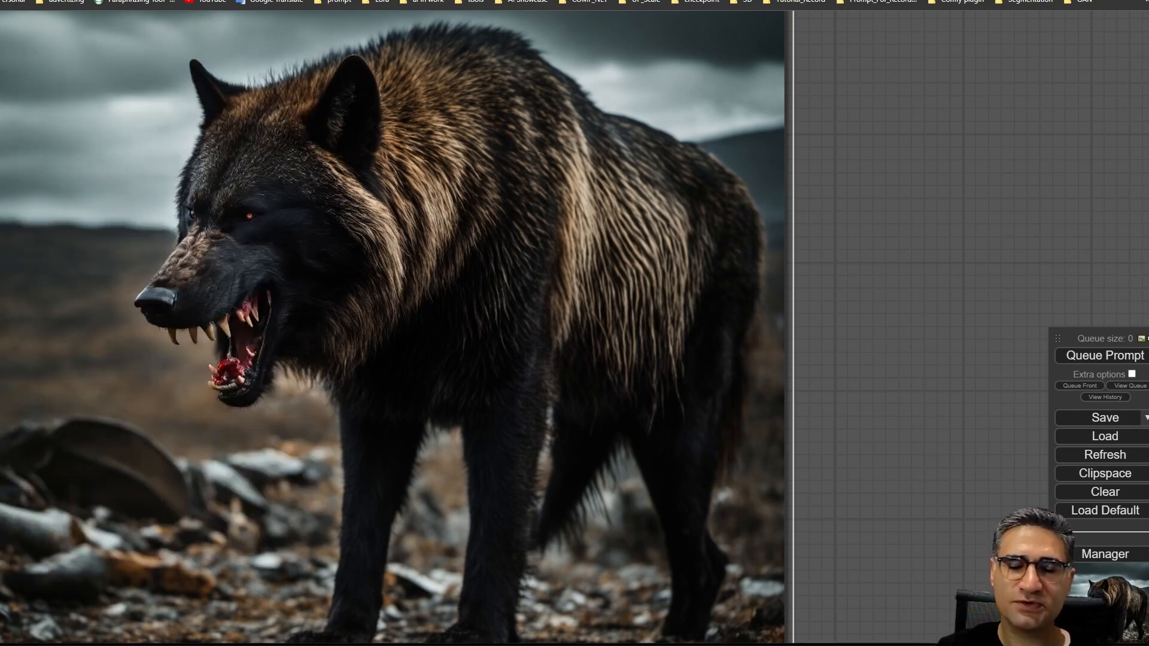